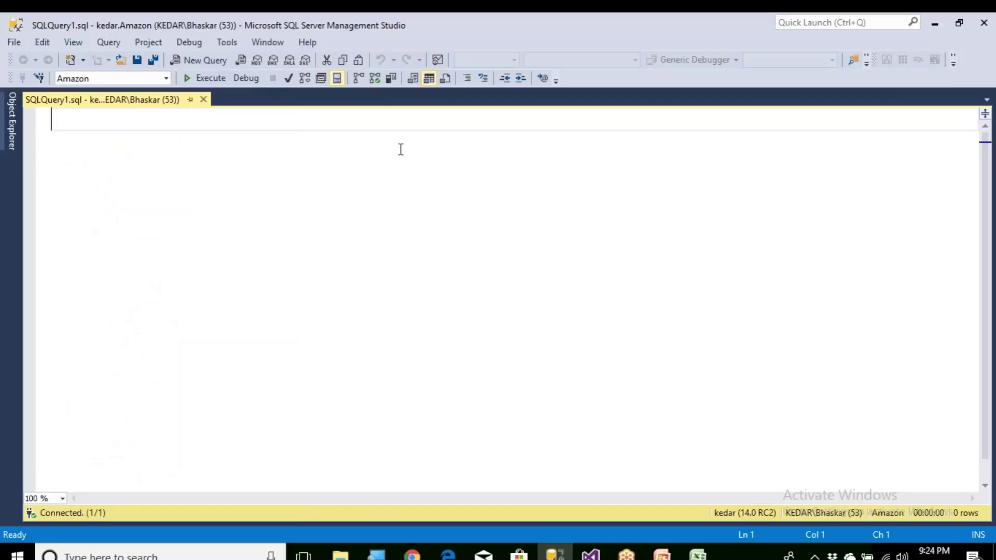
Step: Run "select name from sys.tables" on the Amazon database and compare the output with its dbo tables in Object Explorer
{"action": "type", "text": "select name"}
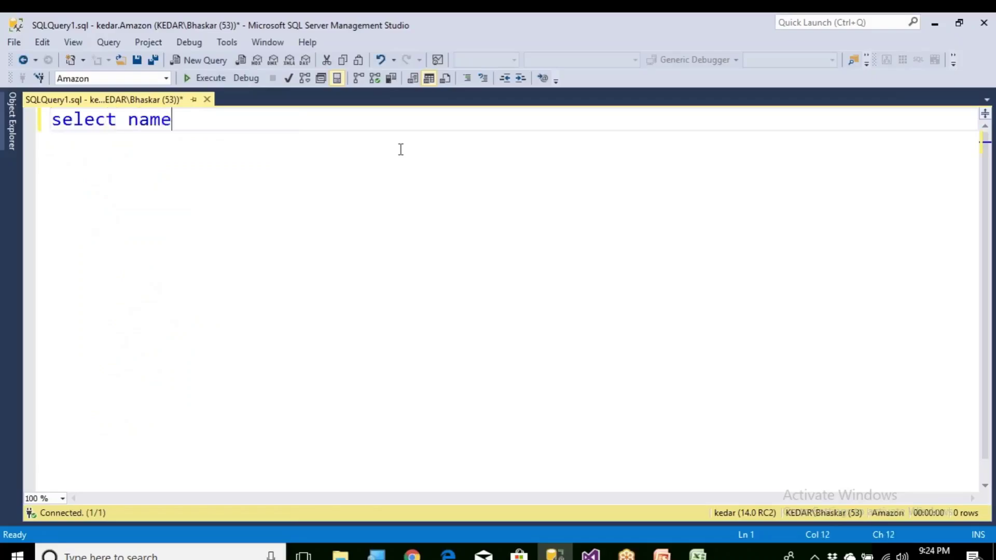
{"action": "type", "text": " from sys.tables"}
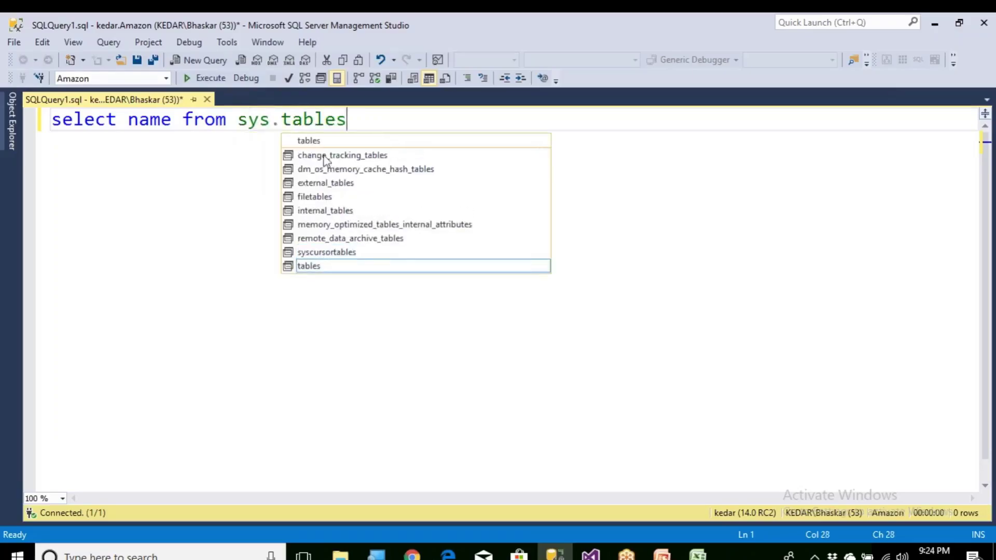
{"action": "left_click", "coordinate": [200, 80]}
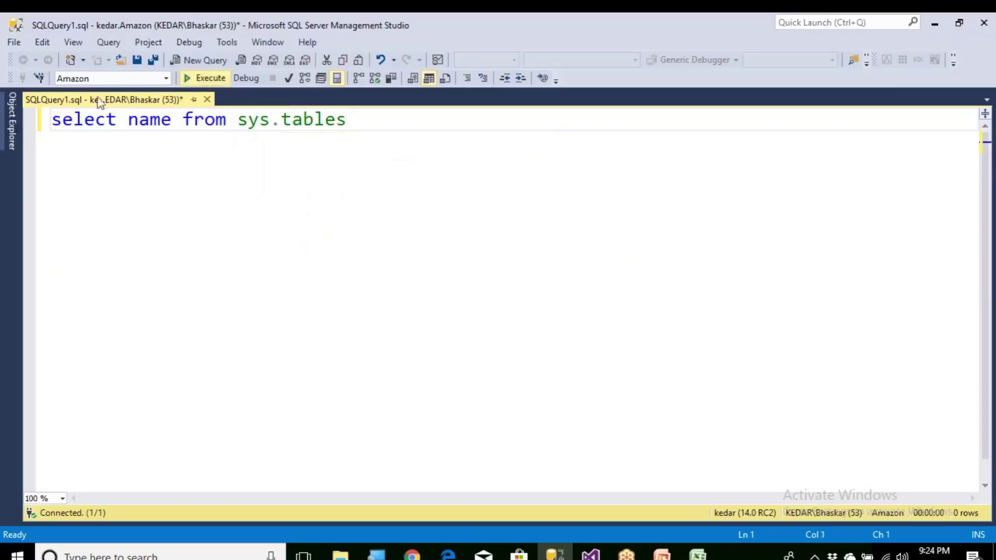
{"action": "left_click", "coordinate": [13, 127]}
{"action": "left_click", "coordinate": [140, 306]}
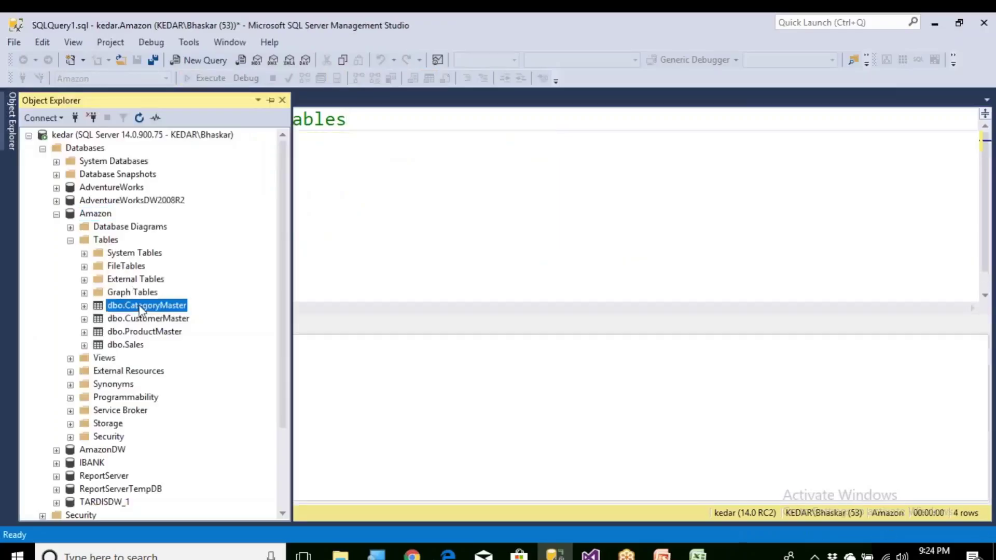
{"action": "left_click", "coordinate": [149, 320]}
{"action": "left_click", "coordinate": [142, 345]}
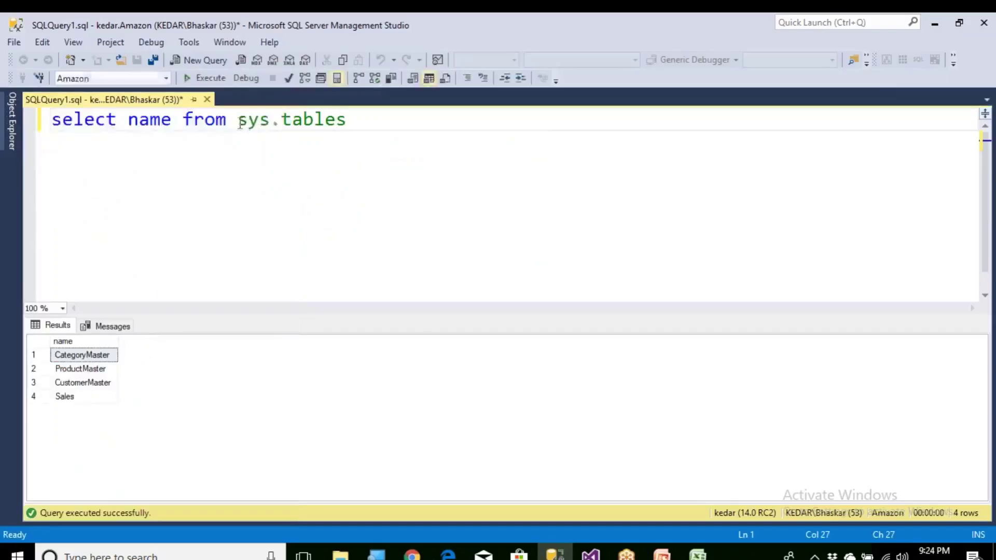
{"action": "left_click_drag", "start_coordinate": [238, 120], "coordinate": [346, 121]}
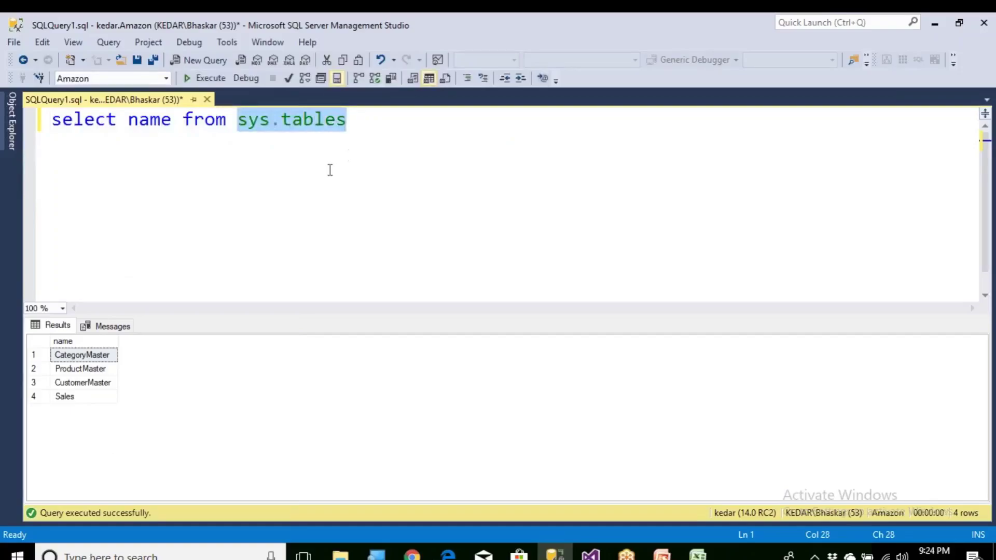
Step: Change the sys.tables query to return all columns, run it, and inspect the table name and create_date values
{"action": "double_click", "coordinate": [148, 121]}
{"action": "type", "text": "*"}
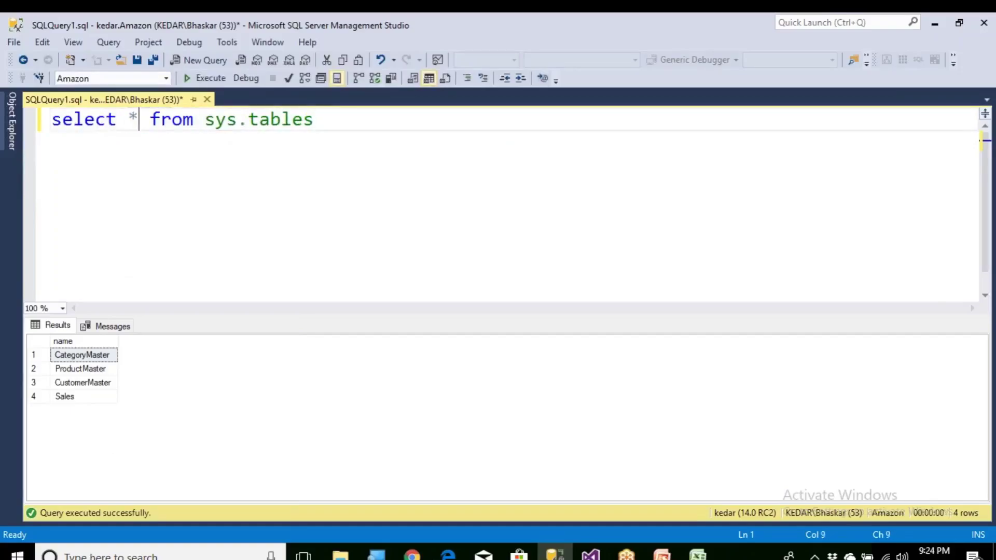
{"action": "key", "text": "F5"}
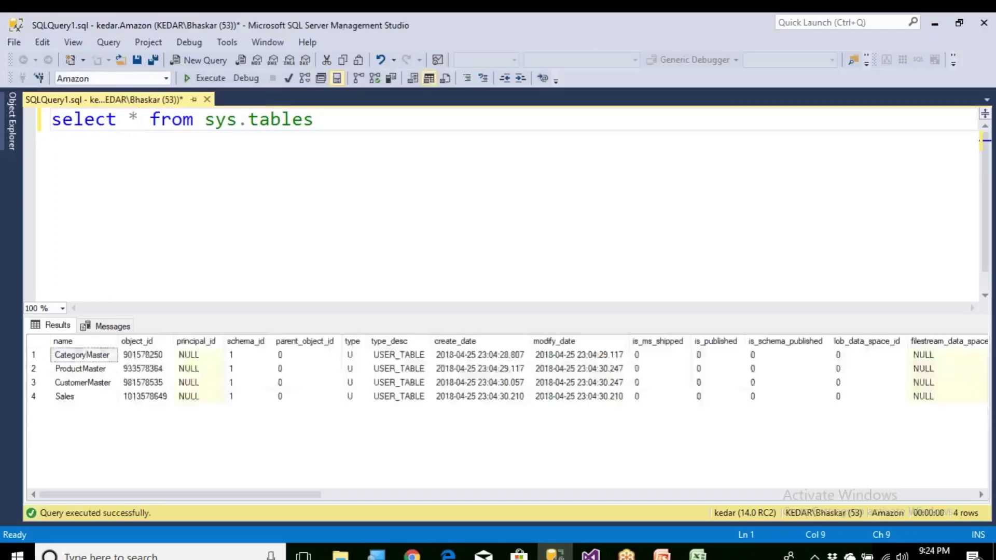
{"action": "left_click", "coordinate": [79, 358]}
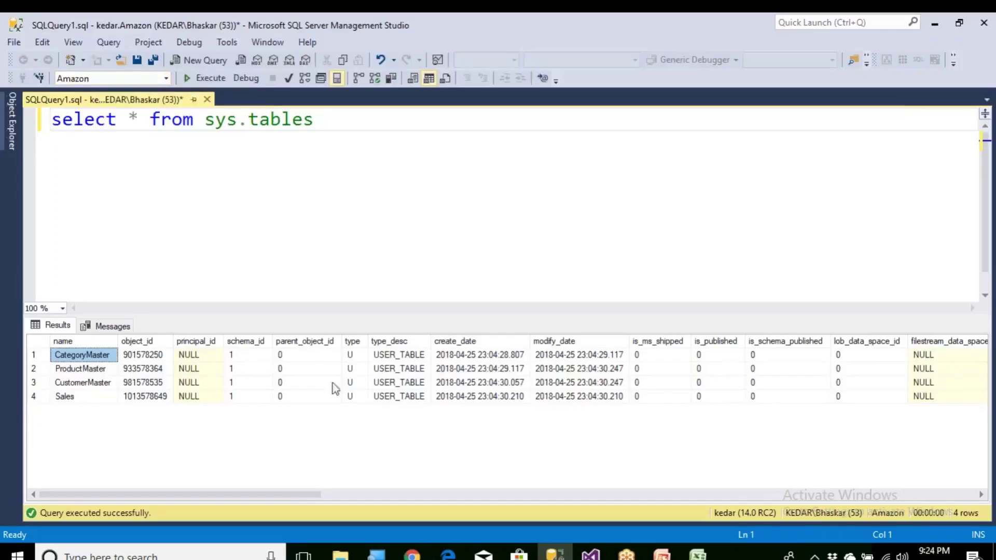
{"action": "left_click", "coordinate": [479, 358]}
{"action": "left_click", "coordinate": [479, 383]}
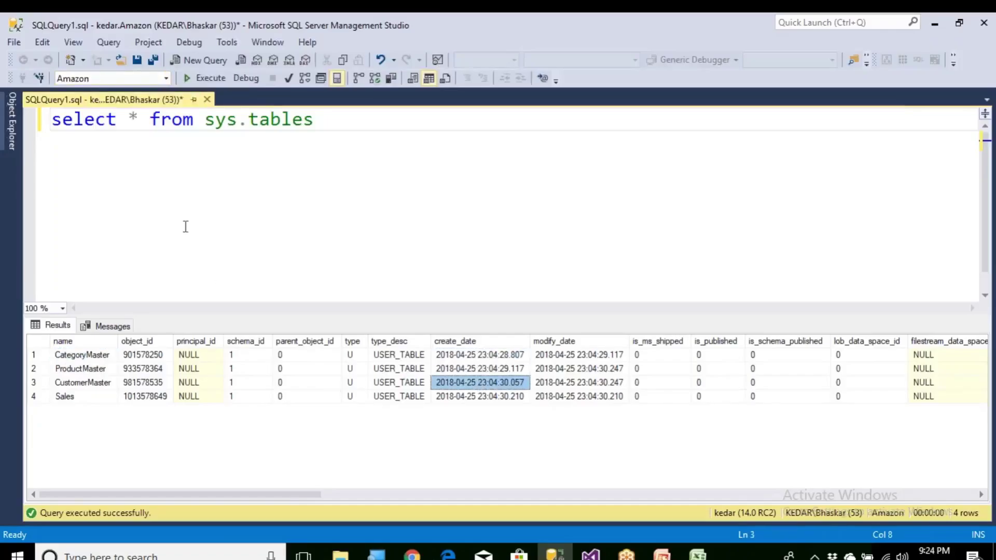
Step: Replace the asterisk with the name column in the sys.tables query and run it
{"action": "double_click", "coordinate": [137, 119]}
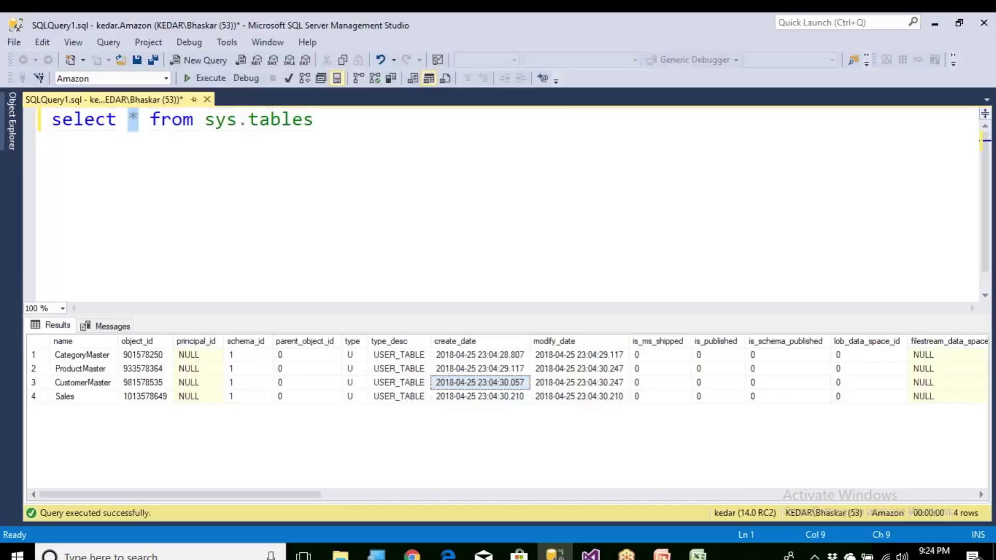
{"action": "type", "text": "name"}
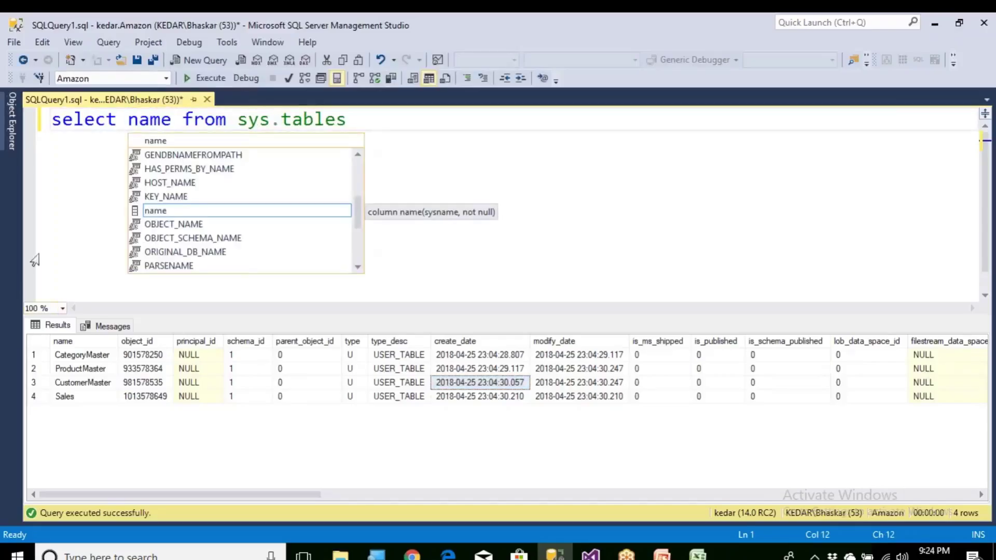
{"action": "left_click", "coordinate": [197, 79]}
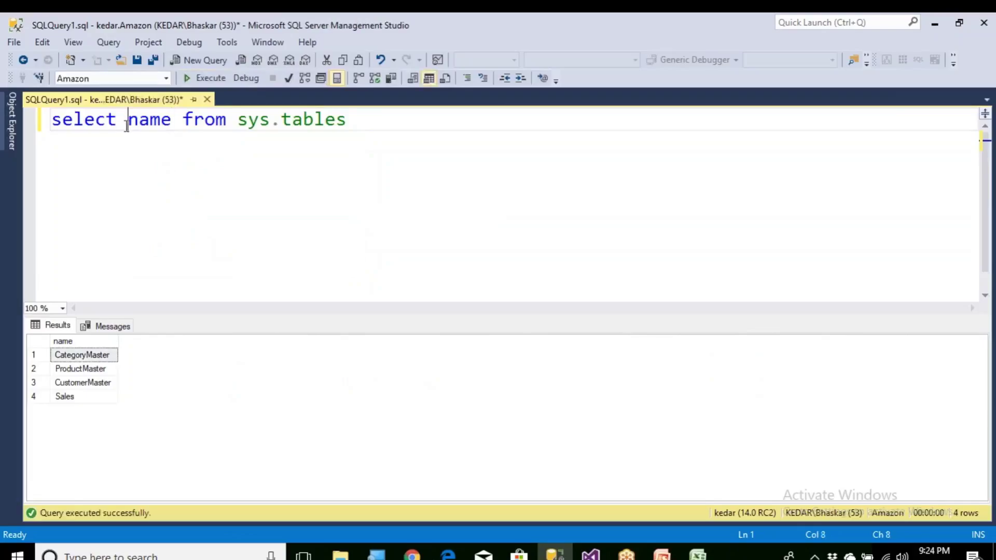
Step: Prefix the name column with the string 'select * from '+ to generate a select statement per table, and run the query
{"action": "type", "text": "+"}
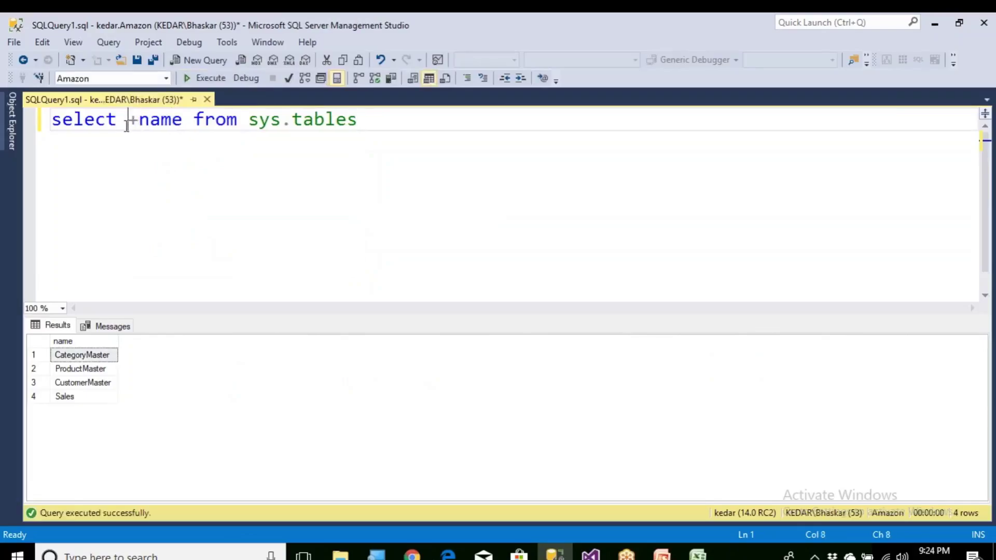
{"action": "type", "text": "''"}
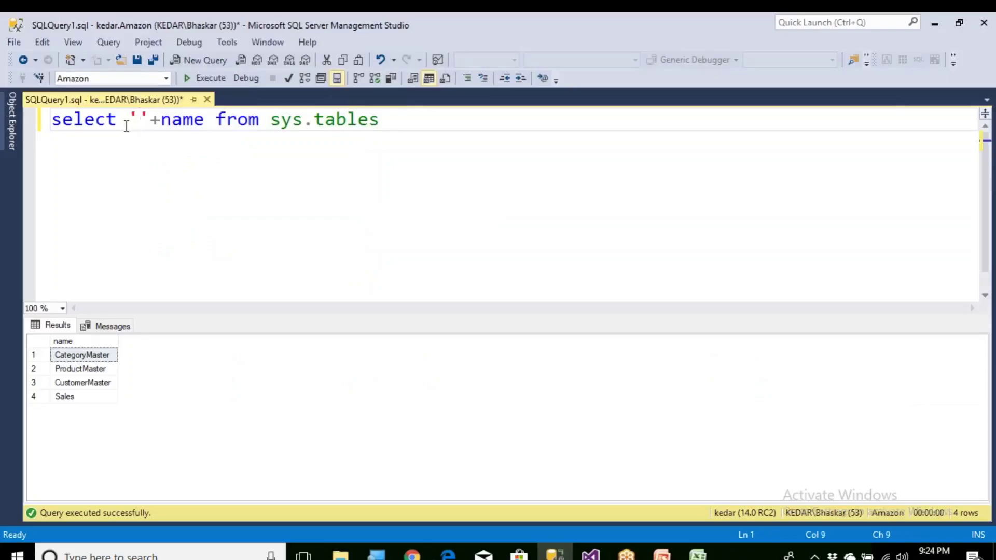
{"action": "type", "text": "select * f"}
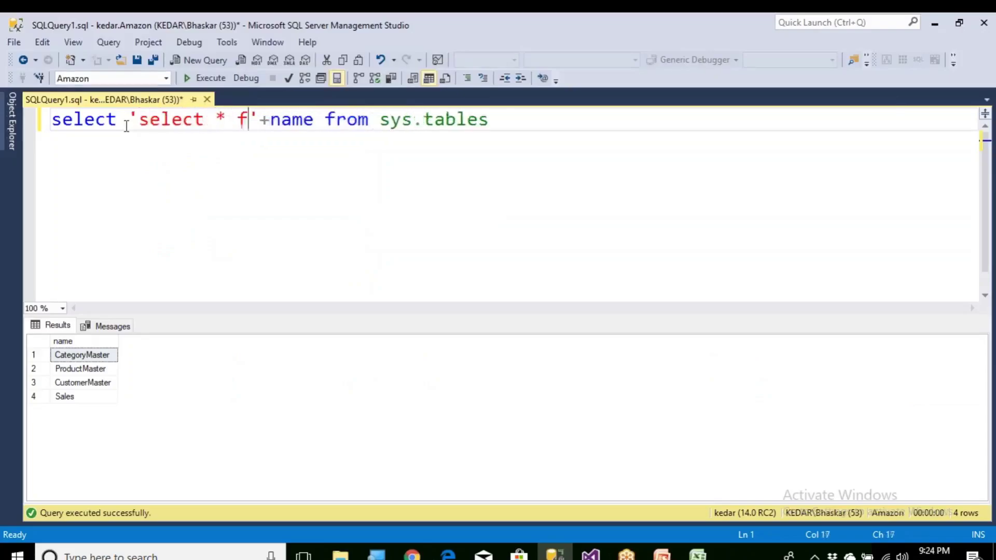
{"action": "type", "text": "rom"}
{"action": "key", "text": "F5"}
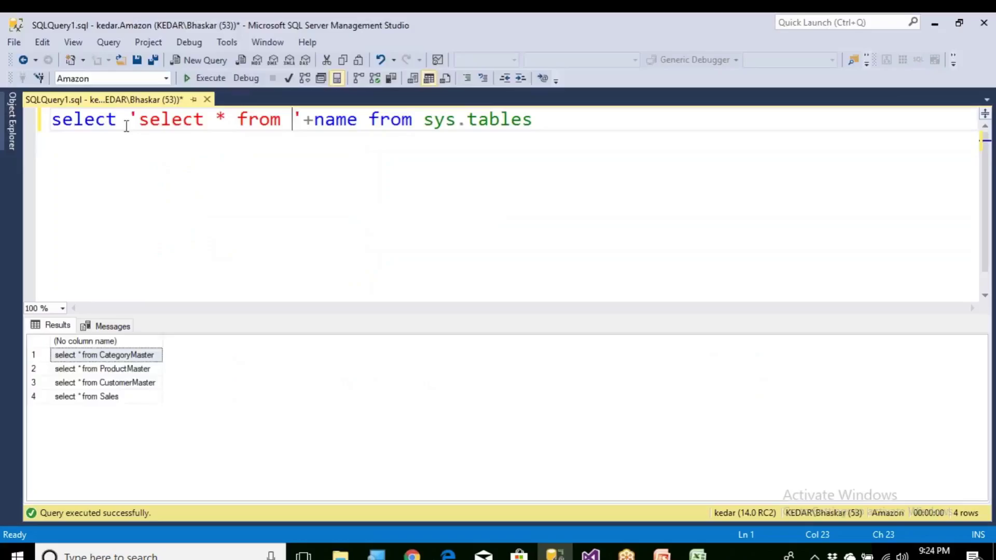
Step: Copy all the generated select statements from the results and paste them below the sys.tables query
{"action": "left_click", "coordinate": [43, 341]}
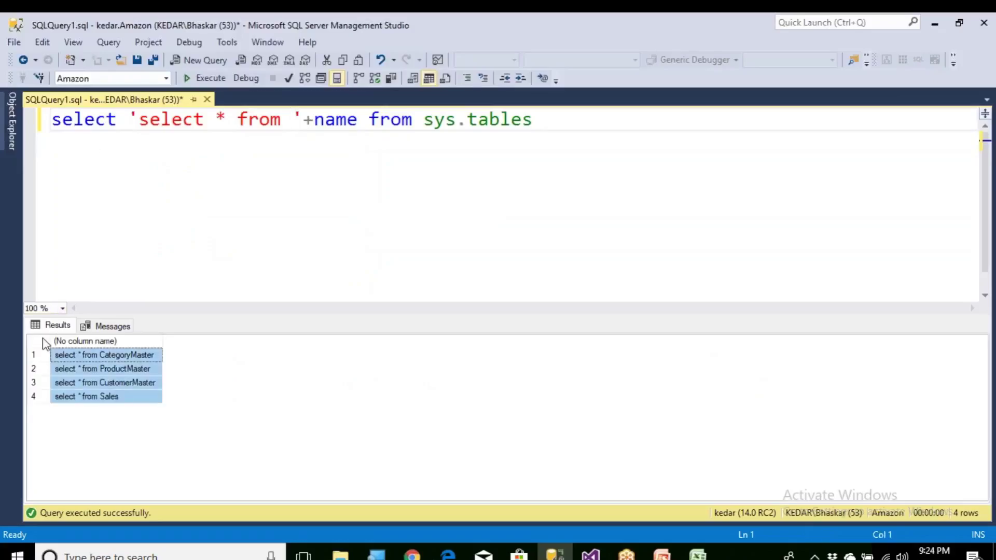
{"action": "right_click", "coordinate": [43, 339]}
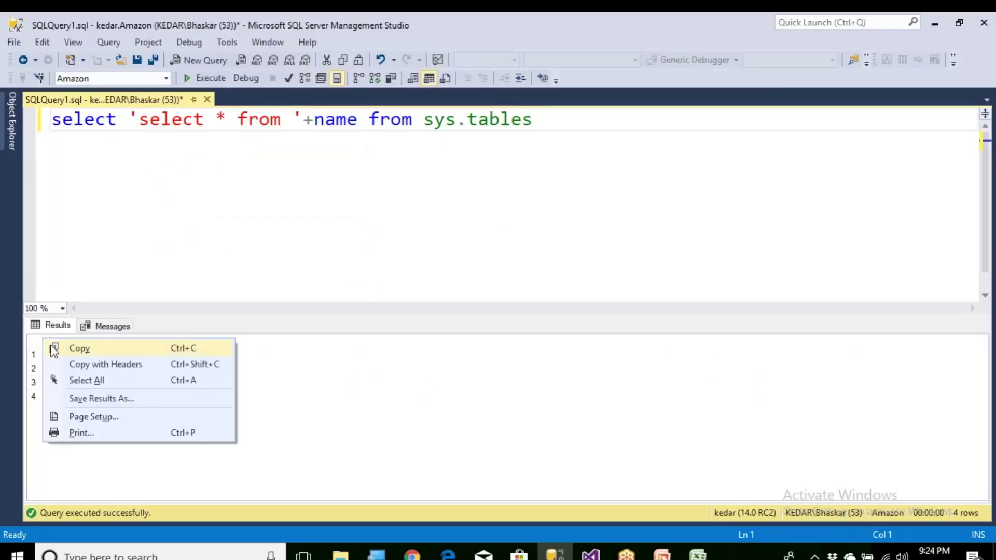
{"action": "left_click", "coordinate": [78, 348]}
{"action": "left_click", "coordinate": [576, 122]}
{"action": "key", "text": "Return"}
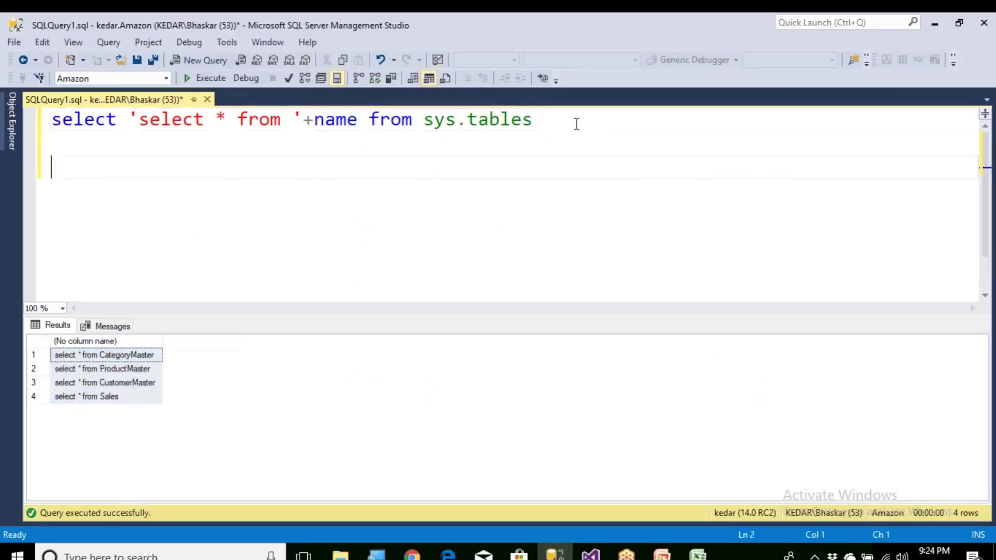
{"action": "key", "text": "ctrl+v"}
Step: Insert "Use Amazon" and "go" on separate lines at the start of the script, and hide the results pane
{"action": "key", "text": "Up"}
{"action": "key", "text": "Up"}
{"action": "key", "text": "Up"}
{"action": "key", "text": "Up"}
{"action": "key", "text": "Up"}
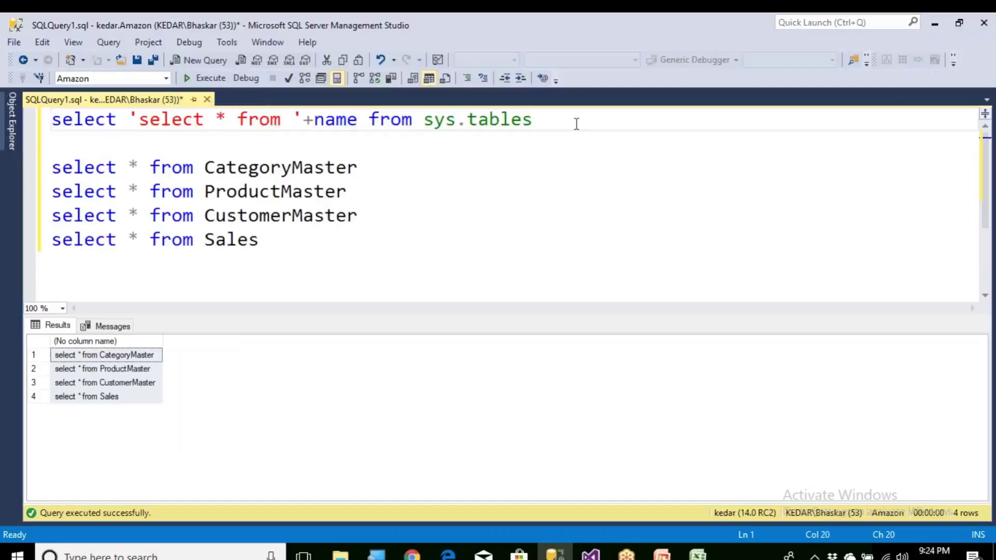
{"action": "key", "text": "Home"}
{"action": "key", "text": "Return"}
{"action": "key", "text": "Up"}
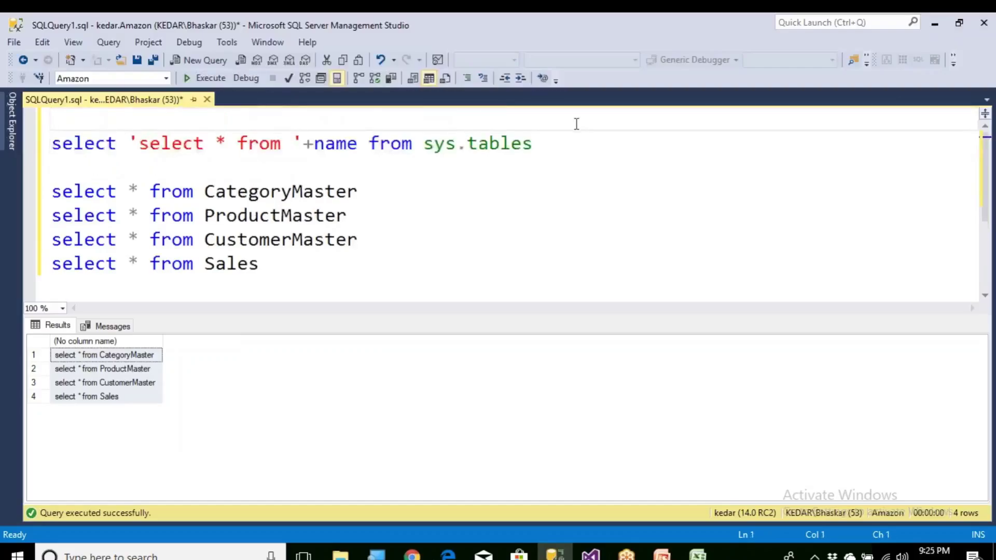
{"action": "type", "text": "Use Am"}
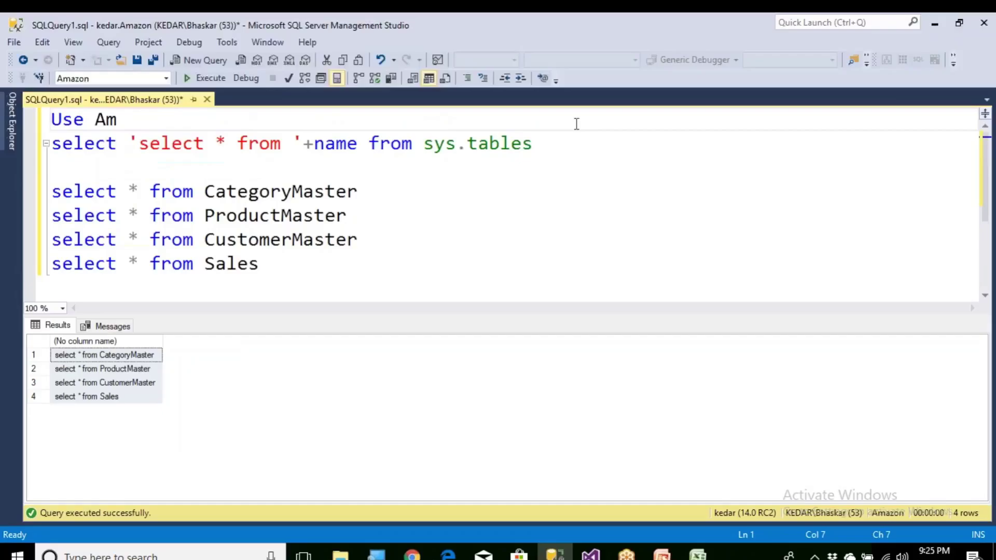
{"action": "type", "text": "a"}
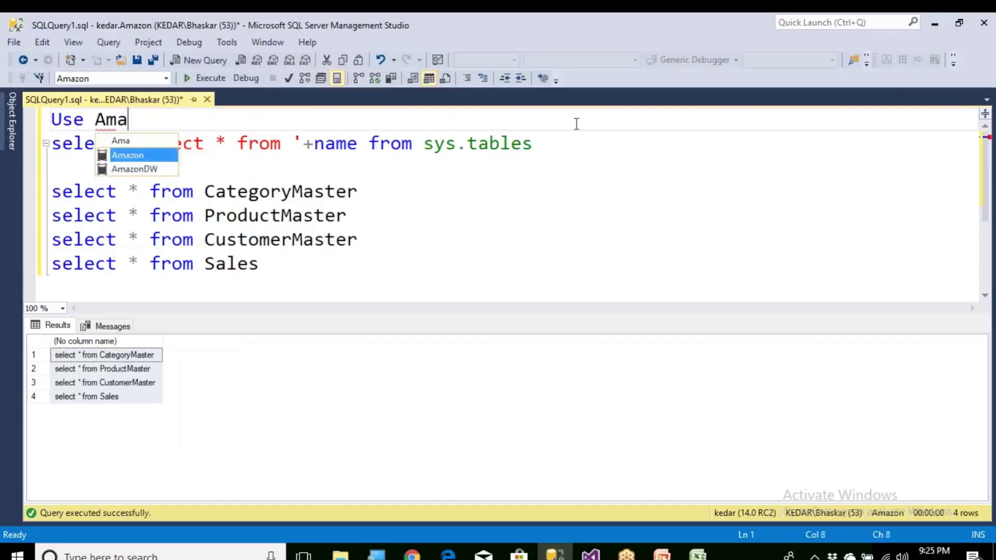
{"action": "key", "text": "Return"}
{"action": "type", "text": "go"}
{"action": "key", "text": "Return"}
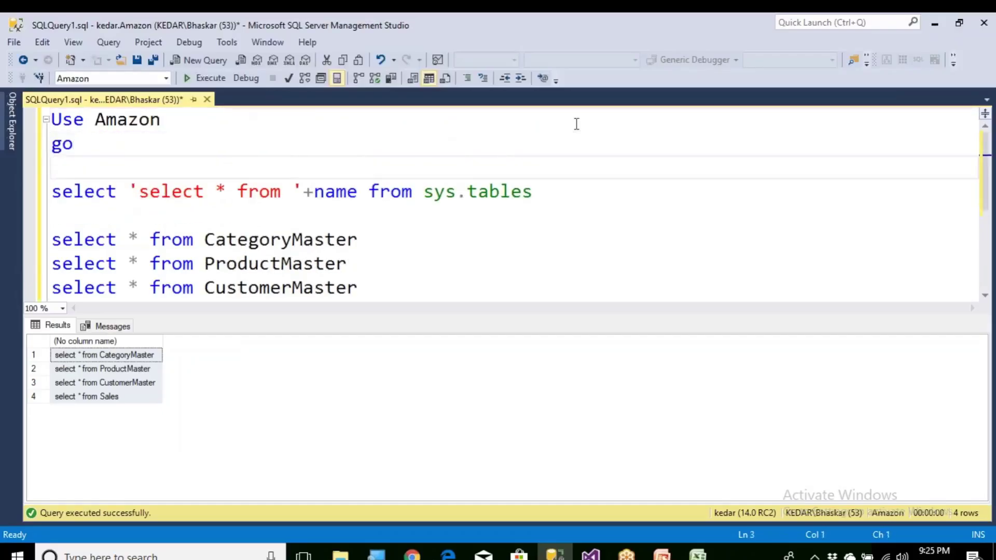
{"action": "key", "text": "ctrl+r"}
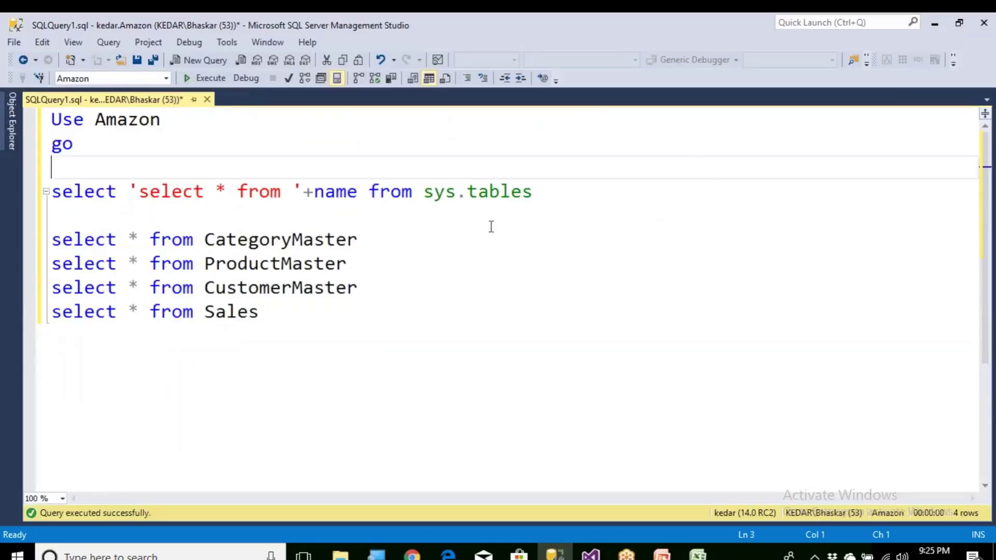
Step: Run only the "select * from CategoryMaster" statement to view the category data
{"action": "left_click", "coordinate": [373, 238]}
{"action": "key", "text": "shift+Home"}
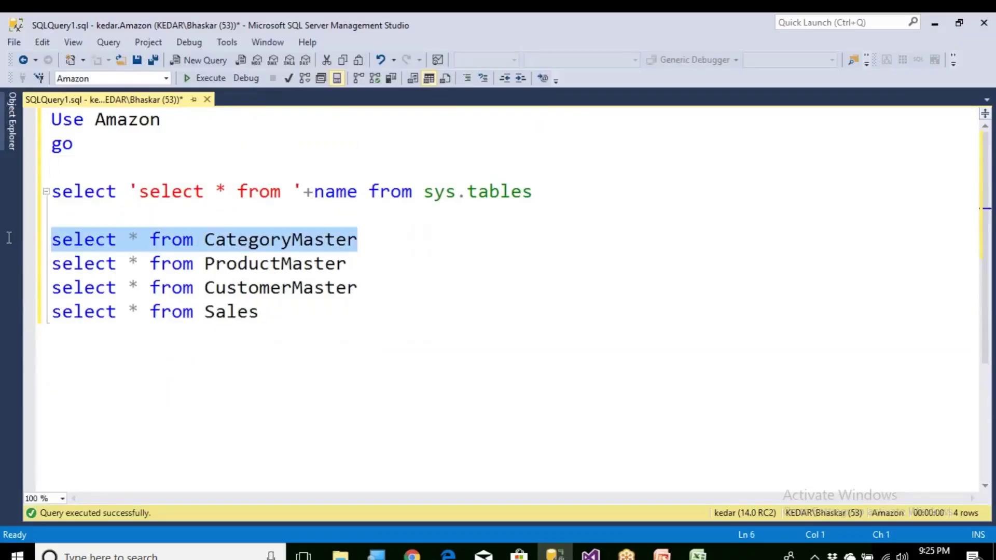
{"action": "left_click", "coordinate": [208, 79]}
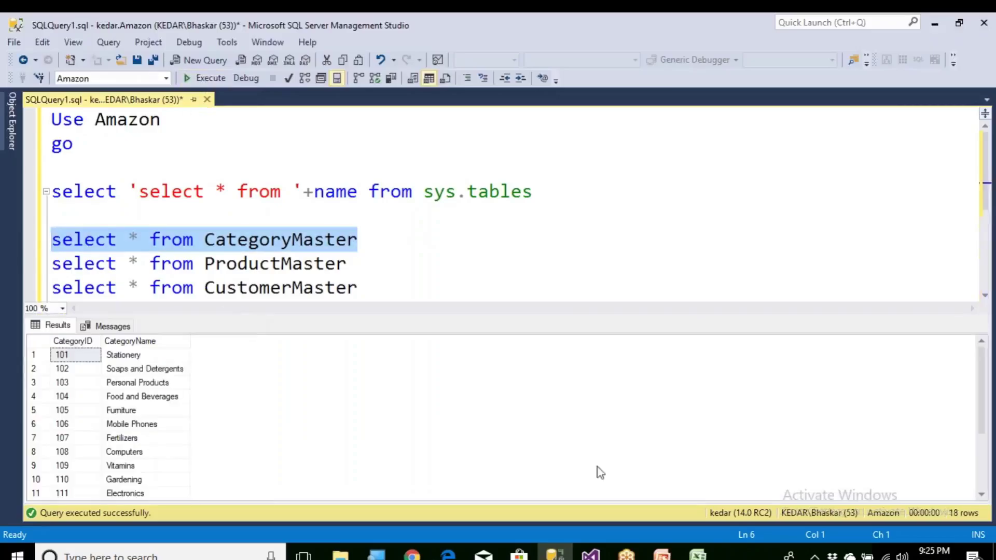
Step: Run the ProductMaster and CustomerMaster select statements one at a time to view their rows
{"action": "left_click_drag", "start_coordinate": [362, 262], "coordinate": [52, 263]}
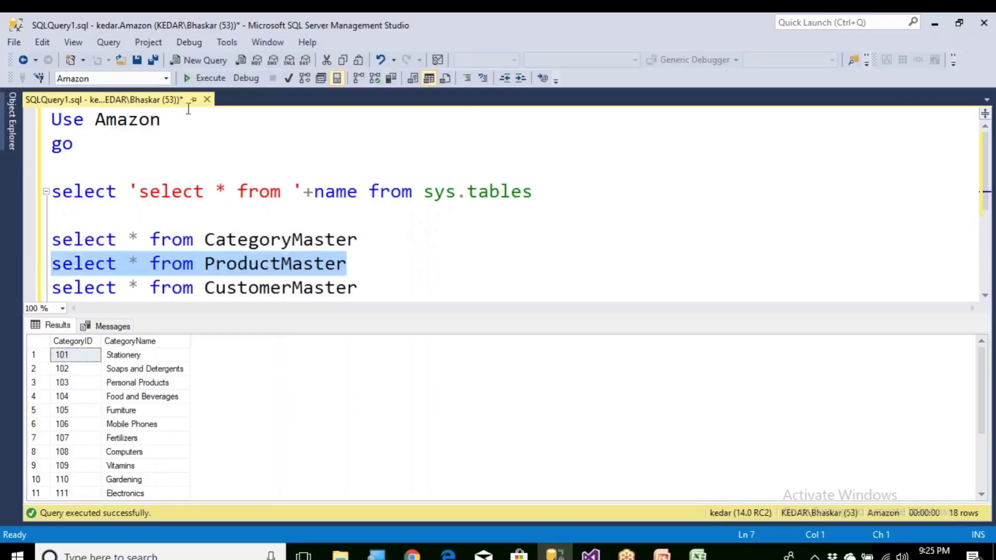
{"action": "left_click", "coordinate": [205, 78]}
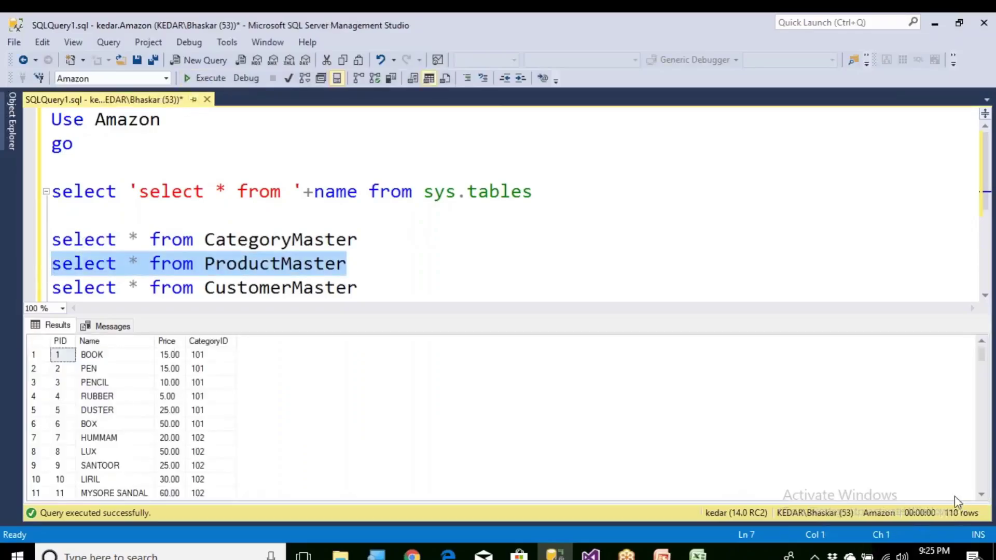
{"action": "left_click_drag", "start_coordinate": [358, 288], "coordinate": [52, 288]}
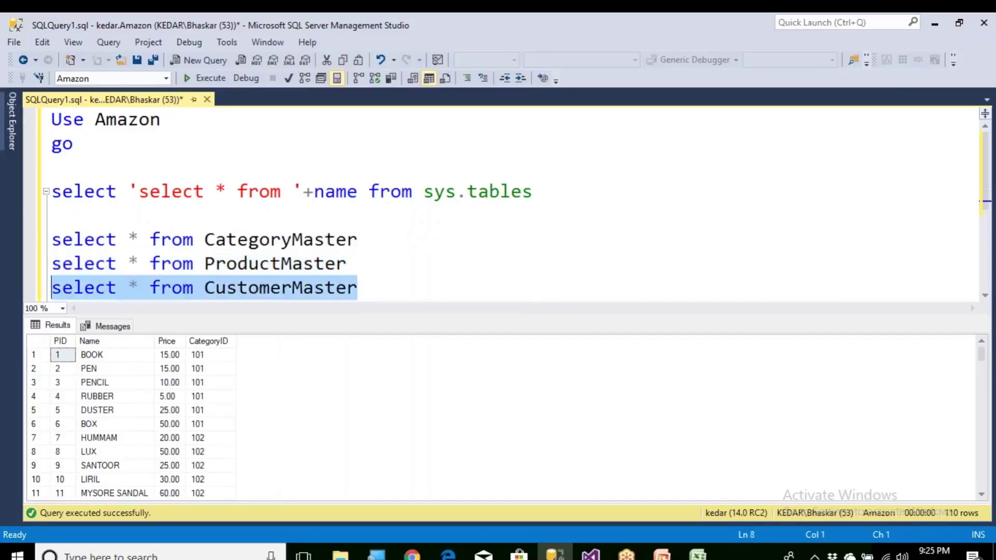
{"action": "left_click", "coordinate": [205, 78]}
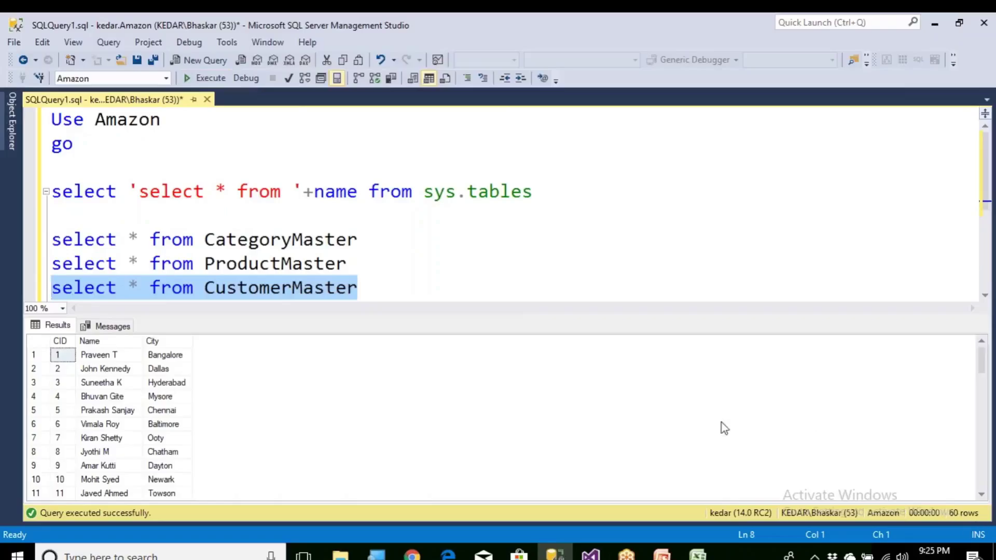
Step: Run only the "select * from Sales" statement and examine the last rows of its results
{"action": "scroll", "coordinate": [368, 270], "scroll_direction": "down", "scroll_amount": 1}
{"action": "left_click_drag", "start_coordinate": [277, 244], "coordinate": [23, 241]}
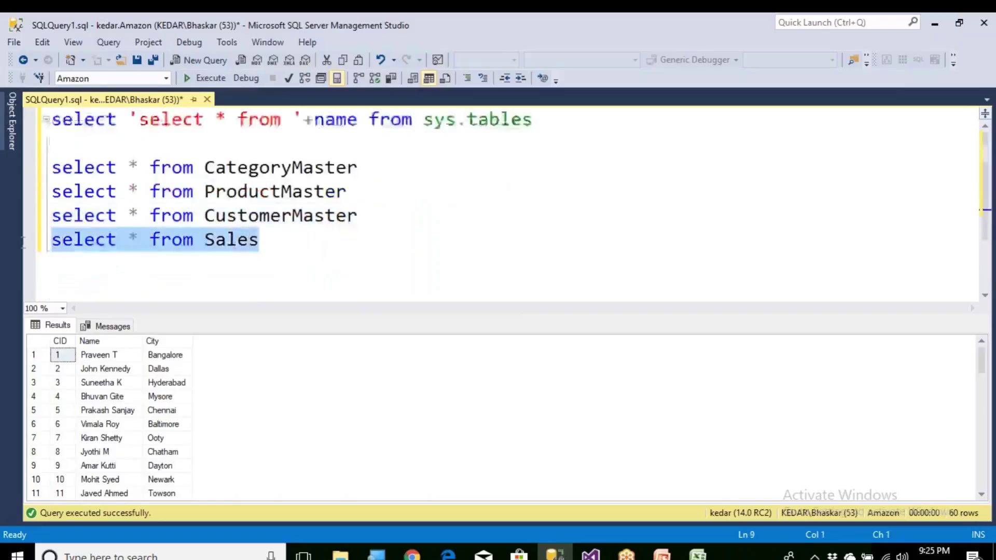
{"action": "left_click", "coordinate": [206, 77]}
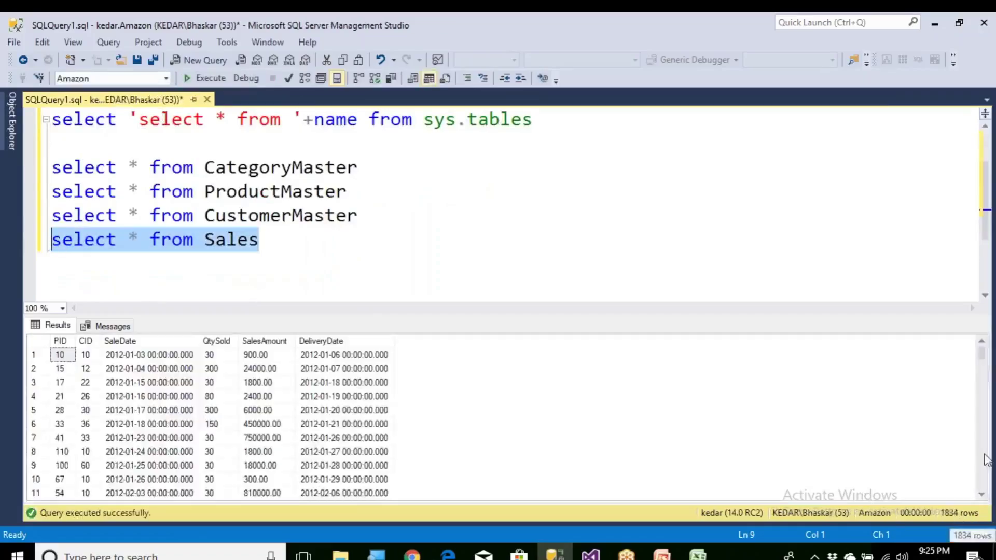
{"action": "left_click_drag", "start_coordinate": [982, 357], "coordinate": [981, 485]}
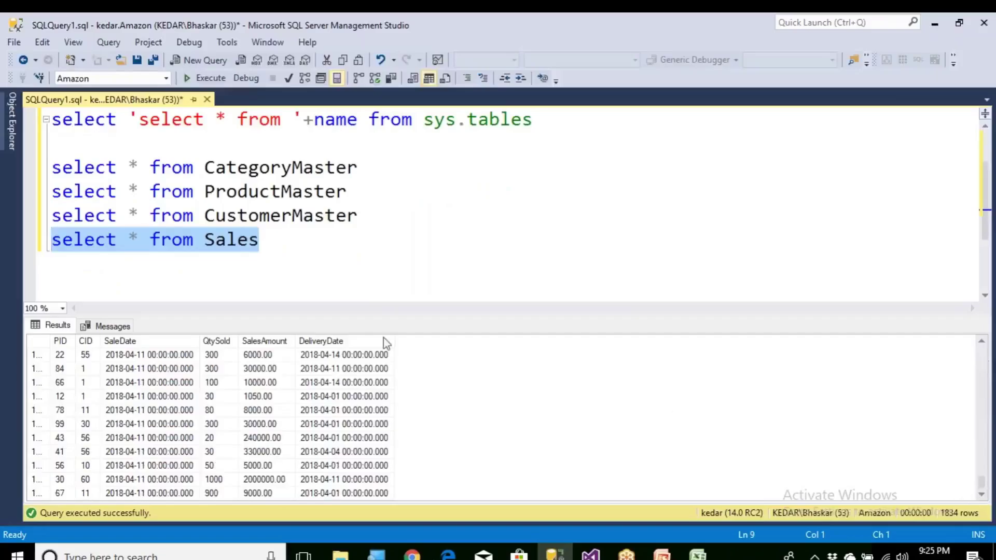
Step: Open "Amazon - Stage Script.sql" from the Amazon Project folder in Notepad and copy its entire text
{"action": "left_click", "coordinate": [339, 262]}
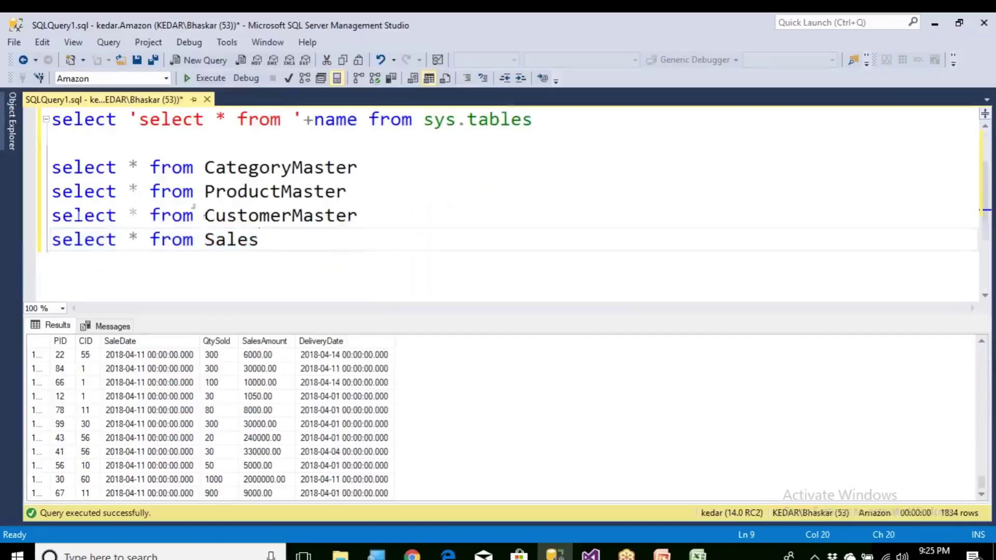
{"action": "scroll", "coordinate": [194, 203], "scroll_direction": "up", "scroll_amount": 1}
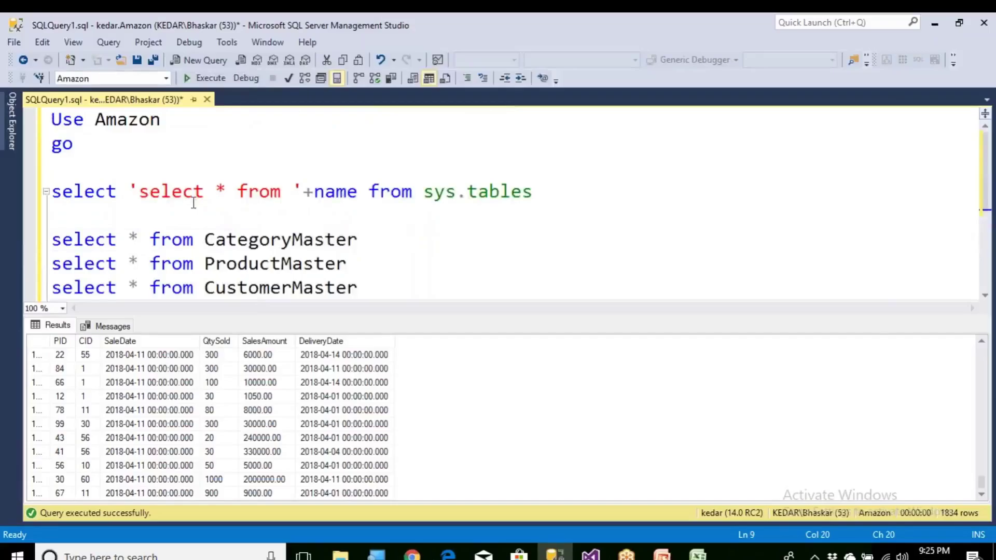
{"action": "left_click", "coordinate": [340, 553]}
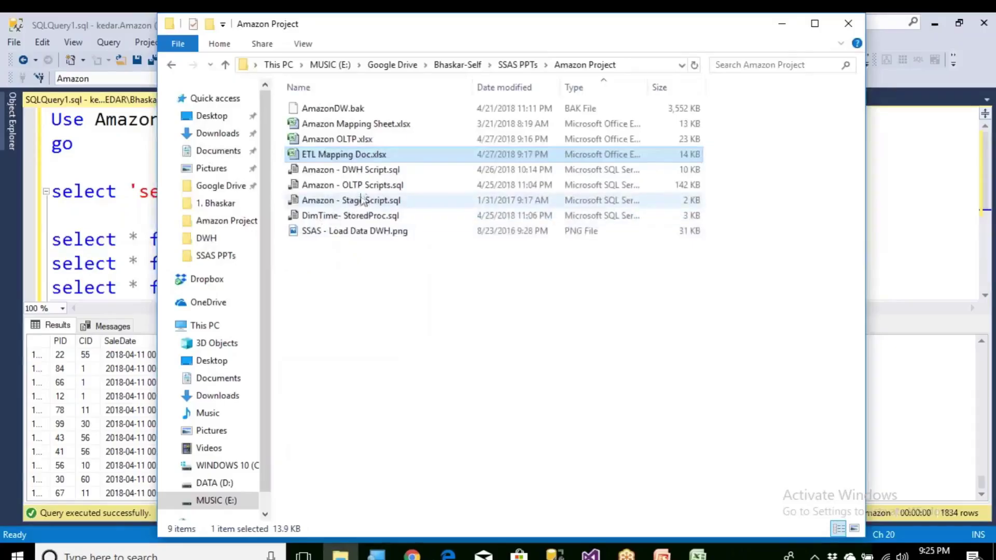
{"action": "left_click", "coordinate": [360, 206]}
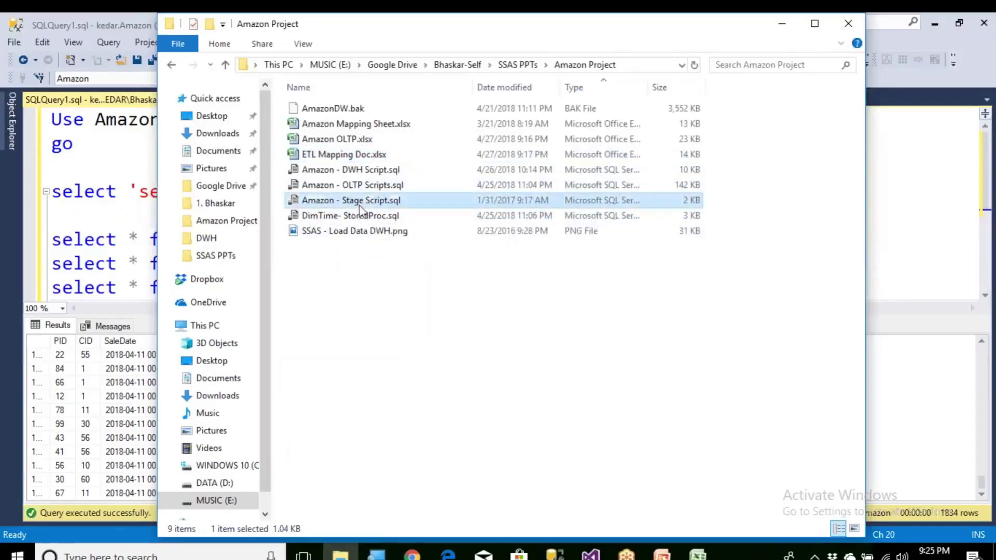
{"action": "right_click", "coordinate": [362, 210]}
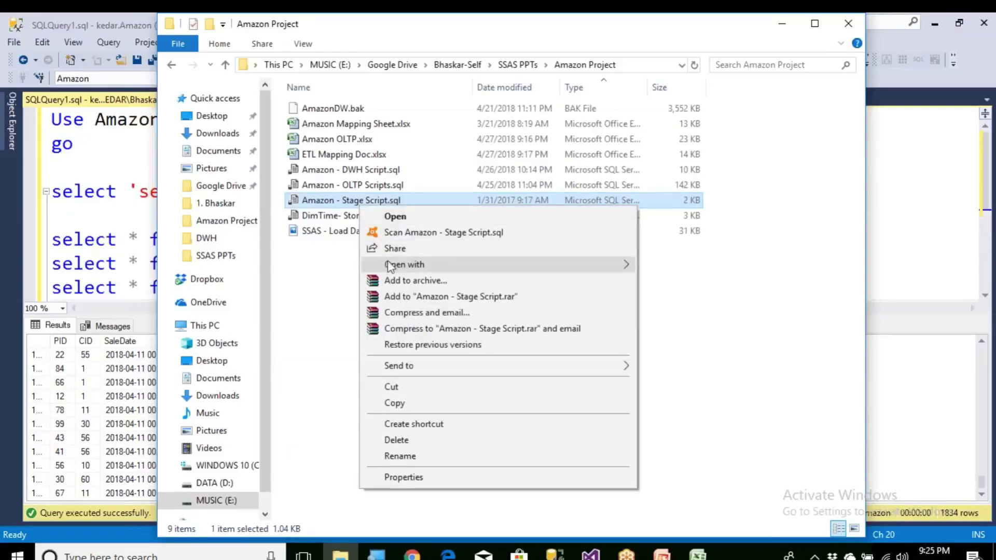
{"action": "mouse_move", "coordinate": [506, 267]}
{"action": "left_click", "coordinate": [656, 266]}
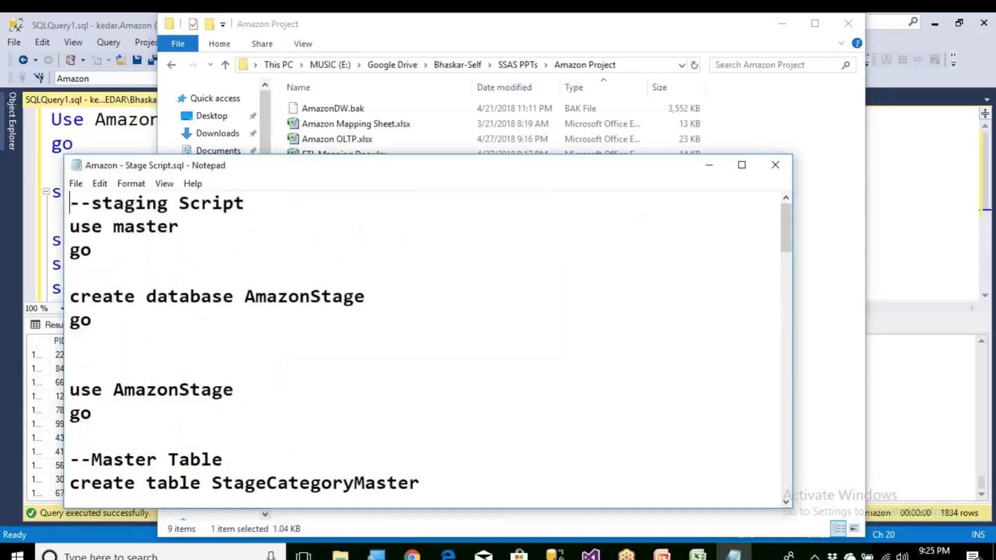
{"action": "key", "text": "ctrl+a"}
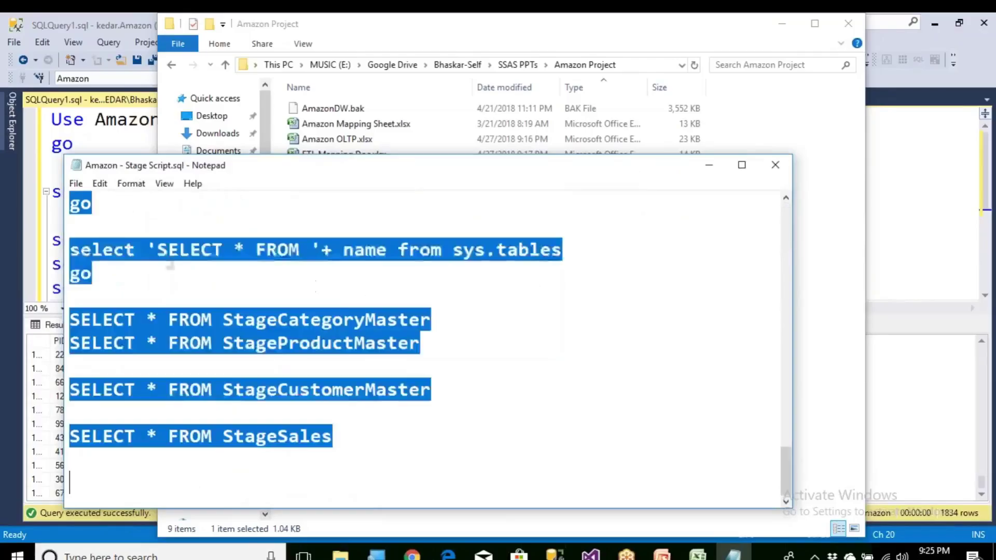
{"action": "right_click", "coordinate": [151, 247]}
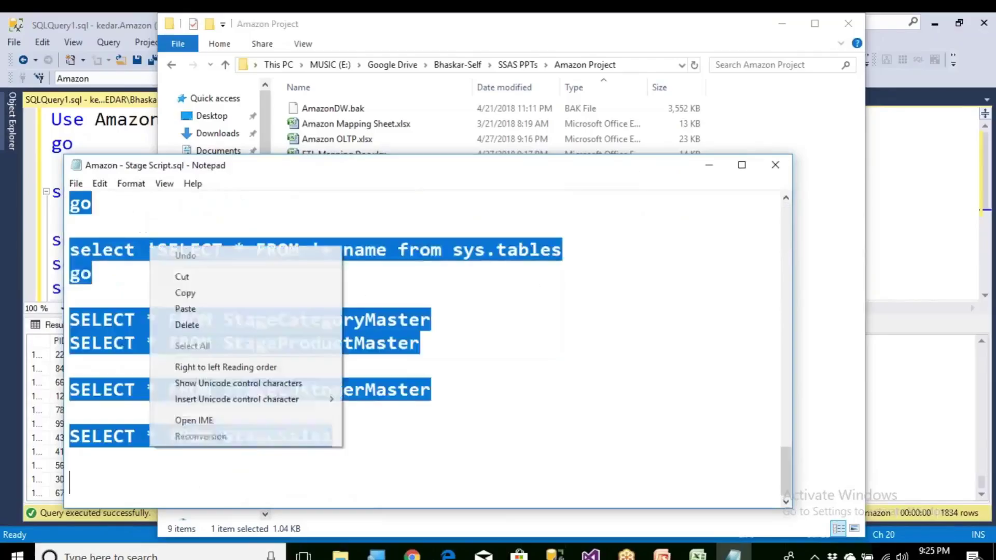
{"action": "left_click", "coordinate": [181, 294]}
Step: Paste the copied staging script into a new query in SQL Server Management Studio and return to its first line
{"action": "left_click", "coordinate": [890, 222]}
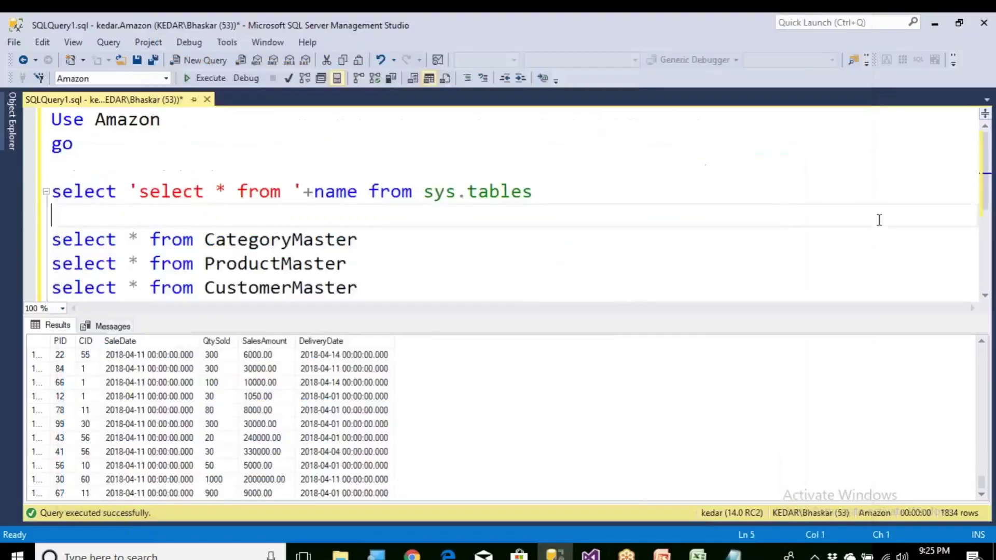
{"action": "left_click", "coordinate": [206, 62]}
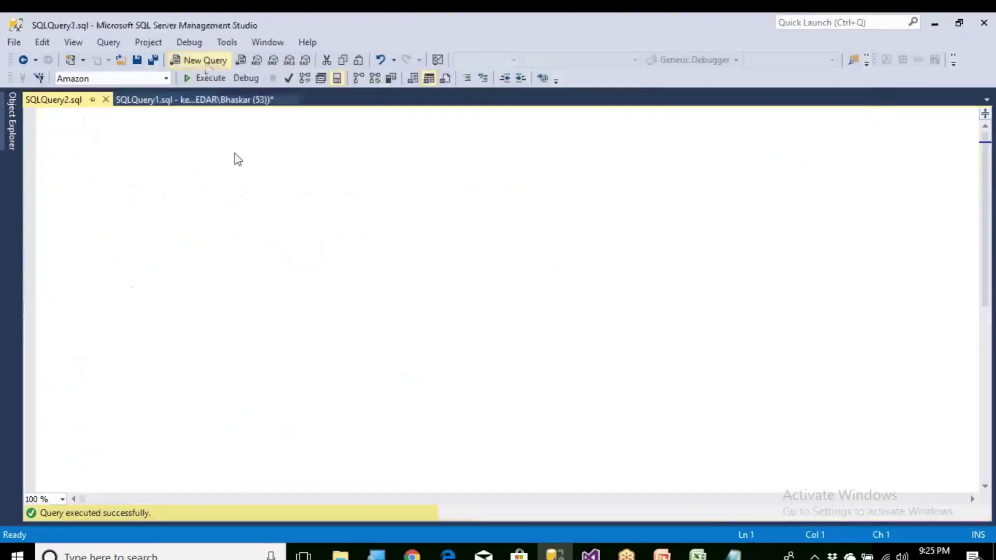
{"action": "key", "text": "ctrl+v"}
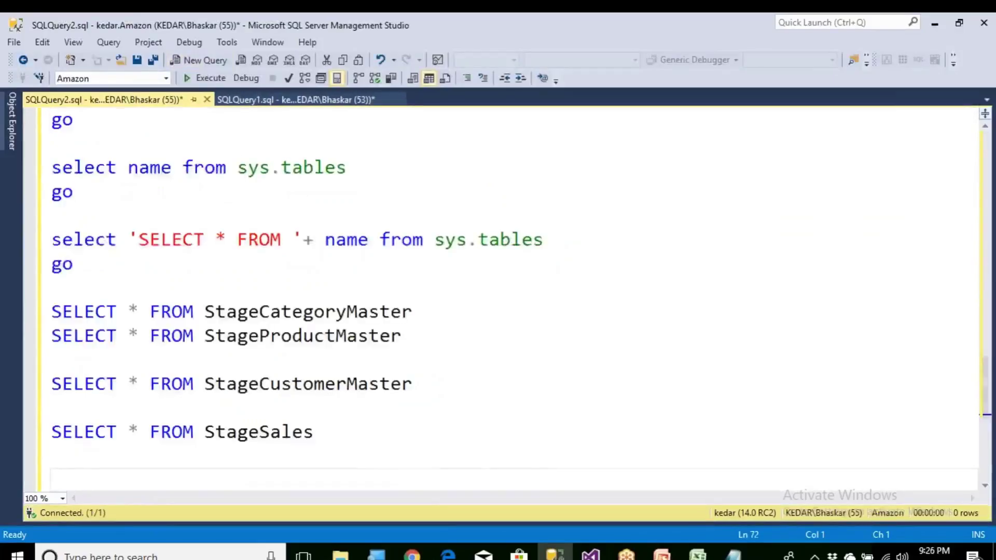
{"action": "key", "text": "ctrl+Home"}
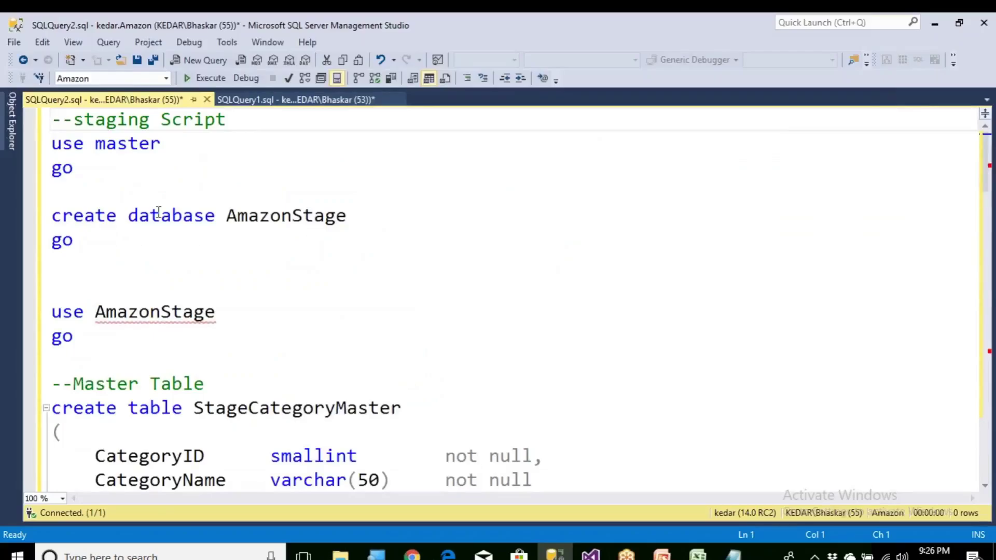
Step: Examine the staging script's use master, create database AmazonStage, use AmazonStage and create table StageCategoryMaster statements
{"action": "left_click_drag", "start_coordinate": [84, 167], "coordinate": [51, 143]}
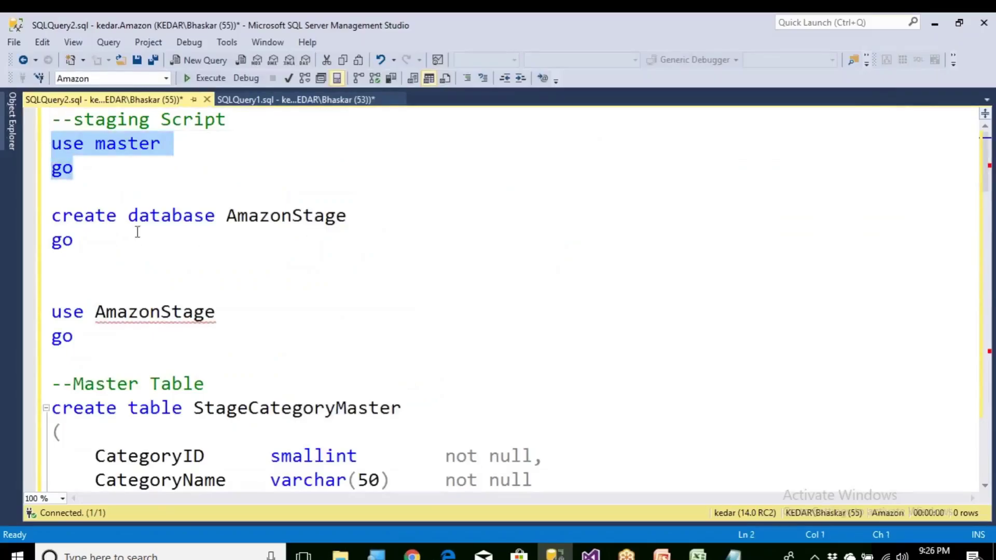
{"action": "left_click_drag", "start_coordinate": [129, 217], "coordinate": [360, 225]}
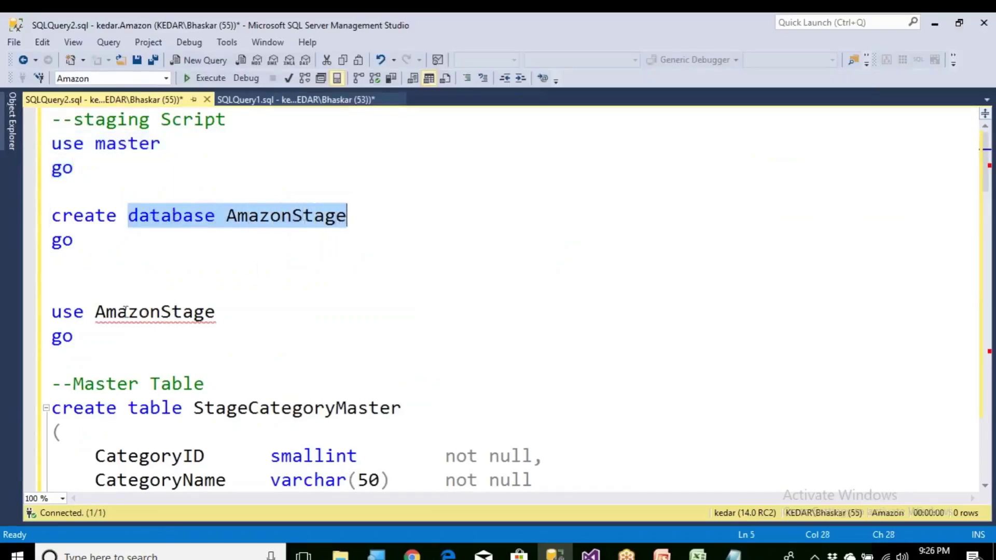
{"action": "left_click_drag", "start_coordinate": [95, 312], "coordinate": [223, 312]}
{"action": "scroll", "coordinate": [227, 312], "scroll_direction": "down", "scroll_amount": 2}
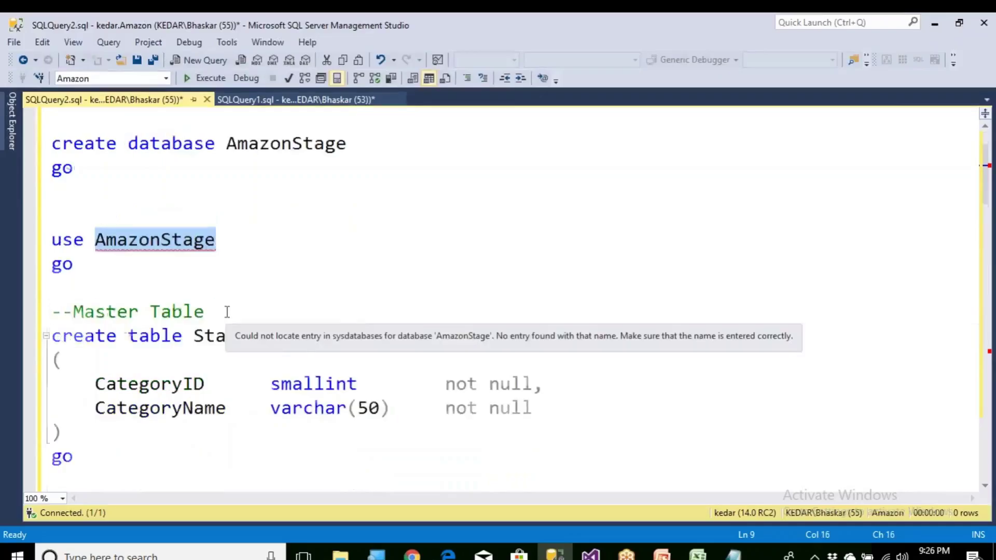
{"action": "left_click_drag", "start_coordinate": [195, 265], "coordinate": [410, 268]}
{"action": "scroll", "coordinate": [262, 335], "scroll_direction": "down", "scroll_amount": 1}
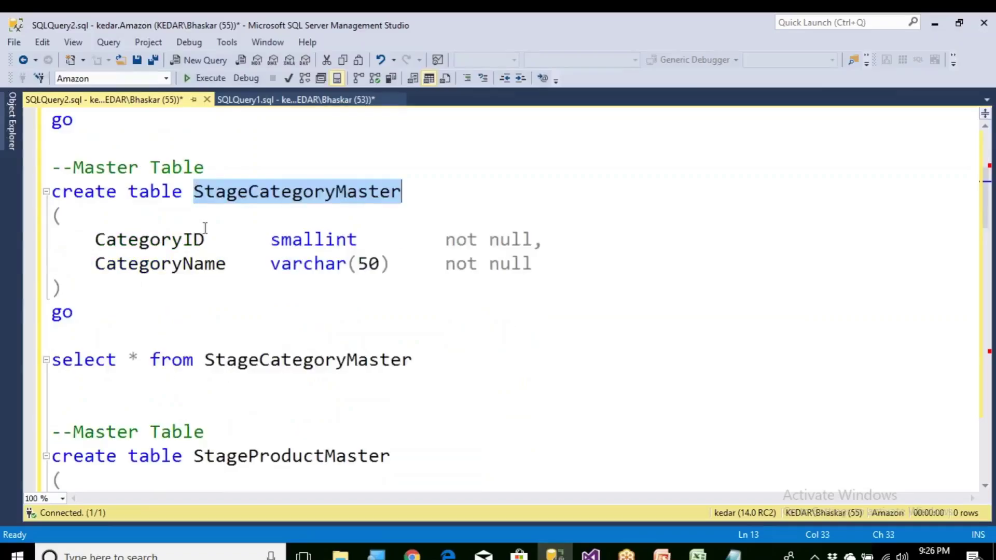
Step: Run only "select * from CategoryMaster" in SQLQuery1.sql and examine the CategoryID and CategoryName columns
{"action": "left_click", "coordinate": [290, 99]}
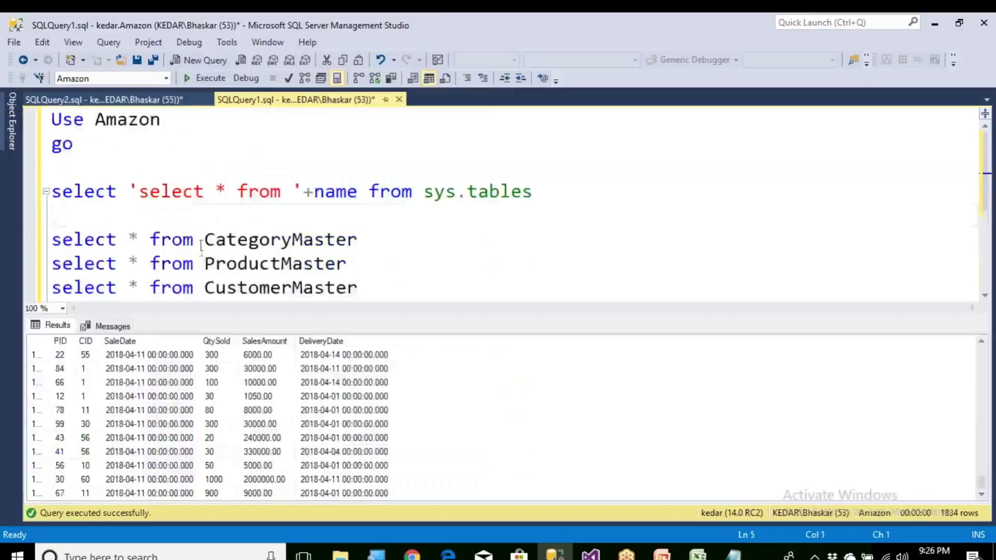
{"action": "left_click_drag", "start_coordinate": [358, 240], "coordinate": [44, 240]}
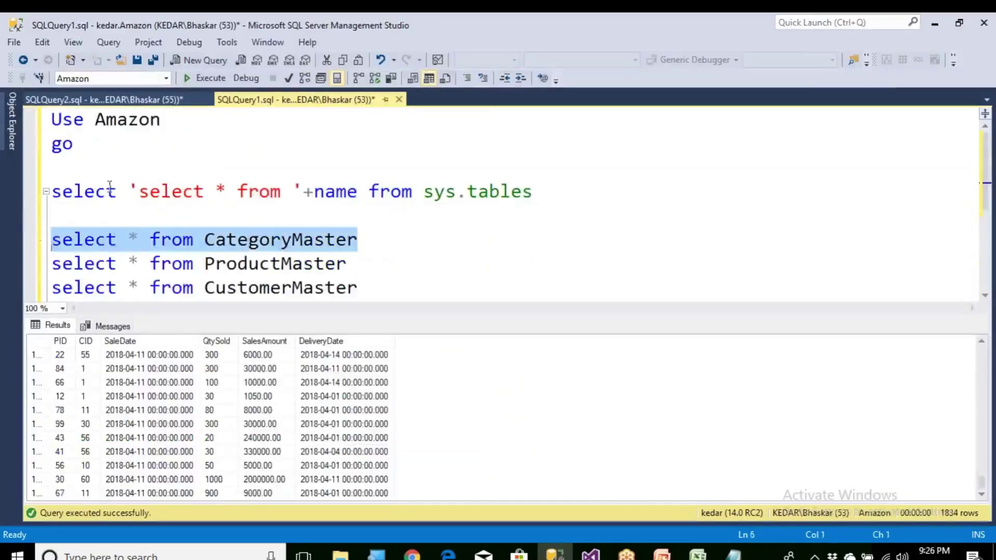
{"action": "left_click", "coordinate": [195, 82]}
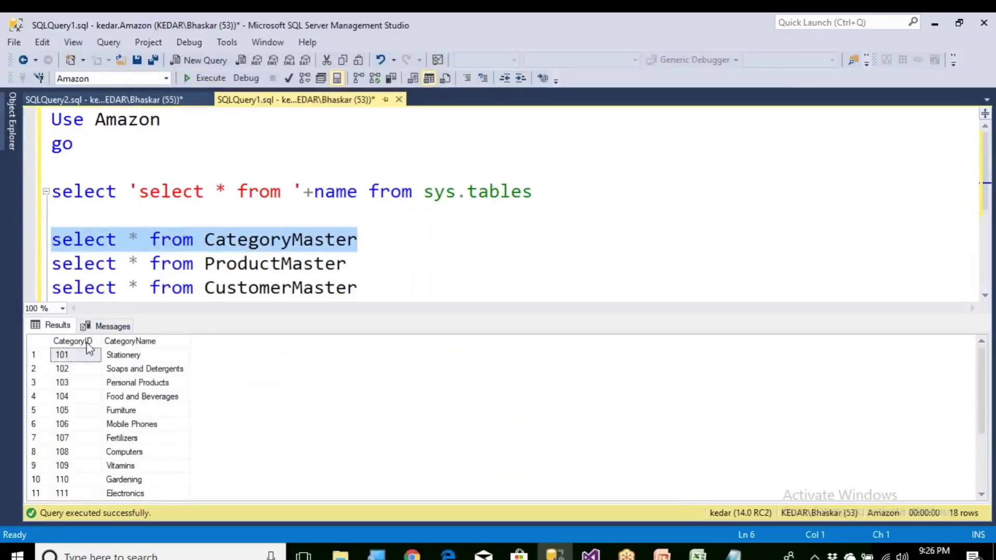
{"action": "left_click", "coordinate": [91, 342]}
{"action": "left_click", "coordinate": [148, 342]}
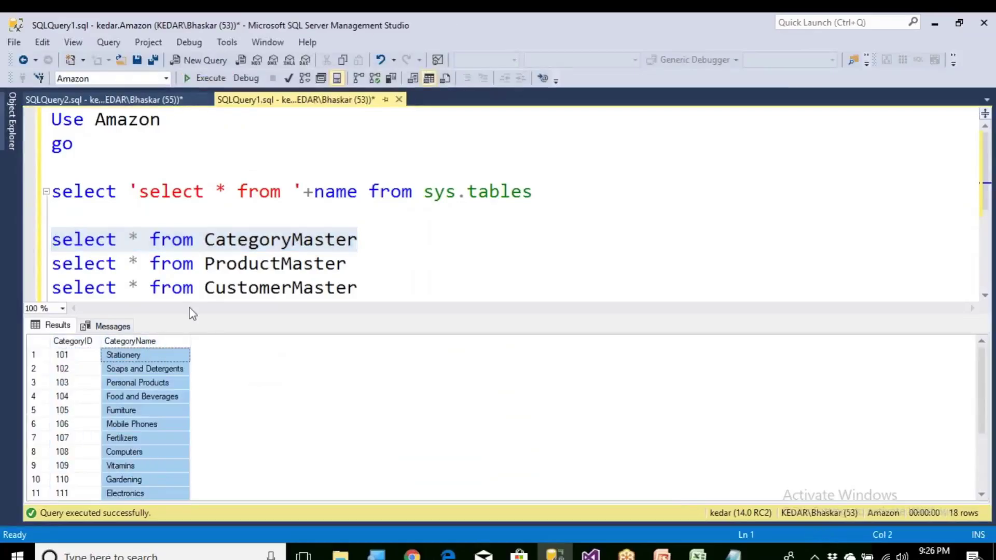
Step: Examine the CategoryID column and its not null constraint in the StageCategoryMaster definition of SQLQuery2.sql
{"action": "left_click", "coordinate": [152, 99]}
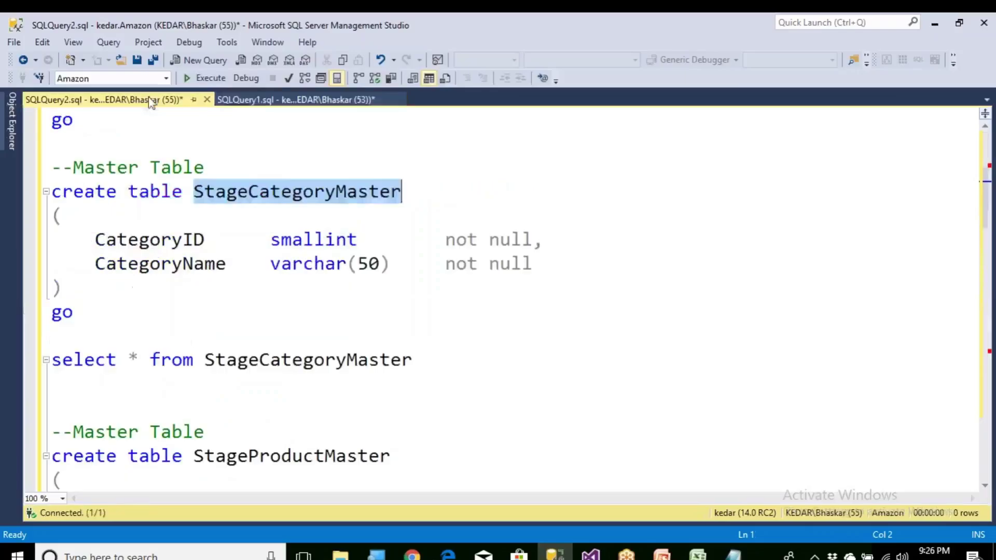
{"action": "double_click", "coordinate": [97, 240]}
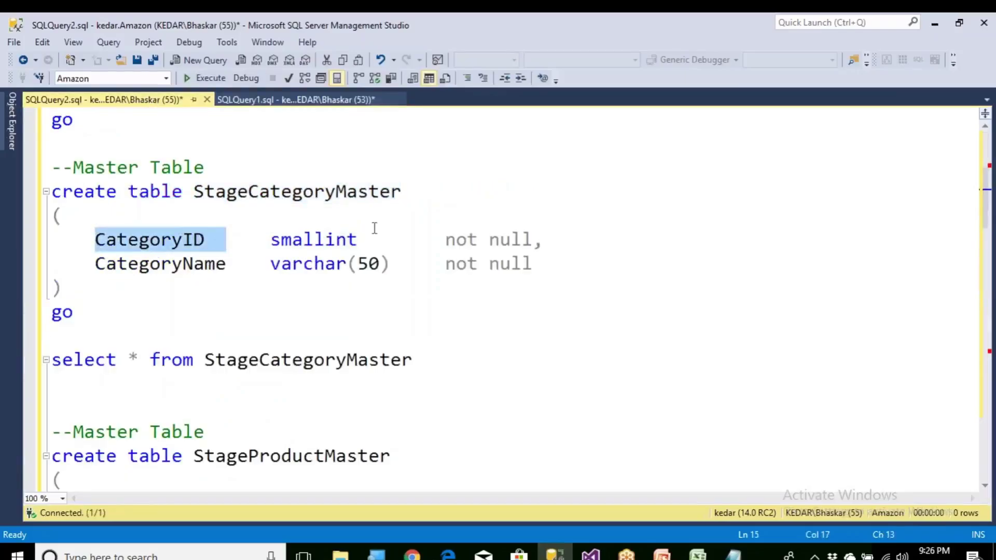
{"action": "left_click_drag", "start_coordinate": [446, 239], "coordinate": [534, 240]}
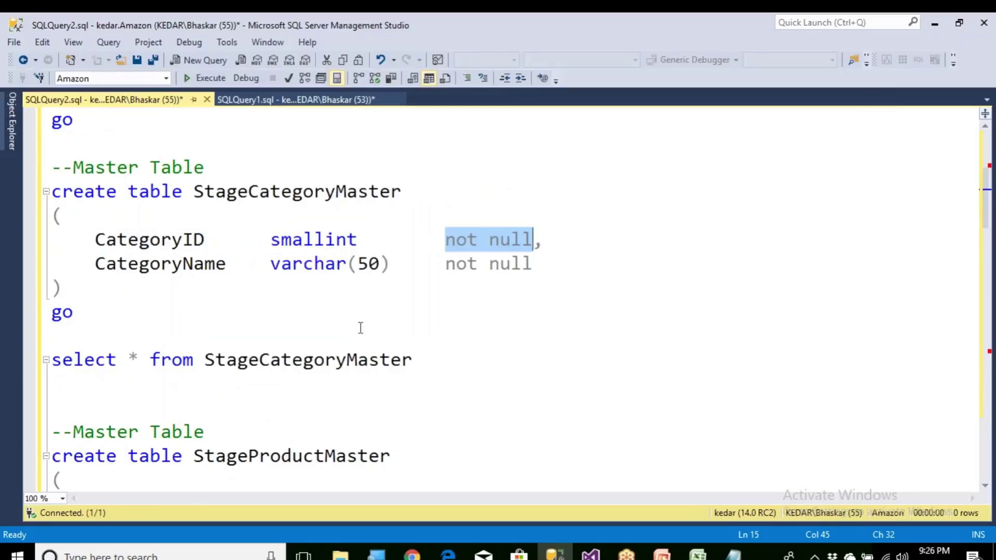
Step: Open "Amazon - OLTP Scripts.sql" from the Amazon Project folder in Notepad and copy its entire text
{"action": "left_click", "coordinate": [340, 554]}
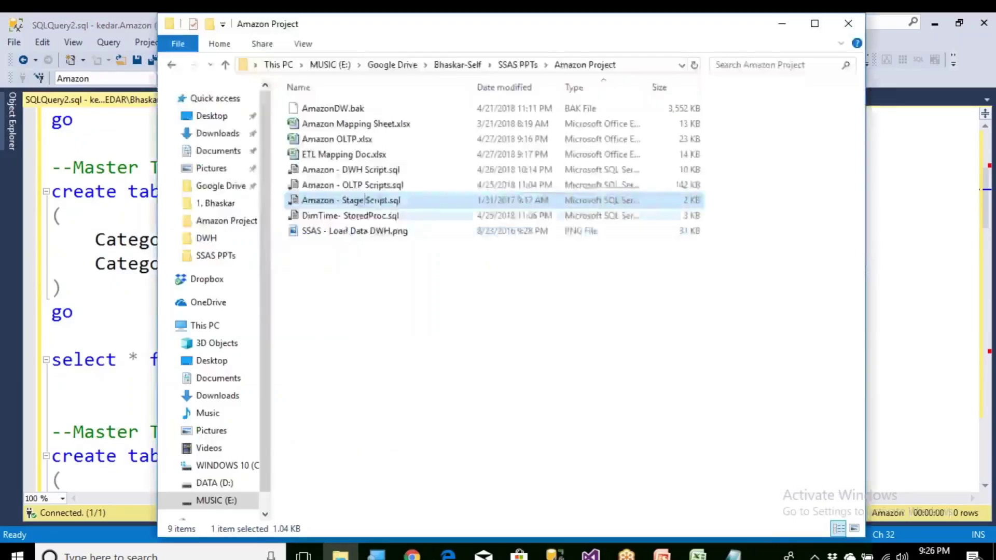
{"action": "right_click", "coordinate": [367, 187]}
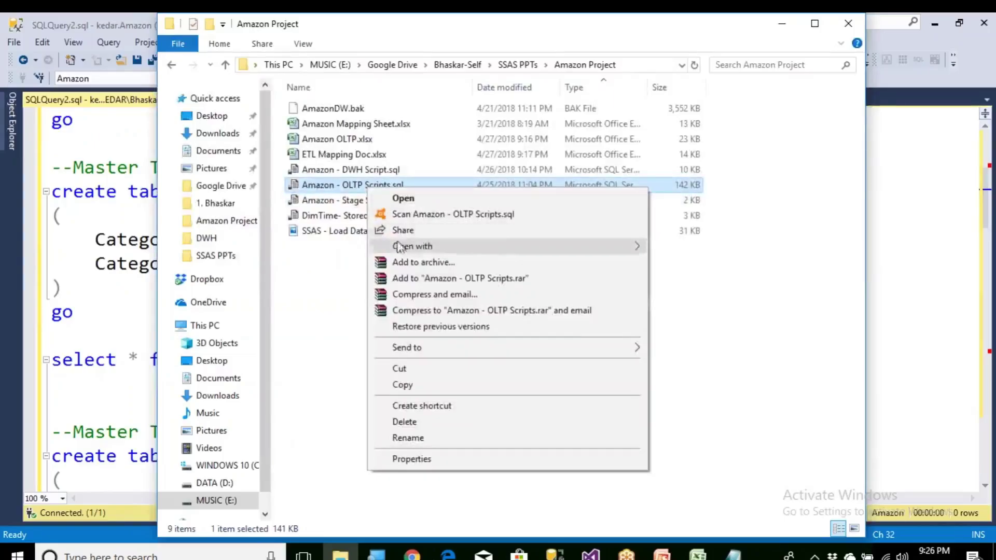
{"action": "mouse_move", "coordinate": [407, 246]}
{"action": "left_click", "coordinate": [709, 250]}
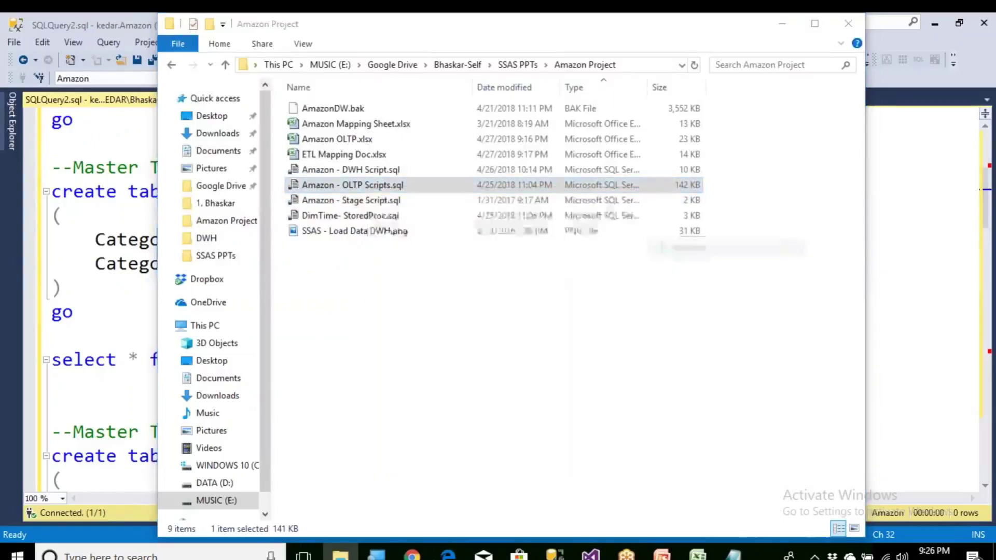
{"action": "key", "text": "ctrl+a"}
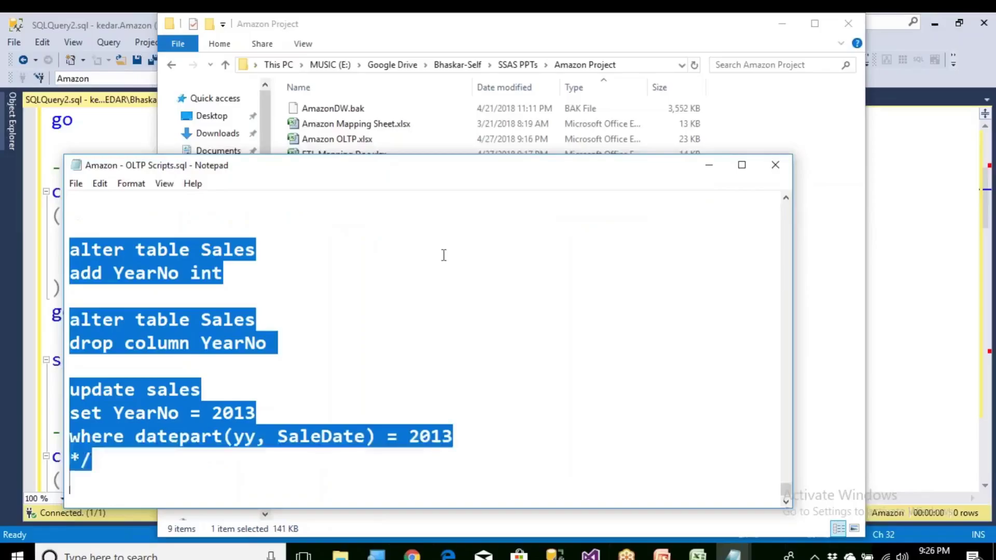
Step: Replace the "Use Amazon" and "go" lines of SQLQuery1.sql with the copied OLTP script and hide the results pane
{"action": "left_click", "coordinate": [851, 192]}
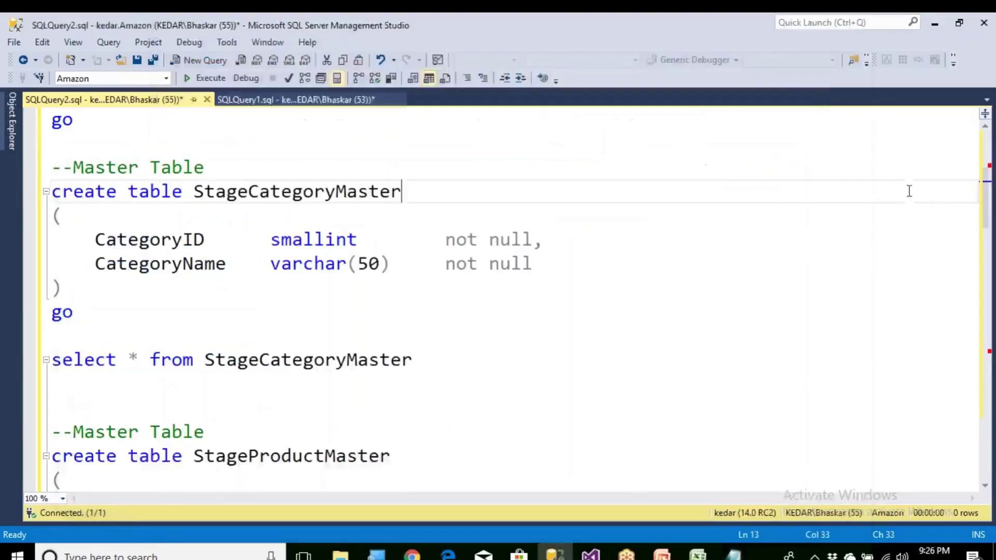
{"action": "left_click", "coordinate": [266, 101]}
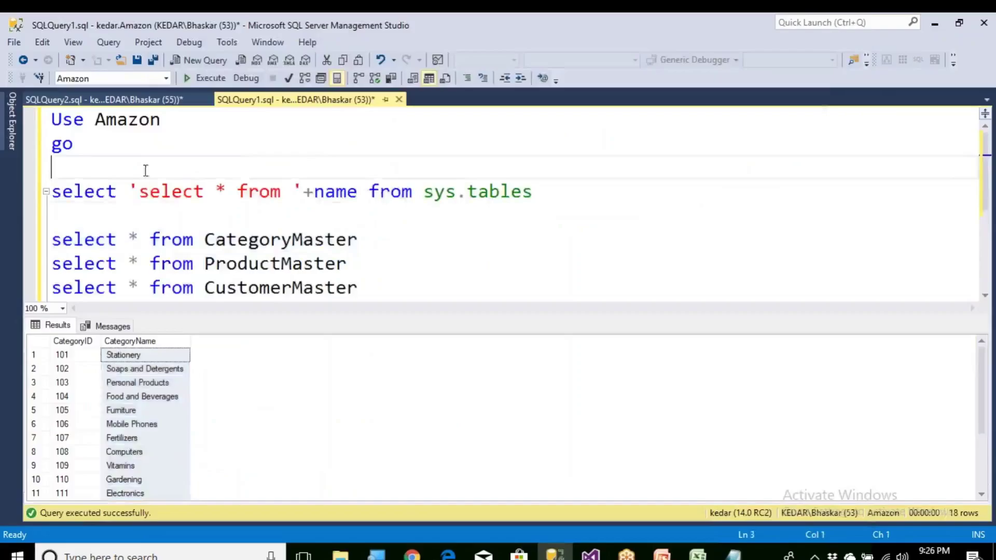
{"action": "left_click_drag", "start_coordinate": [89, 167], "coordinate": [35, 116]}
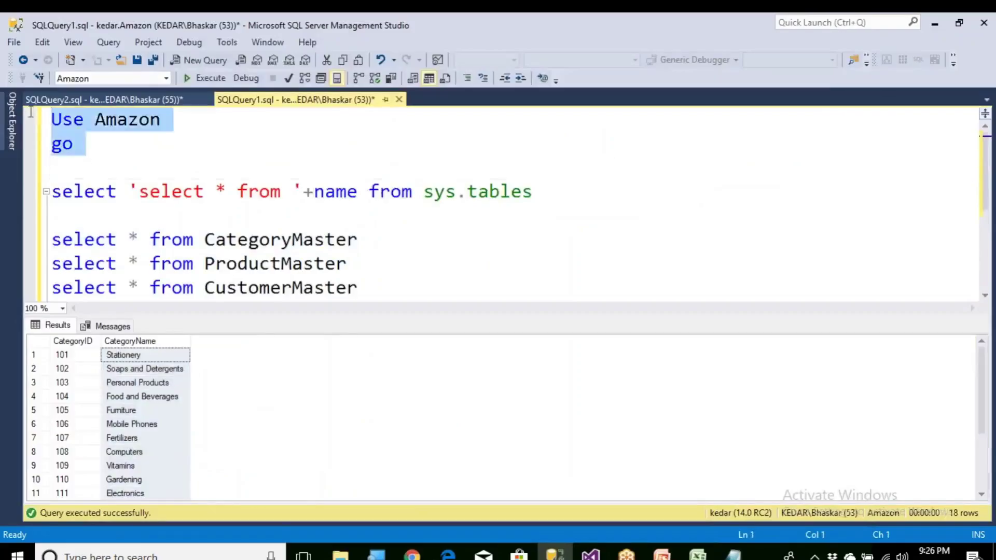
{"action": "key", "text": "ctrl+End"}
{"action": "key", "text": "ctrl+r"}
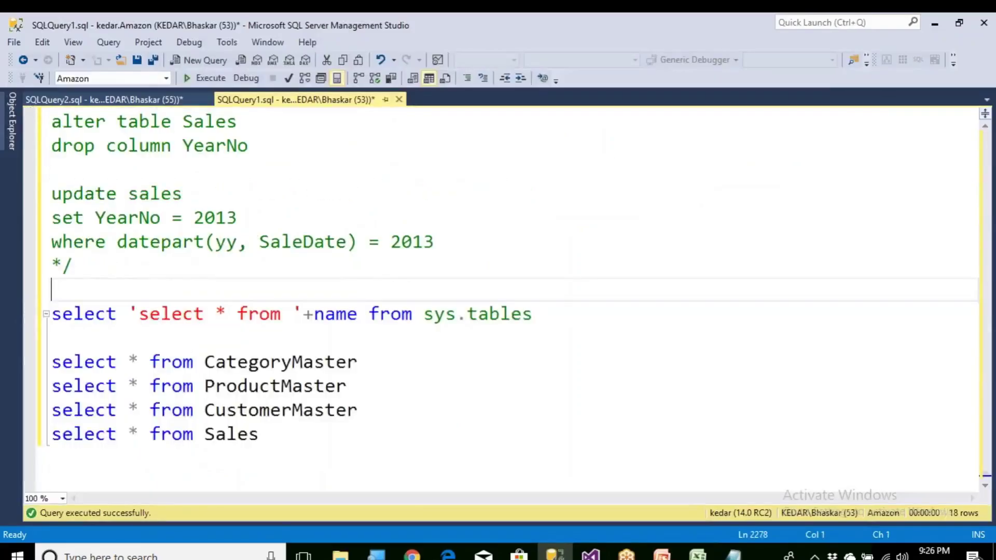
{"action": "key", "text": "ctrl+Home"}
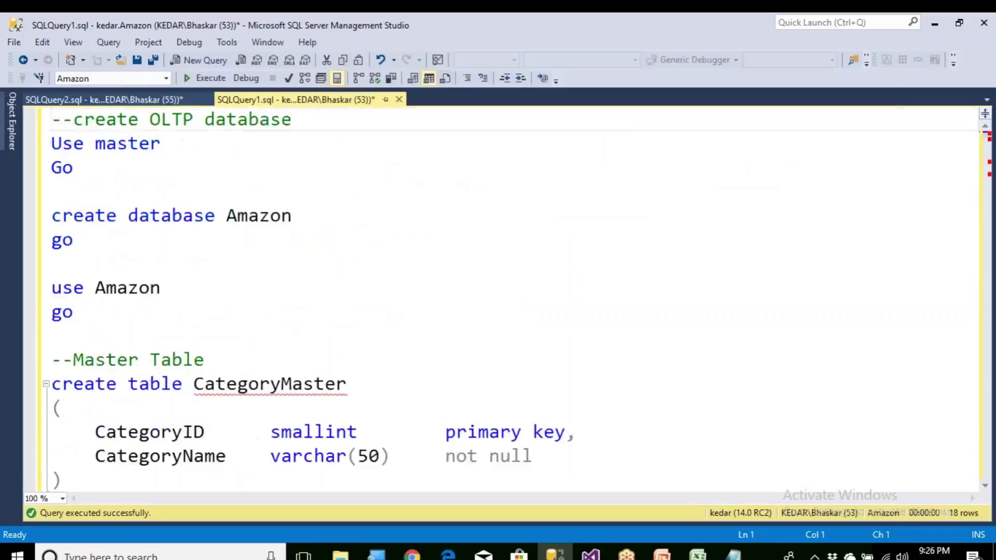
Step: Examine the OLTP script's opening comment and the CategoryID data type and primary key in the CategoryMaster definition
{"action": "scroll", "coordinate": [43, 147], "scroll_direction": "down", "scroll_amount": 2}
{"action": "scroll", "coordinate": [43, 147], "scroll_direction": "up", "scroll_amount": 2}
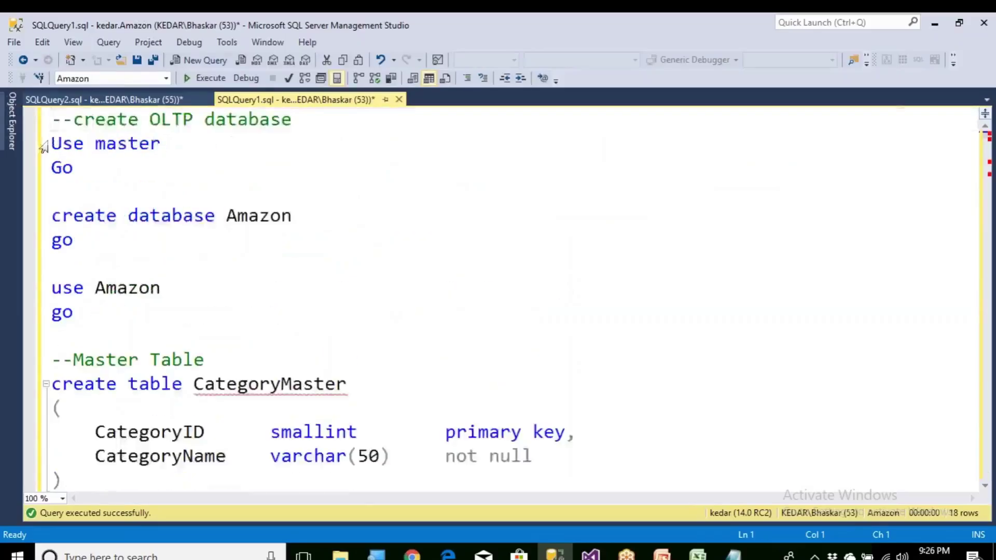
{"action": "left_click_drag", "start_coordinate": [101, 120], "coordinate": [270, 121]}
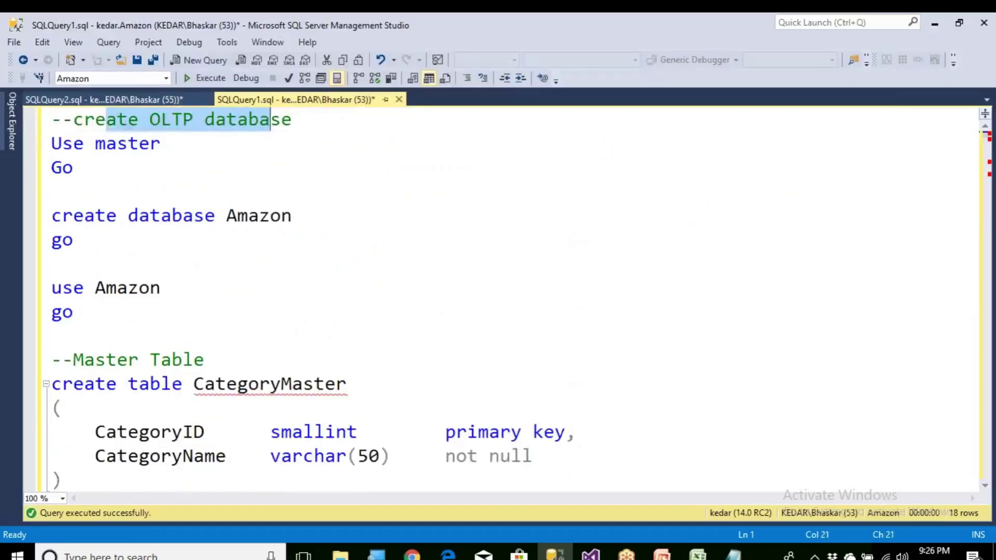
{"action": "left_click_drag", "start_coordinate": [271, 433], "coordinate": [588, 424]}
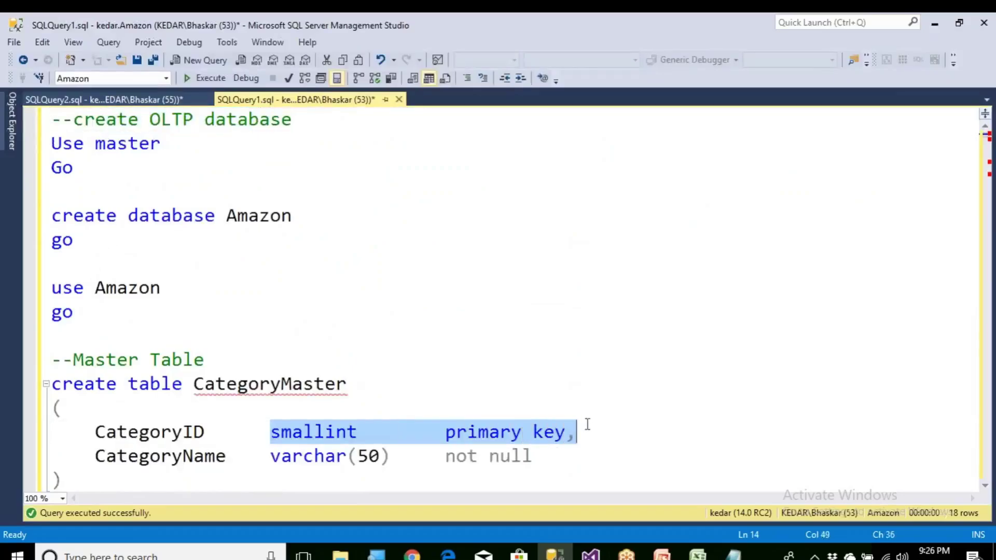
Step: Compare the OLTP CategoryMaster columns and table name with the not null constraint on CategoryID in the StageCategoryMaster definition of SQLQuery2.sql
{"action": "left_click_drag", "start_coordinate": [271, 457], "coordinate": [533, 456]}
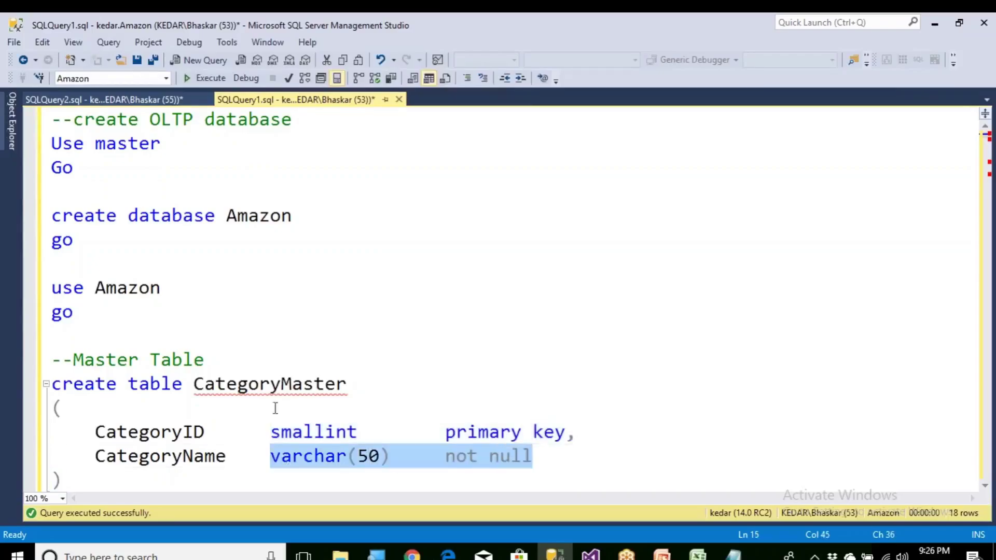
{"action": "left_click_drag", "start_coordinate": [194, 393], "coordinate": [358, 393]}
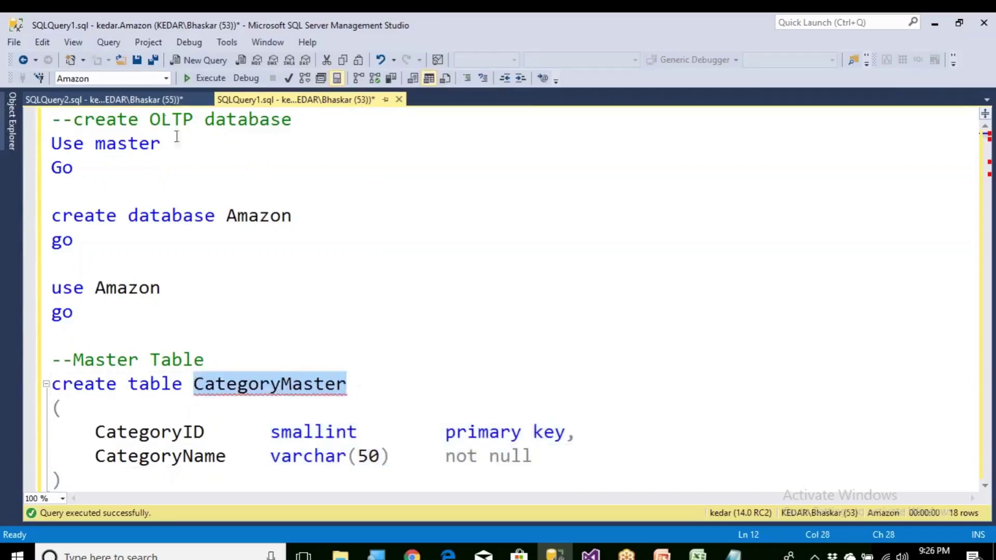
{"action": "left_click", "coordinate": [104, 99]}
{"action": "scroll", "coordinate": [159, 167], "scroll_direction": "up", "scroll_amount": 3}
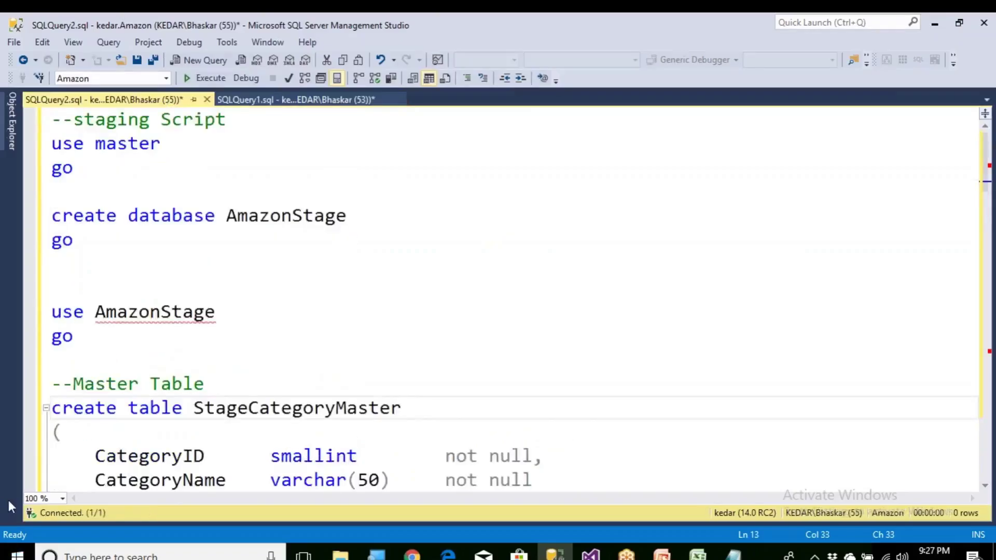
{"action": "scroll", "coordinate": [363, 311], "scroll_direction": "down", "scroll_amount": 2}
{"action": "left_click_drag", "start_coordinate": [445, 314], "coordinate": [542, 314]}
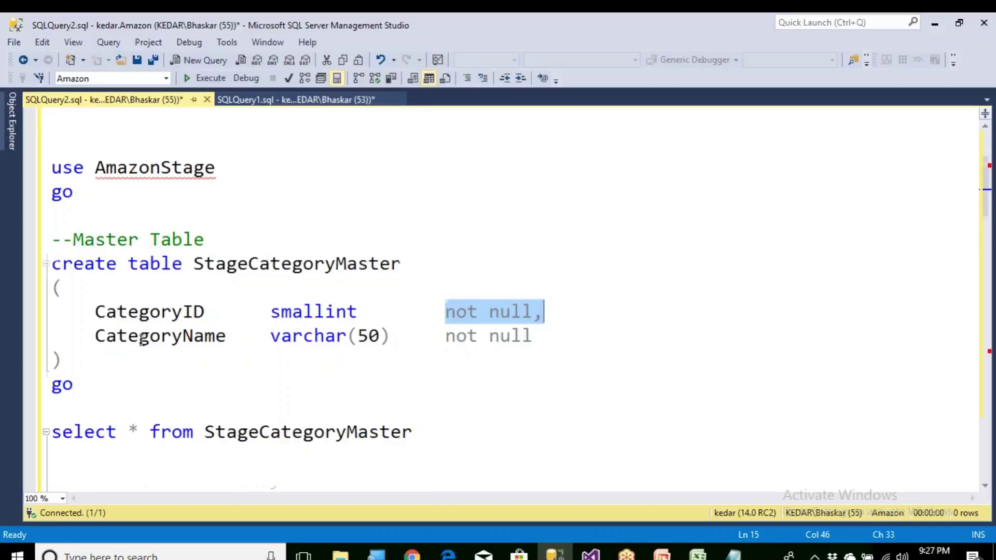
Step: Review the select statement on StageCategoryMaster and the StageProductMaster definition that follows it
{"action": "scroll", "coordinate": [141, 342], "scroll_direction": "down", "scroll_amount": 2}
{"action": "left_click_drag", "start_coordinate": [98, 313], "coordinate": [19, 288]}
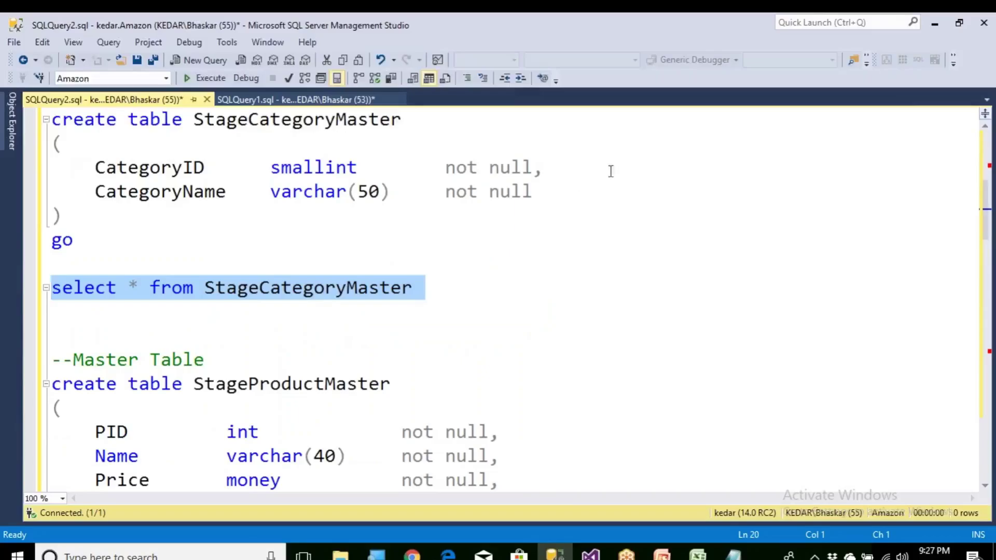
{"action": "left_click", "coordinate": [603, 35]}
{"action": "scroll", "coordinate": [484, 347], "scroll_direction": "down", "scroll_amount": 1}
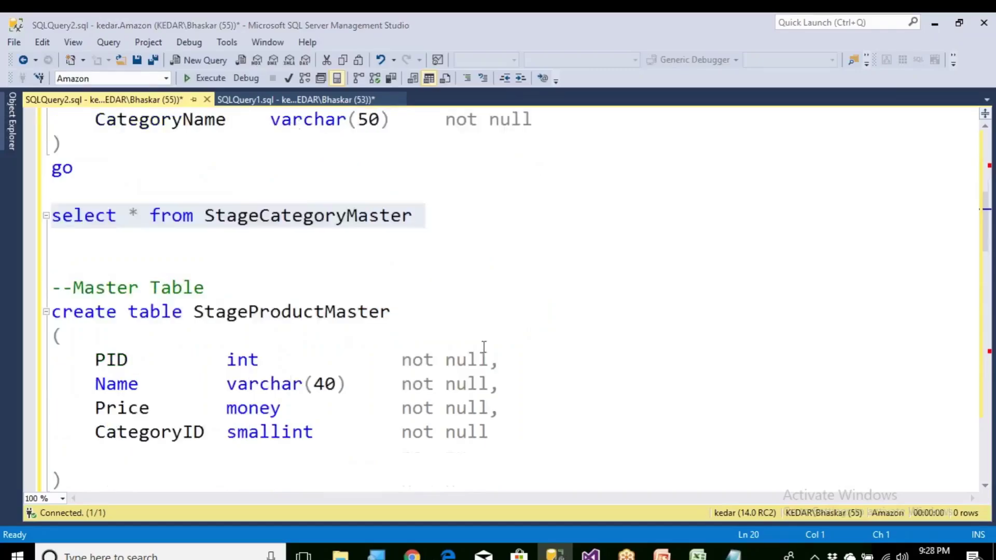
Step: Find the ProductMaster definition in SQLQuery1.sql and examine its PID, Name, Price and CategoryID columns
{"action": "left_click", "coordinate": [254, 100]}
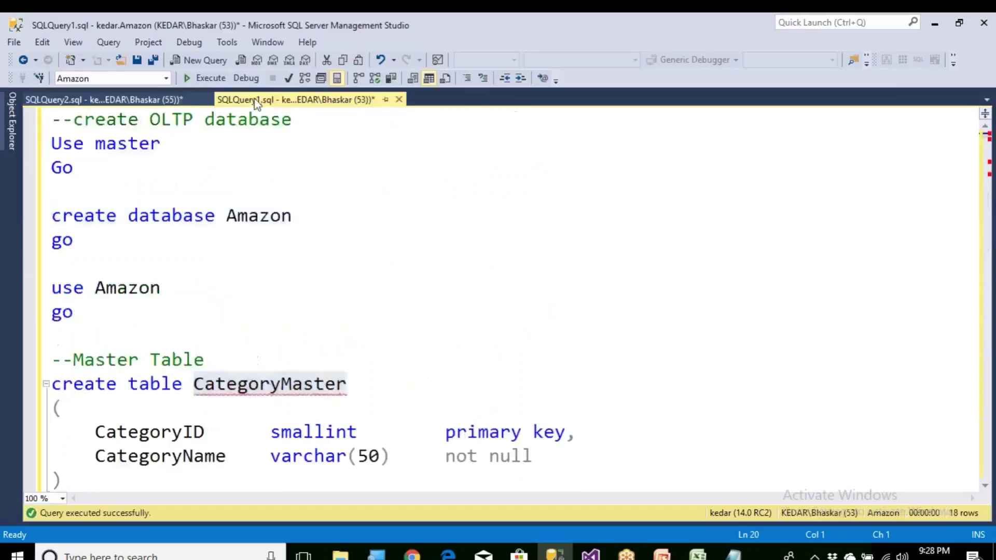
{"action": "scroll", "coordinate": [276, 288], "scroll_direction": "down", "scroll_amount": 3}
{"action": "scroll", "coordinate": [280, 297], "scroll_direction": "down", "scroll_amount": 2}
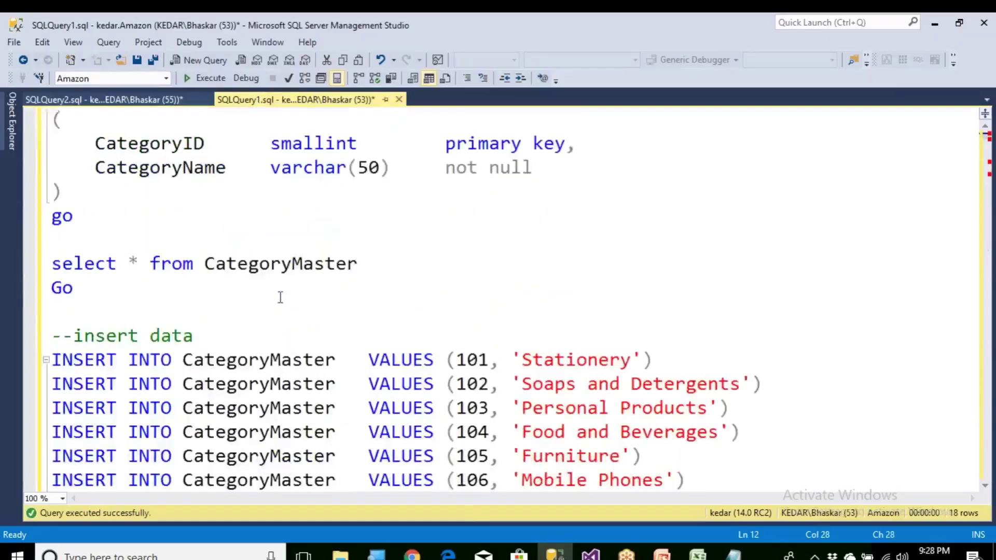
{"action": "scroll", "coordinate": [280, 297], "scroll_direction": "up", "scroll_amount": 4}
{"action": "scroll", "coordinate": [280, 297], "scroll_direction": "down", "scroll_amount": 5}
{"action": "scroll", "coordinate": [280, 301], "scroll_direction": "down", "scroll_amount": 6}
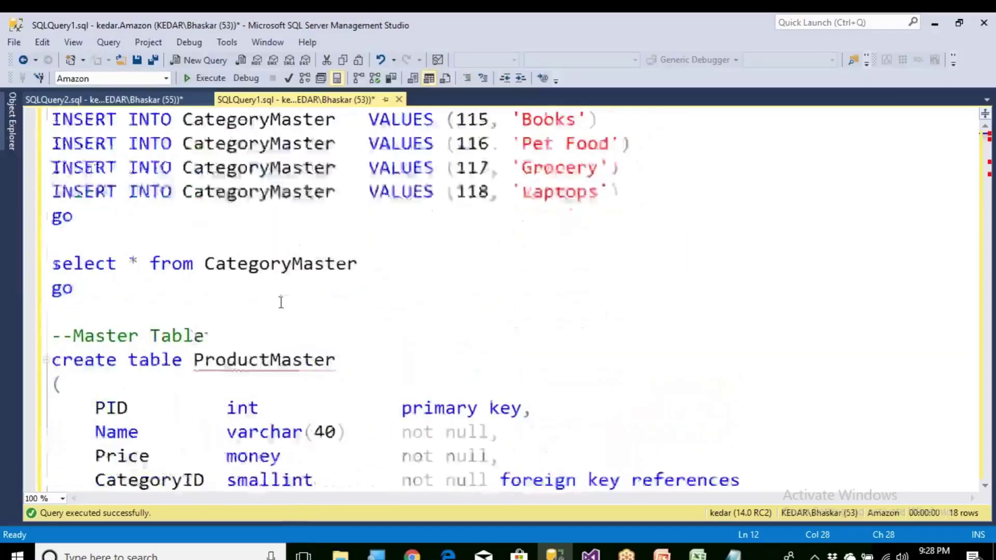
{"action": "left_click_drag", "start_coordinate": [194, 359], "coordinate": [336, 360]}
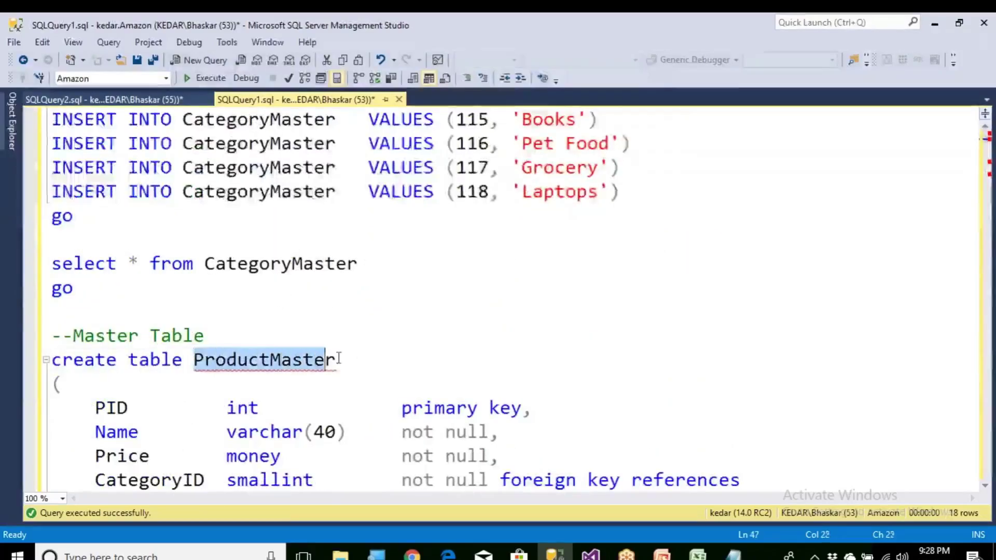
{"action": "scroll", "coordinate": [340, 267], "scroll_direction": "down", "scroll_amount": 2}
{"action": "left_click_drag", "start_coordinate": [95, 264], "coordinate": [270, 336]}
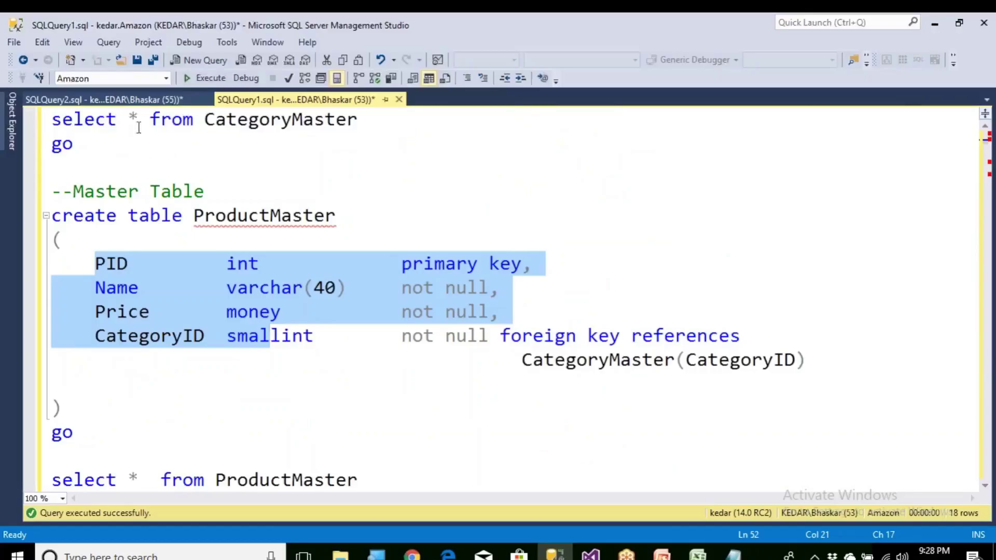
Step: Examine the StageProductMaster definition in SQLQuery2.sql, checking the data types and constraints of PID and CategoryID
{"action": "left_click", "coordinate": [104, 99]}
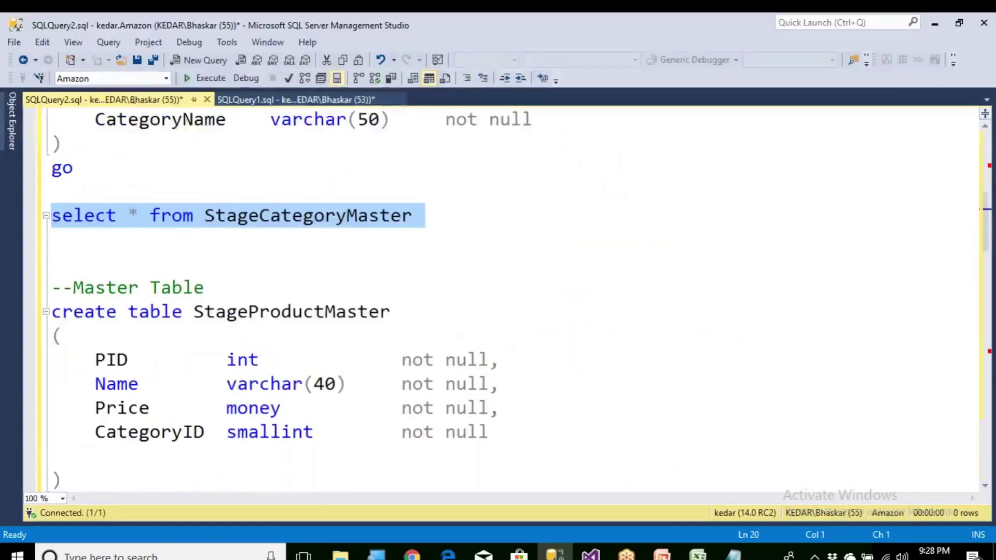
{"action": "left_click_drag", "start_coordinate": [196, 316], "coordinate": [378, 318]}
{"action": "left_click_drag", "start_coordinate": [226, 359], "coordinate": [478, 360]}
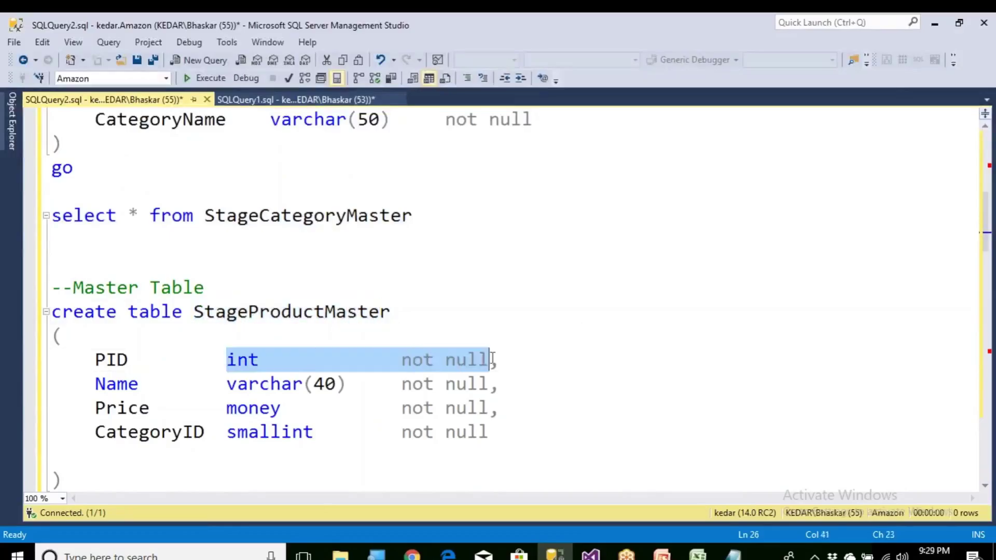
{"action": "left_click_drag", "start_coordinate": [226, 431], "coordinate": [520, 438]}
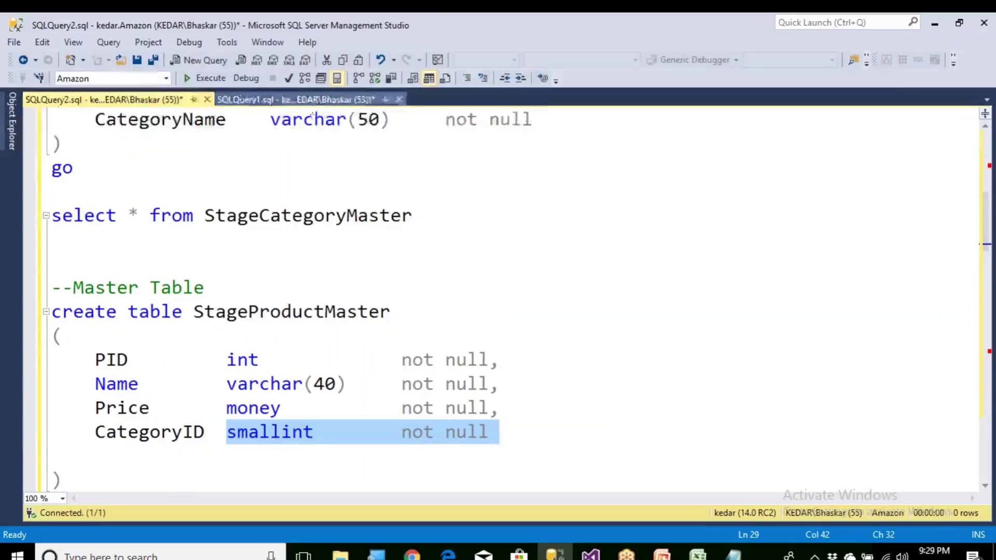
Step: Look through the ProductMaster insert statements in SQLQuery1.sql and locate the CustomerMaster table definition
{"action": "left_click", "coordinate": [295, 99]}
{"action": "scroll", "coordinate": [231, 321], "scroll_direction": "down", "scroll_amount": 2}
{"action": "scroll", "coordinate": [226, 317], "scroll_direction": "down", "scroll_amount": 13}
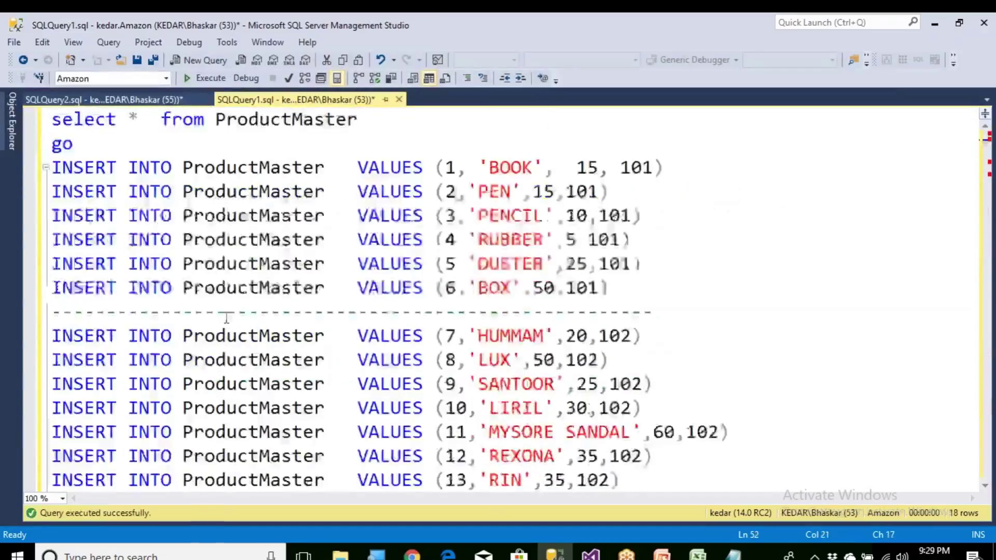
{"action": "scroll", "coordinate": [226, 317], "scroll_direction": "down", "scroll_amount": 18}
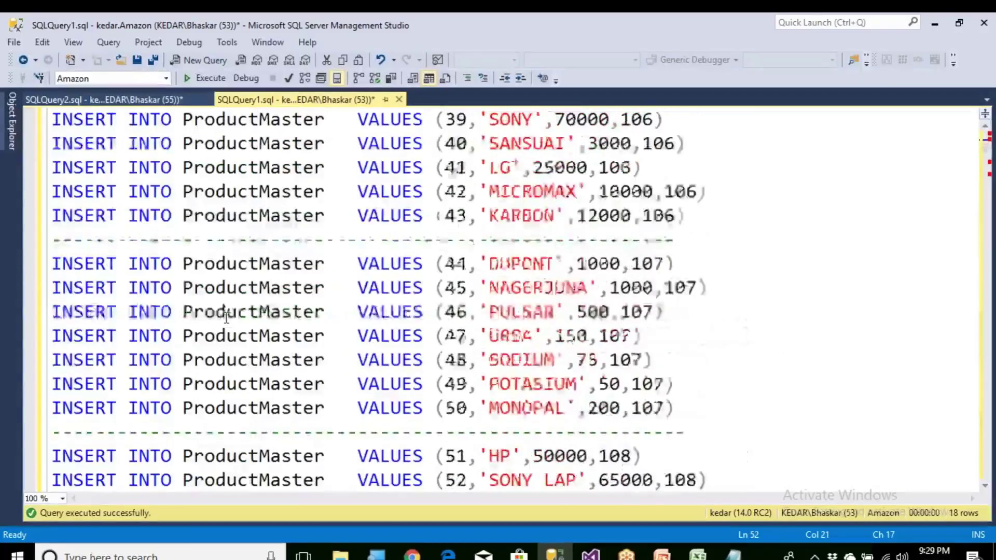
{"action": "scroll", "coordinate": [226, 317], "scroll_direction": "down", "scroll_amount": 14}
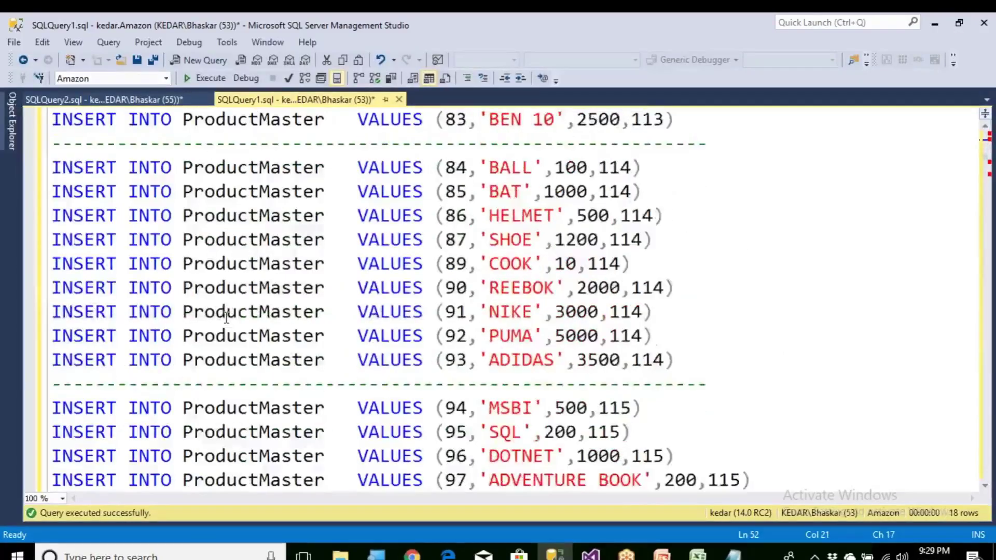
{"action": "scroll", "coordinate": [226, 318], "scroll_direction": "down", "scroll_amount": 1}
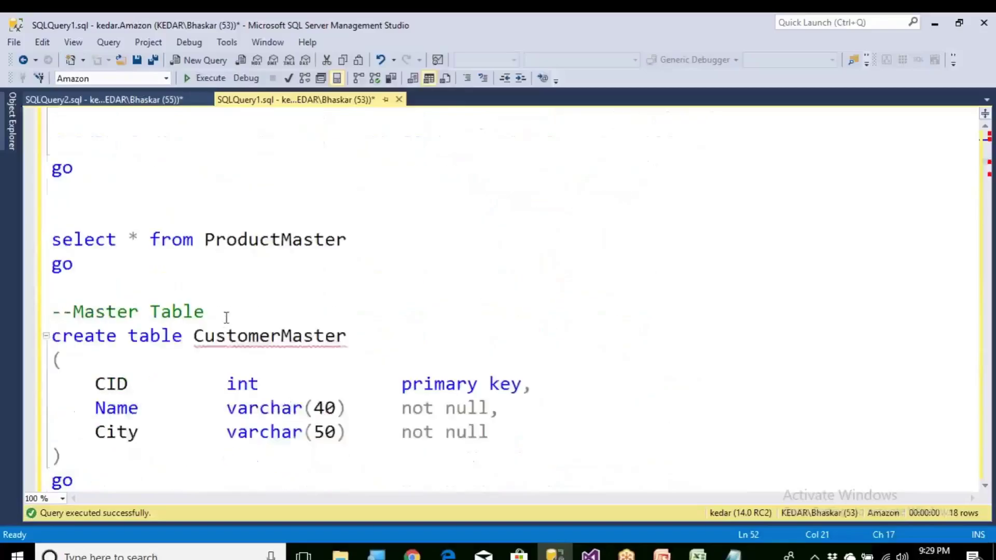
{"action": "double_click", "coordinate": [205, 334]}
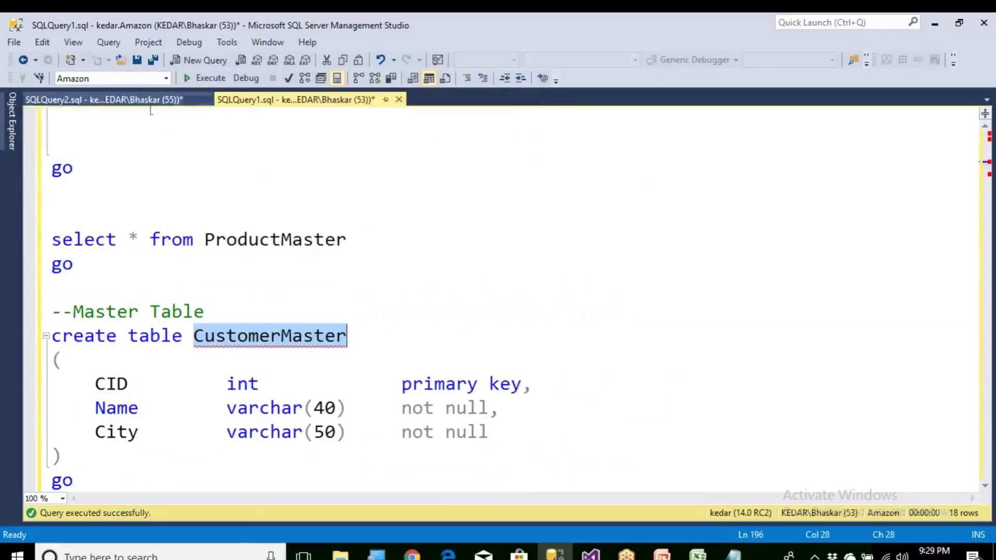
Step: Examine the StageCustomerMaster and StageSales table definitions in the staging script of SQLQuery2.sql
{"action": "left_click", "coordinate": [166, 99]}
{"action": "scroll", "coordinate": [213, 311], "scroll_direction": "down", "scroll_amount": 3}
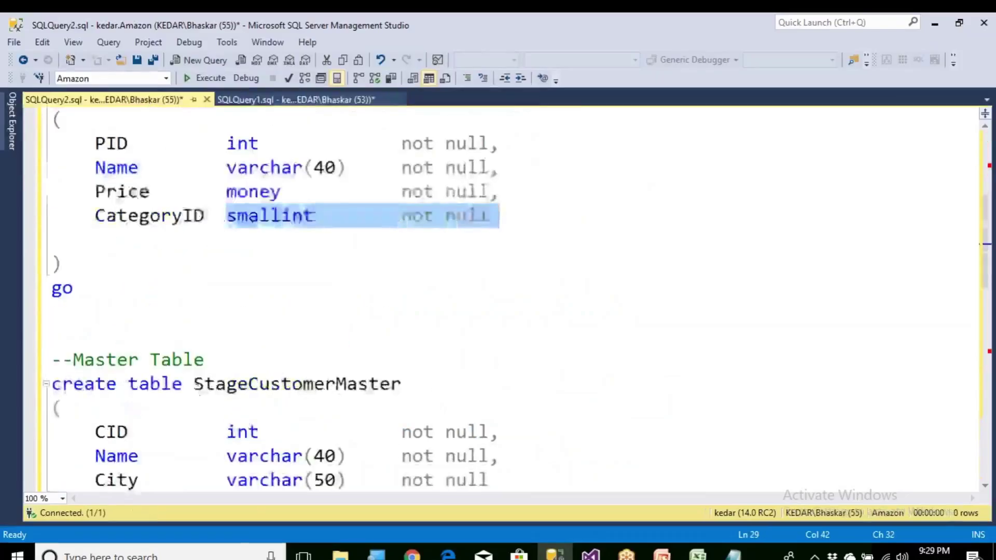
{"action": "left_click_drag", "start_coordinate": [194, 384], "coordinate": [390, 386]}
{"action": "scroll", "coordinate": [125, 409], "scroll_direction": "down", "scroll_amount": 5}
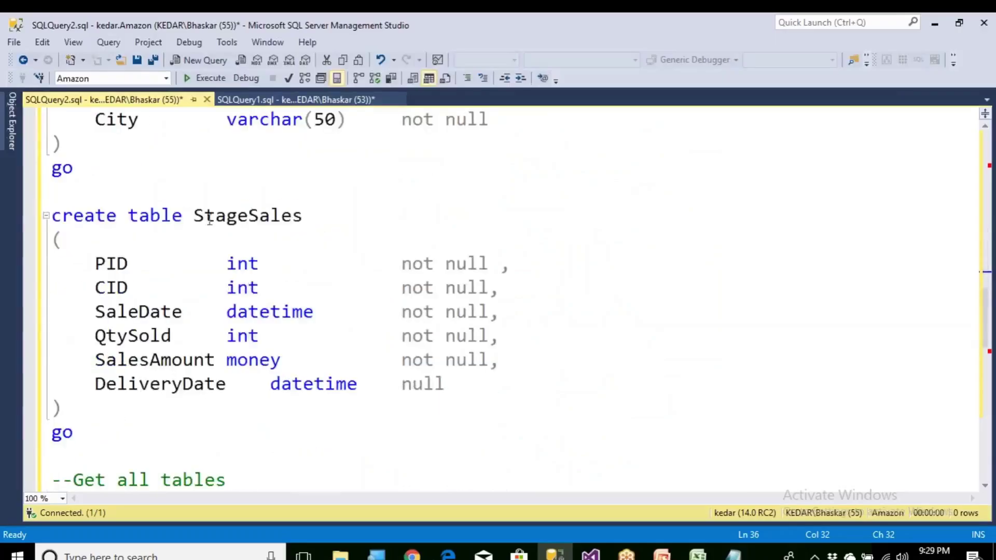
{"action": "left_click_drag", "start_coordinate": [195, 216], "coordinate": [303, 215]}
Step: Look through the CustomerMaster definition and its insert statements in SQLQuery1.sql
{"action": "left_click", "coordinate": [300, 99]}
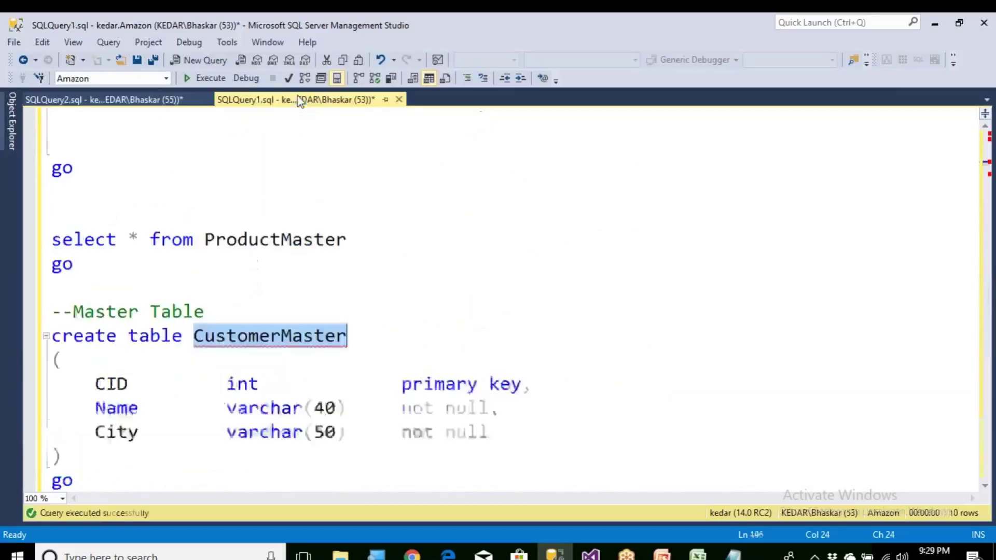
{"action": "scroll", "coordinate": [290, 259], "scroll_direction": "down", "scroll_amount": 4}
{"action": "scroll", "coordinate": [292, 290], "scroll_direction": "down", "scroll_amount": 9}
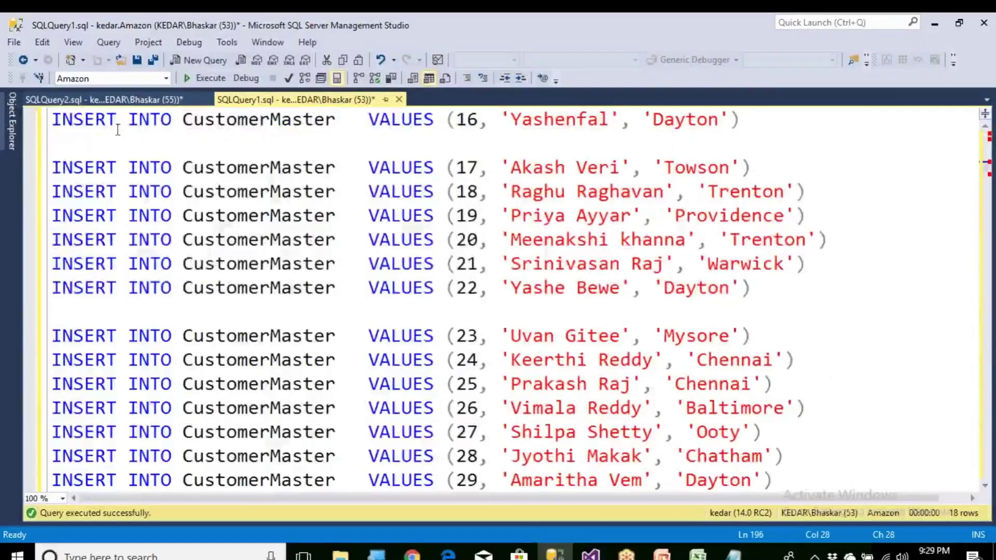
Step: Execute the entire staging script in SQLQuery2.sql to create the AmazonStage database and its stage tables
{"action": "left_click", "coordinate": [104, 99]}
{"action": "left_click", "coordinate": [183, 181]}
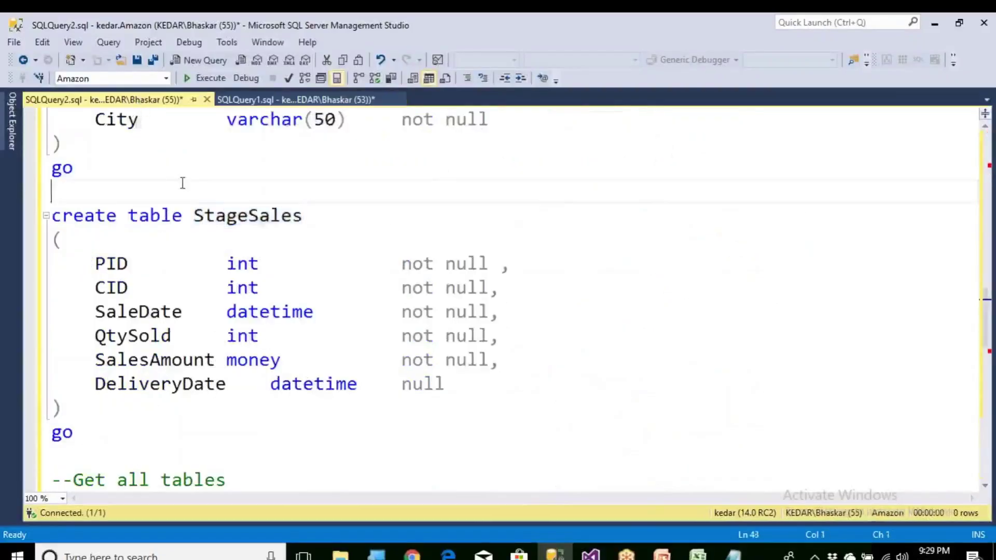
{"action": "scroll", "coordinate": [187, 187], "scroll_direction": "up", "scroll_amount": 13}
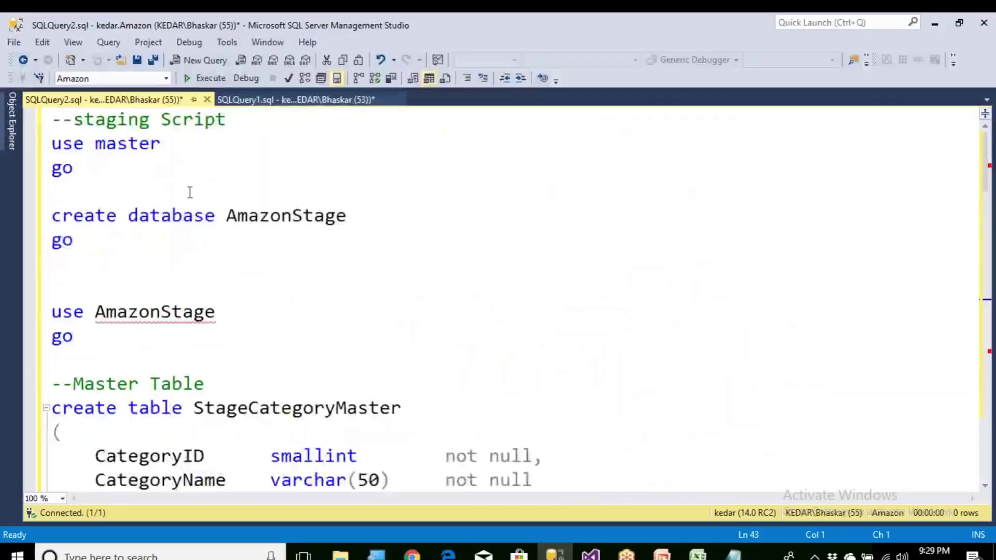
{"action": "left_click", "coordinate": [205, 79]}
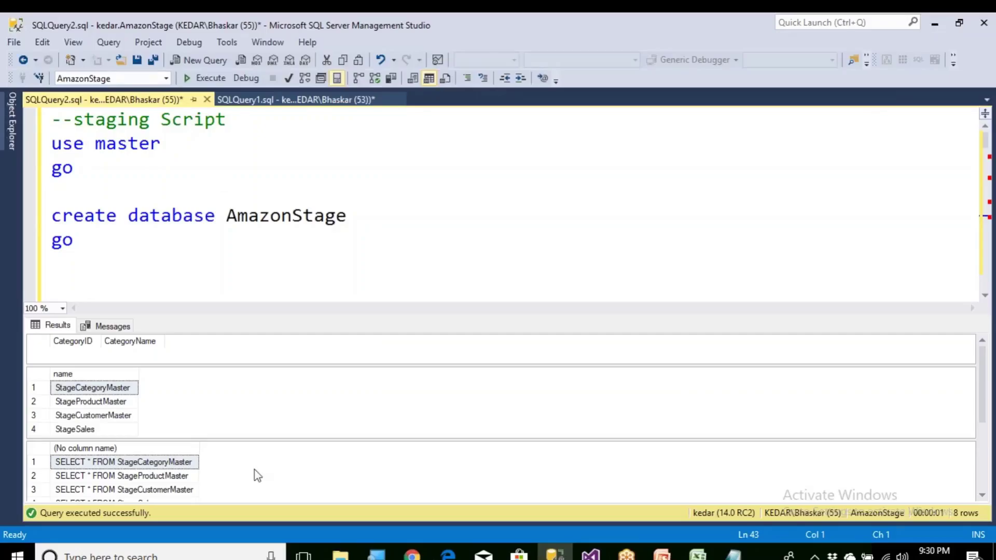
Step: Locate "Amazon - Stage Script.sql" in the Amazon Project folder and return to the SQLQuery2.sql query window
{"action": "left_click", "coordinate": [341, 554]}
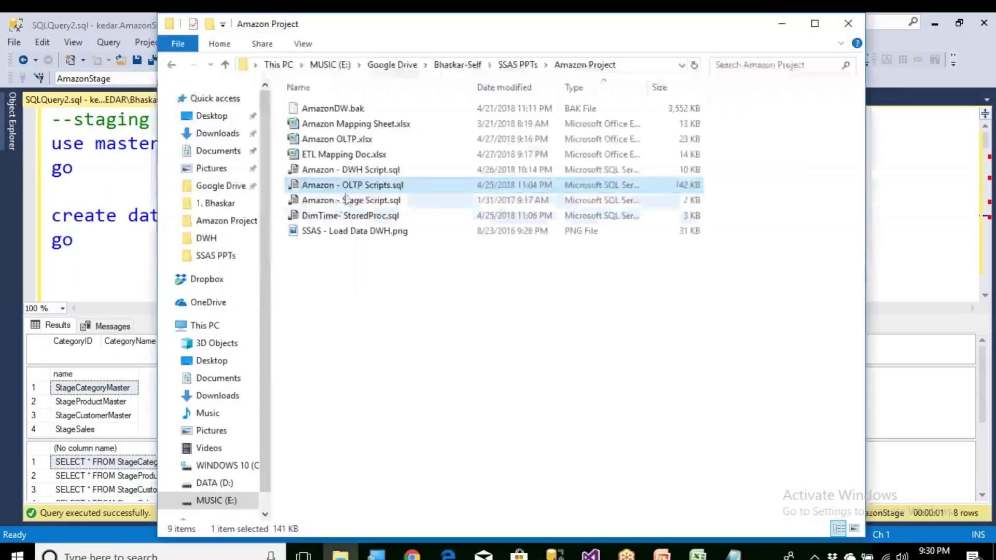
{"action": "left_click", "coordinate": [364, 201]}
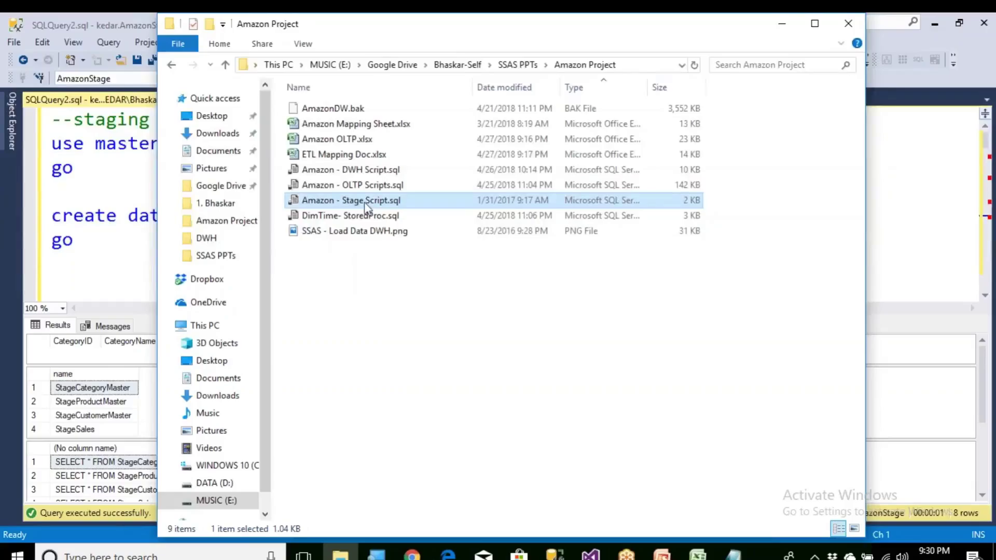
{"action": "left_click", "coordinate": [111, 249]}
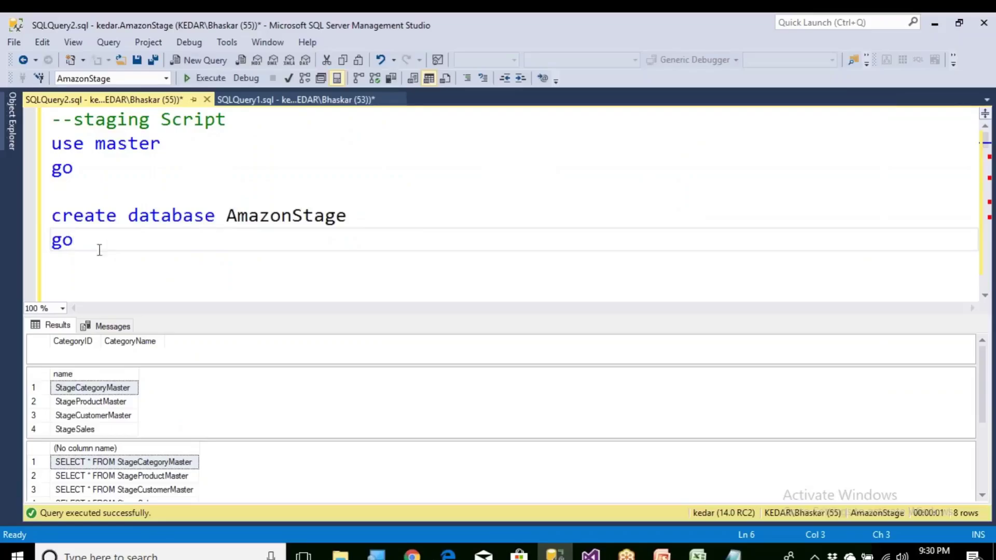
Step: Refresh the Databases node in Object Explorer and list the tables of the AmazonStage and Amazon databases
{"action": "left_click", "coordinate": [14, 122]}
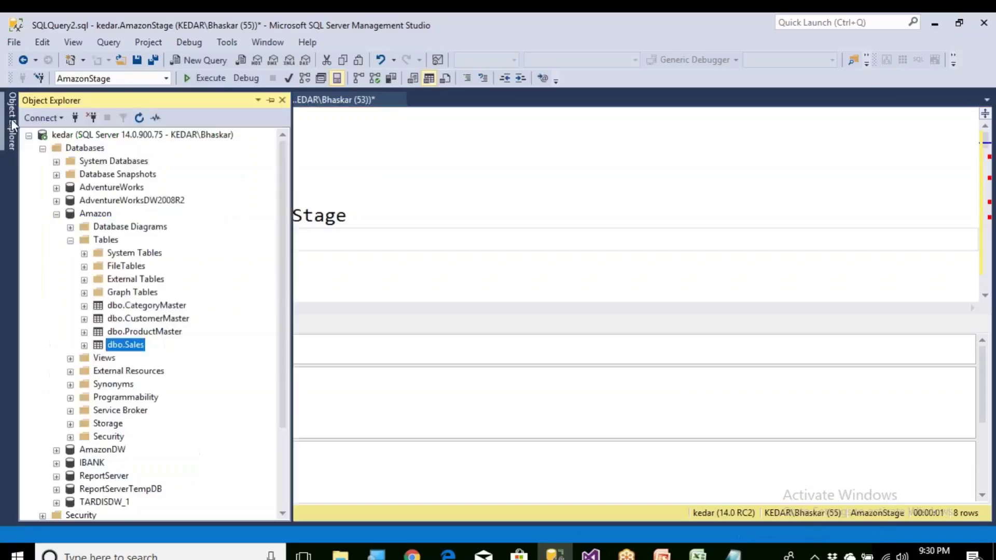
{"action": "left_click", "coordinate": [82, 148]}
{"action": "left_click", "coordinate": [139, 117]}
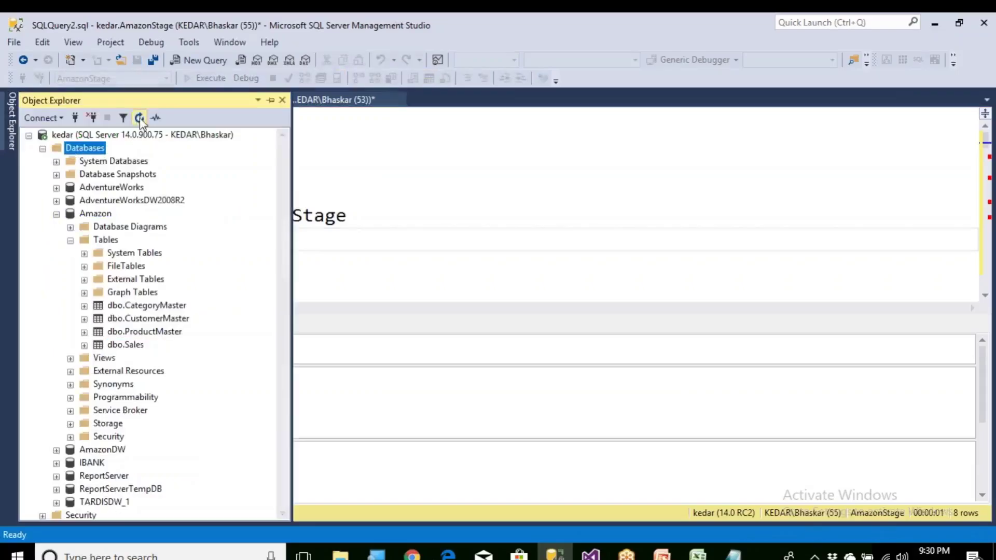
{"action": "double_click", "coordinate": [126, 242]}
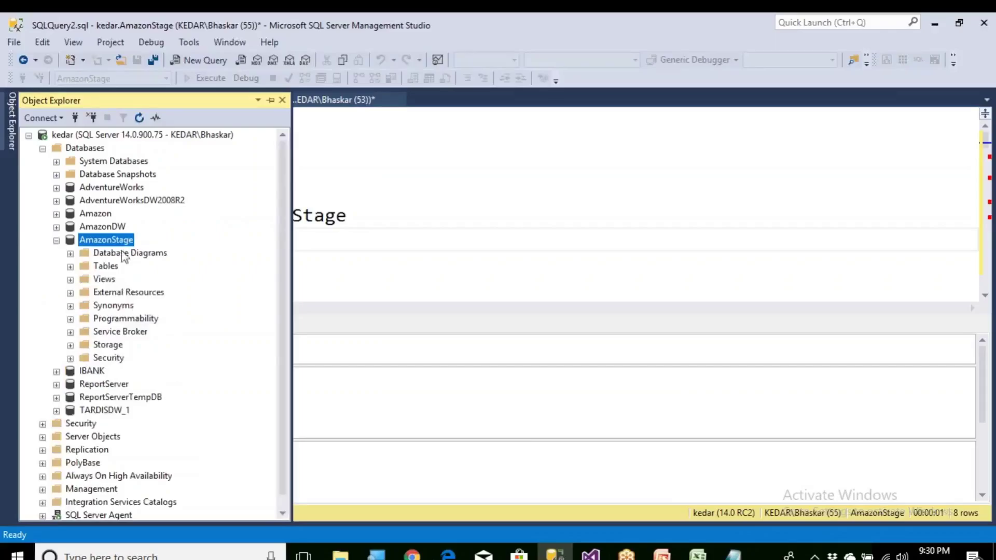
{"action": "left_click", "coordinate": [71, 266]}
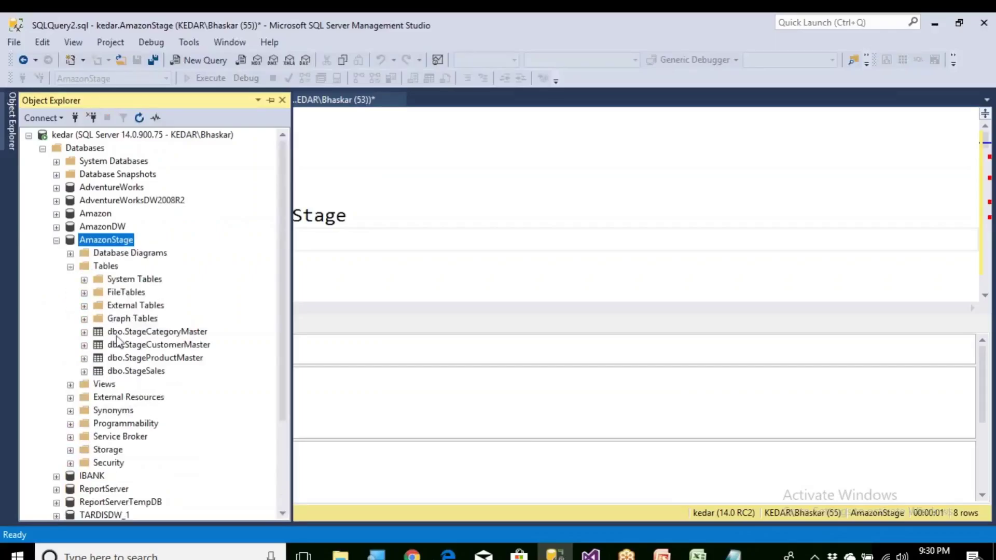
{"action": "left_click", "coordinate": [139, 335]}
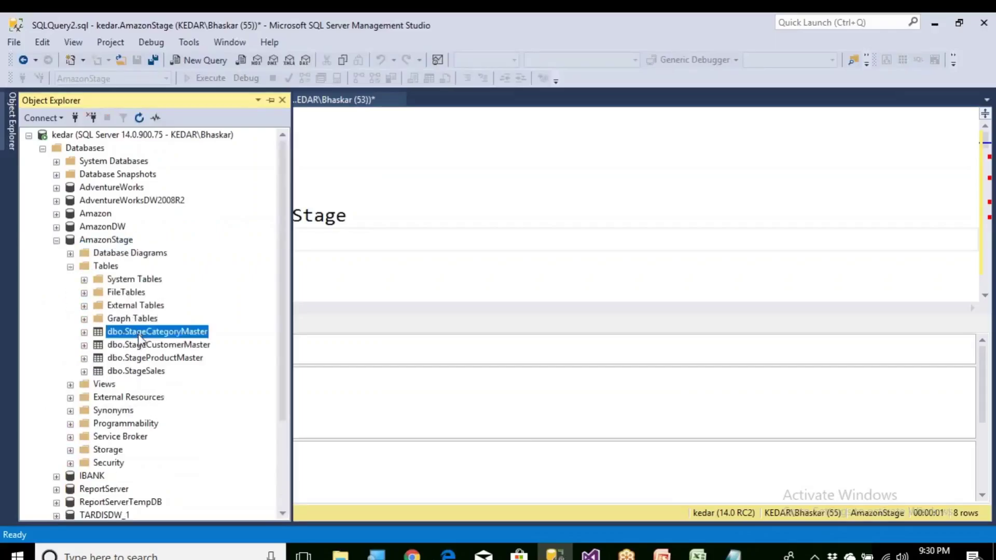
{"action": "left_click", "coordinate": [56, 214]}
{"action": "left_click", "coordinate": [71, 240]}
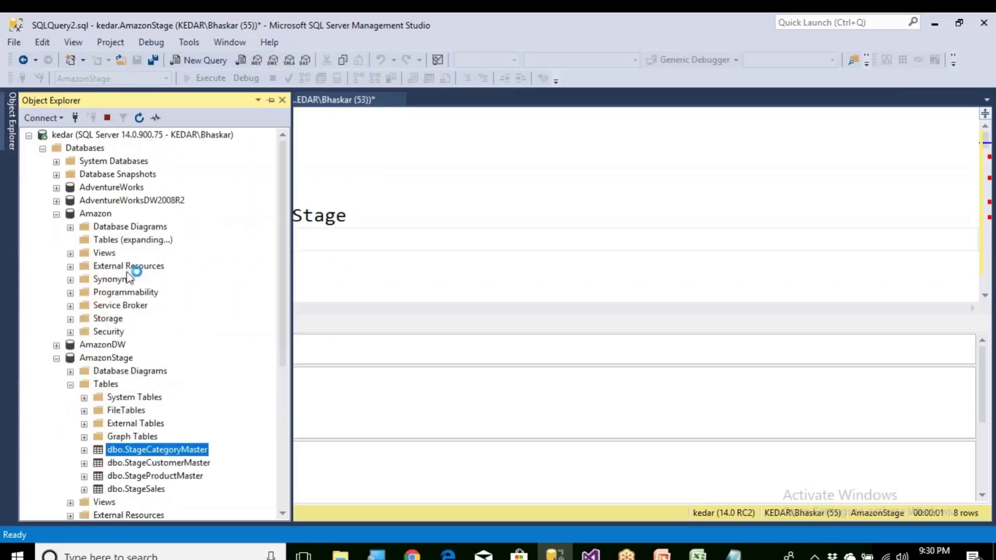
Step: Compare the Amazon master and sales tables with their stage counterparts in the AmazonStage database
{"action": "scroll", "coordinate": [130, 290], "scroll_direction": "down", "scroll_amount": 1}
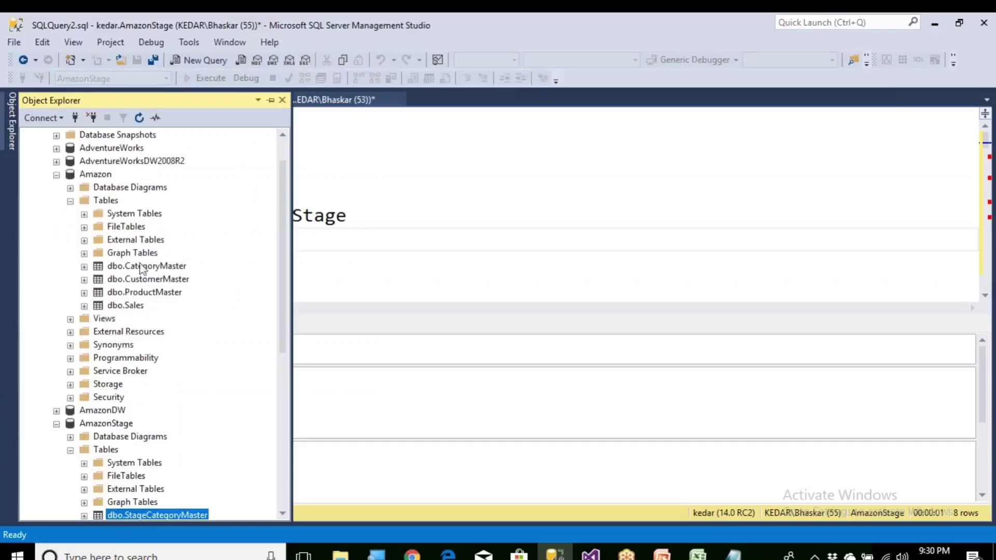
{"action": "left_click", "coordinate": [145, 268]}
{"action": "scroll", "coordinate": [181, 294], "scroll_direction": "down", "scroll_amount": 2}
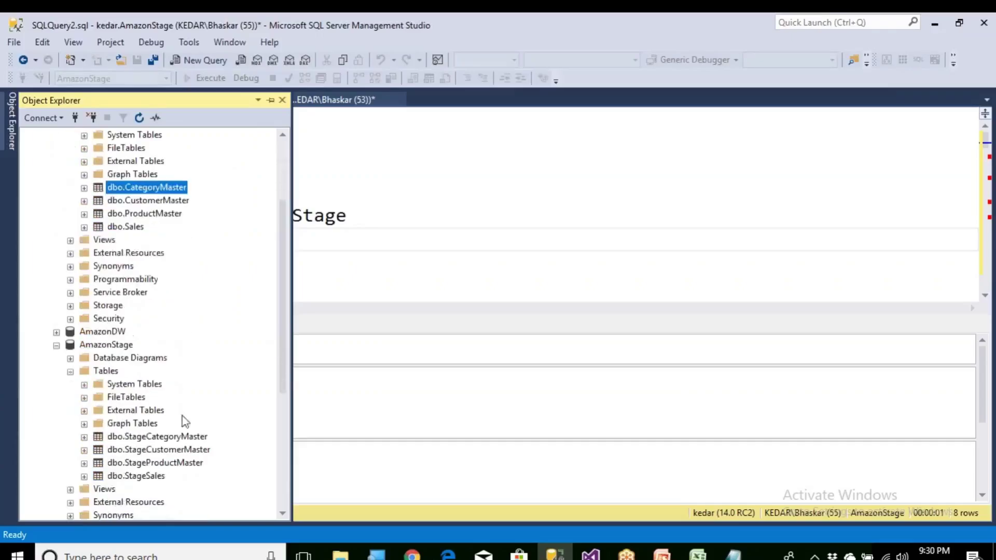
{"action": "left_click", "coordinate": [184, 438]}
{"action": "left_click", "coordinate": [149, 202]}
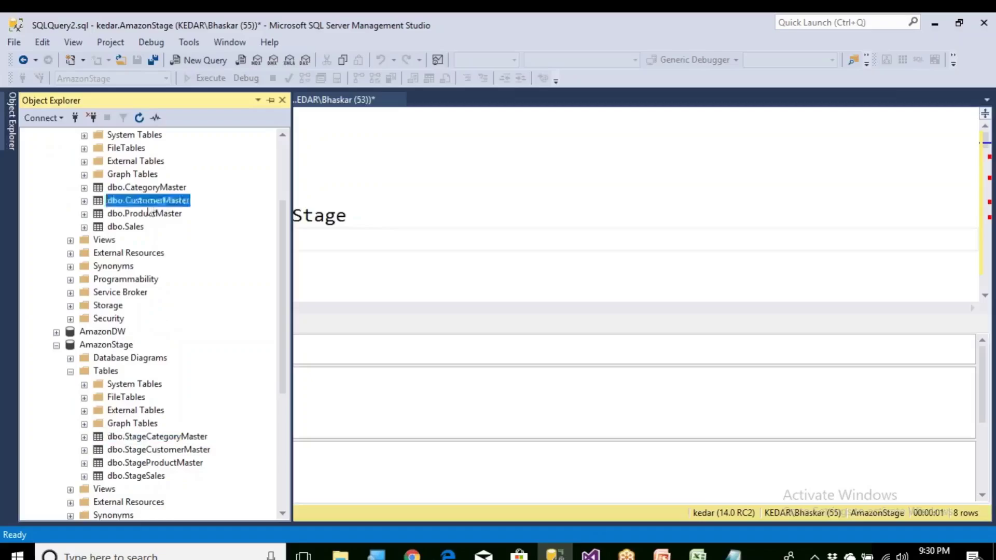
{"action": "left_click", "coordinate": [177, 451]}
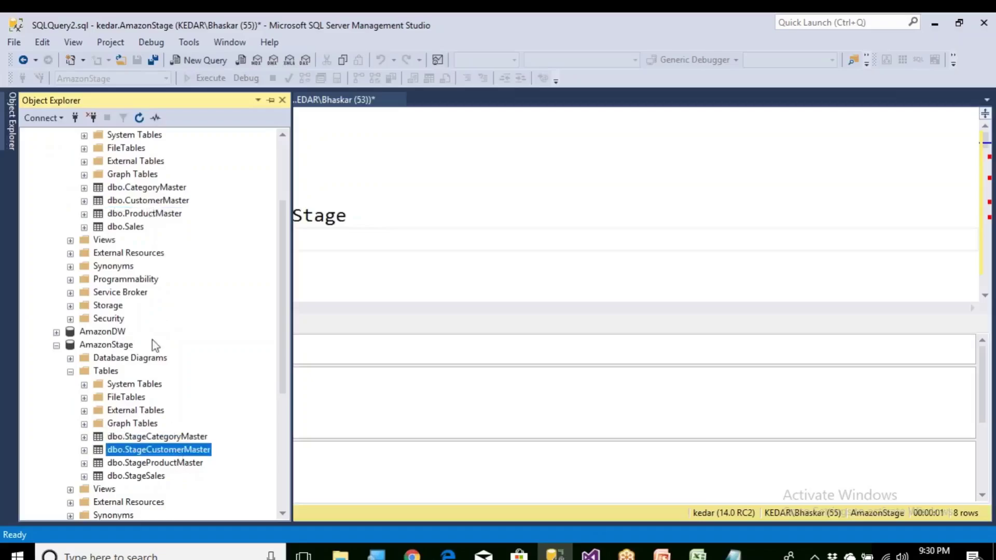
{"action": "left_click", "coordinate": [153, 215]}
{"action": "left_click", "coordinate": [143, 228]}
{"action": "left_click", "coordinate": [365, 250]}
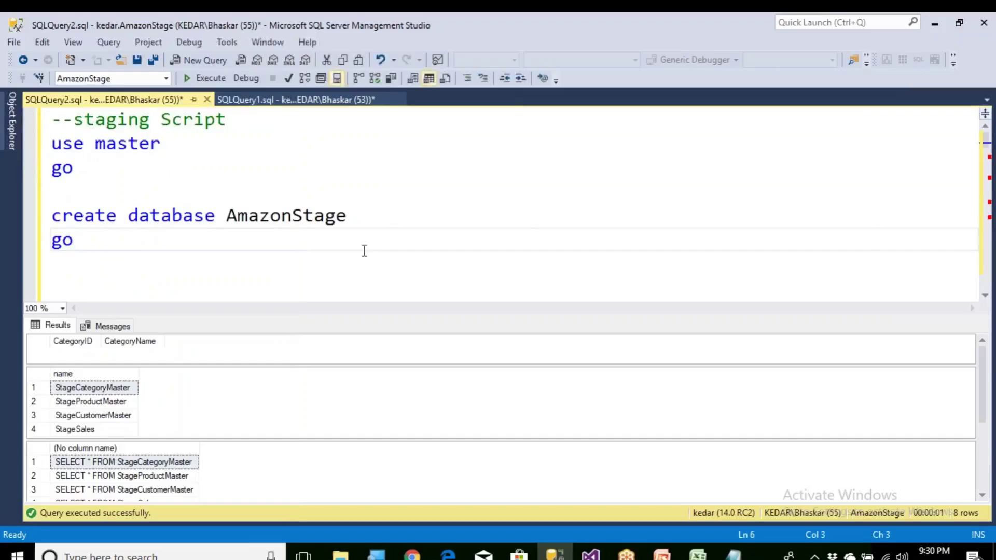
Step: Open "Amazon - DWH Script.sql" from the Amazon Project folder in Notepad and copy its entire text
{"action": "left_click", "coordinate": [341, 554]}
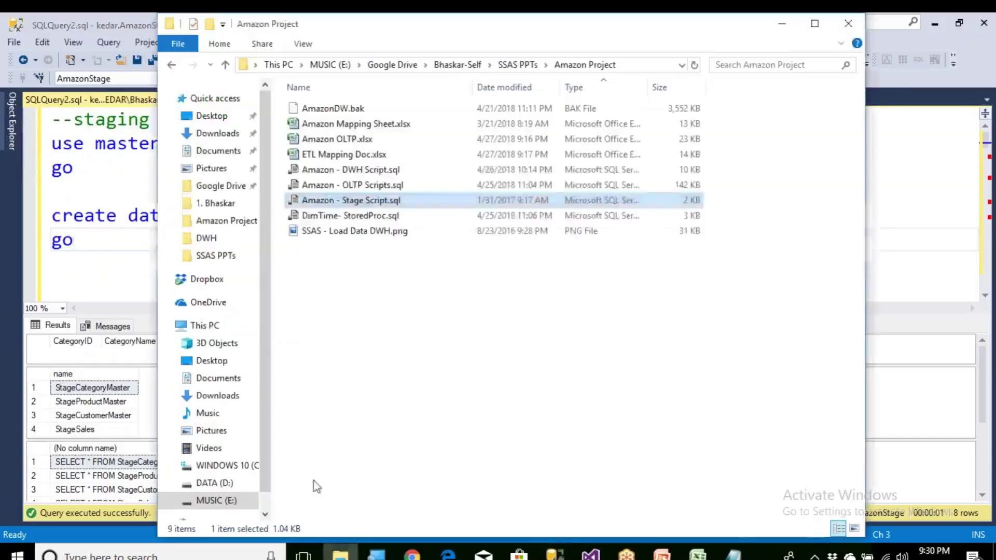
{"action": "right_click", "coordinate": [372, 173]}
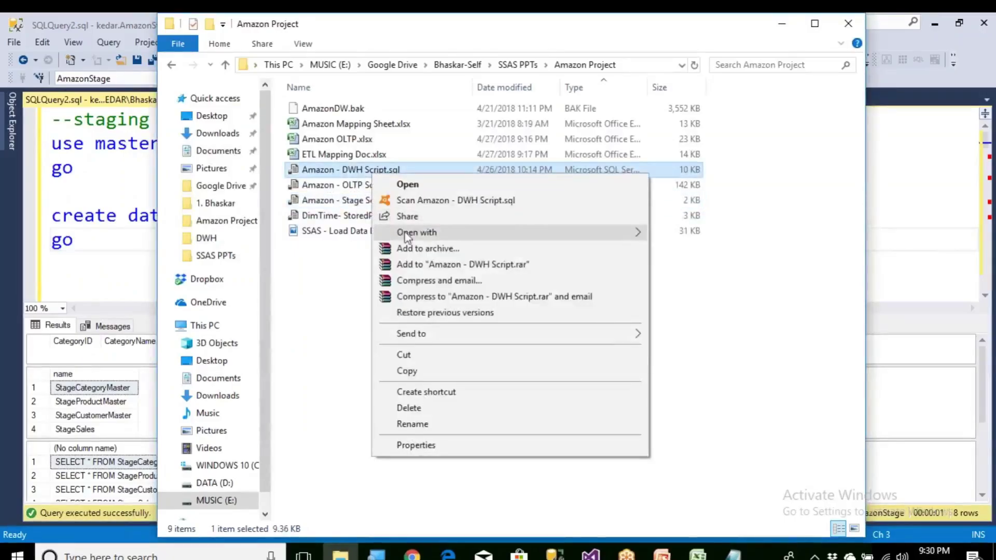
{"action": "mouse_move", "coordinate": [506, 241]}
{"action": "left_click", "coordinate": [685, 234]}
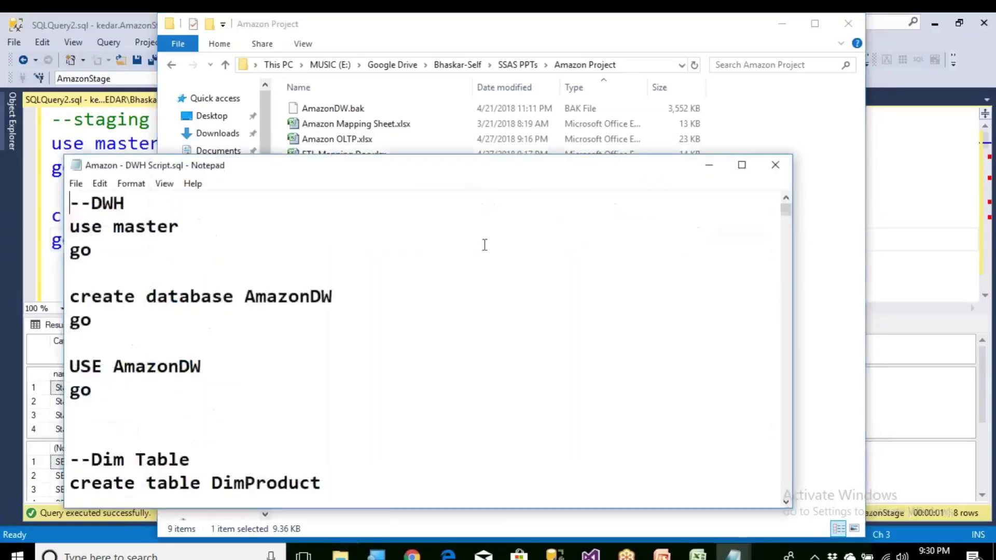
{"action": "key", "text": "ctrl+a"}
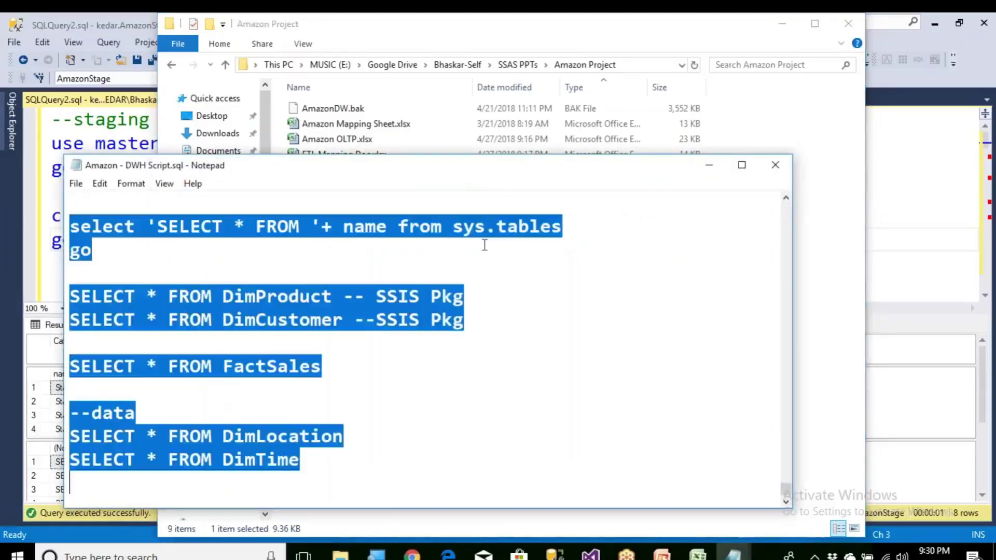
Step: Paste the copied DWH script into a new query window in SQL Server Management Studio and return to its first line
{"action": "left_click", "coordinate": [555, 554]}
{"action": "left_click", "coordinate": [282, 183]}
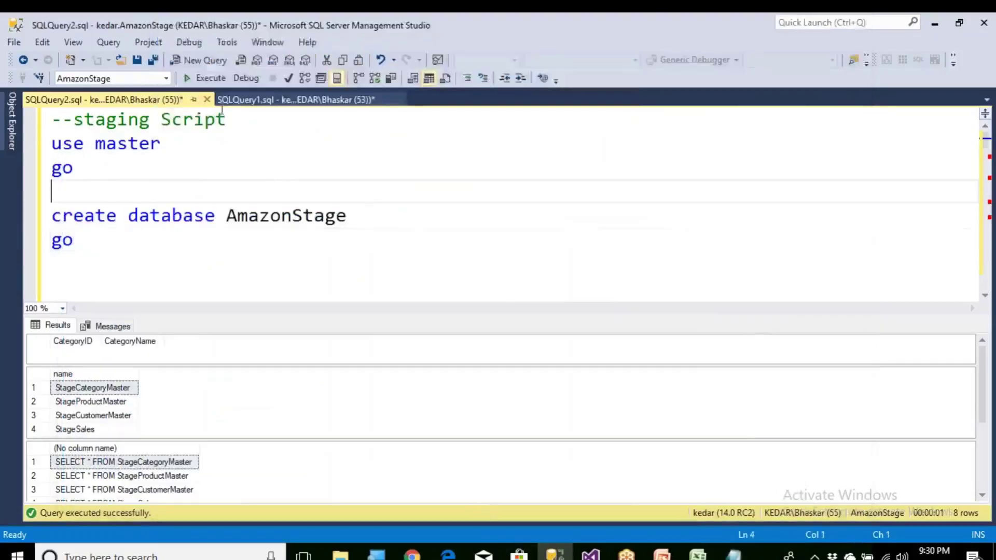
{"action": "left_click", "coordinate": [198, 60]}
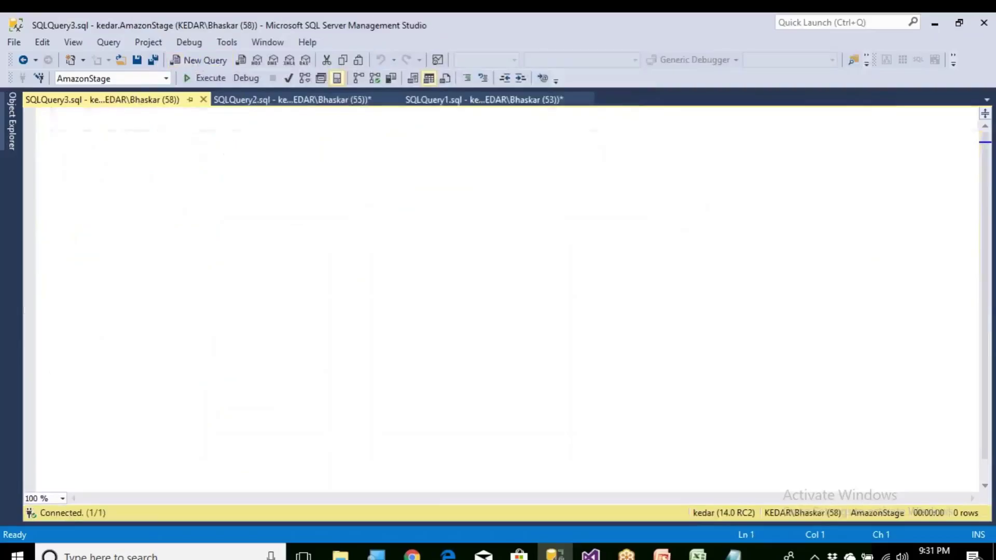
{"action": "key", "text": "ctrl+v"}
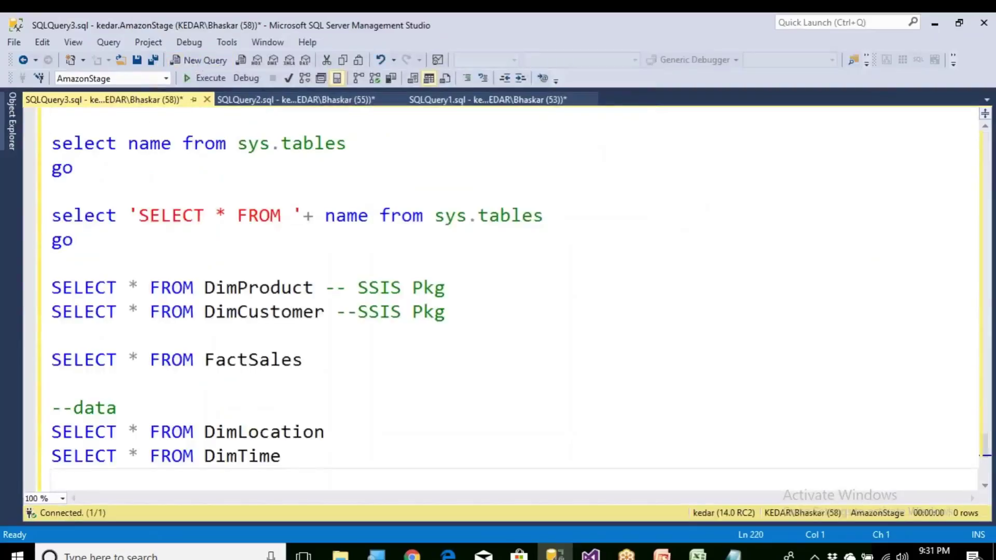
{"action": "scroll", "coordinate": [498, 296], "scroll_direction": "up", "scroll_amount": 20}
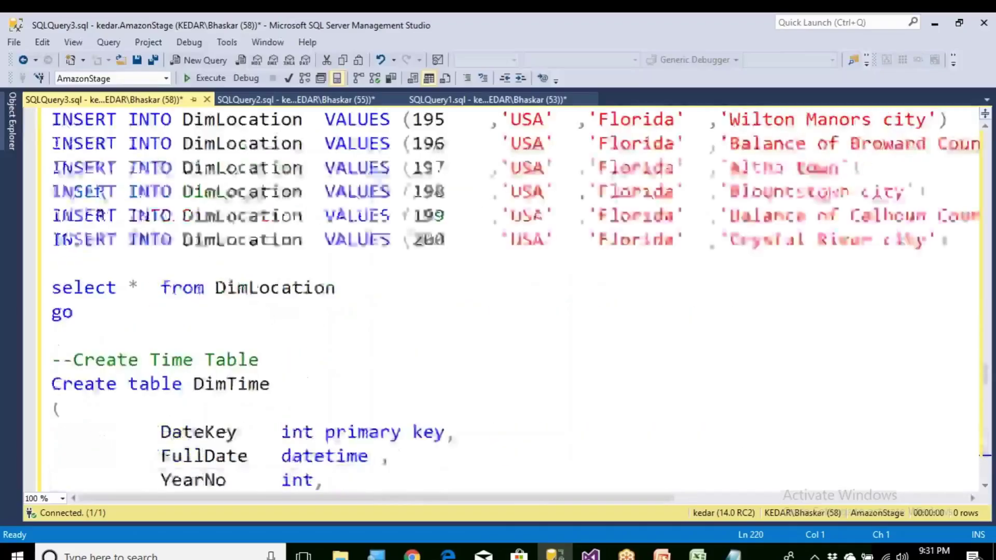
{"action": "scroll", "coordinate": [498, 296], "scroll_direction": "up", "scroll_amount": 7}
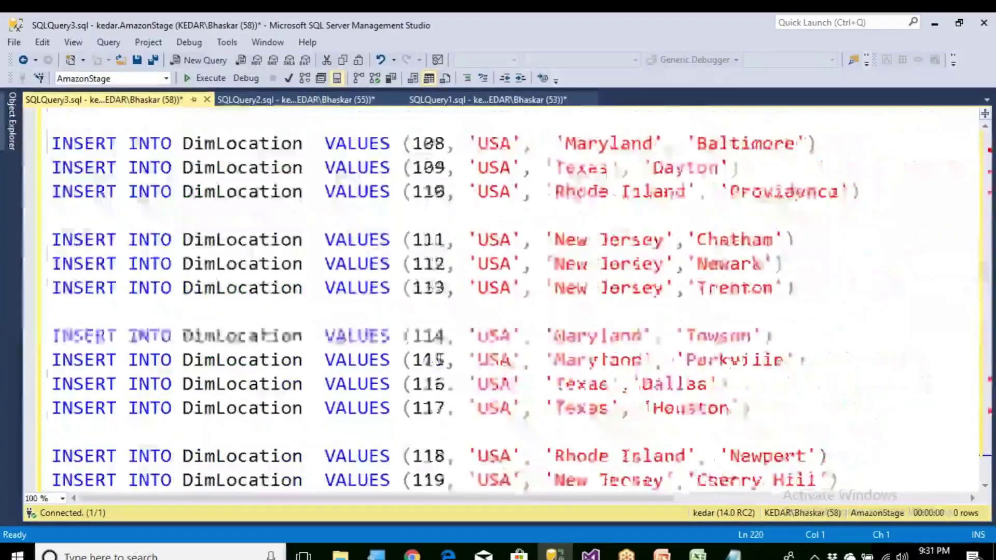
{"action": "key", "text": "ctrl+Home"}
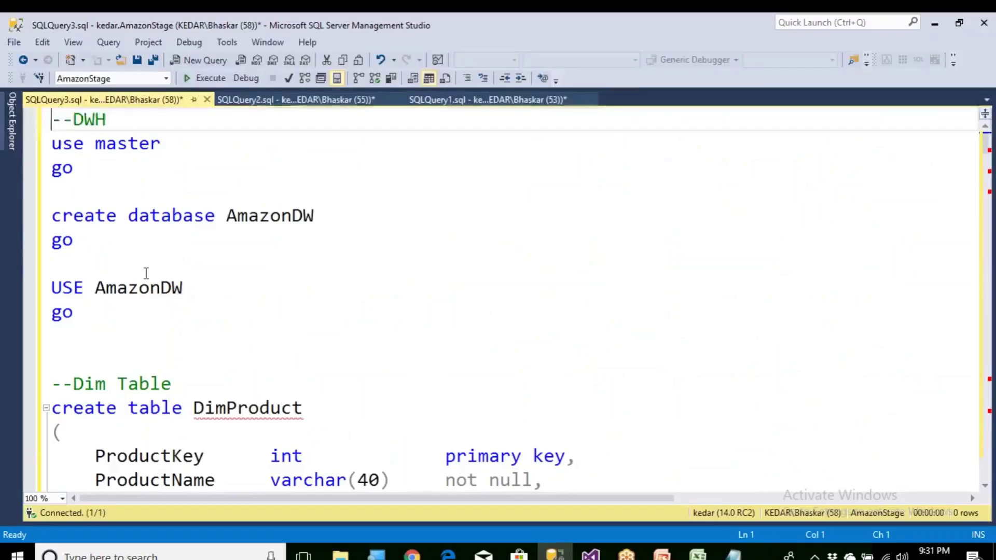
Step: Review the DimProduct and DimCustomer table definitions in the DWH script
{"action": "scroll", "coordinate": [144, 270], "scroll_direction": "down", "scroll_amount": 2}
{"action": "mouse_move", "coordinate": [200, 264]}
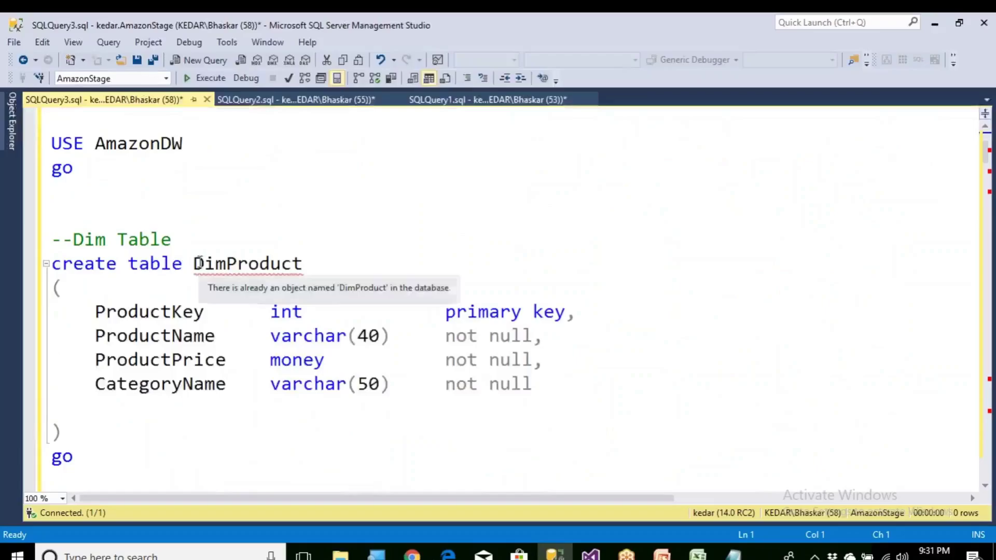
{"action": "left_click_drag", "start_coordinate": [199, 264], "coordinate": [308, 263]}
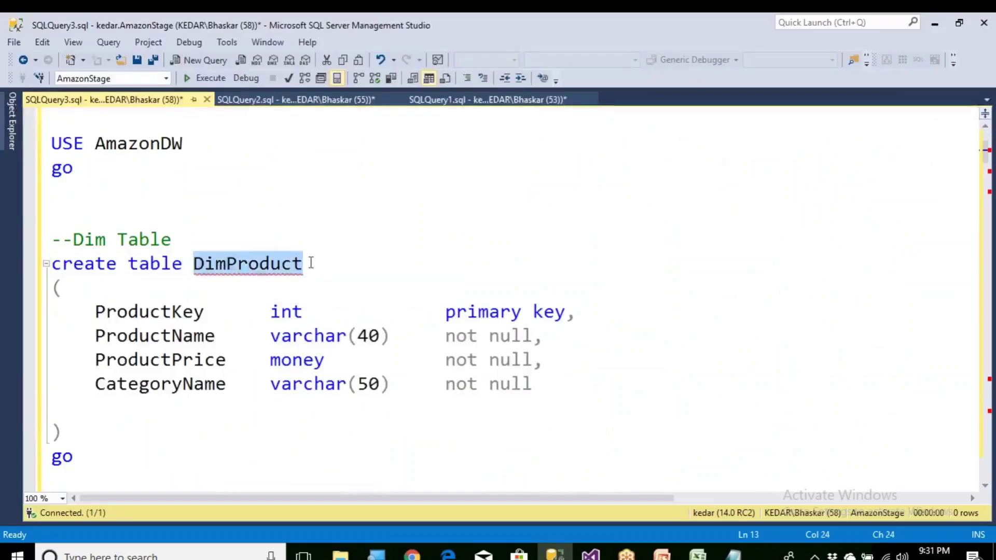
{"action": "scroll", "coordinate": [307, 265], "scroll_direction": "down", "scroll_amount": 3}
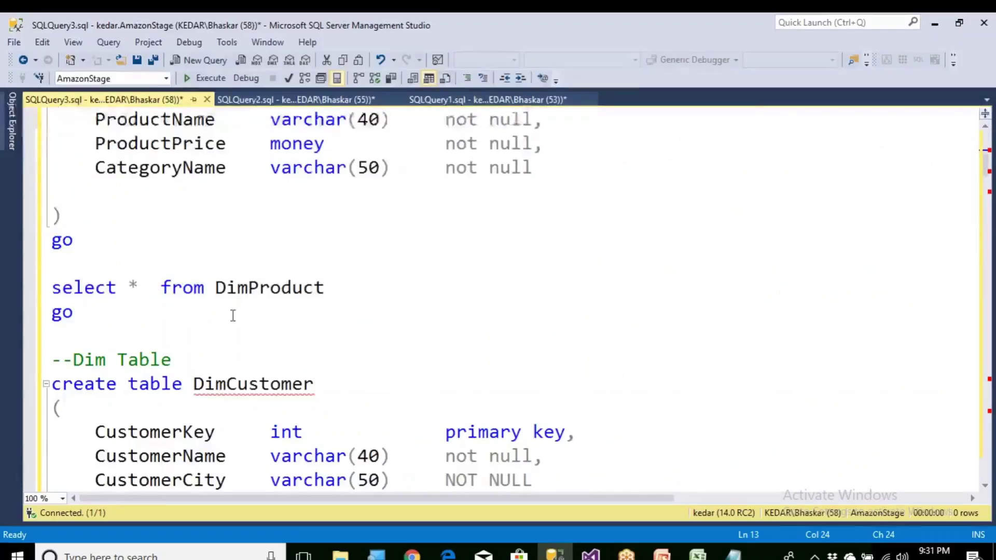
{"action": "scroll", "coordinate": [228, 332], "scroll_direction": "down", "scroll_amount": 3}
{"action": "scroll", "coordinate": [225, 364], "scroll_direction": "down", "scroll_amount": 3}
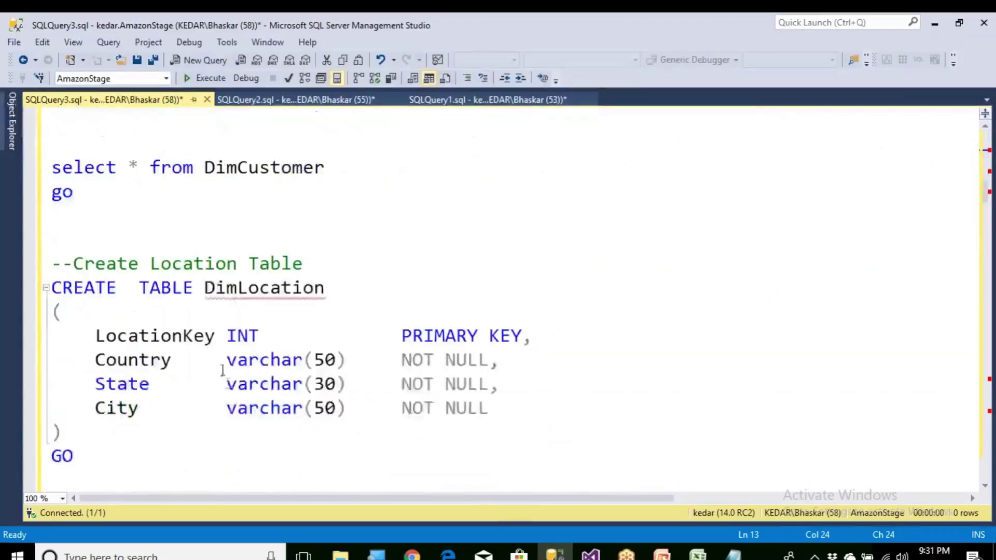
Step: Examine the DimLocation table definition and look through its insert statements in the DWH script
{"action": "left_click_drag", "start_coordinate": [206, 288], "coordinate": [328, 287]}
{"action": "scroll", "coordinate": [327, 301], "scroll_direction": "down", "scroll_amount": 5}
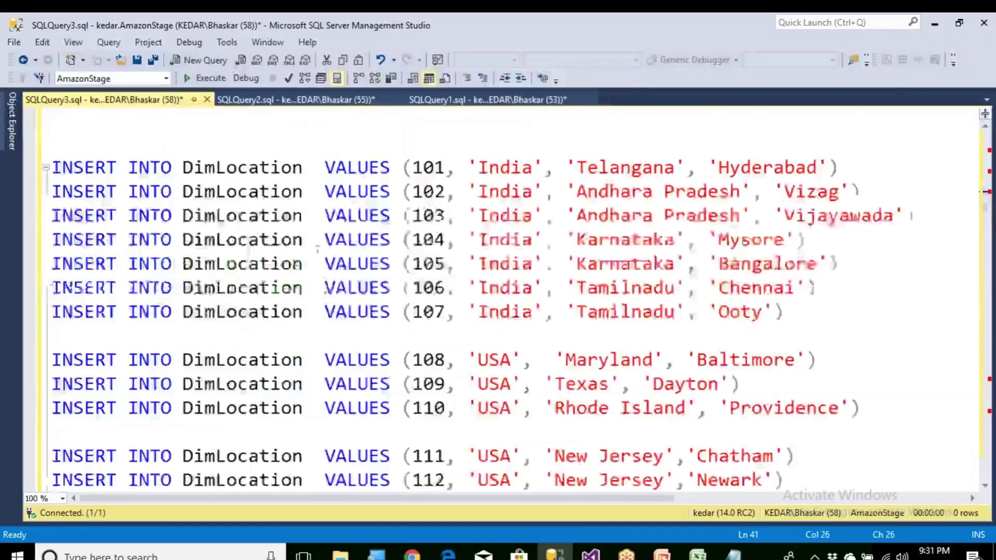
{"action": "scroll", "coordinate": [318, 280], "scroll_direction": "down", "scroll_amount": 5}
{"action": "left_click", "coordinate": [320, 270]}
{"action": "scroll", "coordinate": [320, 298], "scroll_direction": "down", "scroll_amount": 12}
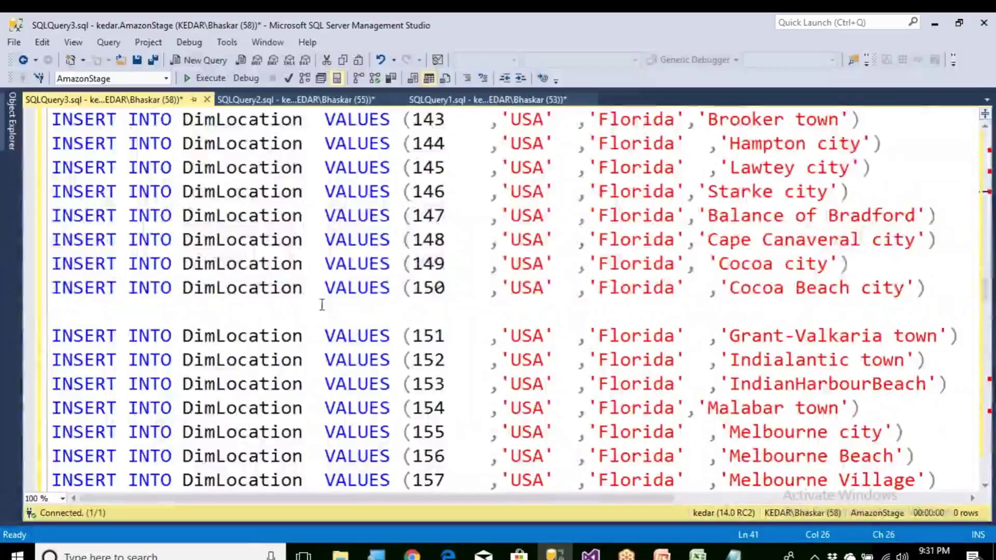
{"action": "scroll", "coordinate": [322, 305], "scroll_direction": "down", "scroll_amount": 18}
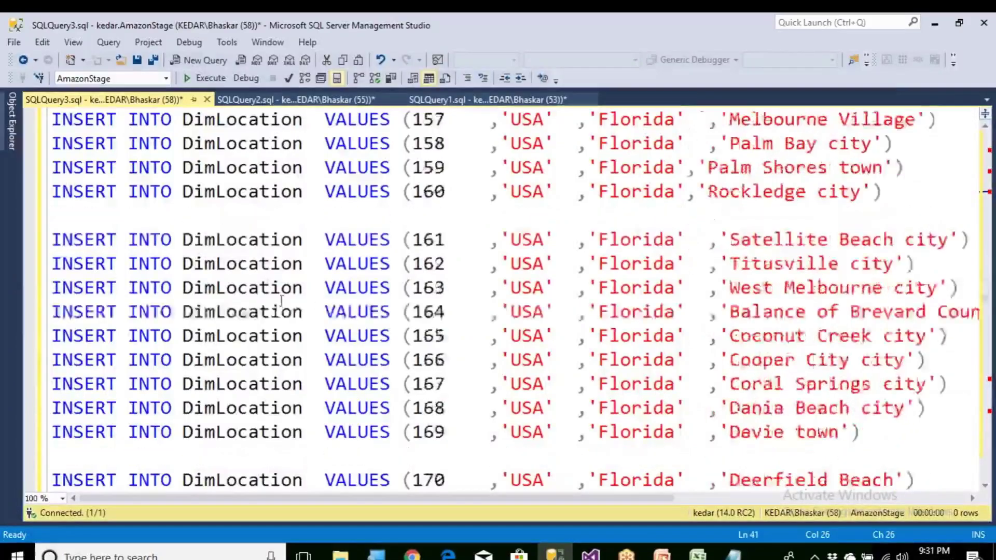
{"action": "scroll", "coordinate": [296, 309], "scroll_direction": "down", "scroll_amount": 4}
{"action": "scroll", "coordinate": [297, 308], "scroll_direction": "up", "scroll_amount": 2}
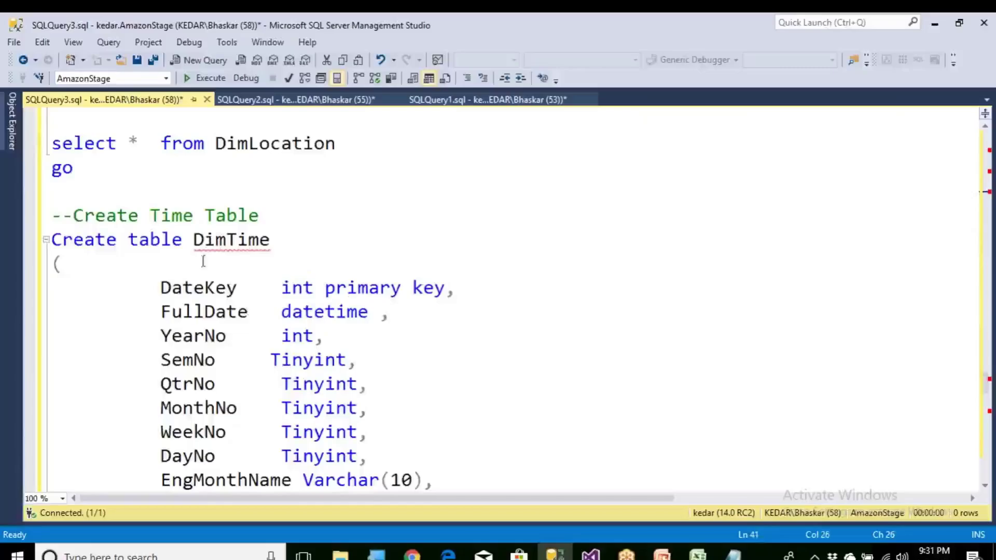
Step: Review the DimTime definition, the commented GenerateDimTime call and the FactSales table with its foreign keys
{"action": "left_click", "coordinate": [194, 242]}
{"action": "left_click_drag", "start_coordinate": [194, 241], "coordinate": [254, 242]}
{"action": "scroll", "coordinate": [334, 245], "scroll_direction": "down", "scroll_amount": 3}
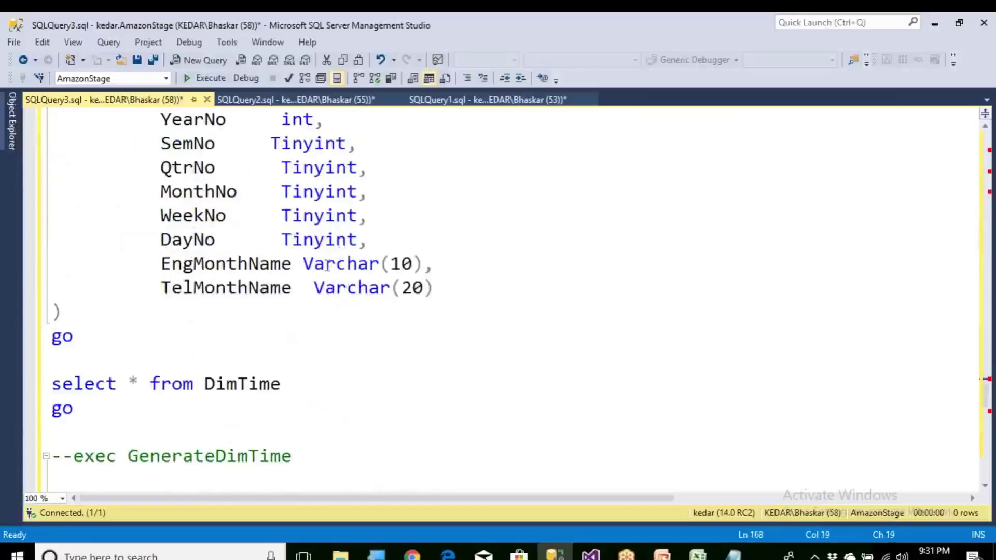
{"action": "left_click_drag", "start_coordinate": [79, 452], "coordinate": [294, 455]}
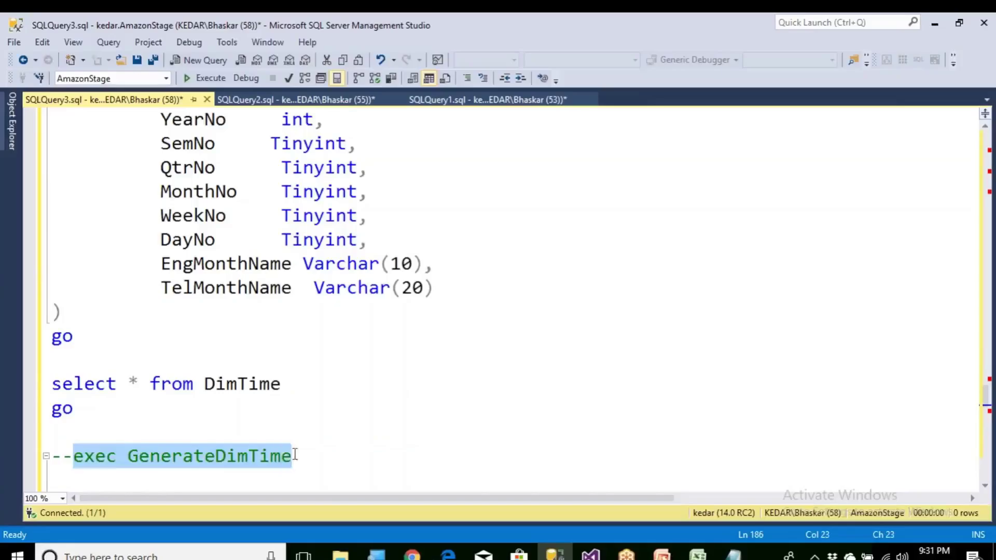
{"action": "scroll", "coordinate": [238, 332], "scroll_direction": "down", "scroll_amount": 4}
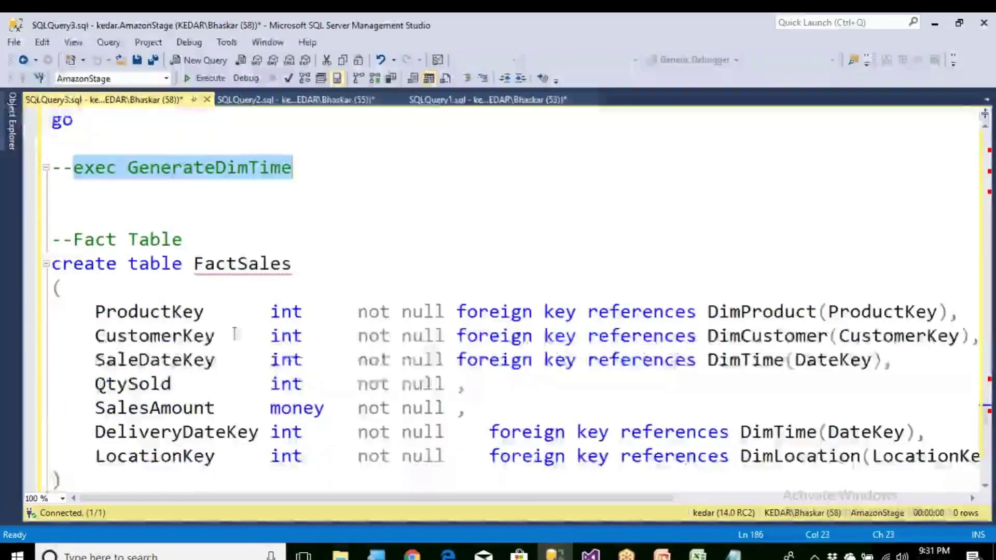
{"action": "scroll", "coordinate": [238, 288], "scroll_direction": "down", "scroll_amount": 3}
{"action": "scroll", "coordinate": [239, 287], "scroll_direction": "down", "scroll_amount": 5}
{"action": "scroll", "coordinate": [226, 240], "scroll_direction": "up", "scroll_amount": 12}
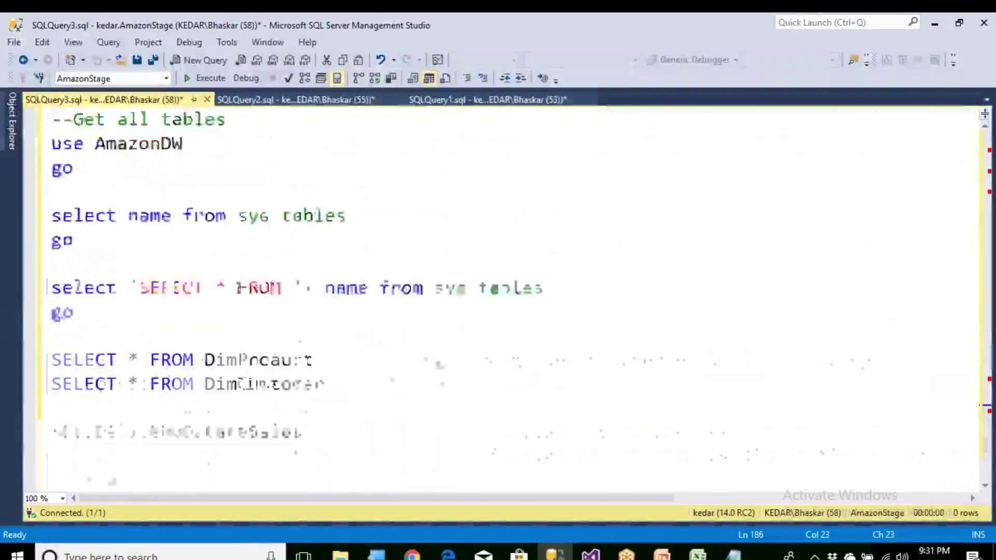
Step: List the tables of the AmazonDW database in Object Explorer and return to the DWH script
{"action": "left_click", "coordinate": [12, 129]}
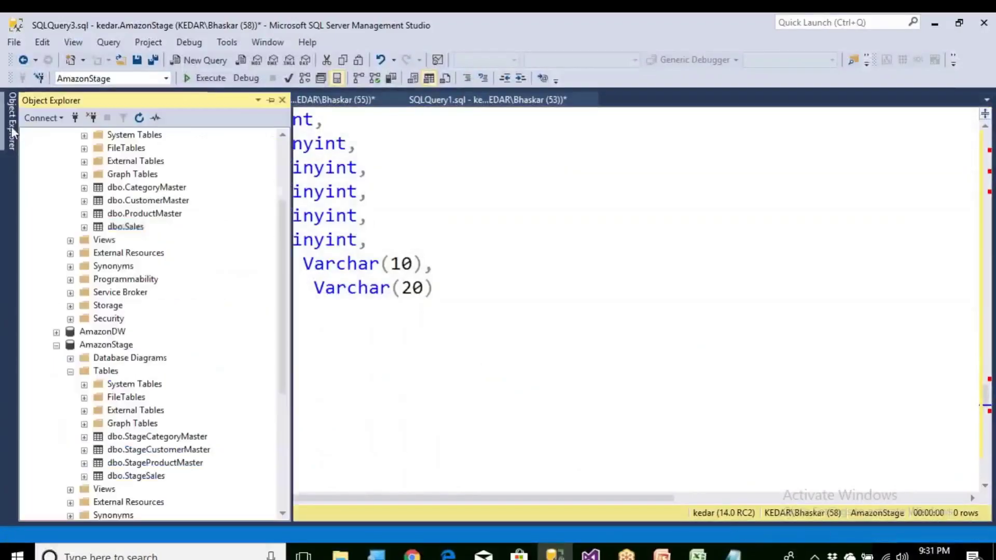
{"action": "left_click", "coordinate": [102, 331]}
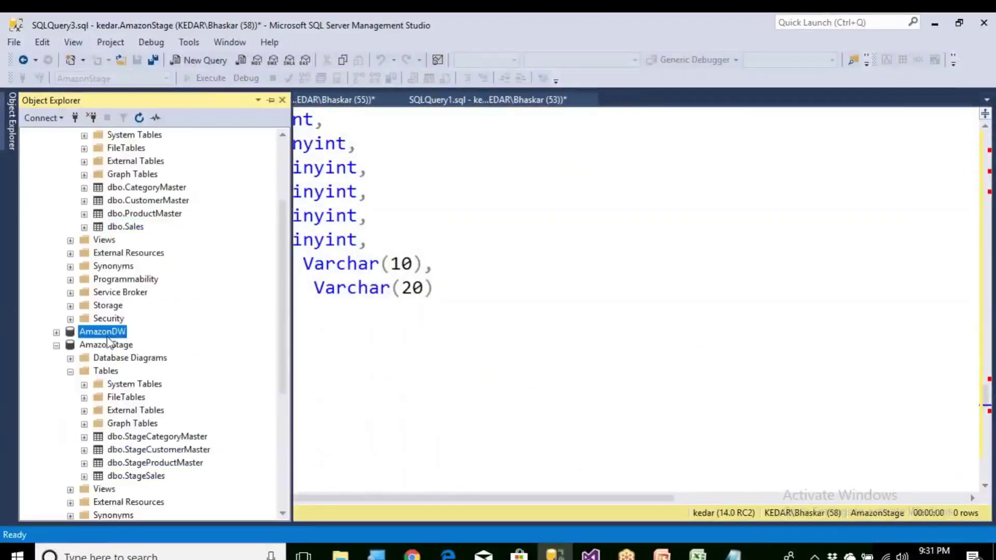
{"action": "left_click", "coordinate": [57, 332]}
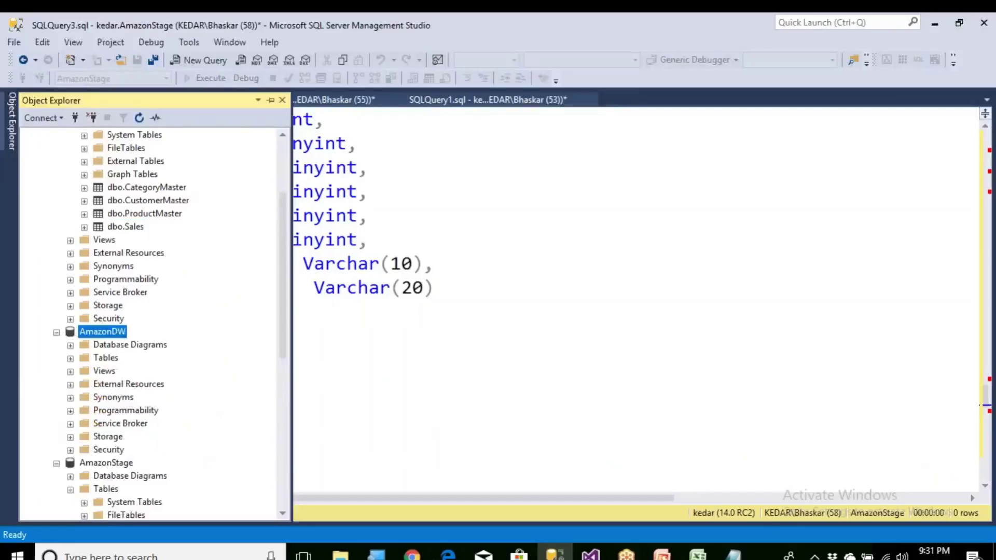
{"action": "left_click", "coordinate": [71, 359]}
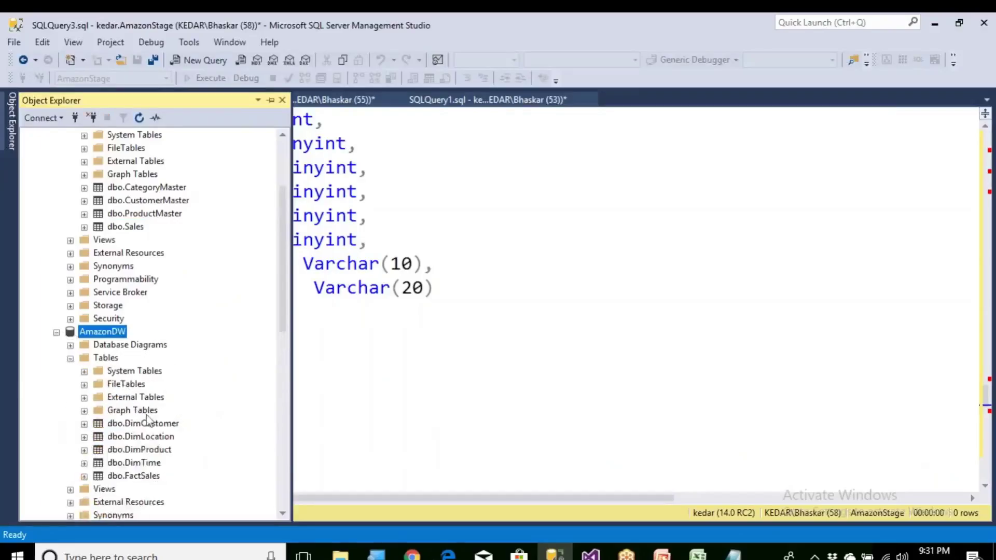
{"action": "left_click", "coordinate": [630, 310]}
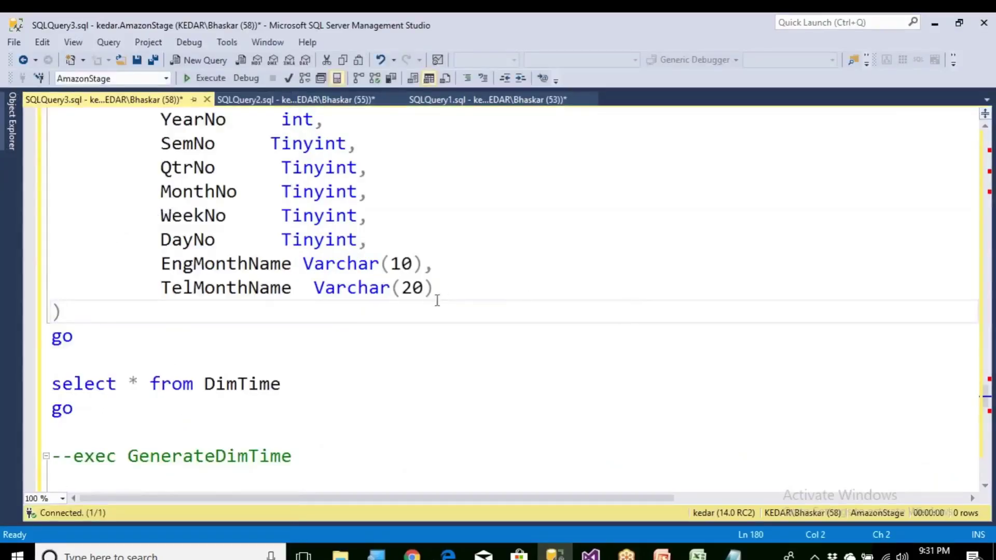
Step: Query all rows of the CategoryMaster table using the select statement at the end of the Amazon OLTP script
{"action": "left_click", "coordinate": [488, 99]}
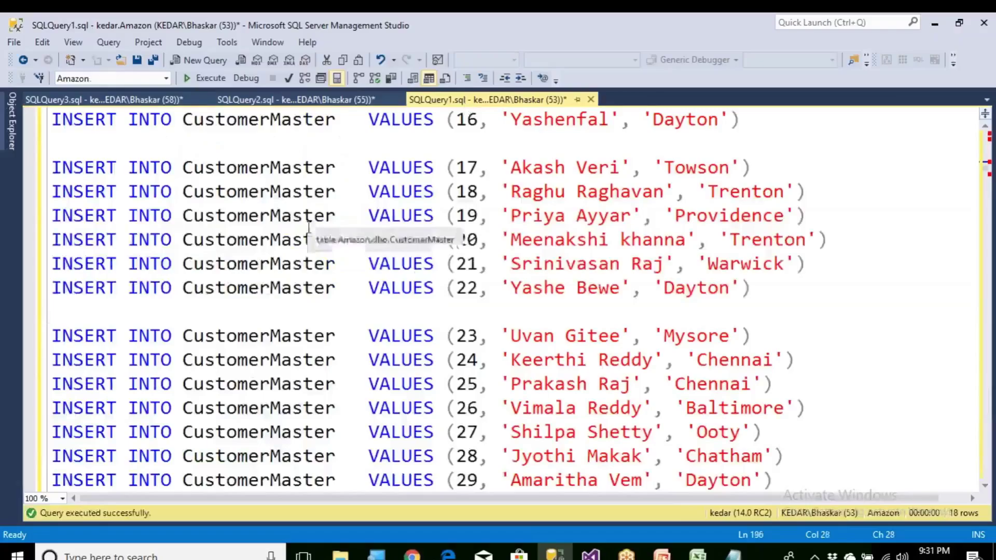
{"action": "key", "text": "ctrl+Home"}
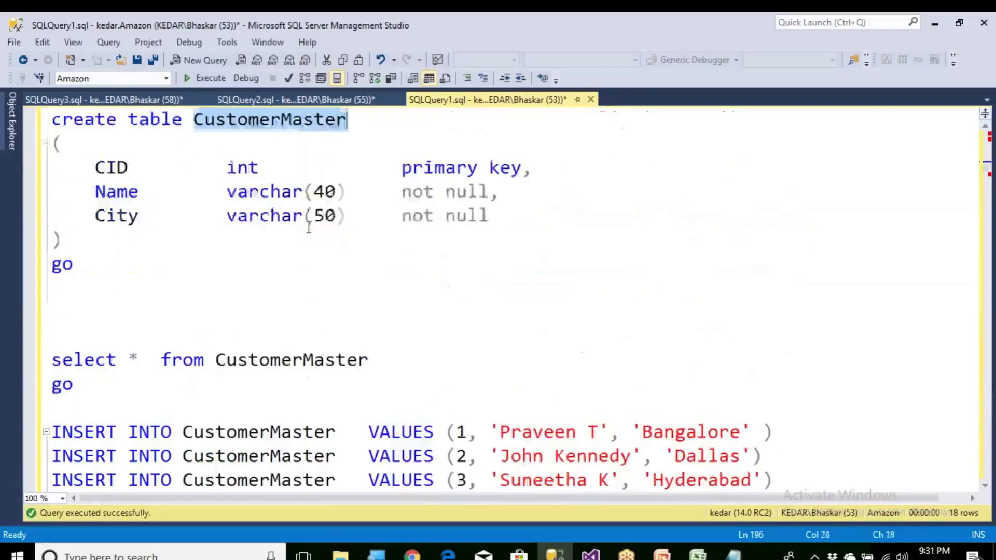
{"action": "key", "text": "ctrl+End"}
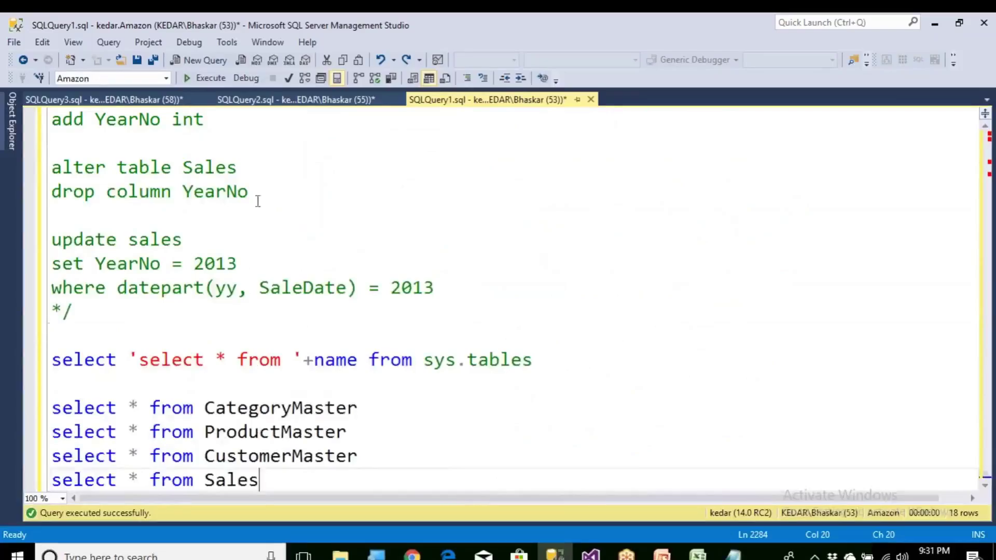
{"action": "scroll", "coordinate": [256, 223], "scroll_direction": "down", "scroll_amount": 2}
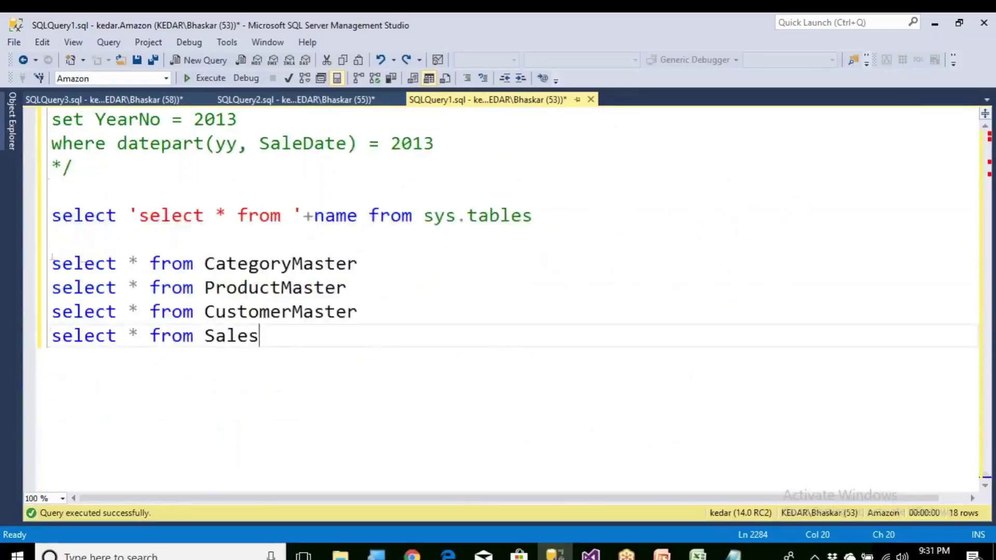
{"action": "left_click_drag", "start_coordinate": [358, 266], "coordinate": [44, 269]}
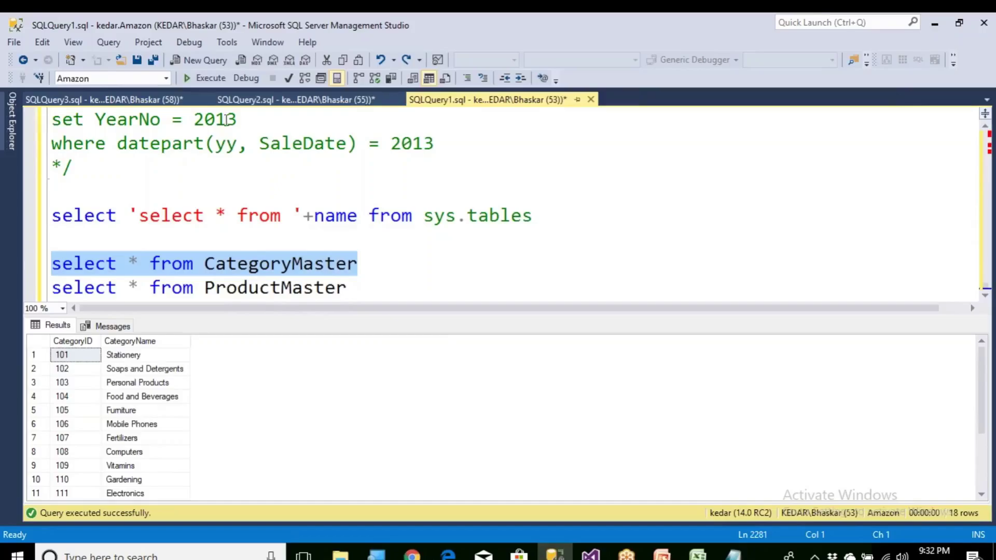
Step: Query all rows of StageCategoryMaster using the select statement near the end of the AmazonStage staging script
{"action": "left_click", "coordinate": [266, 102]}
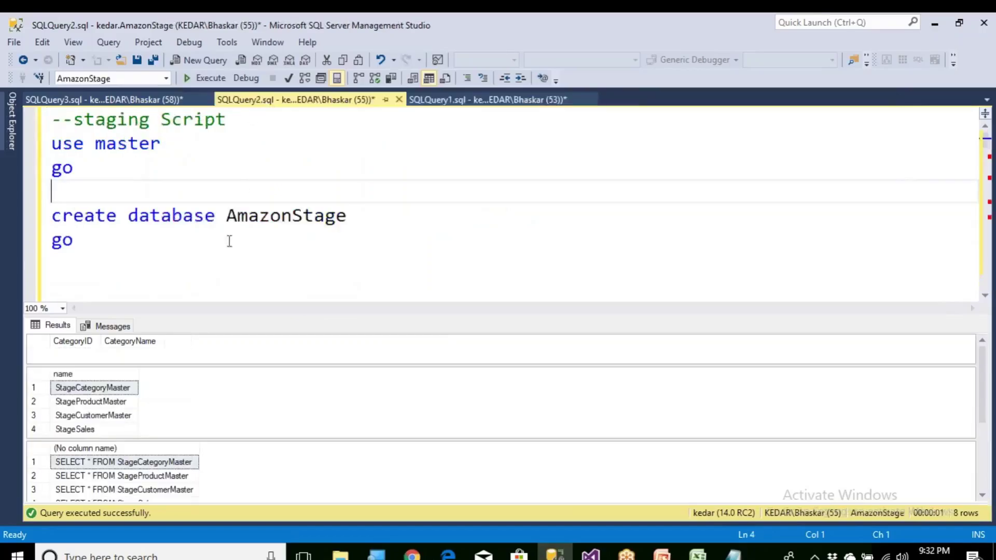
{"action": "key", "text": "ctrl+End"}
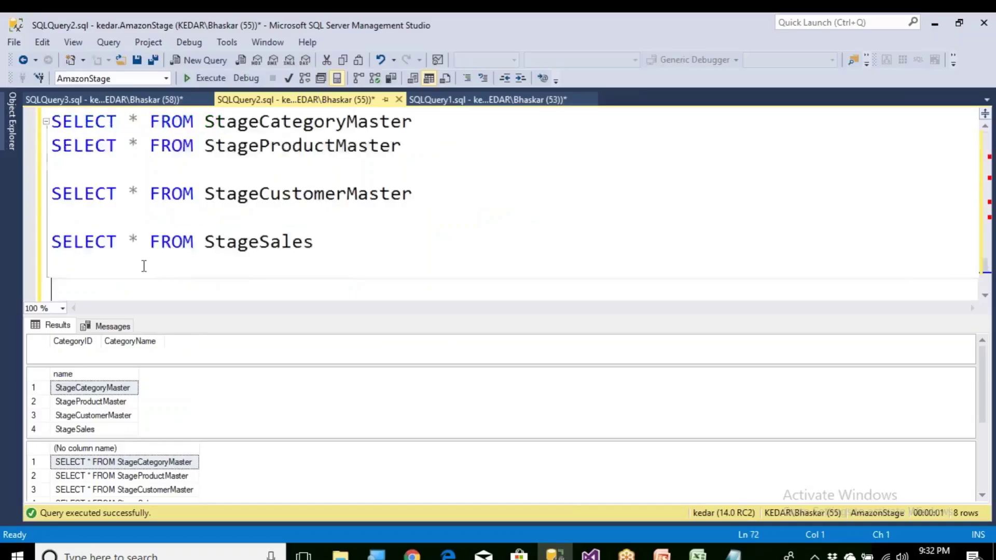
{"action": "scroll", "coordinate": [160, 258], "scroll_direction": "up", "scroll_amount": 1}
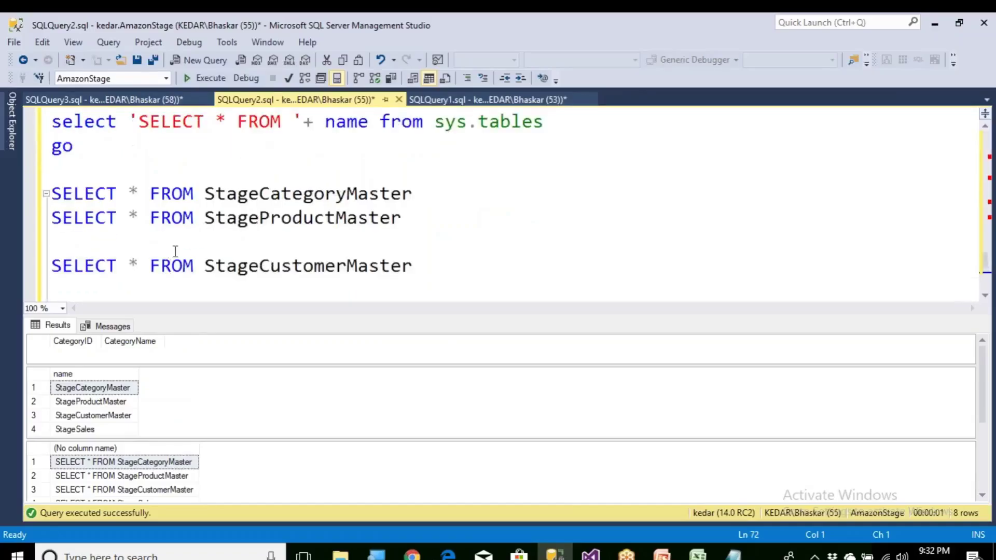
{"action": "left_click_drag", "start_coordinate": [427, 195], "coordinate": [51, 194]}
{"action": "left_click", "coordinate": [196, 79]}
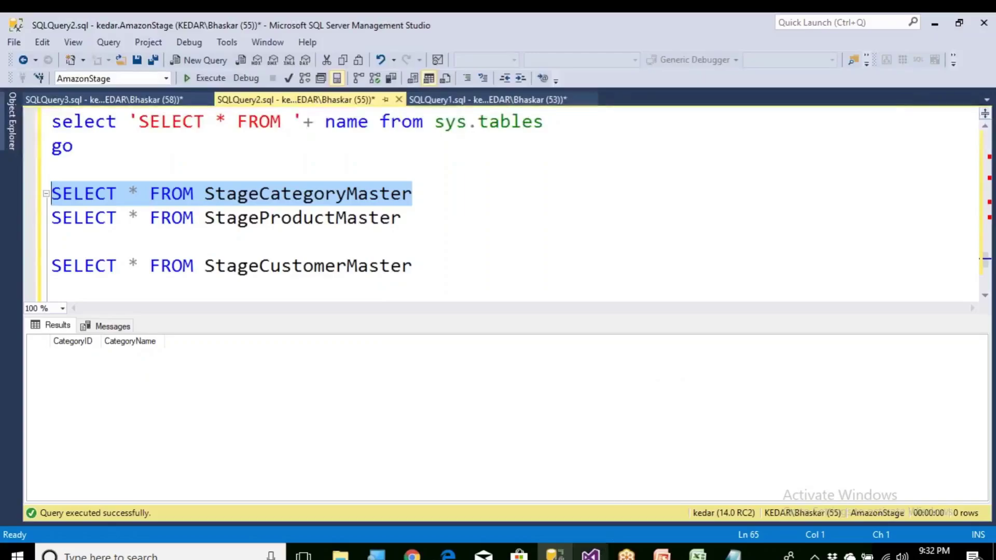
Step: Switch to Visual Studio, close the SQL Server Object Explorer and start creating a new project
{"action": "left_click", "coordinate": [602, 555]}
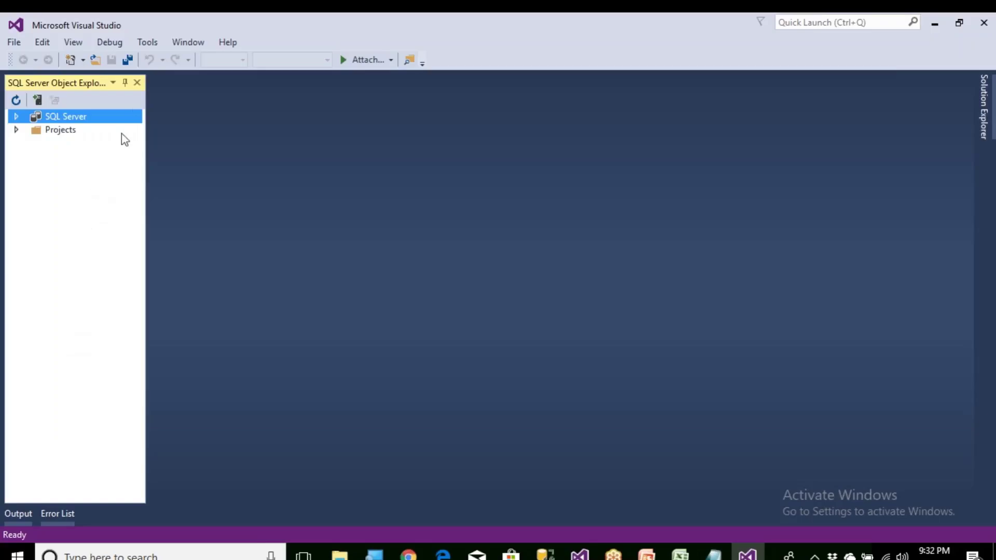
{"action": "left_click", "coordinate": [138, 84]}
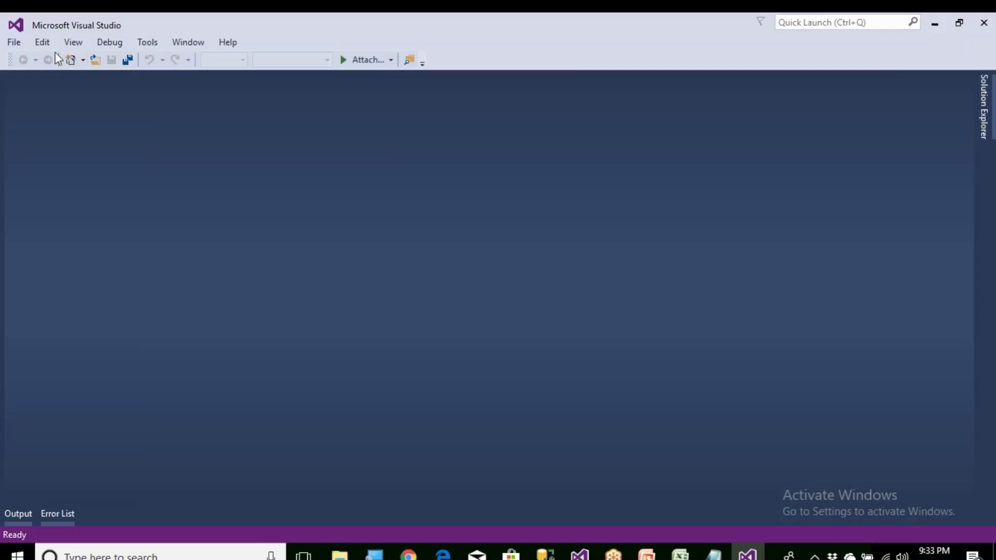
{"action": "left_click", "coordinate": [14, 45]}
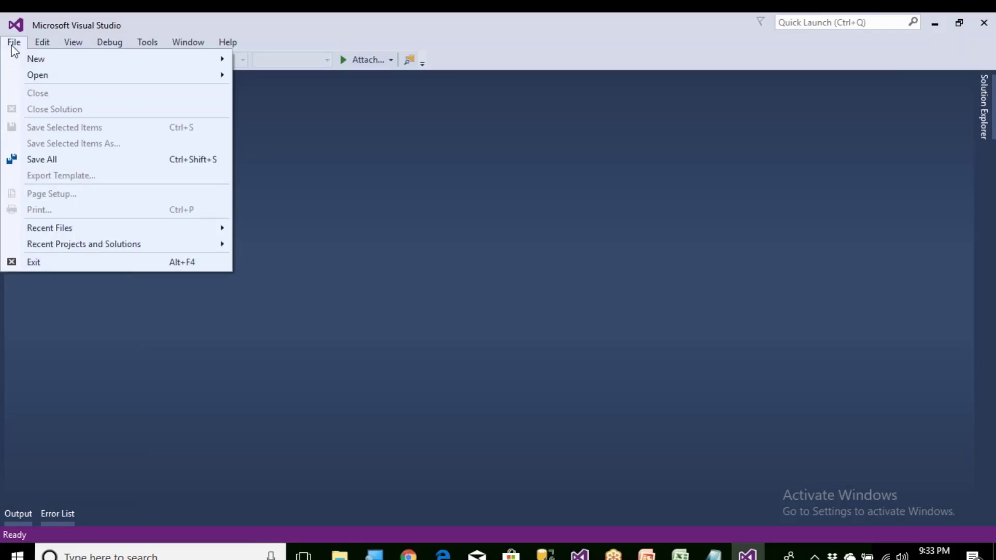
{"action": "mouse_move", "coordinate": [30, 58]}
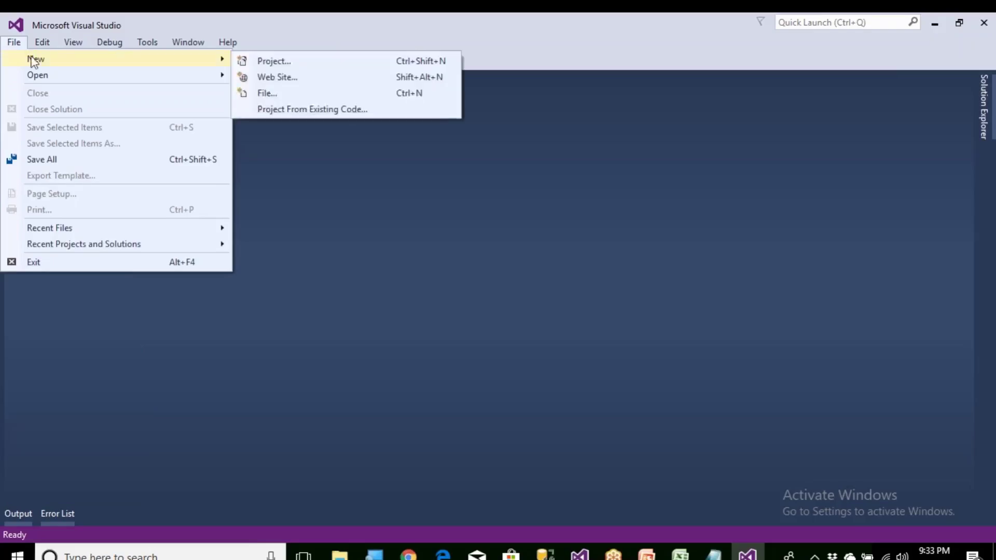
{"action": "left_click", "coordinate": [264, 64]}
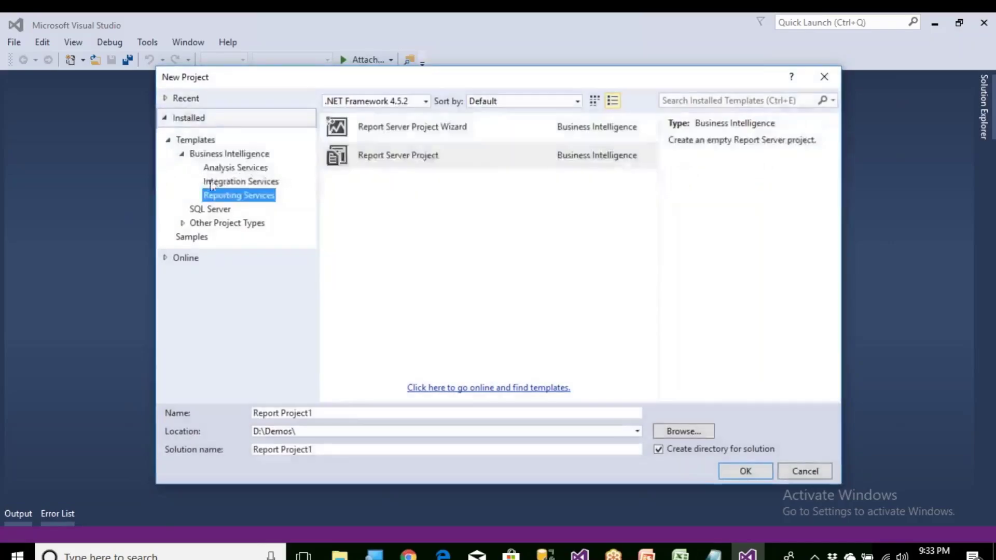
Step: Choose the Integration Services Project template from the Business Intelligence templates, comparing it with the Import Project Wizard
{"action": "left_click", "coordinate": [212, 183]}
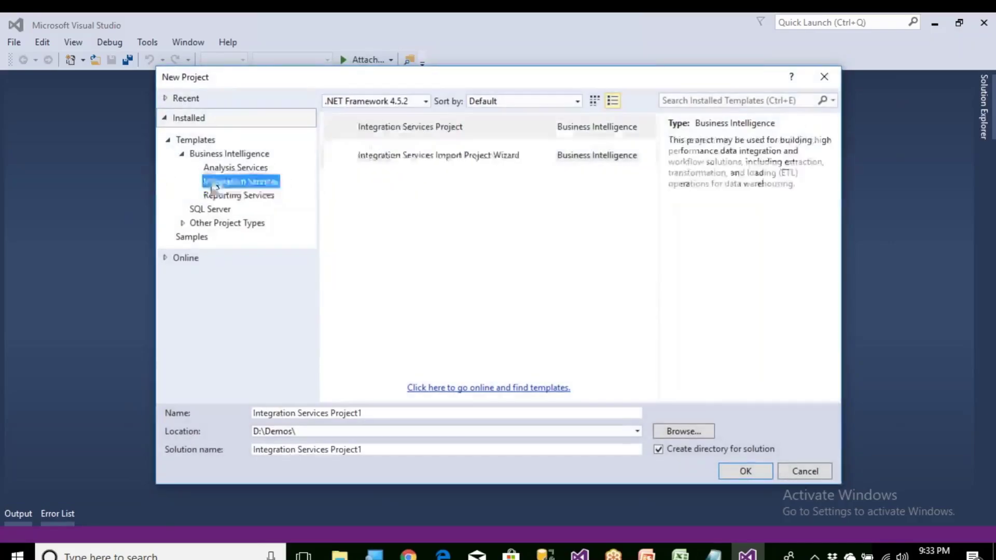
{"action": "left_click", "coordinate": [410, 128]}
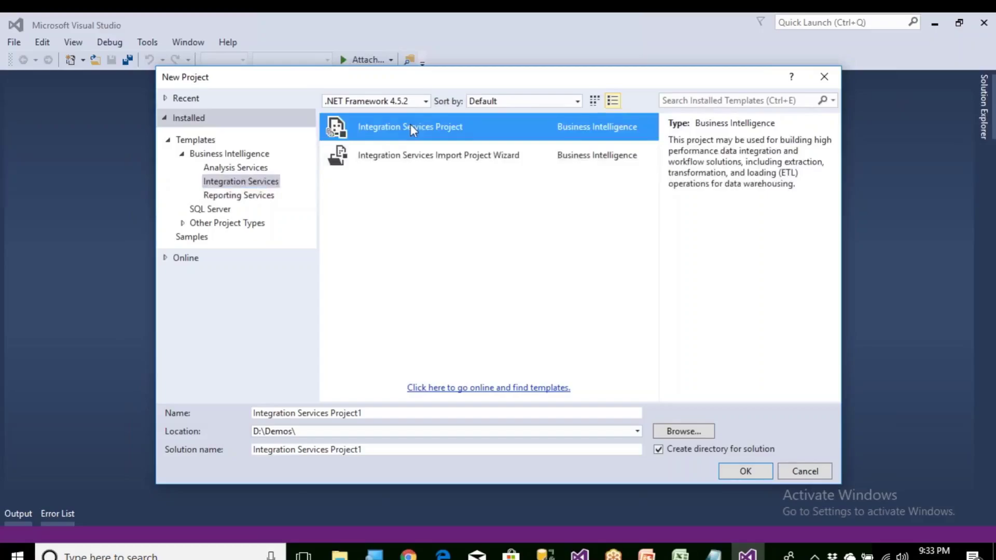
{"action": "left_click", "coordinate": [470, 165]}
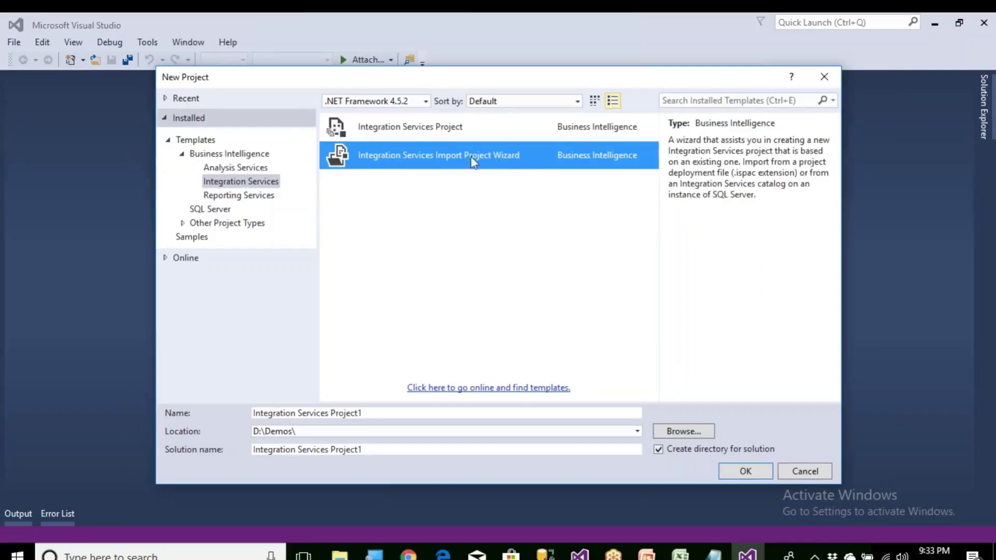
{"action": "left_click", "coordinate": [411, 138]}
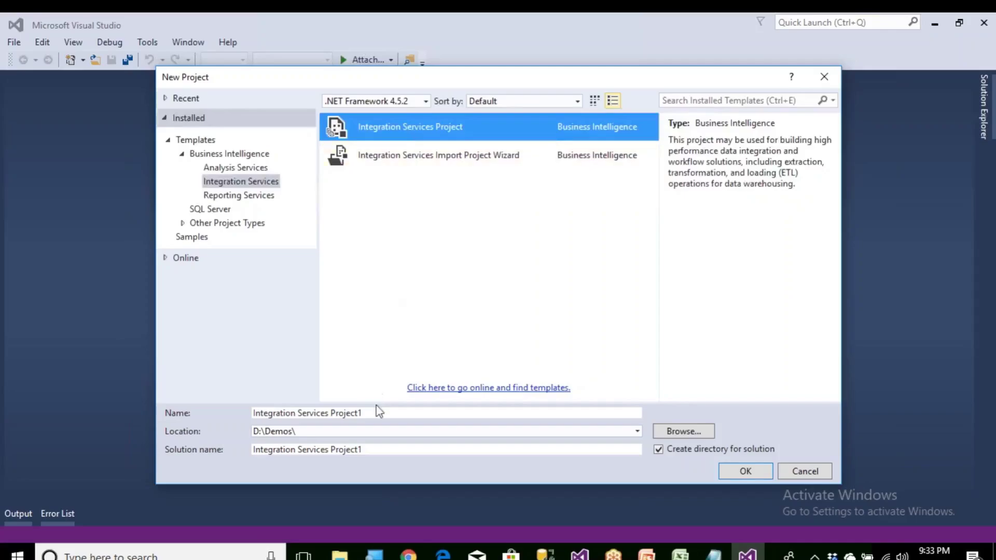
Step: Name the project LoadDataToAmazon_SSIS, keep the location D:\Demos\ and create the Integration Services project
{"action": "left_click_drag", "start_coordinate": [360, 413], "coordinate": [258, 415]}
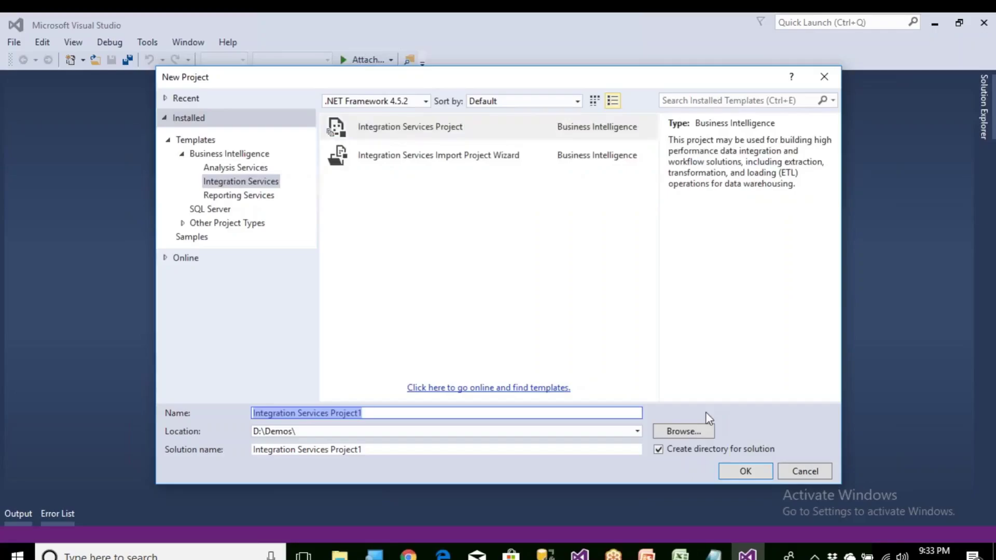
{"action": "type", "text": "SS"}
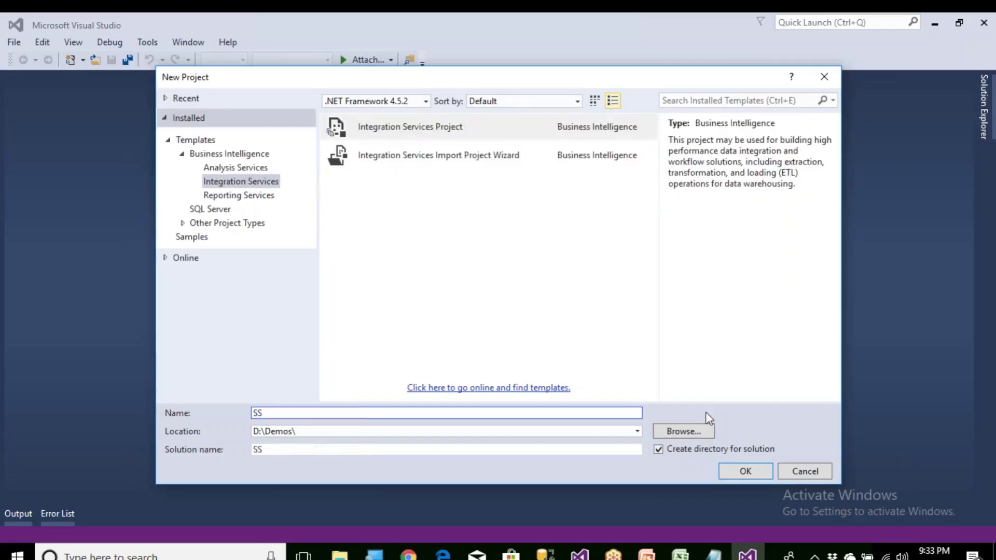
{"action": "key", "text": "BackSpace"}
{"action": "key", "text": "BackSpace"}
{"action": "type", "text": "LoadDatat"}
{"action": "key", "text": "BackSpace"}
{"action": "type", "text": "ToAmaz"}
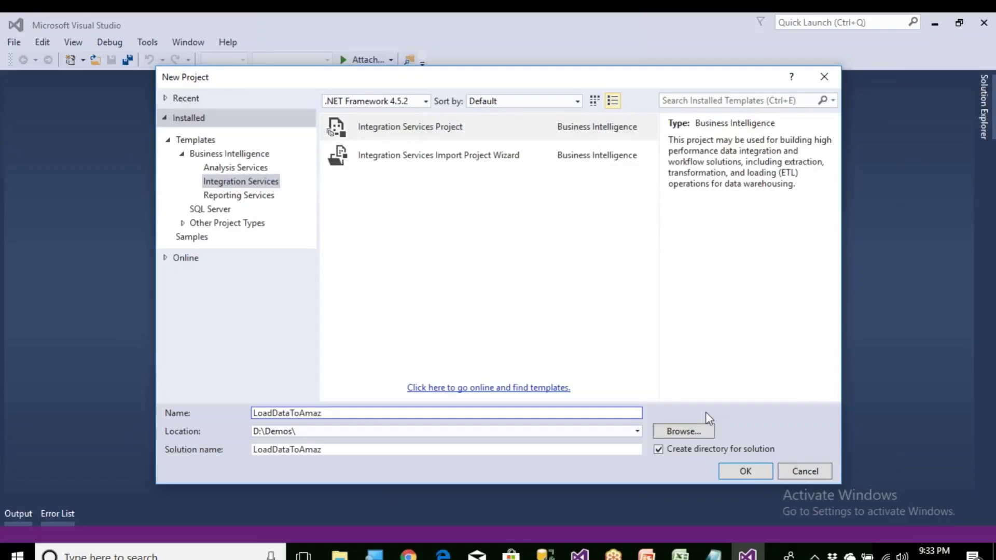
{"action": "type", "text": "on_SSIS"}
{"action": "left_click", "coordinate": [425, 133]}
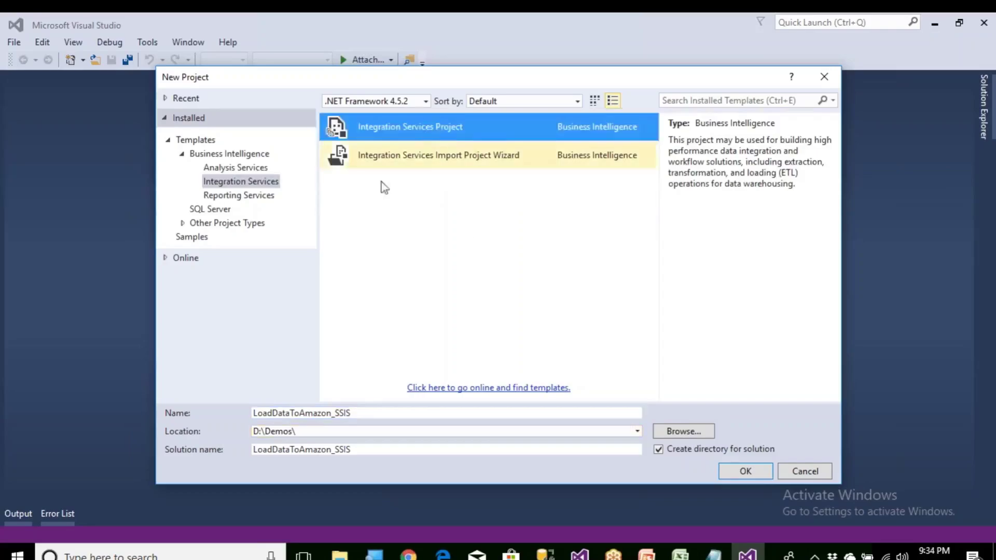
{"action": "left_click", "coordinate": [299, 432]}
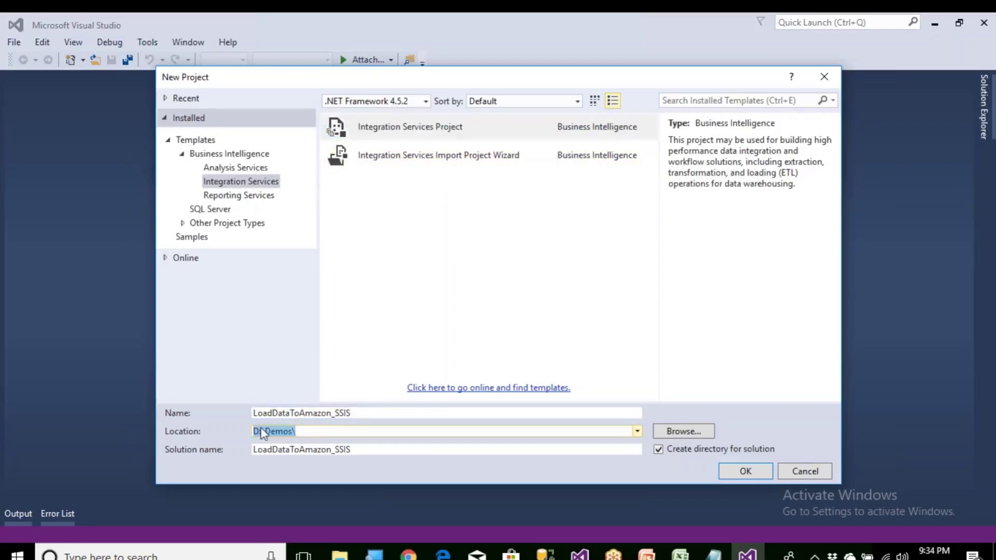
{"action": "left_click", "coordinate": [738, 473]}
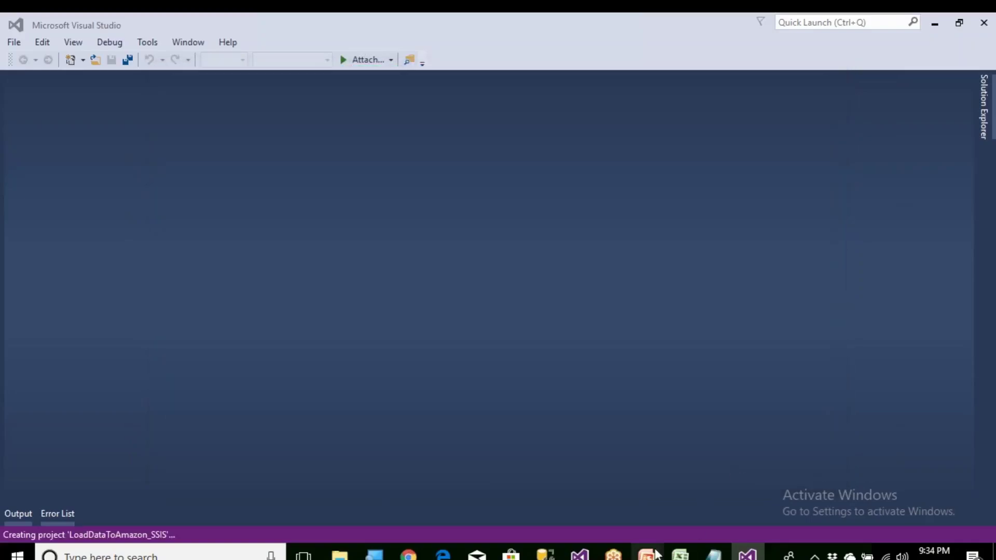
Step: Switch to the PowerPoint slide show and go back to the Phase 1 slide on loading data from OLTP to Stage
{"action": "mouse_move", "coordinate": [649, 551]}
{"action": "left_click", "coordinate": [676, 534]}
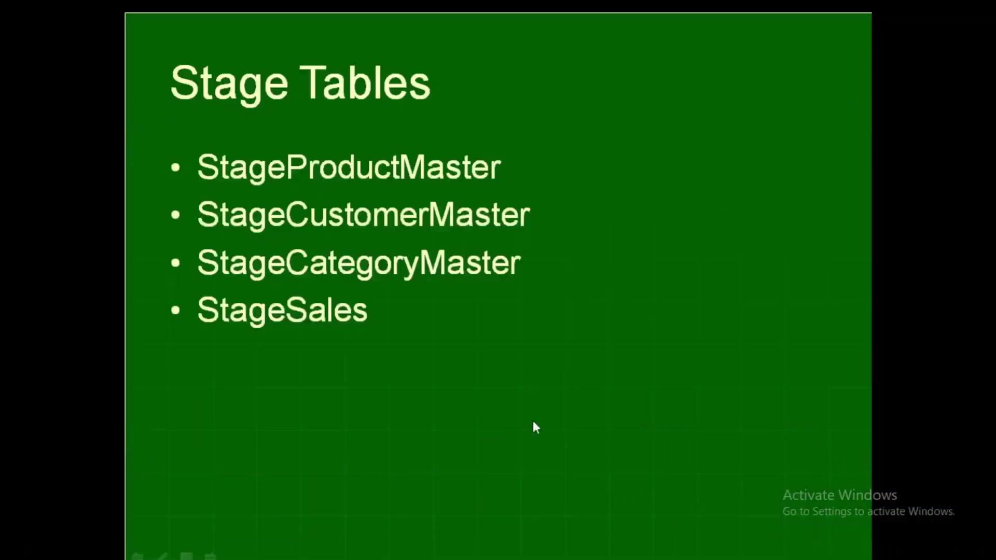
{"action": "key", "text": "Left"}
{"action": "key", "text": "Left"}
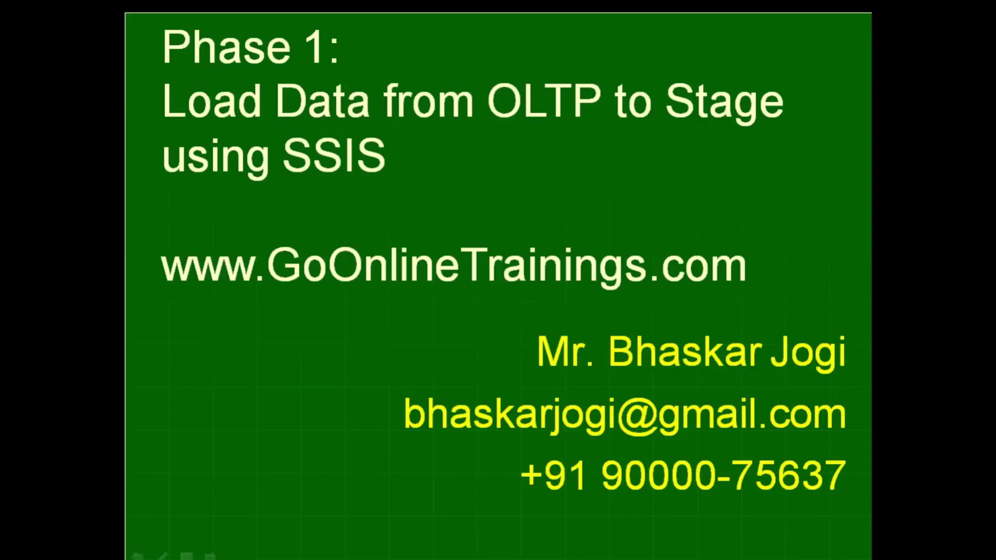
Step: Return to SQL Server Management Studio and collapse the Amazon, AmazonDW and AmazonStage databases in Object Explorer
{"action": "key", "text": "super"}
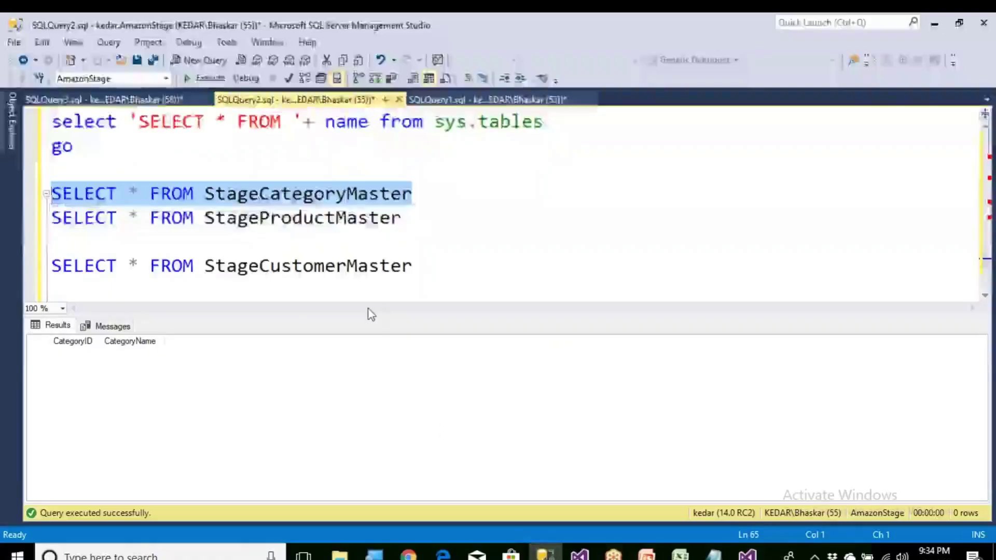
{"action": "left_click", "coordinate": [12, 136]}
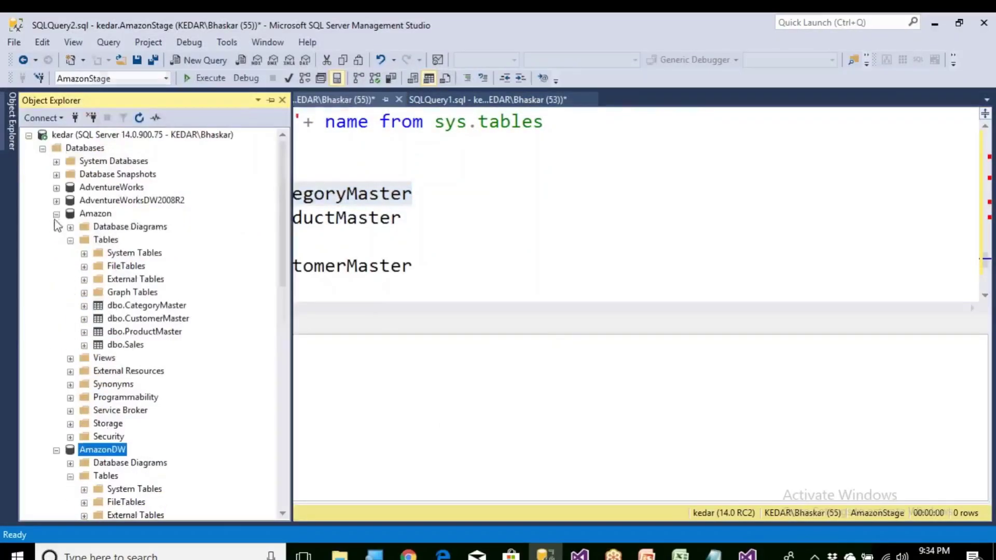
{"action": "left_click", "coordinate": [56, 214]}
{"action": "left_click", "coordinate": [56, 228]}
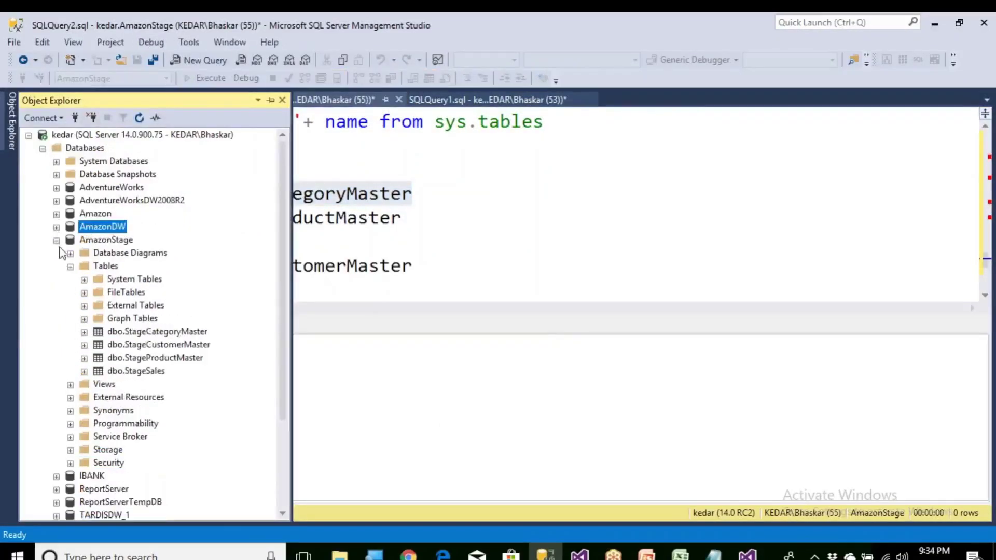
{"action": "left_click", "coordinate": [56, 240]}
{"action": "left_click", "coordinate": [113, 241]}
{"action": "left_click", "coordinate": [106, 217]}
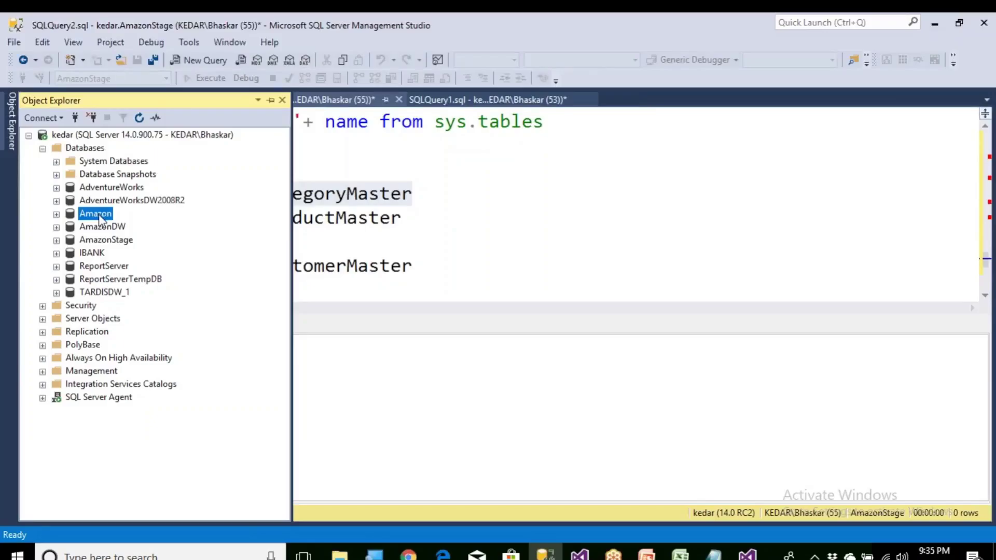
{"action": "left_click", "coordinate": [110, 240]}
{"action": "left_click", "coordinate": [114, 229]}
{"action": "left_click", "coordinate": [113, 239]}
{"action": "left_click", "coordinate": [113, 231]}
{"action": "left_click", "coordinate": [104, 227]}
{"action": "left_click", "coordinate": [108, 241]}
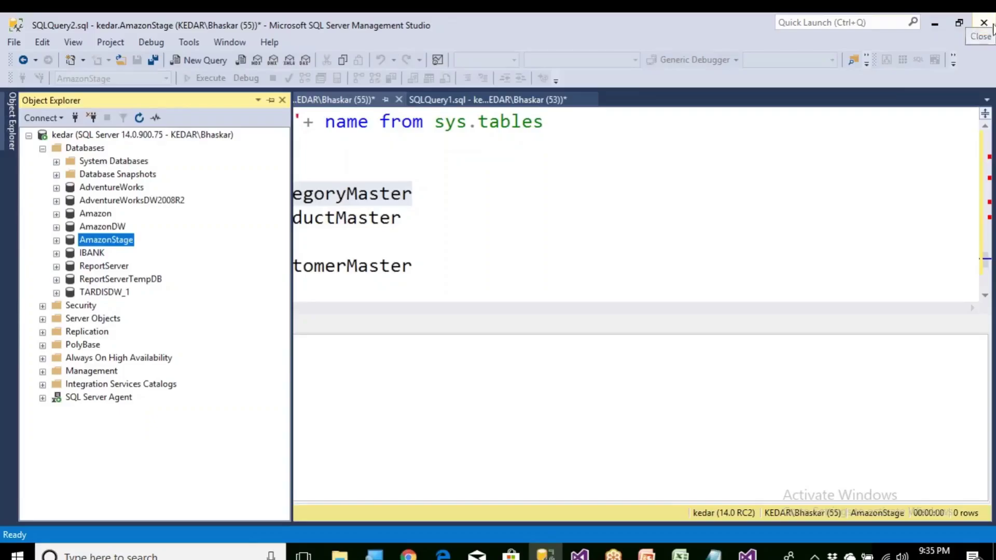
{"action": "left_click", "coordinate": [95, 215]}
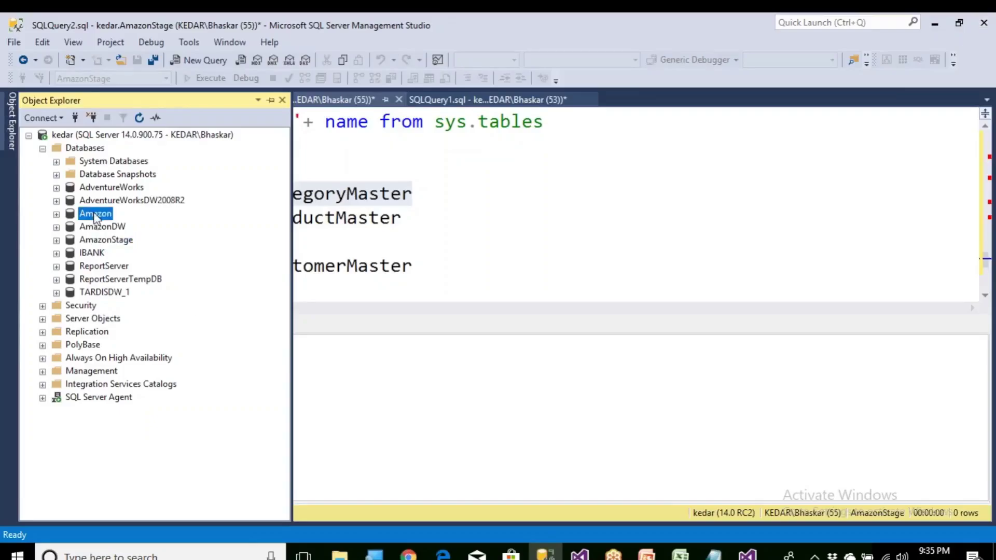
{"action": "left_click", "coordinate": [103, 228]}
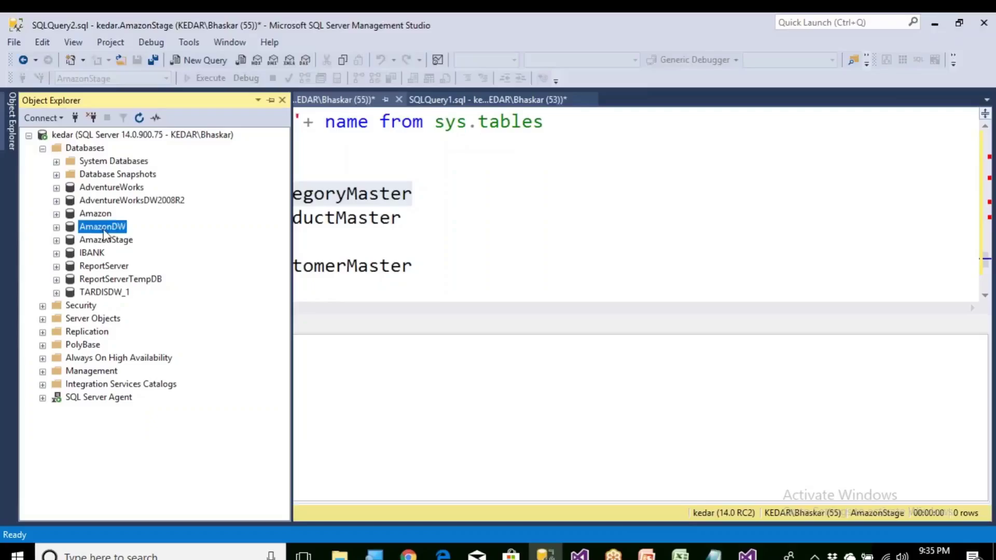
{"action": "left_click", "coordinate": [107, 242]}
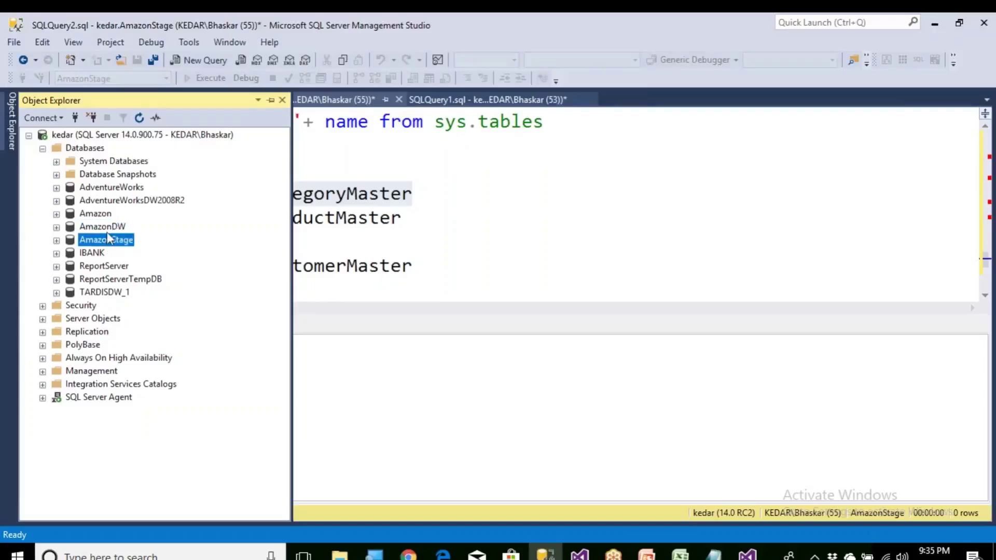
{"action": "left_click", "coordinate": [106, 229]}
{"action": "left_click", "coordinate": [112, 242]}
{"action": "left_click", "coordinate": [110, 228]}
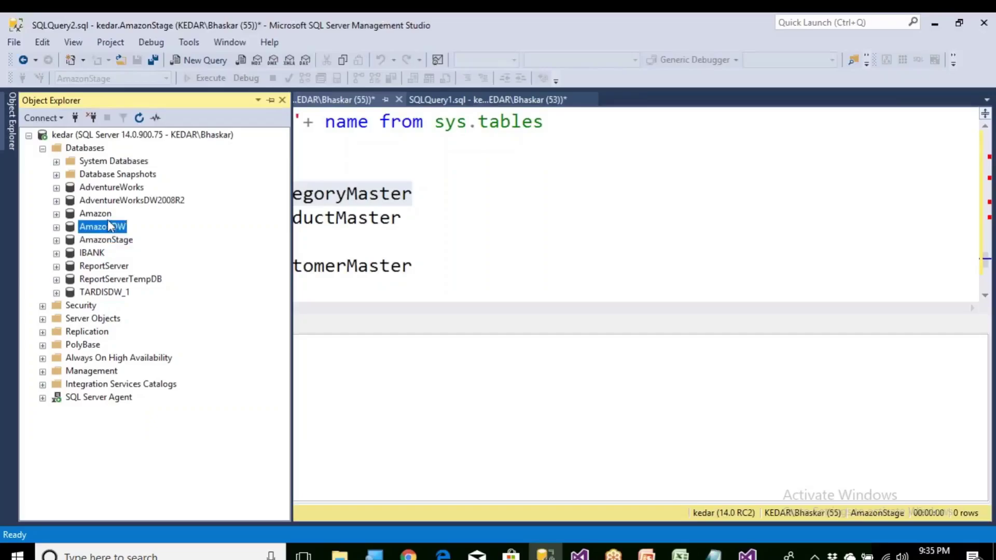
Step: Compare the Amazon, AmazonDW and AmazonStage databases in Object Explorer and return to the AmazonStage query
{"action": "left_click", "coordinate": [105, 216]}
{"action": "left_click", "coordinate": [107, 228]}
{"action": "left_click", "coordinate": [111, 241]}
{"action": "left_click", "coordinate": [111, 228]}
{"action": "left_click", "coordinate": [117, 242]}
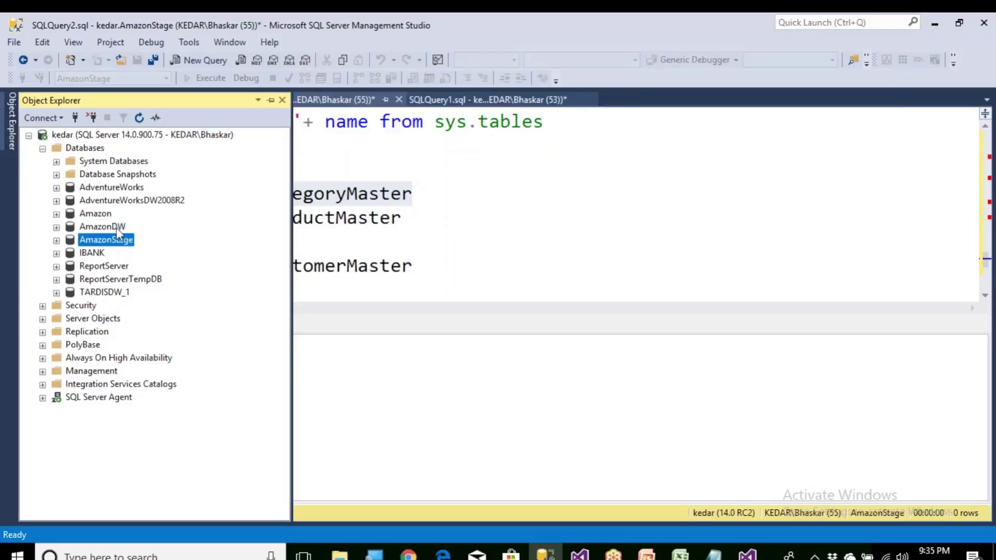
{"action": "left_click", "coordinate": [118, 228]}
{"action": "left_click", "coordinate": [119, 242]}
{"action": "left_click", "coordinate": [118, 230]}
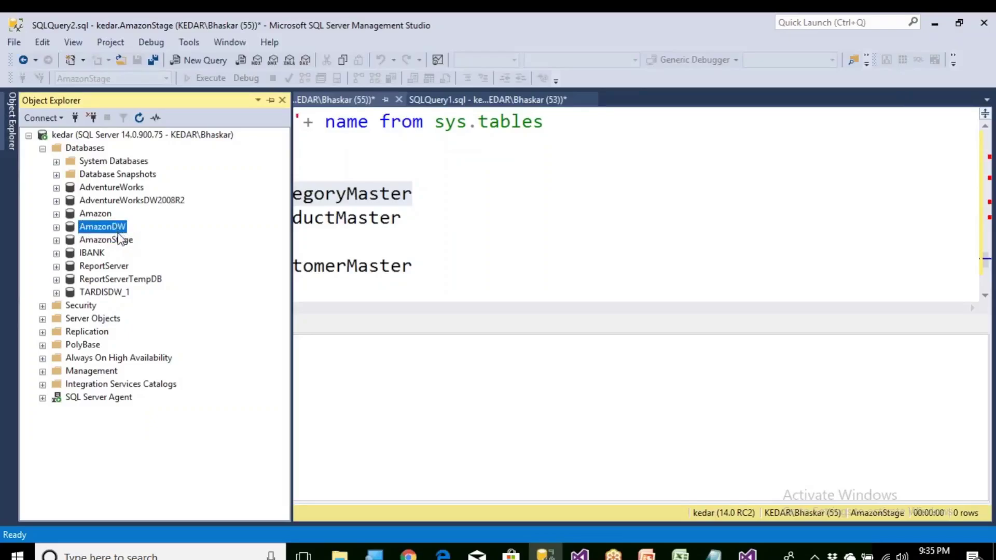
{"action": "key", "text": "F2"}
{"action": "left_click", "coordinate": [95, 215]}
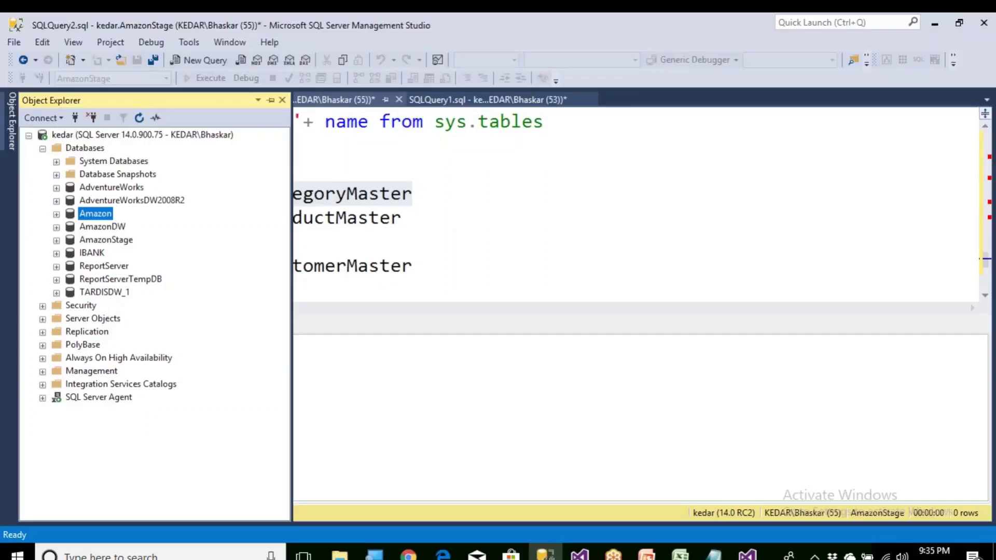
{"action": "left_click", "coordinate": [427, 240]}
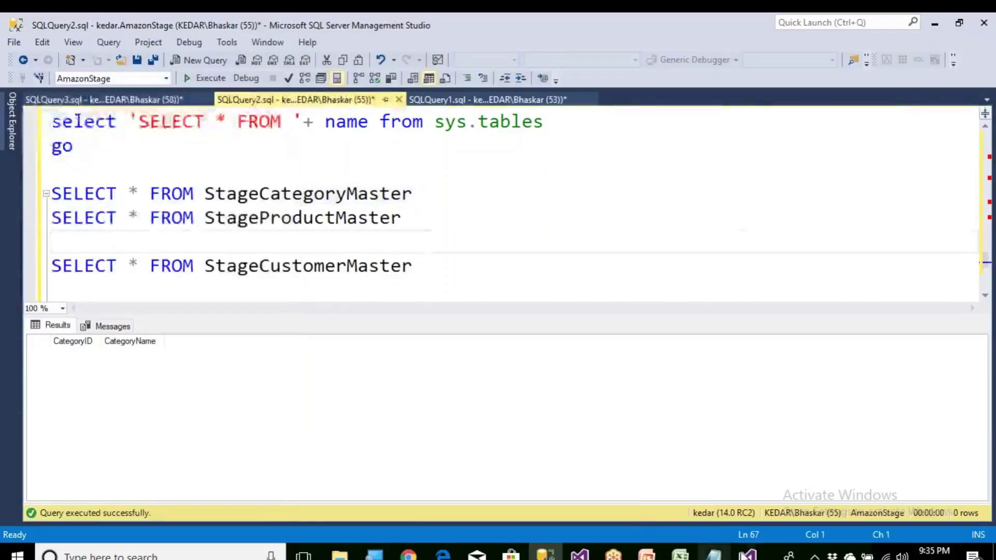
Step: Switch to Visual Studio, close the Getting Started and Properties panes and show Solution Explorer for the LoadDataToAmazon_SSIS project
{"action": "left_click", "coordinate": [747, 554]}
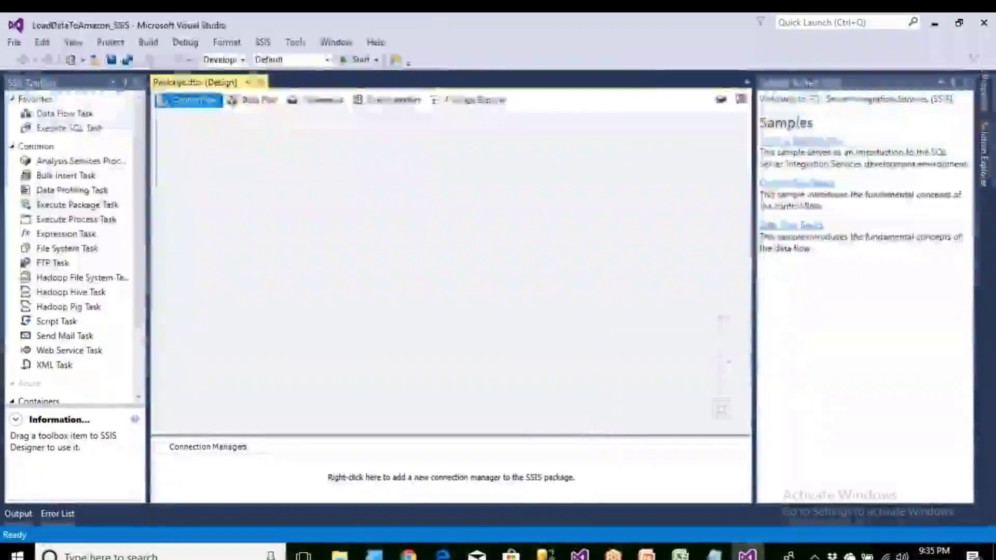
{"action": "left_click", "coordinate": [965, 83]}
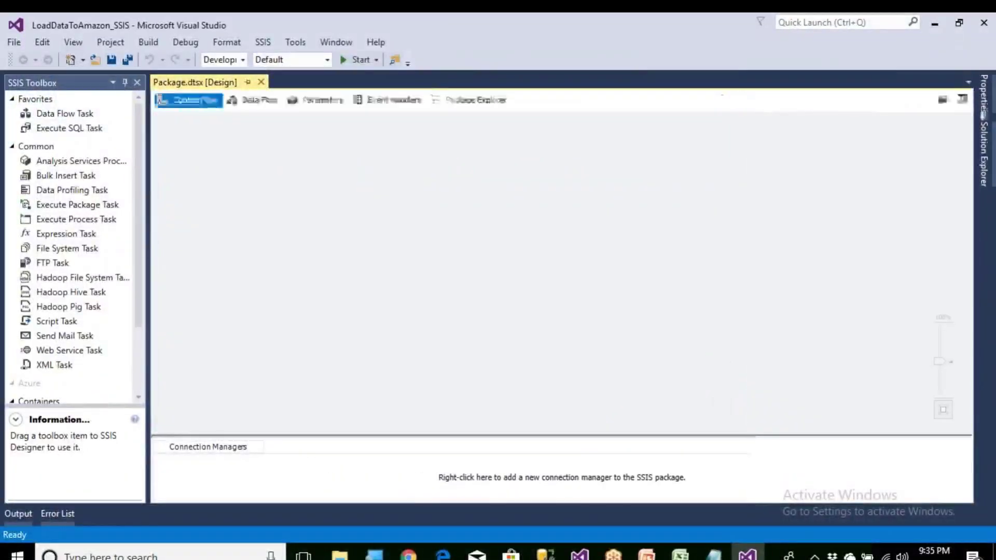
{"action": "left_click", "coordinate": [983, 95]}
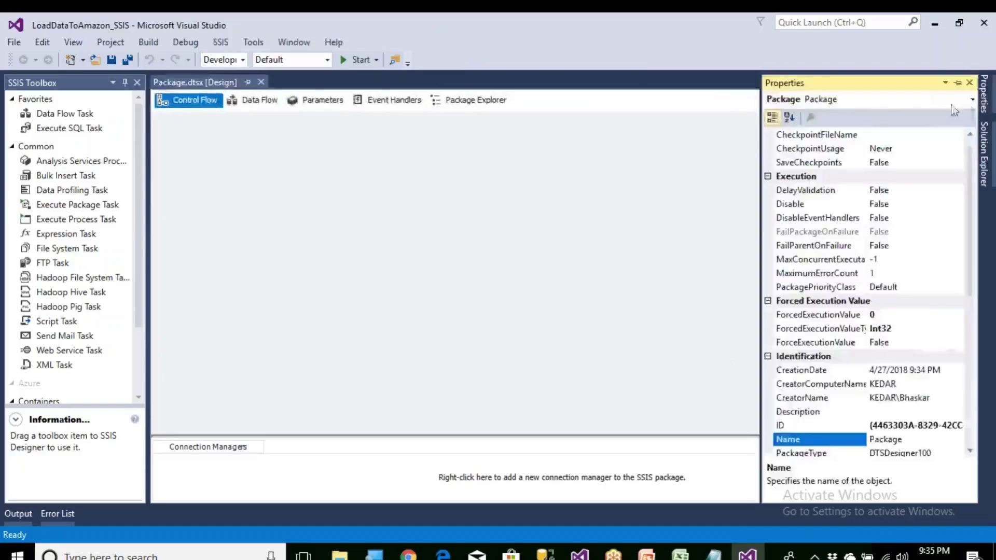
{"action": "left_click", "coordinate": [969, 83]}
{"action": "left_click", "coordinate": [985, 128]}
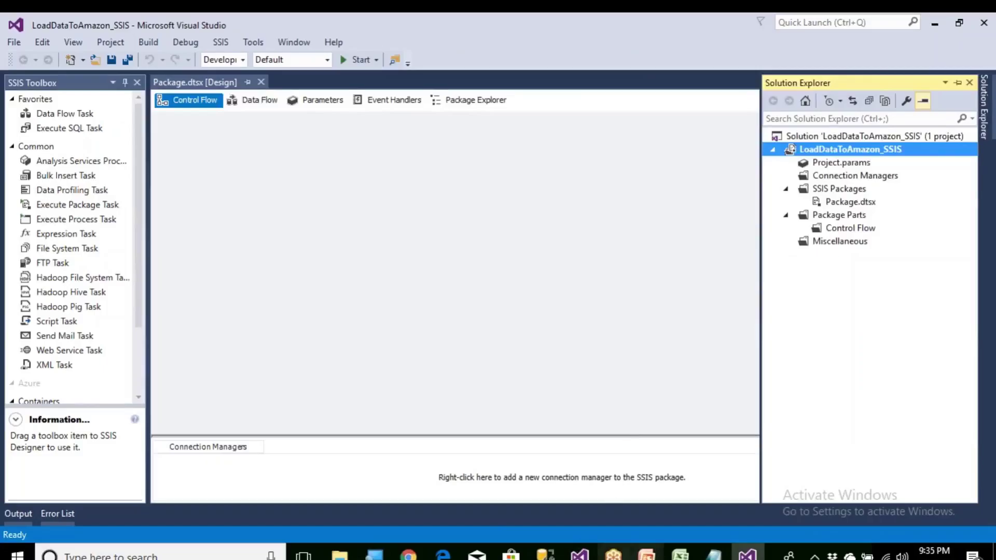
Step: Switch to the PowerPoint slide show and review the OLTP Tables and Stage Tables slides
{"action": "left_click", "coordinate": [646, 554]}
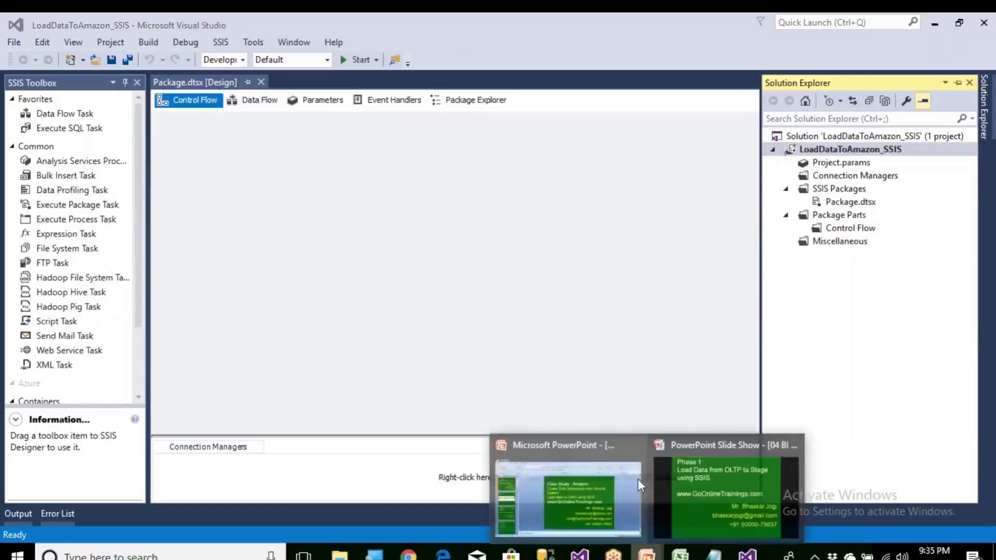
{"action": "left_click", "coordinate": [711, 482]}
{"action": "left_click", "coordinate": [539, 363]}
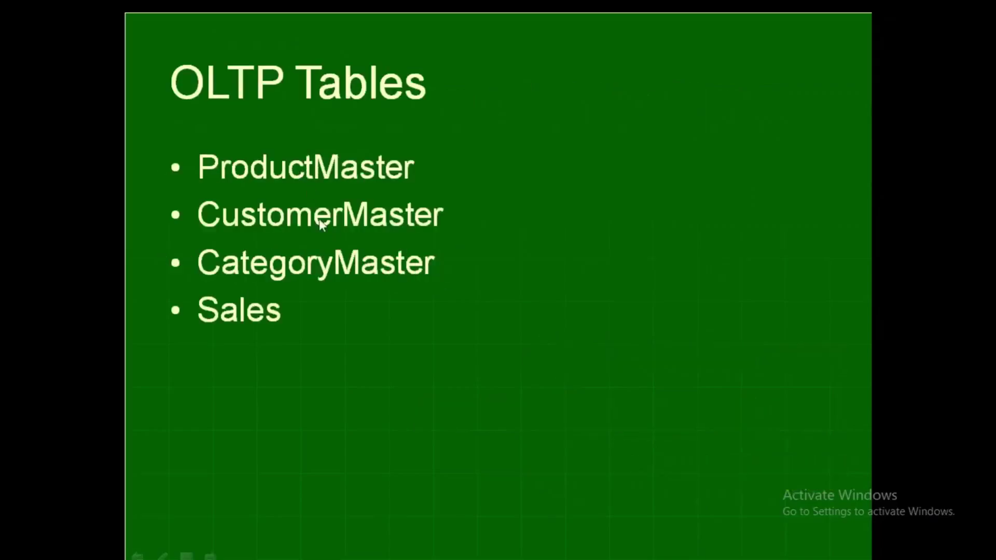
{"action": "left_click", "coordinate": [300, 270]}
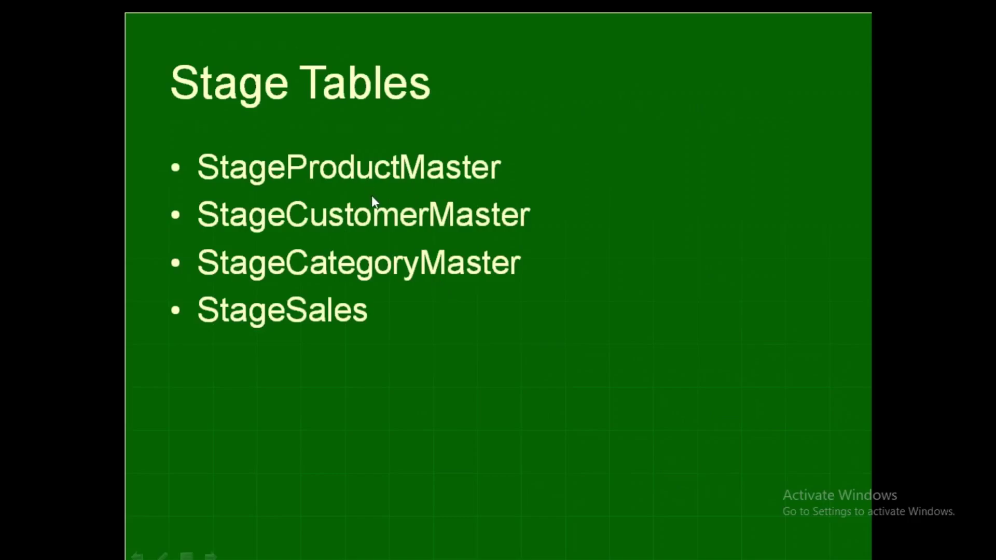
Step: Return to Visual Studio and rename the SSIS package Package.dtsx as Stage_LoadCategoryMaster.dtsx
{"action": "key", "text": "alt+Tab"}
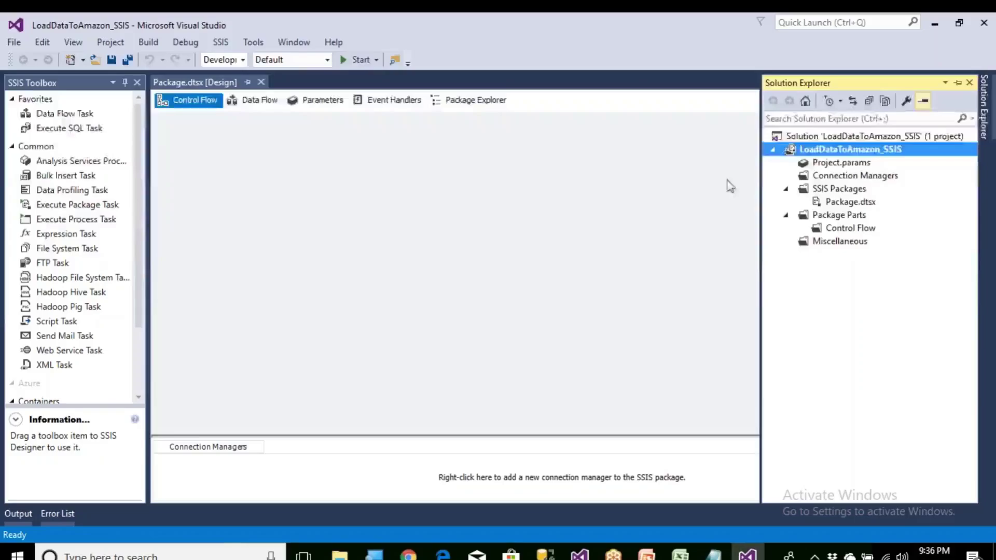
{"action": "left_click", "coordinate": [852, 203]}
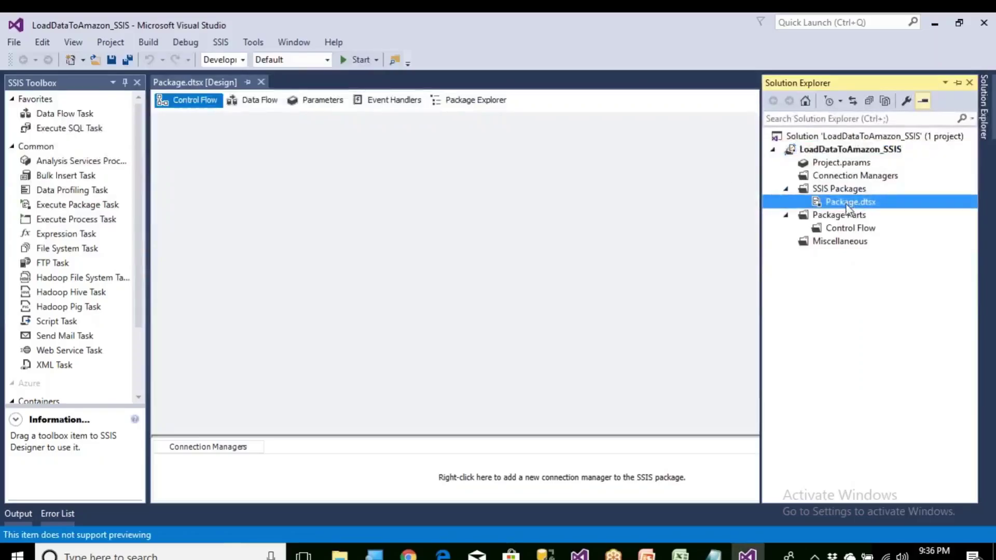
{"action": "right_click", "coordinate": [848, 206]}
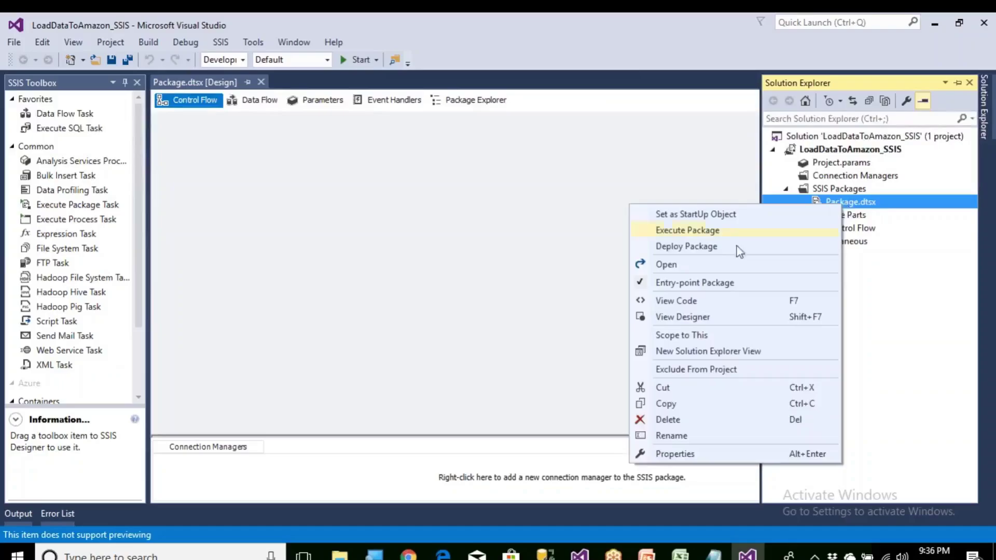
{"action": "left_click", "coordinate": [674, 435]}
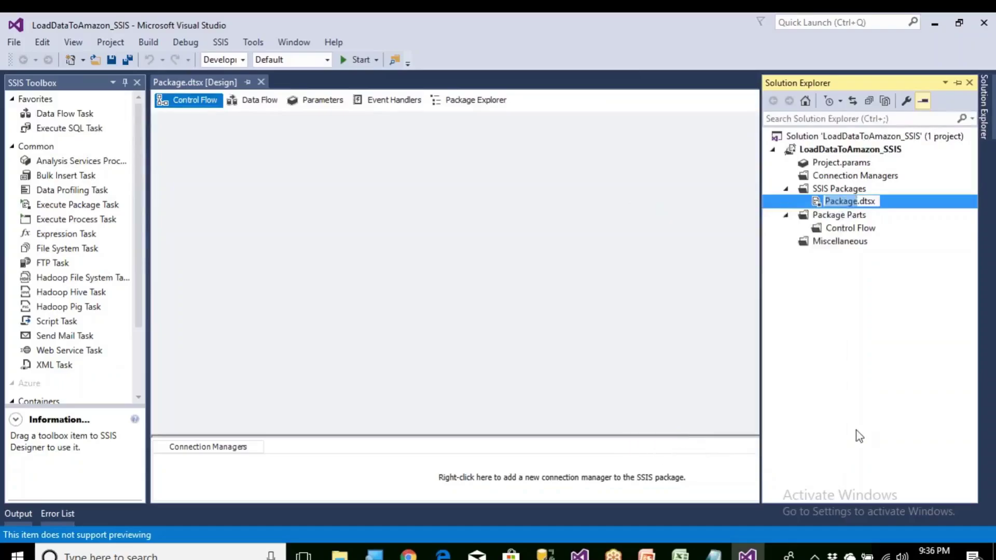
{"action": "type", "text": "Stage"}
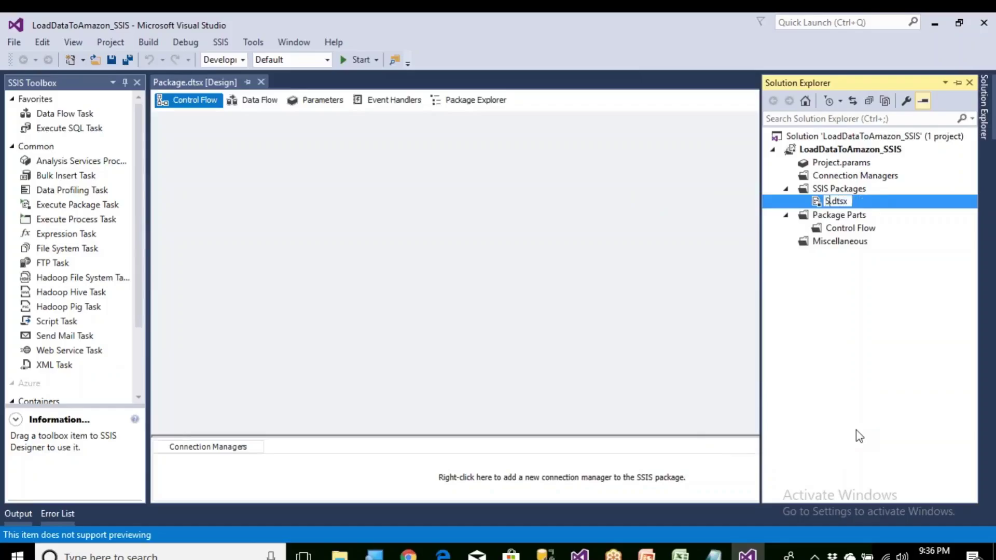
{"action": "type", "text": "_Load"}
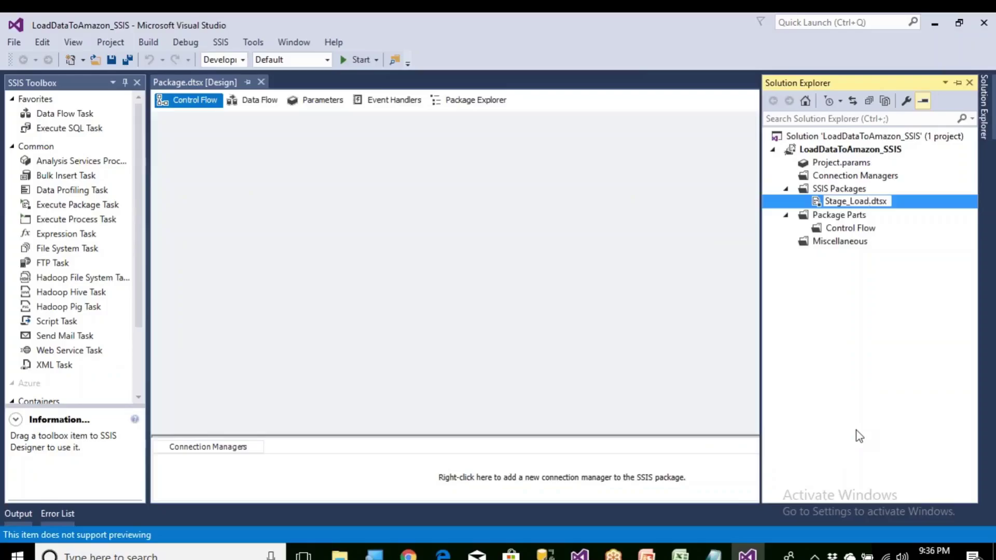
{"action": "type", "text": "Stage"}
{"action": "key", "text": "BackSpace"}
{"action": "key", "text": "BackSpace"}
{"action": "key", "text": "BackSpace"}
{"action": "key", "text": "BackSpace"}
{"action": "key", "text": "BackSpace"}
{"action": "type", "text": "Category"}
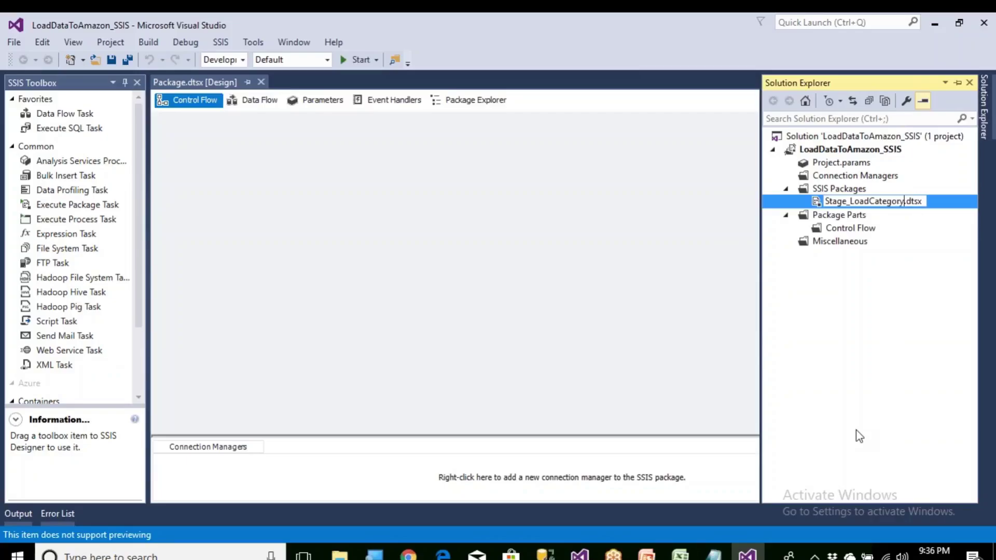
{"action": "type", "text": "Master"}
{"action": "key", "text": "Return"}
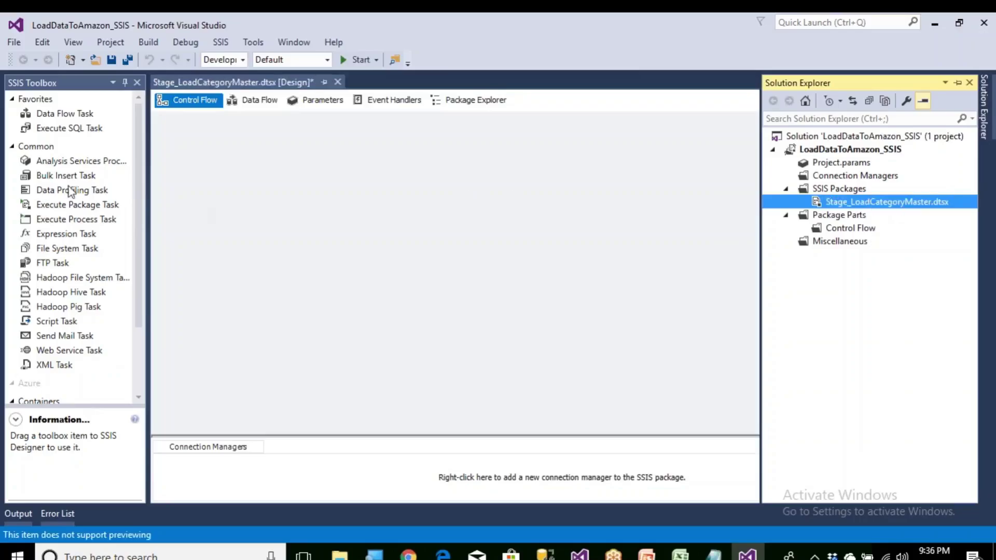
Step: Add a Data Flow Task to the control flow of the Stage_LoadCategoryMaster package
{"action": "left_click", "coordinate": [203, 107]}
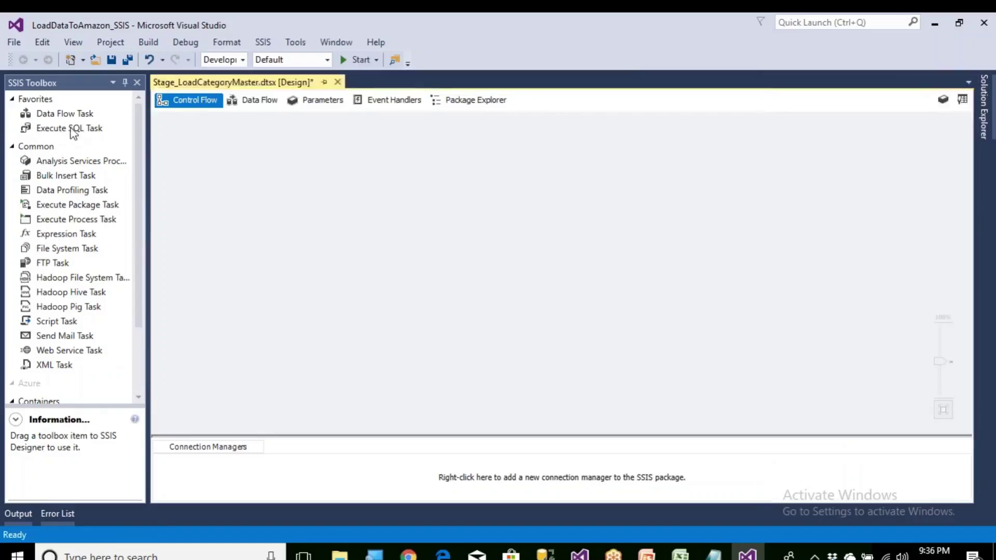
{"action": "left_click", "coordinate": [73, 129]}
{"action": "left_click", "coordinate": [65, 113]}
{"action": "left_click_drag", "start_coordinate": [211, 198], "coordinate": [262, 271]}
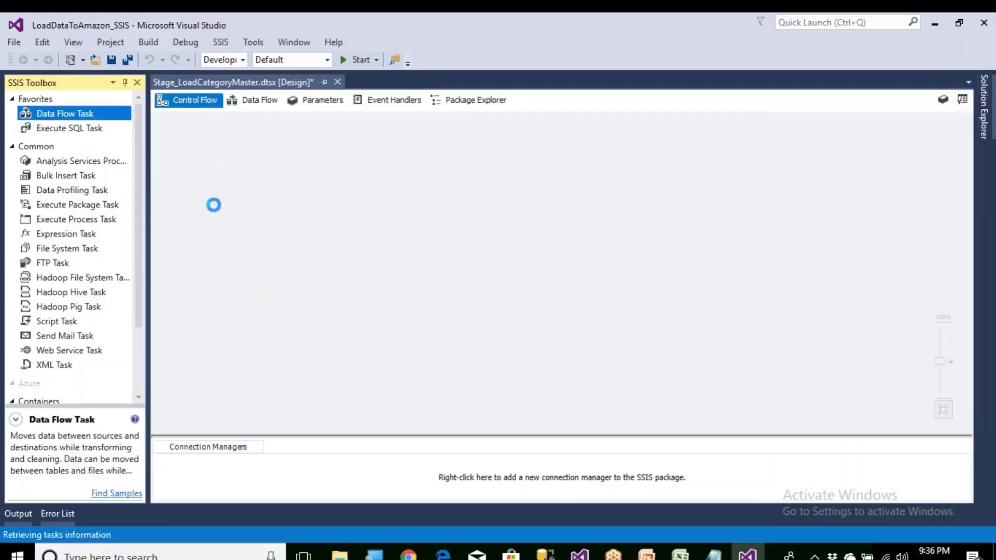
{"action": "left_click_drag", "start_coordinate": [124, 110], "coordinate": [226, 202]}
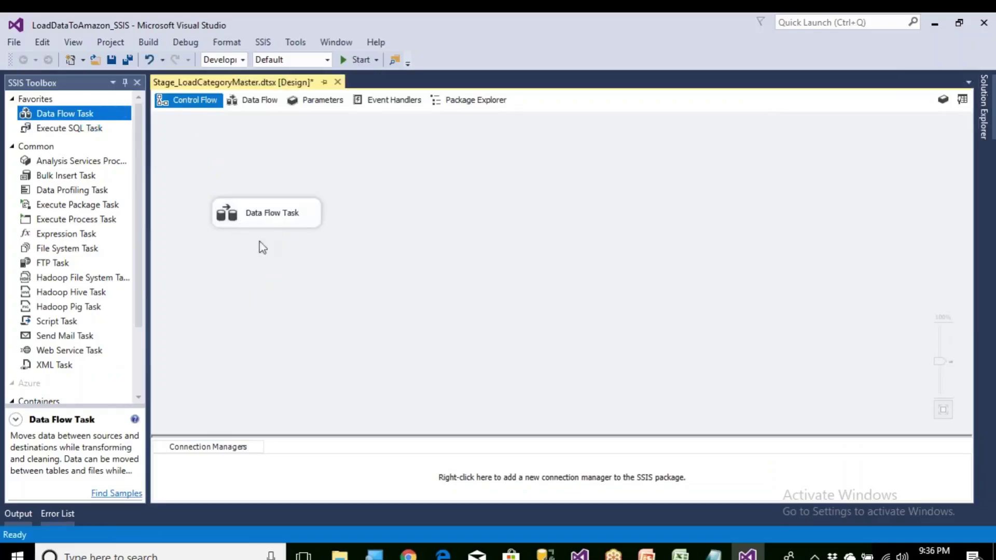
Step: Open the Data Flow Task and add an OLE DB Source from Other Sources, collapsing the Favorites, Common and Other Destinations groups
{"action": "double_click", "coordinate": [272, 224]}
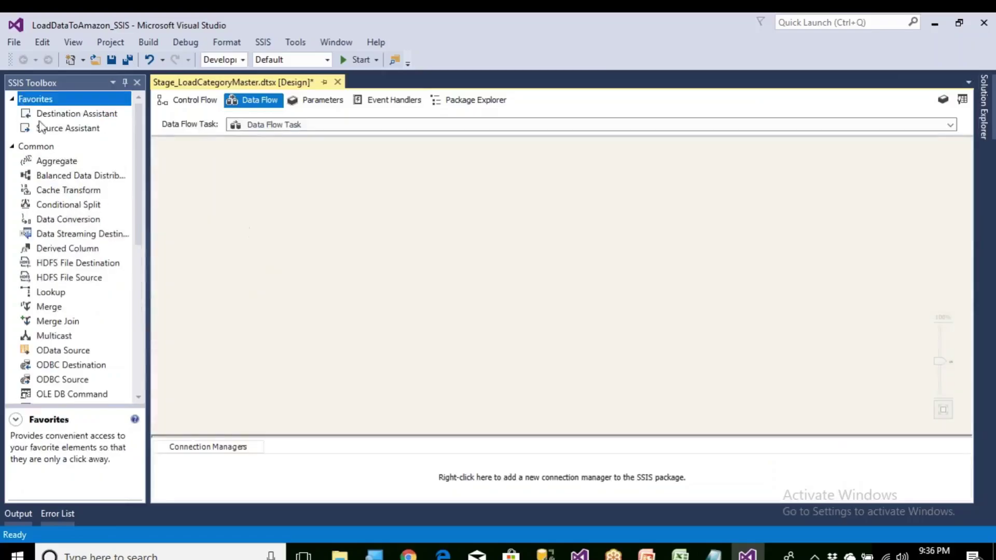
{"action": "left_click", "coordinate": [12, 100]}
{"action": "left_click", "coordinate": [14, 117]}
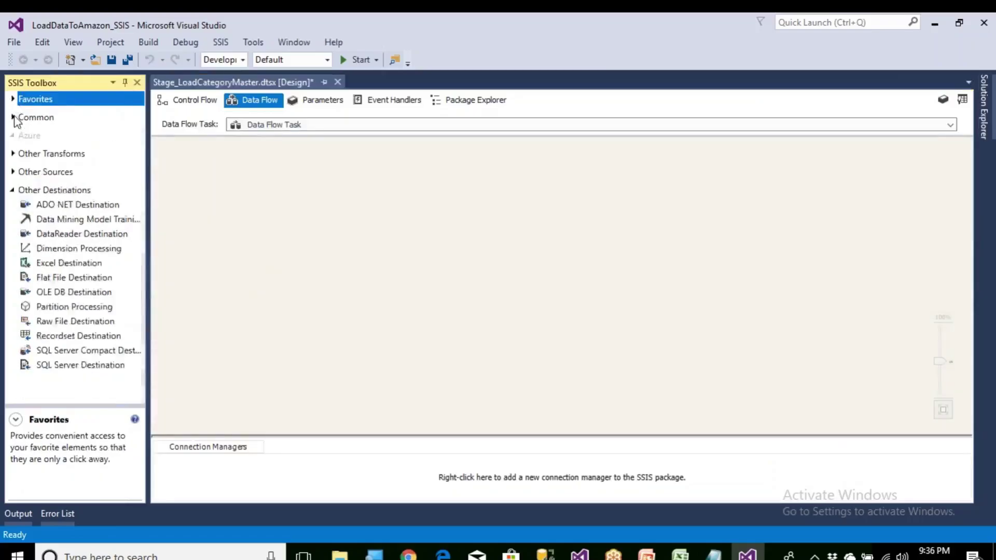
{"action": "left_click", "coordinate": [15, 187]}
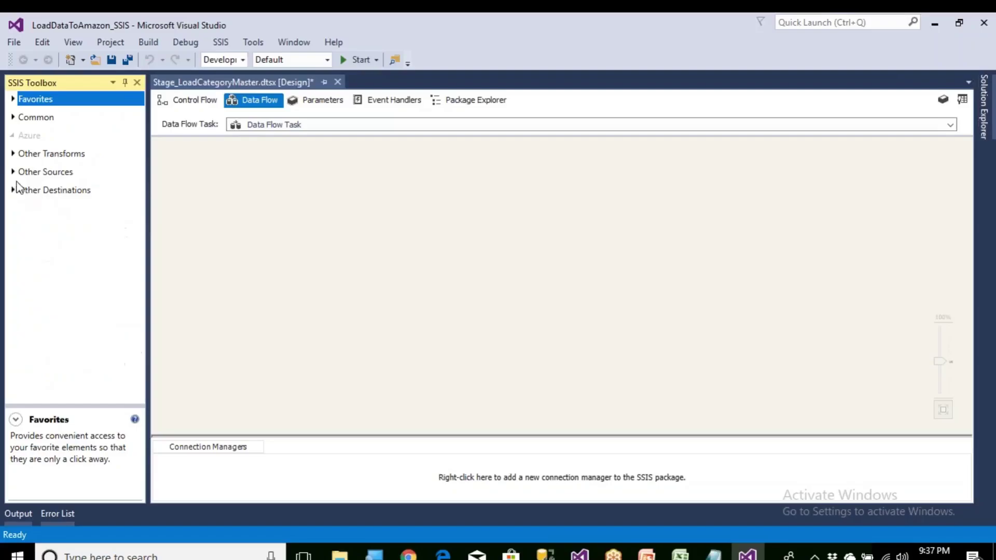
{"action": "left_click", "coordinate": [15, 171]}
{"action": "left_click", "coordinate": [63, 248]}
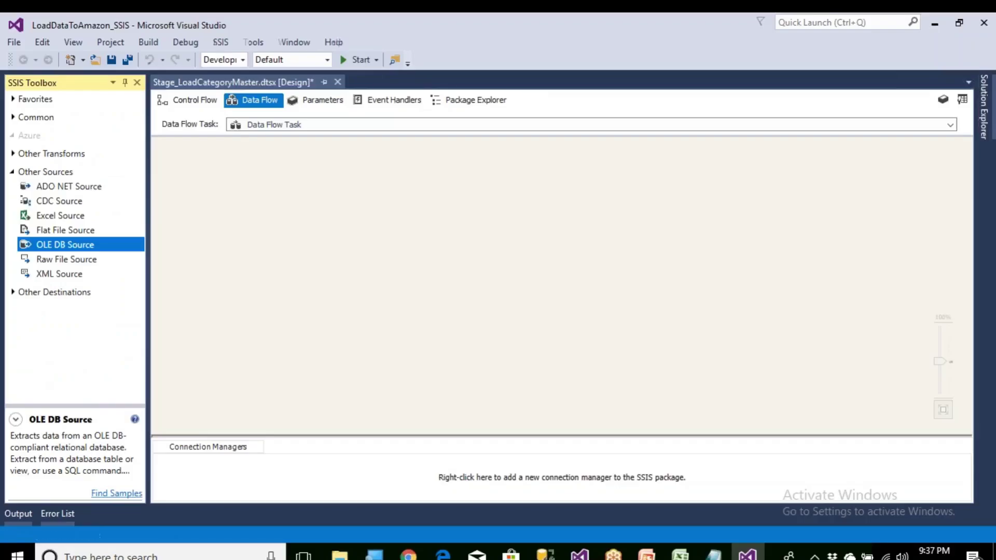
{"action": "left_click_drag", "start_coordinate": [65, 245], "coordinate": [275, 202]}
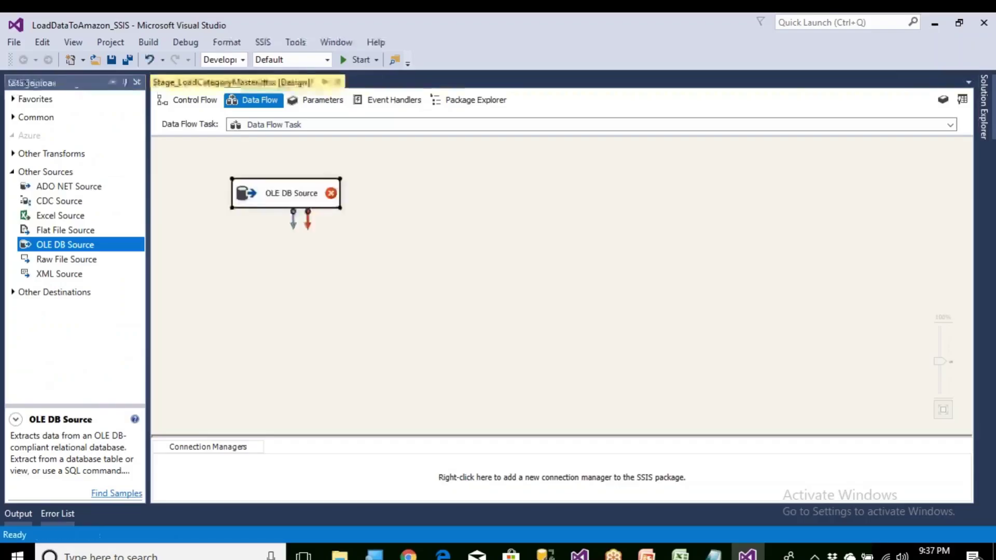
Step: Open the OLE DB Source for editing and delete the stored LocalHost.CompanyNew data connection
{"action": "double_click", "coordinate": [270, 208]}
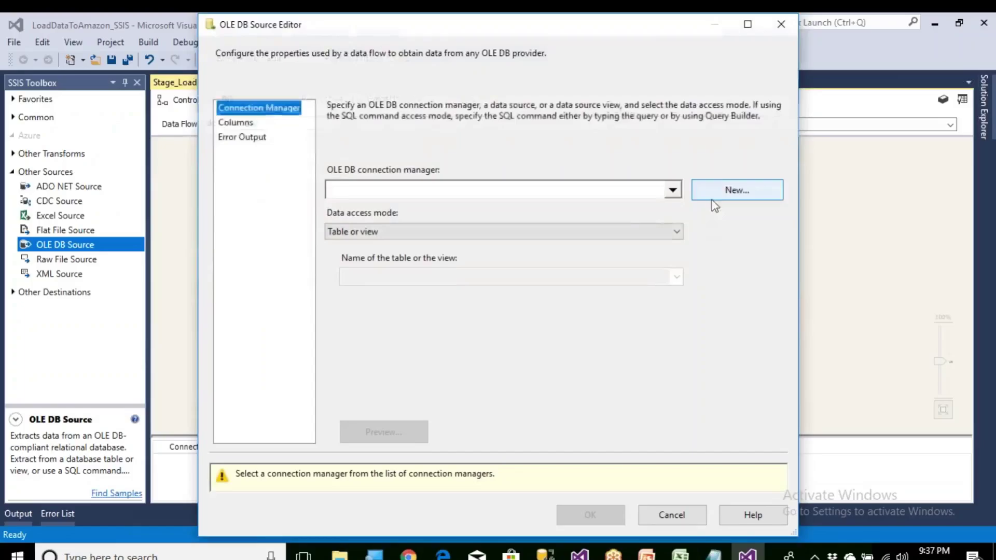
{"action": "left_click", "coordinate": [716, 200]}
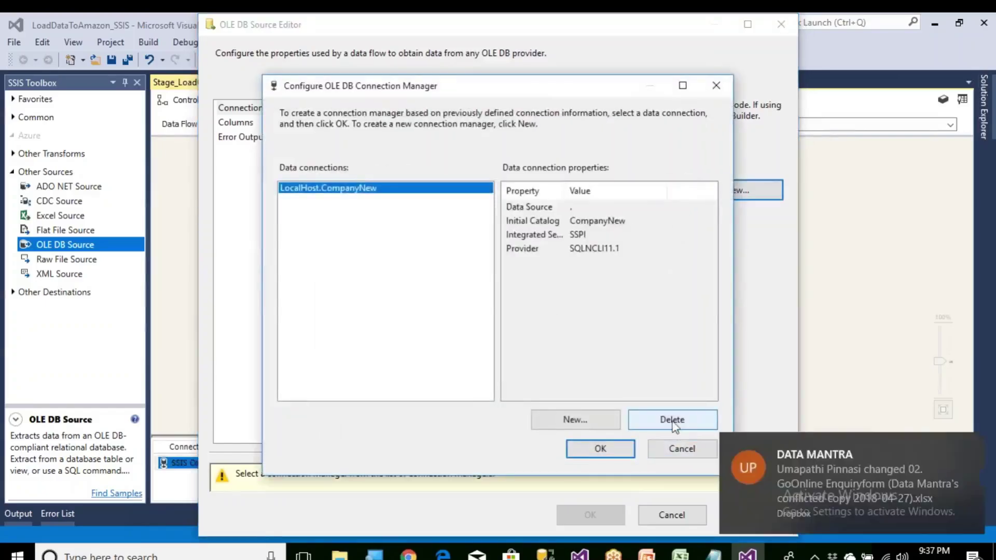
{"action": "left_click", "coordinate": [670, 419]}
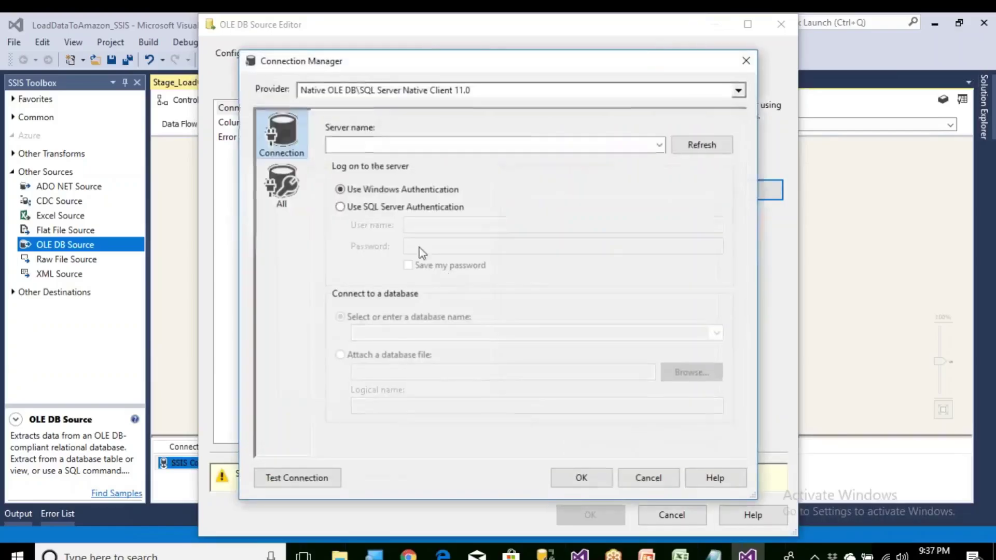
Step: Create and test an OLE DB connection to the Amazon database on server kedar with Windows Authentication and assign it to the source
{"action": "type", "text": "kedar"}
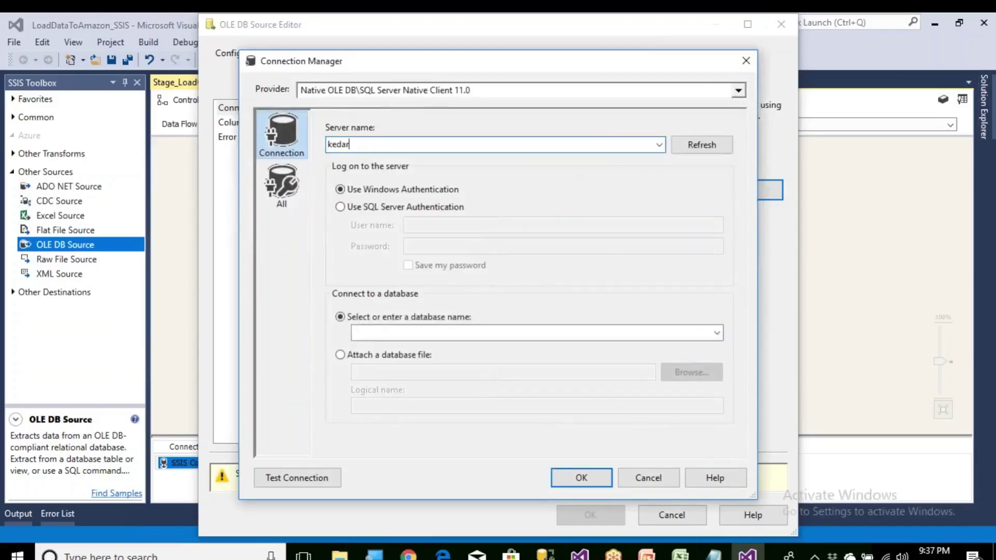
{"action": "left_click", "coordinate": [717, 333]}
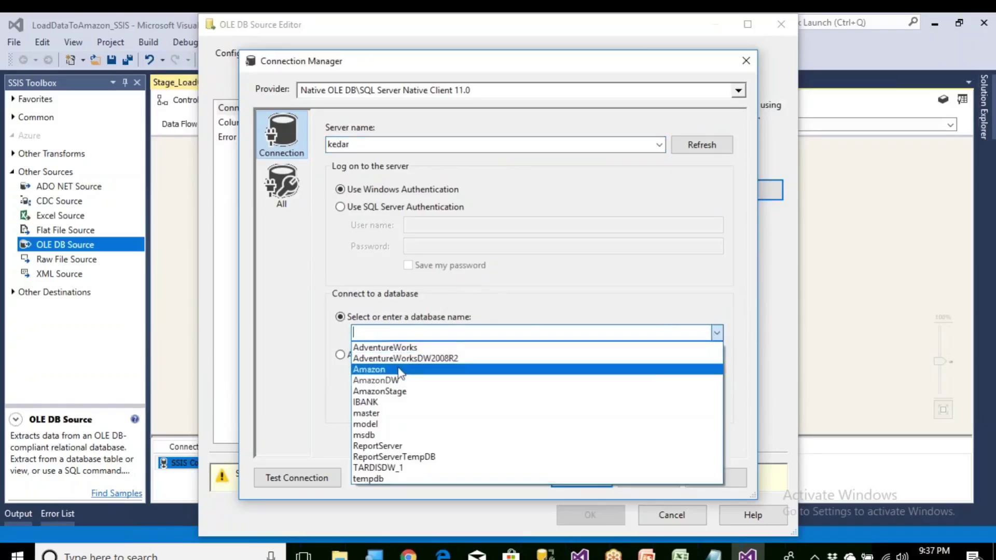
{"action": "left_click", "coordinate": [369, 380]}
{"action": "left_click", "coordinate": [322, 478]}
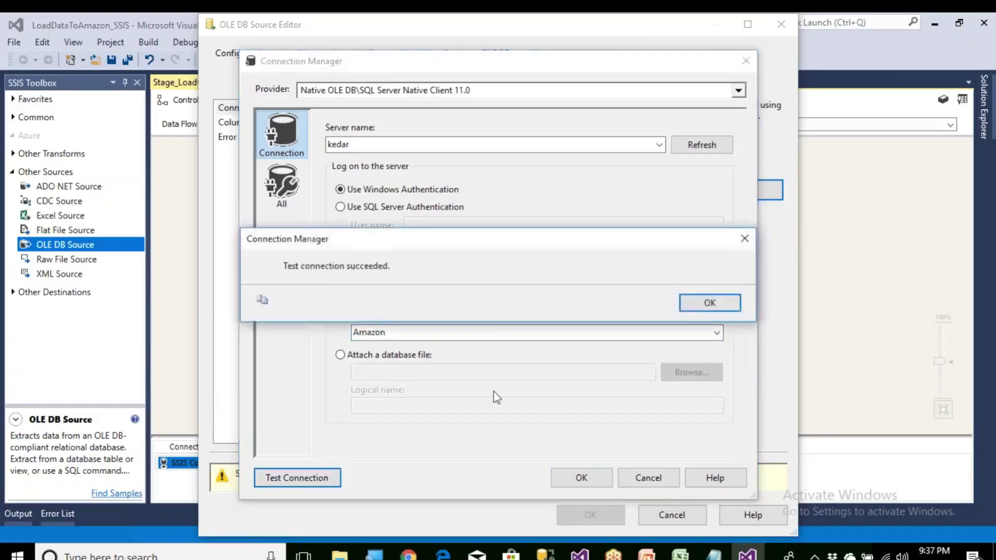
{"action": "left_click", "coordinate": [696, 304]}
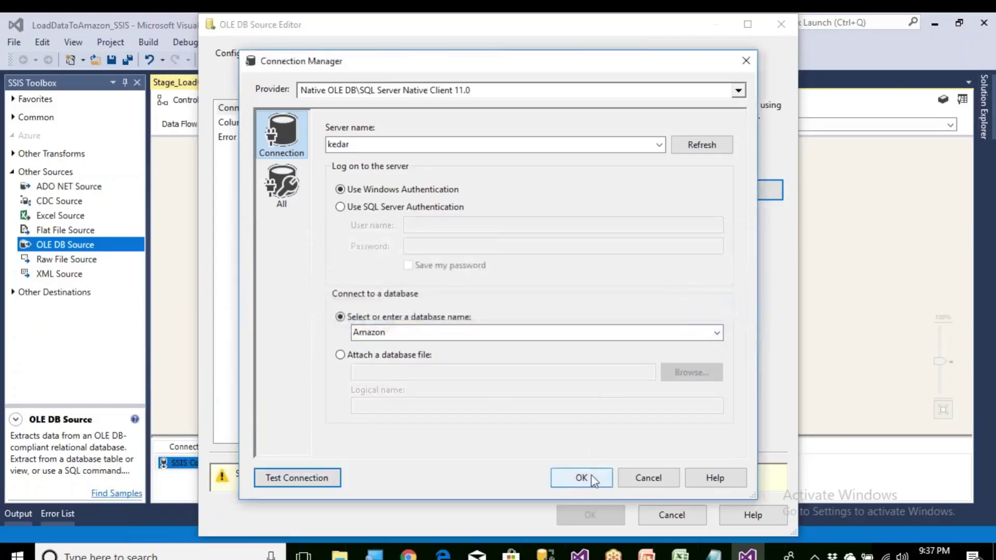
{"action": "left_click", "coordinate": [591, 478]}
{"action": "left_click", "coordinate": [597, 450]}
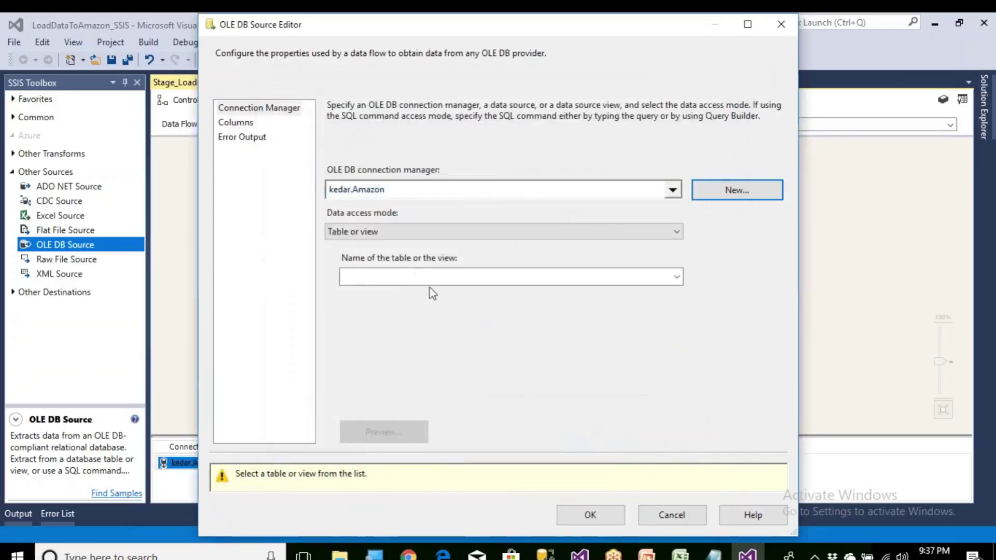
Step: Set the OLE DB Source to read the [dbo].[CategoryMaster] table, preview its rows, and accept the source settings
{"action": "left_click", "coordinate": [410, 283]}
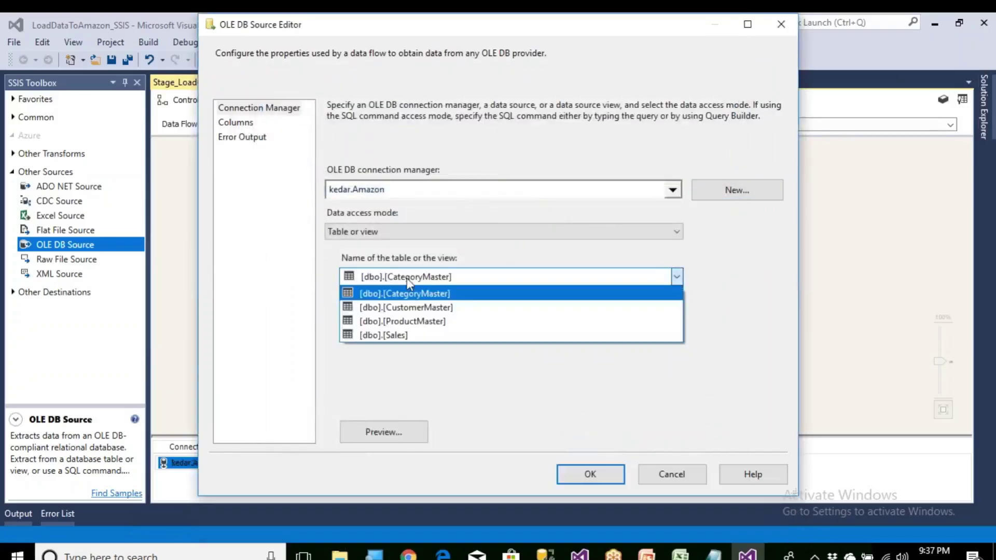
{"action": "left_click", "coordinate": [416, 292]}
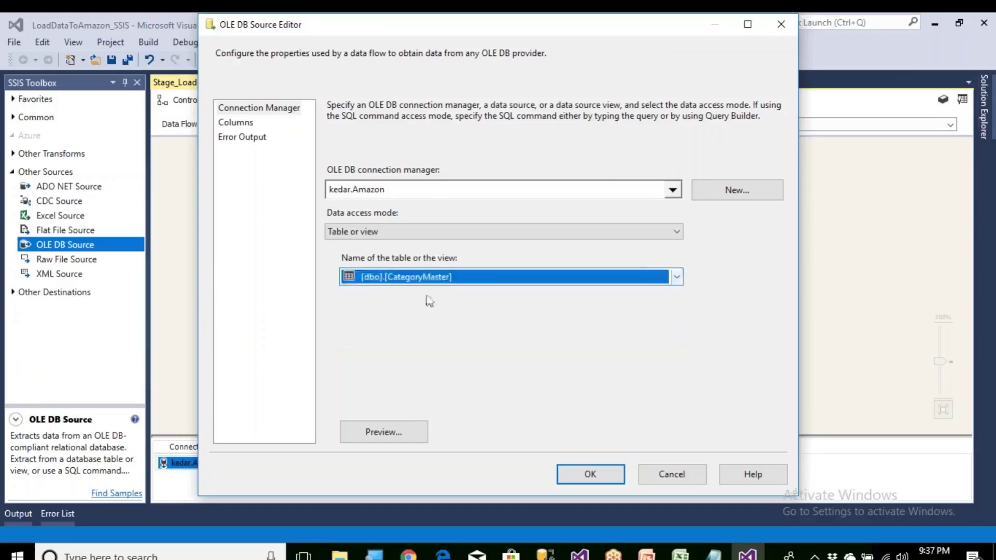
{"action": "left_click", "coordinate": [422, 432]}
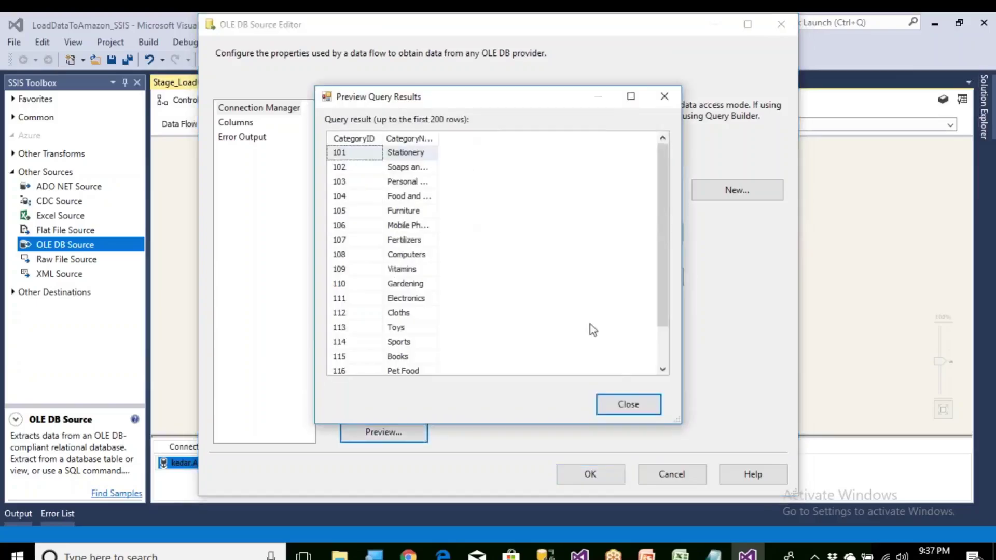
{"action": "left_click", "coordinate": [629, 405]}
{"action": "left_click", "coordinate": [601, 474]}
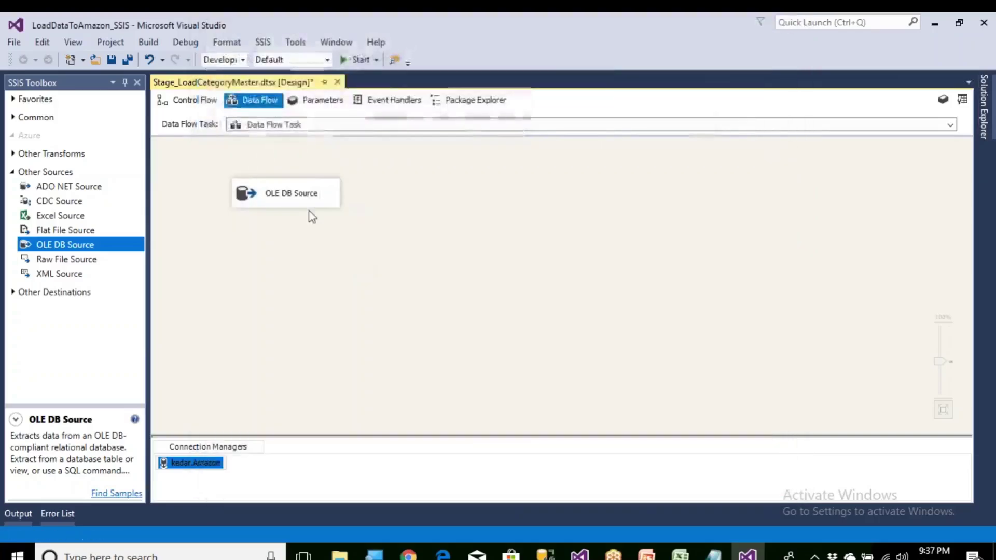
Step: Add an OLE DB Destination from Other Destinations below the source and connect the source's regular data output to it
{"action": "left_click_drag", "start_coordinate": [291, 193], "coordinate": [318, 191]}
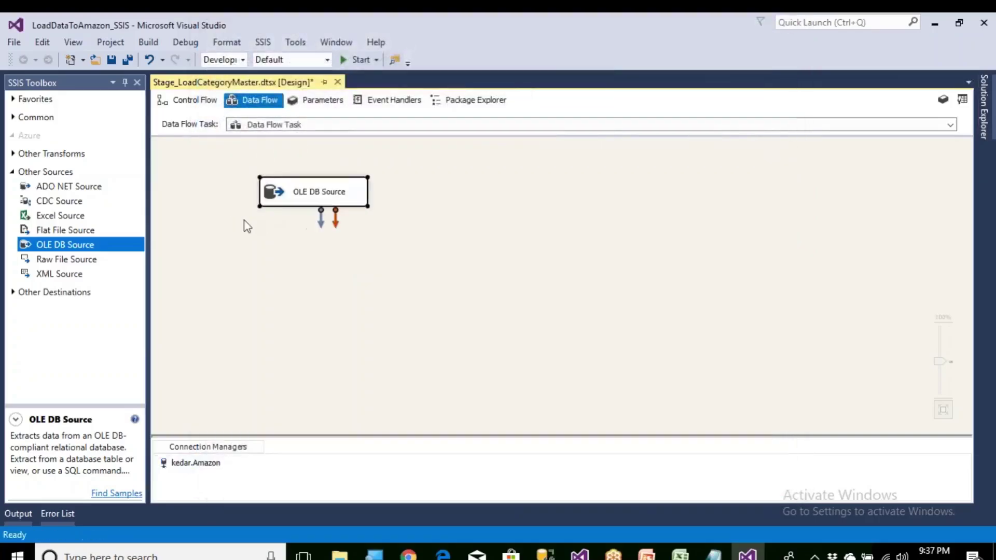
{"action": "left_click", "coordinate": [11, 173]}
{"action": "left_click", "coordinate": [12, 191]}
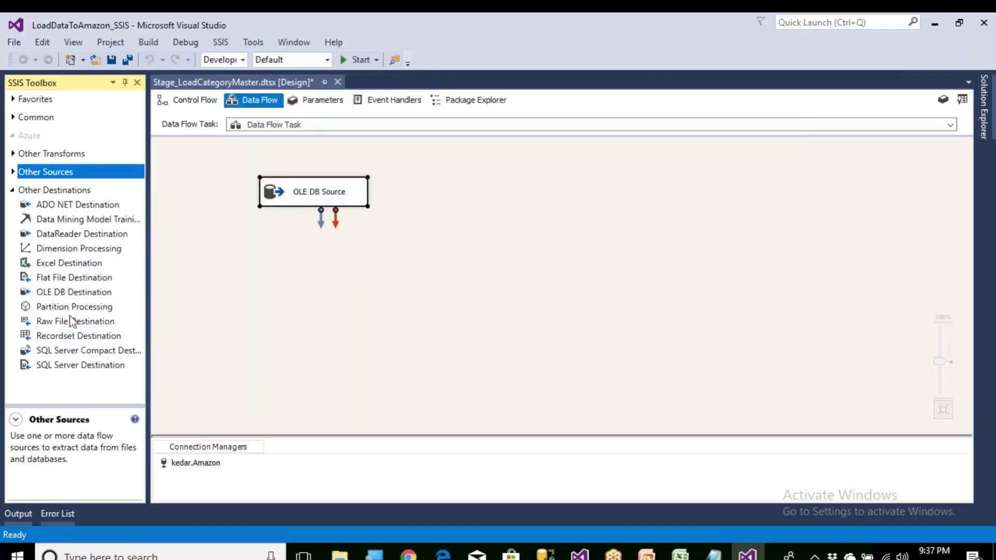
{"action": "left_click_drag", "start_coordinate": [75, 293], "coordinate": [374, 319]}
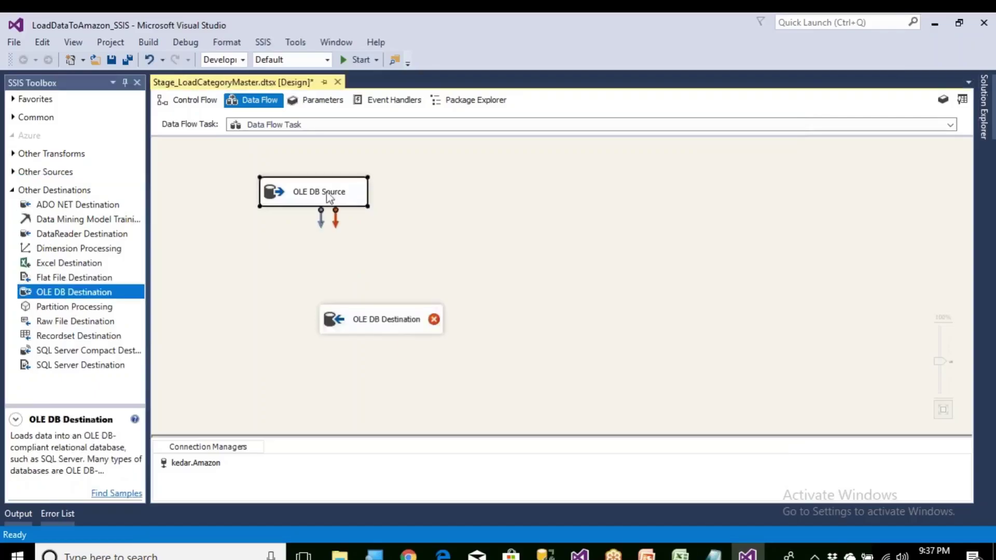
{"action": "left_click_drag", "start_coordinate": [324, 231], "coordinate": [384, 320]}
Step: Create and test an OLE DB connection to the AmazonStage database on server kedar and assign it to the OLE DB Destination
{"action": "double_click", "coordinate": [396, 324]}
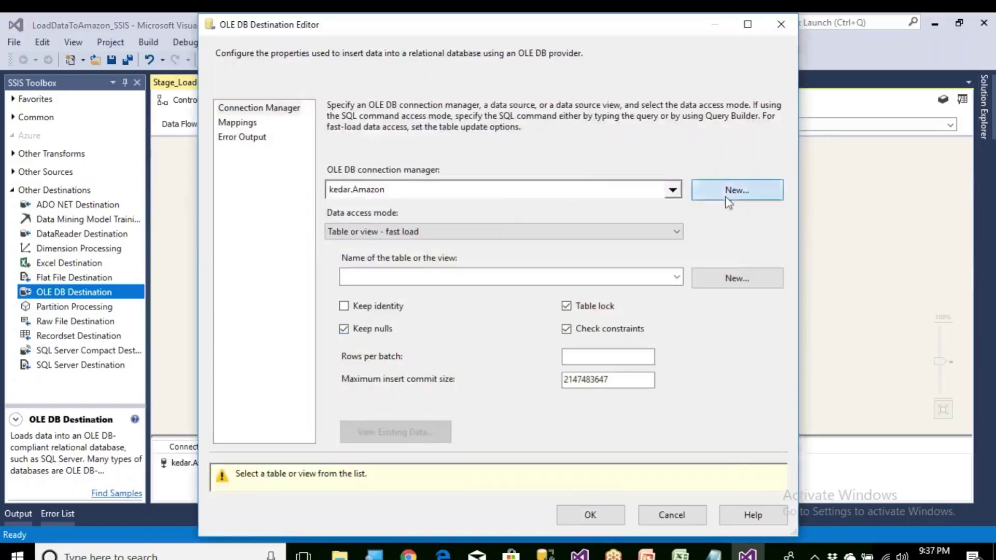
{"action": "left_click", "coordinate": [703, 191]}
{"action": "left_click", "coordinate": [577, 417]}
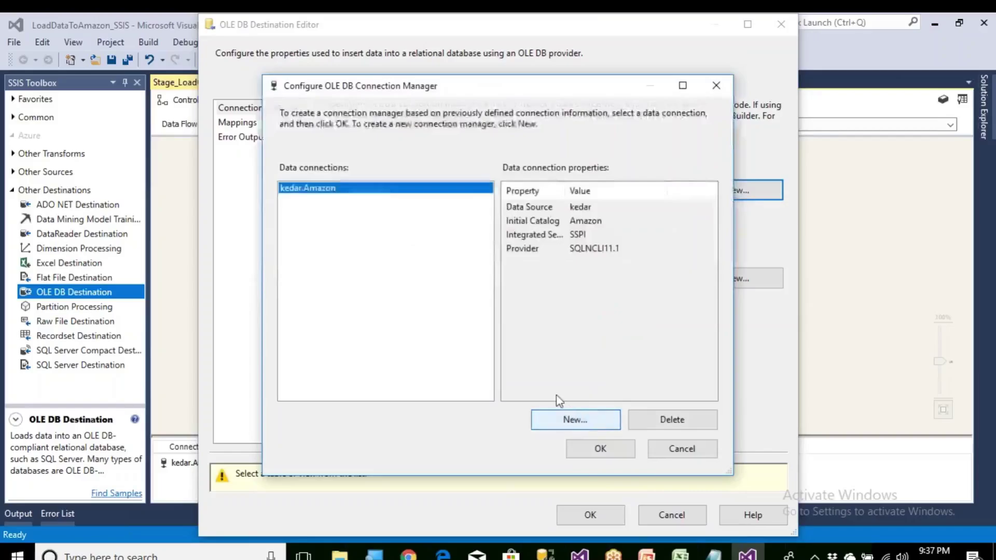
{"action": "type", "text": "kedar"}
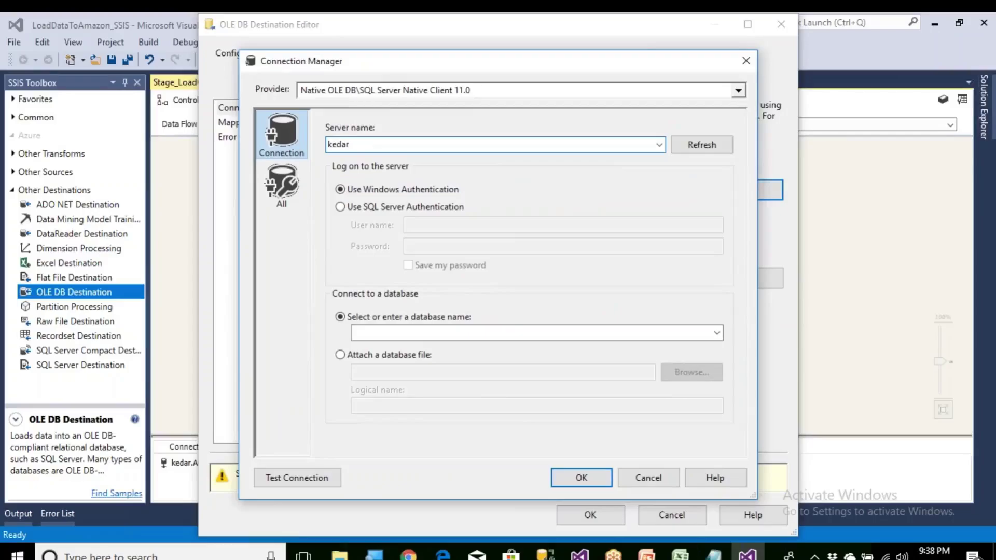
{"action": "left_click", "coordinate": [717, 333]}
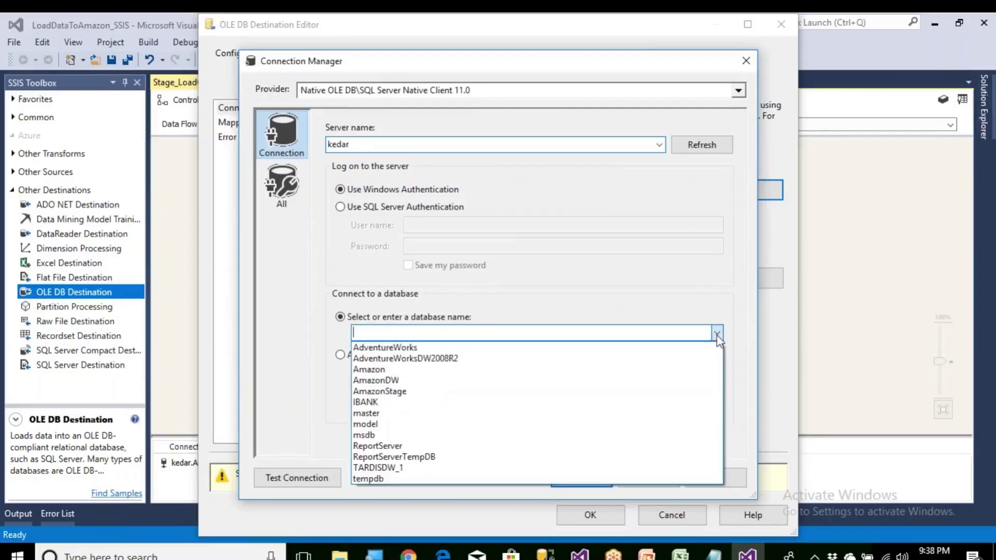
{"action": "left_click", "coordinate": [426, 392]}
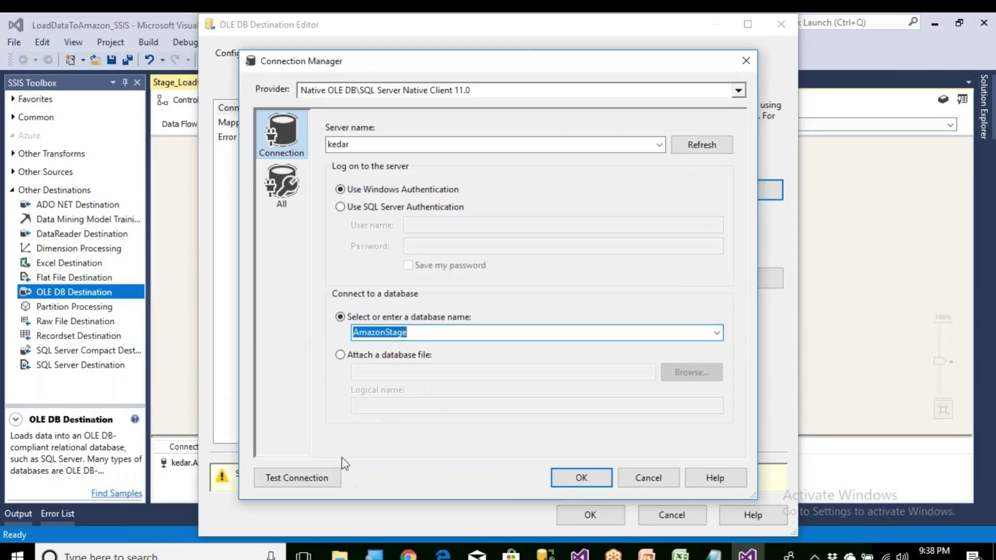
{"action": "left_click", "coordinate": [330, 477]}
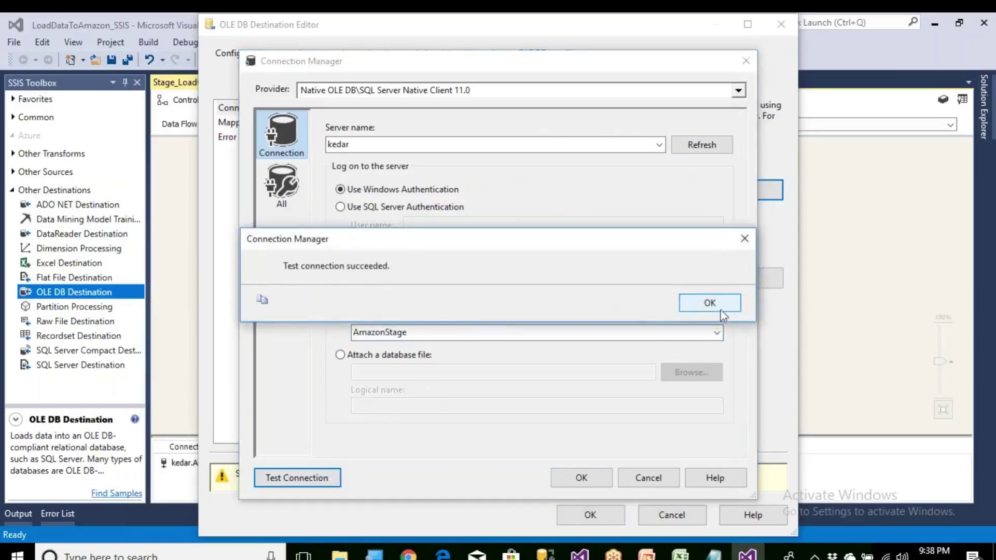
{"action": "left_click", "coordinate": [709, 302]}
{"action": "left_click", "coordinate": [582, 477]}
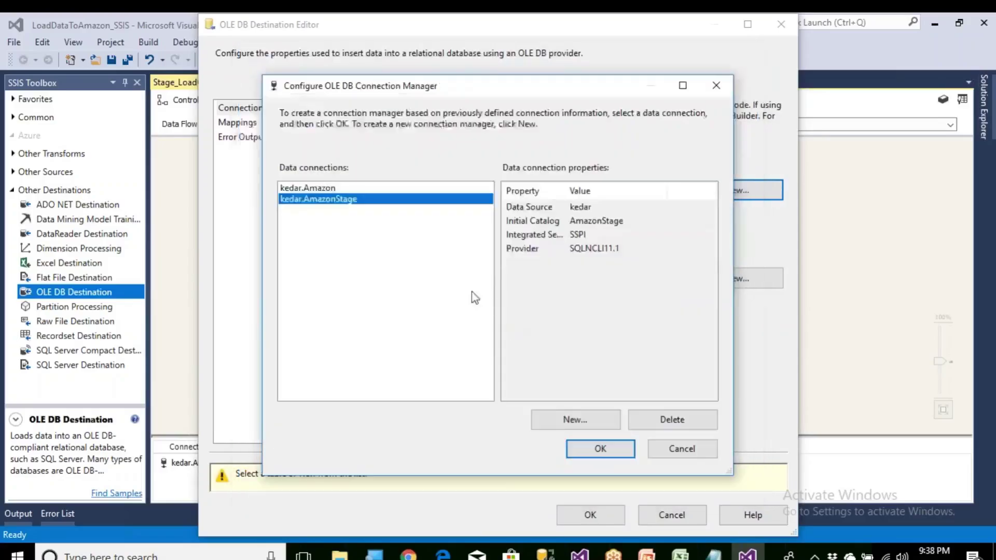
{"action": "left_click", "coordinate": [598, 447]}
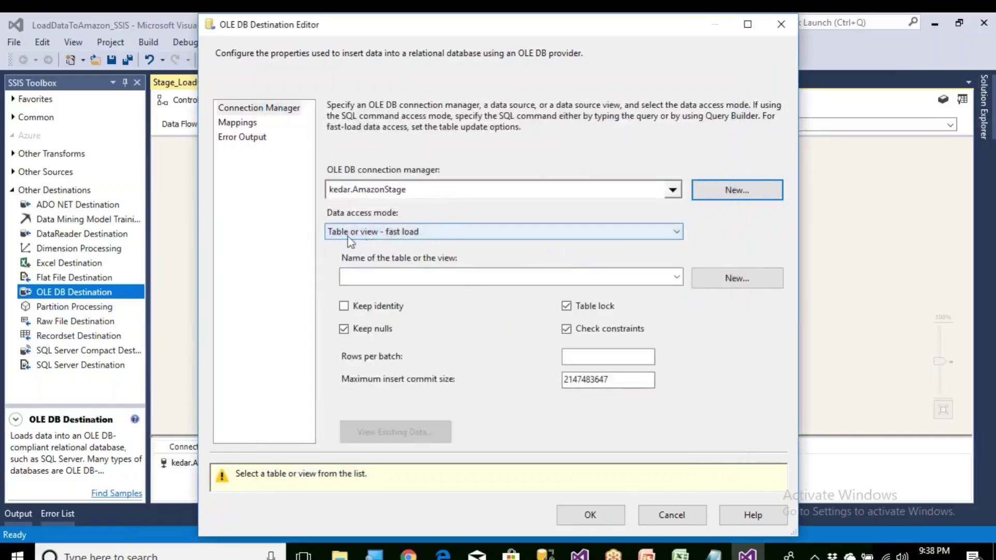
Step: Load the destination into [dbo].[StageCategoryMaster] with Table or view - fast load, accept the CategoryID and CategoryName mappings, and save the package
{"action": "left_click", "coordinate": [436, 233]}
{"action": "left_click", "coordinate": [447, 255]}
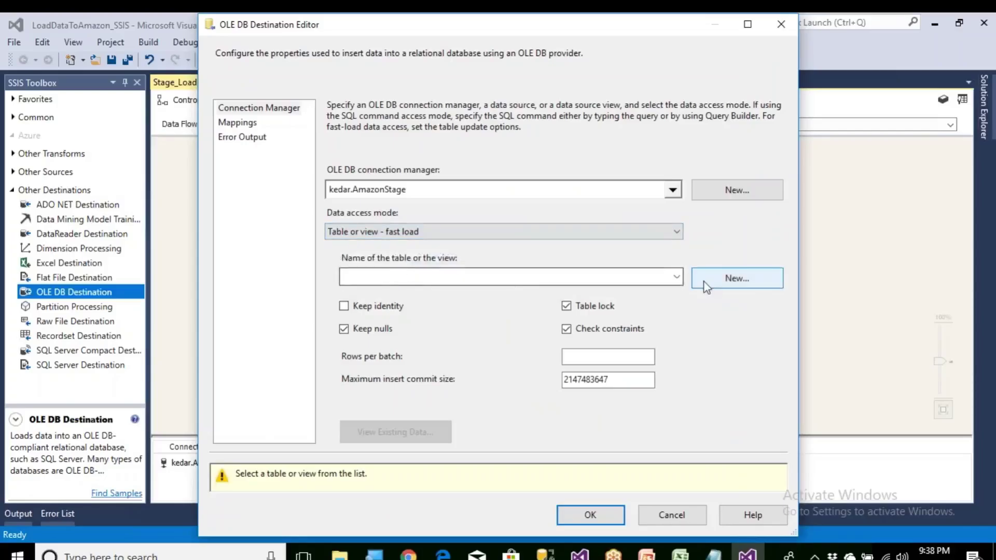
{"action": "left_click", "coordinate": [675, 278]}
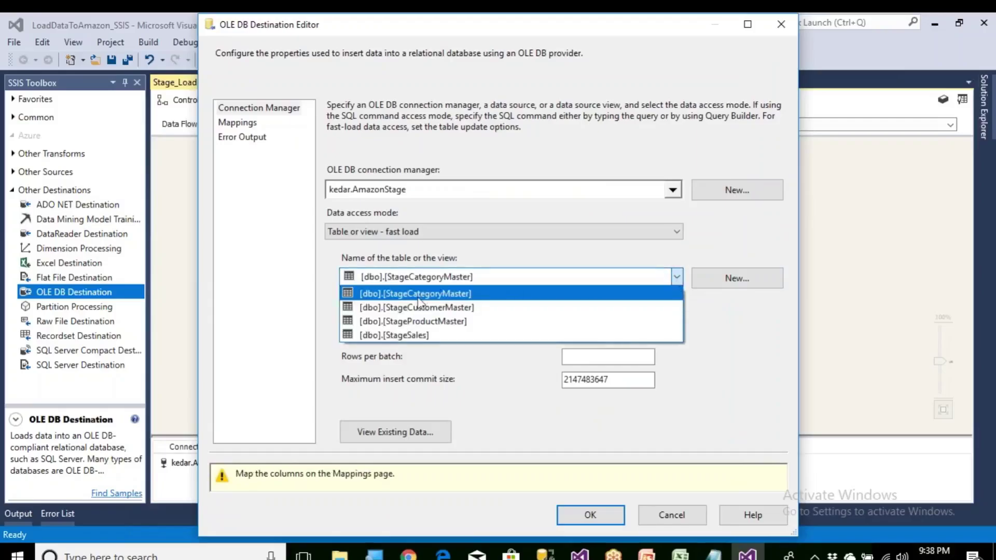
{"action": "left_click", "coordinate": [416, 293]}
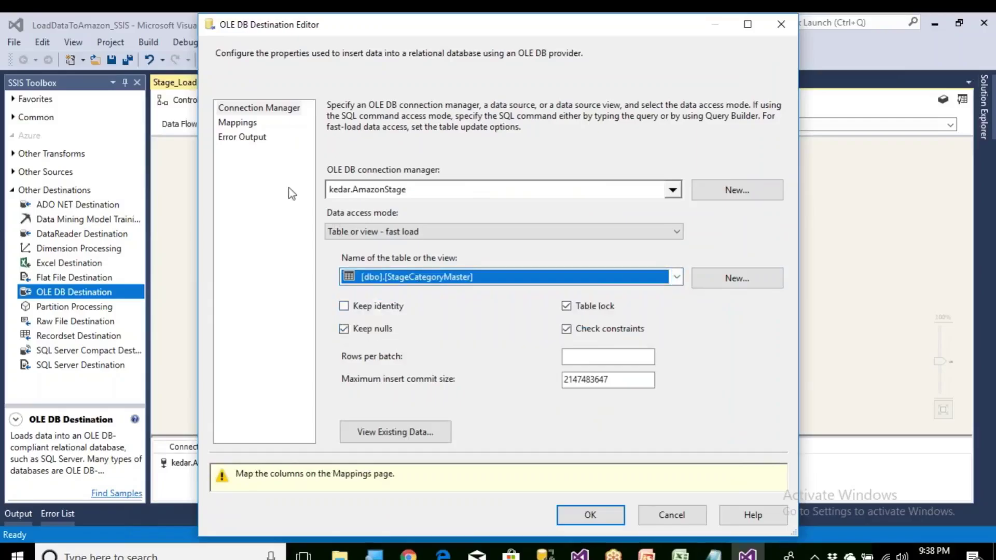
{"action": "left_click", "coordinate": [254, 126]}
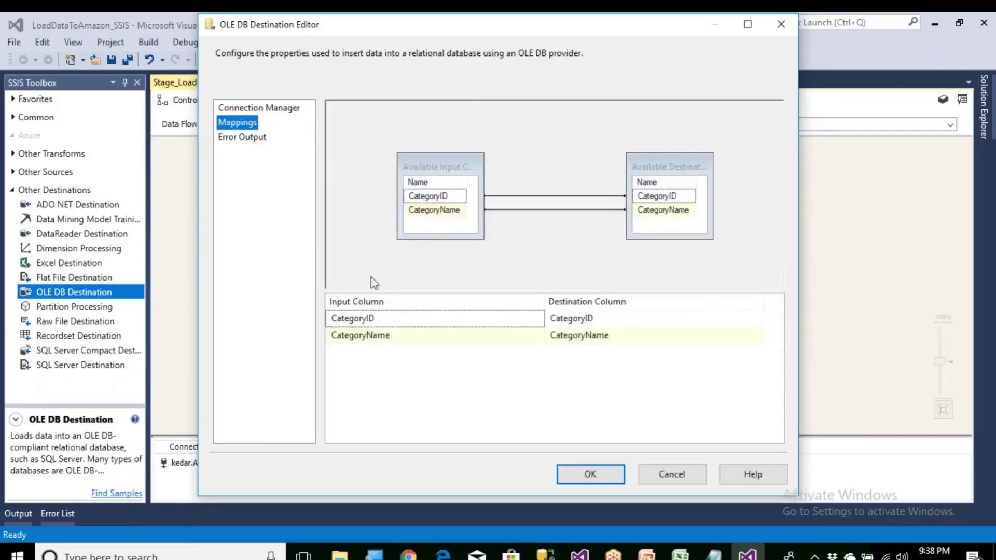
{"action": "left_click", "coordinate": [617, 475]}
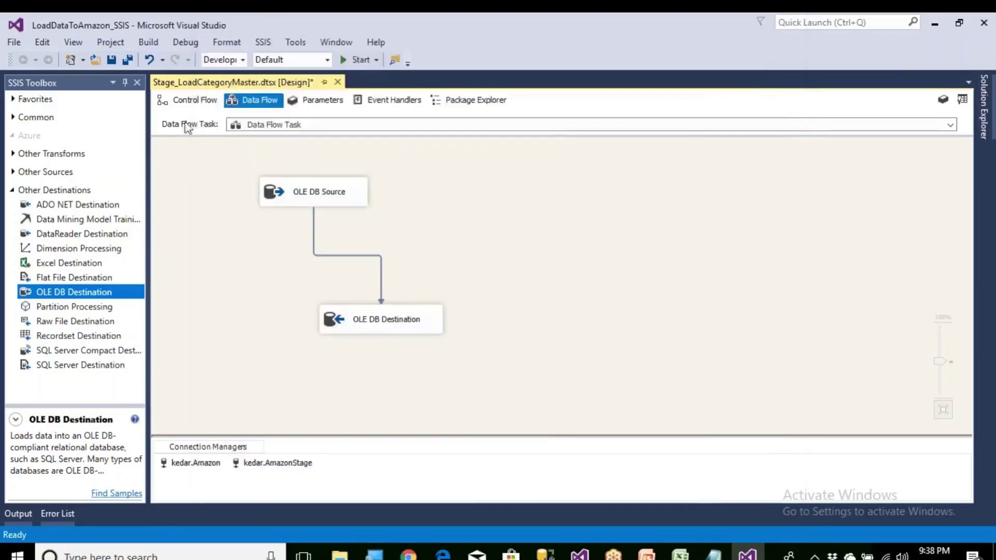
{"action": "left_click", "coordinate": [111, 59]}
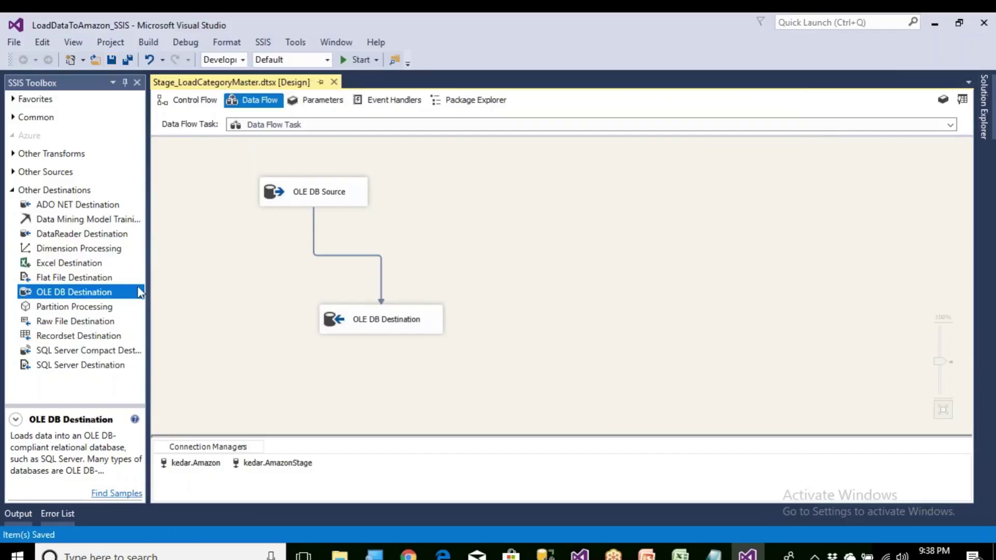
Step: Rename the kedar.Amazon connection manager to Source_Amazon
{"action": "left_click", "coordinate": [191, 470]}
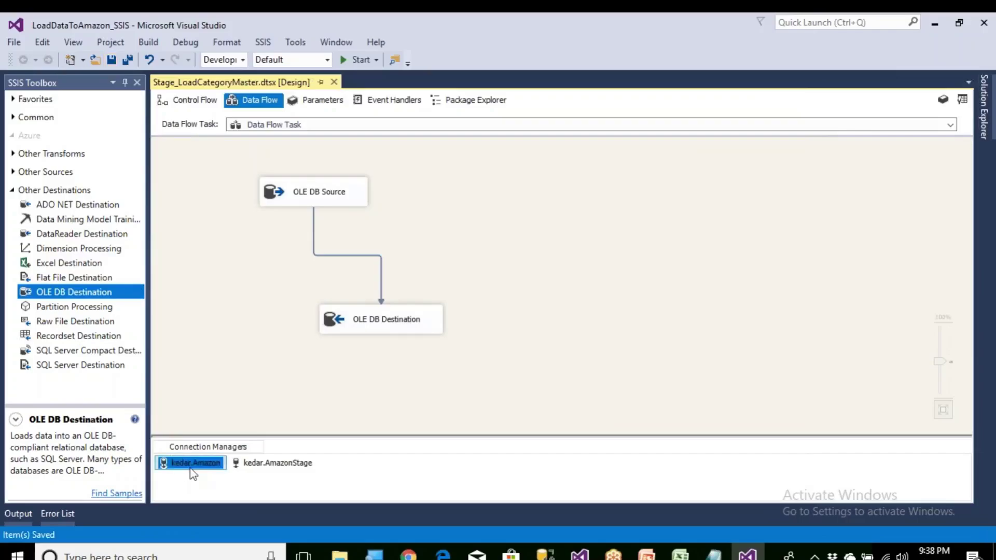
{"action": "left_click", "coordinate": [271, 471]}
{"action": "left_click", "coordinate": [204, 466]}
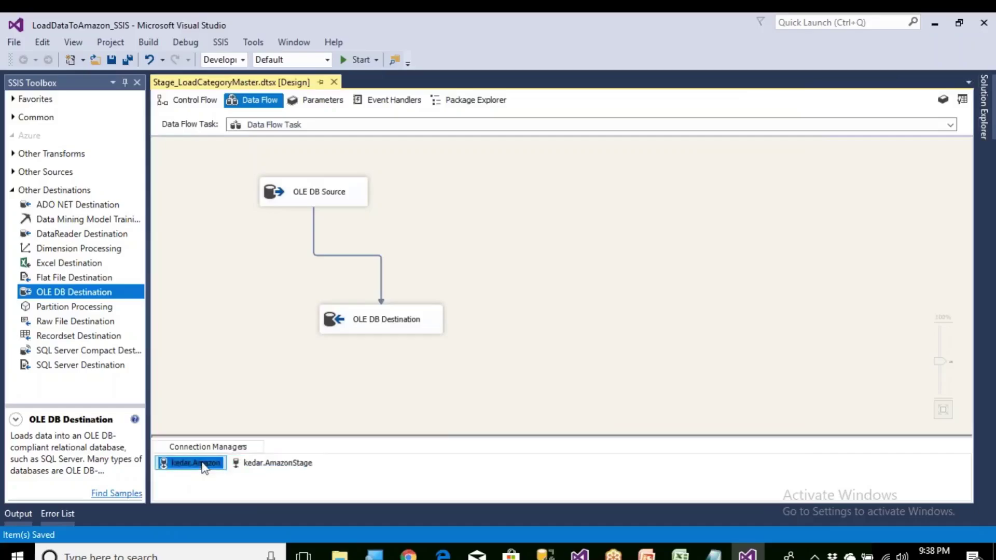
{"action": "right_click", "coordinate": [204, 468]}
{"action": "left_click", "coordinate": [242, 431]}
{"action": "key", "text": "Home"}
{"action": "key", "text": "Delete"}
{"action": "key", "text": "Delete"}
{"action": "key", "text": "Delete"}
{"action": "key", "text": "Delete"}
{"action": "key", "text": "Delete"}
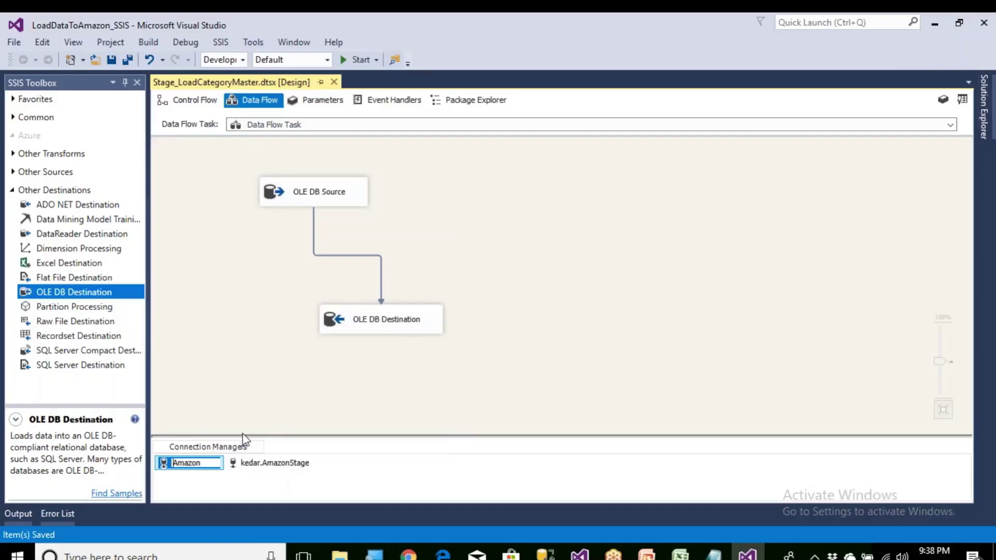
{"action": "type", "text": "ce"}
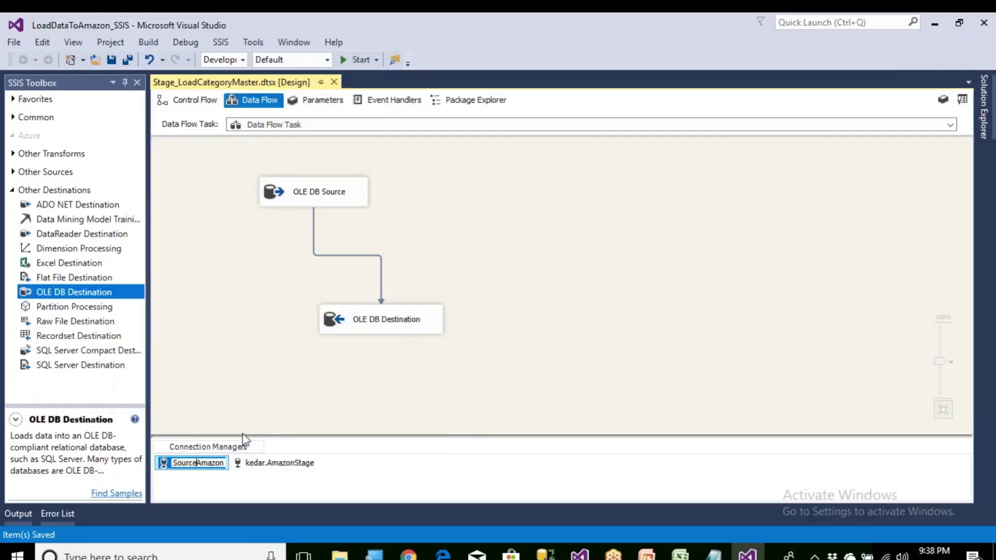
Step: Rename the kedar.AmazonStage connection manager to Dest_AmazonStage
{"action": "left_click", "coordinate": [275, 470]}
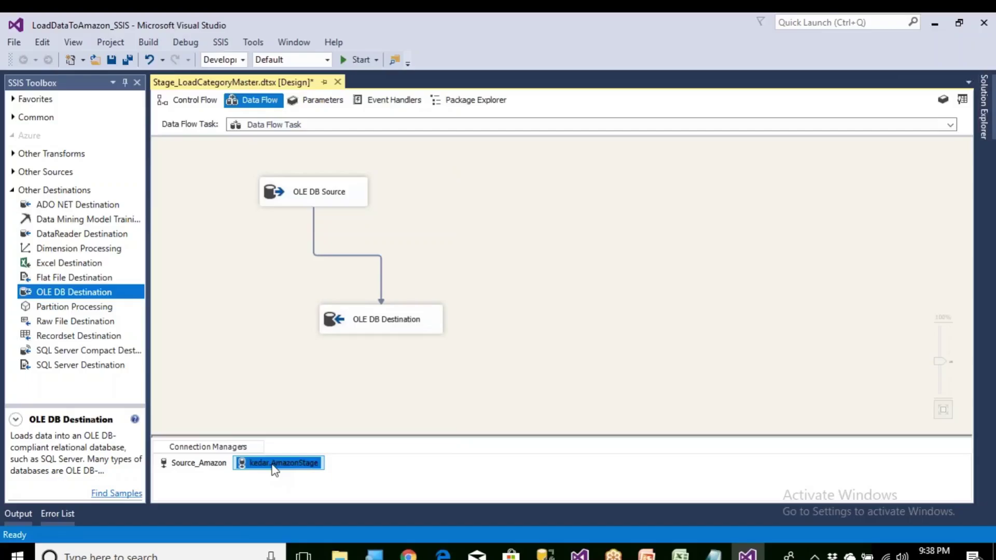
{"action": "key", "text": "Home"}
{"action": "key", "text": "Delete"}
{"action": "key", "text": "Delete"}
{"action": "key", "text": "Delete"}
{"action": "key", "text": "Delete"}
{"action": "key", "text": "Delete"}
{"action": "key", "text": "Delete"}
{"action": "type", "text": "Dets"}
{"action": "key", "text": "BackSpace"}
{"action": "key", "text": "BackSpace"}
{"action": "type", "text": "st_"}
{"action": "left_click", "coordinate": [209, 381]}
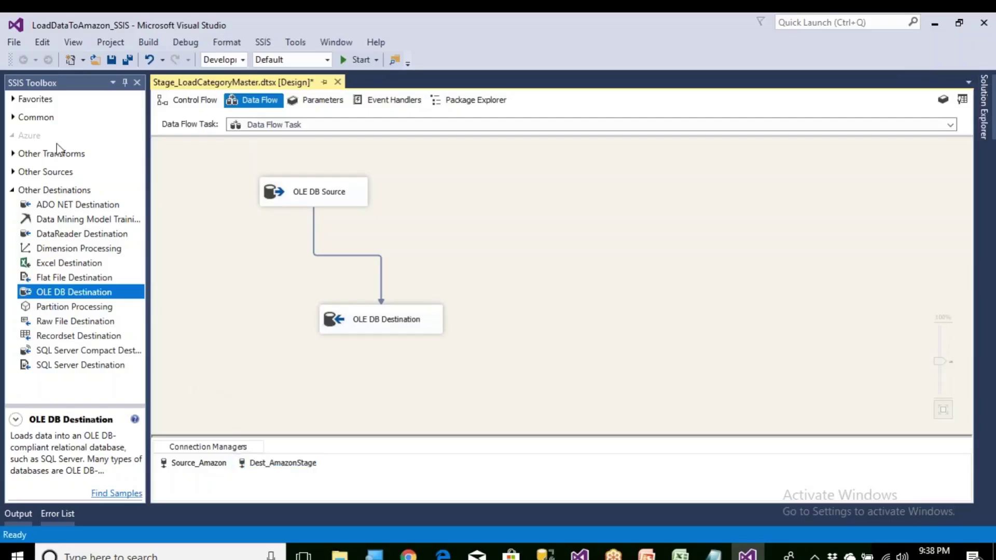
Step: Save and execute the Stage_LoadCategoryMaster package, and return it to design mode once the run ends
{"action": "left_click", "coordinate": [110, 60]}
{"action": "left_click", "coordinate": [358, 60]}
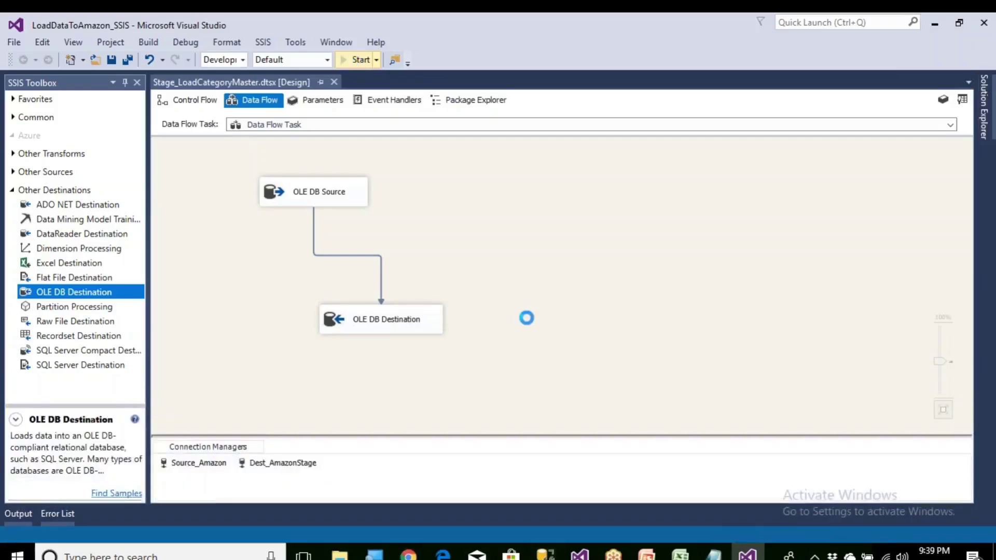
{"action": "mouse_move", "coordinate": [647, 554]}
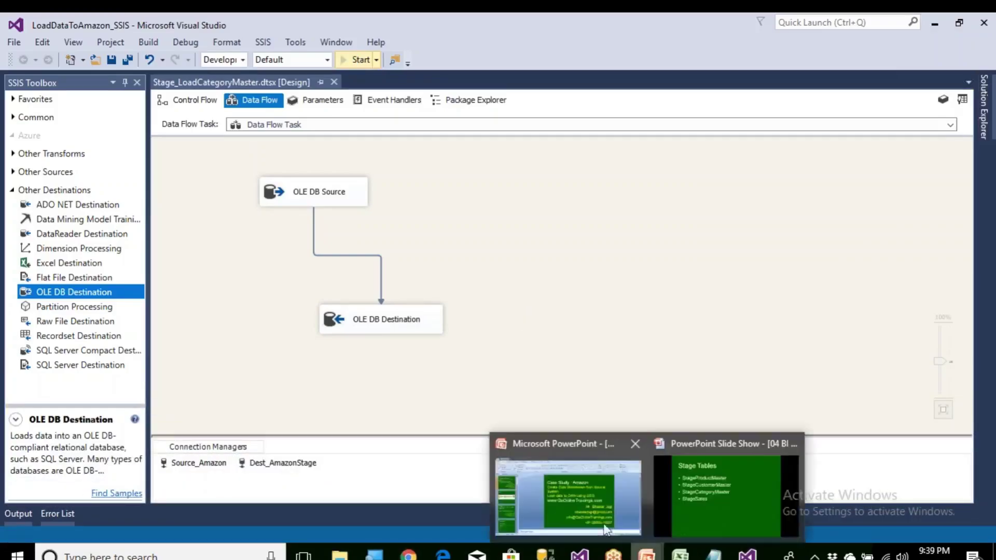
{"action": "left_click", "coordinate": [699, 503]}
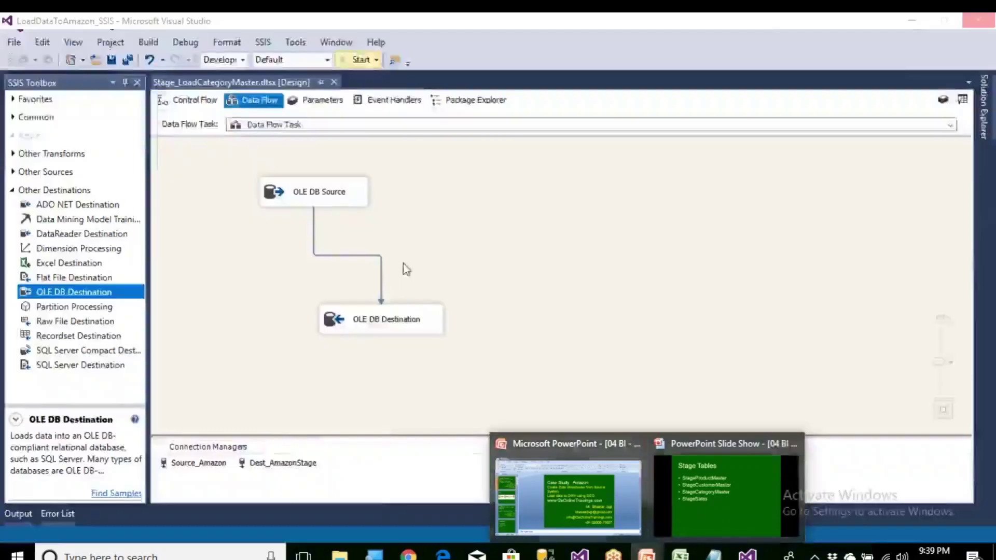
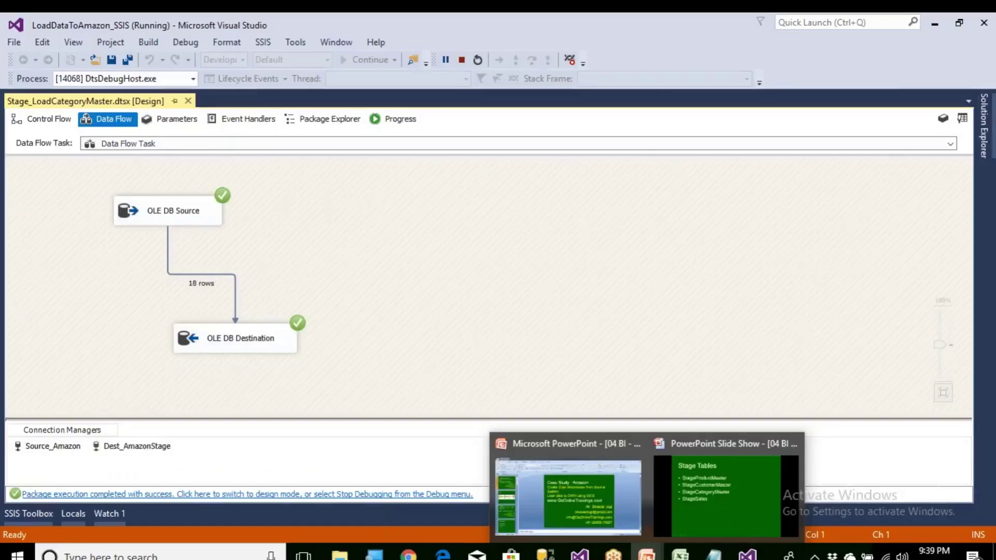
{"action": "left_click", "coordinate": [358, 495]}
Step: Switch to SQL Server Management Studio, query all rows of StageCategoryMaster in AmazonStage, and compare them with the CategoryMaster results from Amazon
{"action": "left_click", "coordinate": [545, 555]}
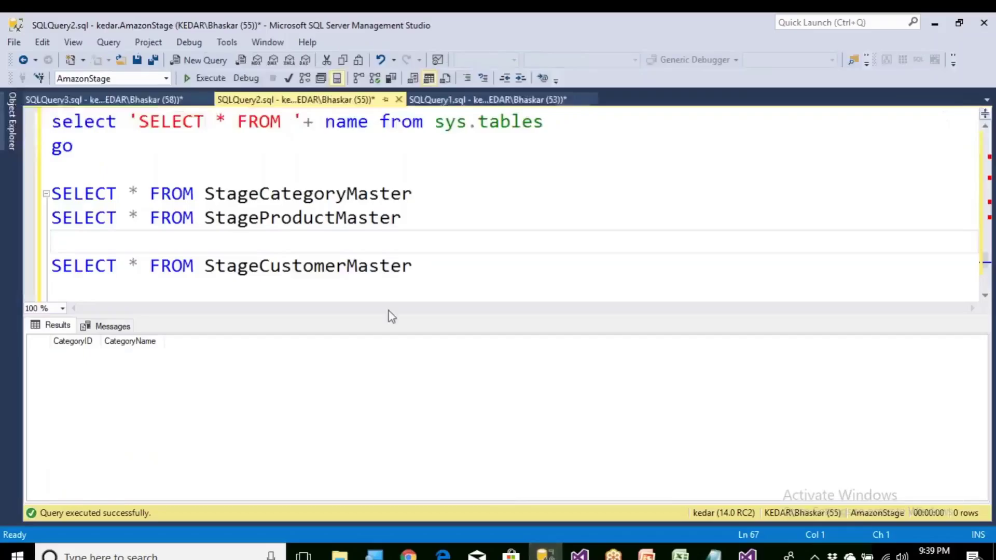
{"action": "left_click_drag", "start_coordinate": [436, 195], "coordinate": [50, 194]}
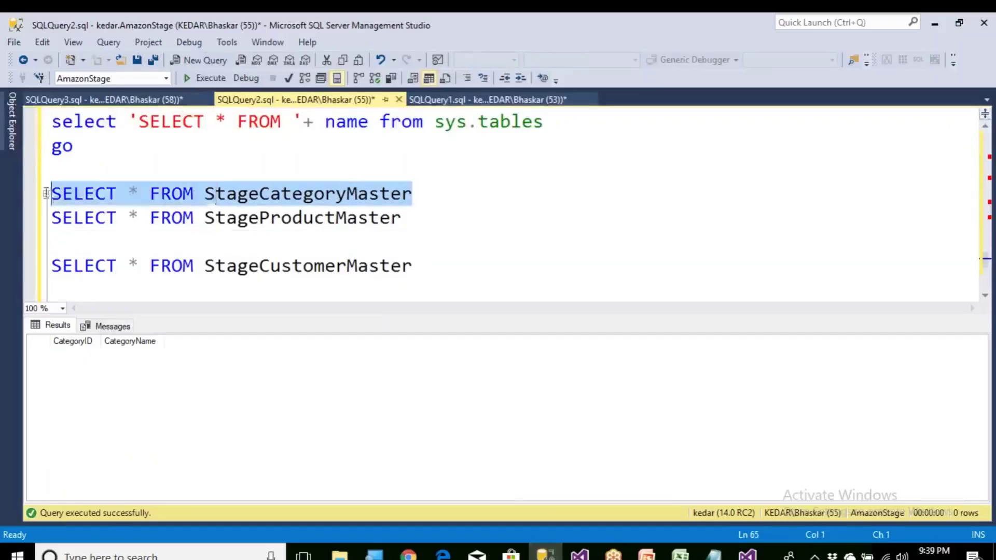
{"action": "left_click", "coordinate": [195, 82]}
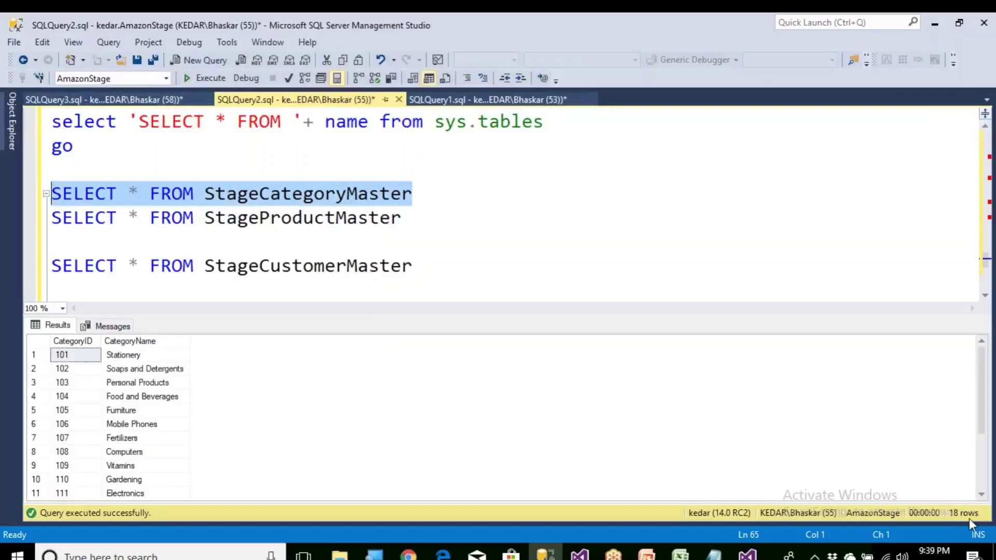
{"action": "left_click", "coordinate": [487, 100]}
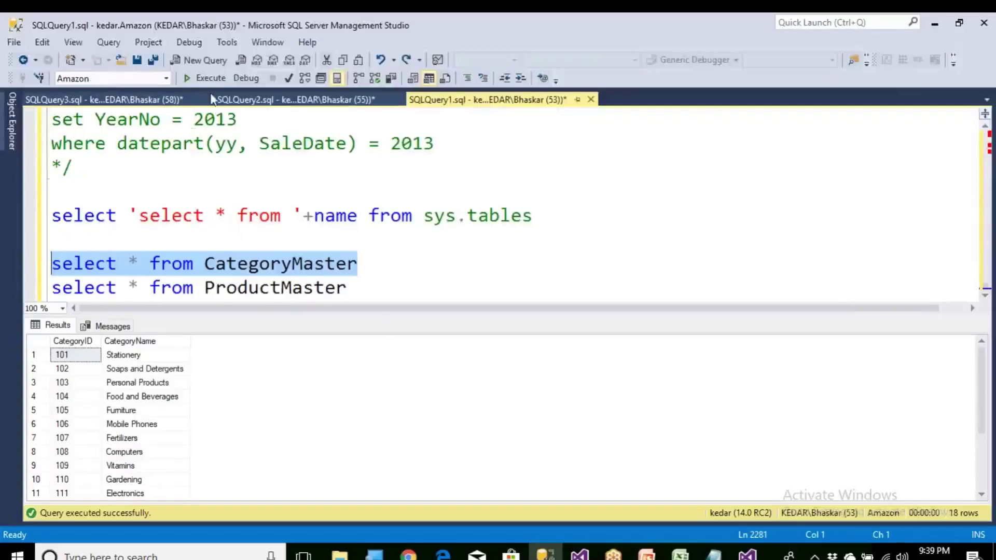
Step: Rerun the CategoryMaster query in the Amazon database
{"action": "scroll", "coordinate": [413, 254], "scroll_direction": "up", "scroll_amount": 1}
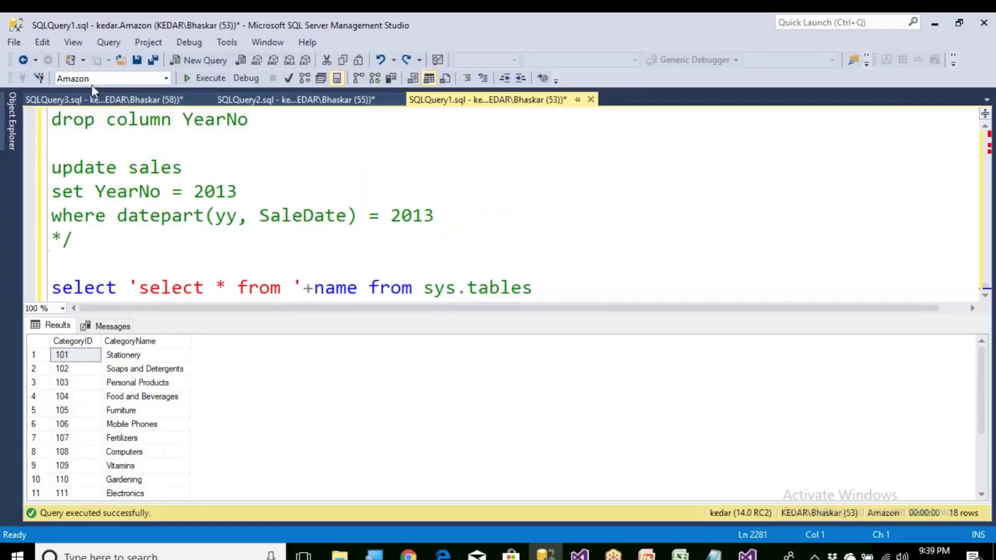
{"action": "scroll", "coordinate": [248, 214], "scroll_direction": "down", "scroll_amount": 1}
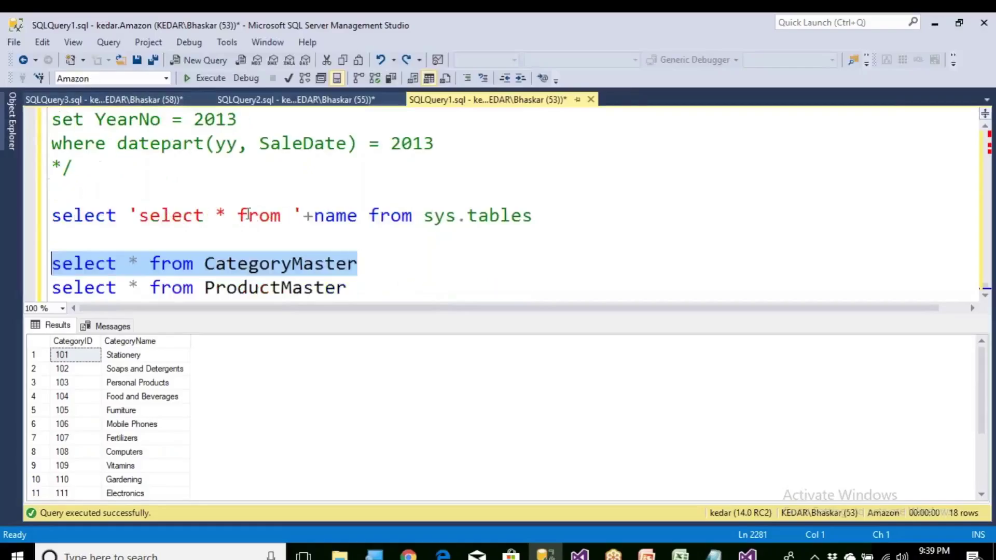
{"action": "left_click", "coordinate": [207, 78]}
Step: Switch to Visual Studio, execute the Stage_LoadCategoryMaster package a second time, and return it to design mode
{"action": "left_click", "coordinate": [748, 554]}
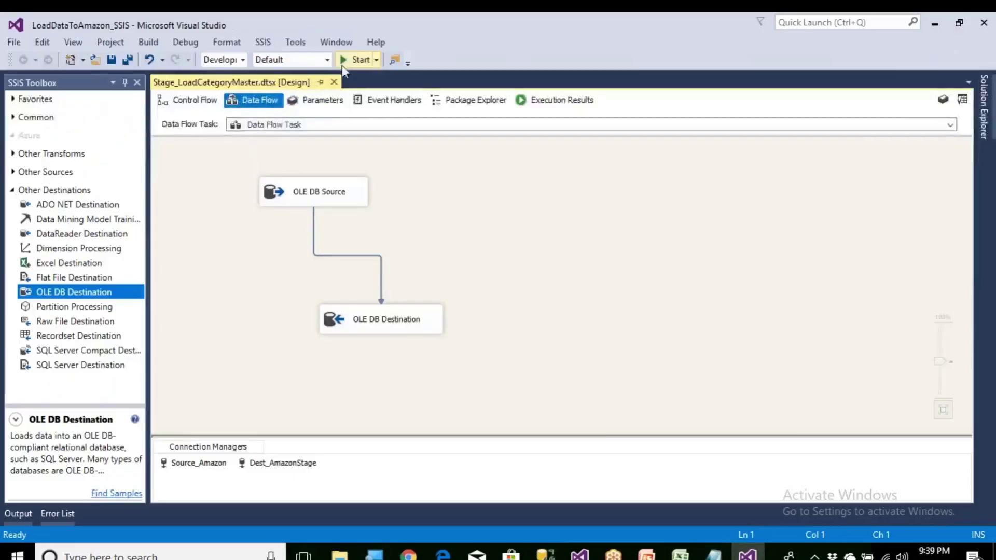
{"action": "left_click", "coordinate": [356, 59]}
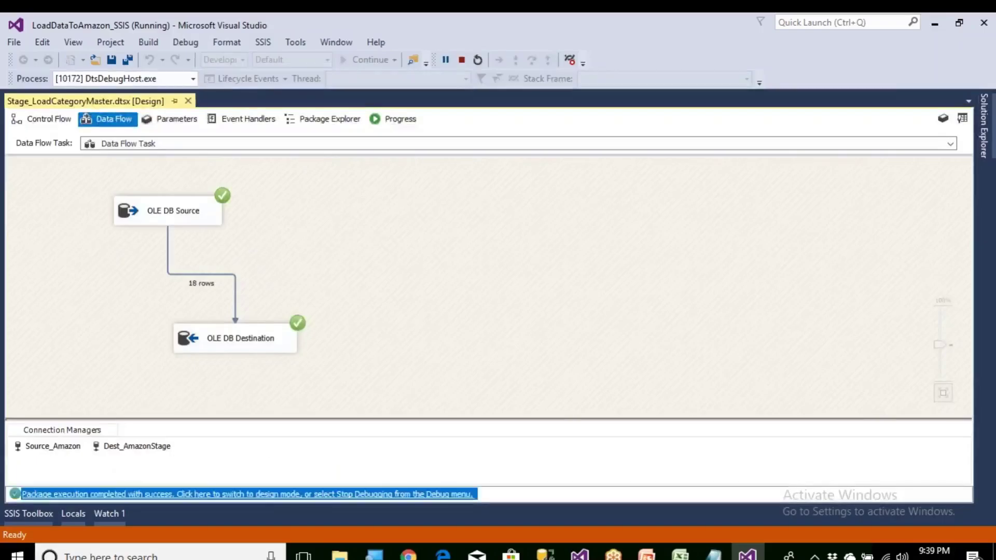
{"action": "left_click", "coordinate": [246, 493]}
Step: Switch to SQL Server Management Studio, requery StageCategoryMaster in AmazonStage, and examine its category rows through to the last one
{"action": "left_click", "coordinate": [545, 553]}
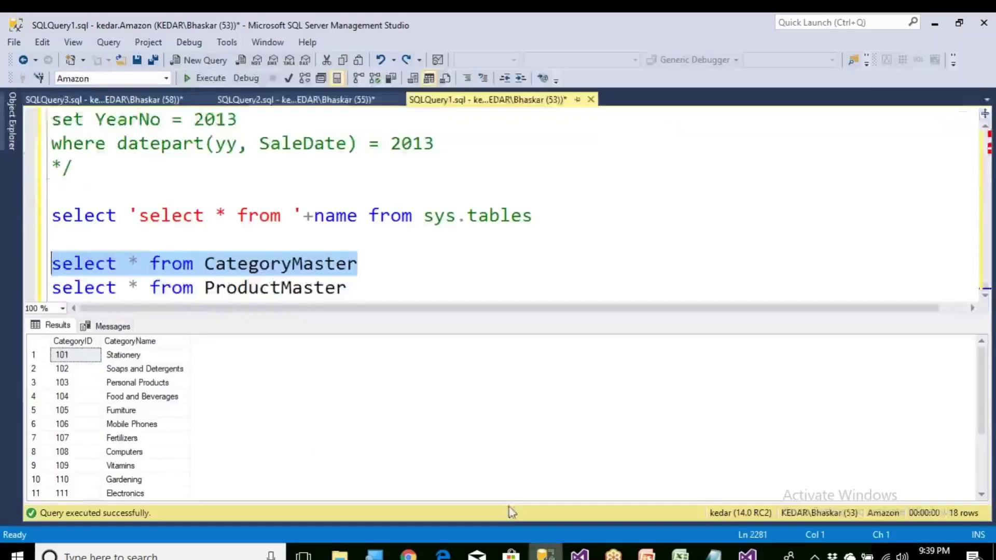
{"action": "left_click", "coordinate": [268, 100]}
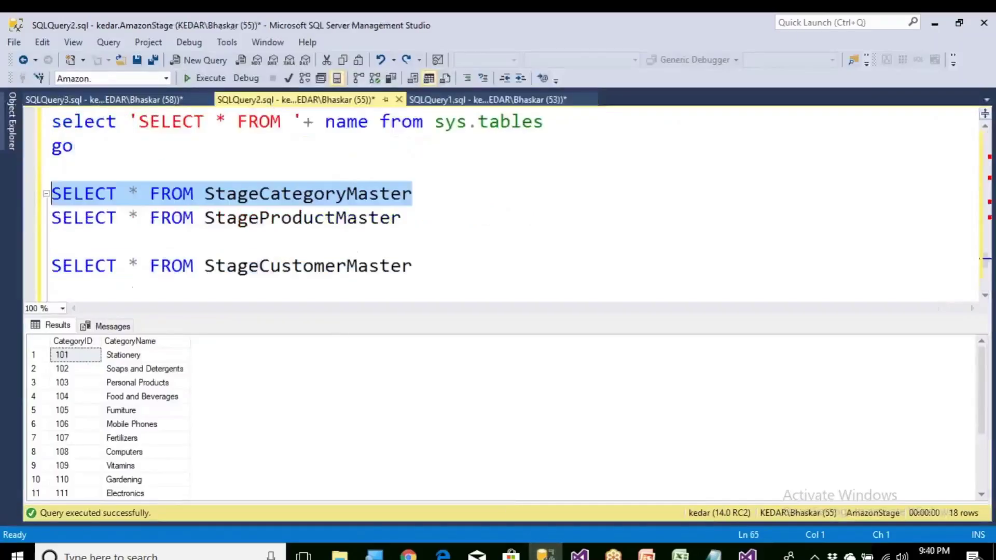
{"action": "left_click", "coordinate": [206, 78]}
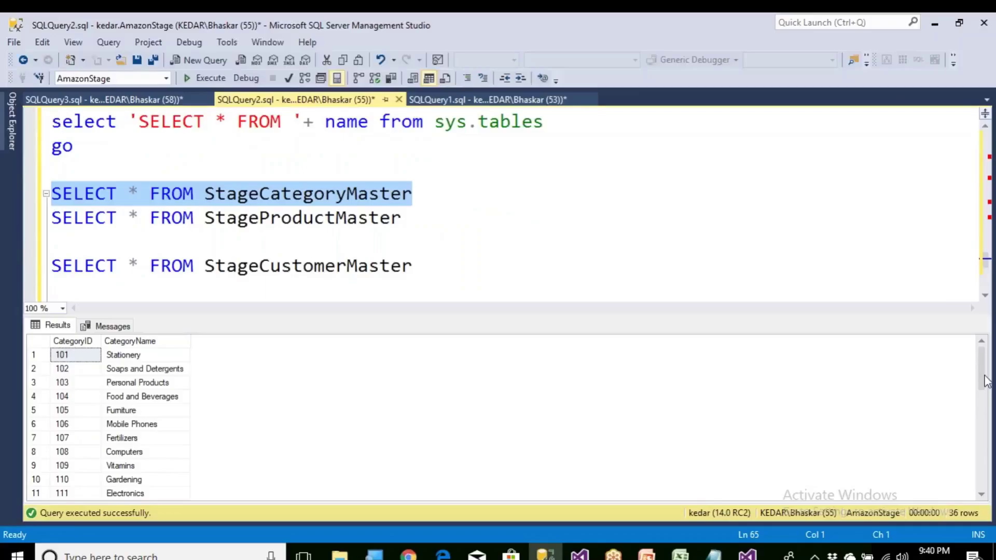
{"action": "mouse_move", "coordinate": [985, 383]}
{"action": "left_mouse_down"}
{"action": "mouse_move", "coordinate": [985, 478]}
{"action": "mouse_move", "coordinate": [986, 367]}
{"action": "left_mouse_up"}
{"action": "left_click", "coordinate": [83, 371]}
{"action": "scroll", "coordinate": [84, 410], "scroll_direction": "down", "scroll_amount": 8}
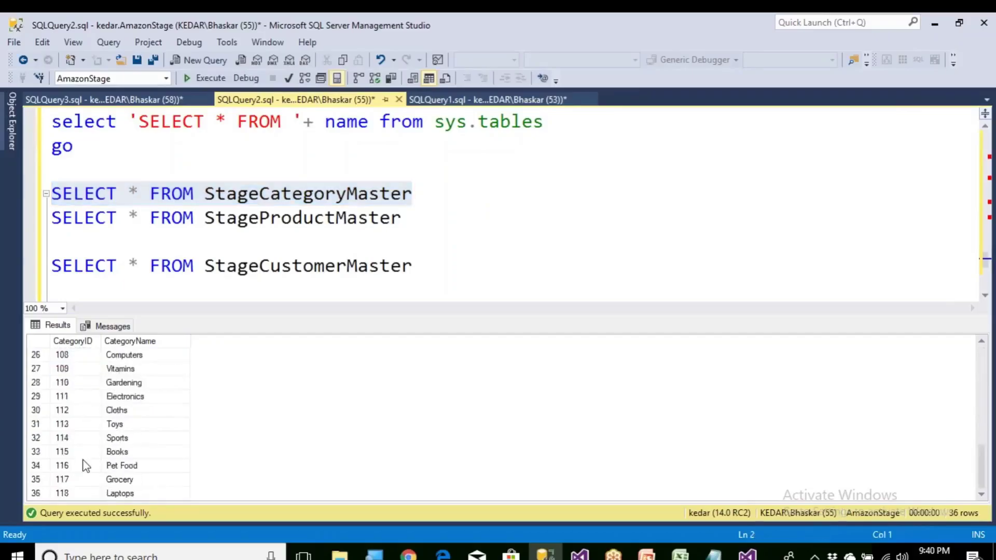
{"action": "scroll", "coordinate": [86, 465], "scroll_direction": "up", "scroll_amount": 8}
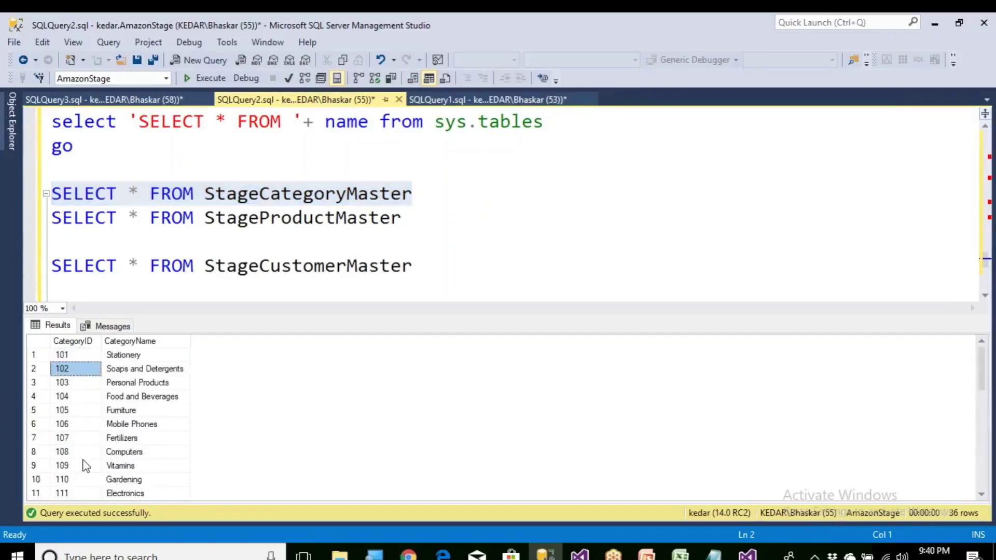
{"action": "scroll", "coordinate": [86, 465], "scroll_direction": "down", "scroll_amount": 6}
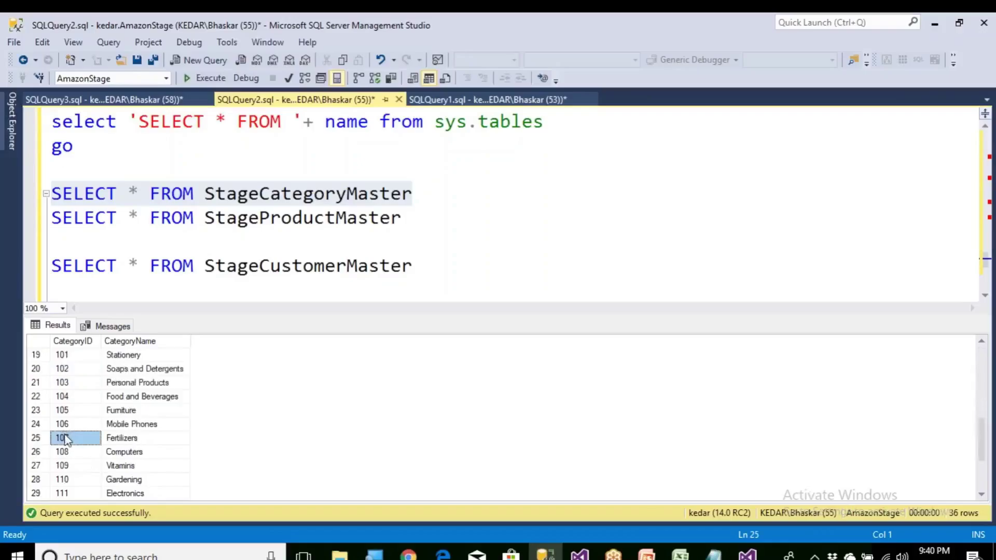
{"action": "scroll", "coordinate": [65, 440], "scroll_direction": "down", "scroll_amount": 3}
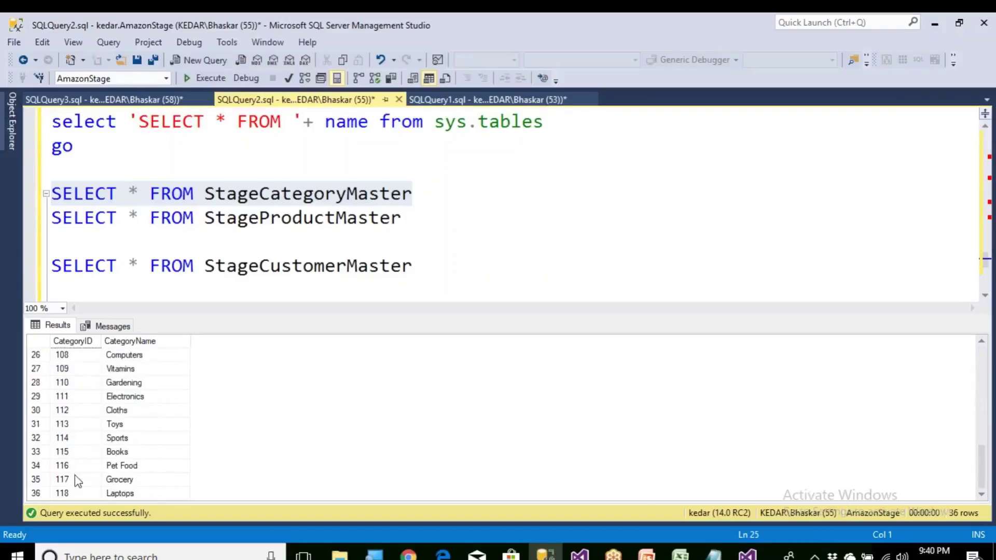
{"action": "left_click", "coordinate": [36, 494]}
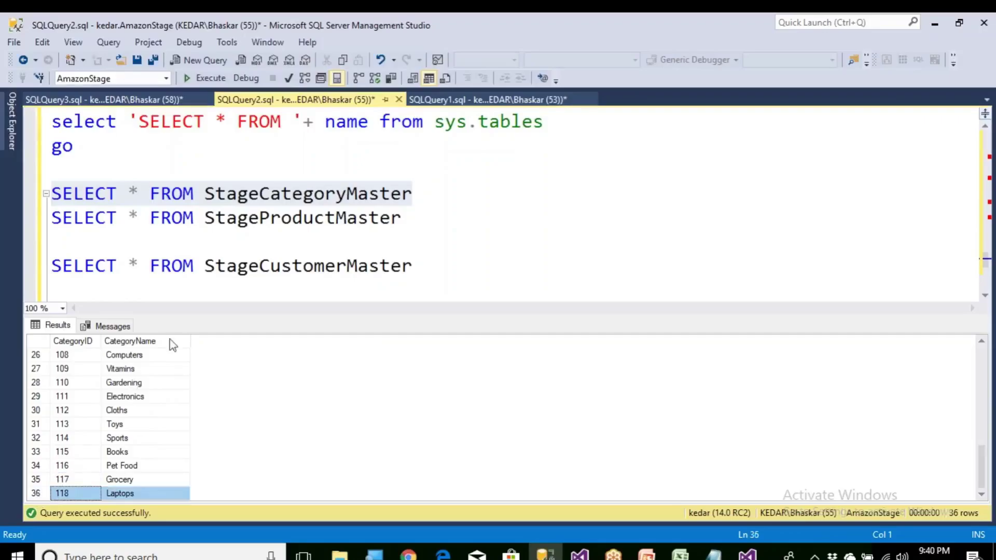
Step: Add the statement "Truncate Table StageCategoryMaster" above the StageCategoryMaster select query
{"action": "left_click", "coordinate": [406, 233]}
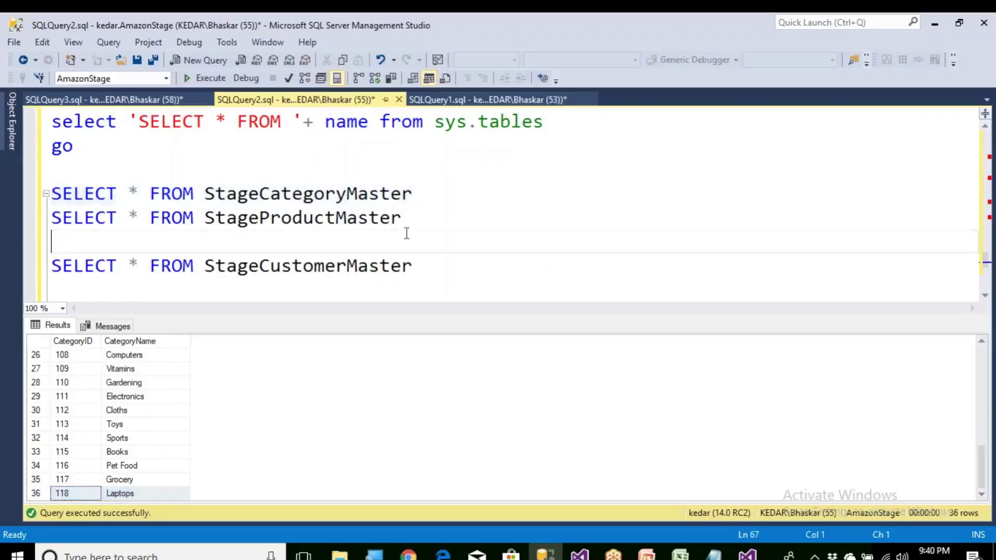
{"action": "left_click", "coordinate": [166, 160]}
{"action": "key", "text": "Return"}
{"action": "key", "text": "Return"}
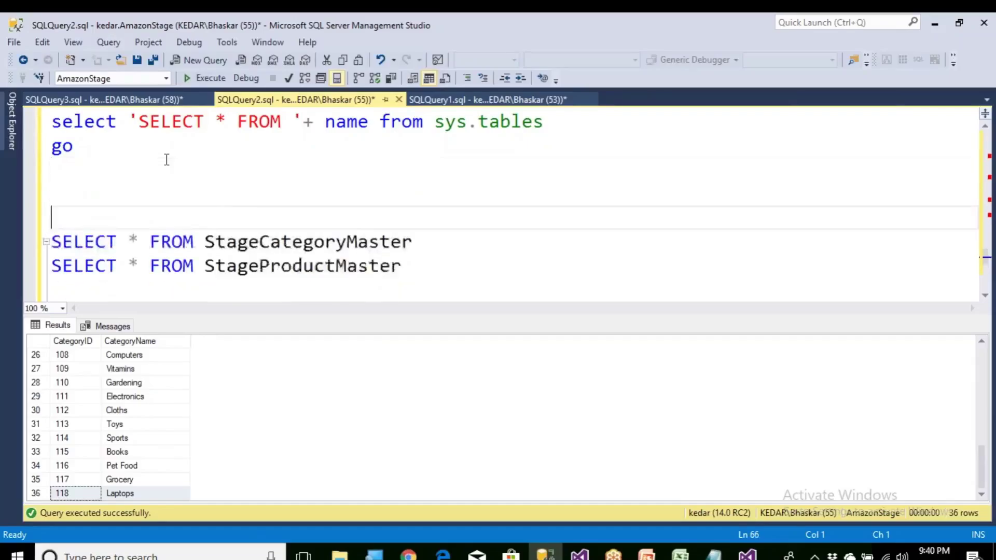
{"action": "key", "text": "Up"}
{"action": "type", "text": "Tr"}
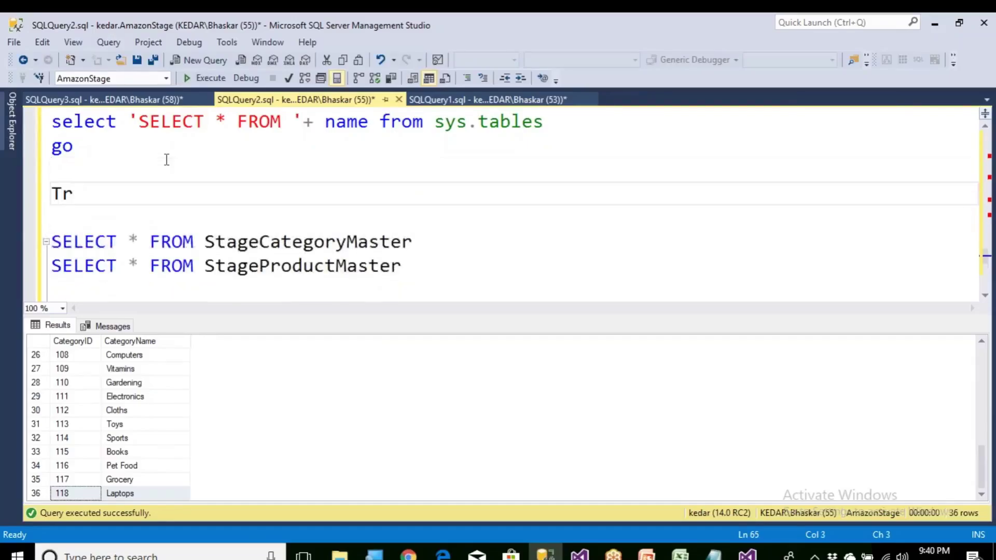
{"action": "type", "text": "uncate Ta"}
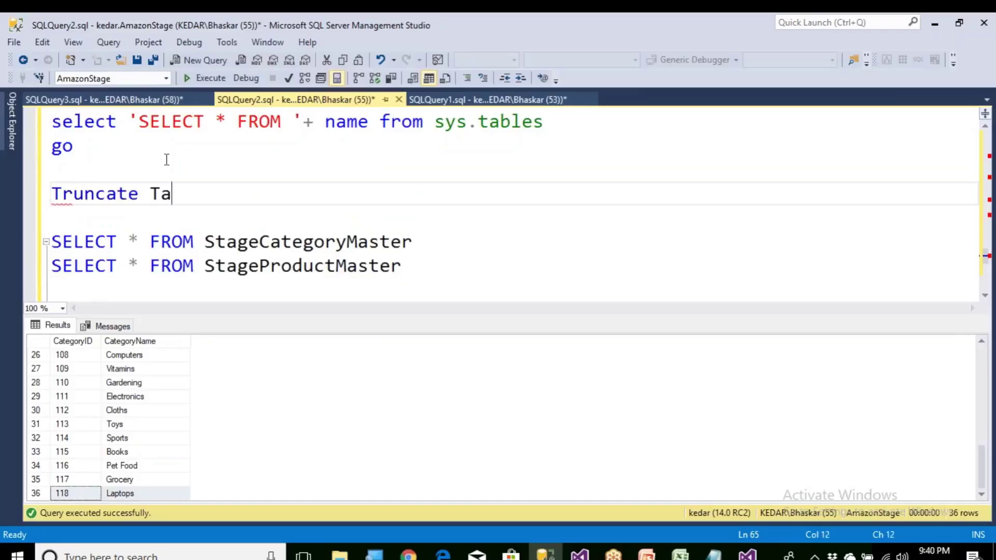
{"action": "type", "text": "ble"}
{"action": "left_click", "coordinate": [276, 242]}
{"action": "double_click", "coordinate": [277, 248]}
{"action": "key", "text": "ctrl+c"}
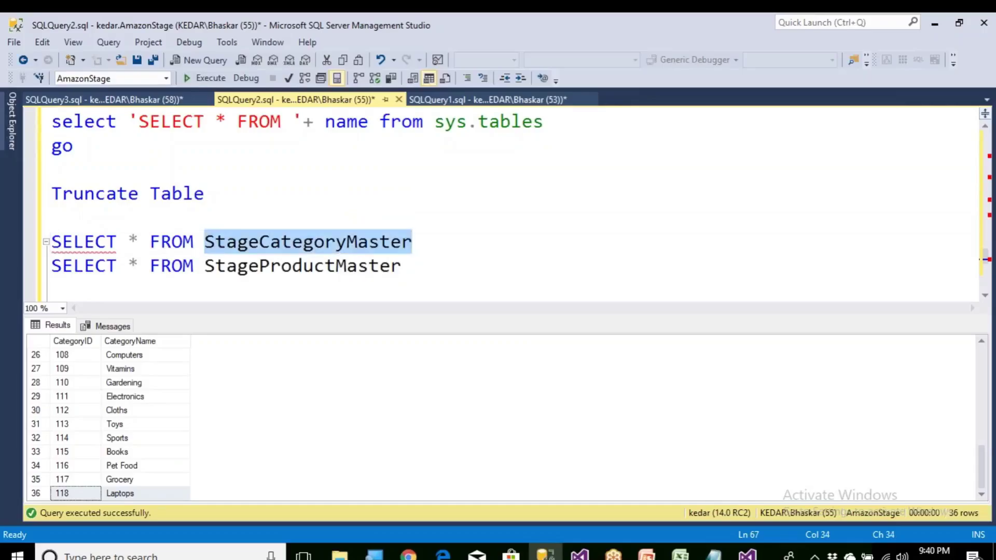
{"action": "left_click", "coordinate": [258, 200]}
{"action": "key", "text": "ctrl+v"}
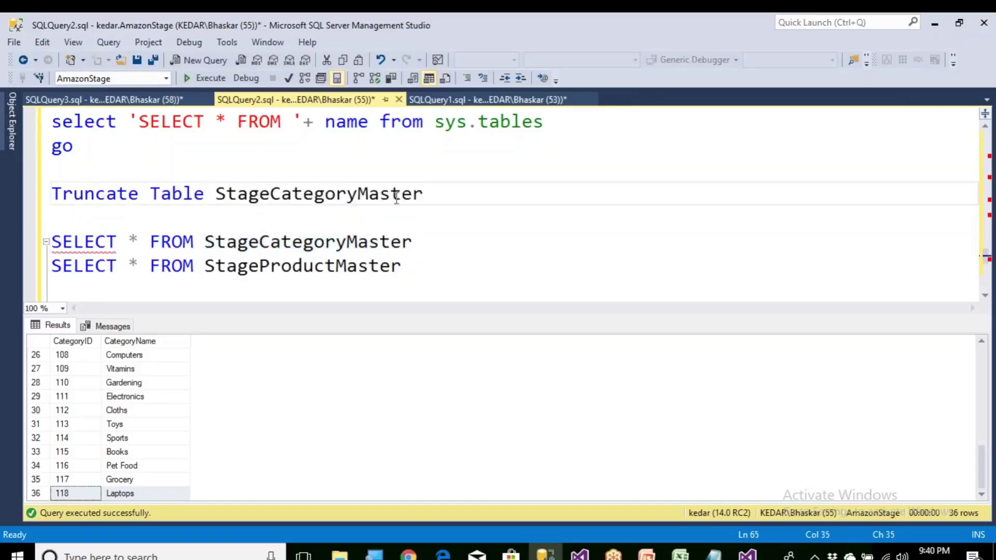
Step: Execute the truncate statement for StageCategoryMaster, and query the table again to check its contents
{"action": "left_click_drag", "start_coordinate": [443, 191], "coordinate": [50, 194]}
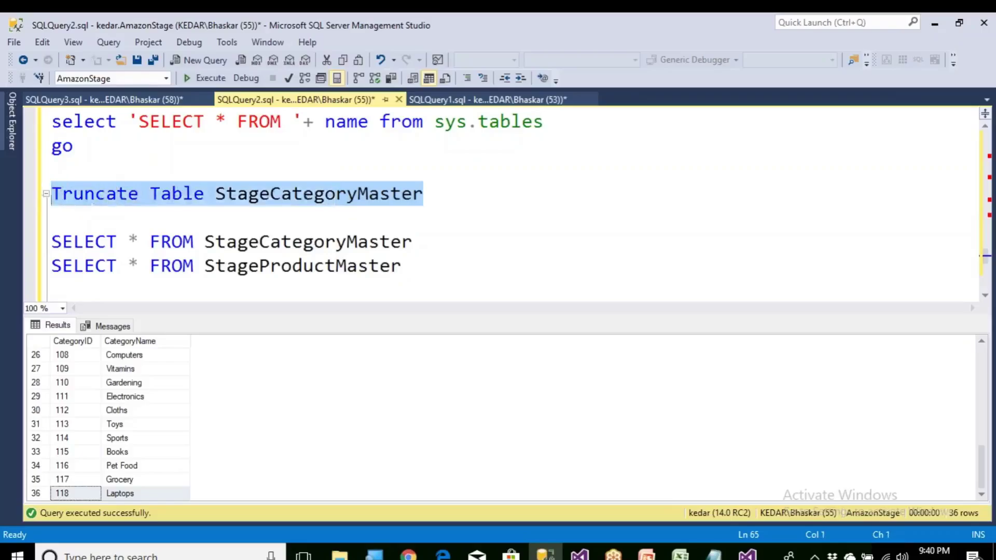
{"action": "left_click", "coordinate": [195, 82]}
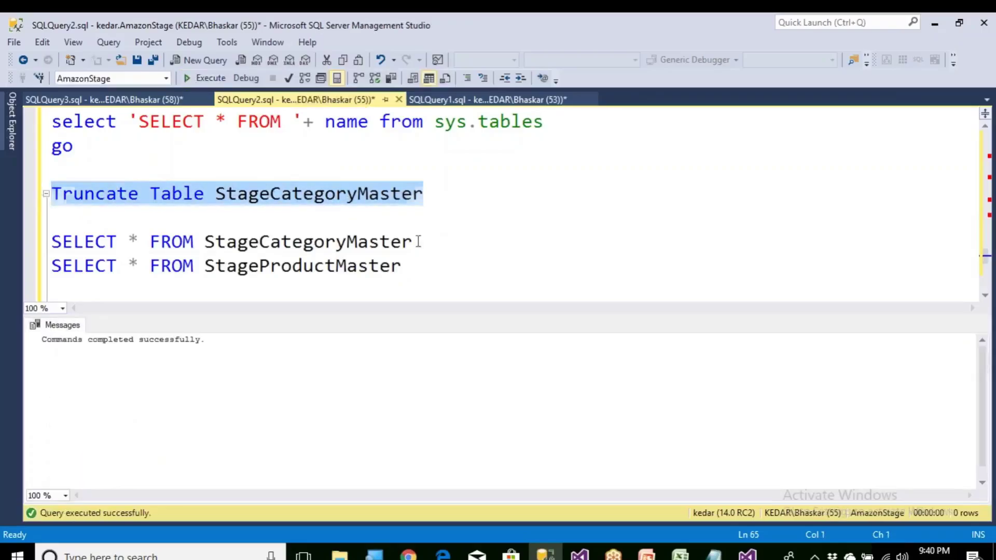
{"action": "left_click_drag", "start_coordinate": [413, 242], "coordinate": [51, 242]}
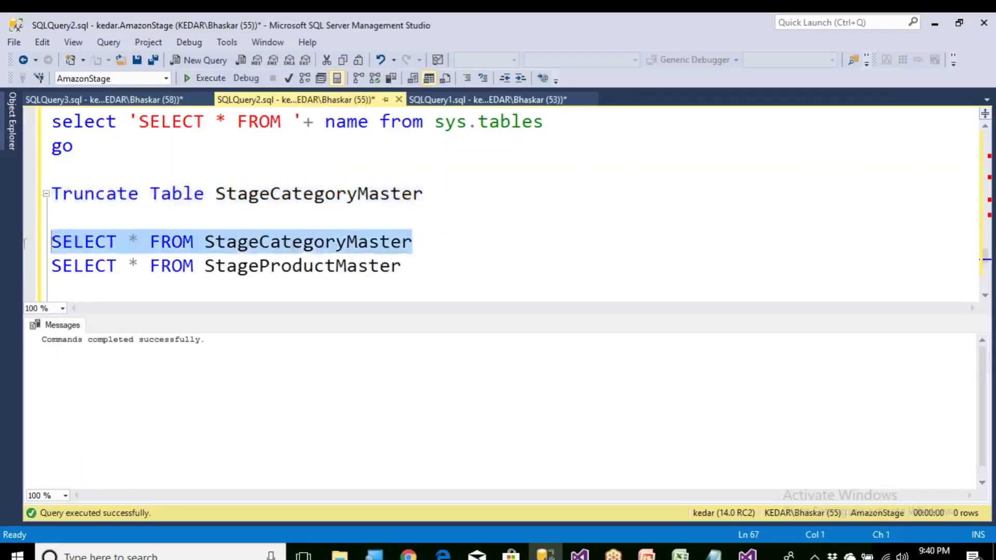
{"action": "left_click", "coordinate": [201, 81]}
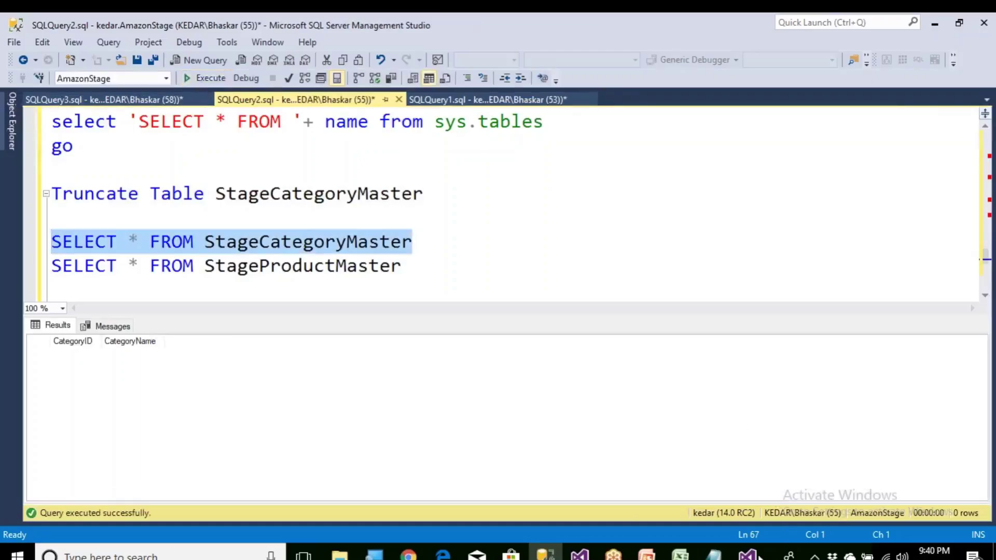
Step: Execute the Stage_LoadCategoryMaster package in Visual Studio, and requery StageCategoryMaster in SQL Server Management Studio to check the loaded rows
{"action": "left_click", "coordinate": [747, 554]}
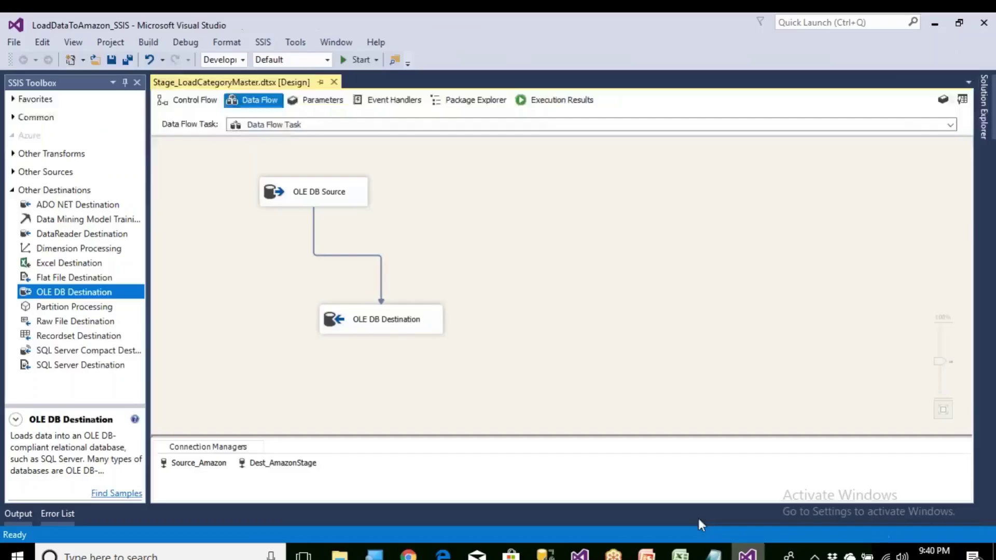
{"action": "left_click", "coordinate": [353, 59]}
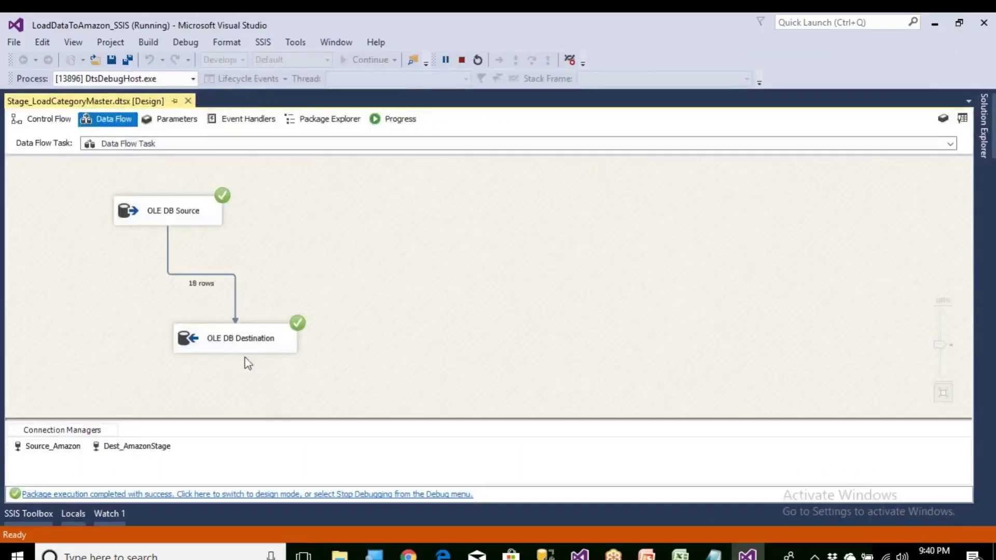
{"action": "key", "text": "alt+Tab"}
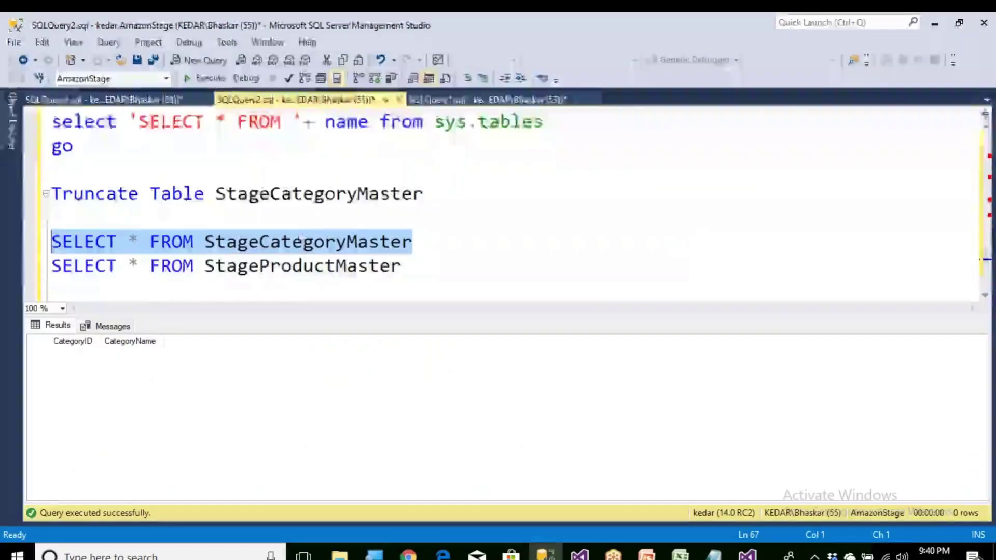
{"action": "left_click", "coordinate": [208, 78]}
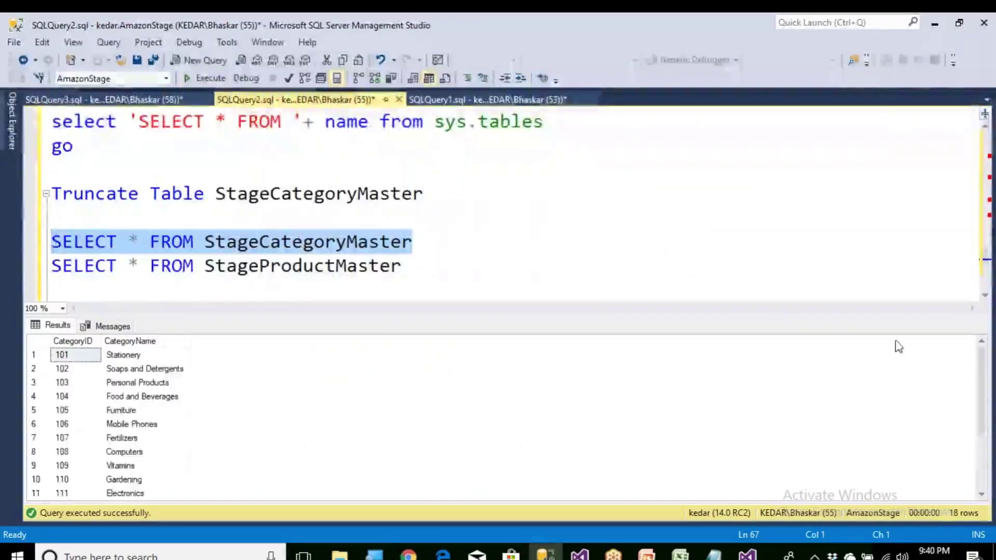
{"action": "left_click_drag", "start_coordinate": [981, 397], "coordinate": [981, 453]}
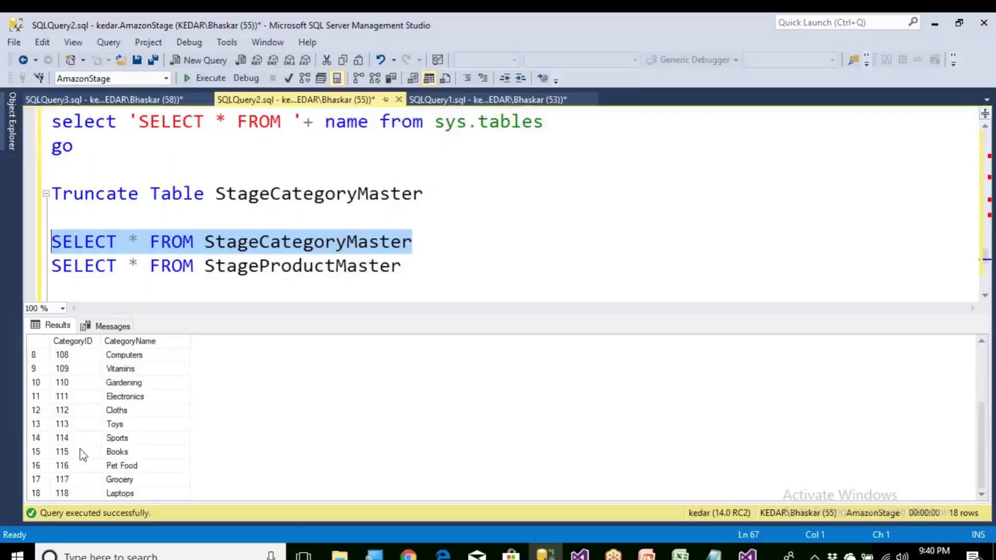
{"action": "left_click", "coordinate": [43, 497]}
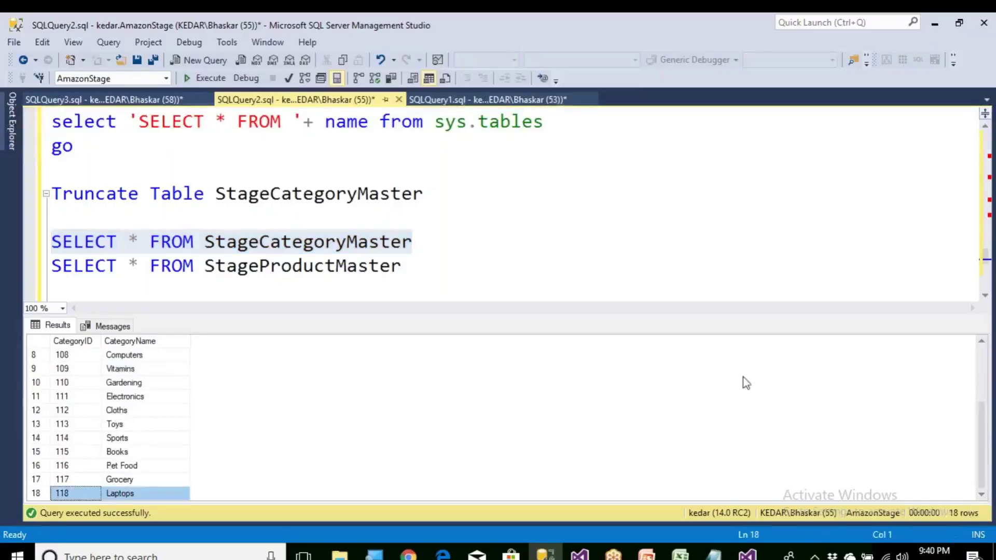
Step: Copy the Truncate Table StageCategoryMaster statement from the query
{"action": "left_click", "coordinate": [335, 214]}
{"action": "left_click_drag", "start_coordinate": [424, 193], "coordinate": [18, 202]}
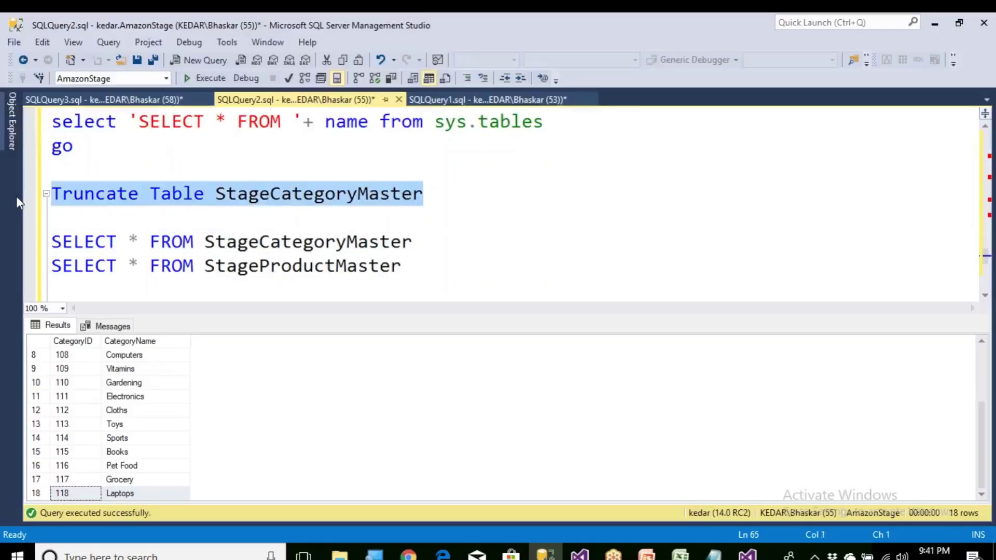
{"action": "right_click", "coordinate": [171, 192]}
{"action": "left_click", "coordinate": [202, 215]}
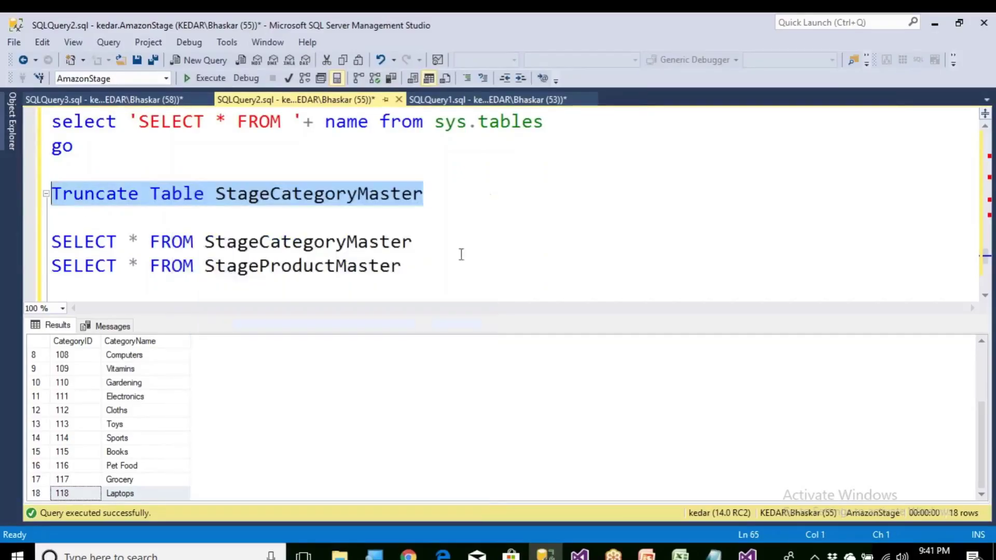
Step: Switch to Visual Studio, return the package to design mode, and move the control flow's Data Flow Task to make room above it
{"action": "left_click", "coordinate": [747, 553]}
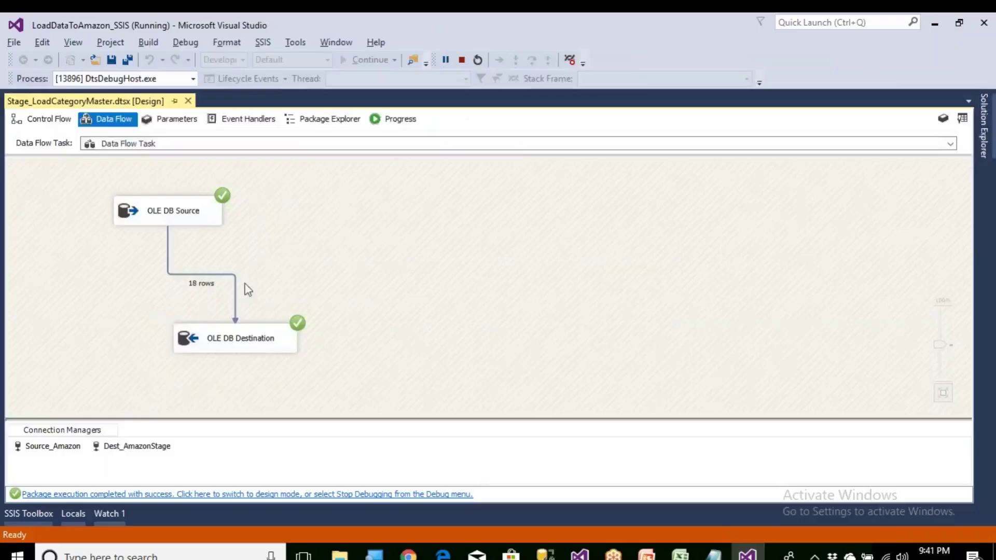
{"action": "key", "text": "shift+F5"}
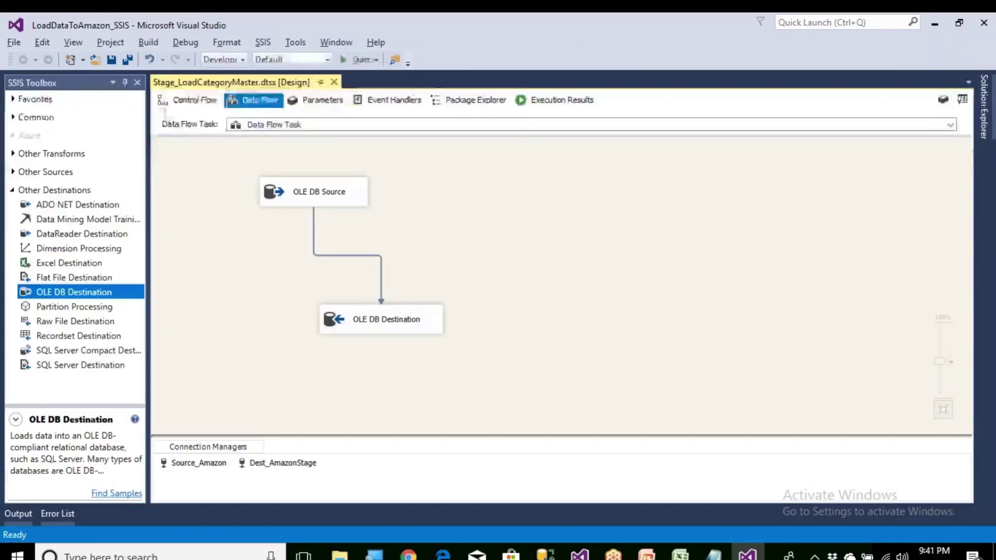
{"action": "left_click", "coordinate": [185, 101]}
{"action": "left_click_drag", "start_coordinate": [298, 222], "coordinate": [394, 265]}
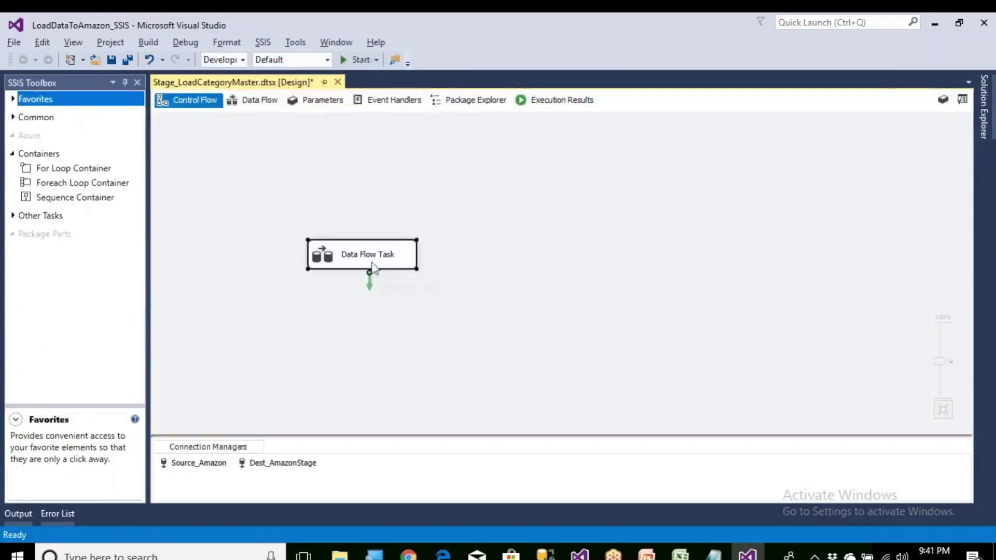
Step: Add an Execute SQL Task above the Data Flow Task in the control flow
{"action": "left_click", "coordinate": [13, 100]}
{"action": "left_click", "coordinate": [60, 132]}
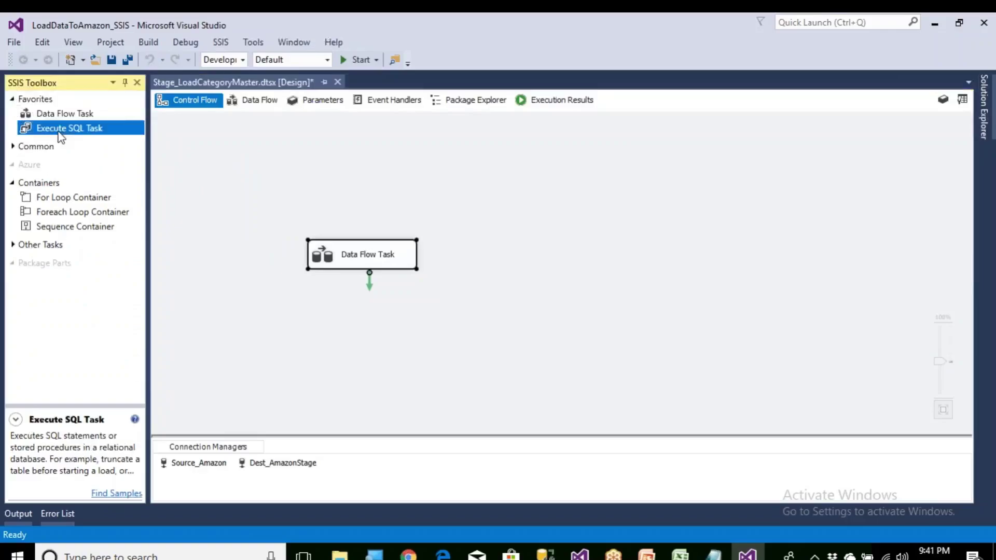
{"action": "left_click_drag", "start_coordinate": [316, 155], "coordinate": [332, 155]}
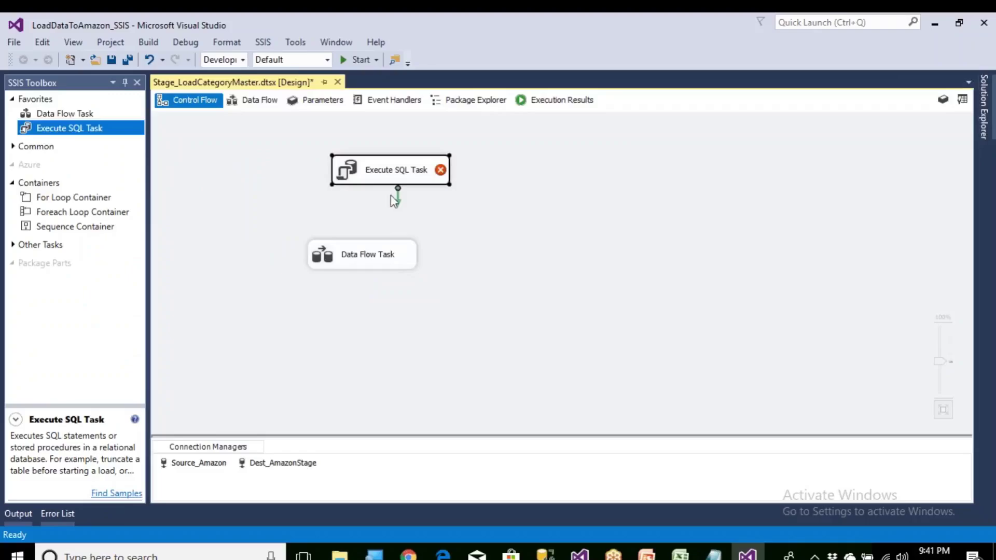
Step: Connect the Execute SQL Task to the Data Flow Task and configure it to run Truncate Table StageCategoryMaster on the Dest_AmazonStage connection
{"action": "left_click_drag", "start_coordinate": [399, 206], "coordinate": [378, 240]}
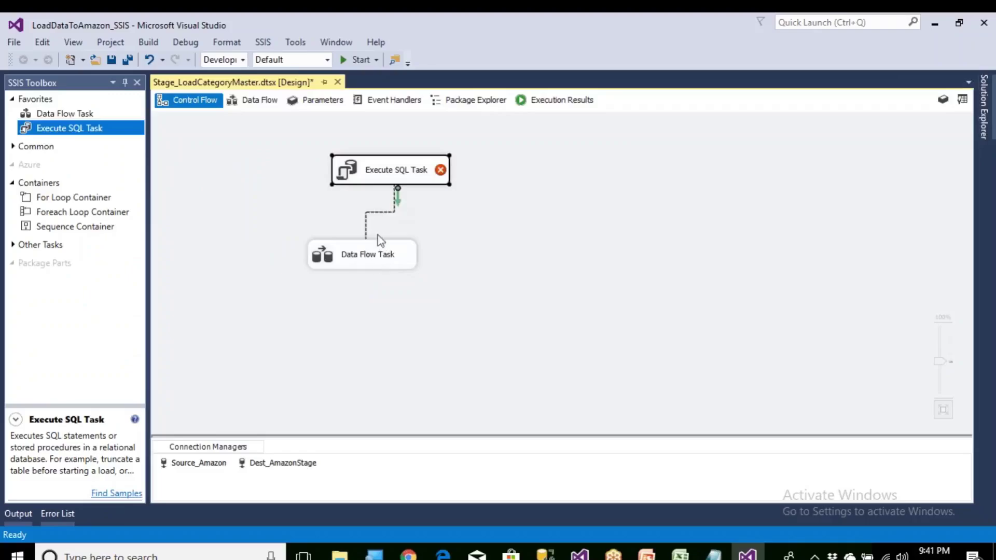
{"action": "double_click", "coordinate": [398, 177]}
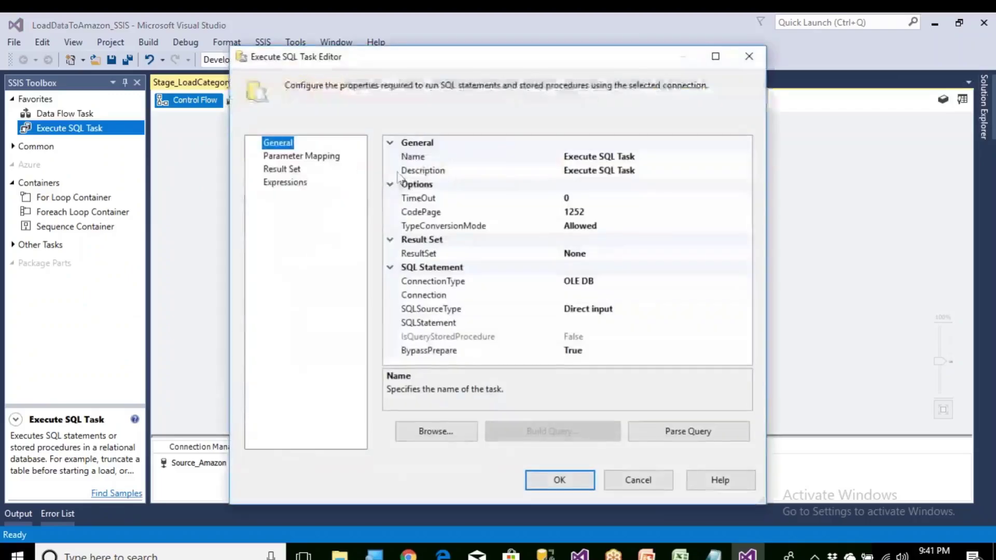
{"action": "left_click", "coordinate": [574, 294]}
{"action": "left_click", "coordinate": [745, 295]}
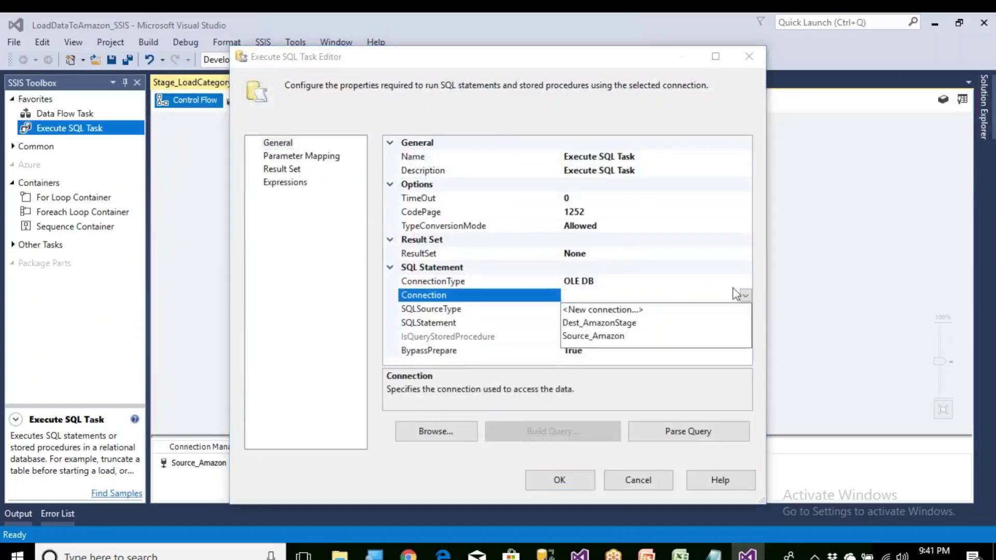
{"action": "left_click", "coordinate": [629, 326]}
{"action": "left_click", "coordinate": [595, 327]}
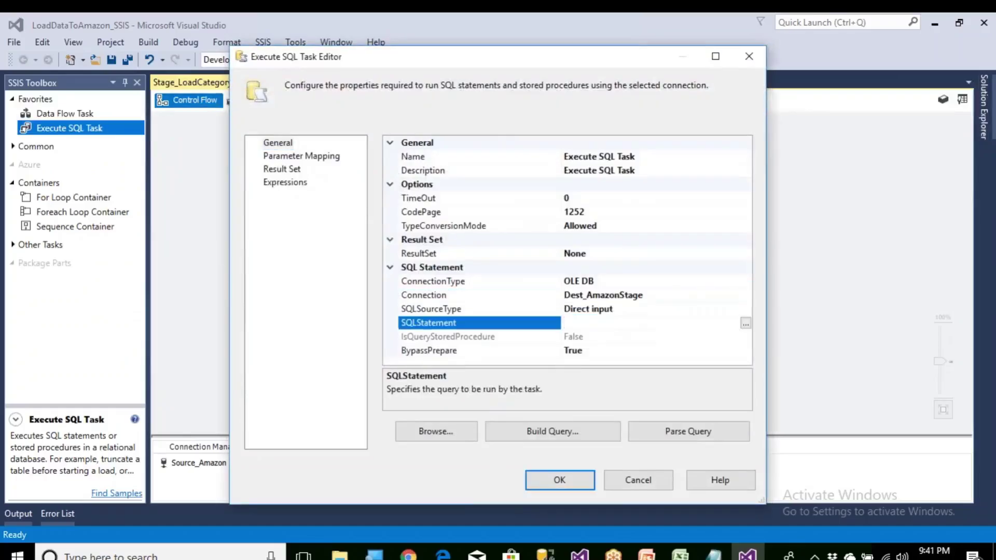
{"action": "key", "text": "ctrl+v"}
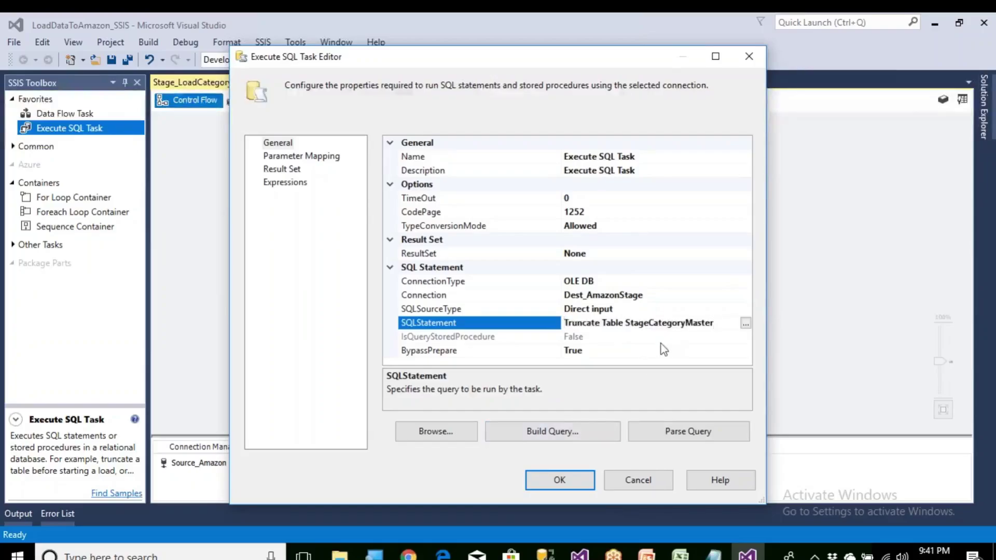
{"action": "left_click", "coordinate": [581, 483]}
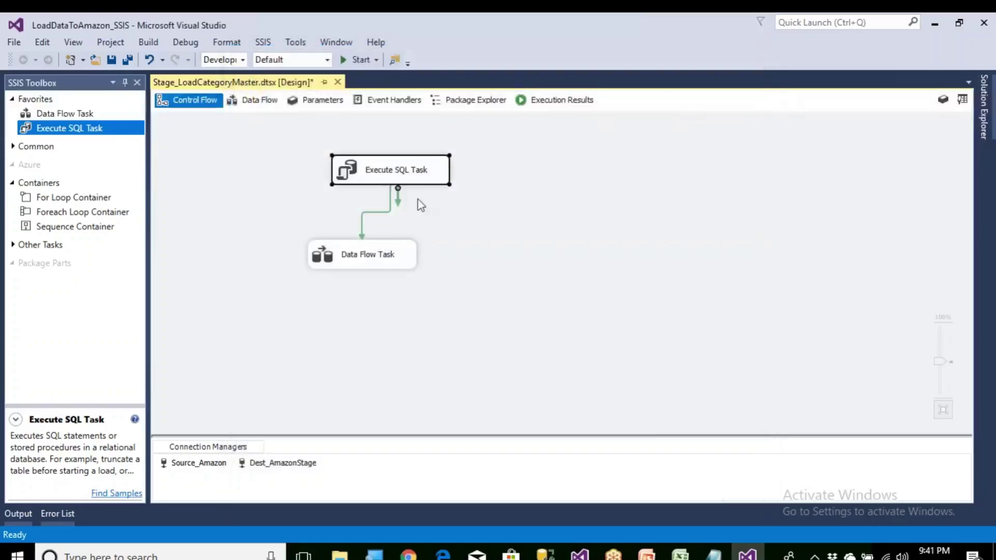
Step: Rename the Execute SQL Task as "Execute SQL Task- Delete all rows from Target"
{"action": "key", "text": "F2"}
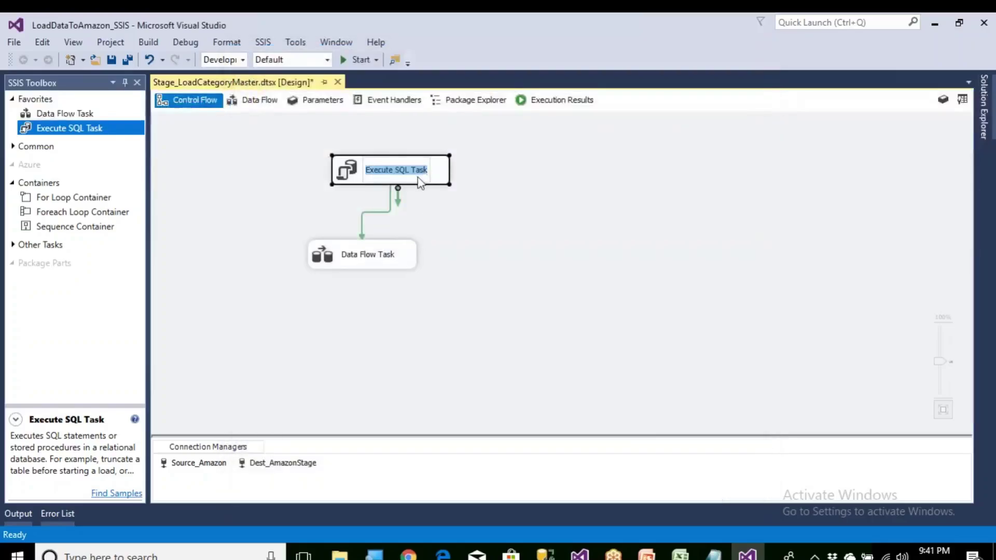
{"action": "key", "text": "End"}
{"action": "type", "text": "- "}
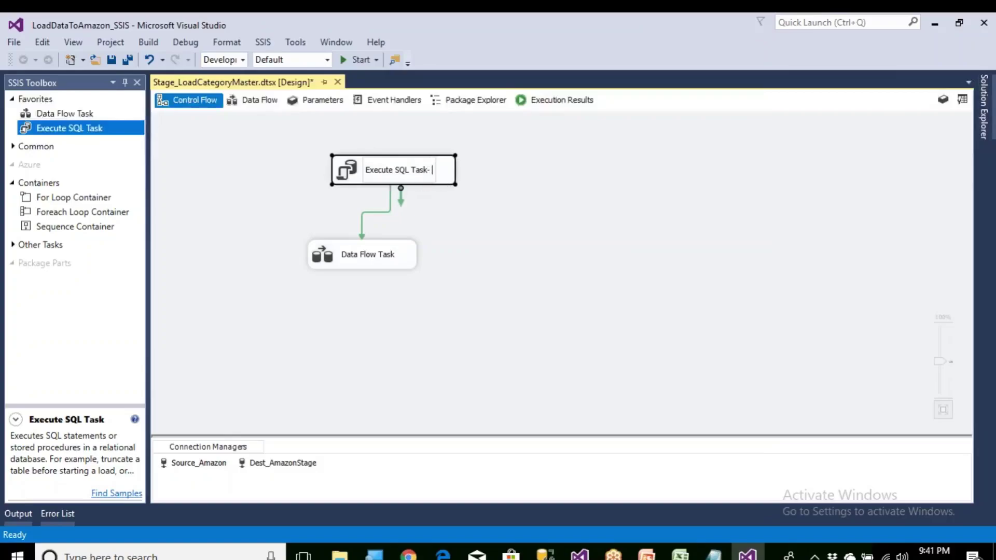
{"action": "type", "text": "Delete a;;"}
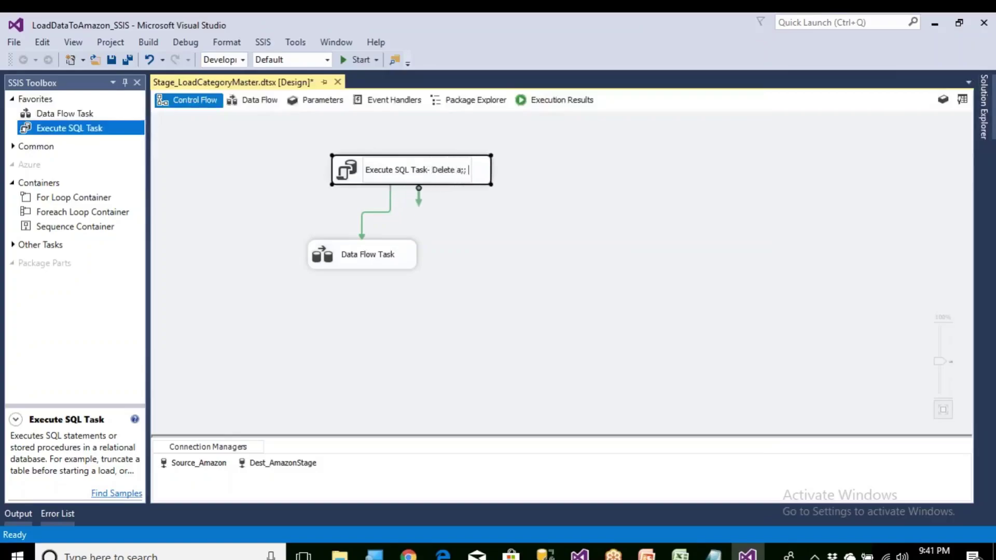
{"action": "key", "text": "BackSpace"}
{"action": "key", "text": "BackSpace"}
{"action": "key", "text": "BackSpace"}
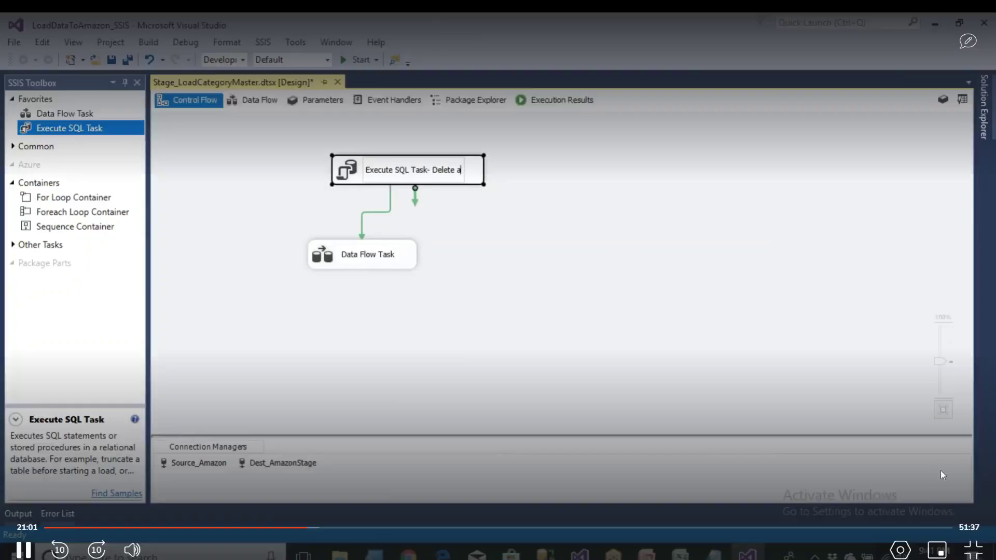
{"action": "type", "text": "ll rows "}
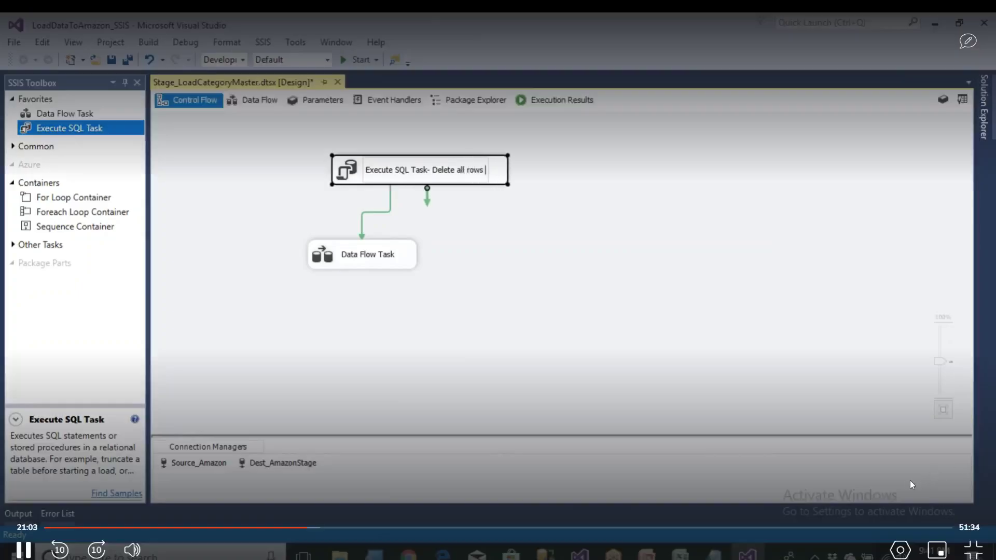
{"action": "type", "text": "from T"}
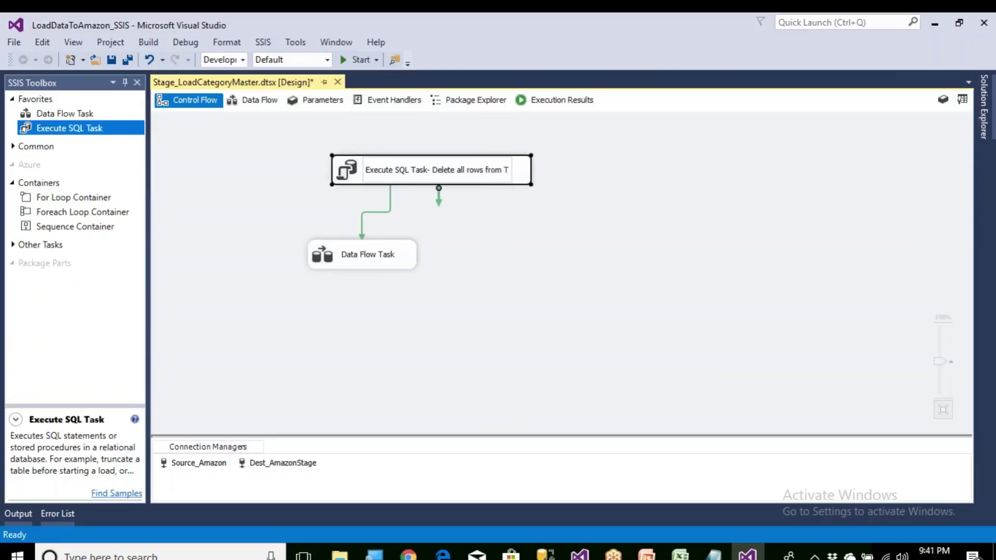
{"action": "type", "text": "arget"}
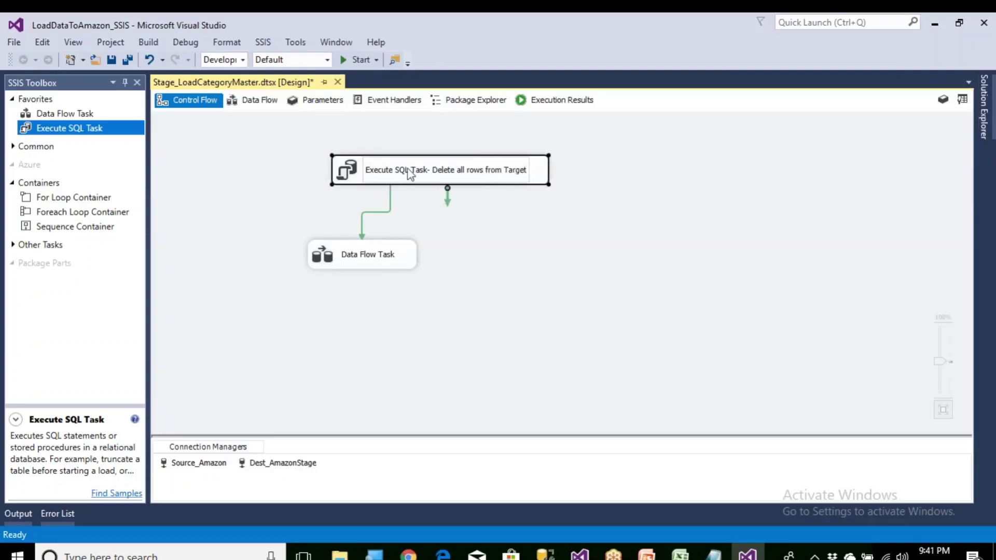
{"action": "left_click", "coordinate": [495, 265]}
Step: Rename the Data Flow Task as "Data Flow Task - Load all rows ro Target"
{"action": "left_click", "coordinate": [395, 266]}
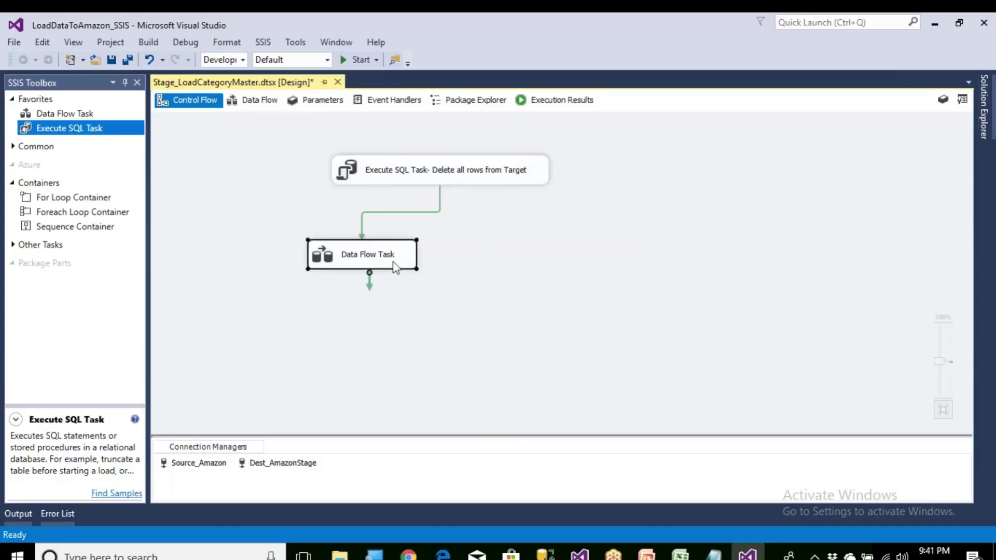
{"action": "left_click", "coordinate": [396, 265]}
{"action": "key", "text": "Tab"}
{"action": "key", "text": "Tab"}
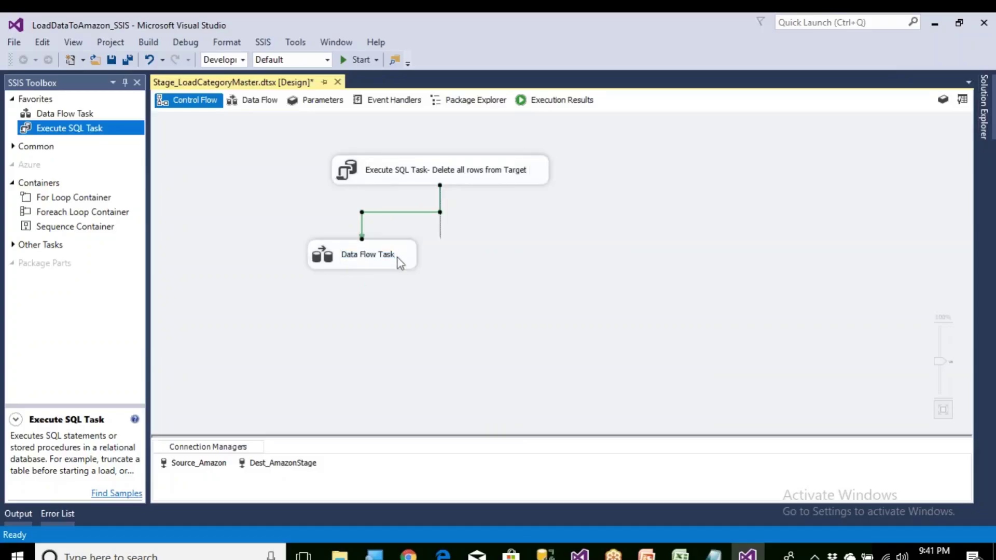
{"action": "left_click", "coordinate": [401, 263]}
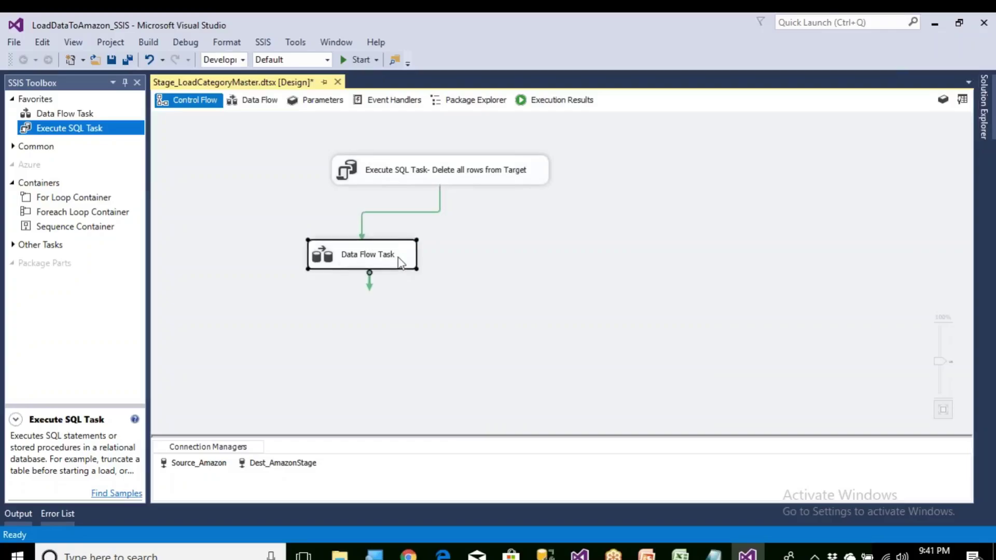
{"action": "left_click", "coordinate": [401, 263]}
{"action": "left_click", "coordinate": [401, 263]}
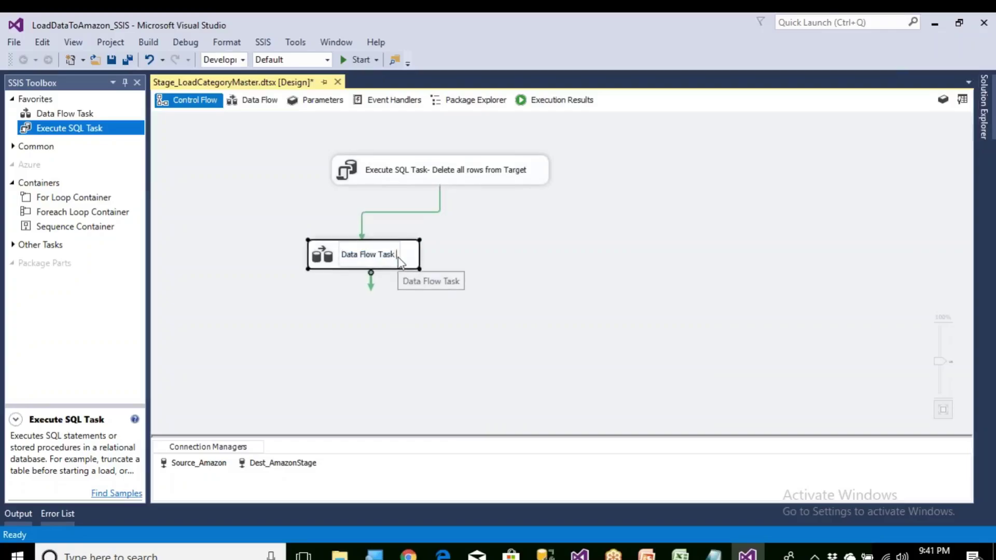
{"action": "type", "text": "- Load a"}
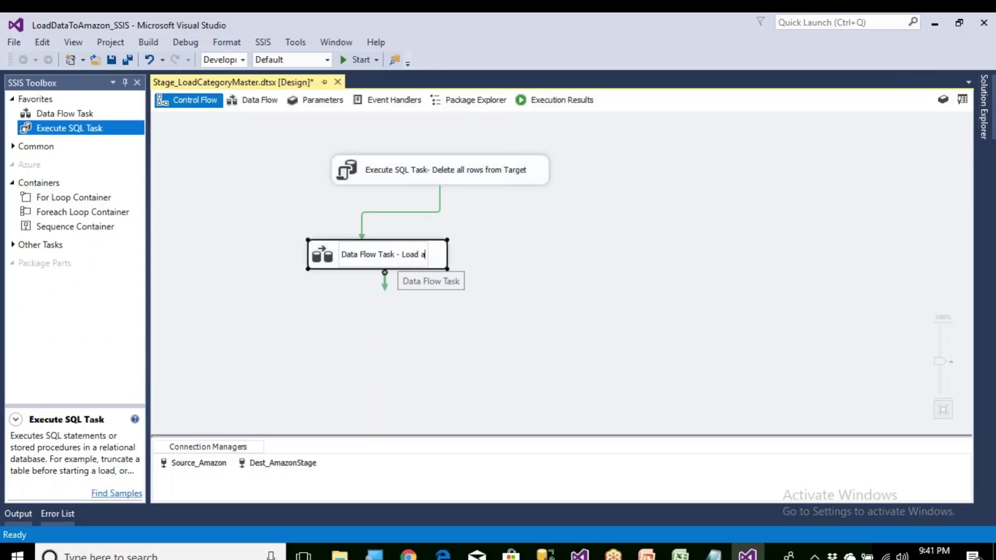
{"action": "type", "text": "ll row"}
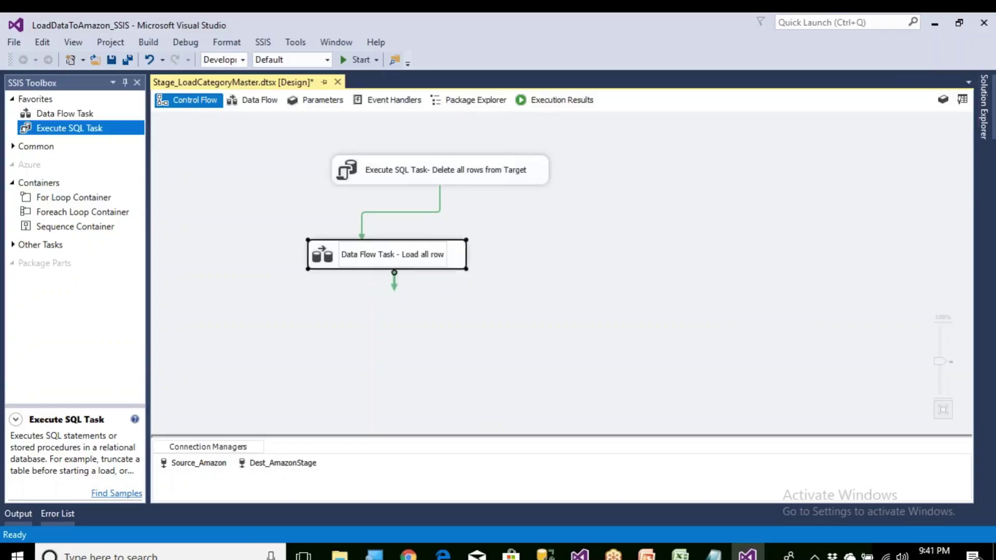
{"action": "type", "text": "s r"}
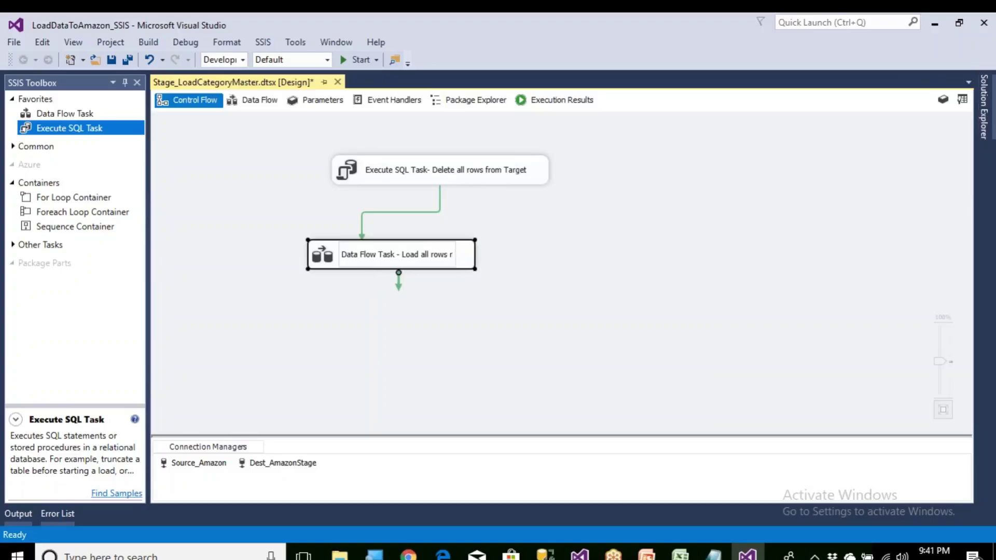
{"action": "type", "text": "o Tar"}
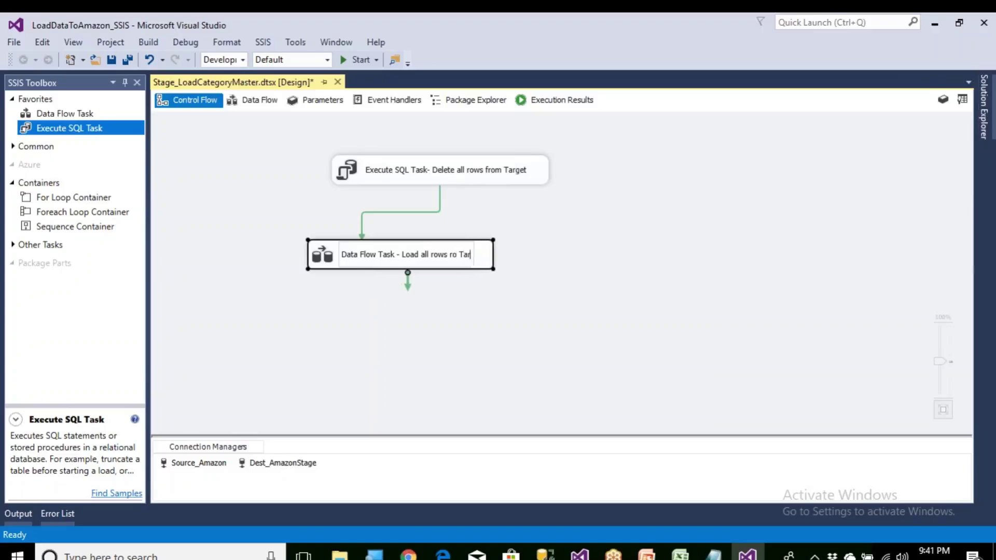
{"action": "type", "text": "get"}
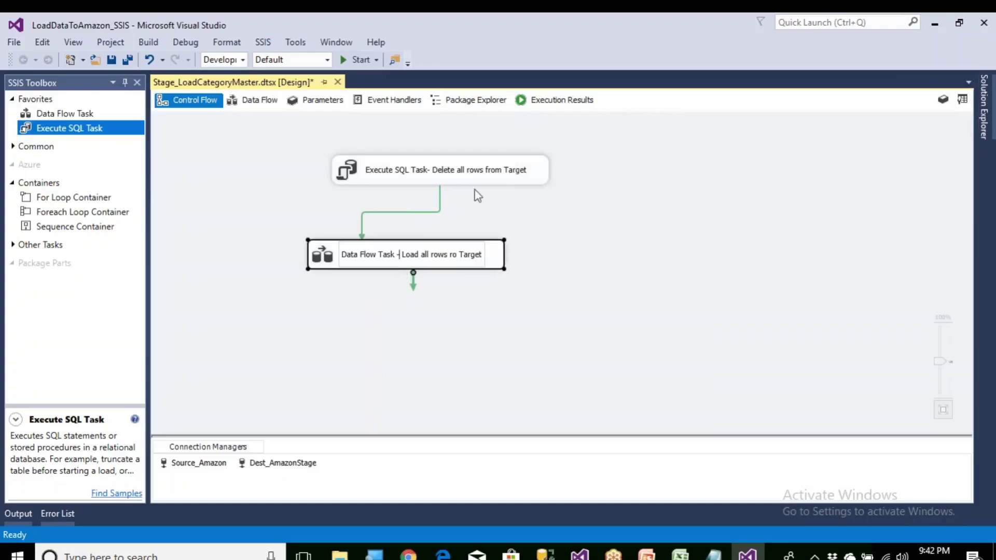
{"action": "left_click", "coordinate": [488, 178]}
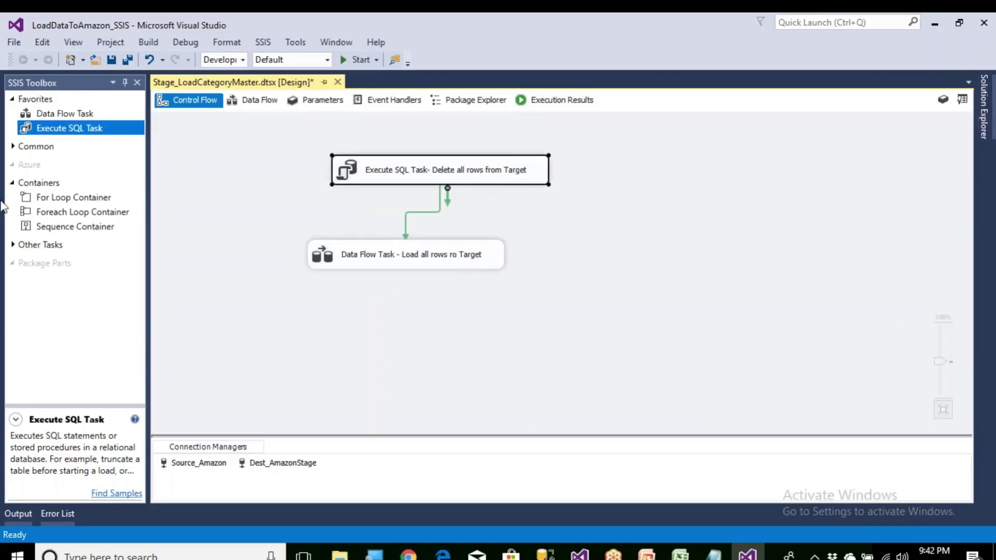
Step: Save and execute the Stage_LoadCategoryMaster package, and check the run results in its control flow and data flow
{"action": "left_click", "coordinate": [111, 62]}
{"action": "left_click", "coordinate": [353, 61]}
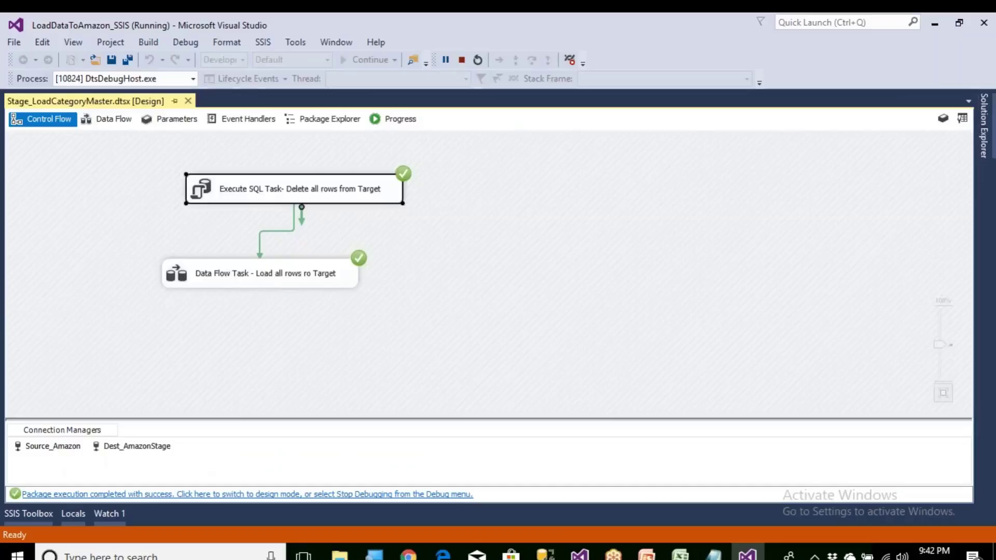
{"action": "left_click", "coordinate": [111, 119]}
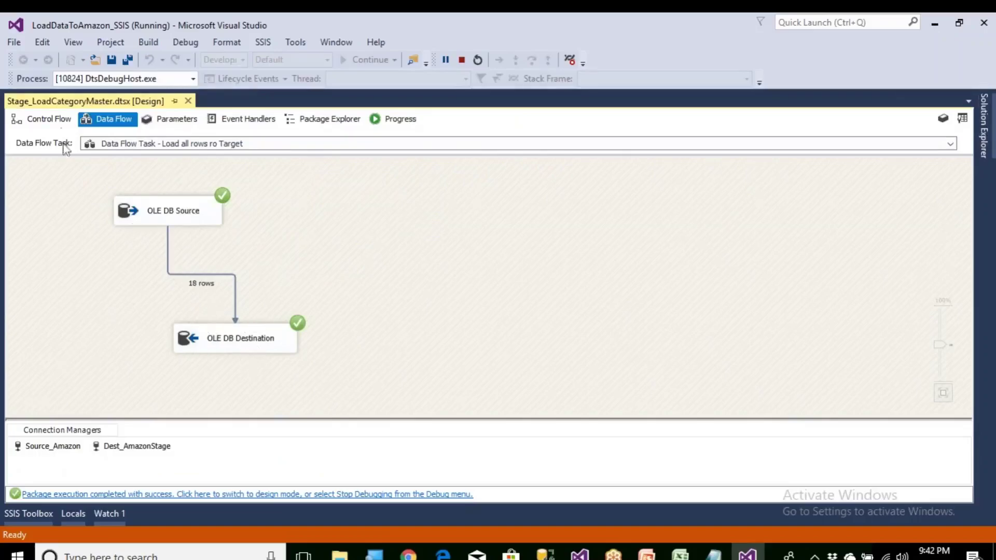
{"action": "left_click", "coordinate": [47, 119]}
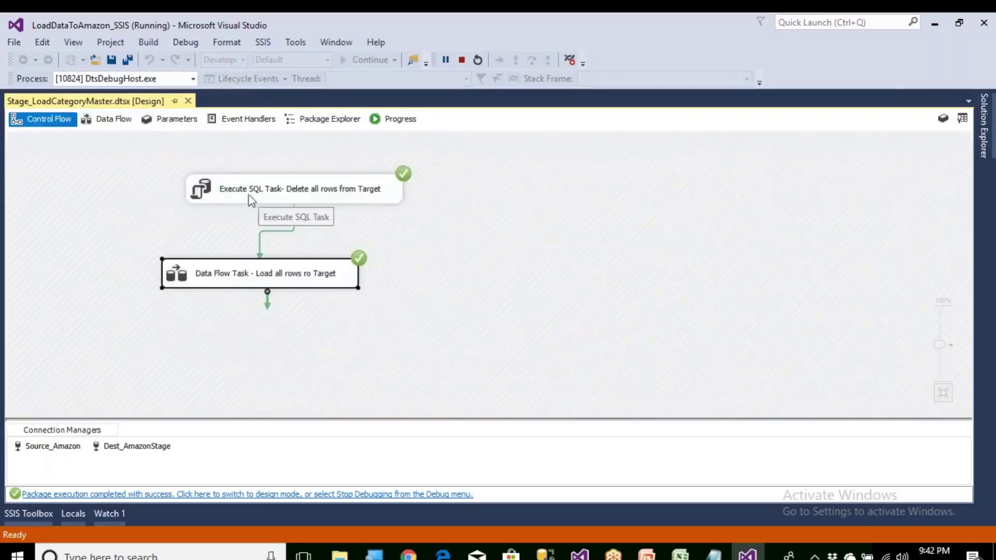
{"action": "left_click", "coordinate": [110, 120]}
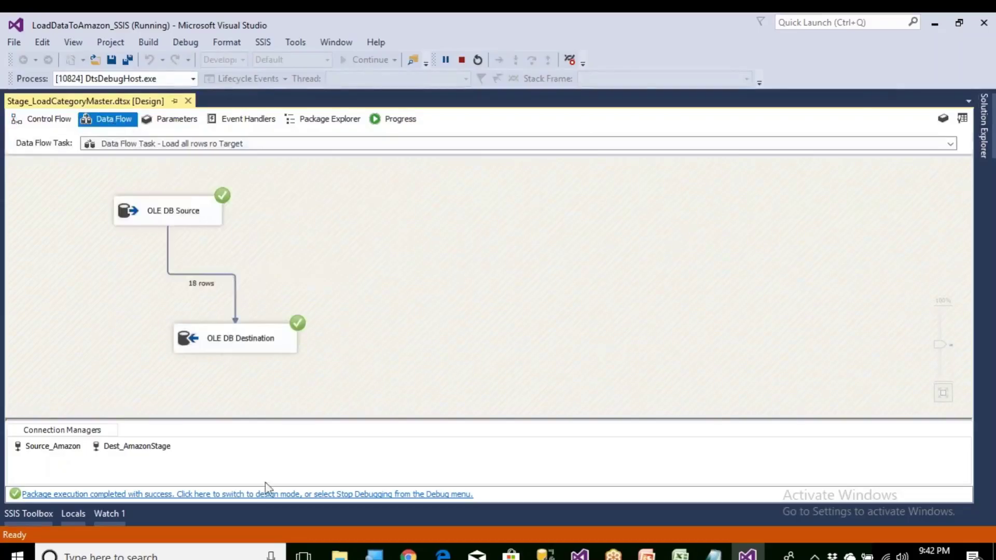
Step: Stop the finished package run and check the table settings of the OLE DB Destination
{"action": "left_click", "coordinate": [270, 497]}
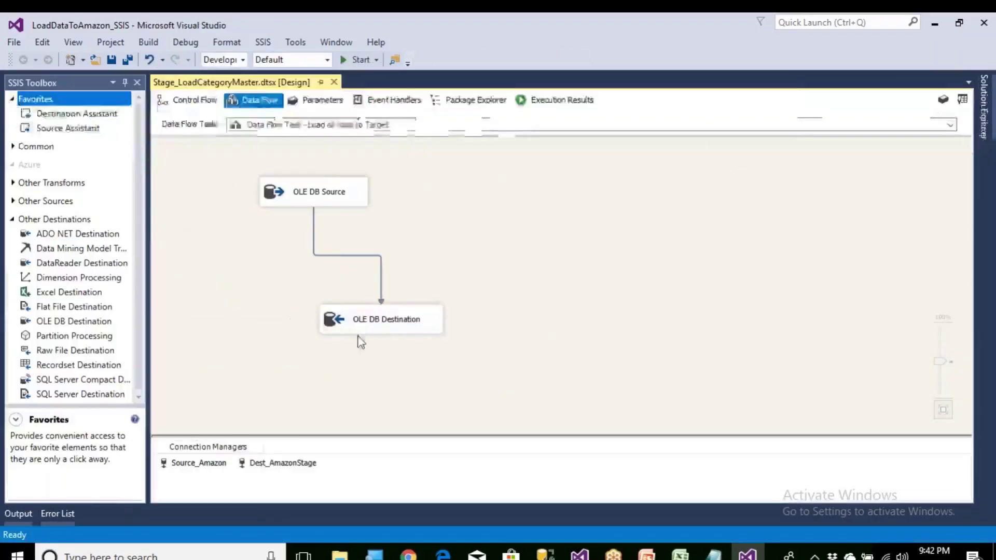
{"action": "left_click", "coordinate": [365, 332]}
{"action": "double_click", "coordinate": [365, 332]}
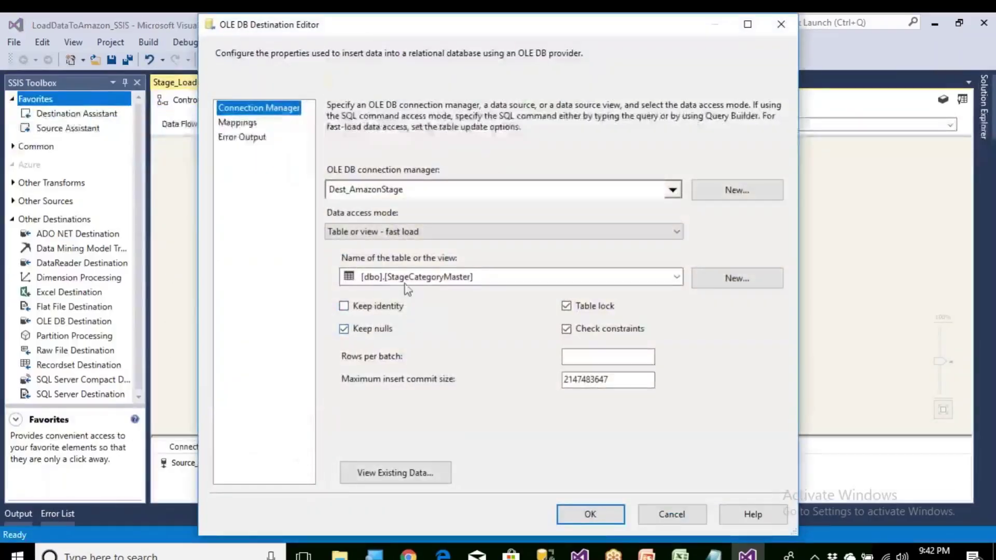
{"action": "left_click", "coordinate": [602, 514]}
Step: Review the general settings of the Execute SQL Task in the control flow and save the Stage_LoadCategoryMaster package
{"action": "left_click", "coordinate": [193, 101]}
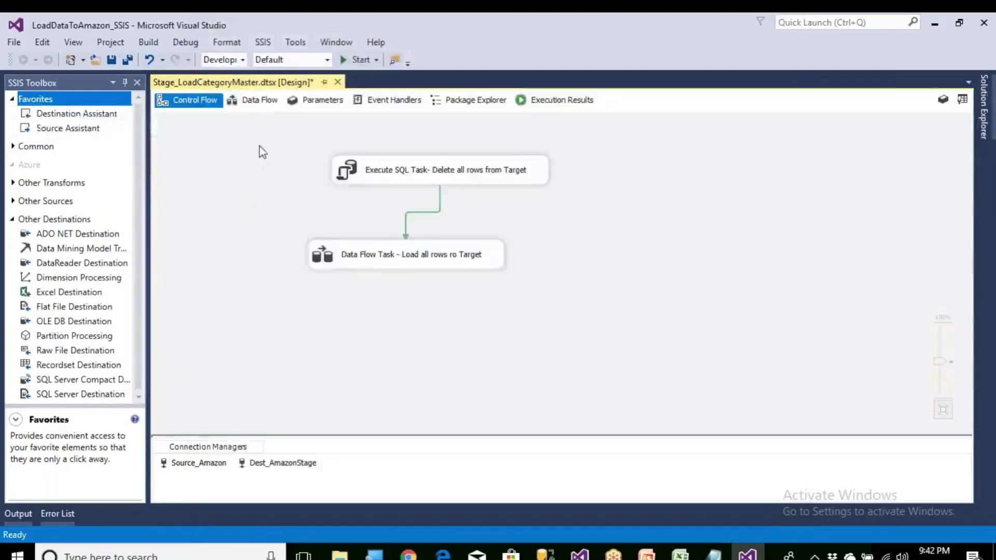
{"action": "left_click", "coordinate": [377, 179]}
{"action": "double_click", "coordinate": [377, 179]}
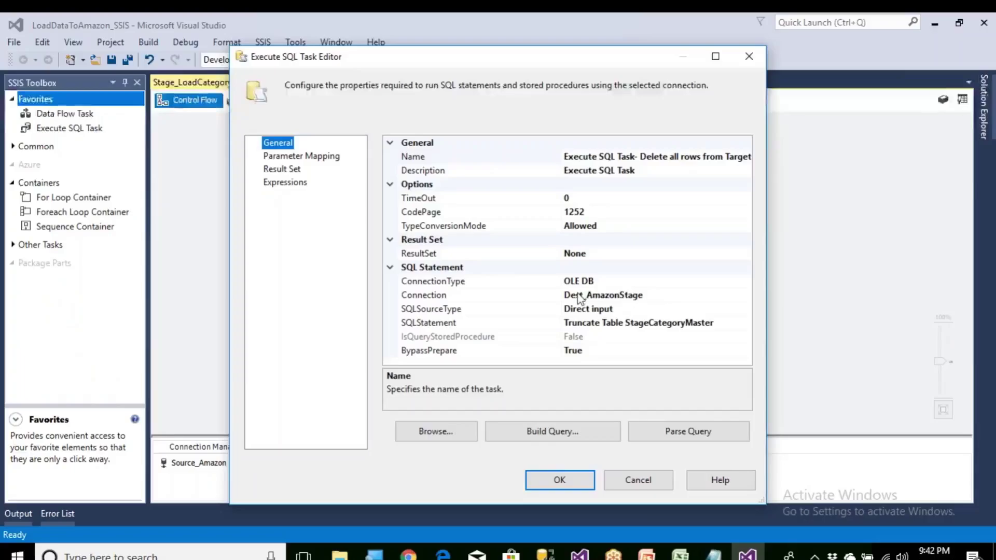
{"action": "left_click", "coordinate": [591, 480]}
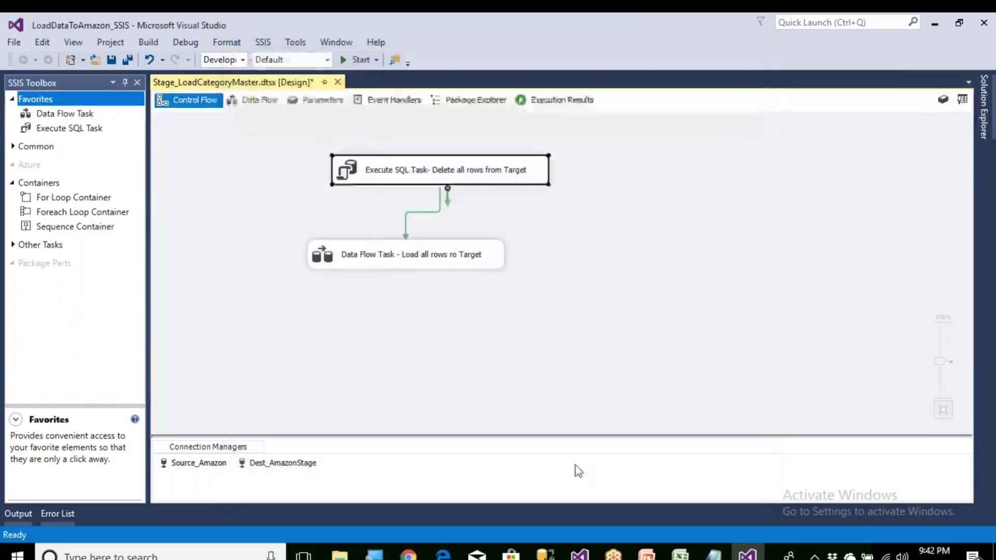
{"action": "left_click", "coordinate": [110, 60]}
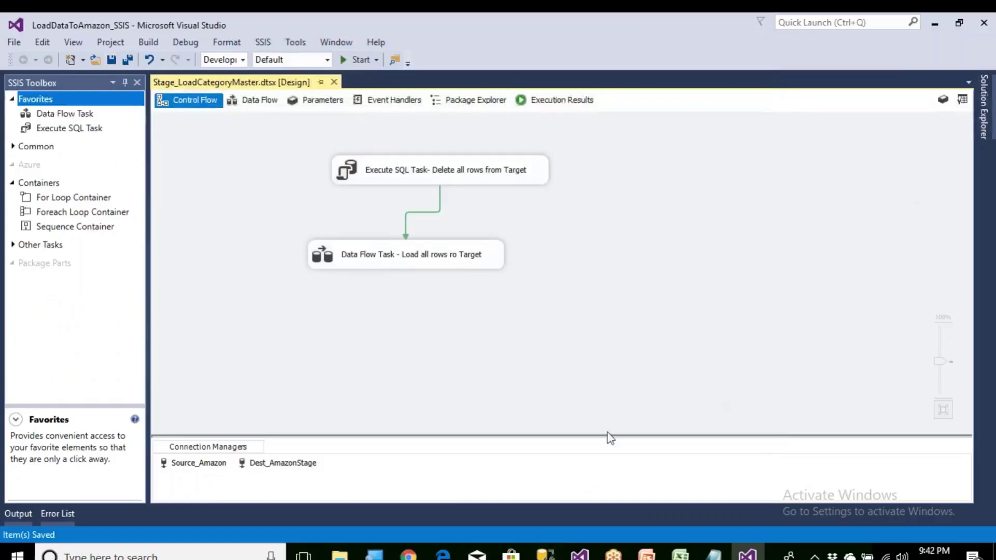
Step: Switch to SQL Server Management Studio and copy the text ProductMaster from the StageProductMaster select query
{"action": "left_click", "coordinate": [545, 555]}
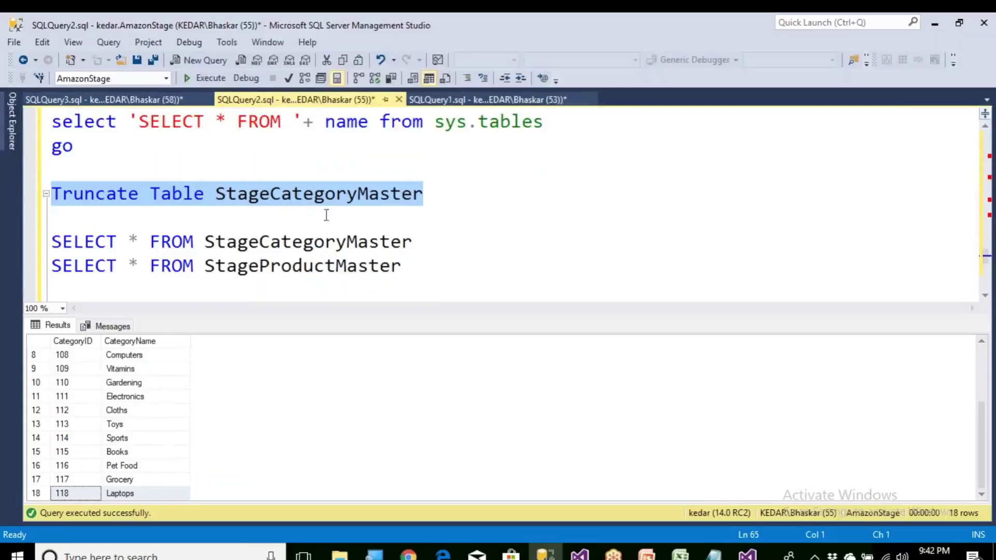
{"action": "left_click", "coordinate": [328, 264]}
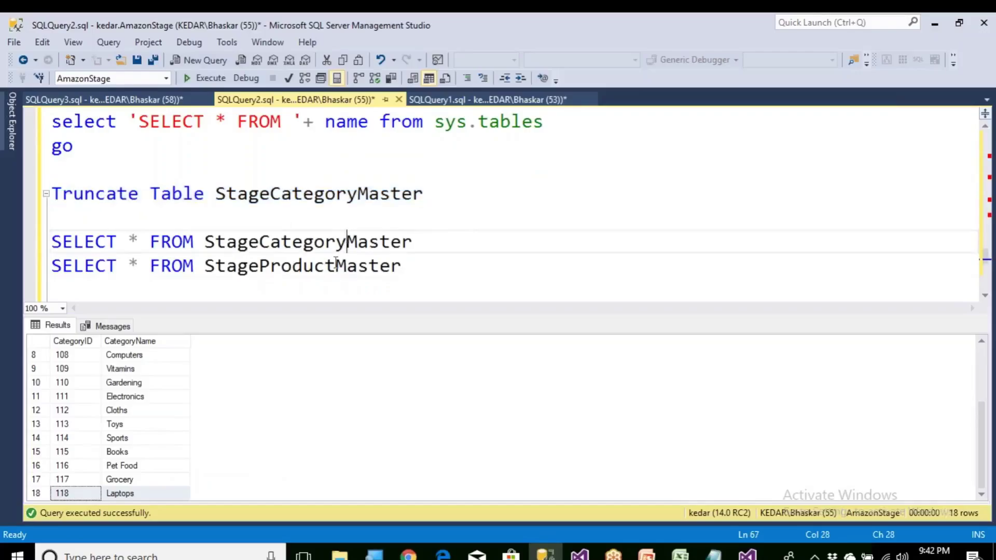
{"action": "scroll", "coordinate": [332, 262], "scroll_direction": "down", "scroll_amount": 1}
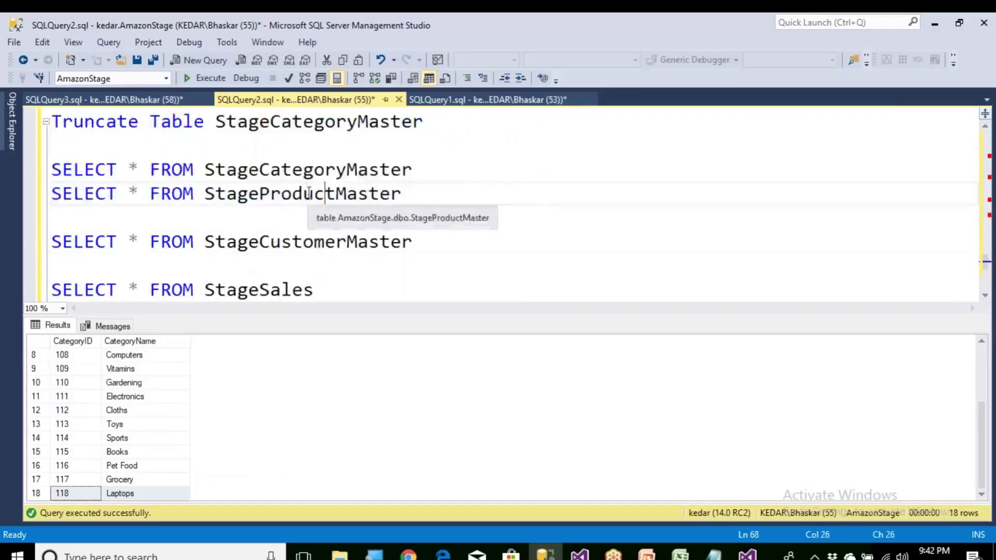
{"action": "left_click_drag", "start_coordinate": [259, 193], "coordinate": [403, 197]}
{"action": "key", "text": "ctrl+c"}
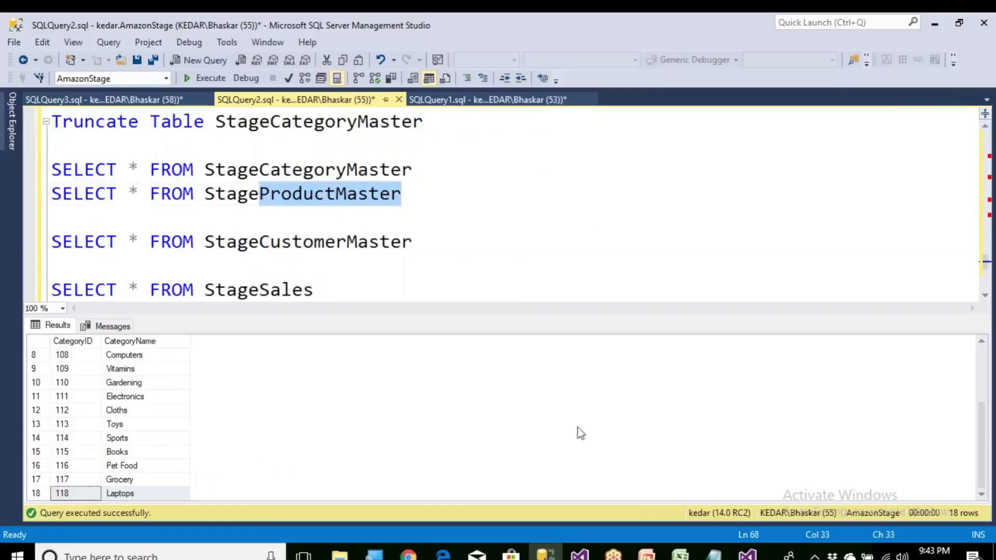
Step: Switch to Visual Studio and add a new SSIS package to the LoadDataToAmazon_SSIS project
{"action": "left_click", "coordinate": [747, 553]}
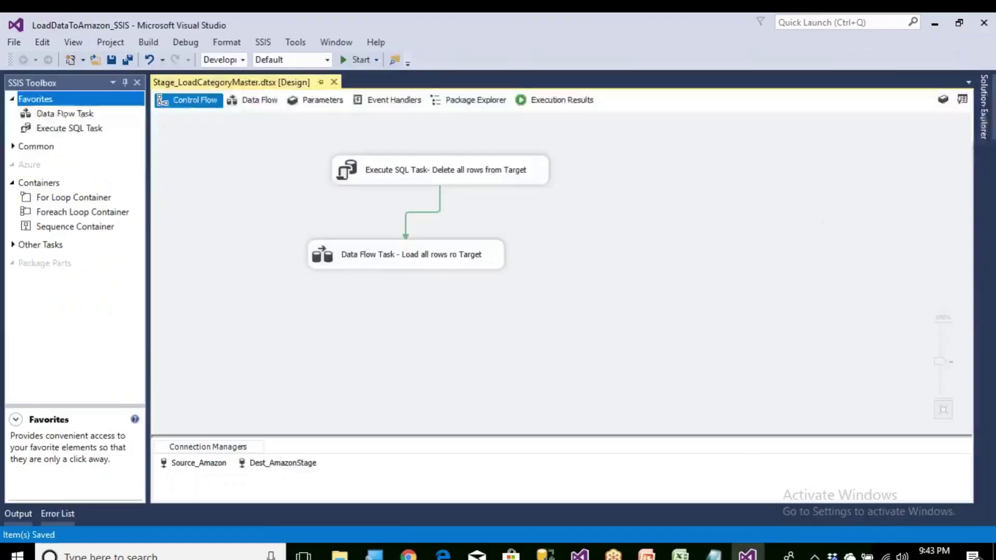
{"action": "left_click", "coordinate": [984, 106]}
{"action": "left_click", "coordinate": [849, 189]}
{"action": "right_click", "coordinate": [849, 189]}
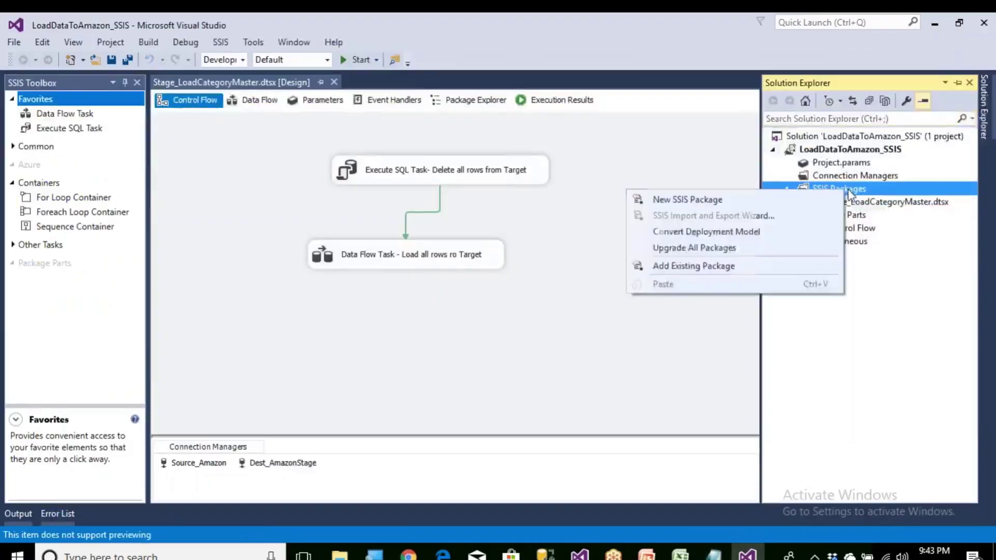
{"action": "left_click", "coordinate": [717, 201]}
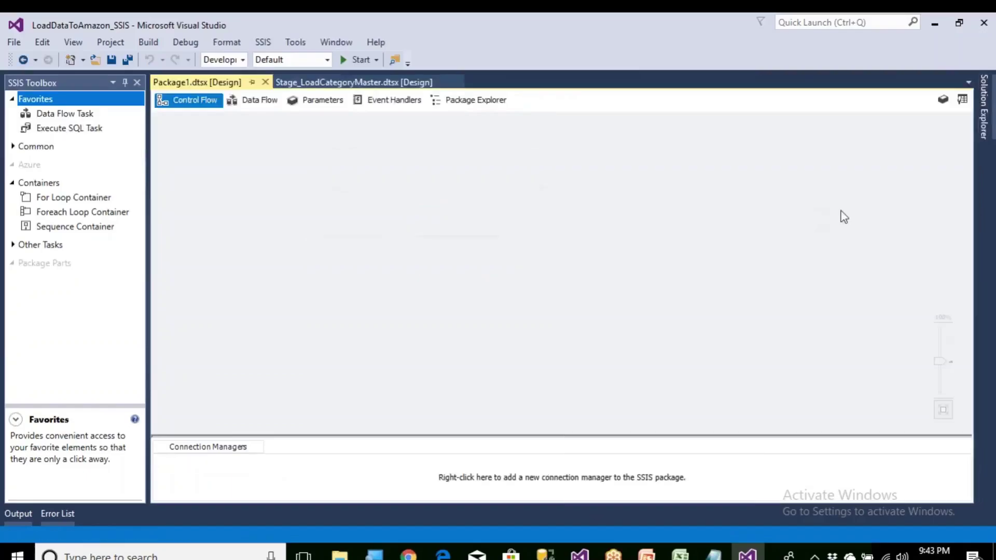
Step: Rename the new package Package1.dtsx as Stage_LoadProductMaster.dtsx, using the copied table name
{"action": "left_click", "coordinate": [983, 106]}
{"action": "left_click", "coordinate": [846, 203]}
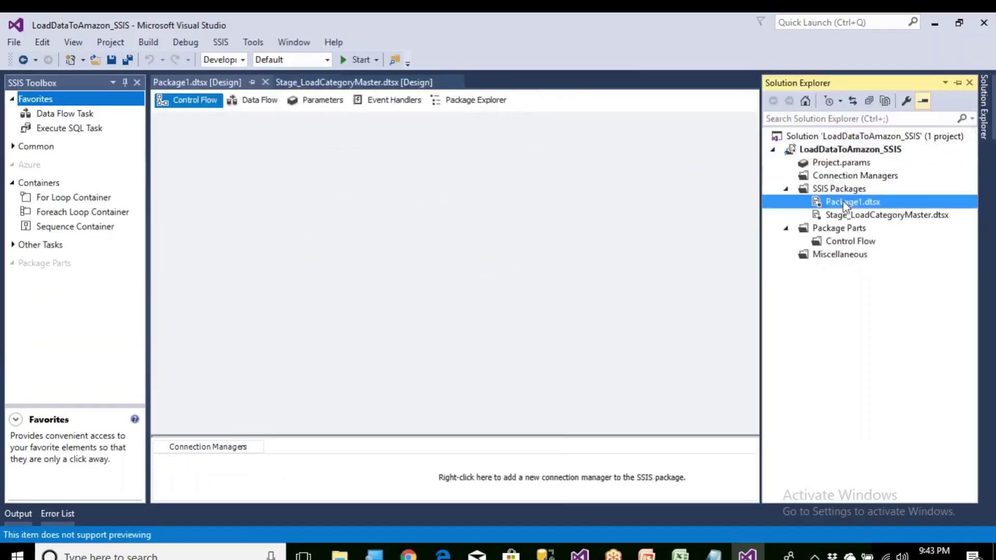
{"action": "left_click", "coordinate": [844, 203]}
{"action": "key", "text": "BackSpace"}
{"action": "type", "text": "Stage_oad"}
{"action": "key", "text": "BackSpace"}
{"action": "key", "text": "BackSpace"}
{"action": "key", "text": "BackSpace"}
{"action": "type", "text": "Load"}
{"action": "key", "text": "ctrl+v"}
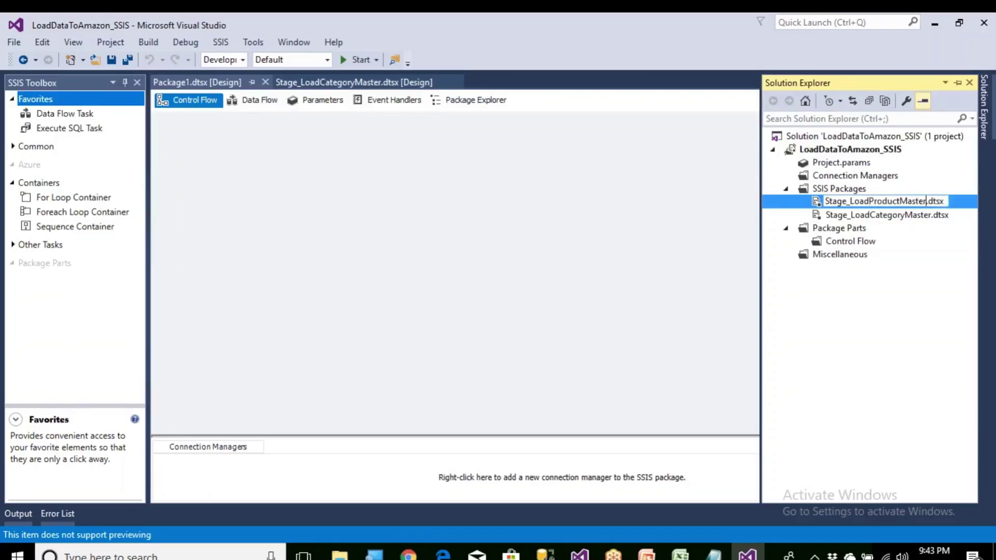
{"action": "key", "text": "Return"}
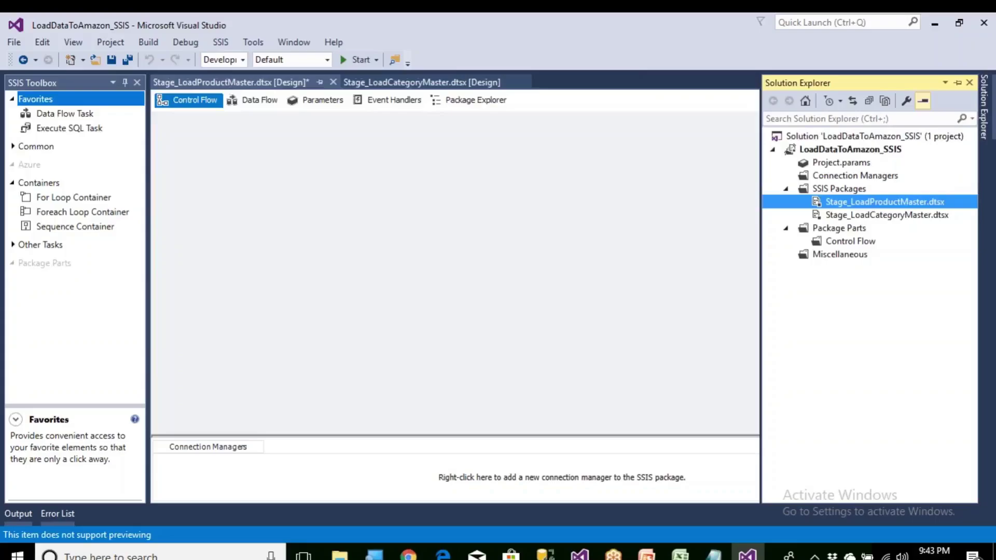
Step: Copy the connected Execute SQL and Data Flow tasks from Stage_LoadCategoryMaster into the Stage_LoadProductMaster control flow
{"action": "left_click", "coordinate": [851, 216]}
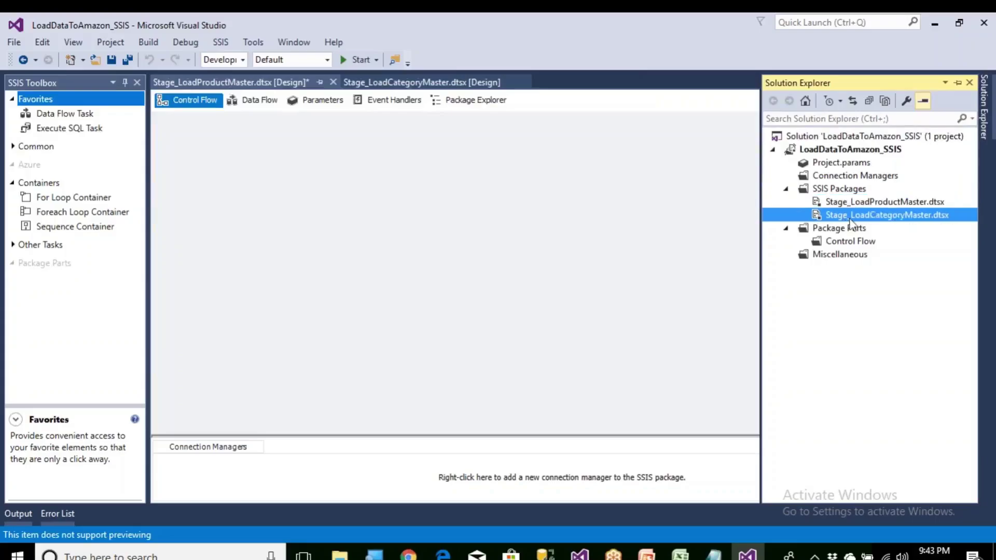
{"action": "double_click", "coordinate": [851, 216]}
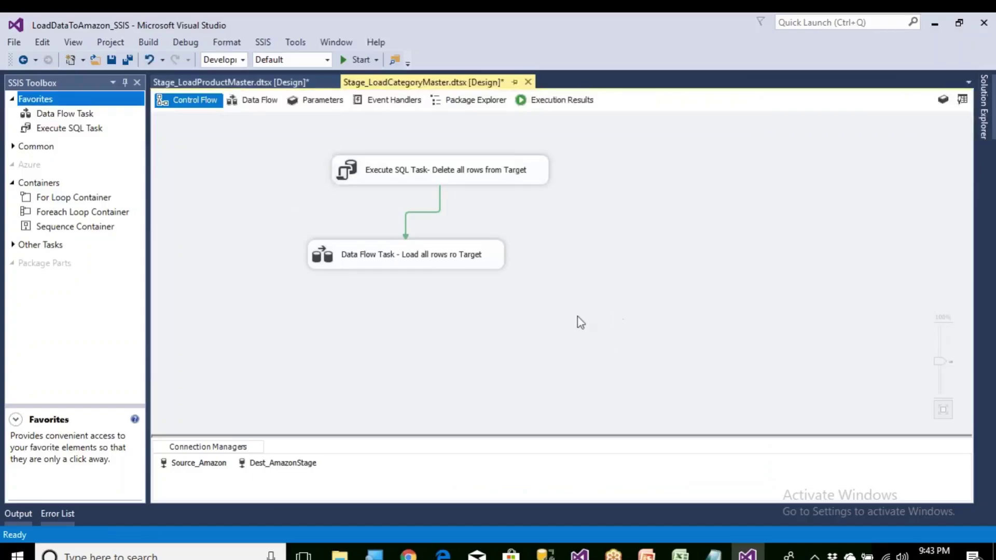
{"action": "left_click_drag", "start_coordinate": [617, 311], "coordinate": [278, 147]}
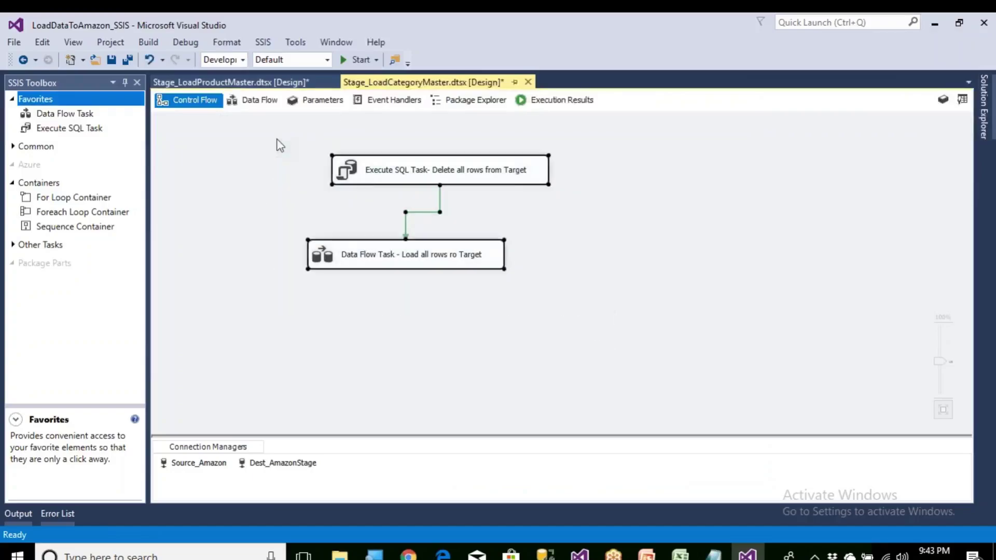
{"action": "right_click", "coordinate": [371, 172]}
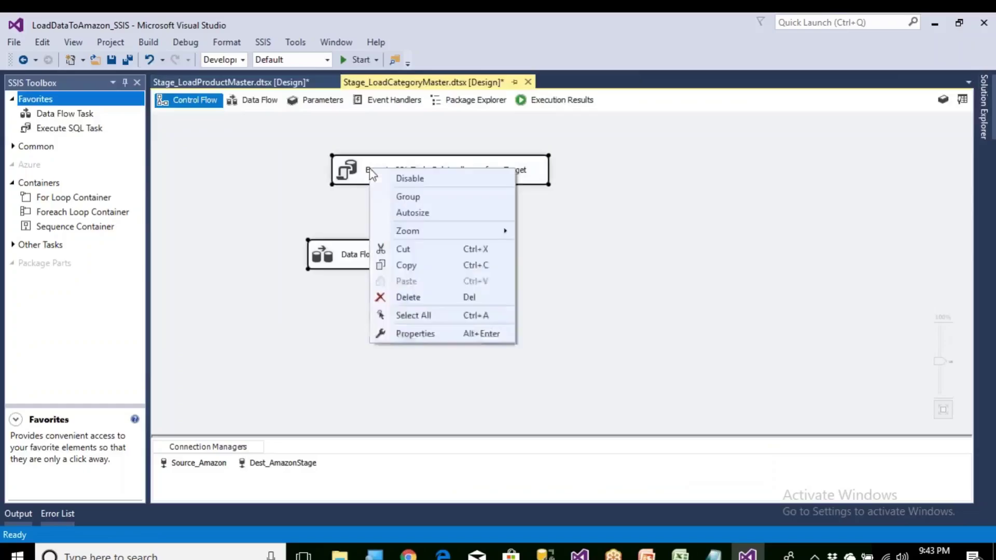
{"action": "left_click", "coordinate": [414, 270]}
{"action": "left_click", "coordinate": [260, 82]}
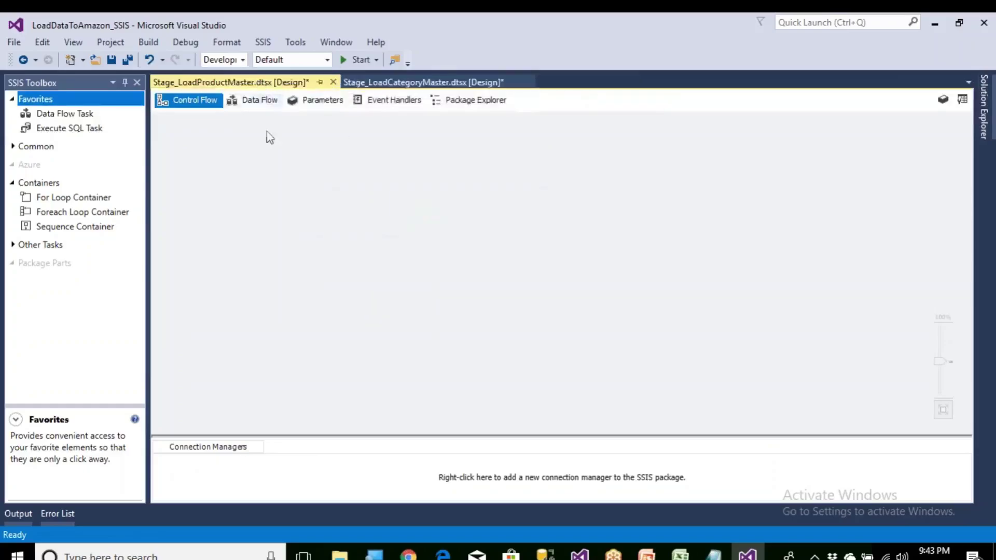
{"action": "right_click", "coordinate": [270, 164]}
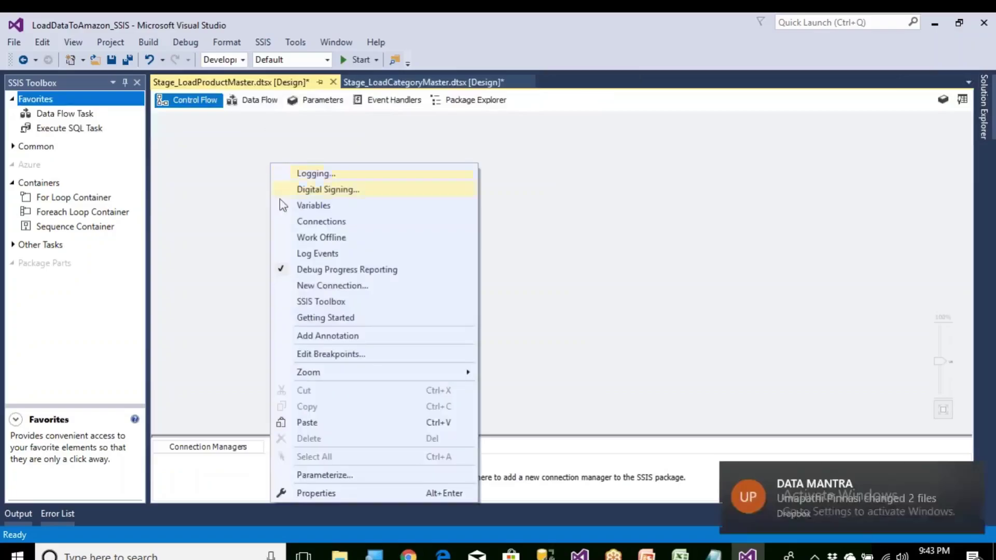
{"action": "left_click", "coordinate": [307, 423]}
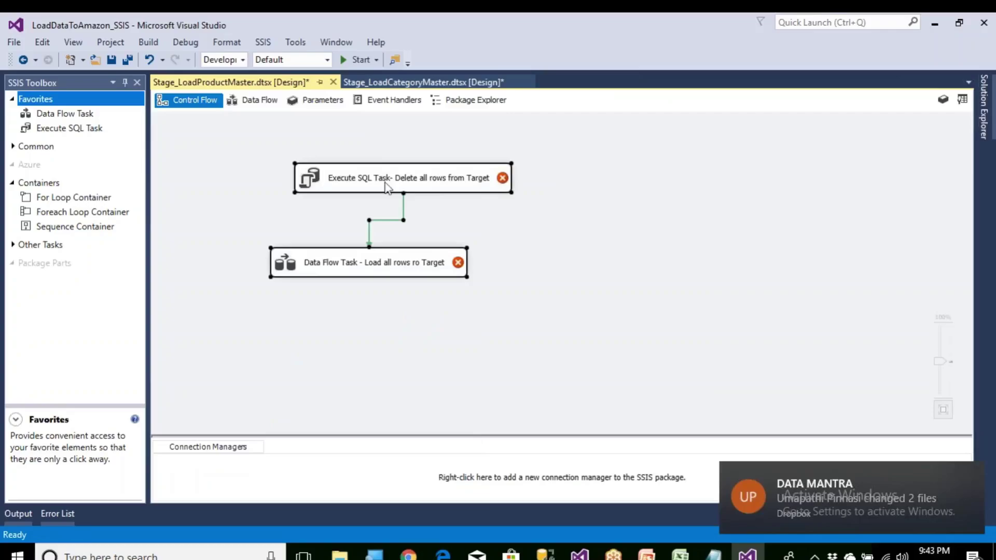
Step: Copy the Source_Amazon connection manager from Stage_LoadCategoryMaster into the Stage_LoadProductMaster package
{"action": "left_click", "coordinate": [403, 82]}
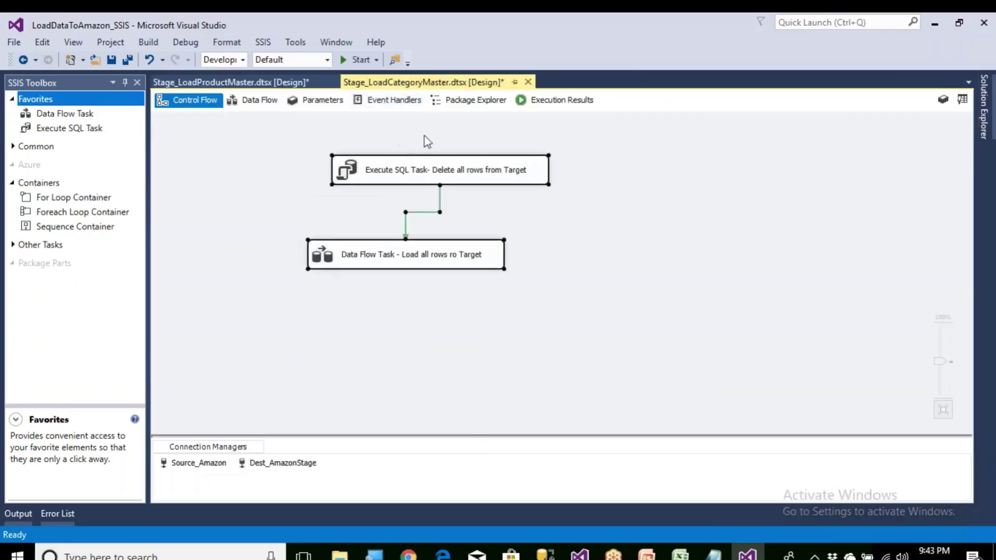
{"action": "left_click", "coordinate": [285, 84]}
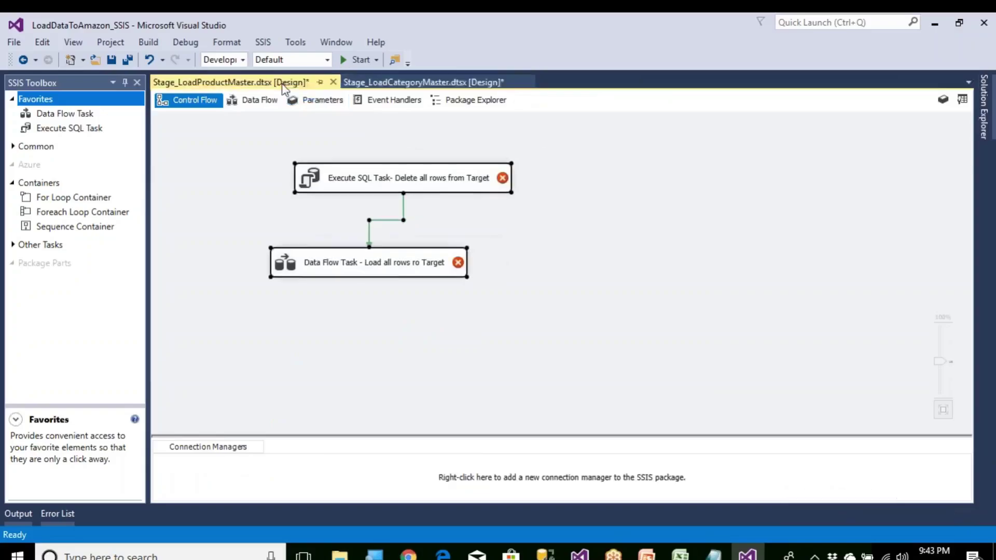
{"action": "left_click", "coordinate": [362, 83]}
{"action": "left_click", "coordinate": [218, 464]}
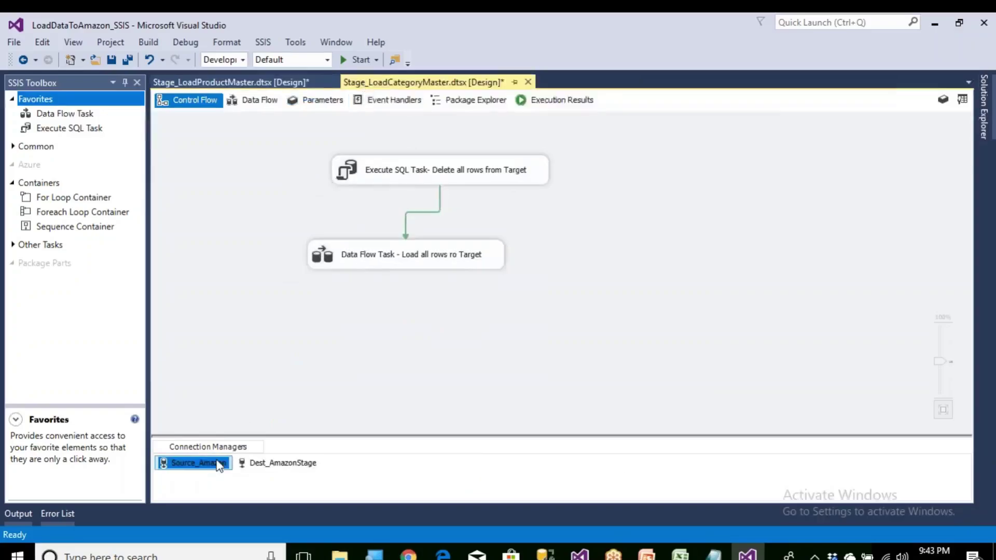
{"action": "right_click", "coordinate": [218, 464]}
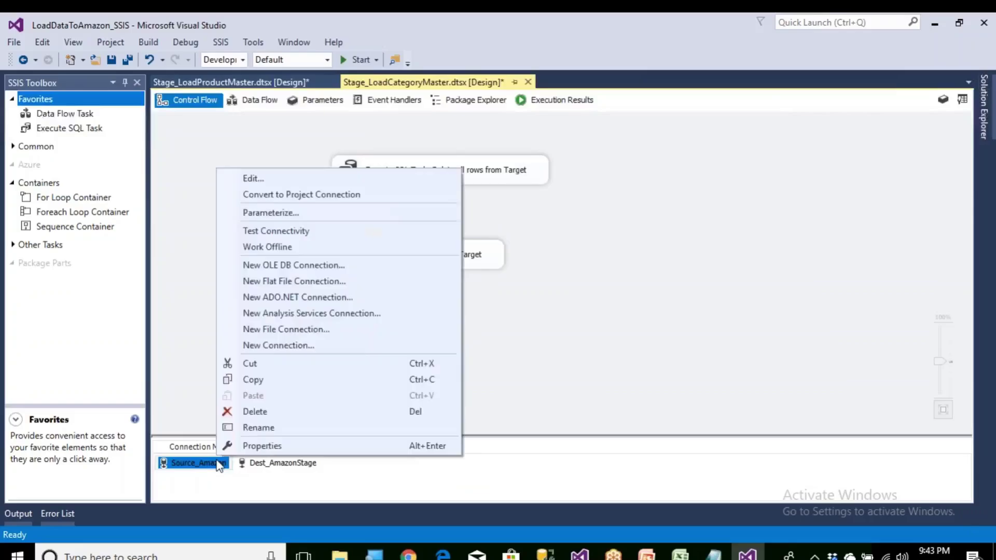
{"action": "left_click", "coordinate": [259, 383]}
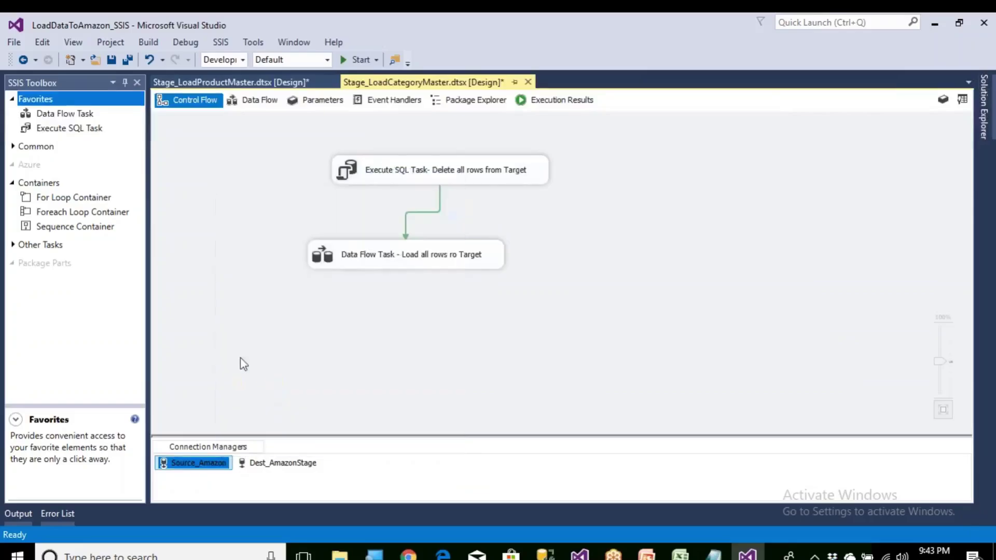
{"action": "left_click", "coordinate": [245, 84]}
{"action": "right_click", "coordinate": [222, 483]}
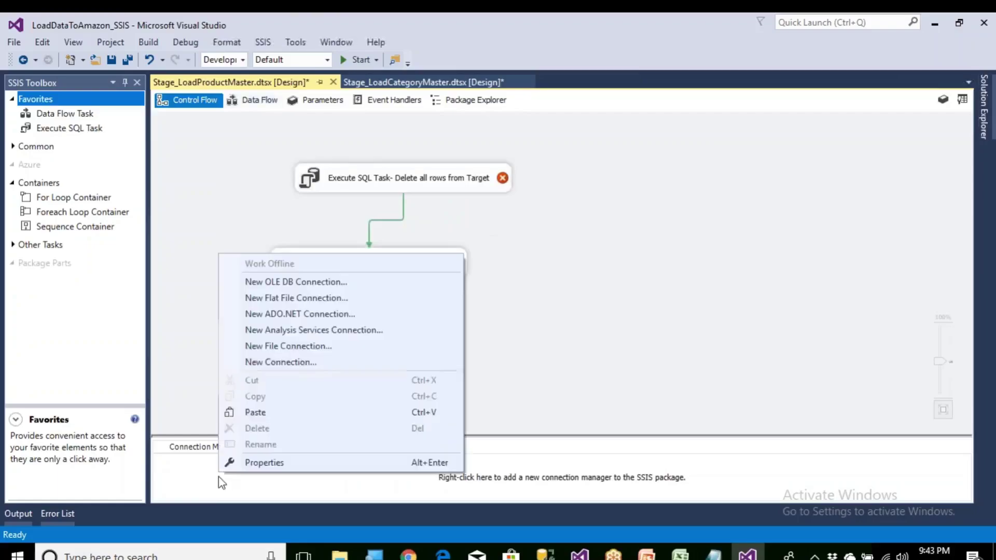
{"action": "left_click", "coordinate": [257, 412]}
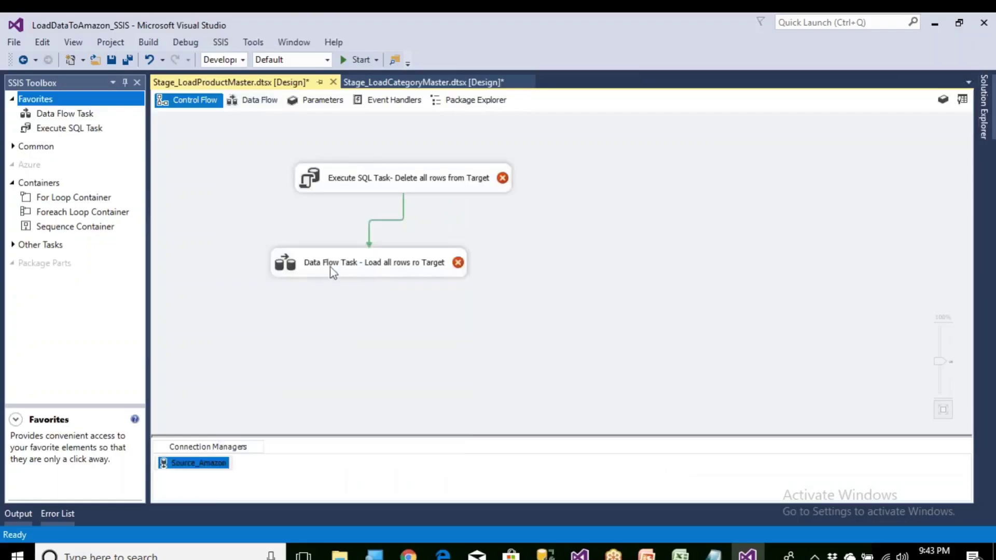
Step: Copy the Dest_AmazonStage connection manager from the category package into the product package
{"action": "left_click", "coordinate": [395, 85]}
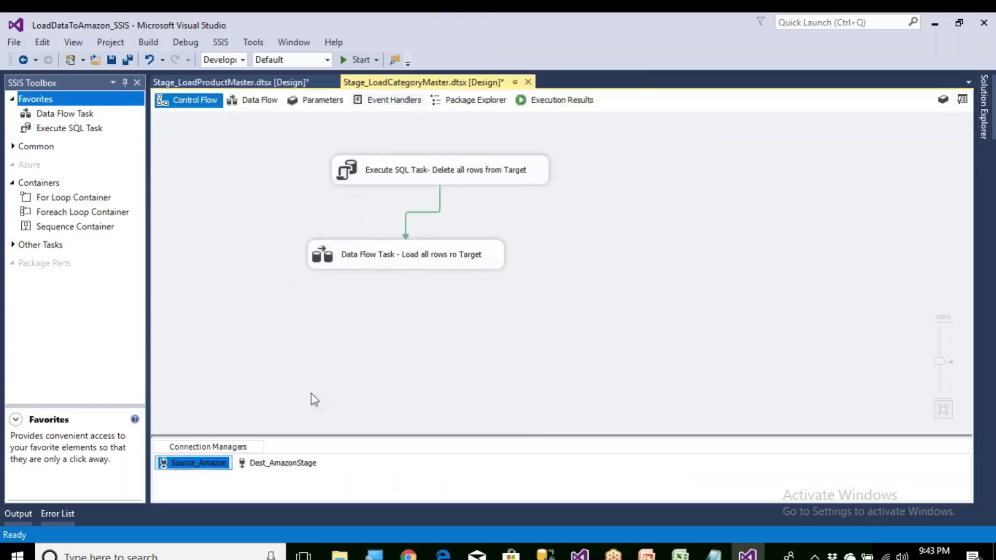
{"action": "left_click", "coordinate": [283, 467]}
{"action": "right_click", "coordinate": [284, 468]}
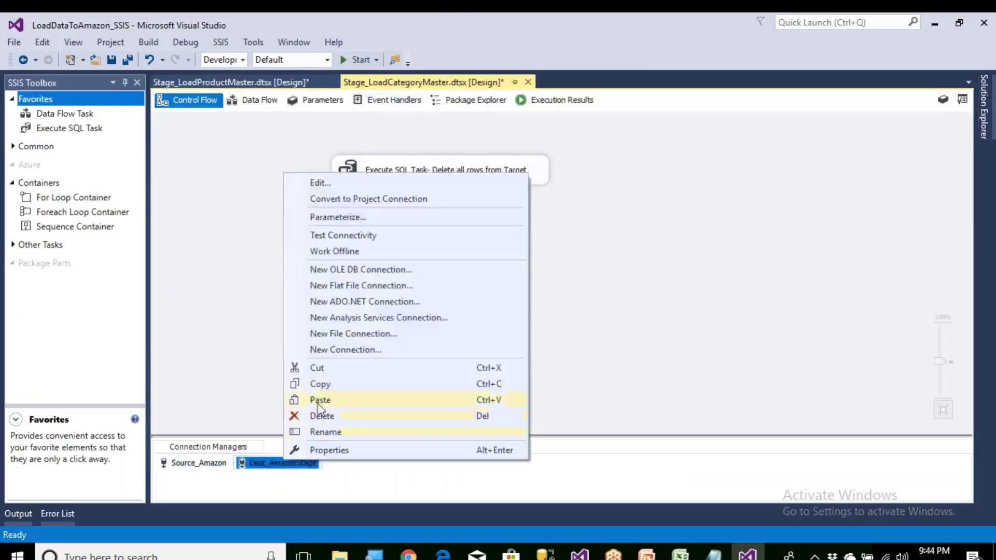
{"action": "left_click", "coordinate": [319, 385]}
{"action": "left_click", "coordinate": [245, 82]}
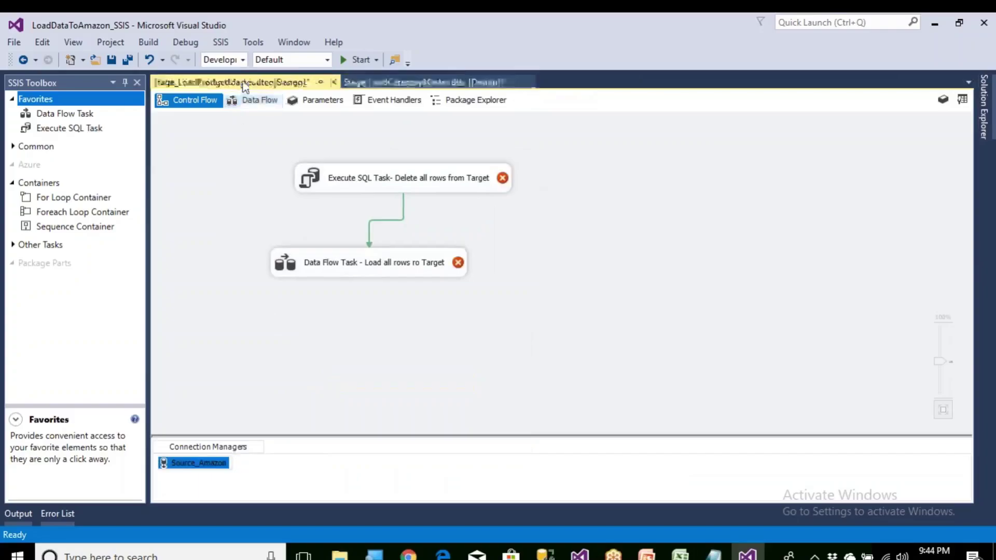
{"action": "left_click", "coordinate": [267, 472]}
{"action": "right_click", "coordinate": [268, 471]}
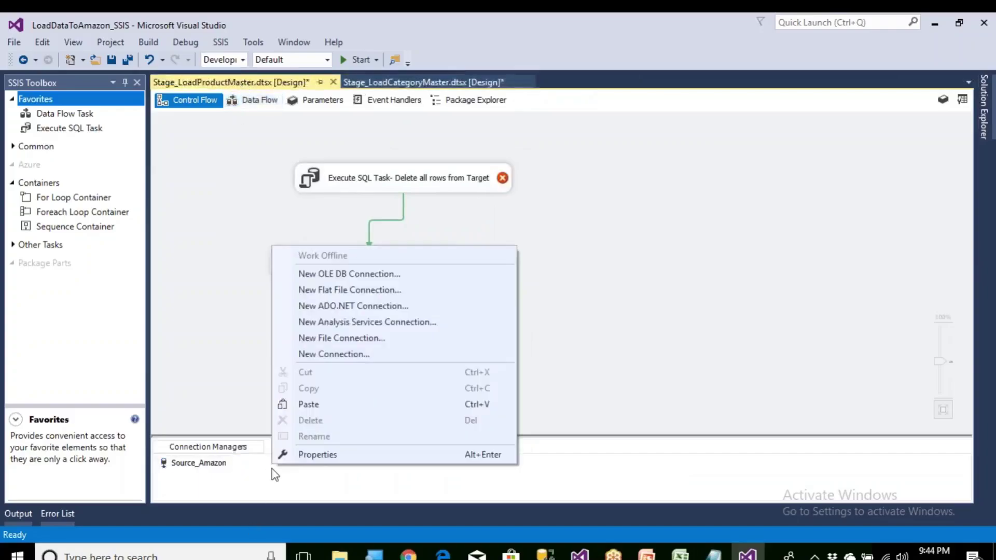
{"action": "left_click", "coordinate": [308, 405]}
{"action": "left_click", "coordinate": [345, 386]}
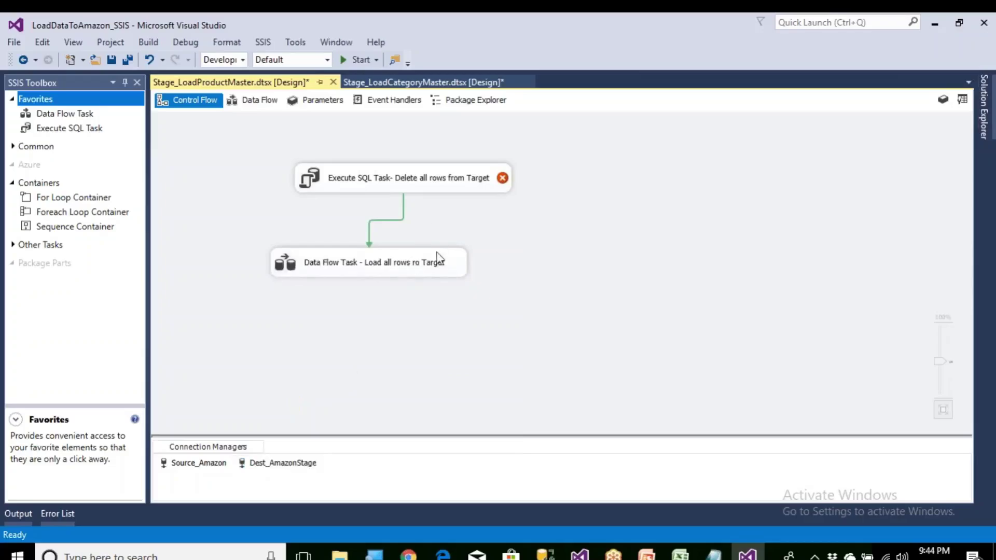
Step: In SQL Server Management Studio, change the truncate statement to Truncate Table StageProductMaster and copy it
{"action": "mouse_move", "coordinate": [449, 186]}
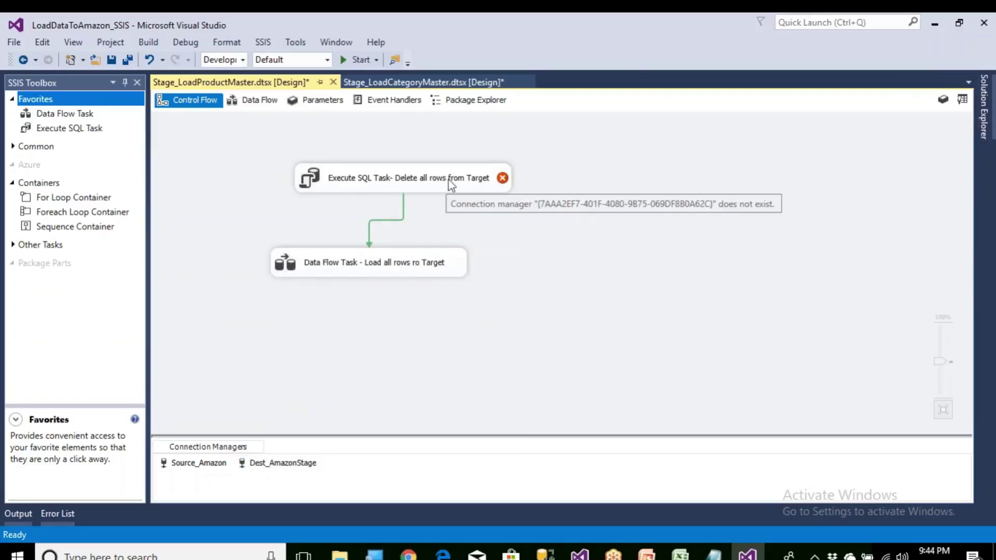
{"action": "left_click", "coordinate": [545, 553]}
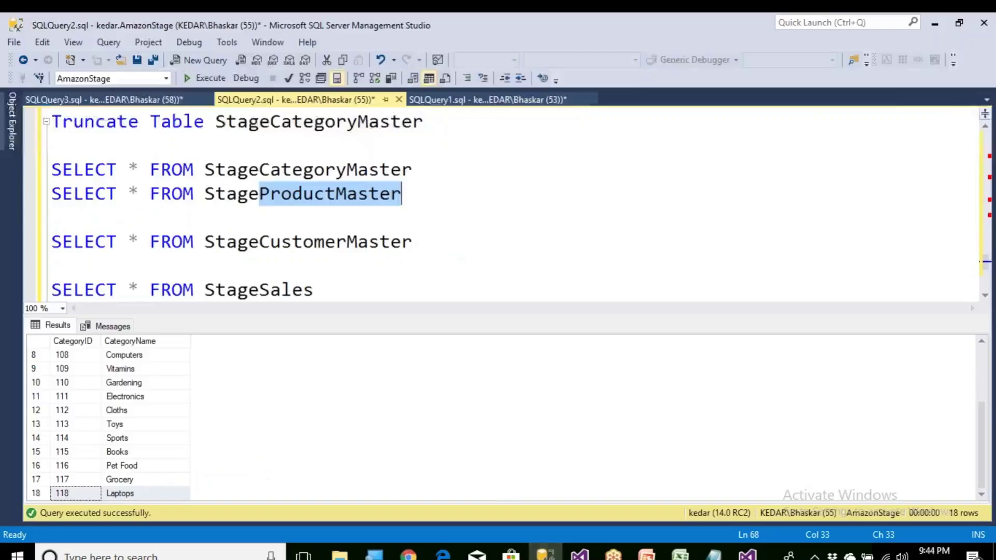
{"action": "left_click", "coordinate": [270, 196]}
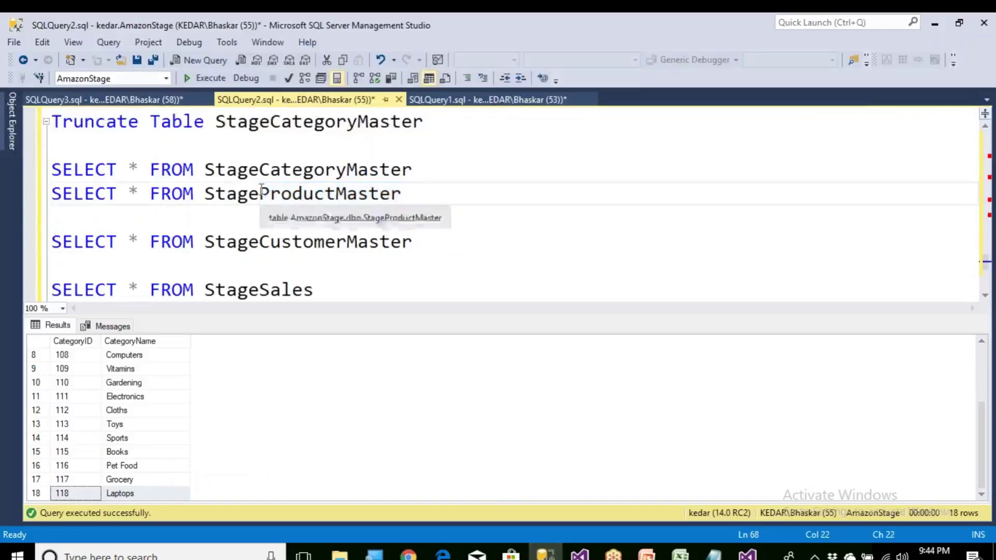
{"action": "left_click_drag", "start_coordinate": [260, 195], "coordinate": [401, 201]}
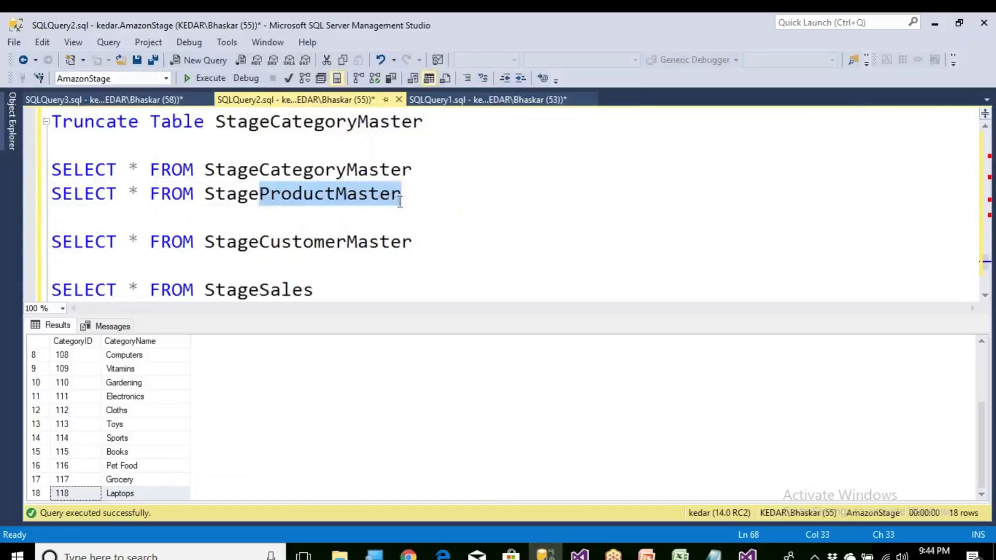
{"action": "left_click", "coordinate": [270, 122]}
{"action": "left_click_drag", "start_coordinate": [270, 123], "coordinate": [50, 122]}
{"action": "key", "text": "ctrl+v"}
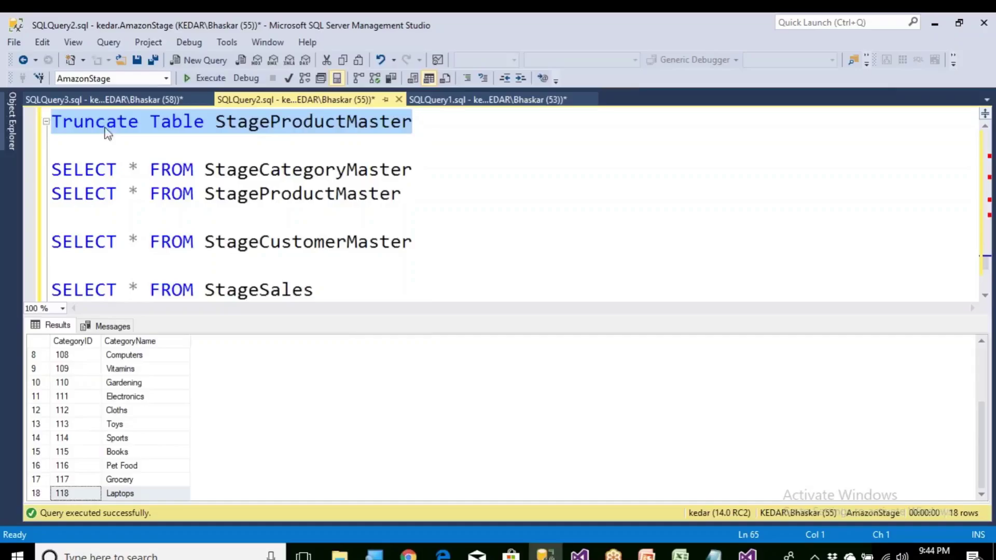
{"action": "right_click", "coordinate": [111, 126]}
{"action": "left_click", "coordinate": [132, 150]}
Step: Back in Visual Studio, set the Execute SQL Task's SQLStatement to Truncate Table StageProductMaster using the copied statement
{"action": "left_click", "coordinate": [748, 554]}
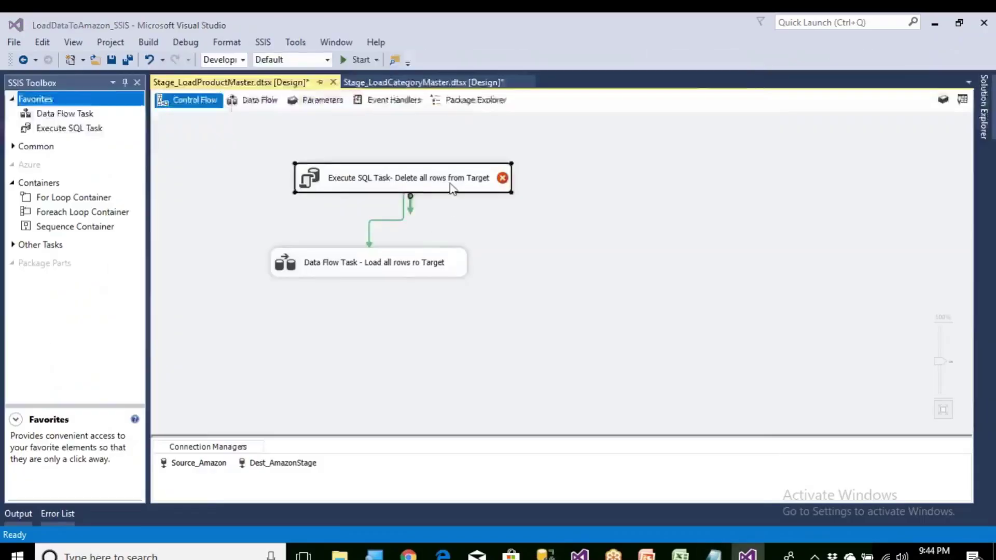
{"action": "double_click", "coordinate": [452, 188]}
{"action": "left_click", "coordinate": [620, 295]}
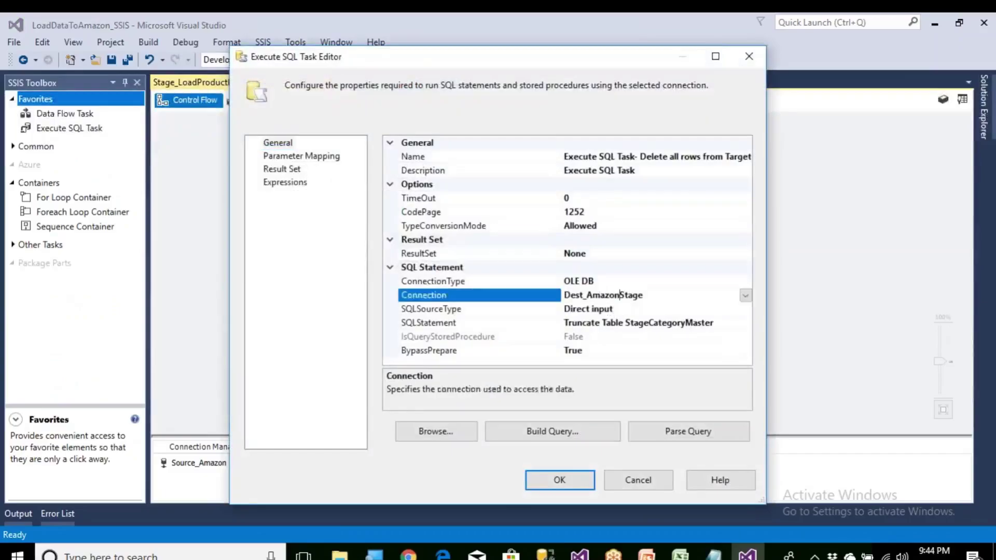
{"action": "left_click", "coordinate": [615, 322]}
{"action": "left_click_drag", "start_coordinate": [718, 330], "coordinate": [567, 320]}
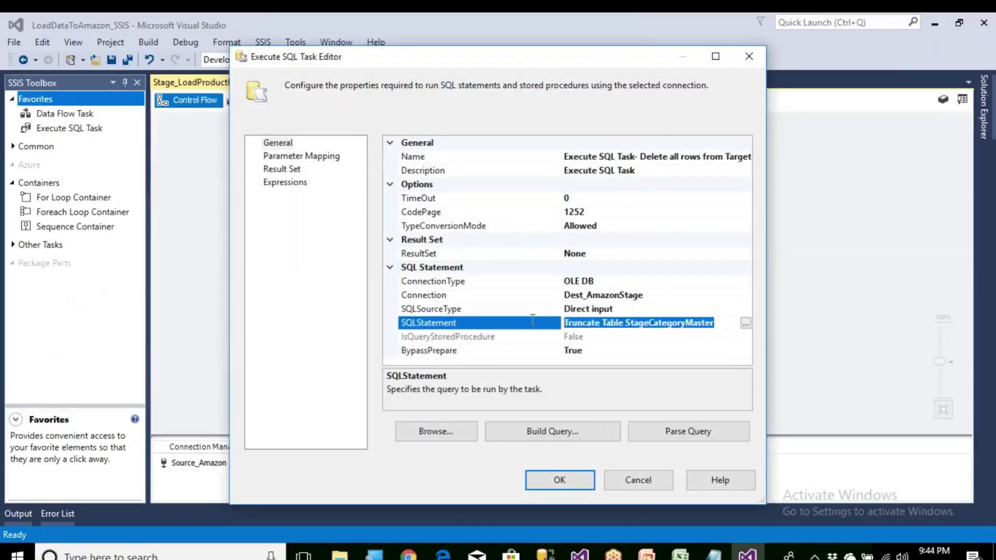
{"action": "key", "text": "ctrl+v"}
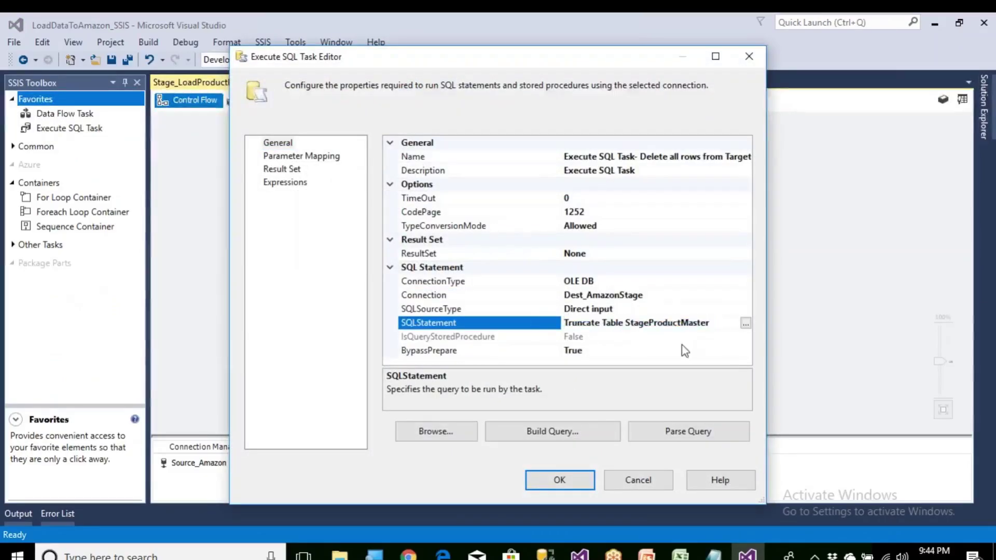
{"action": "left_click", "coordinate": [580, 481]}
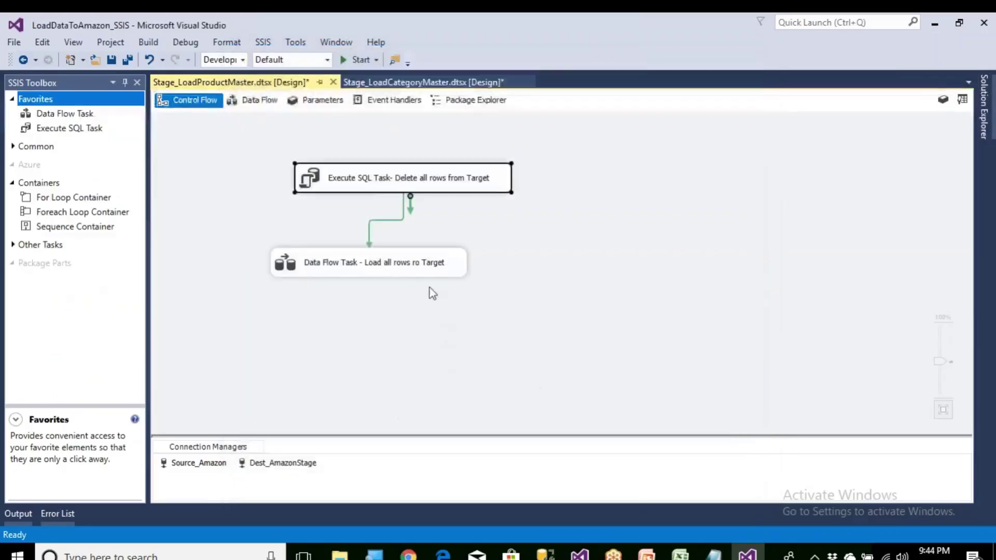
Step: Set the data flow's OLE DB Source to the [dbo].[ProductMaster] table, previewing its rows and checking its columns
{"action": "left_click", "coordinate": [430, 275]}
{"action": "double_click", "coordinate": [430, 276]}
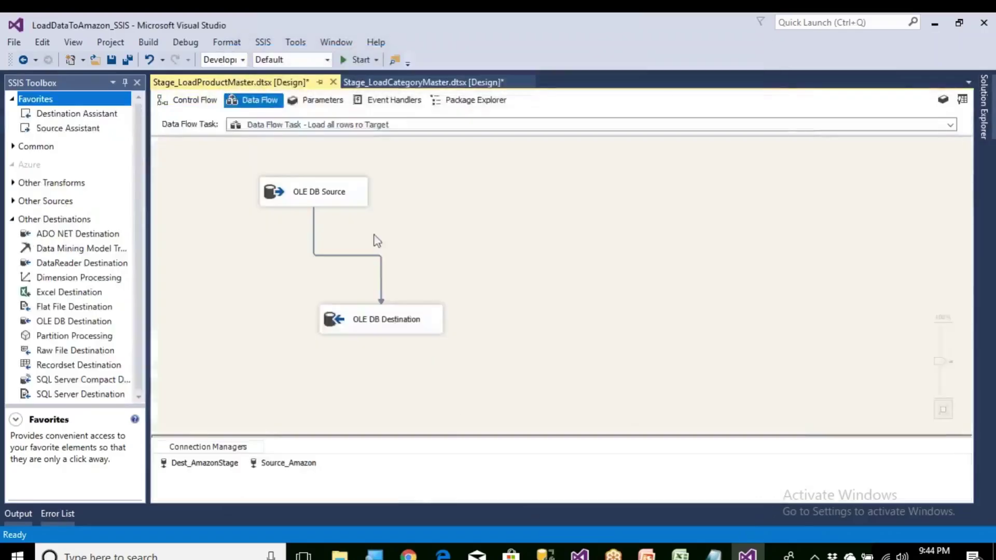
{"action": "double_click", "coordinate": [335, 200]}
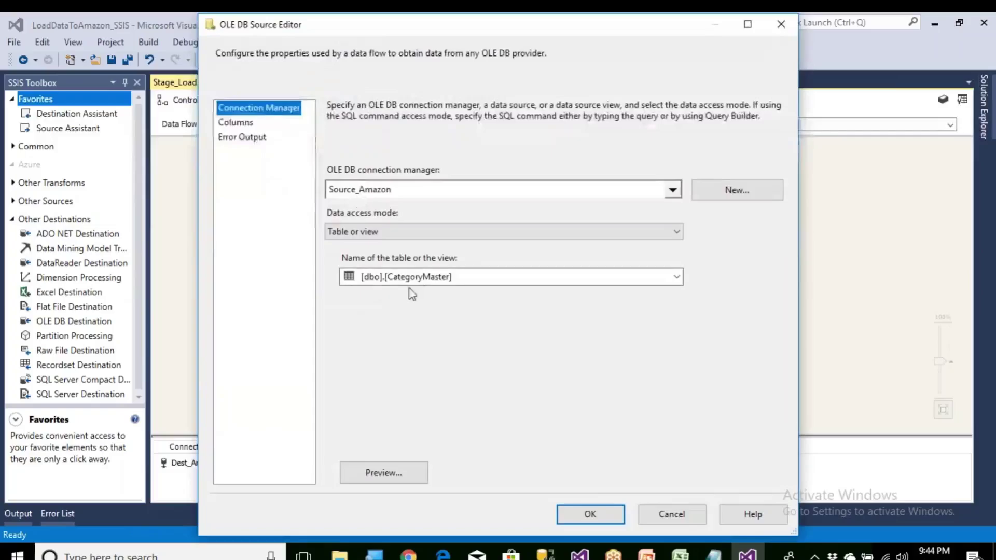
{"action": "left_click", "coordinate": [428, 280]}
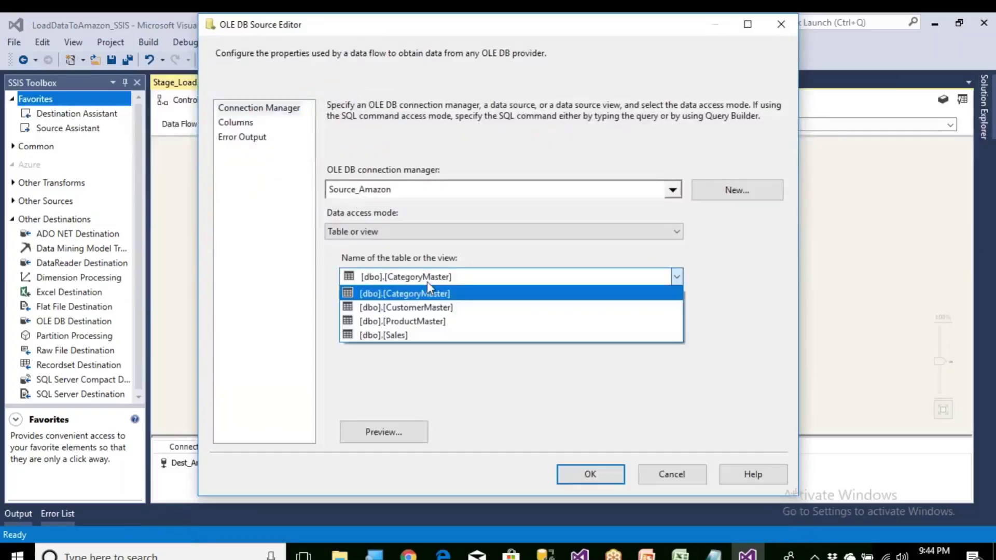
{"action": "left_click", "coordinate": [427, 321]}
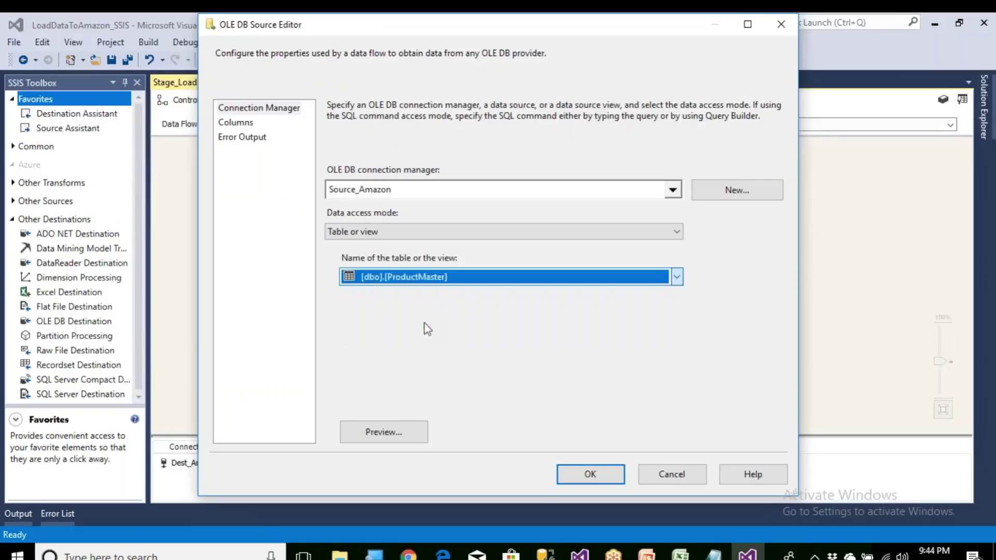
{"action": "left_click", "coordinate": [411, 433]}
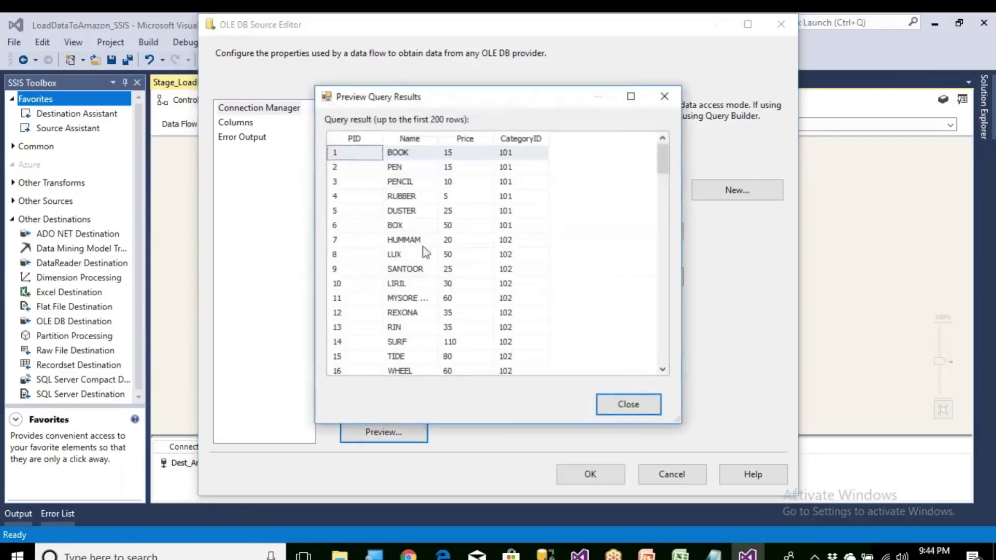
{"action": "left_click", "coordinate": [623, 403]}
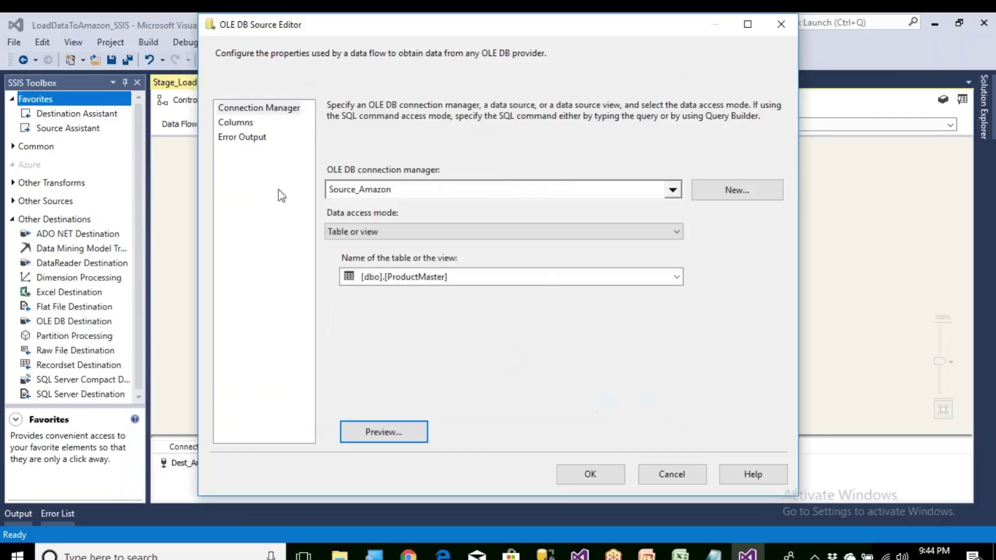
{"action": "left_click", "coordinate": [231, 122]}
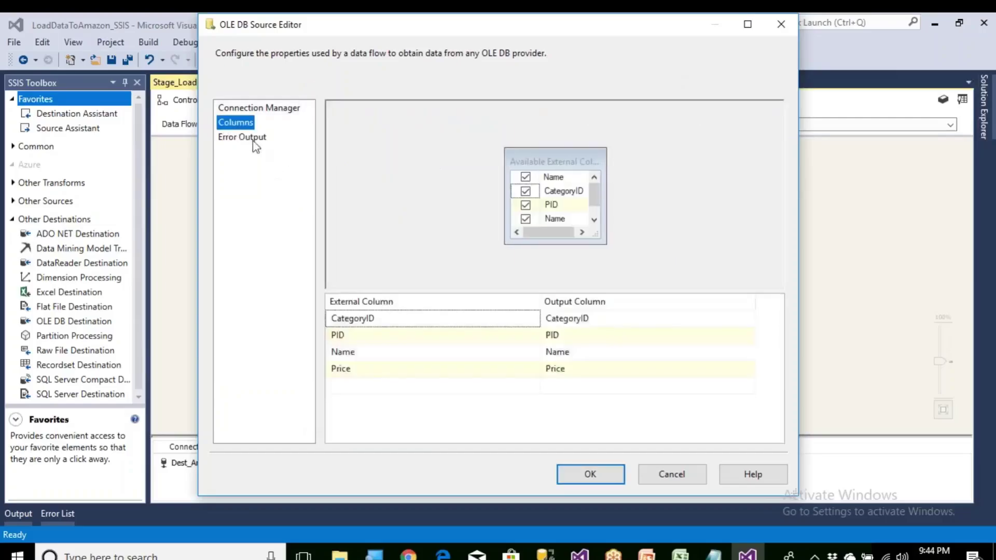
{"action": "left_click", "coordinate": [259, 107]}
{"action": "left_click", "coordinate": [571, 475]}
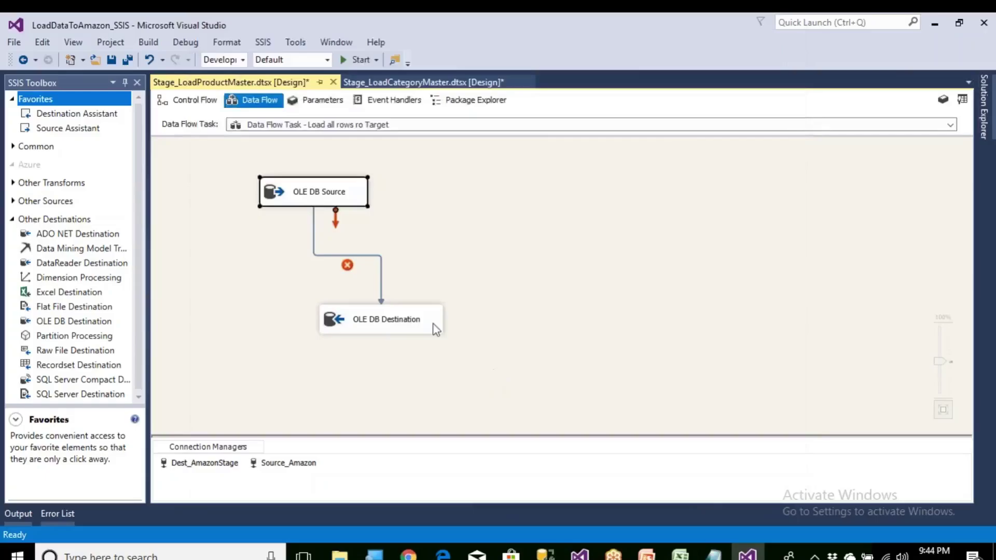
Step: Replace the copied OLE DB Destination with a new one and connect the OLE DB Source to it
{"action": "left_click", "coordinate": [436, 330]}
{"action": "key", "text": "Delete"}
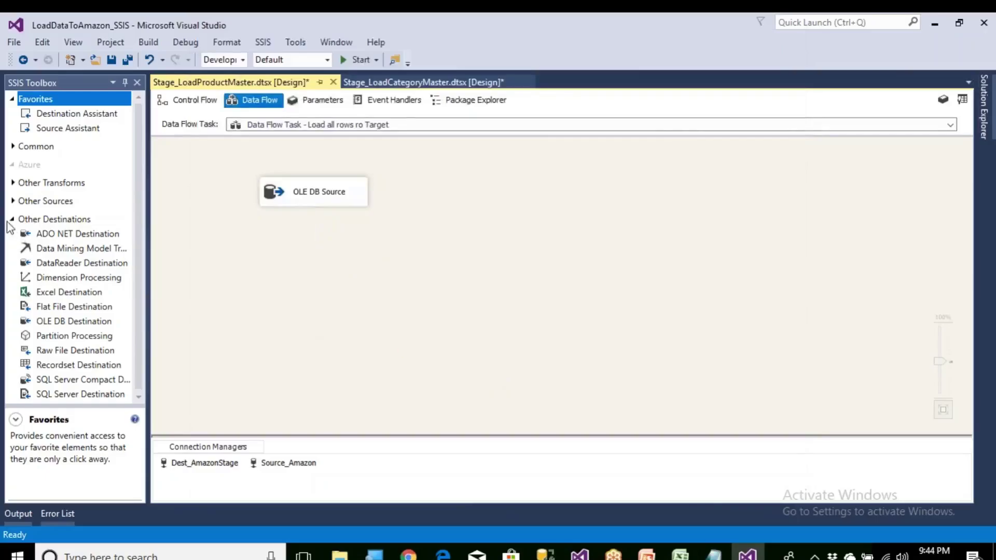
{"action": "left_click", "coordinate": [59, 323]}
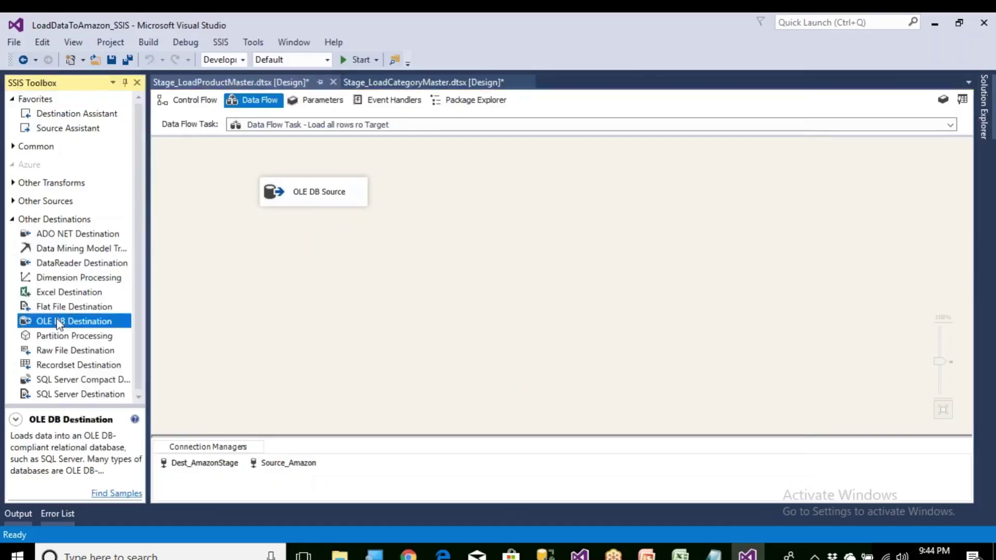
{"action": "left_click_drag", "start_coordinate": [308, 322], "coordinate": [309, 323]}
{"action": "left_click", "coordinate": [336, 199]}
{"action": "left_click_drag", "start_coordinate": [322, 220], "coordinate": [377, 350]}
Step: Set the OLE DB Destination's table to [dbo].[StageProductMaster] and accept the automatic column mappings after checking them
{"action": "double_click", "coordinate": [378, 344]}
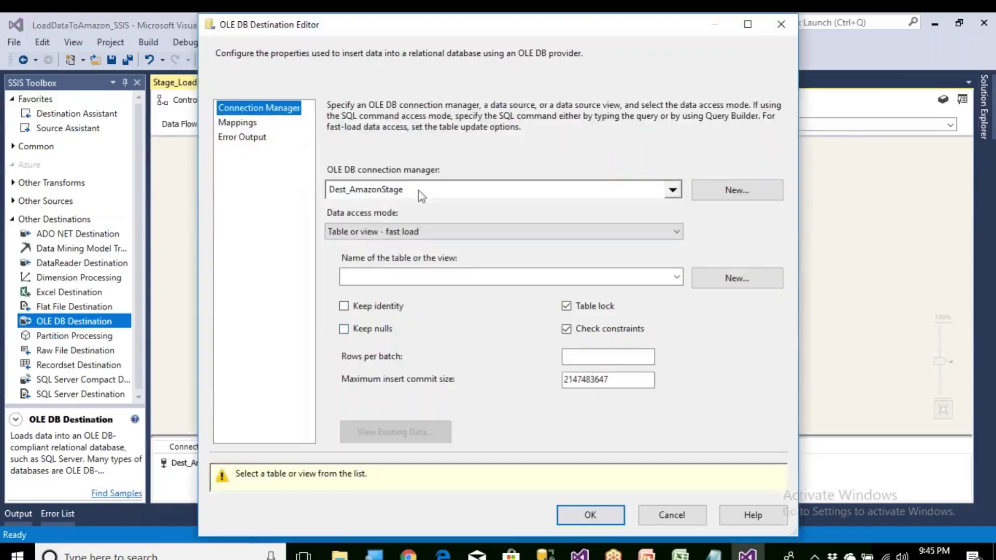
{"action": "left_click", "coordinate": [676, 277]}
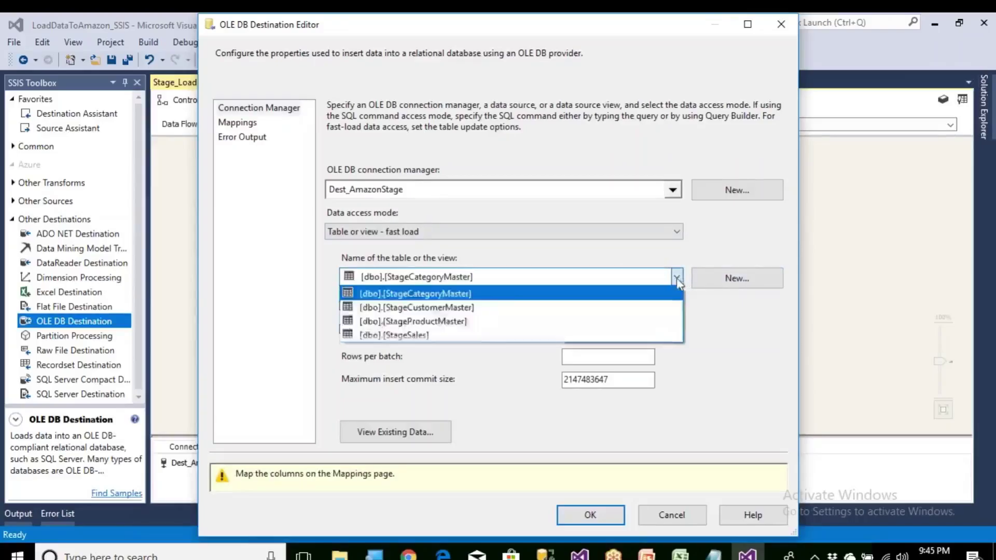
{"action": "left_click", "coordinate": [467, 322]}
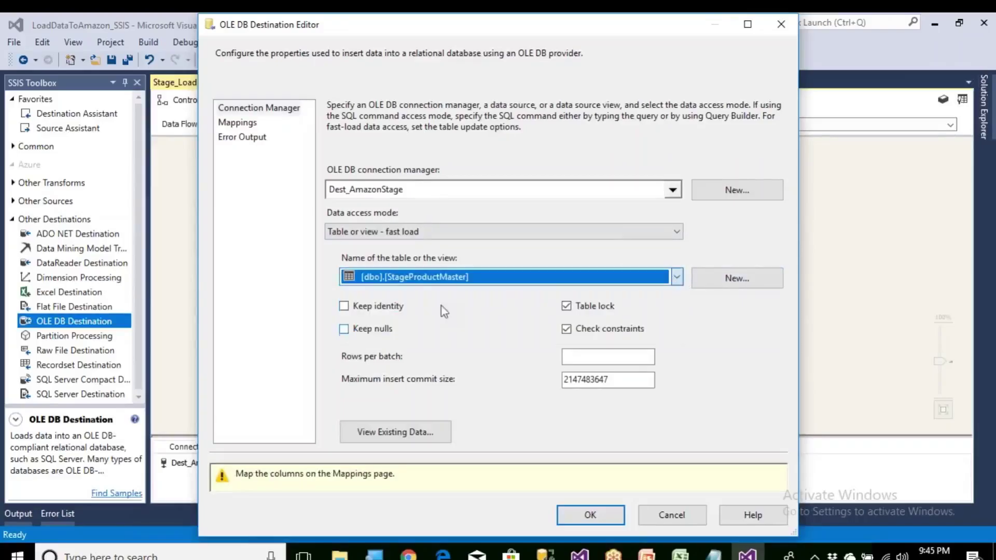
{"action": "left_click", "coordinate": [248, 123]}
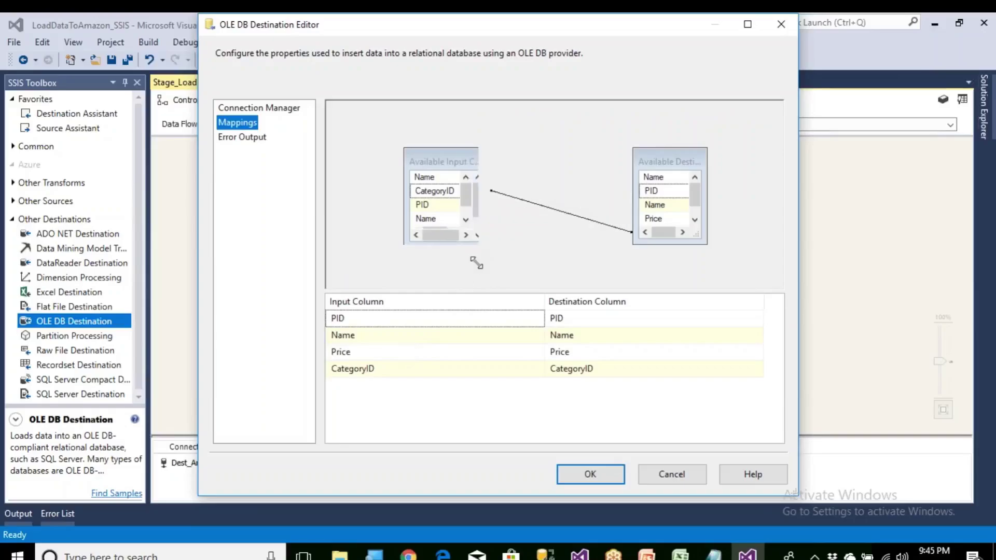
{"action": "left_click_drag", "start_coordinate": [478, 244], "coordinate": [491, 284]}
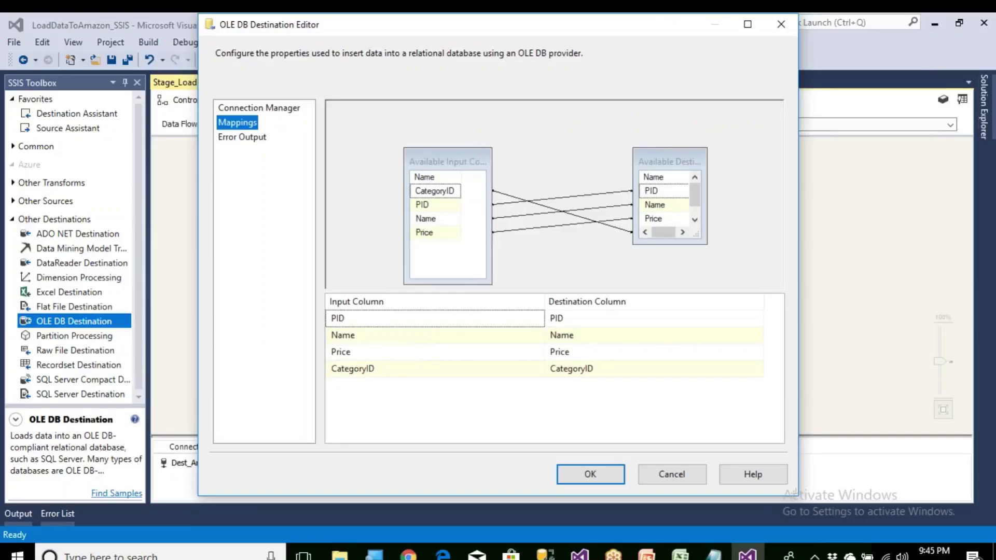
{"action": "left_click_drag", "start_coordinate": [699, 238], "coordinate": [711, 270]}
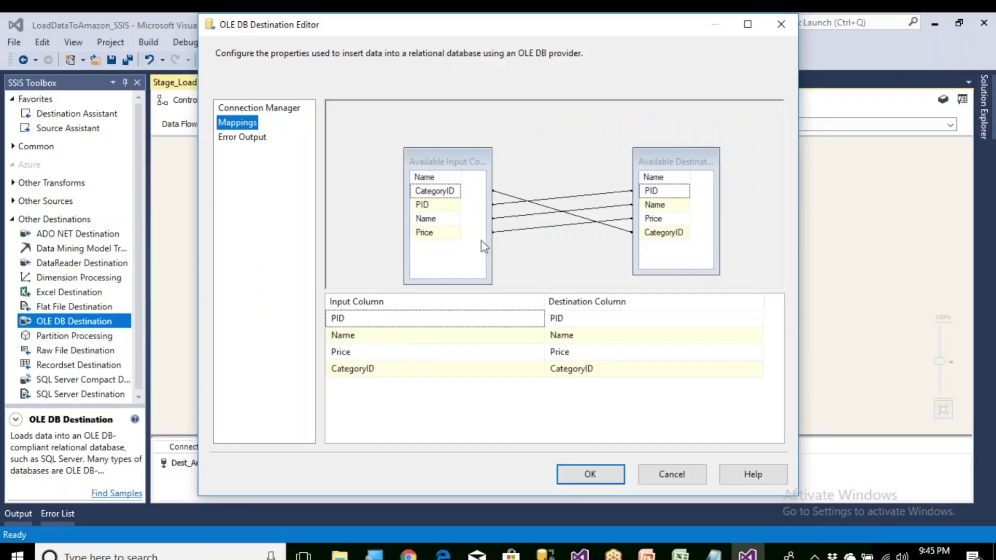
{"action": "left_click", "coordinate": [567, 470]}
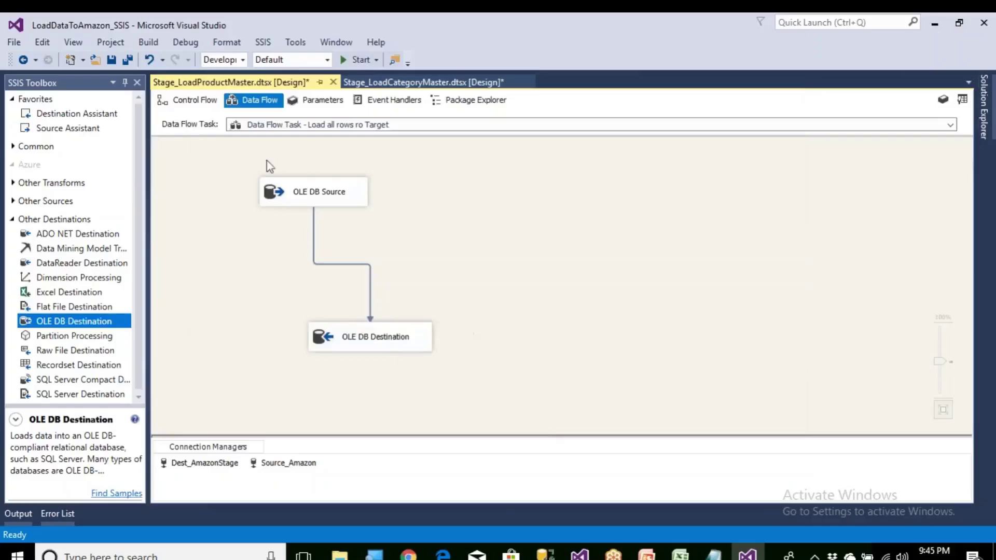
Step: Review the connection and SQL statement of the Execute SQL Task in the control flow
{"action": "left_click", "coordinate": [193, 100]}
{"action": "double_click", "coordinate": [359, 179]}
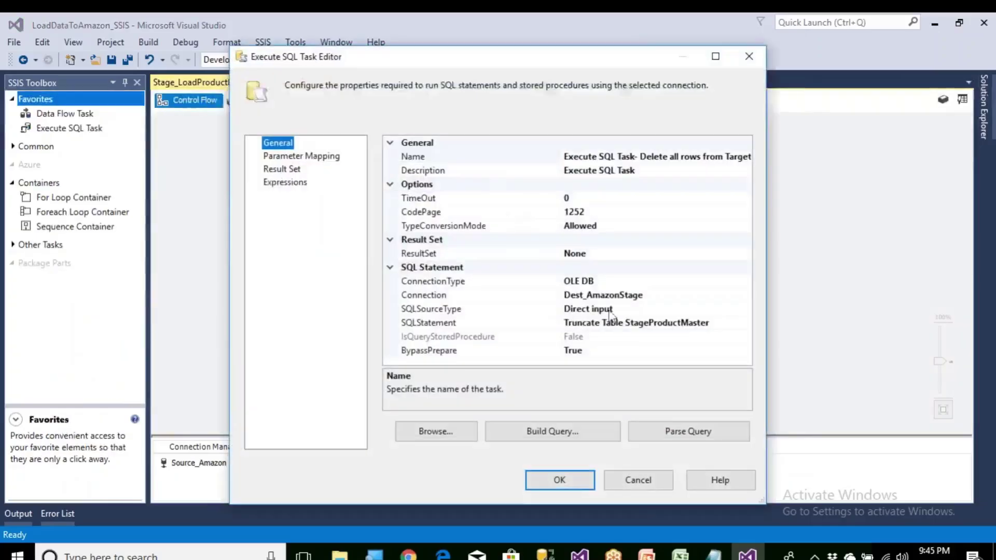
{"action": "left_click", "coordinate": [559, 480]}
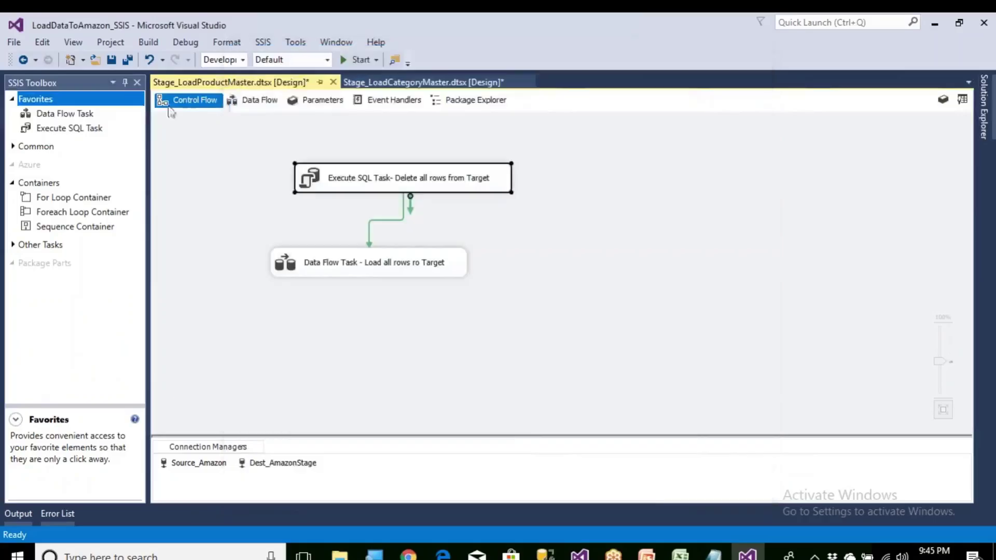
Step: Run the Stage_LoadProductMaster package, check the row flow in its data flow, and return to design mode
{"action": "left_click", "coordinate": [358, 60]}
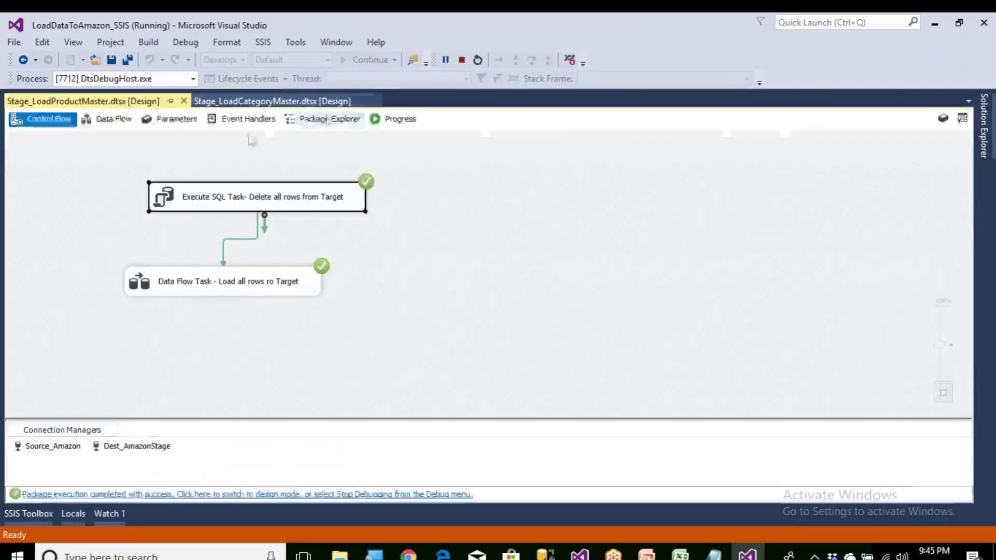
{"action": "left_click", "coordinate": [112, 119]}
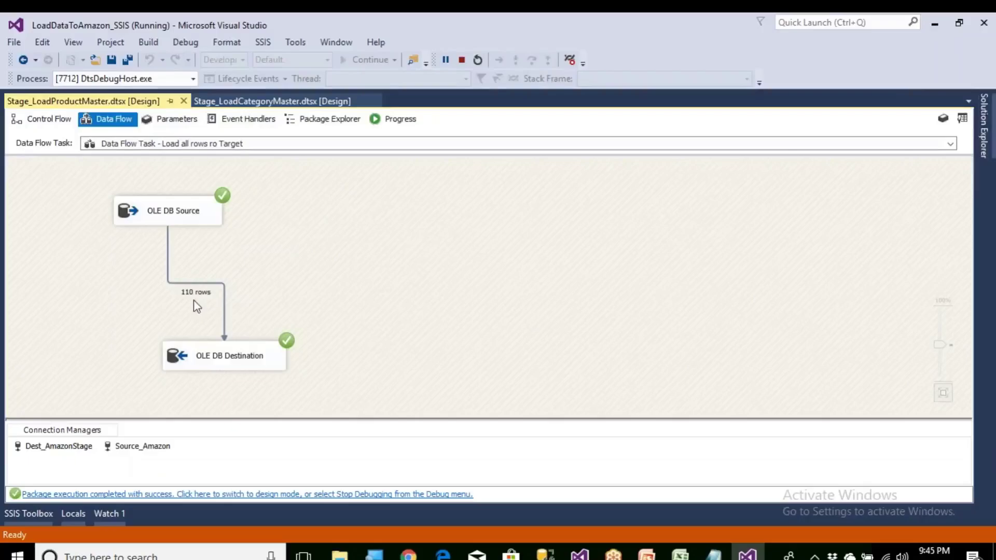
{"action": "left_click", "coordinate": [240, 495]}
Step: In SQL Server Management Studio, run SELECT * FROM StageProductMaster and look through the loaded rows to the end
{"action": "left_click", "coordinate": [545, 556]}
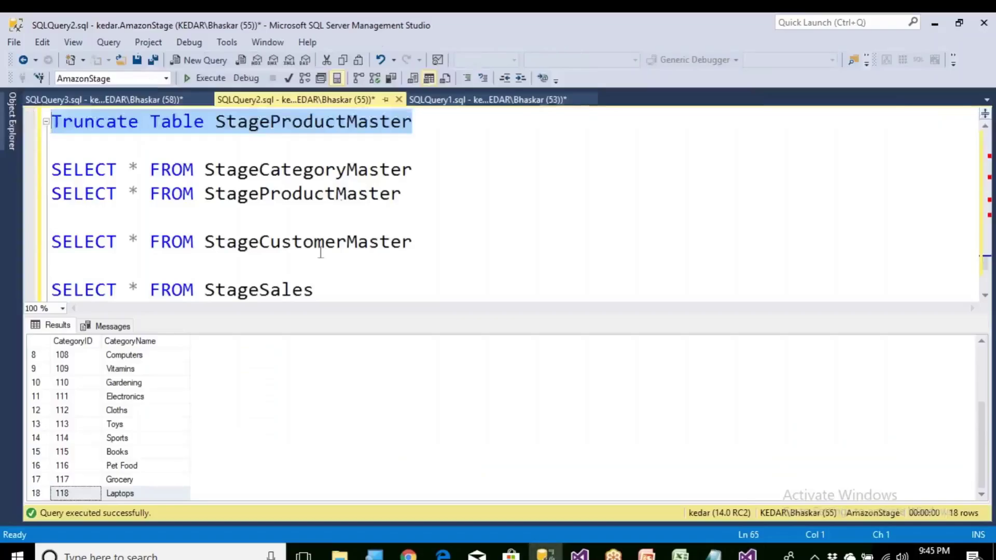
{"action": "left_click_drag", "start_coordinate": [402, 197], "coordinate": [51, 198]}
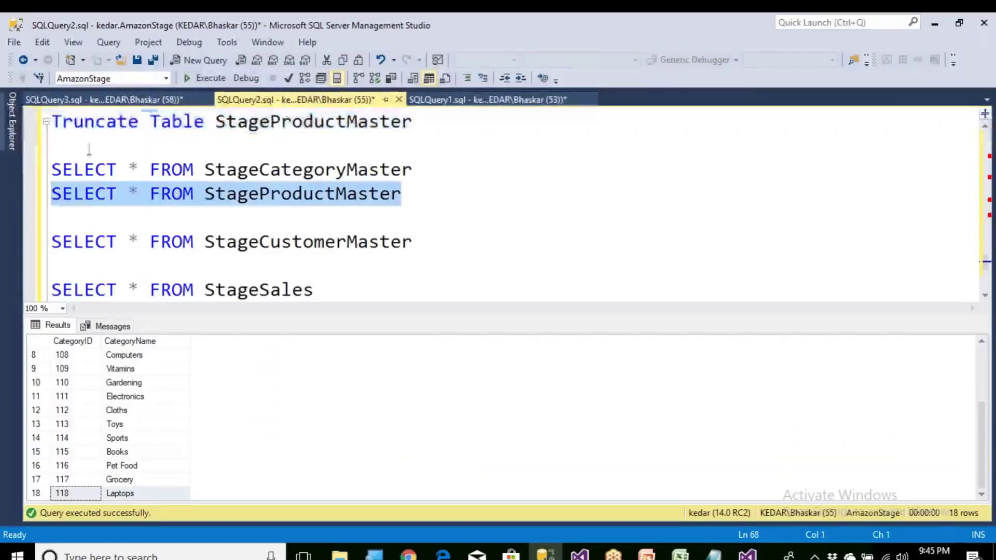
{"action": "left_click", "coordinate": [203, 79]}
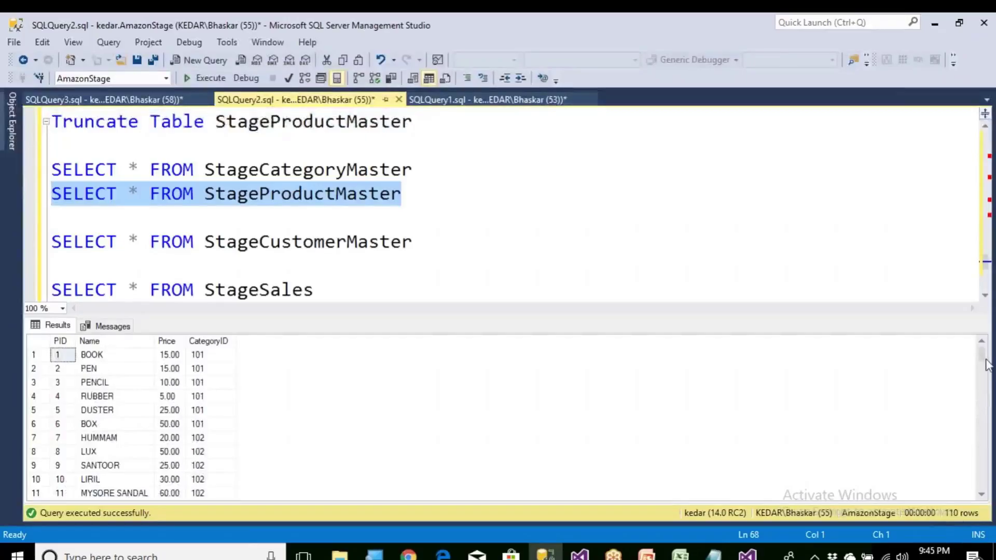
{"action": "left_click_drag", "start_coordinate": [981, 354], "coordinate": [981, 485]}
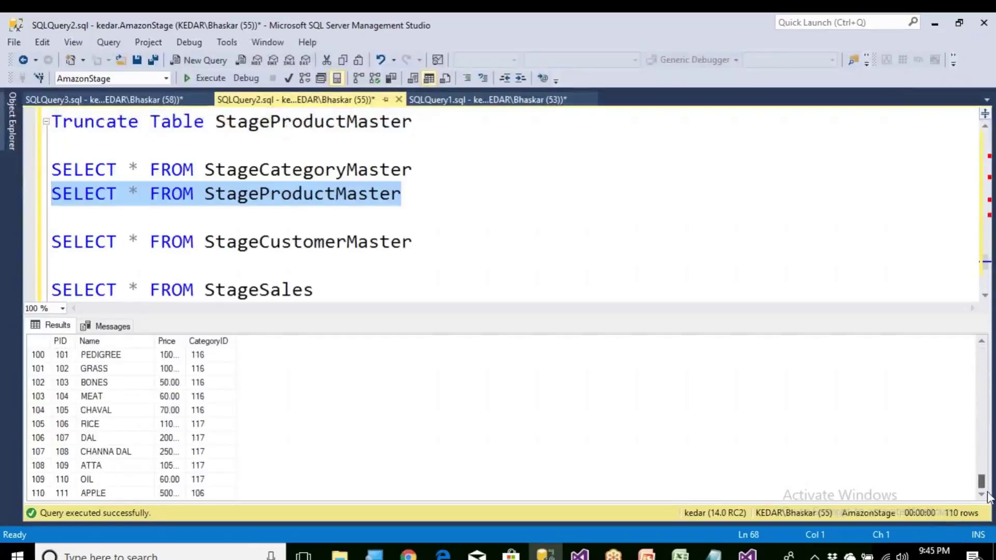
Step: In the Amazon database query, run select * from ProductMaster and check the last row of the source data
{"action": "left_click", "coordinate": [415, 100]}
{"action": "scroll", "coordinate": [333, 246], "scroll_direction": "down", "scroll_amount": 1}
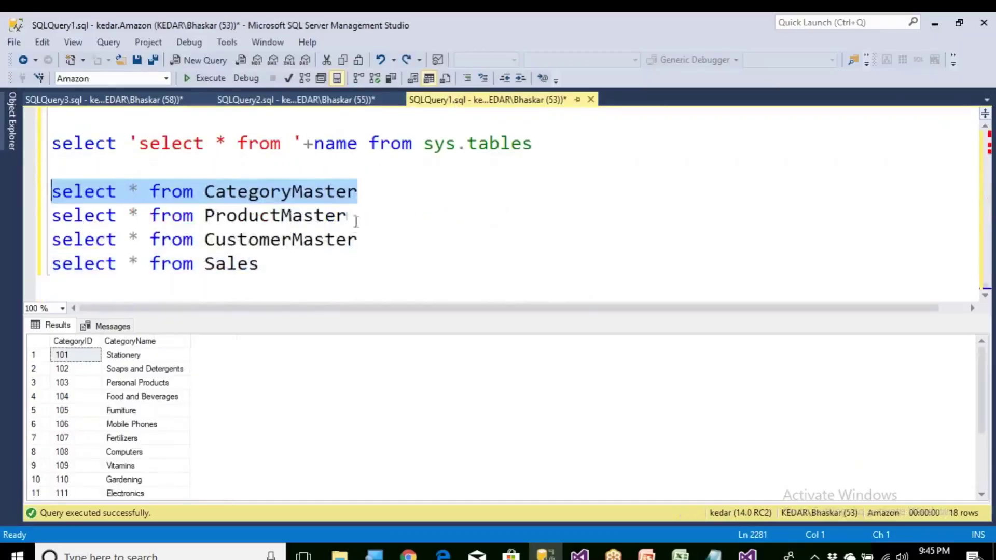
{"action": "left_click_drag", "start_coordinate": [349, 215], "coordinate": [44, 216]}
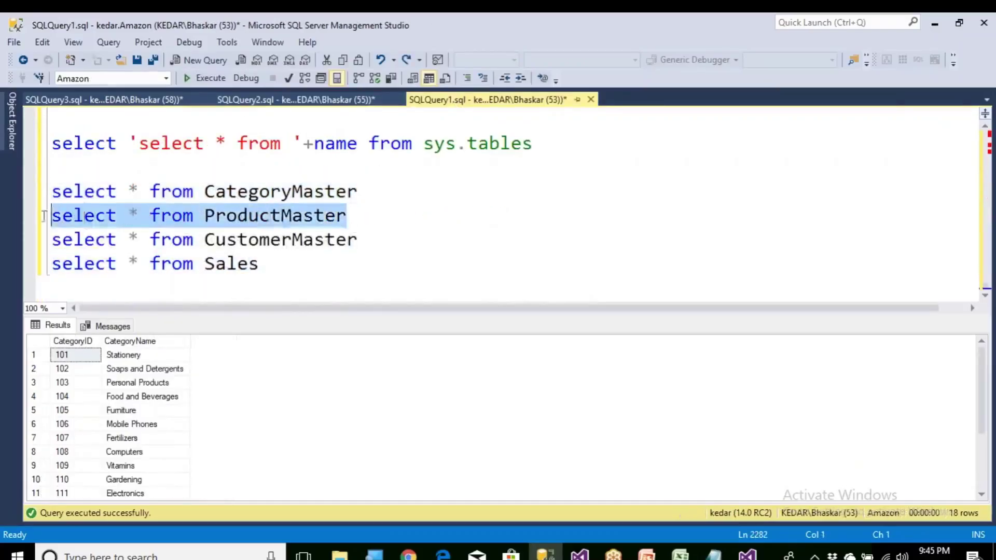
{"action": "left_click", "coordinate": [205, 76]}
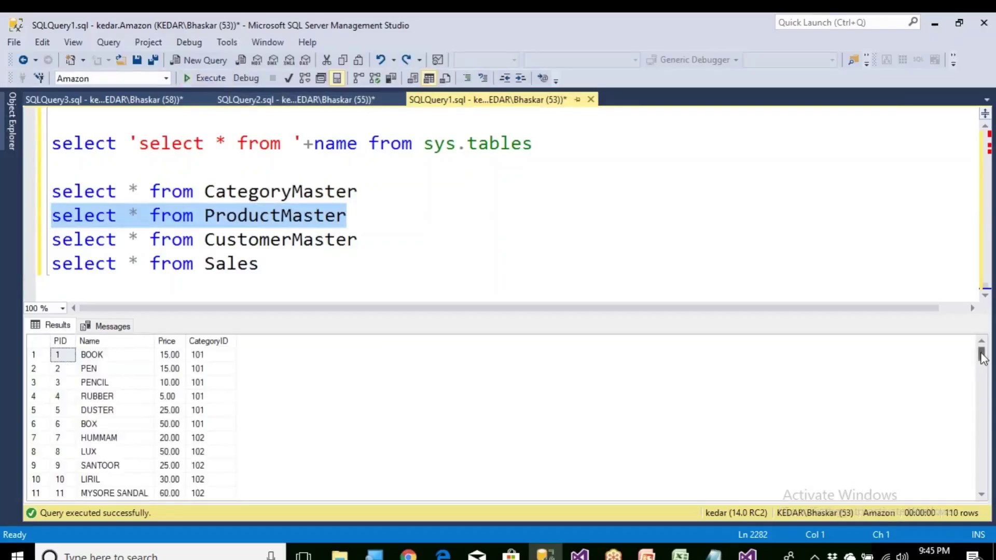
{"action": "left_click_drag", "start_coordinate": [982, 355], "coordinate": [981, 482]}
{"action": "left_click", "coordinate": [43, 494]}
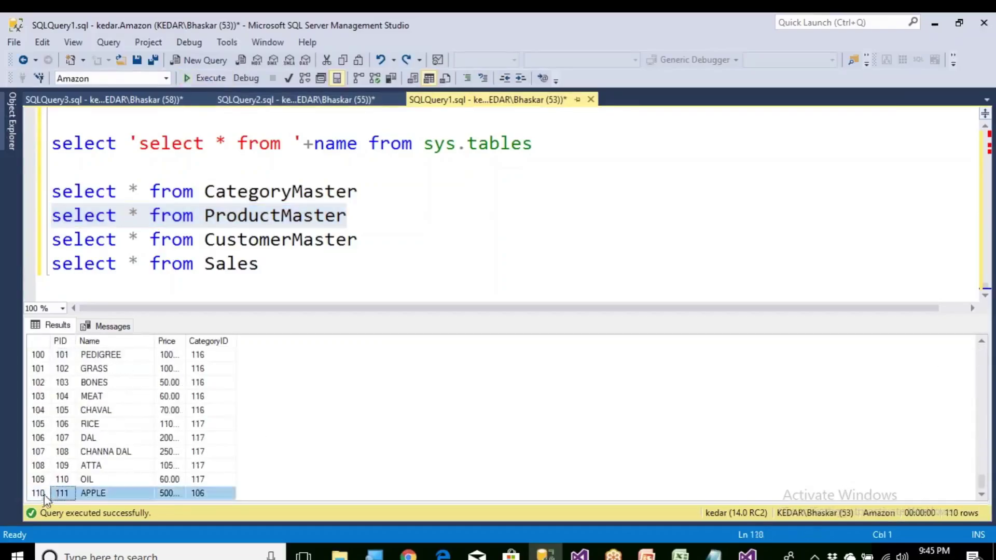
Step: Separate the CustomerMaster query from the ProductMaster query with a blank line and select the table name CustomerMaster
{"action": "left_click", "coordinate": [379, 221]}
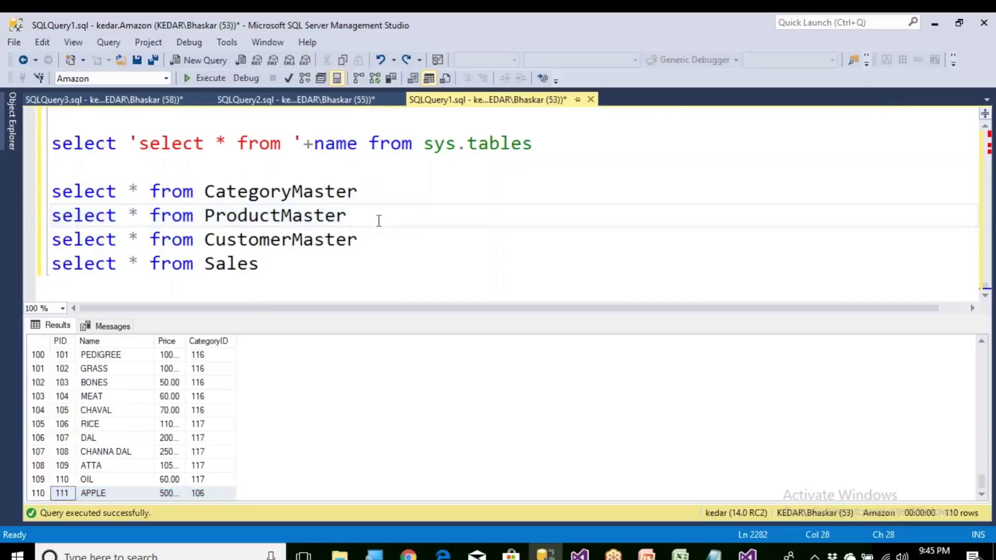
{"action": "key", "text": "Return"}
{"action": "double_click", "coordinate": [313, 268]}
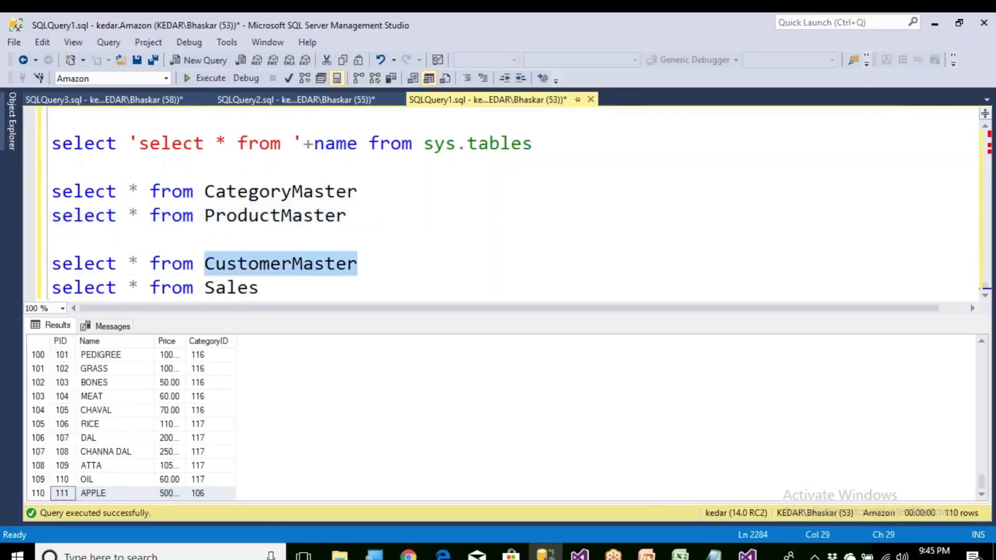
Step: Switch to Visual Studio and add a new SSIS package to the LoadDataToAmazon_SSIS project
{"action": "left_click", "coordinate": [747, 553]}
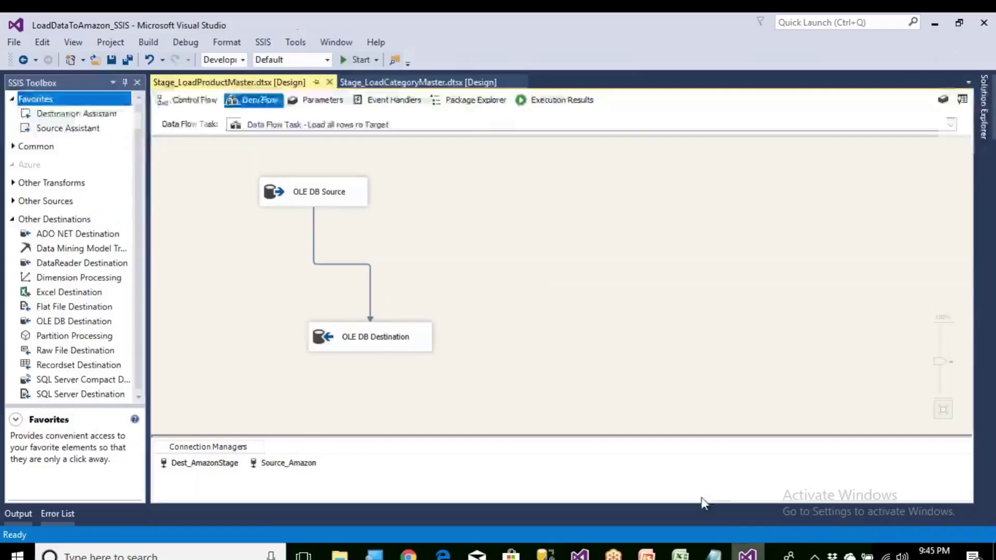
{"action": "left_click", "coordinate": [195, 100]}
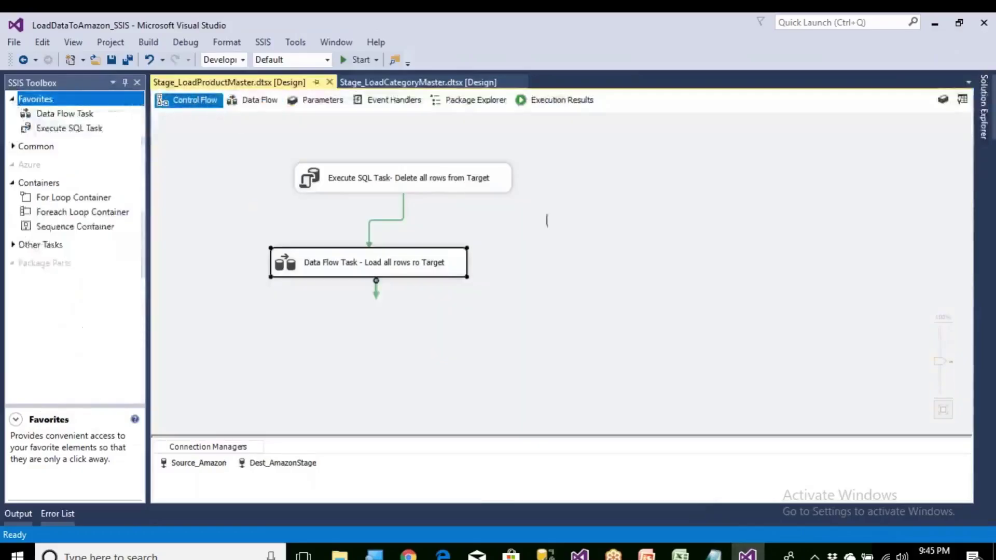
{"action": "left_click", "coordinate": [983, 107]}
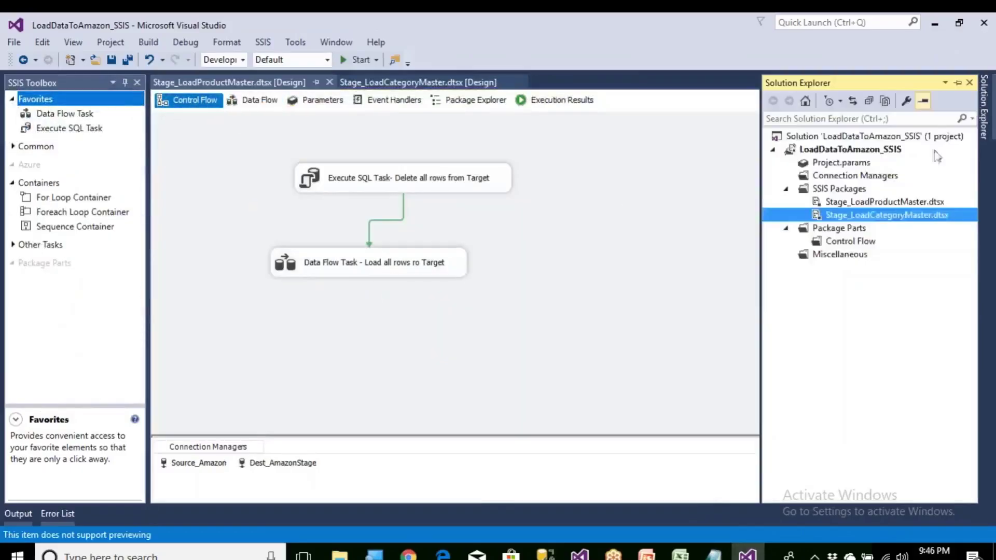
{"action": "left_click", "coordinate": [852, 190]}
{"action": "right_click", "coordinate": [853, 195]}
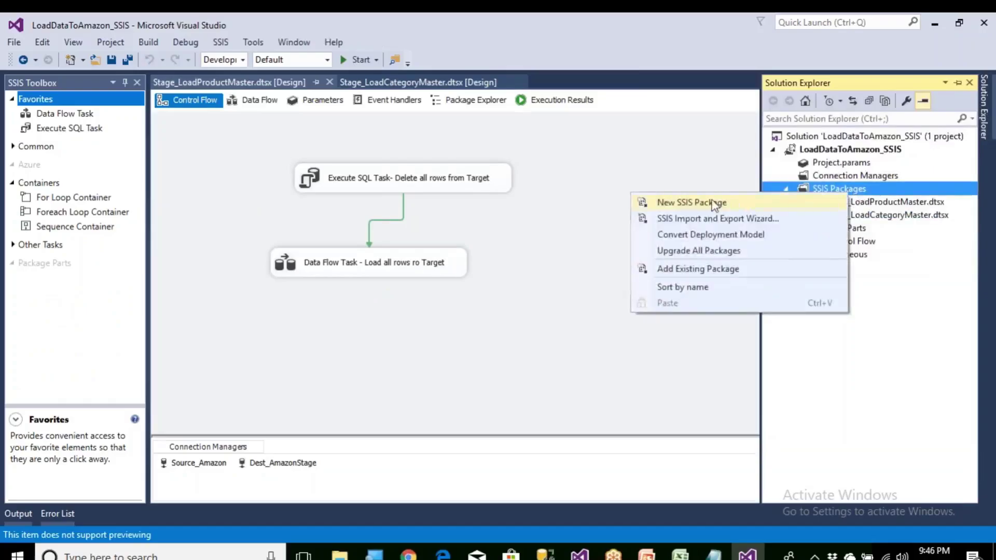
{"action": "left_click", "coordinate": [747, 203]}
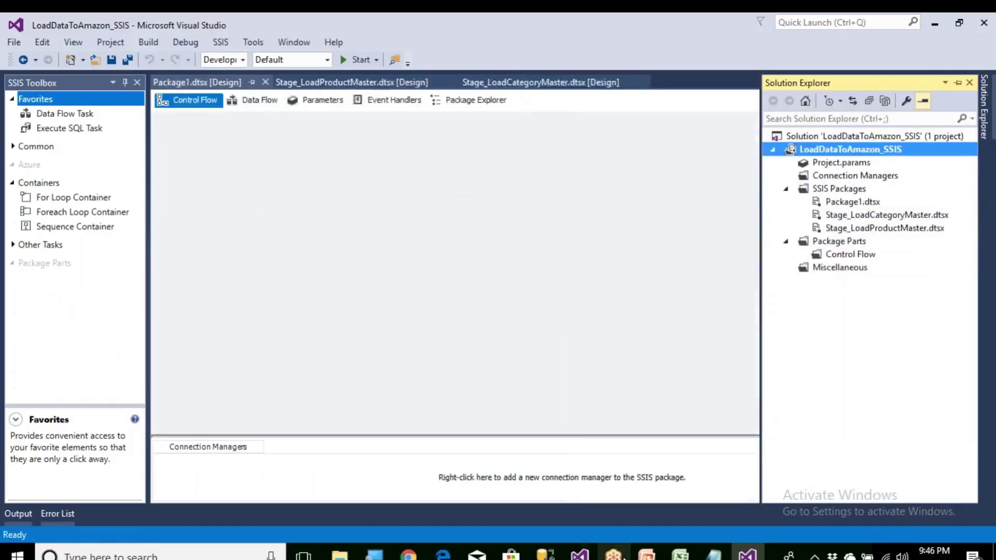
Step: Rename the new package as Stage_LoadCustomerMaster.dtsx
{"action": "left_click", "coordinate": [545, 556]}
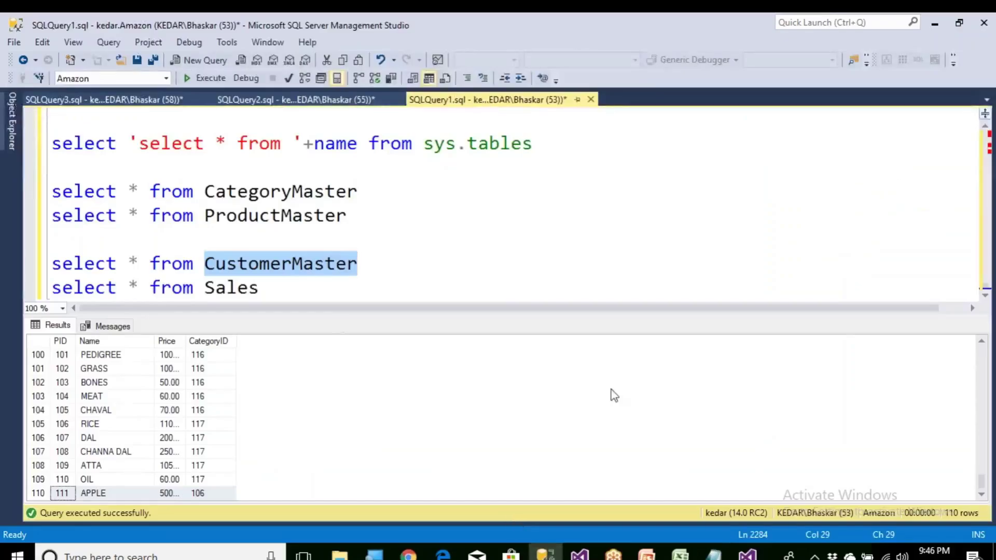
{"action": "left_click", "coordinate": [748, 556]}
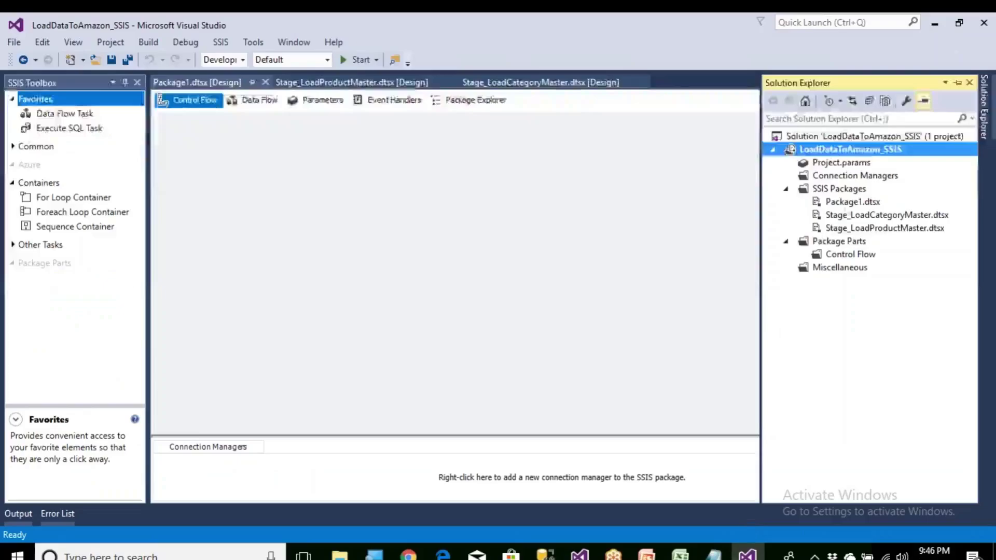
{"action": "left_click", "coordinate": [846, 203]}
{"action": "left_click", "coordinate": [846, 203]}
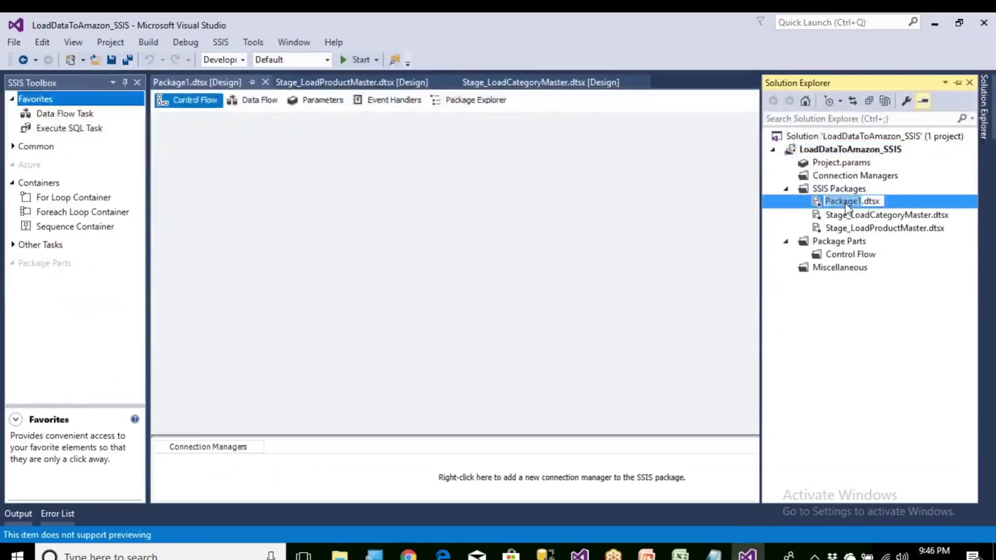
{"action": "type", "text": "Stage_Lo"}
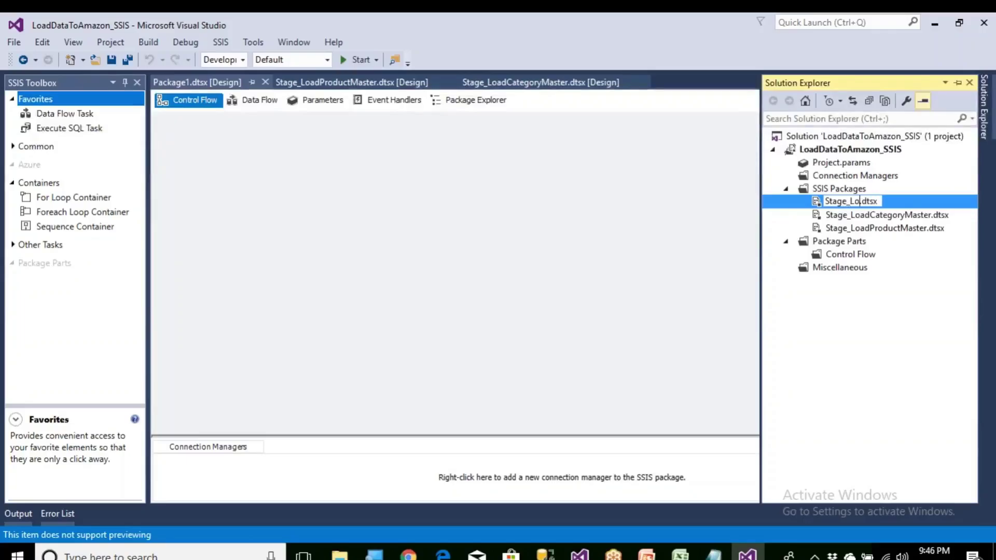
{"action": "type", "text": "adCustomerMaster"}
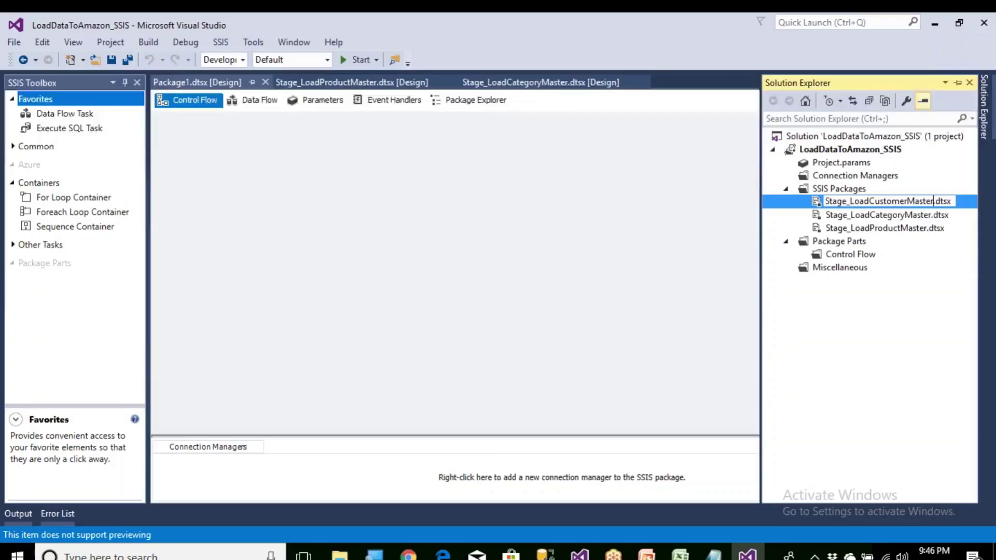
{"action": "key", "text": "Return"}
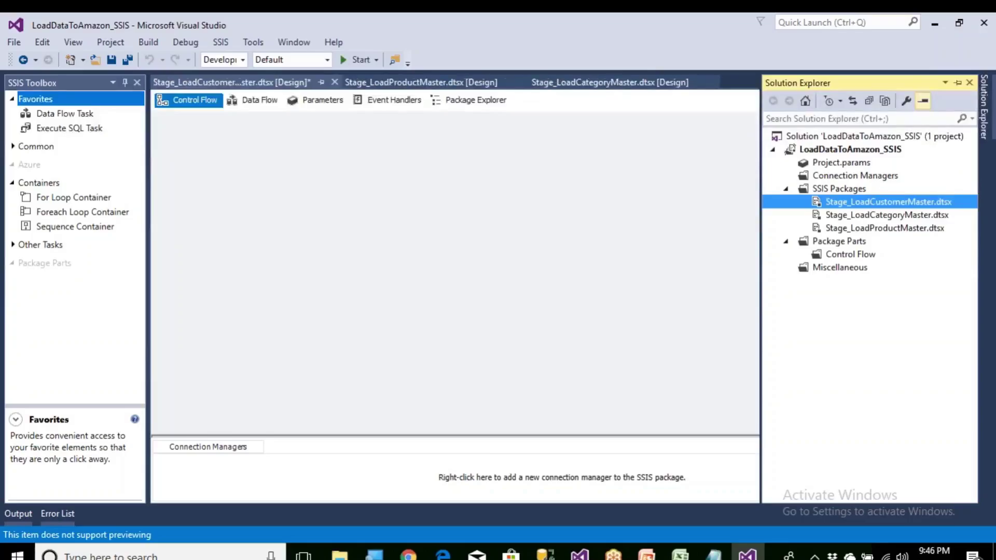
Step: Copy the connected Execute SQL Task and Data Flow Task from Stage_LoadProductMaster into the Stage_LoadCustomerMaster control flow
{"action": "left_click", "coordinate": [200, 85]}
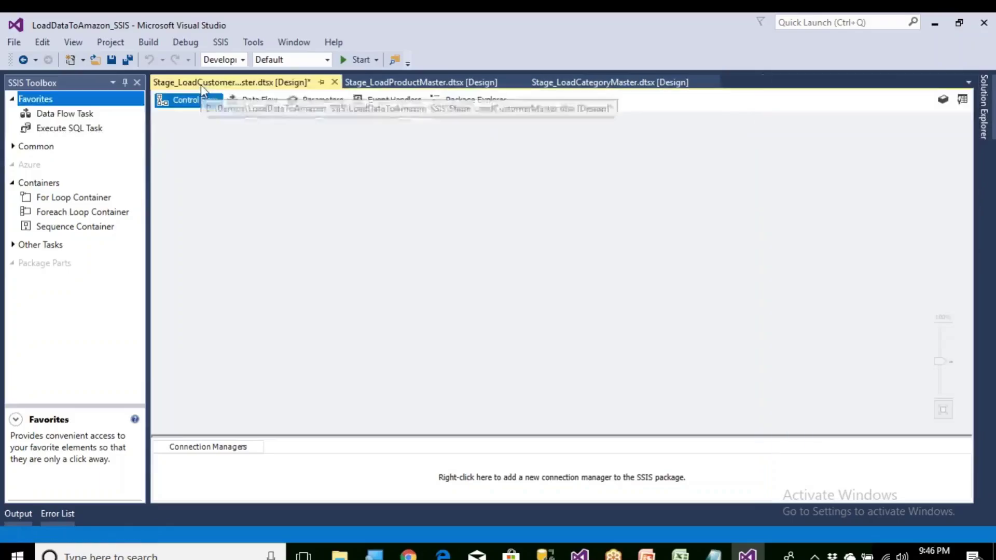
{"action": "left_click", "coordinate": [395, 85]}
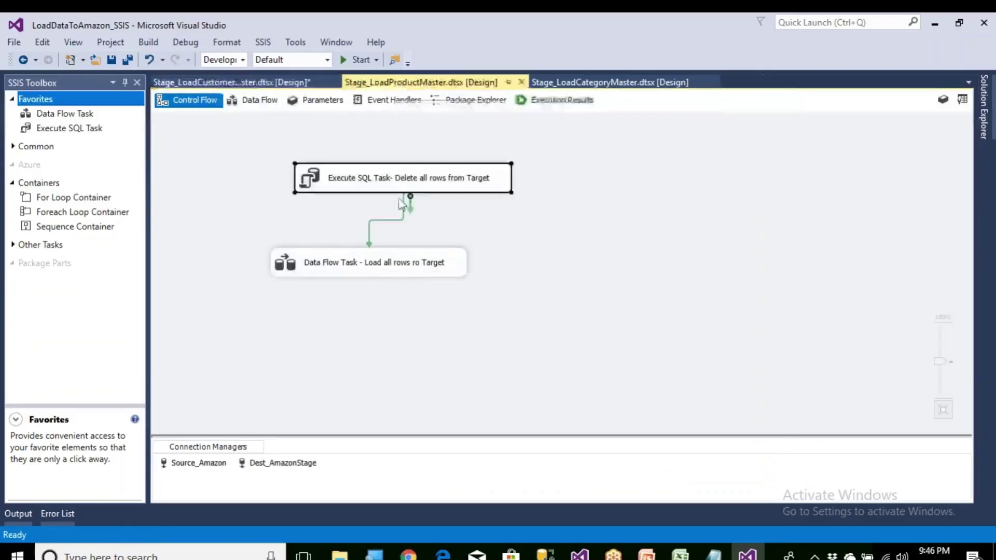
{"action": "left_click", "coordinate": [401, 264]}
{"action": "key", "text": "ctrl+a"}
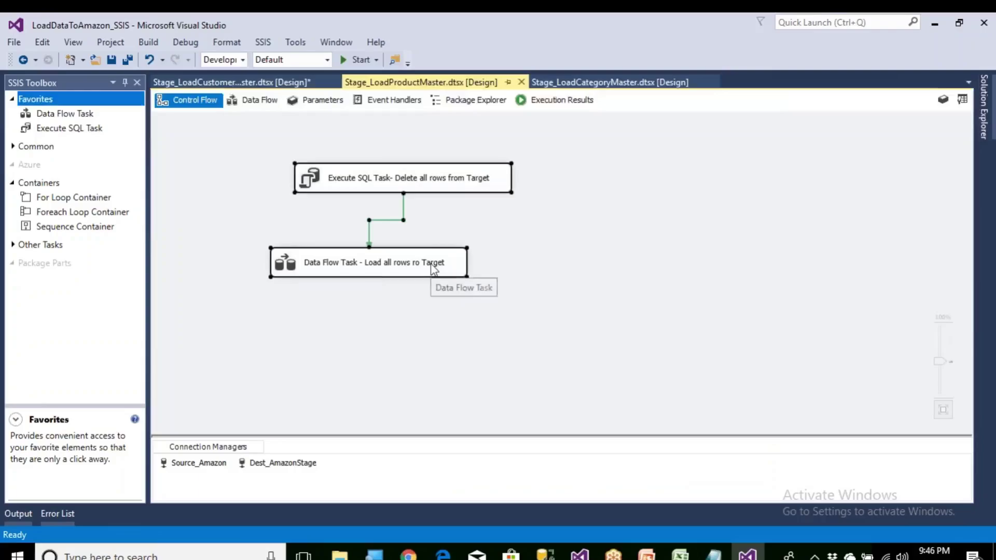
{"action": "right_click", "coordinate": [453, 186]}
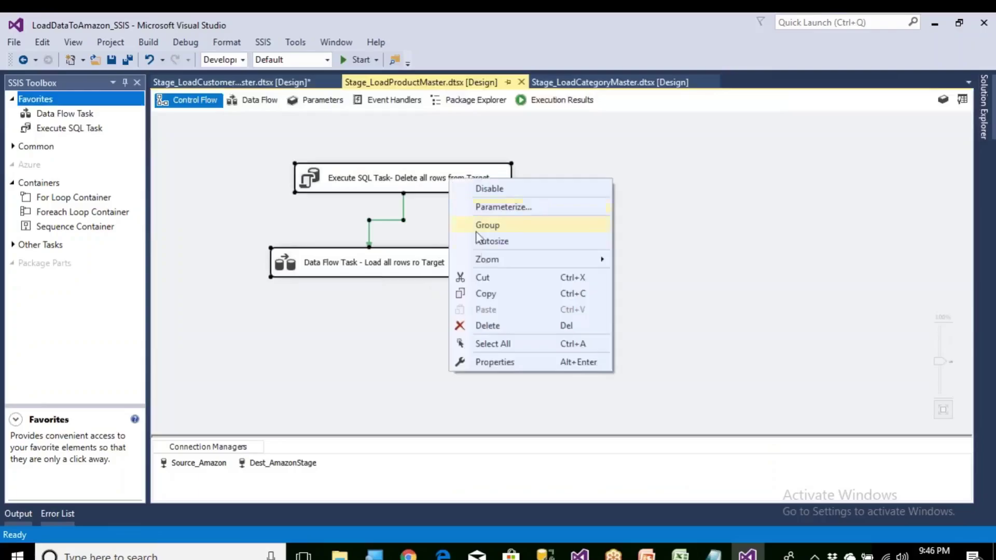
{"action": "left_click", "coordinate": [489, 294]}
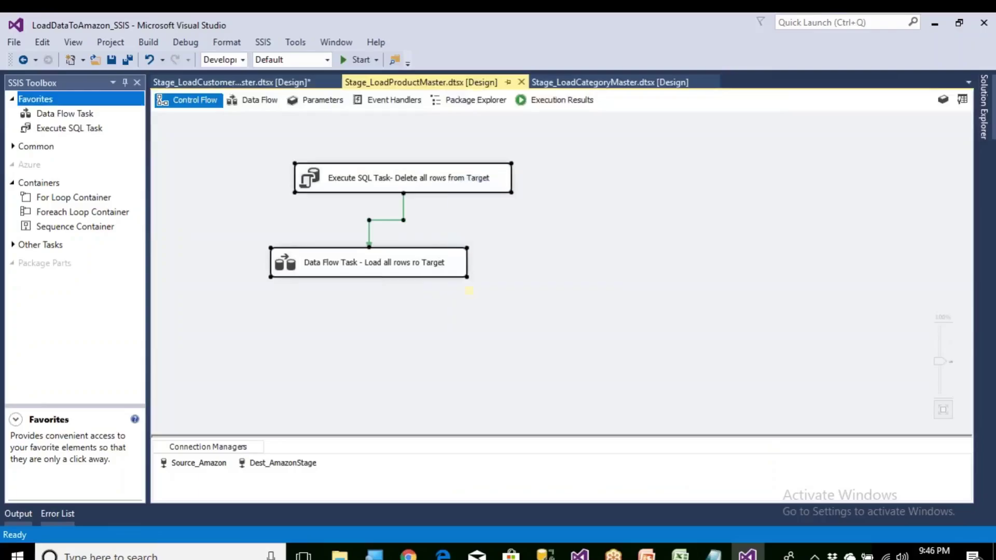
{"action": "left_click", "coordinate": [244, 82]}
{"action": "key", "text": "ctrl+v"}
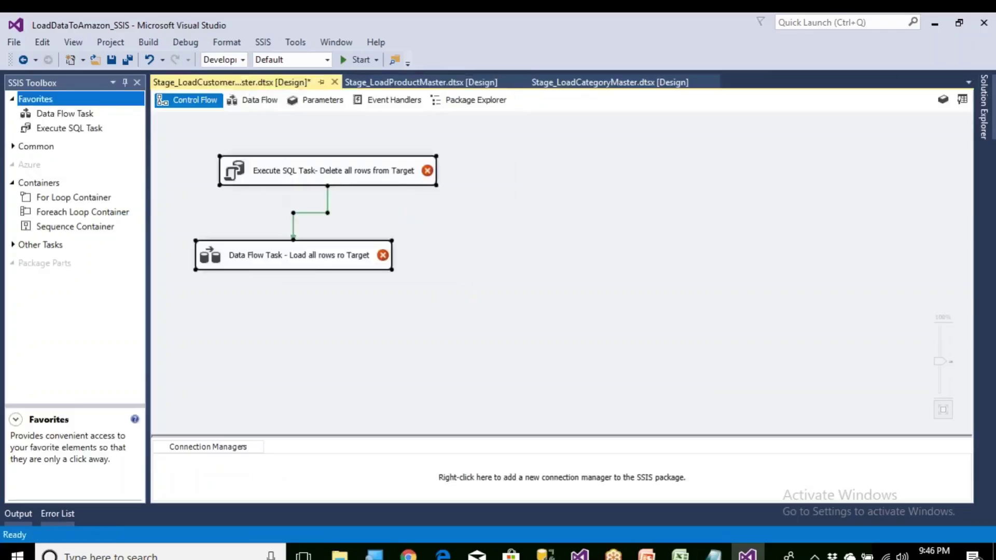
Step: Copy the Source_Amazon connection manager from Stage_LoadProductMaster into the Stage_LoadCustomerMaster package
{"action": "left_click", "coordinate": [388, 83]}
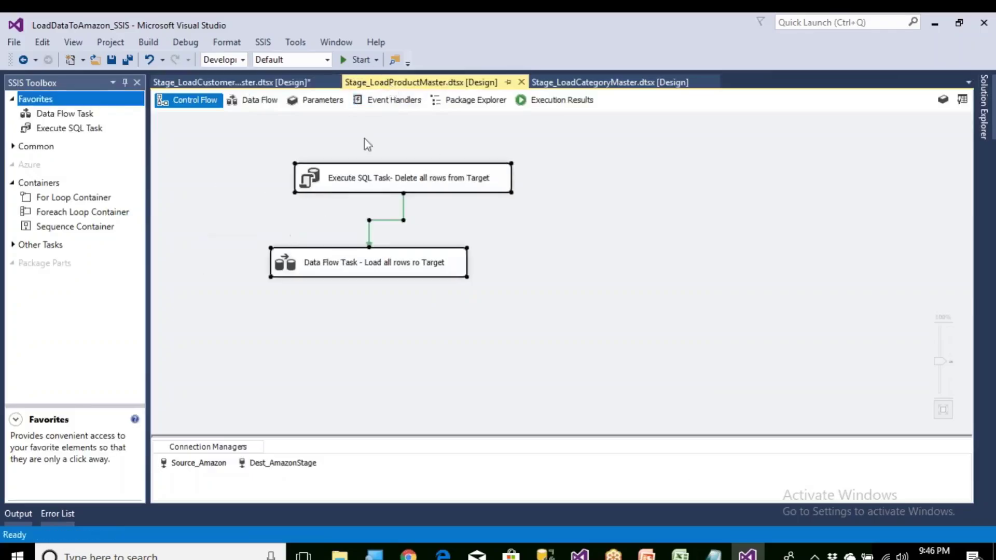
{"action": "left_click", "coordinate": [217, 463]}
{"action": "left_click", "coordinate": [276, 467]}
{"action": "left_click", "coordinate": [215, 467], "text": "ctrl"}
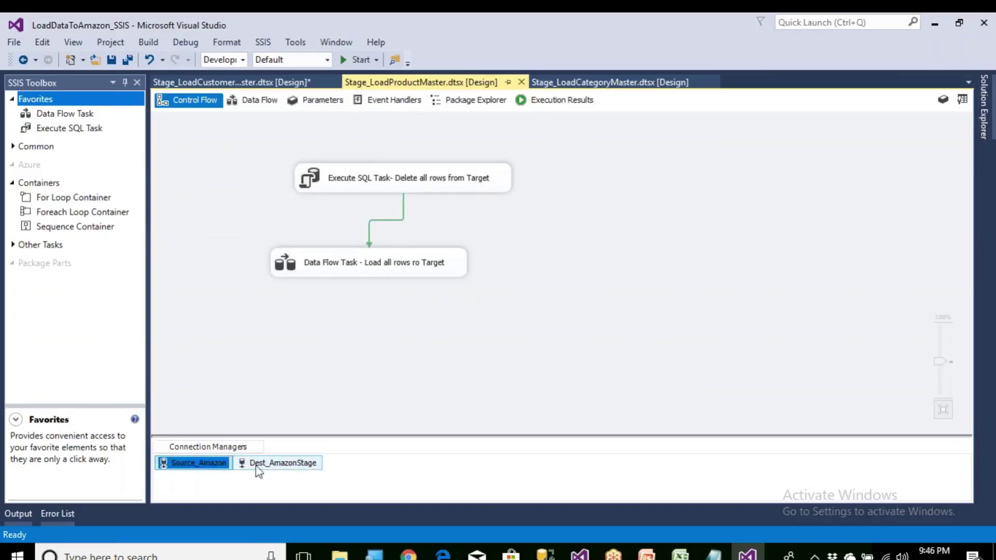
{"action": "left_click", "coordinate": [258, 469]}
{"action": "left_click", "coordinate": [214, 467]}
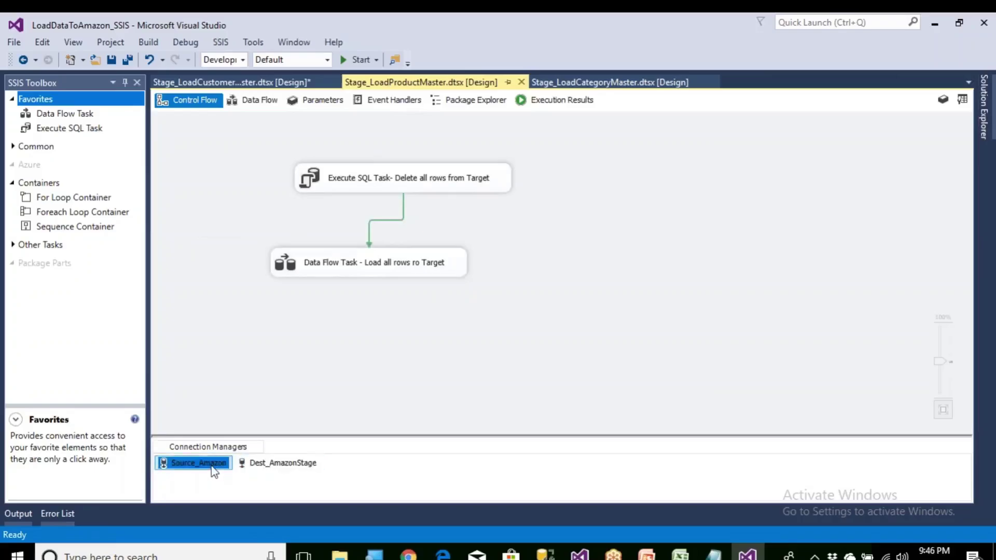
{"action": "right_click", "coordinate": [213, 467]}
{"action": "left_click", "coordinate": [248, 386]}
{"action": "left_click", "coordinate": [213, 84]}
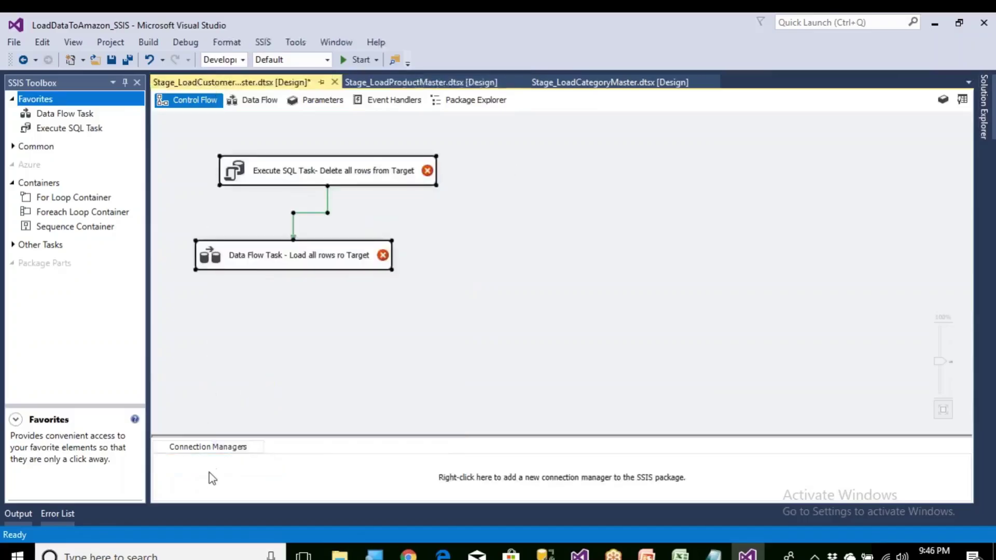
{"action": "left_click", "coordinate": [209, 472]}
{"action": "key", "text": "ctrl+v"}
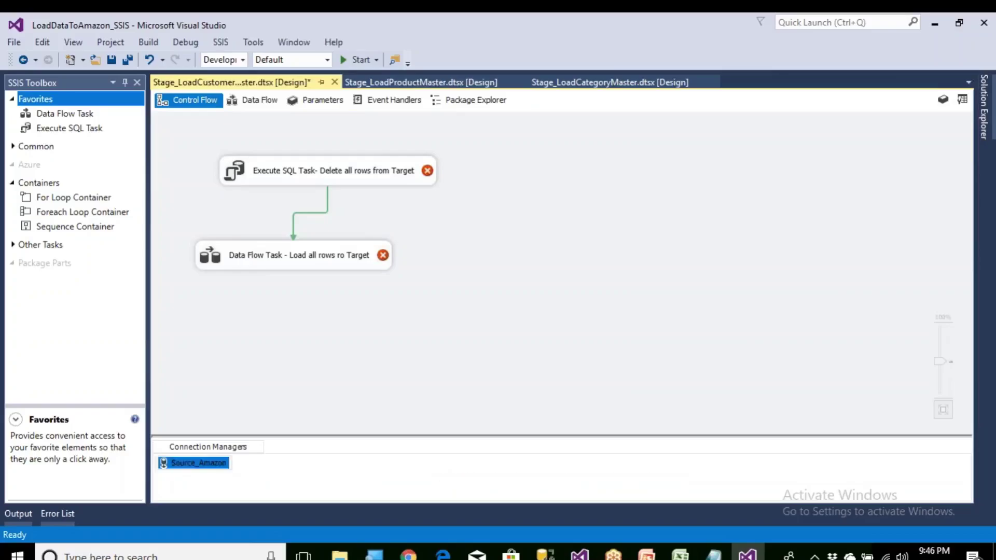
Step: Copy the Dest_AmazonStage connection manager from Stage_LoadProductMaster into the Stage_LoadCustomerMaster package
{"action": "left_click", "coordinate": [370, 83]}
{"action": "right_click", "coordinate": [307, 461]}
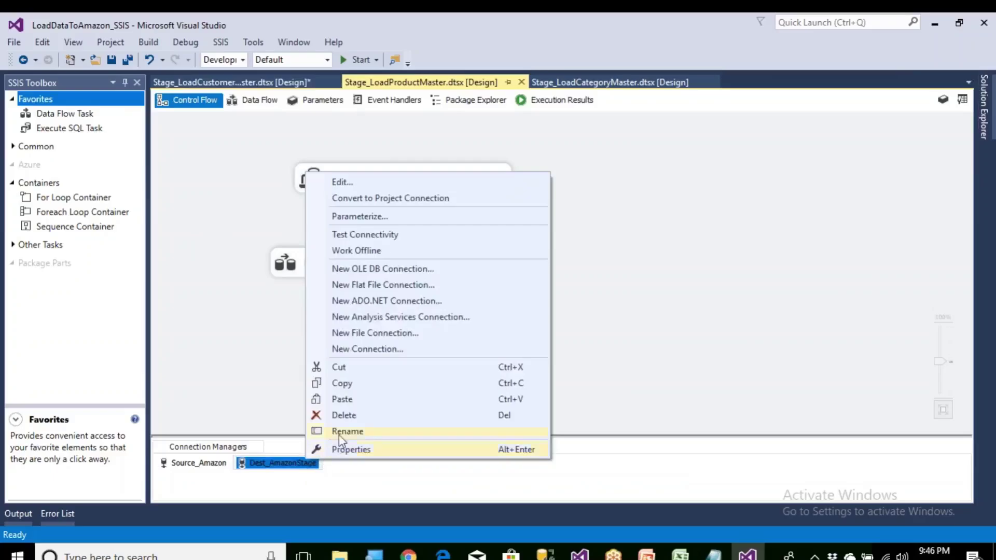
{"action": "left_click", "coordinate": [349, 385]}
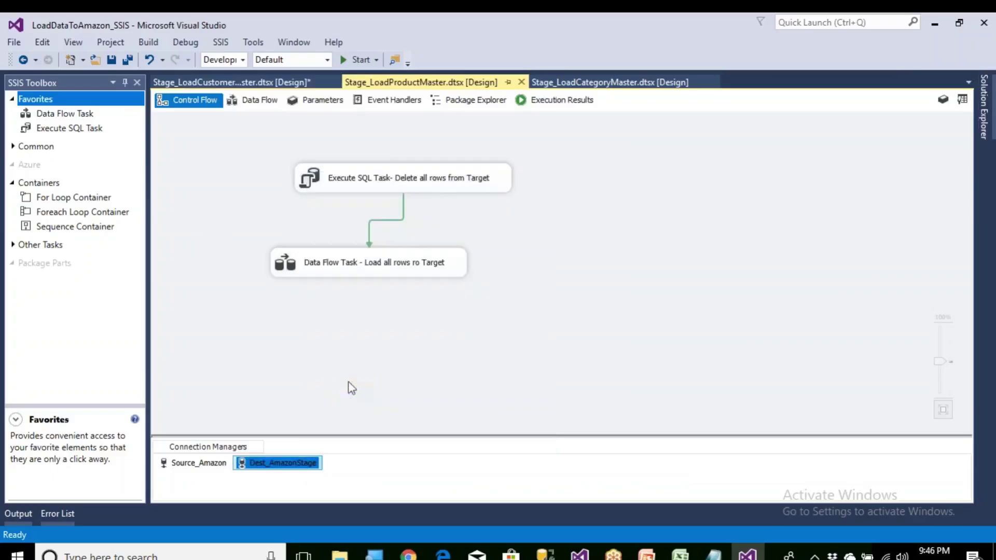
{"action": "left_click", "coordinate": [232, 83]}
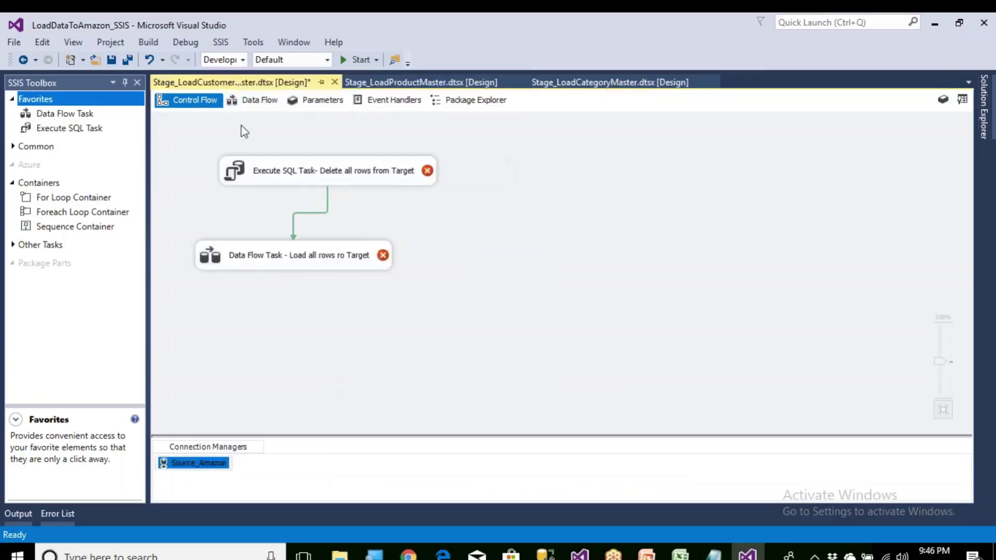
{"action": "left_click", "coordinate": [290, 473]}
{"action": "key", "text": "ctrl+v"}
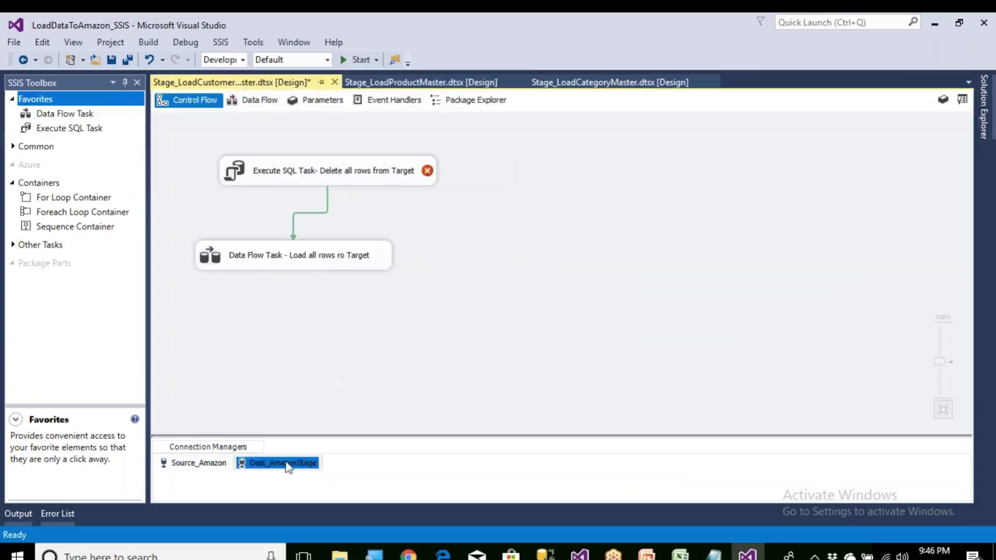
Step: In SQL Server Management Studio, change the Truncate Table statement in SQLQuery2 to target StageCustomerMaster and copy the whole statement
{"action": "left_click", "coordinate": [543, 555]}
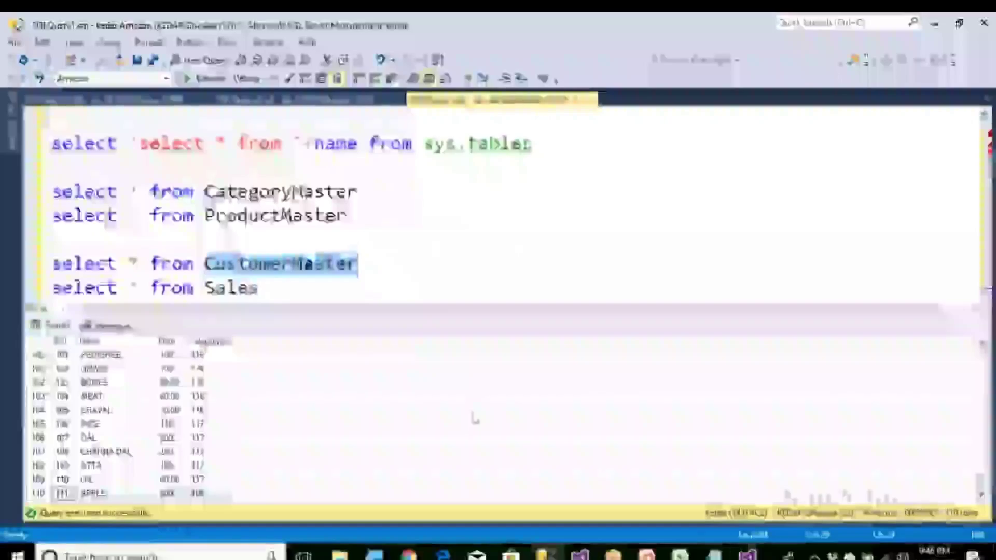
{"action": "left_click", "coordinate": [306, 99]}
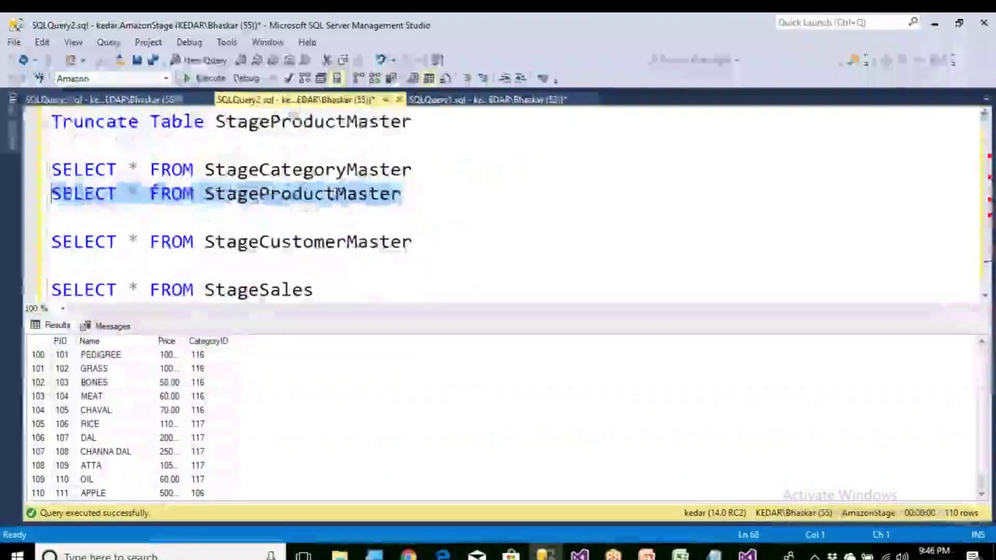
{"action": "left_click_drag", "start_coordinate": [205, 242], "coordinate": [413, 242]}
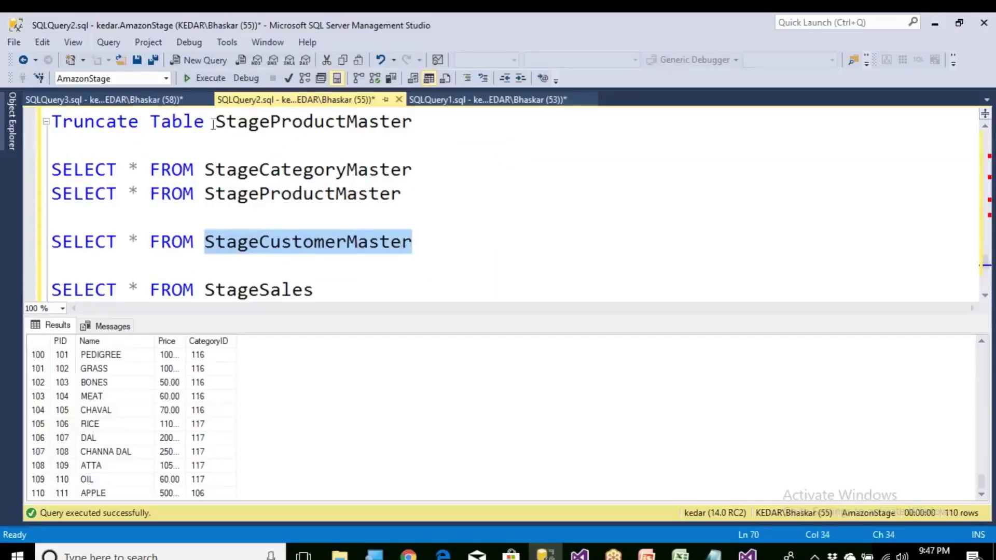
{"action": "left_click_drag", "start_coordinate": [216, 121], "coordinate": [52, 124]}
{"action": "type", "text": "StageCustomerMaster"}
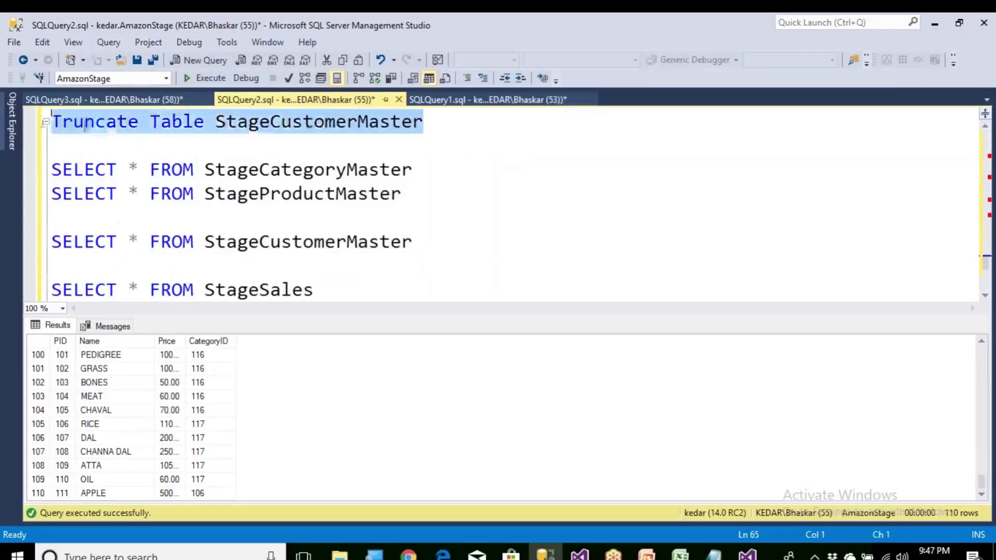
{"action": "right_click", "coordinate": [111, 130]}
{"action": "left_click", "coordinate": [138, 149]}
Step: Back in Visual Studio, set the Execute SQL Task's SQLStatement to "Truncate Table StageCustomerMaster"
{"action": "left_click", "coordinate": [747, 554]}
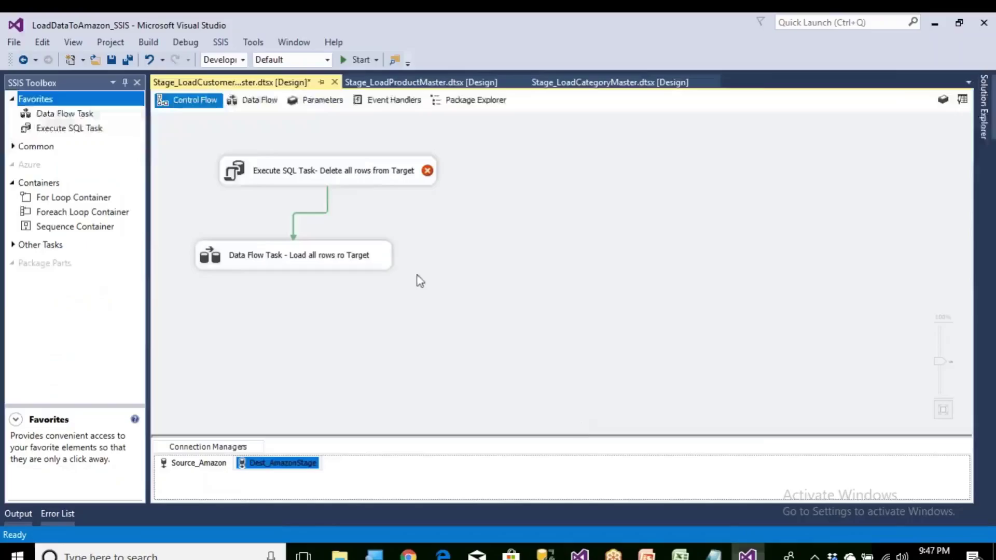
{"action": "double_click", "coordinate": [364, 176]}
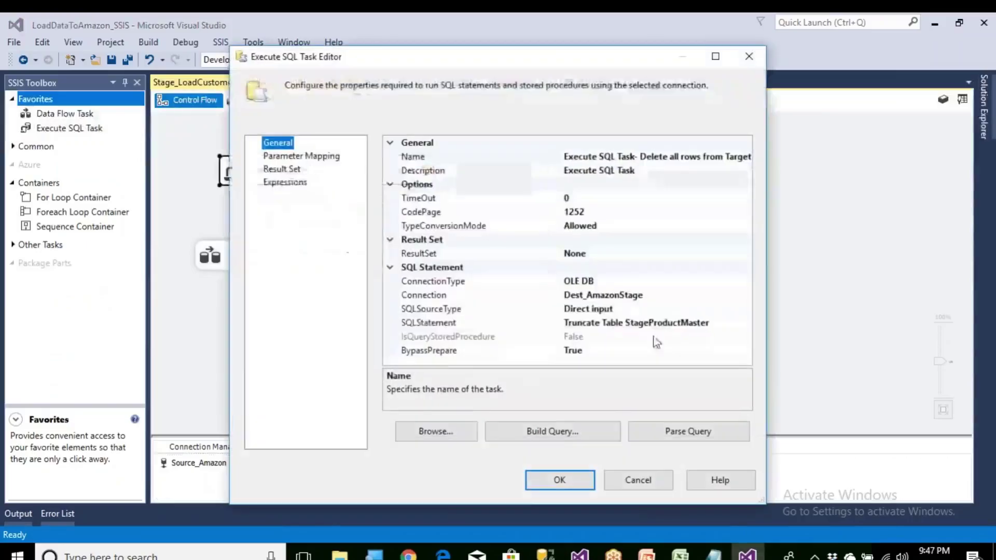
{"action": "double_click", "coordinate": [519, 322]}
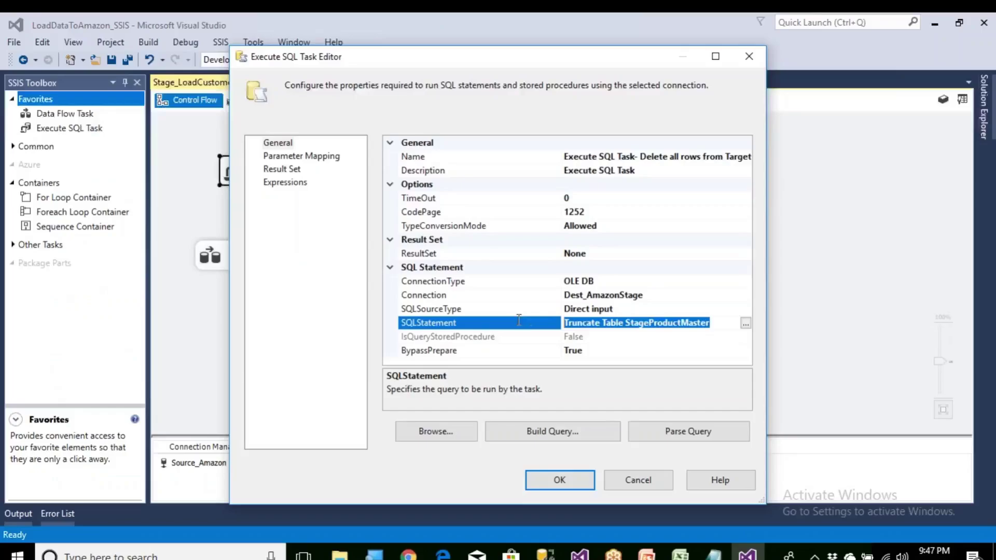
{"action": "key", "text": "Delete"}
{"action": "key", "text": "ctrl+v"}
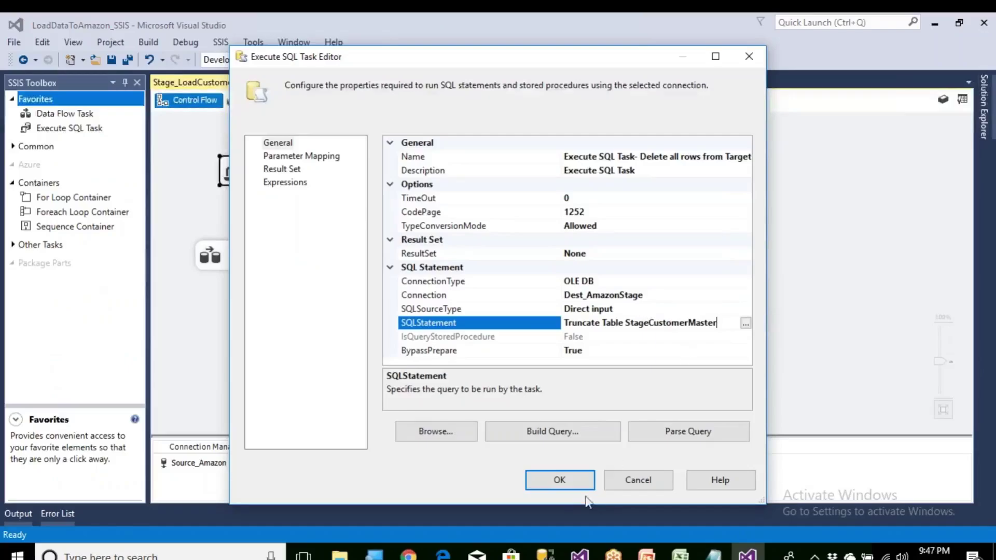
{"action": "left_click", "coordinate": [560, 480]}
Step: In the Data Flow Task, set the OLE DB Source table to [dbo].[CustomerMaster] and preview its data
{"action": "double_click", "coordinate": [363, 262]}
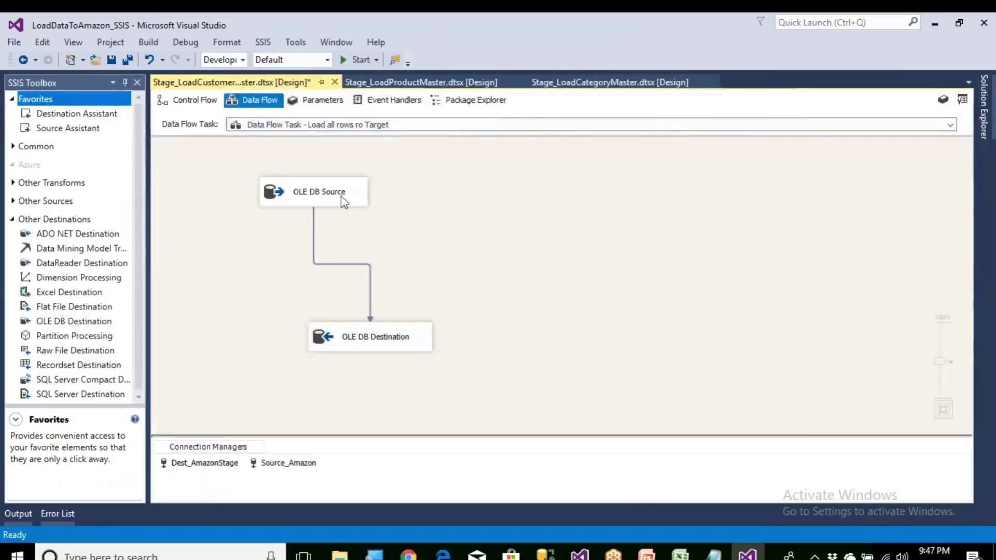
{"action": "double_click", "coordinate": [343, 198]}
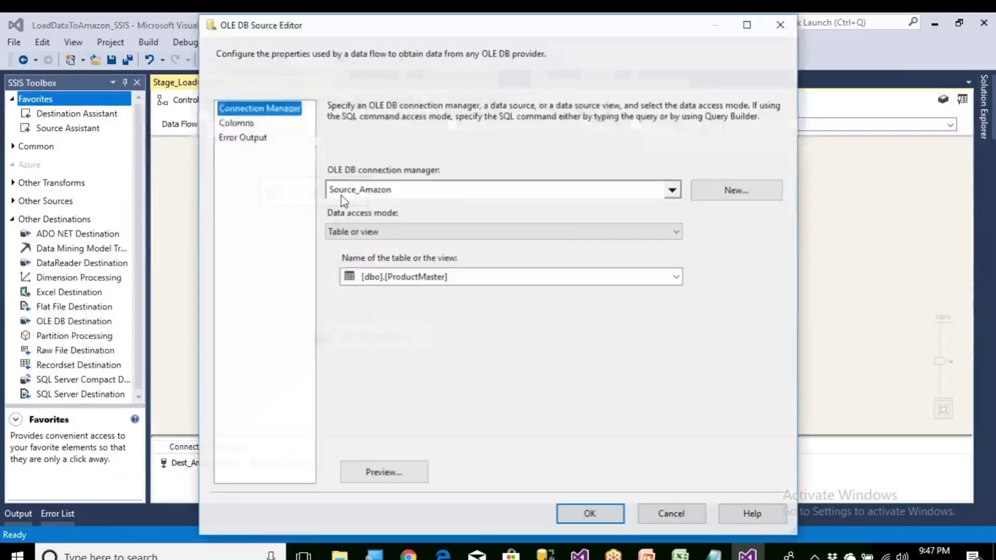
{"action": "left_click", "coordinate": [438, 280]}
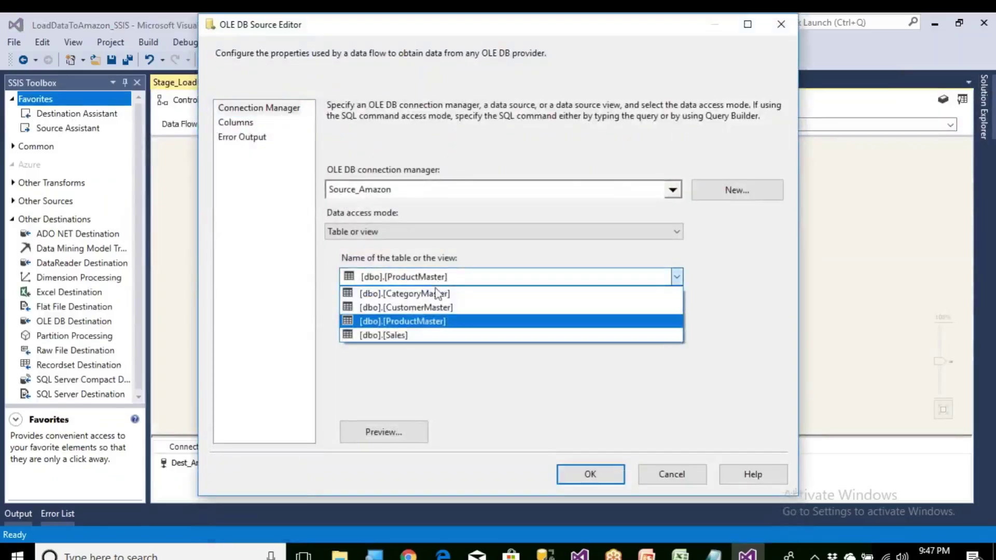
{"action": "left_click", "coordinate": [438, 308]}
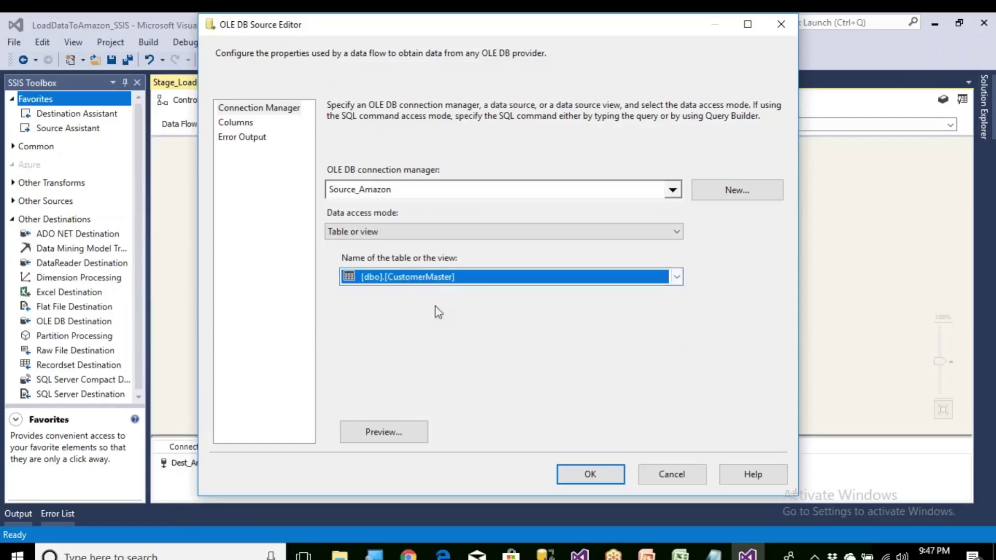
{"action": "left_click", "coordinate": [383, 433]}
{"action": "left_click", "coordinate": [618, 407]}
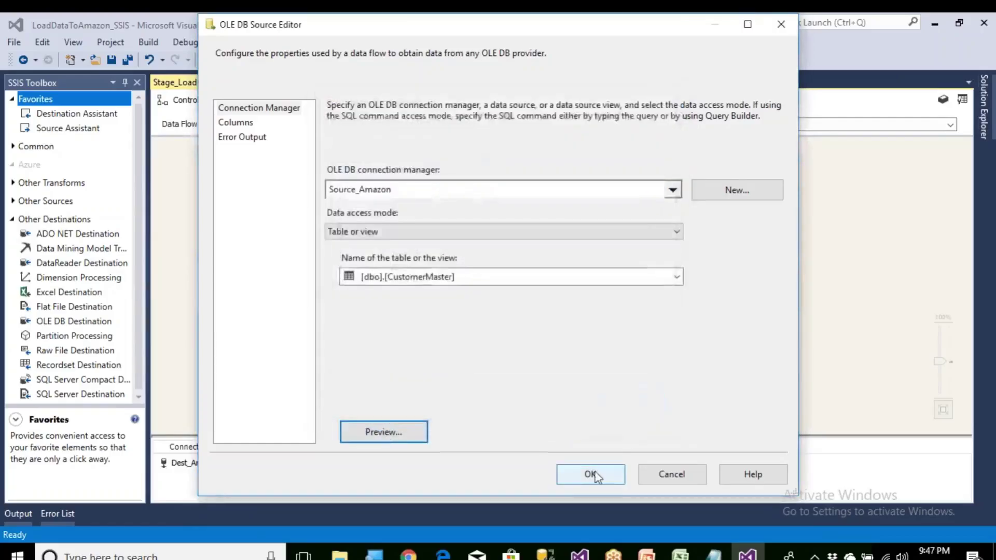
{"action": "left_click", "coordinate": [591, 474]}
Step: Replace the copied OLE DB Destination with a new one and connect the OLE DB Source to it
{"action": "left_click", "coordinate": [428, 344]}
{"action": "key", "text": "Delete"}
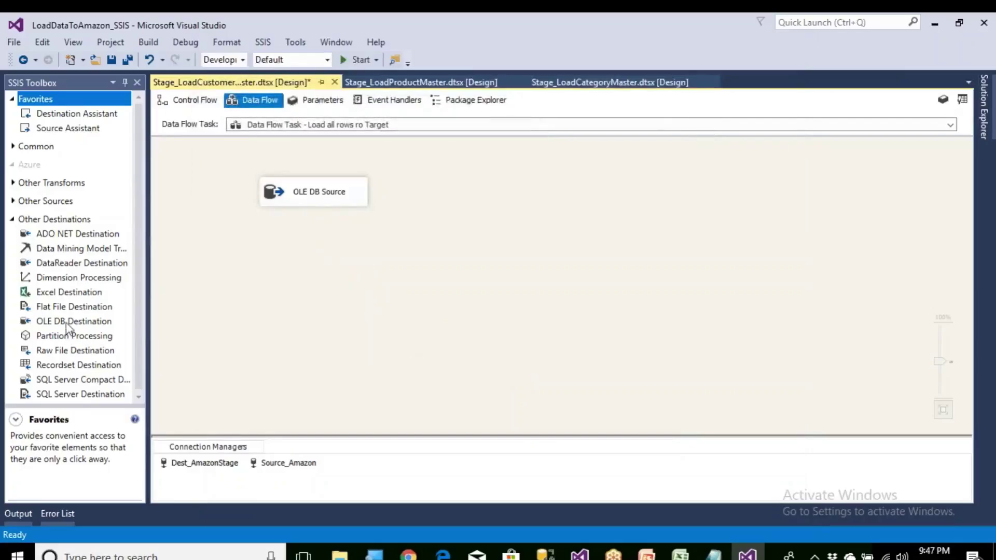
{"action": "left_click_drag", "start_coordinate": [67, 326], "coordinate": [294, 331]}
{"action": "left_click", "coordinate": [318, 201]}
{"action": "left_click_drag", "start_coordinate": [321, 218], "coordinate": [381, 348]}
Step: Configure the OLE DB Destination to use Dest_AmazonStage and table [dbo].[StageCustomerMaster], accepting the automatic CID, Name and City column mappings
{"action": "double_click", "coordinate": [378, 345]}
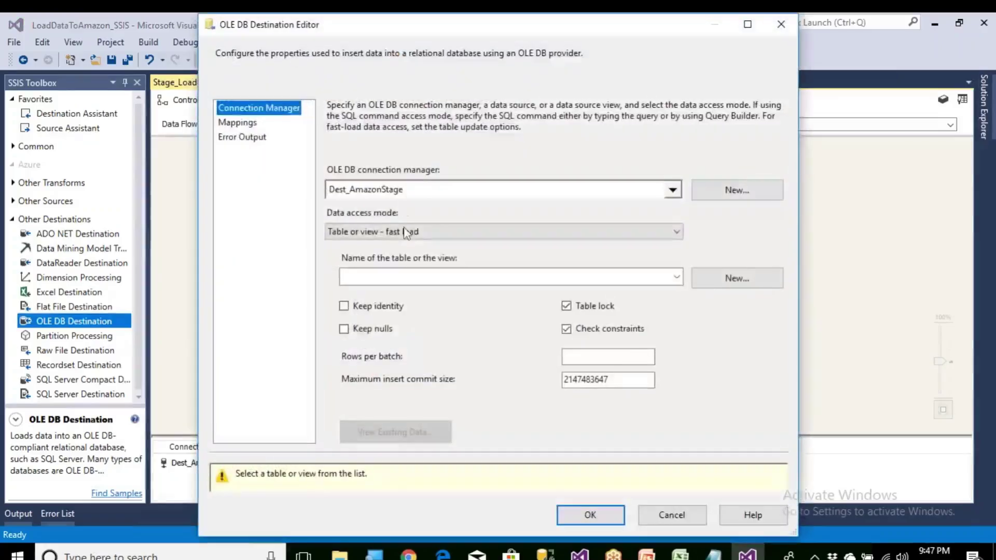
{"action": "left_click", "coordinate": [436, 193]}
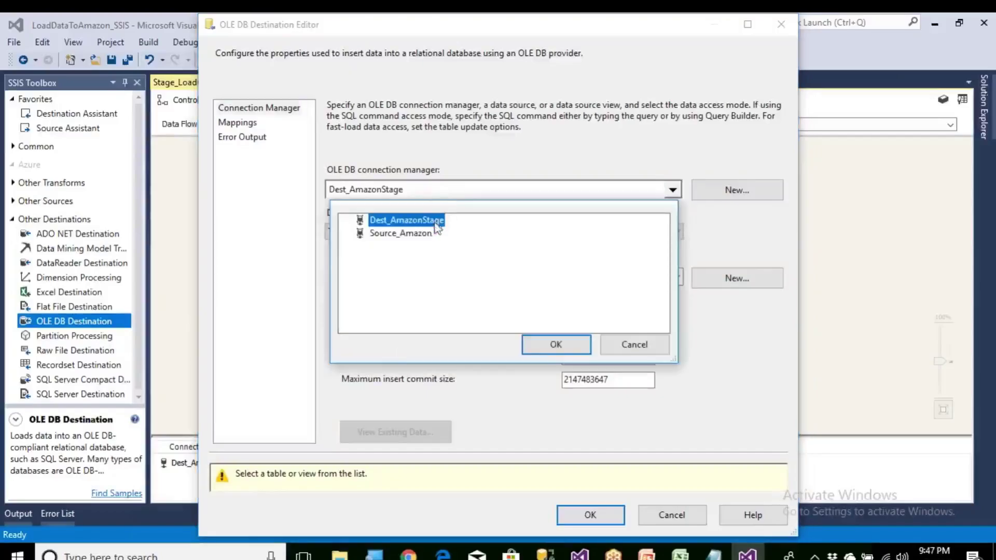
{"action": "left_click", "coordinate": [553, 343]}
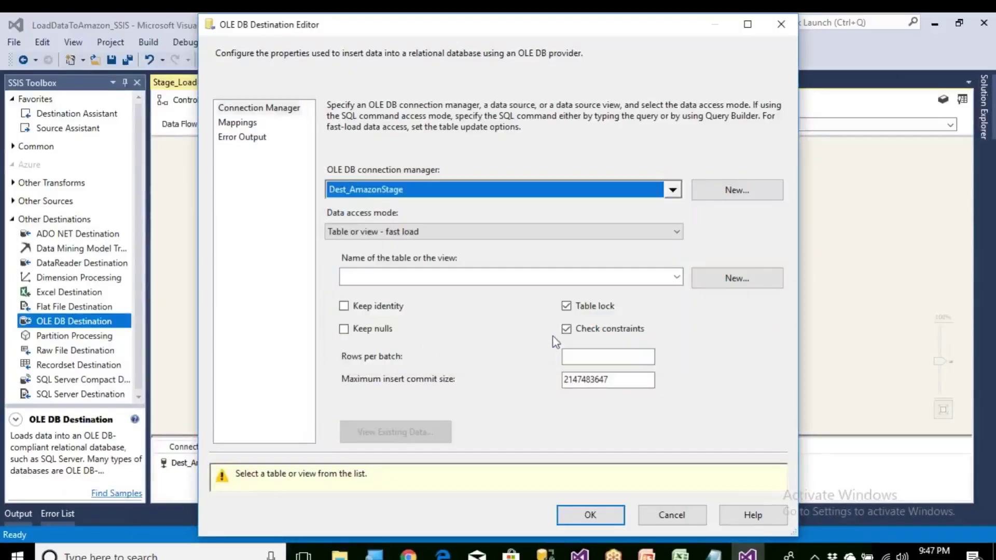
{"action": "left_click", "coordinate": [619, 279]}
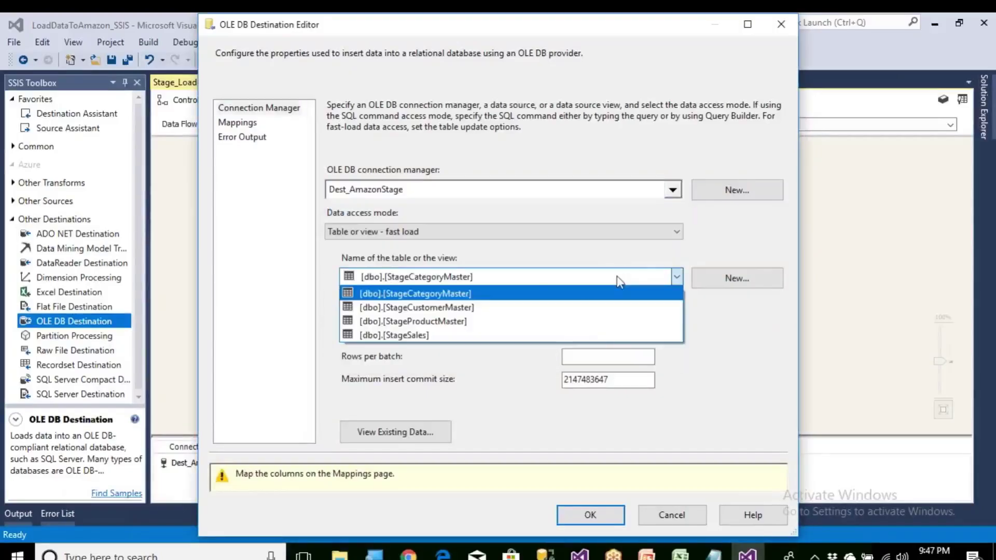
{"action": "left_click", "coordinate": [417, 308]}
{"action": "left_click", "coordinate": [239, 123]}
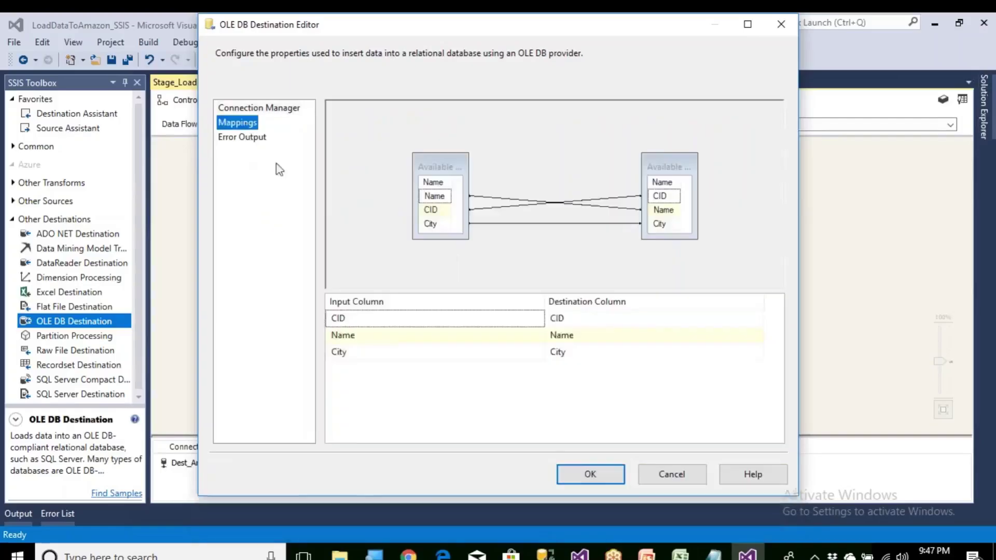
{"action": "left_click", "coordinate": [588, 474]}
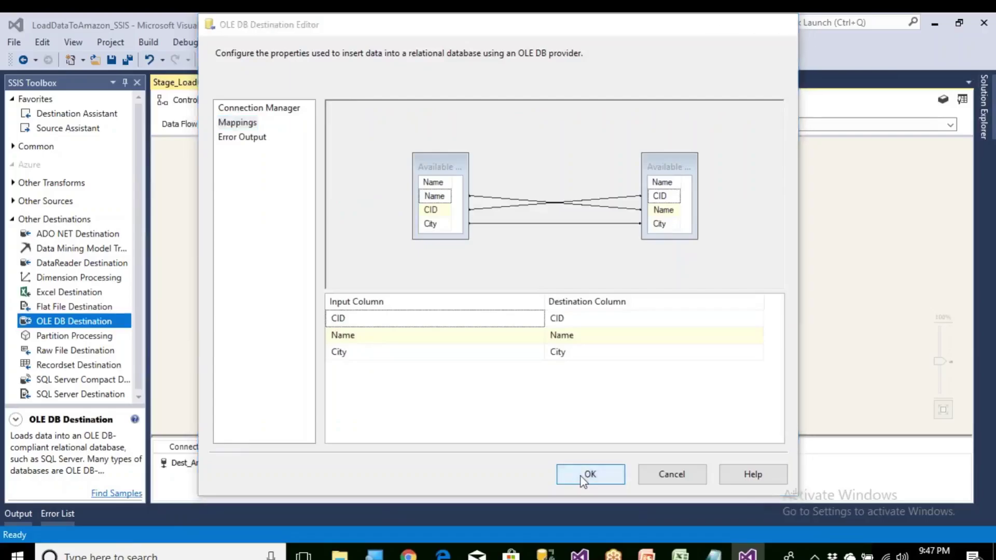
Step: Save the Stage_LoadCustomerMaster package and execute it twice, checking the control flow and returning to design mode between the runs
{"action": "left_click", "coordinate": [111, 60]}
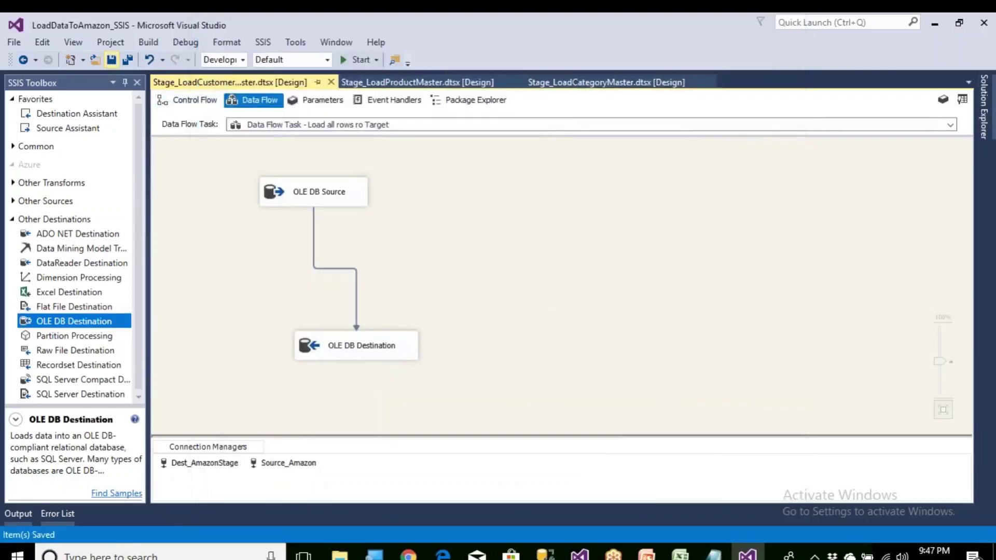
{"action": "left_click", "coordinate": [360, 60]}
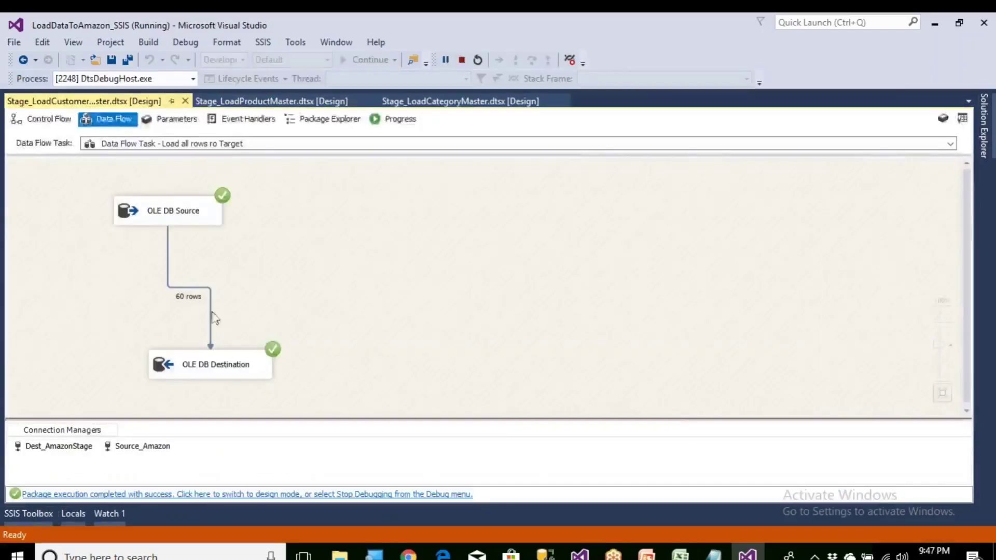
{"action": "left_click", "coordinate": [54, 120]}
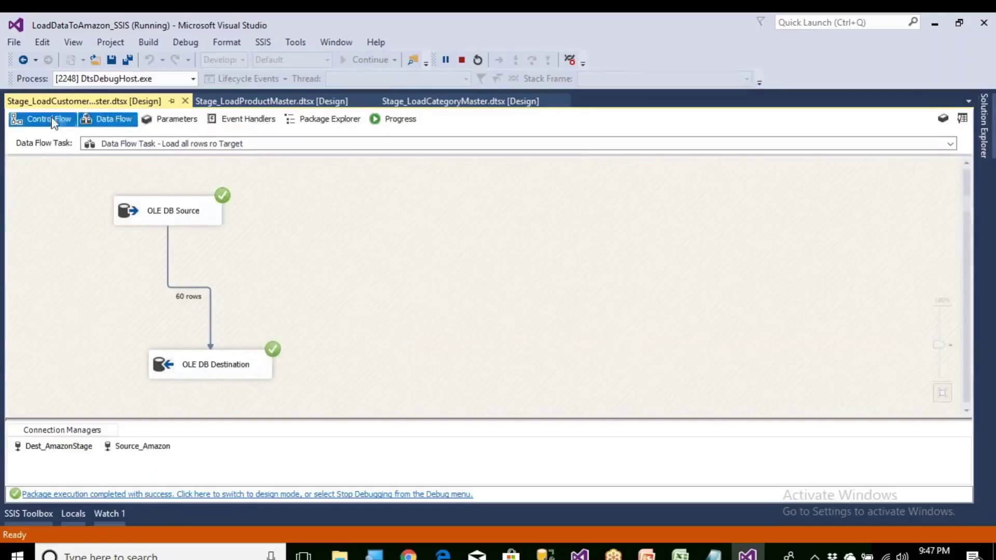
{"action": "left_click", "coordinate": [217, 494]}
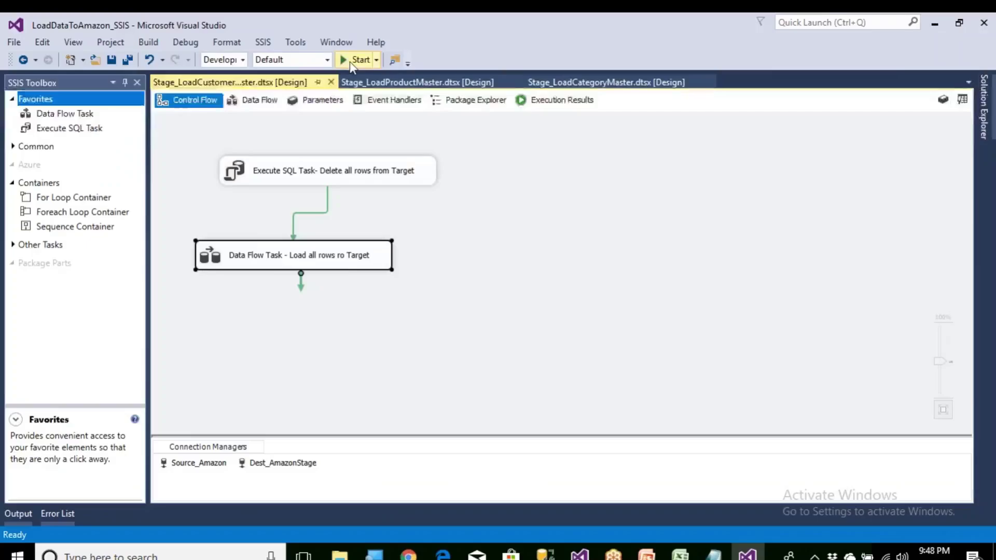
{"action": "left_click", "coordinate": [349, 61]}
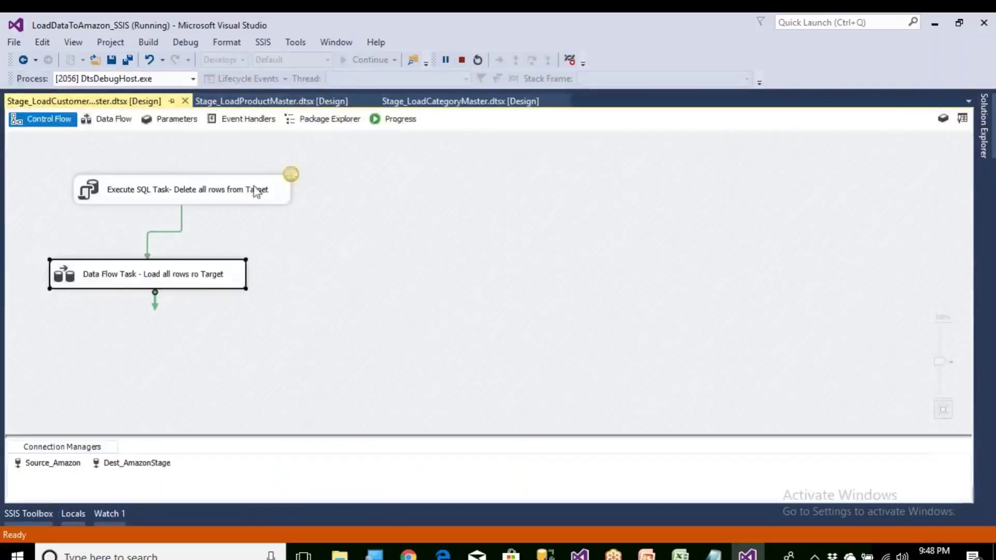
Step: In SQL Server Management Studio, query all rows of StageCustomerMaster and review the results down to the last row
{"action": "left_click", "coordinate": [556, 553]}
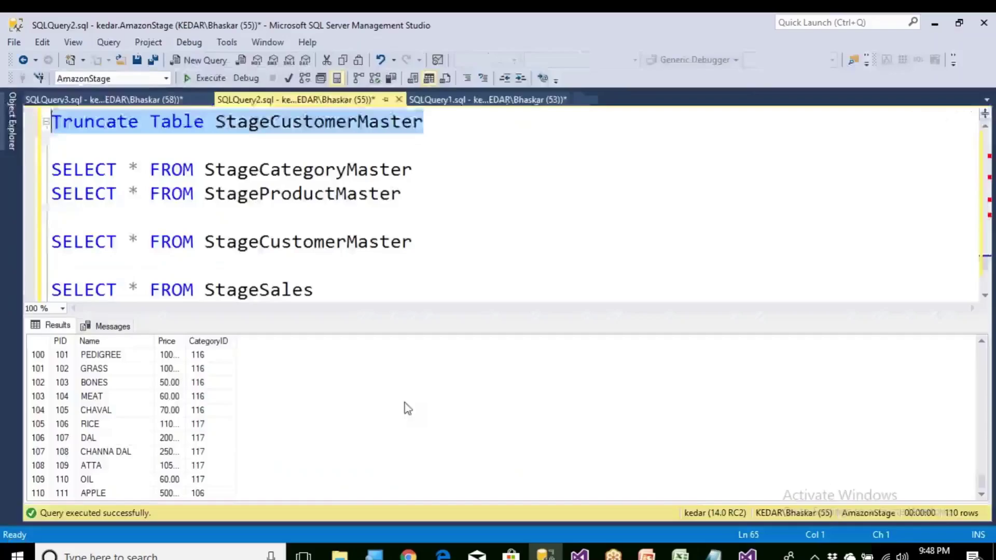
{"action": "left_click_drag", "start_coordinate": [433, 241], "coordinate": [44, 242]}
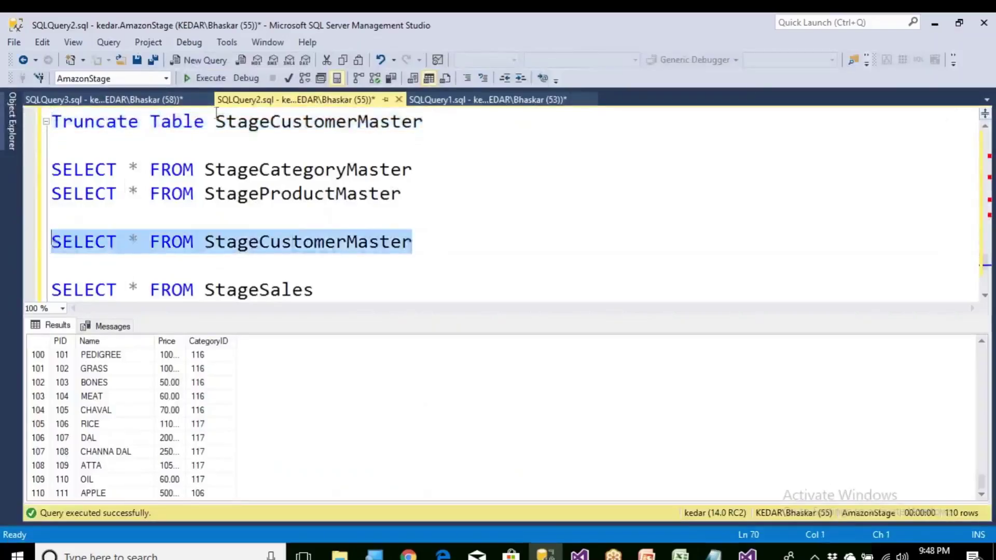
{"action": "left_click", "coordinate": [207, 77]}
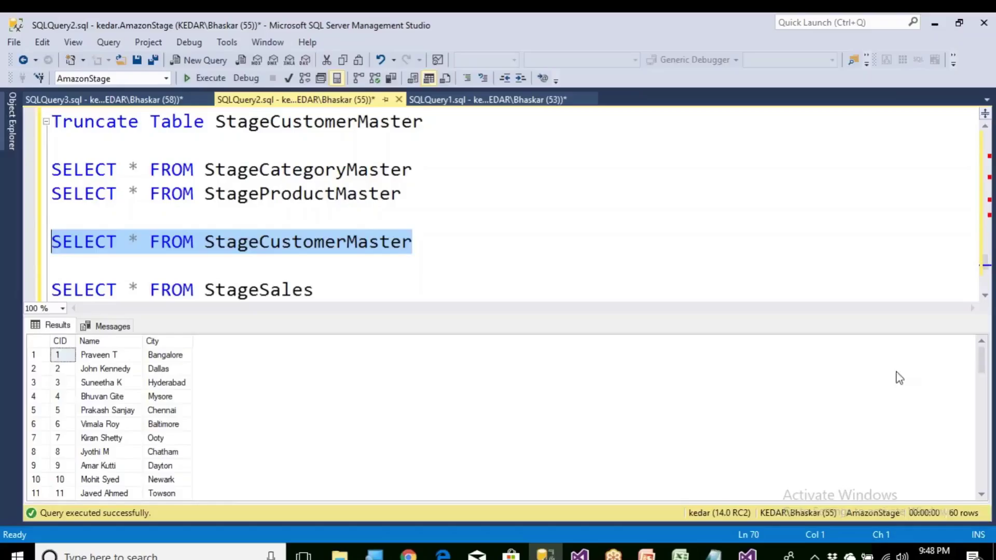
{"action": "left_click_drag", "start_coordinate": [981, 363], "coordinate": [954, 510]}
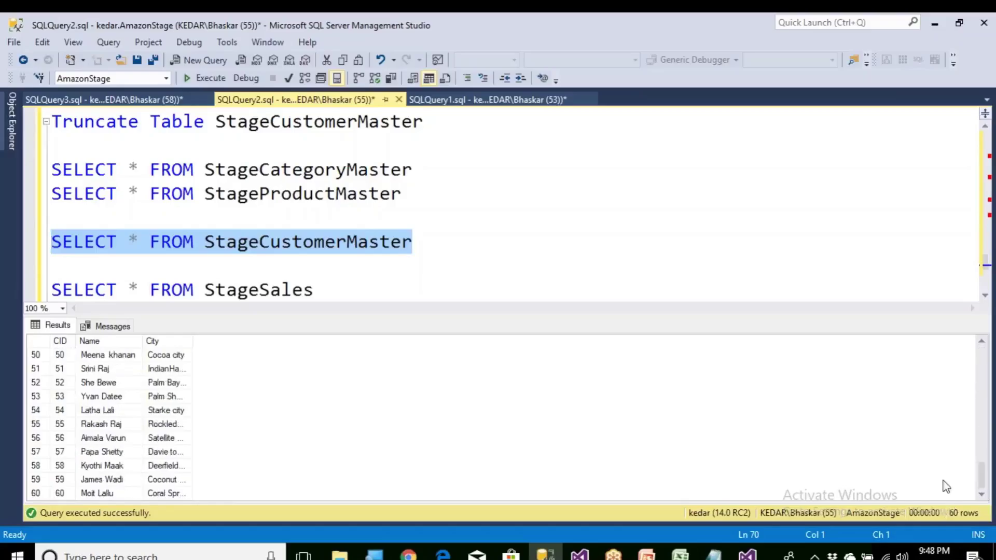
Step: Query all rows of the source CustomerMaster table in the Amazon database and check the last row for comparison
{"action": "left_click", "coordinate": [441, 101]}
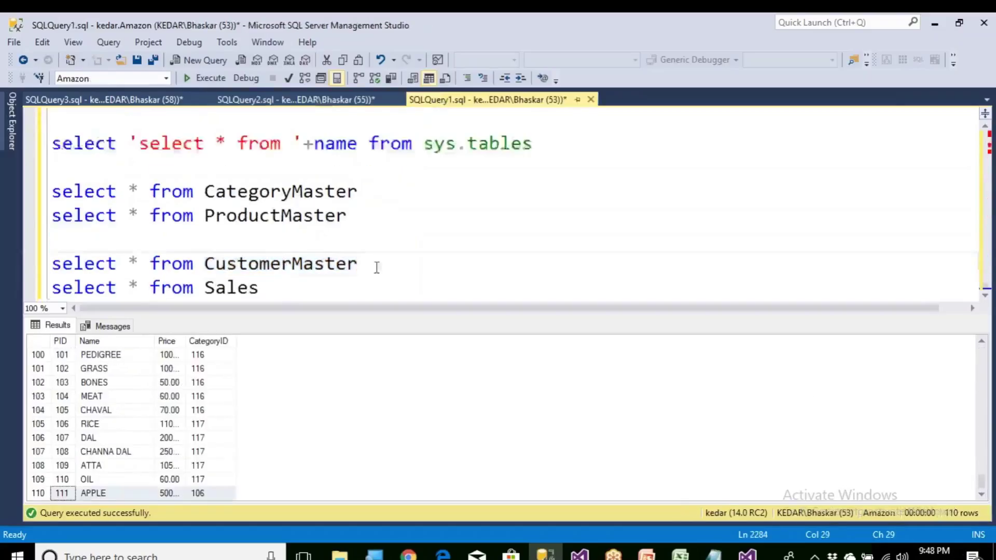
{"action": "left_click_drag", "start_coordinate": [390, 263], "coordinate": [52, 263]}
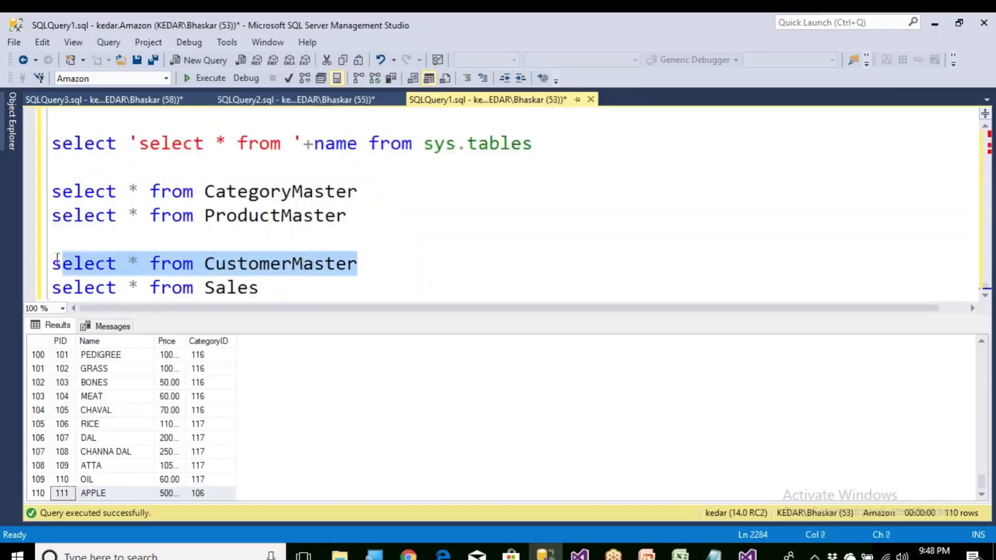
{"action": "left_click", "coordinate": [206, 77]}
{"action": "left_click_drag", "start_coordinate": [979, 369], "coordinate": [648, 473]}
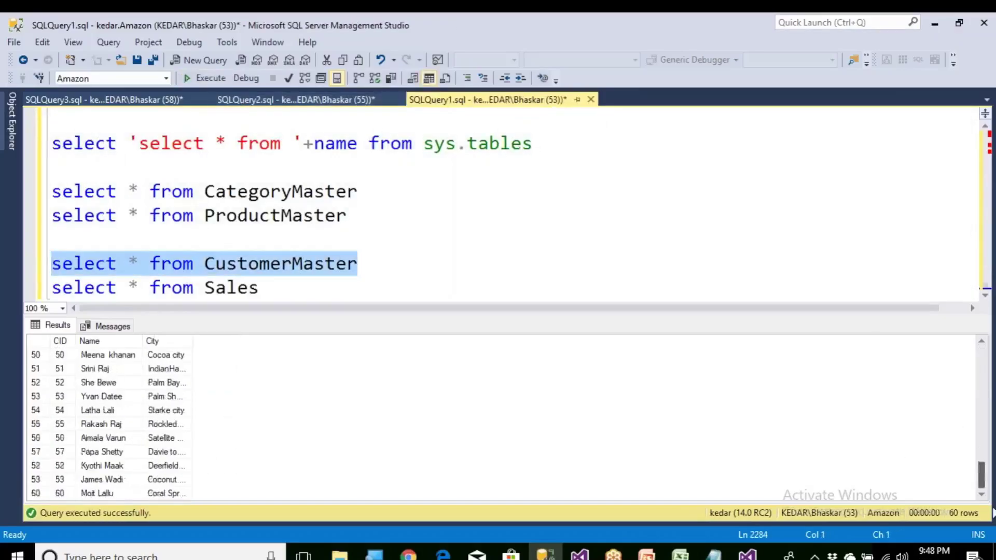
{"action": "left_click", "coordinate": [36, 494]}
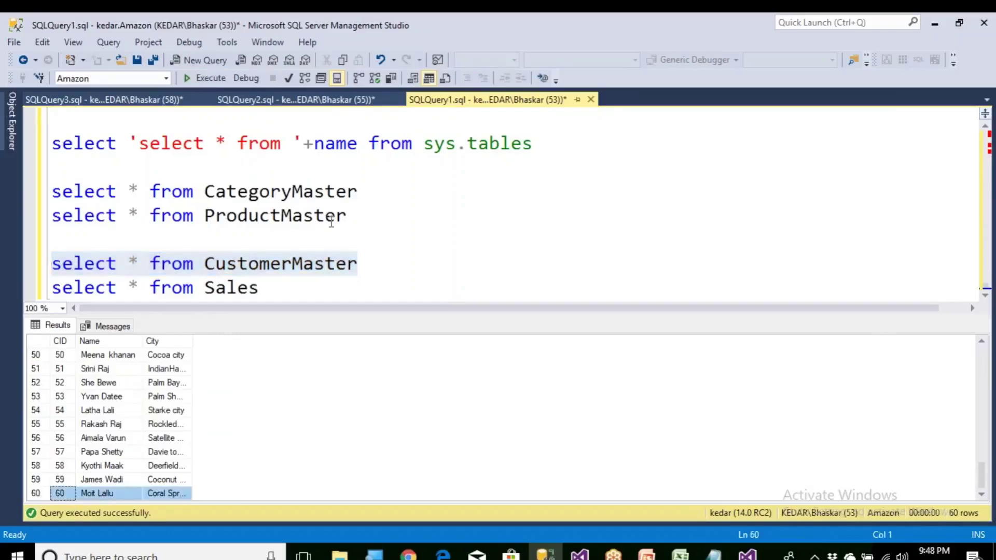
Step: Mark the Sales table name in the Amazon query, switch to Visual Studio and return the Stage_LoadCustomerMaster package to design mode
{"action": "left_click", "coordinate": [263, 287]}
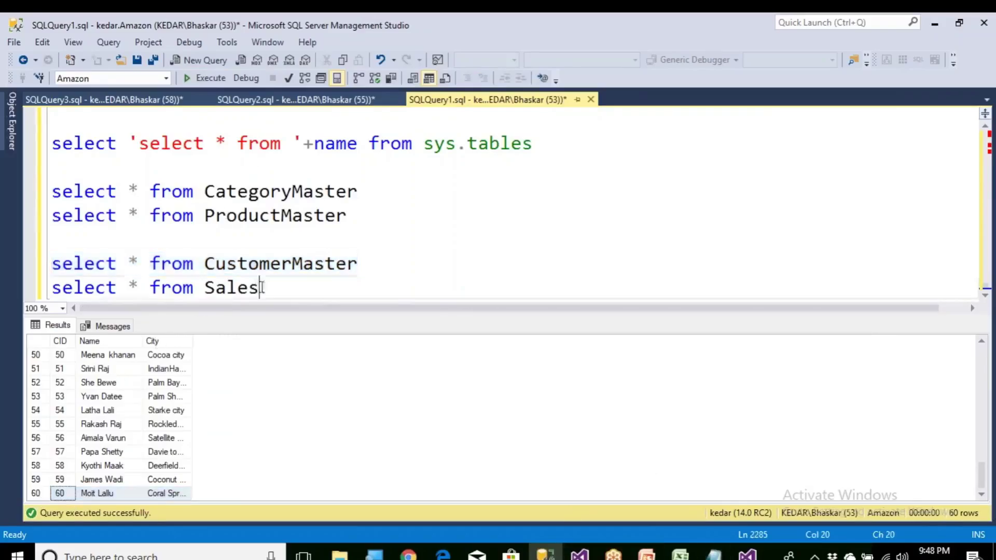
{"action": "double_click", "coordinate": [239, 287]}
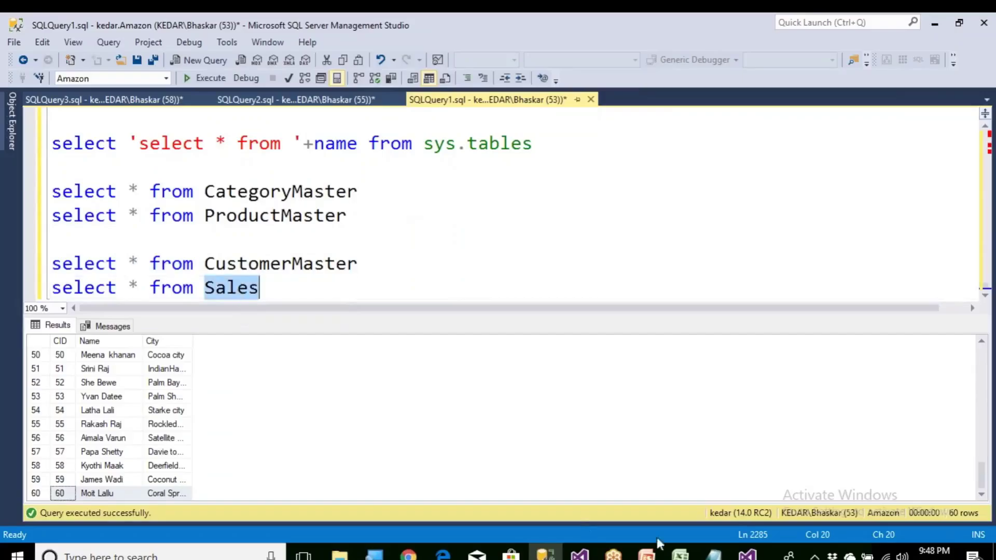
{"action": "left_click", "coordinate": [747, 553]}
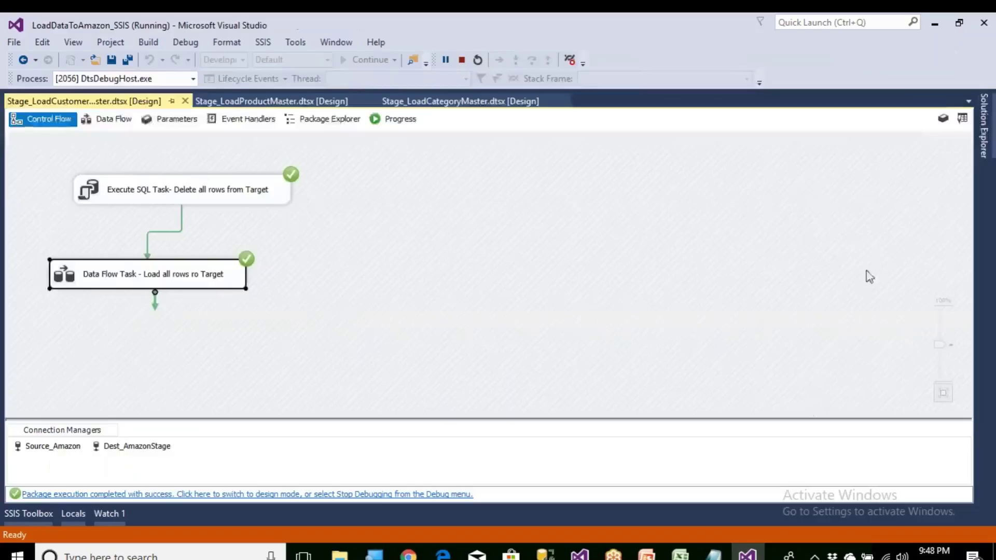
{"action": "left_click", "coordinate": [379, 497]}
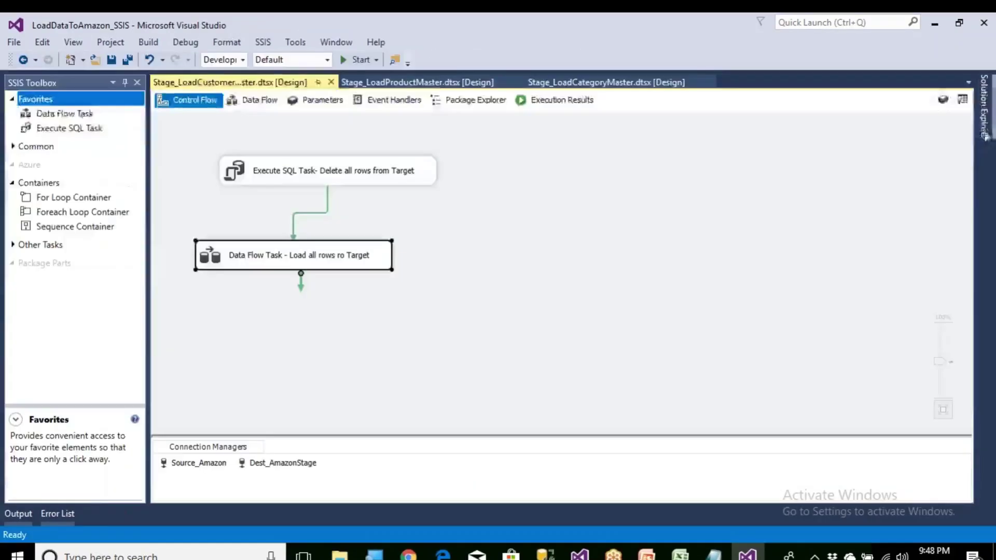
Step: Add a new SSIS package to the LoadDataToAmazon_SSIS project and rename it Stage_LoadSales.dtsx
{"action": "mouse_move", "coordinate": [986, 132]}
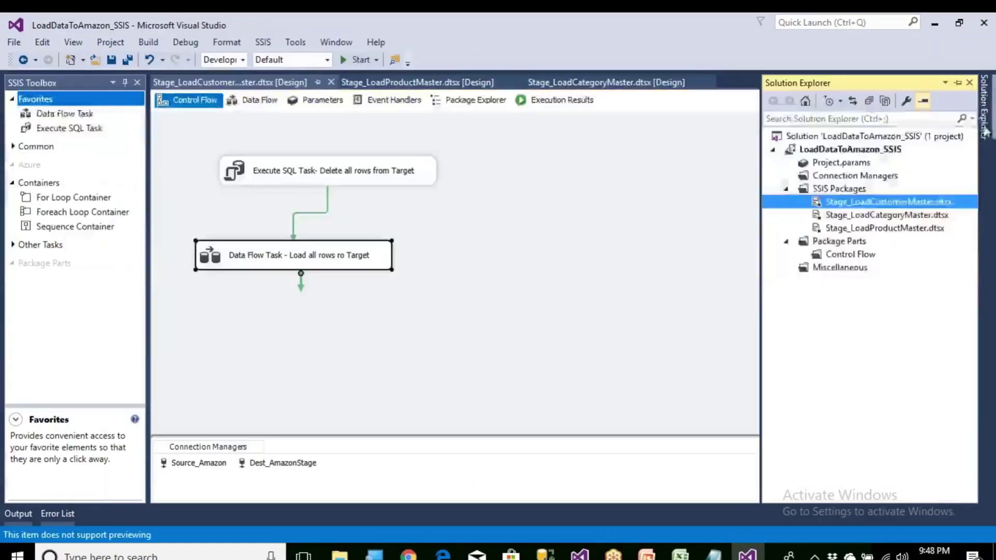
{"action": "right_click", "coordinate": [860, 189]}
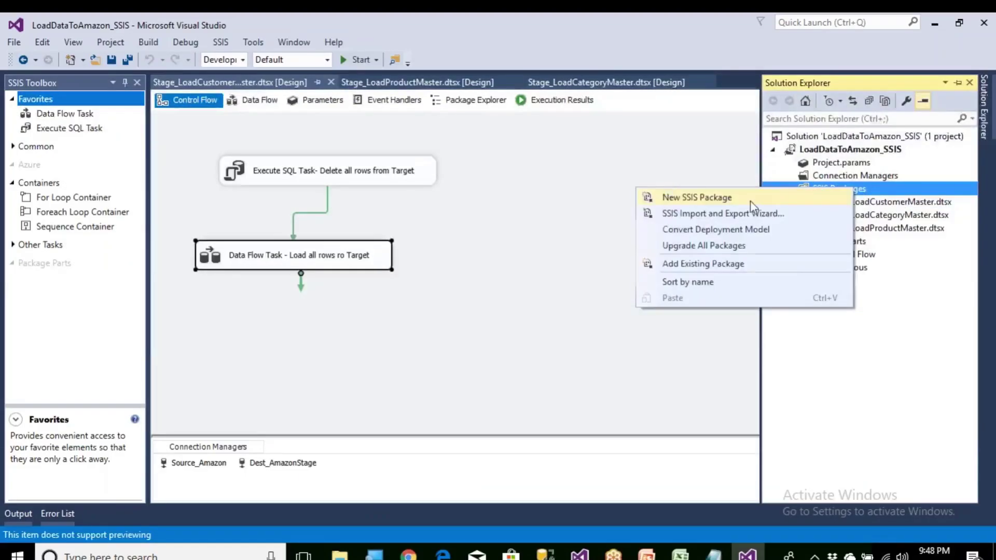
{"action": "left_click", "coordinate": [752, 199]}
{"action": "left_click", "coordinate": [984, 120]}
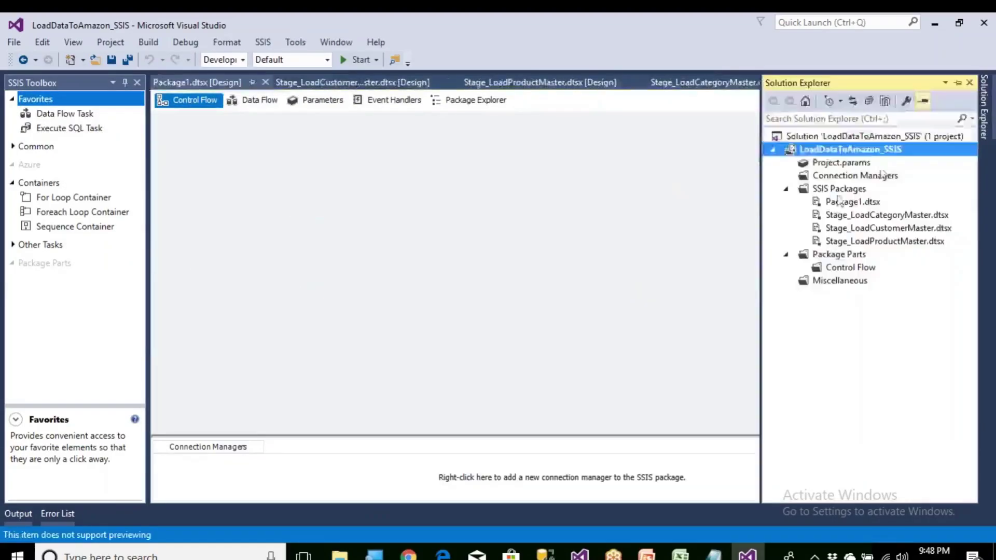
{"action": "left_click", "coordinate": [837, 204]}
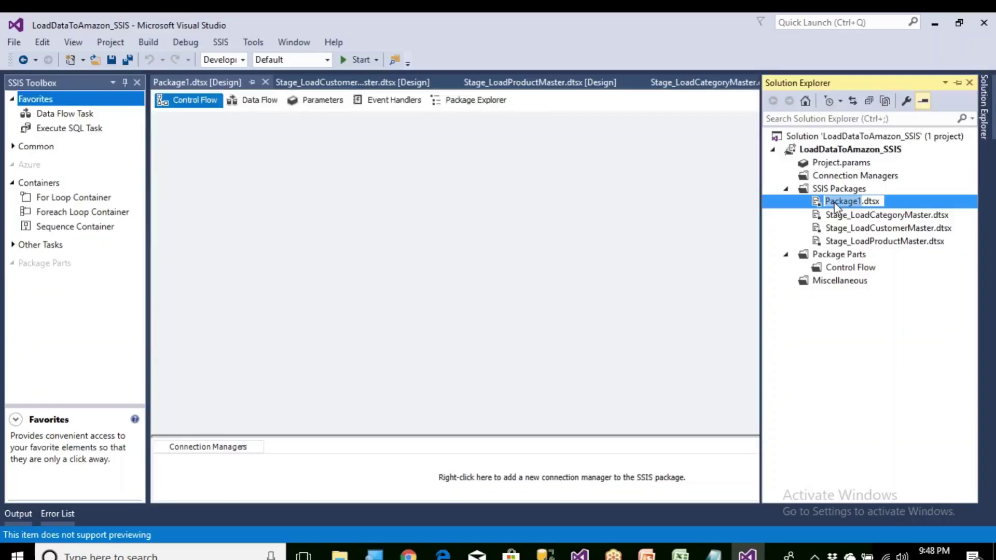
{"action": "type", "text": "Stage_LoadSales"}
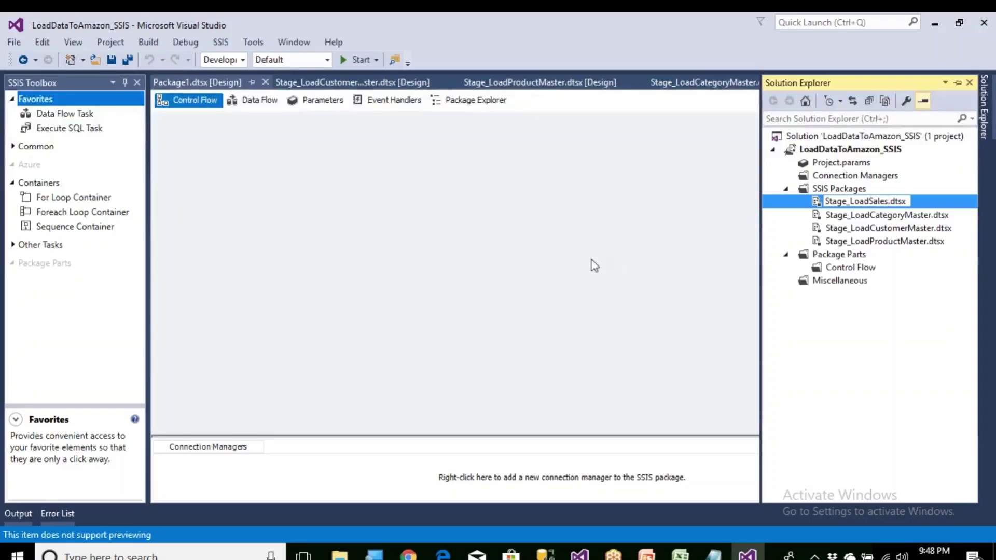
Step: Copy the connected Execute SQL Task and Data Flow Task from the Stage_LoadCustomerMaster control flow into the Stage_LoadSales control flow
{"action": "left_click", "coordinate": [393, 83]}
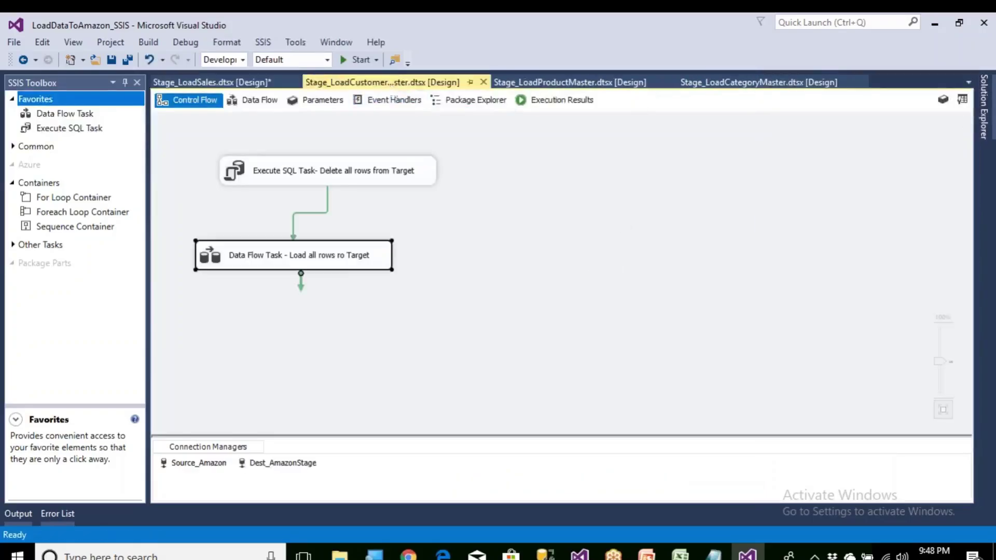
{"action": "left_click", "coordinate": [377, 306]}
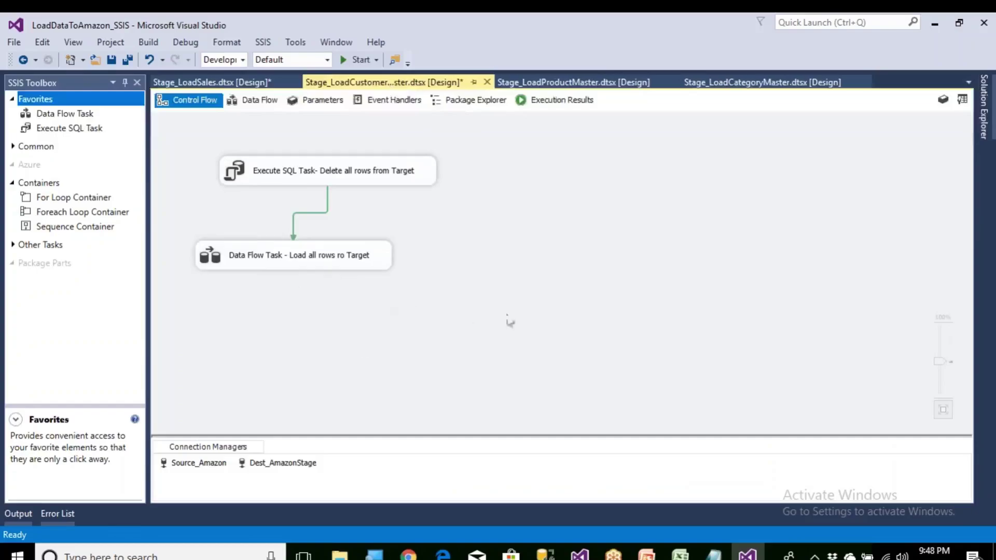
{"action": "left_click_drag", "start_coordinate": [511, 322], "coordinate": [207, 155]}
{"action": "right_click", "coordinate": [265, 177]}
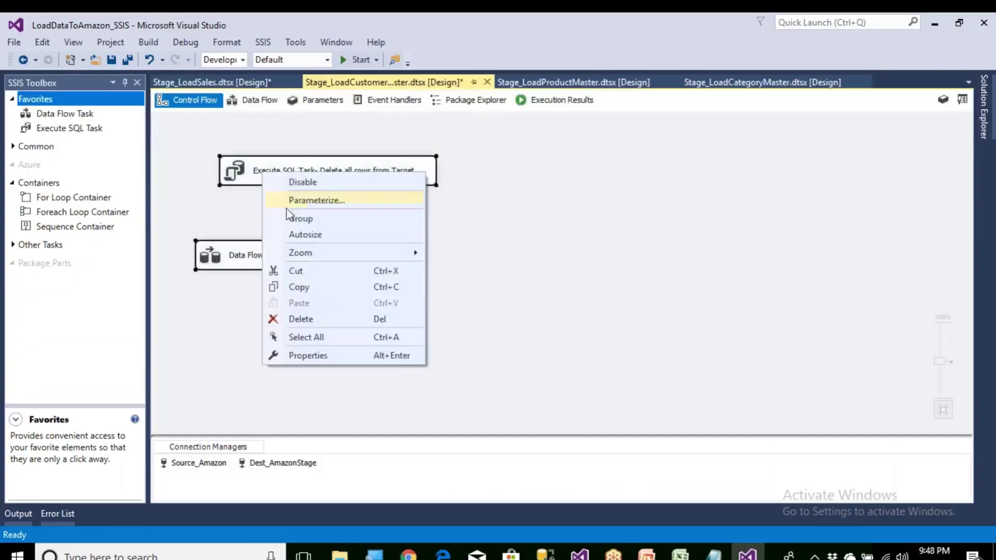
{"action": "left_click", "coordinate": [310, 291]}
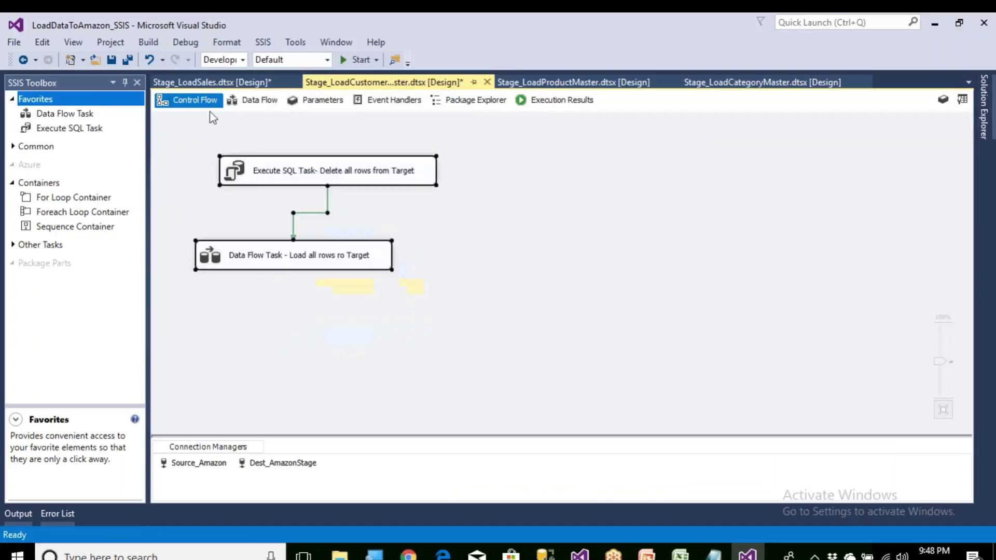
{"action": "left_click", "coordinate": [210, 84]}
{"action": "right_click", "coordinate": [238, 206]}
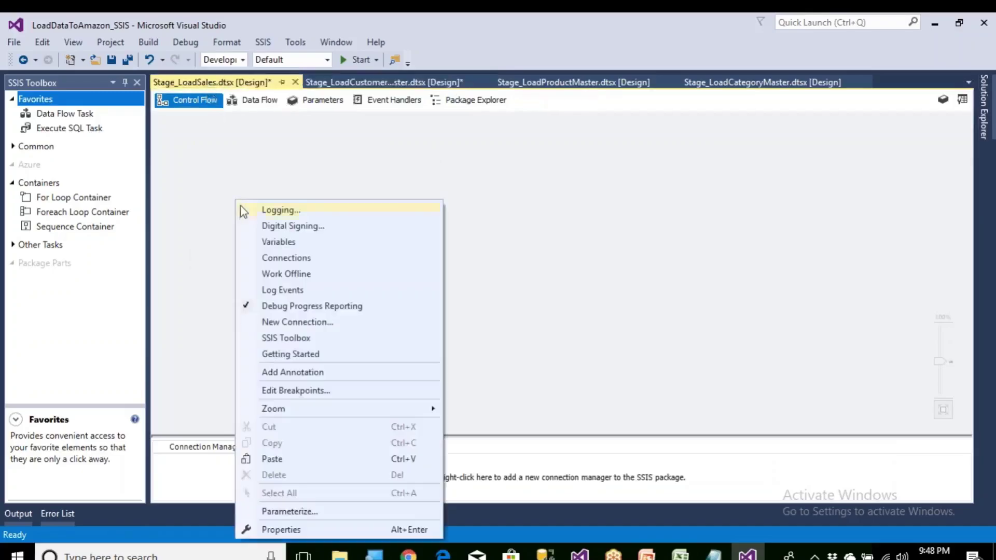
{"action": "left_click", "coordinate": [289, 459]}
Step: Copy the Source_Amazon and Dest_AmazonStage connection managers from Stage_LoadCustomerMaster into the Stage_LoadSales package
{"action": "left_click", "coordinate": [319, 84]}
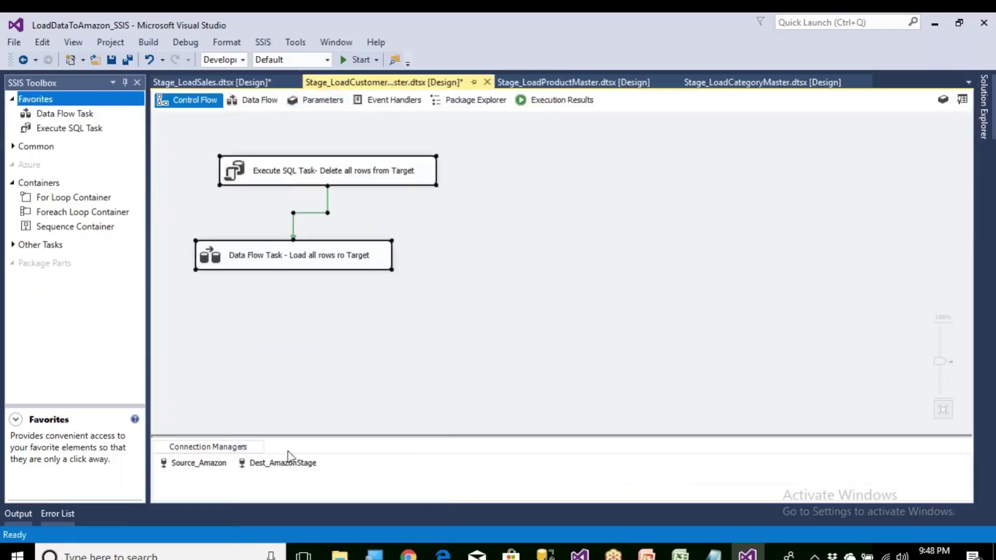
{"action": "left_click", "coordinate": [396, 483]}
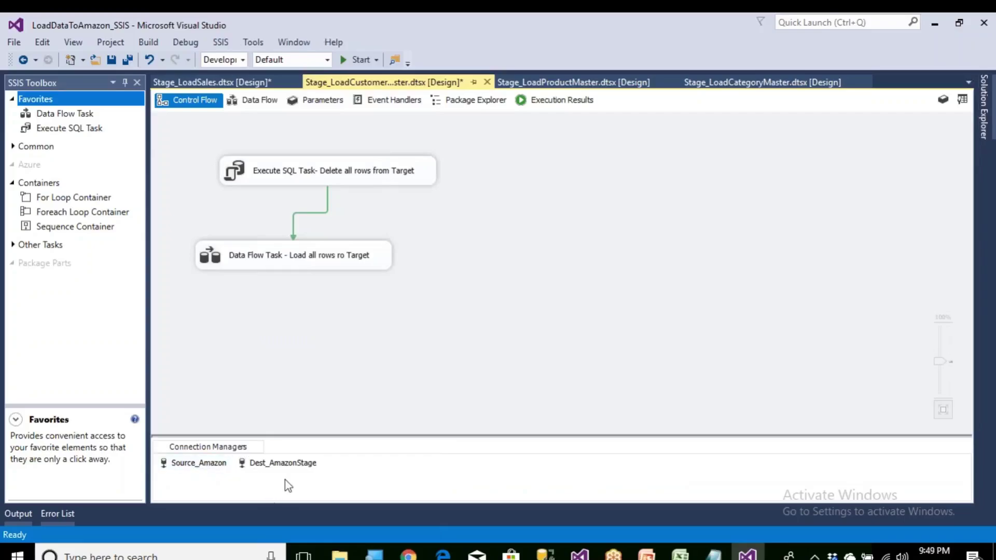
{"action": "left_click", "coordinate": [283, 464]}
{"action": "left_click", "coordinate": [211, 465]}
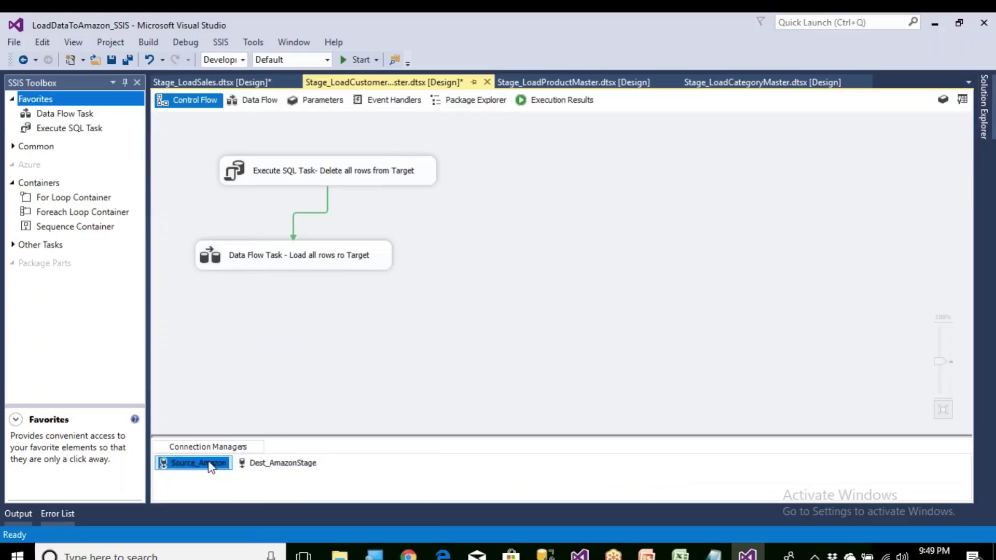
{"action": "left_click", "coordinate": [258, 86]}
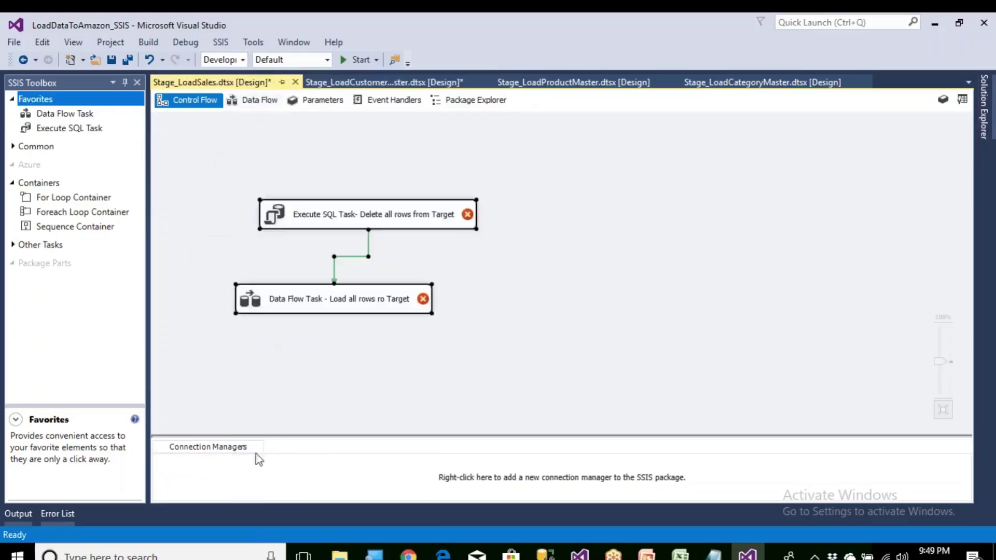
{"action": "left_click", "coordinate": [347, 86]}
{"action": "left_click", "coordinate": [308, 467]}
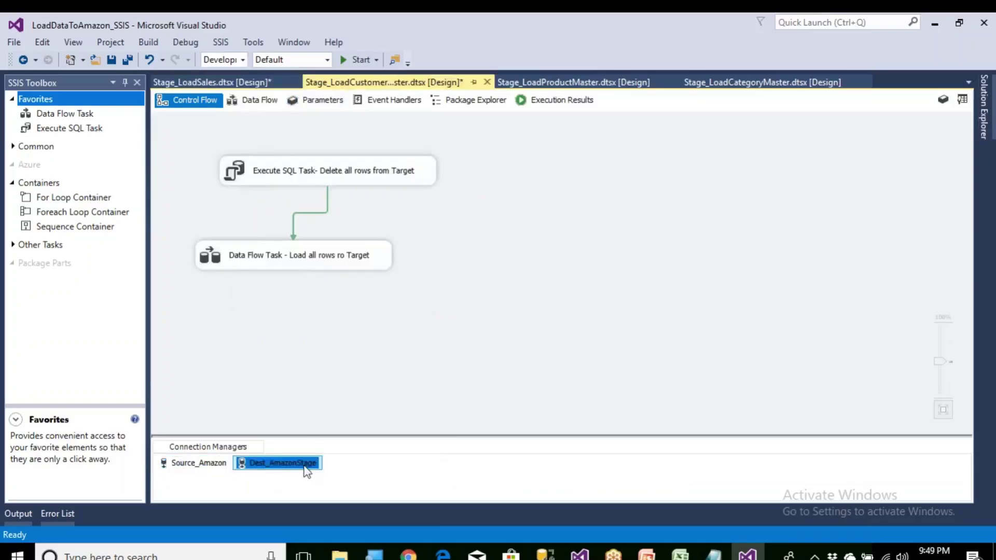
{"action": "left_click", "coordinate": [253, 86]}
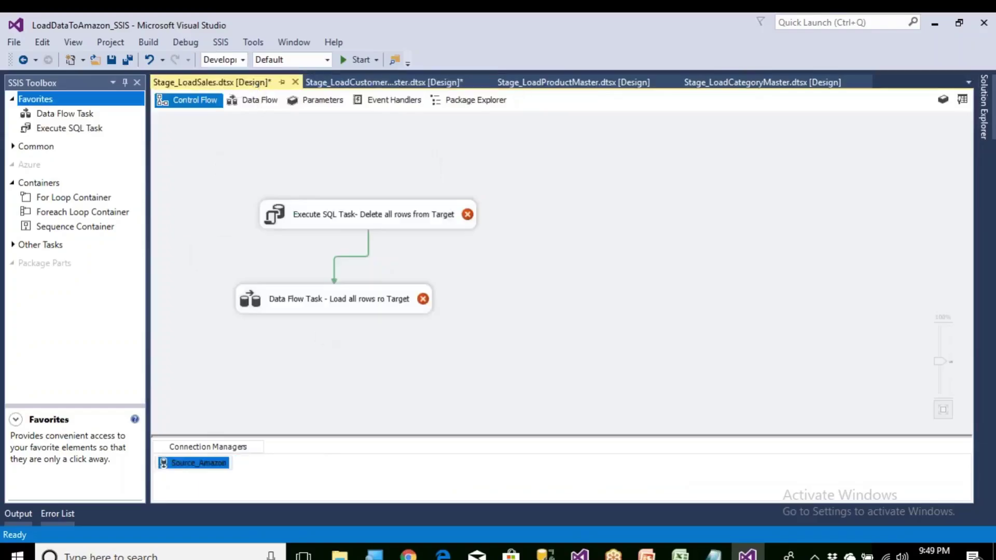
{"action": "left_click", "coordinate": [306, 469]}
{"action": "key", "text": "ctrl+v"}
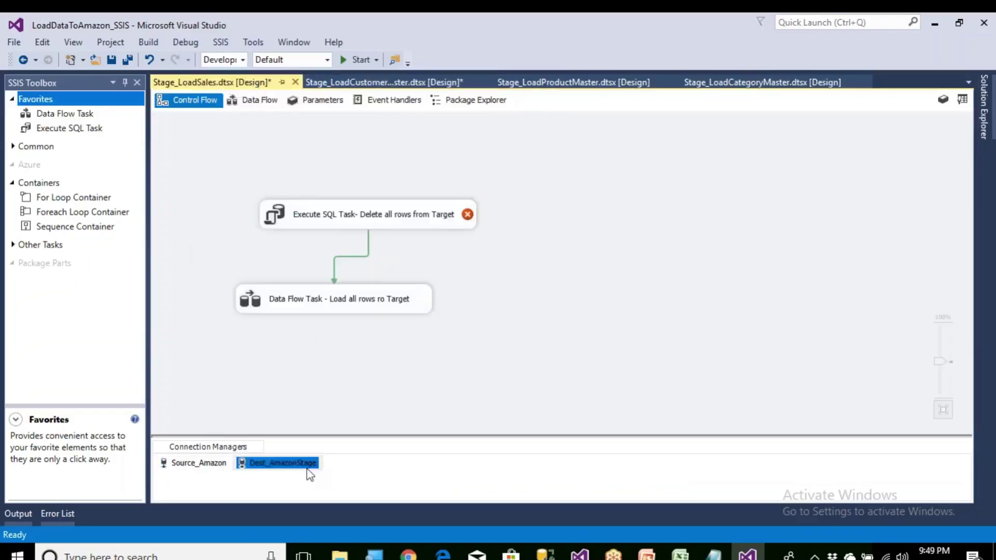
Step: Check the server and database settings of the Source_Amazon and Dest_AmazonStage connection managers in Stage_LoadSales
{"action": "left_click", "coordinate": [175, 469]}
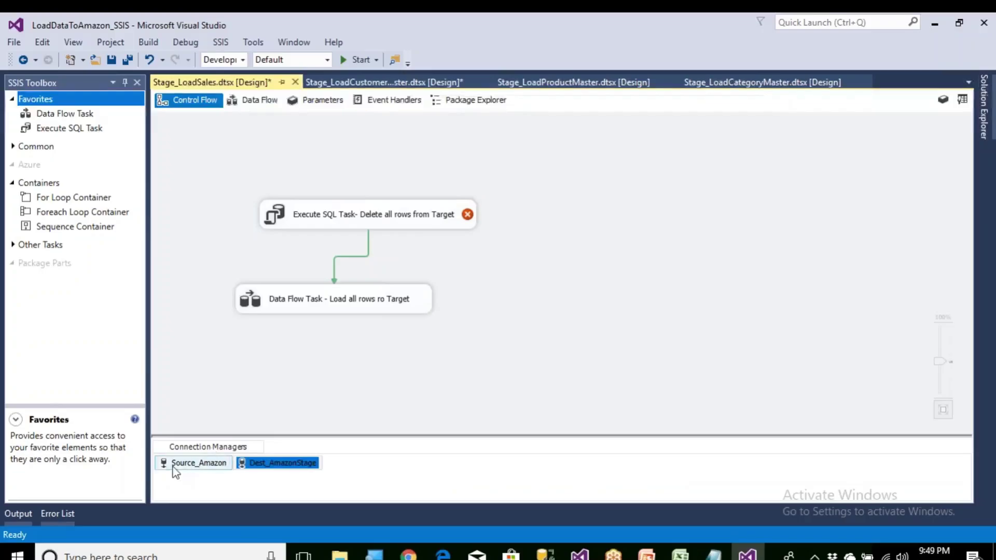
{"action": "double_click", "coordinate": [174, 470]}
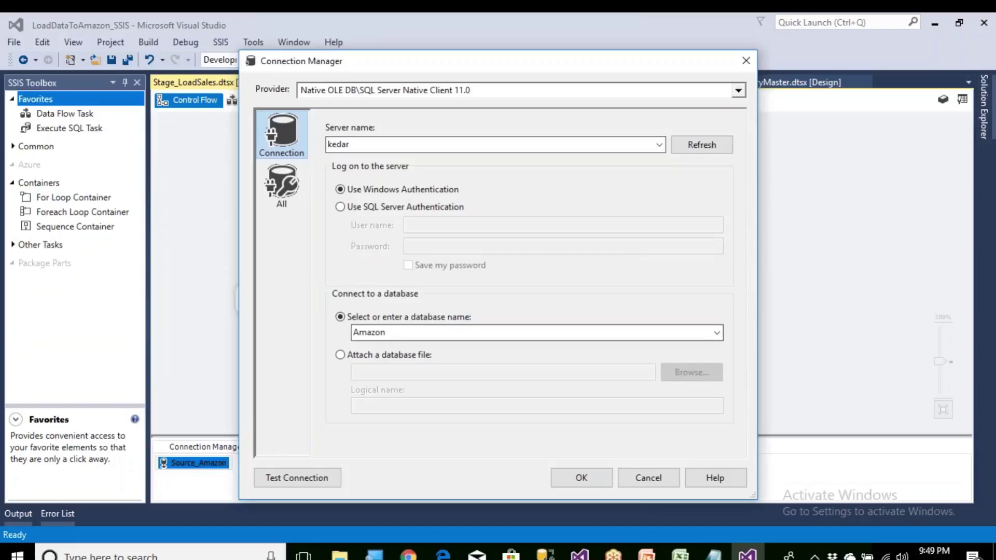
{"action": "left_click", "coordinate": [647, 482]}
{"action": "double_click", "coordinate": [280, 462]}
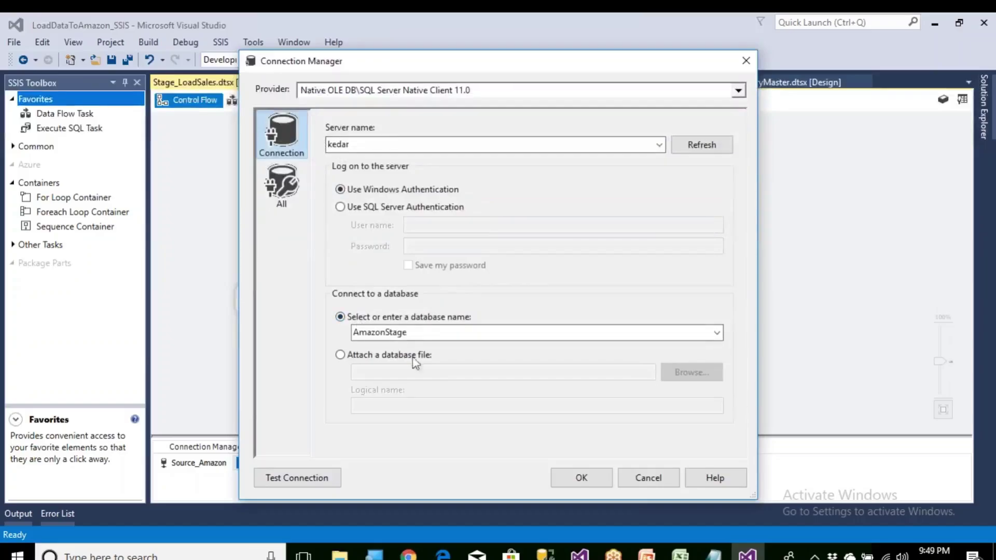
{"action": "left_click", "coordinate": [579, 479]}
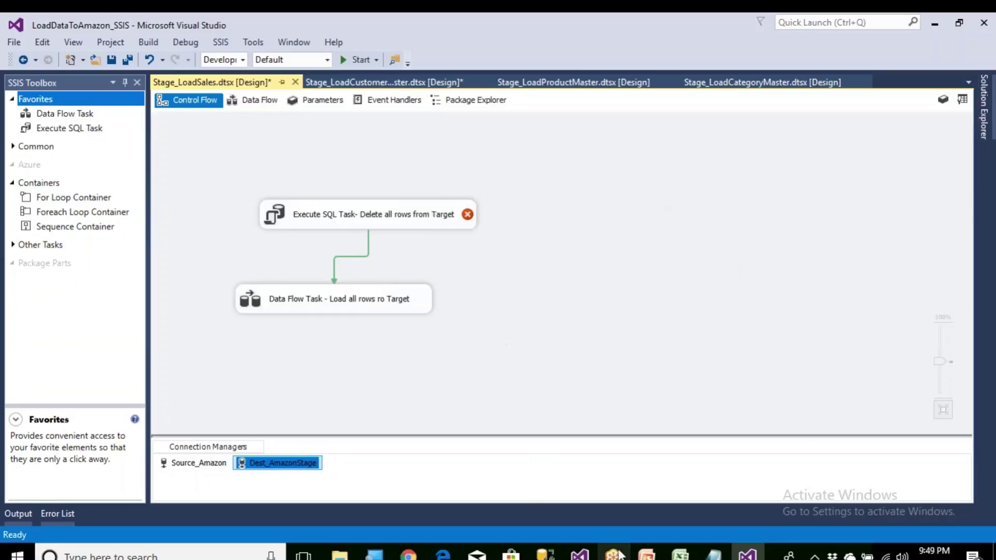
Step: In SQL Server Management Studio, change the AmazonStage truncate statement to "Truncate Table StageSales" and copy the whole statement
{"action": "left_click", "coordinate": [545, 554]}
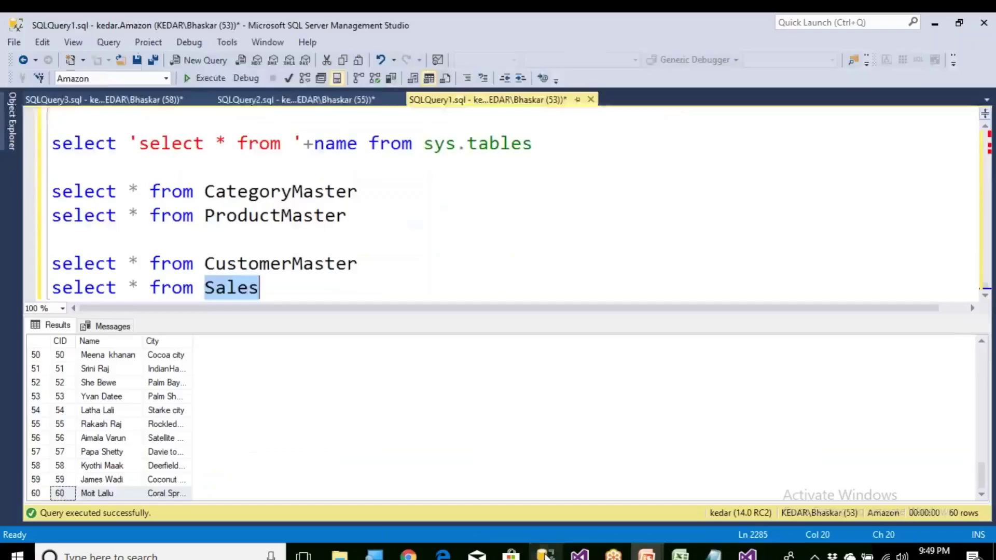
{"action": "key", "text": "ctrl+Tab"}
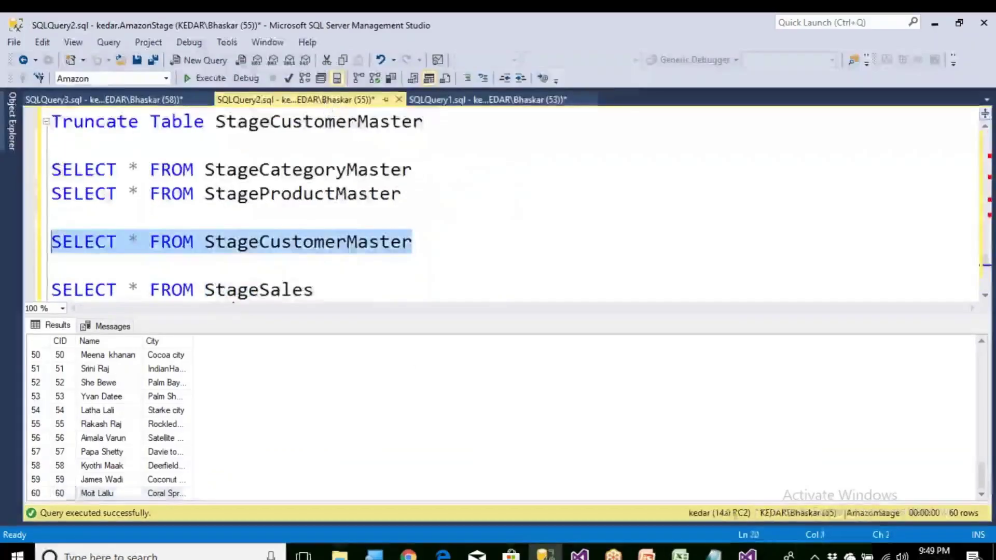
{"action": "left_click_drag", "start_coordinate": [205, 290], "coordinate": [317, 290]}
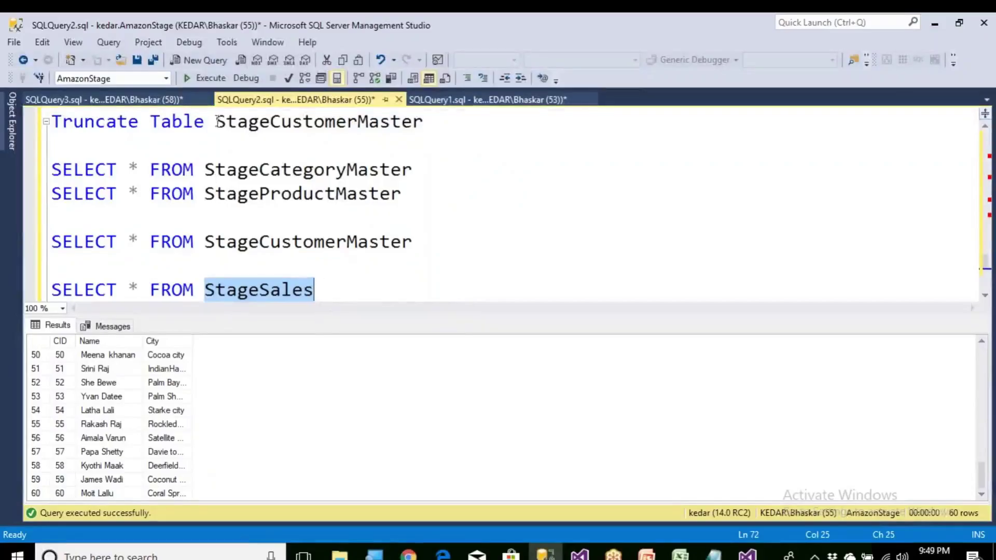
{"action": "left_click_drag", "start_coordinate": [216, 121], "coordinate": [430, 119]}
{"action": "key", "text": "ctrl+v"}
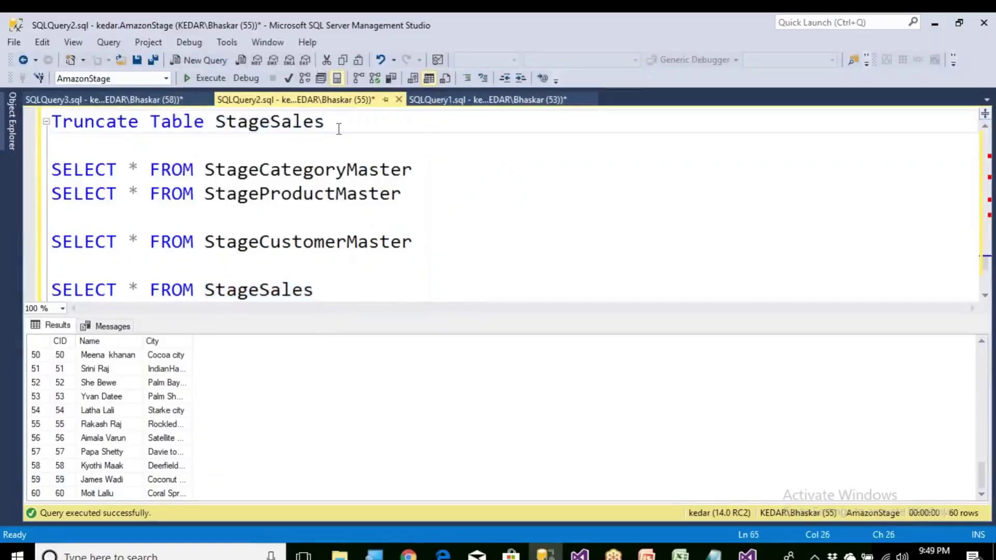
{"action": "left_click_drag", "start_coordinate": [324, 121], "coordinate": [54, 127]}
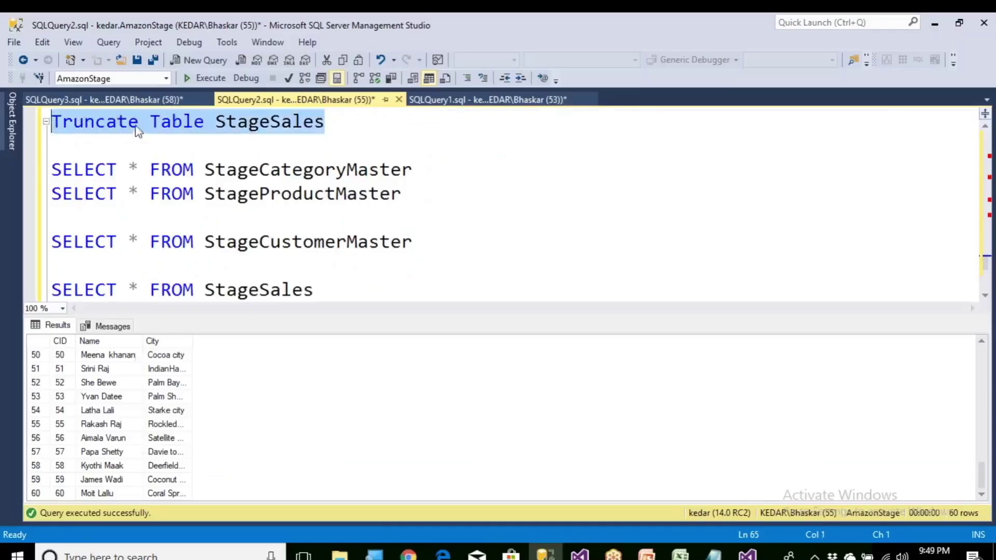
{"action": "right_click", "coordinate": [135, 127]}
{"action": "left_click", "coordinate": [154, 150]}
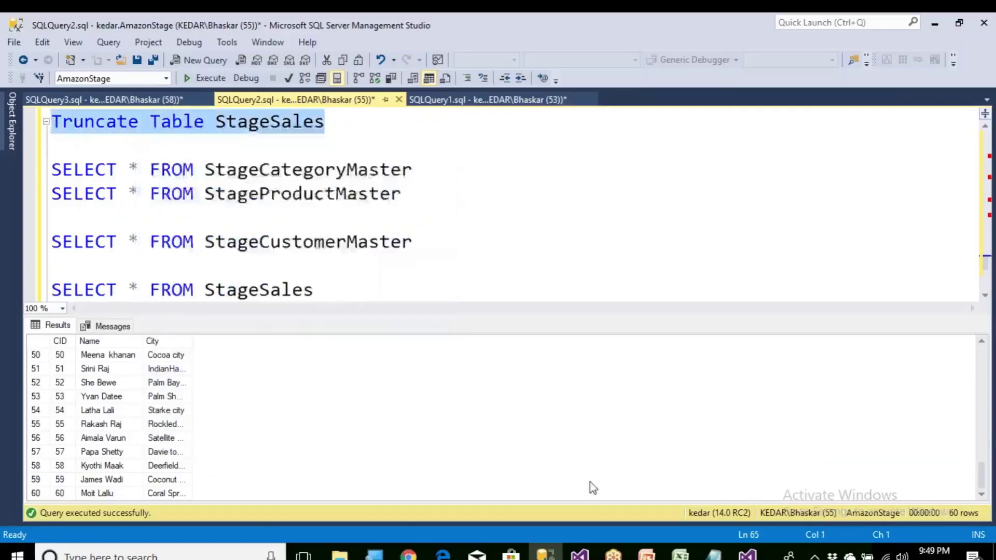
Step: Switch to Visual Studio and set the Stage_LoadSales Execute SQL Task's SQL statement to "Truncate Table StageSales"
{"action": "left_click", "coordinate": [748, 554]}
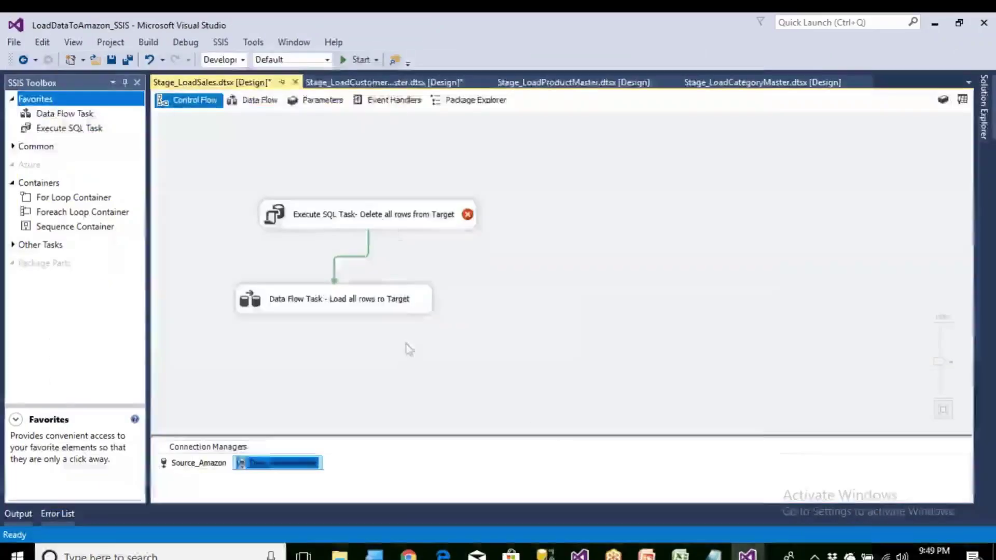
{"action": "double_click", "coordinate": [403, 227]}
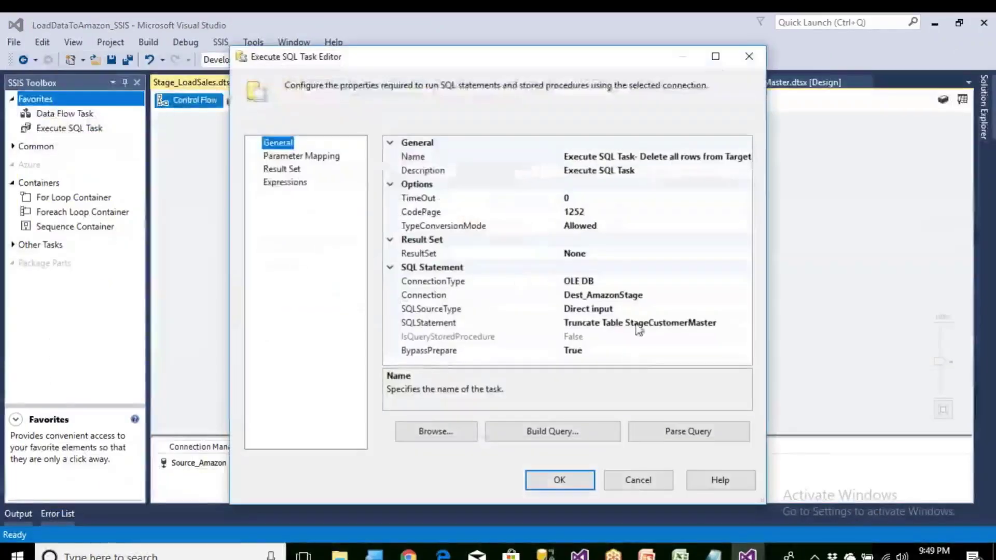
{"action": "left_click", "coordinate": [638, 326]}
{"action": "key", "text": "ctrl+a"}
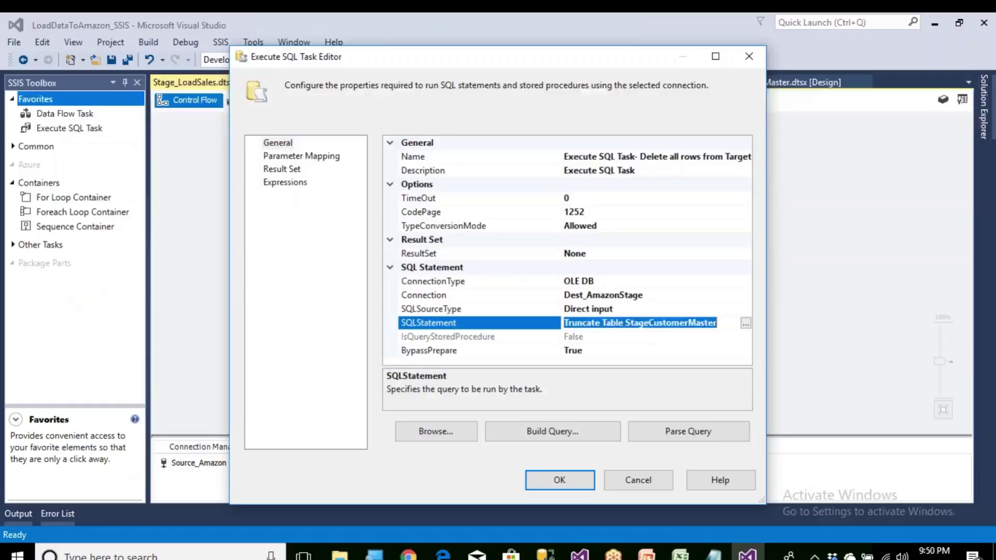
{"action": "key", "text": "ctrl+v"}
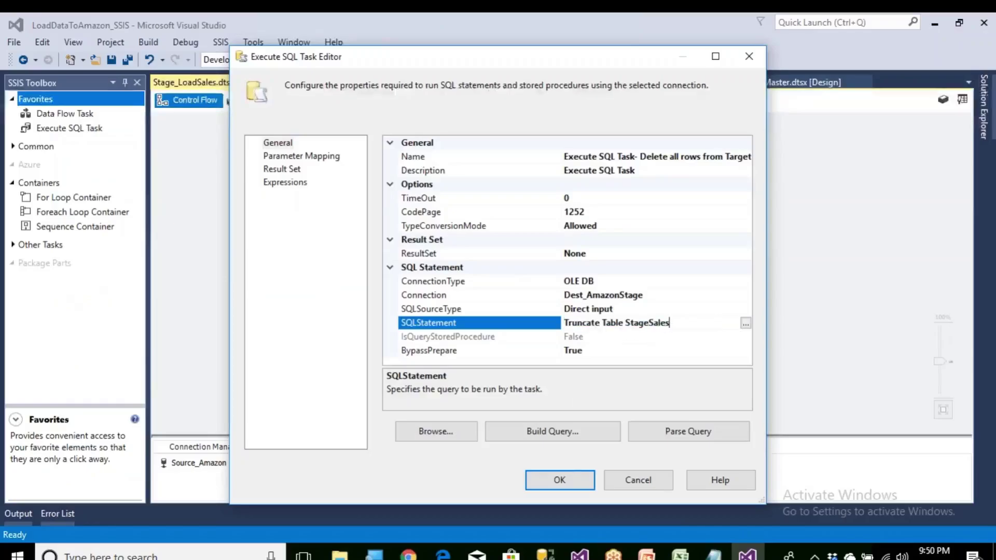
{"action": "left_click", "coordinate": [582, 483]}
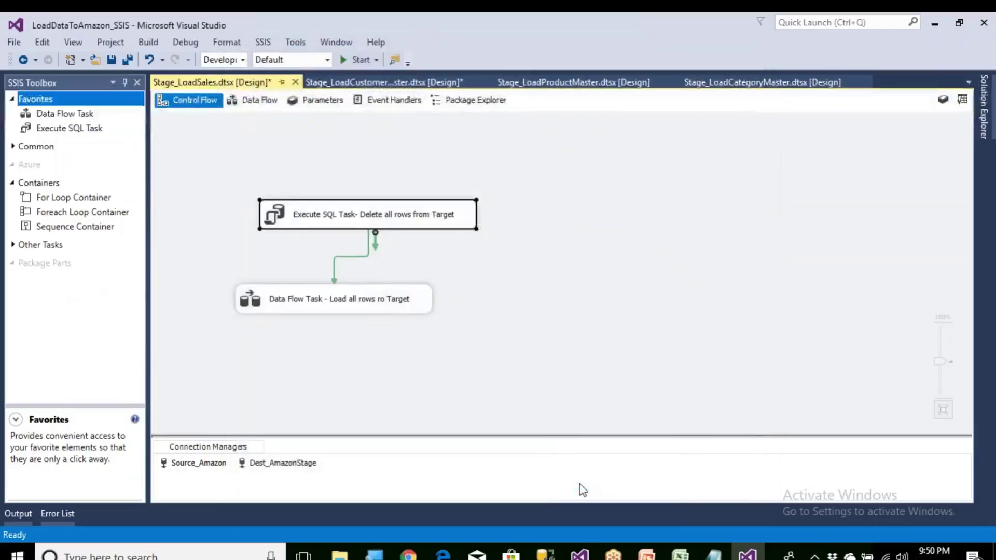
Step: In the Stage_LoadSales data flow, set the OLE DB Source table to [dbo].[Sales] and preview its rows
{"action": "double_click", "coordinate": [398, 311]}
{"action": "double_click", "coordinate": [334, 201]}
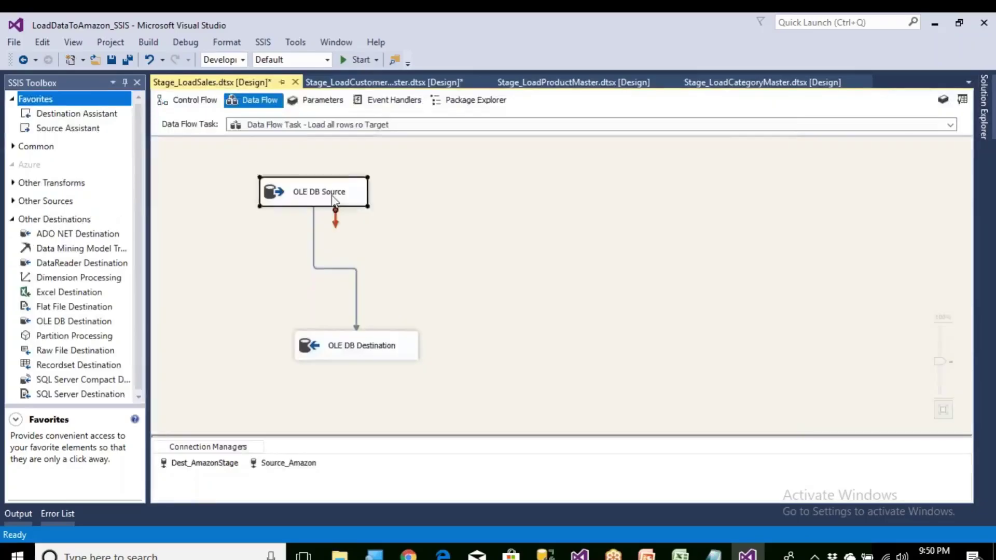
{"action": "left_click", "coordinate": [381, 283]}
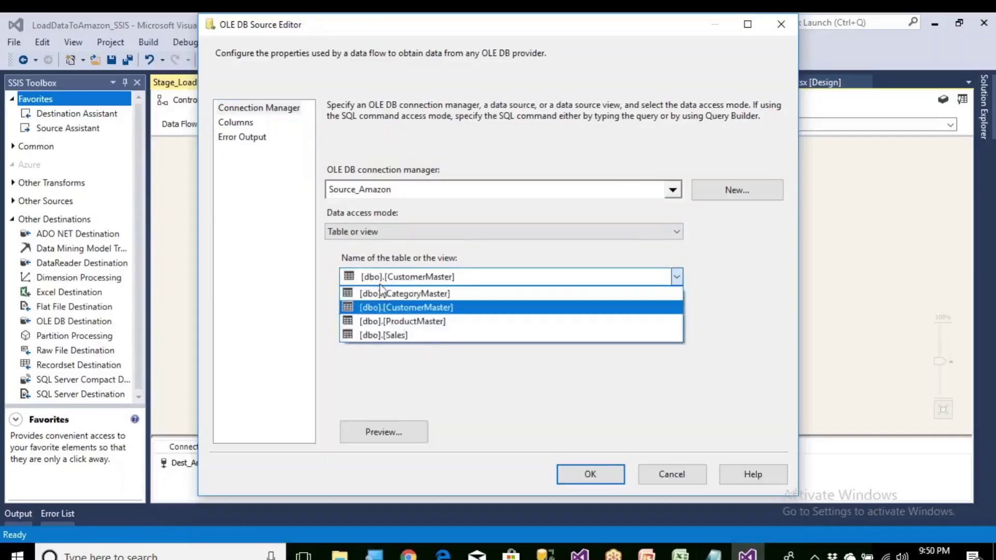
{"action": "left_click", "coordinate": [386, 335]}
{"action": "left_click", "coordinate": [402, 432]}
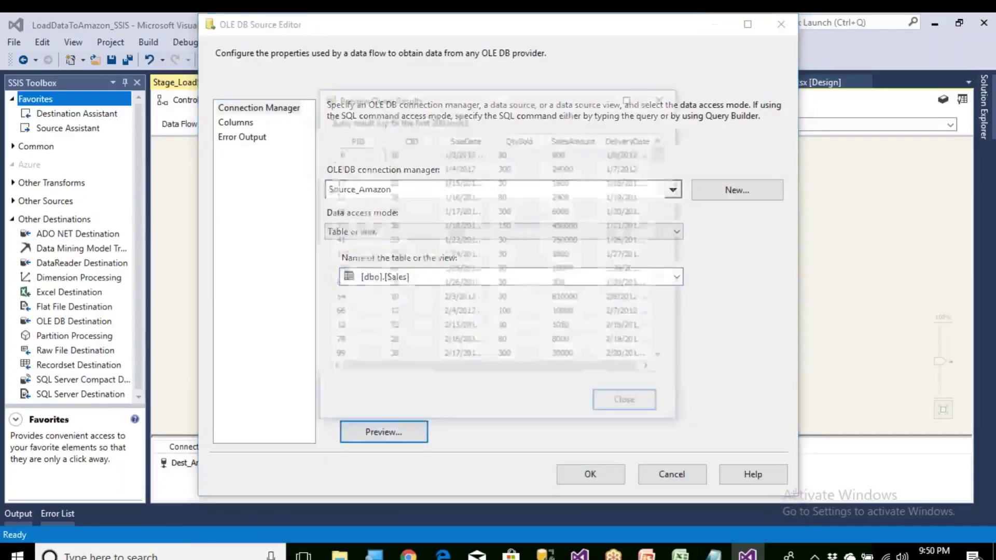
{"action": "left_click", "coordinate": [629, 404]}
{"action": "left_click", "coordinate": [587, 472]}
Step: Replace the copied OLE DB Destination with a new one and connect the OLE DB Source to it
{"action": "left_click", "coordinate": [389, 345]}
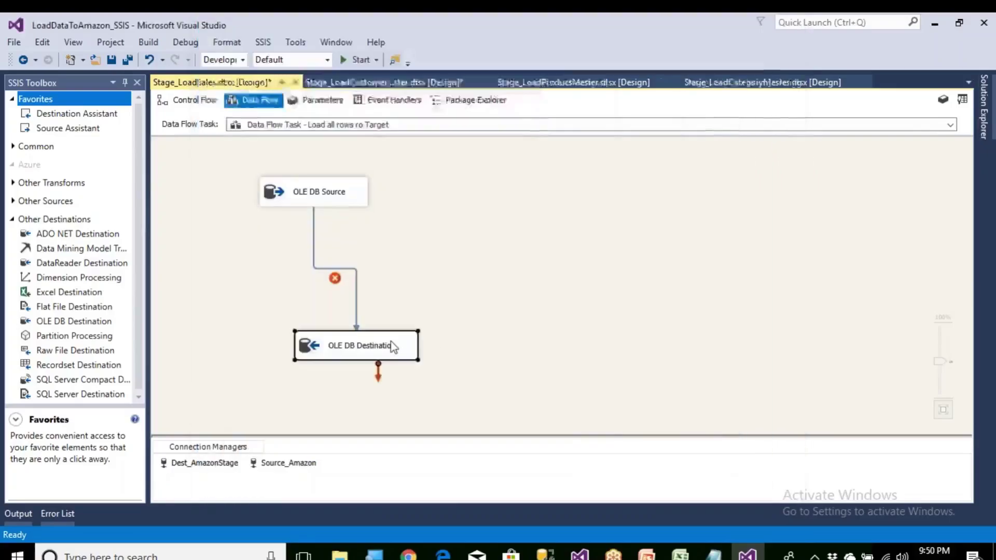
{"action": "key", "text": "Delete"}
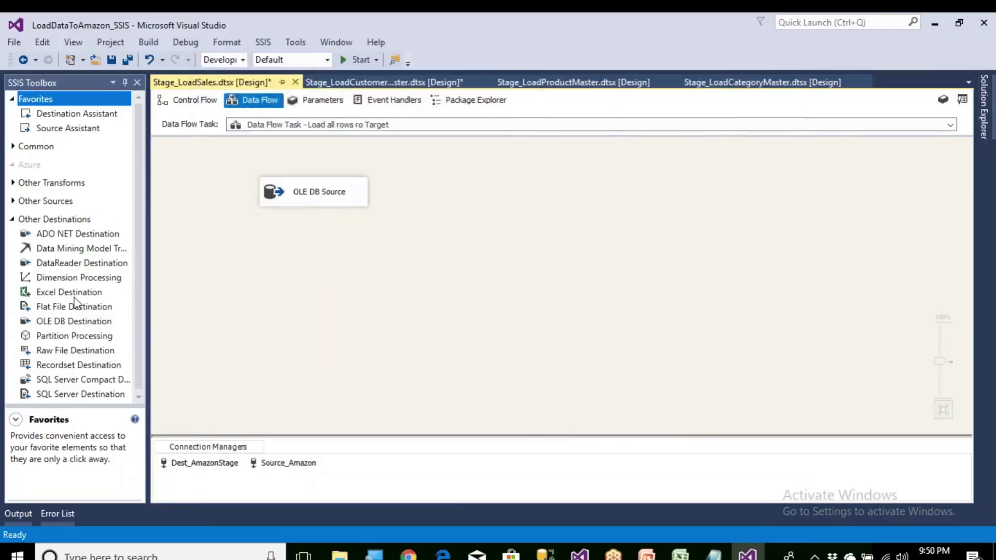
{"action": "left_click", "coordinate": [70, 322]}
{"action": "left_click_drag", "start_coordinate": [266, 325], "coordinate": [266, 326]}
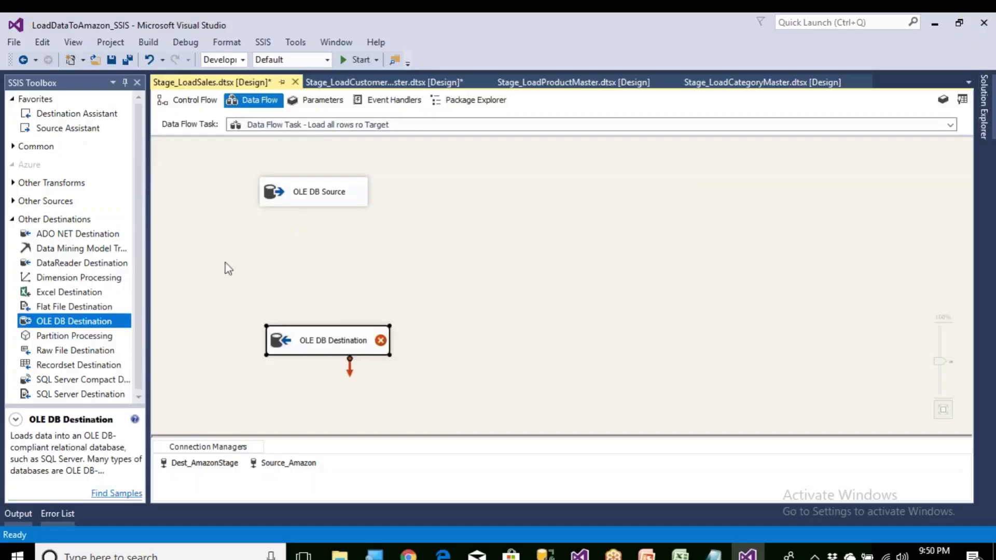
{"action": "left_click", "coordinate": [326, 200]}
{"action": "left_click_drag", "start_coordinate": [321, 222], "coordinate": [340, 343]}
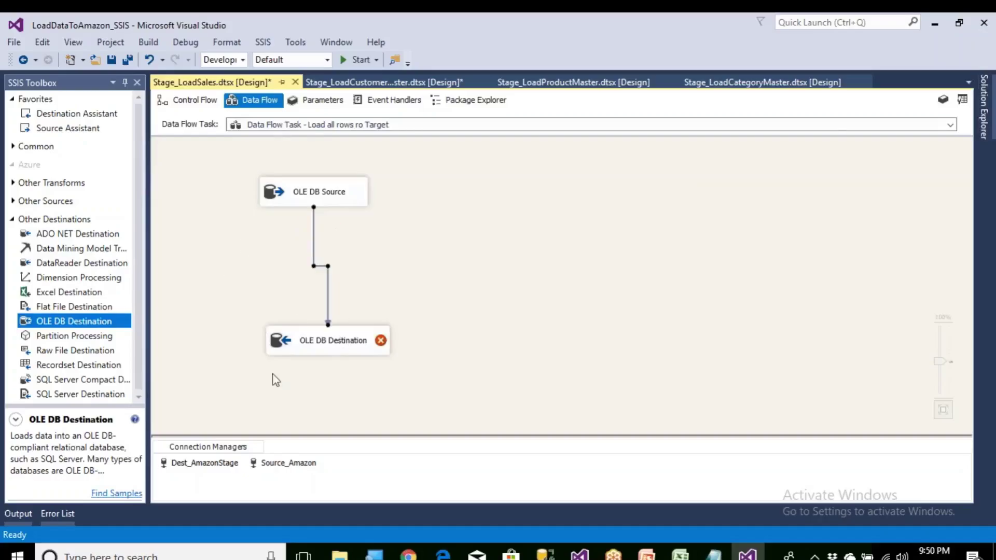
Step: Set the OLE DB Destination table to [dbo].[StageSales] through Dest_AmazonStage and accept the matching column mappings
{"action": "double_click", "coordinate": [332, 342]}
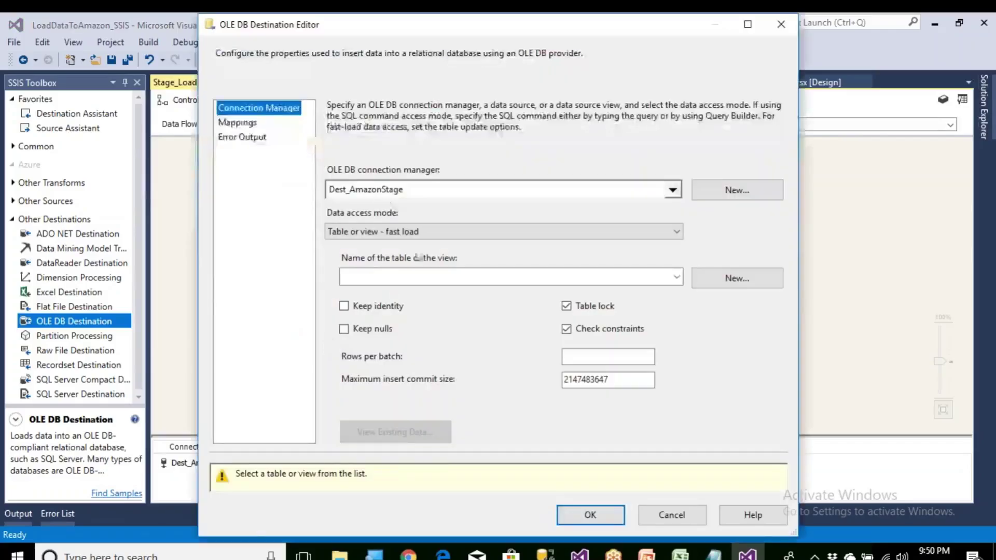
{"action": "left_click", "coordinate": [676, 276]}
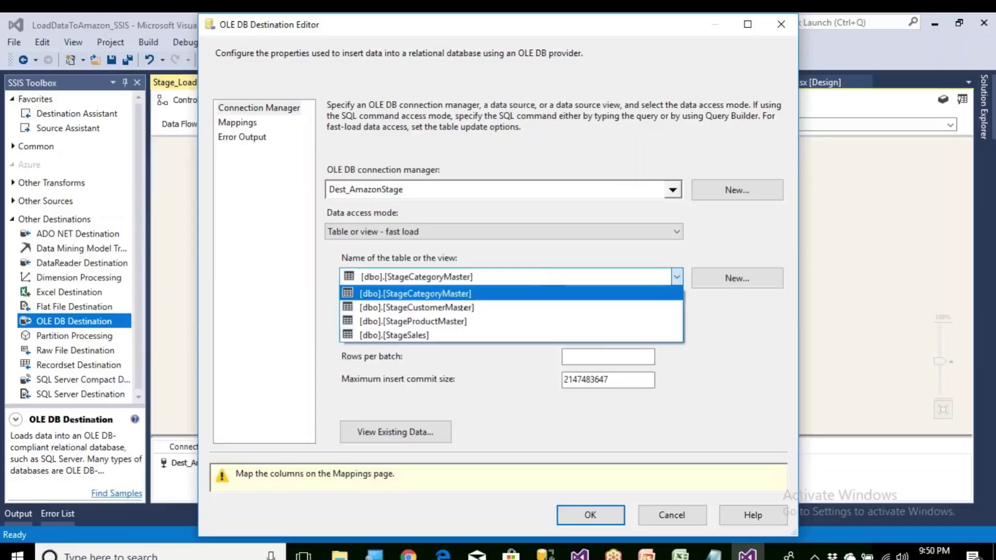
{"action": "left_click", "coordinate": [436, 335]}
{"action": "left_click", "coordinate": [244, 123]}
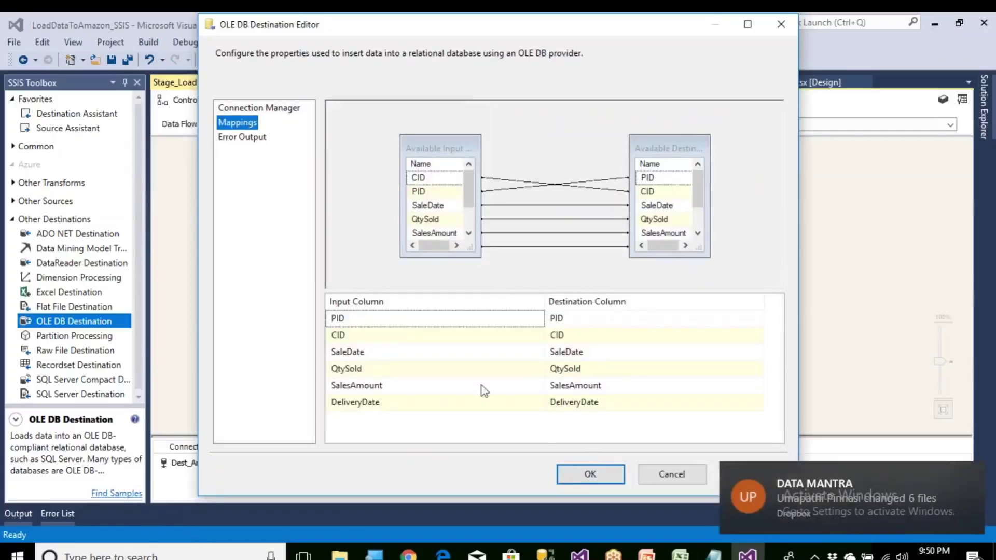
{"action": "left_click", "coordinate": [589, 475]}
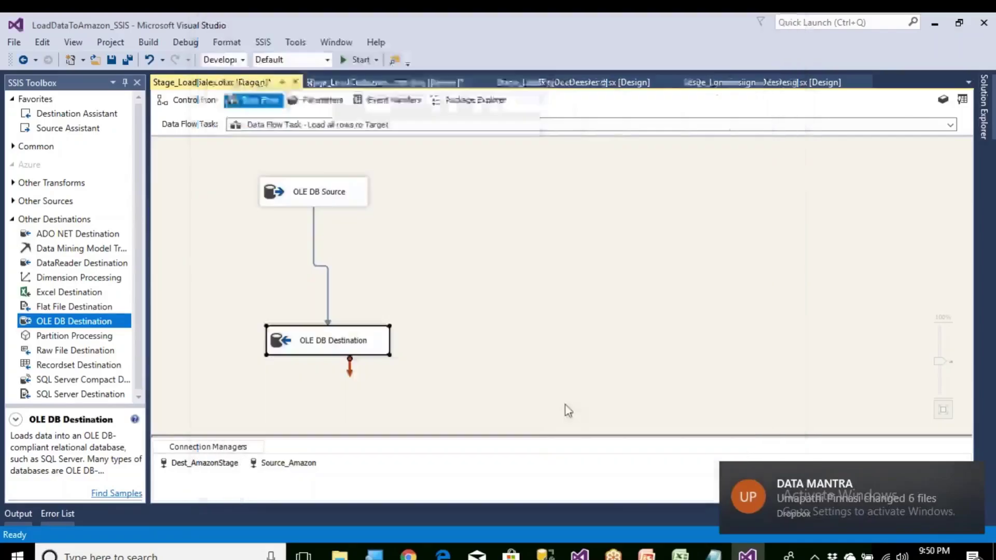
Step: Save Stage_LoadSales, run the package twice while checking its data flow, and return to design mode after each run
{"action": "left_click", "coordinate": [190, 100]}
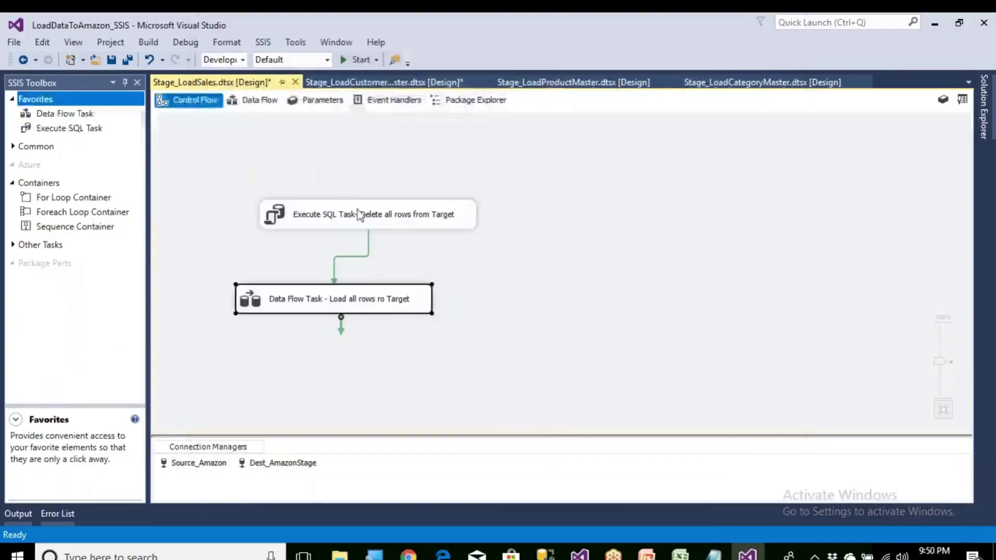
{"action": "left_click", "coordinate": [111, 60]}
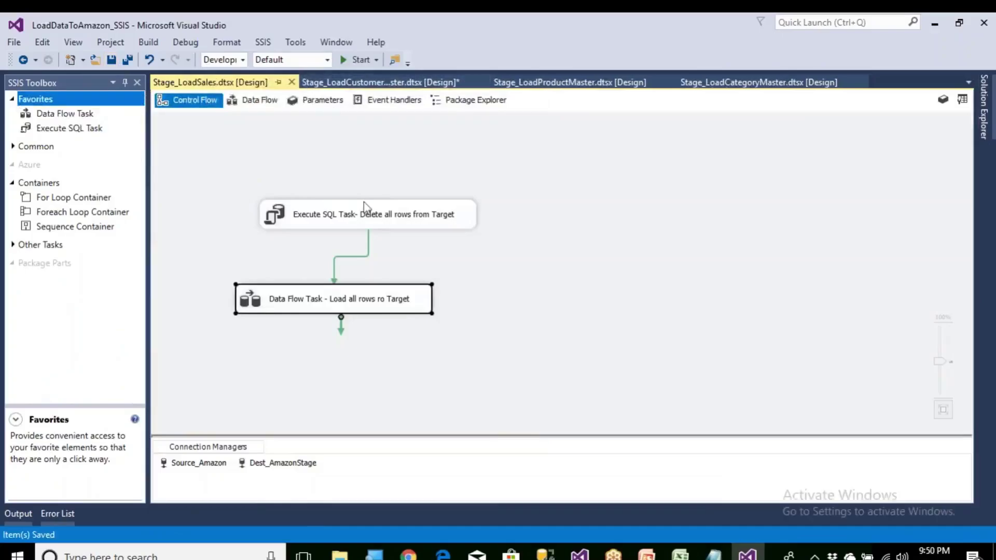
{"action": "left_click", "coordinate": [357, 59]}
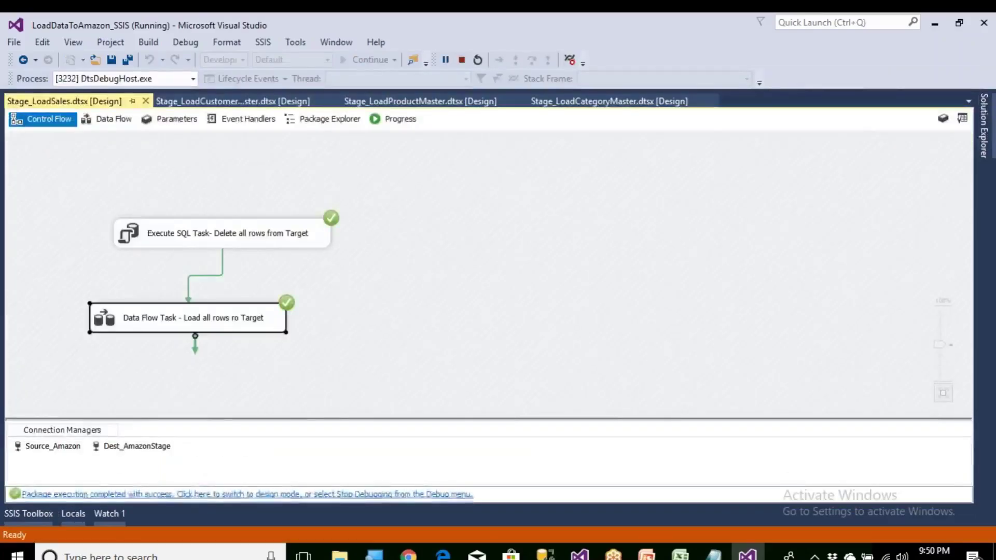
{"action": "left_click", "coordinate": [111, 124]}
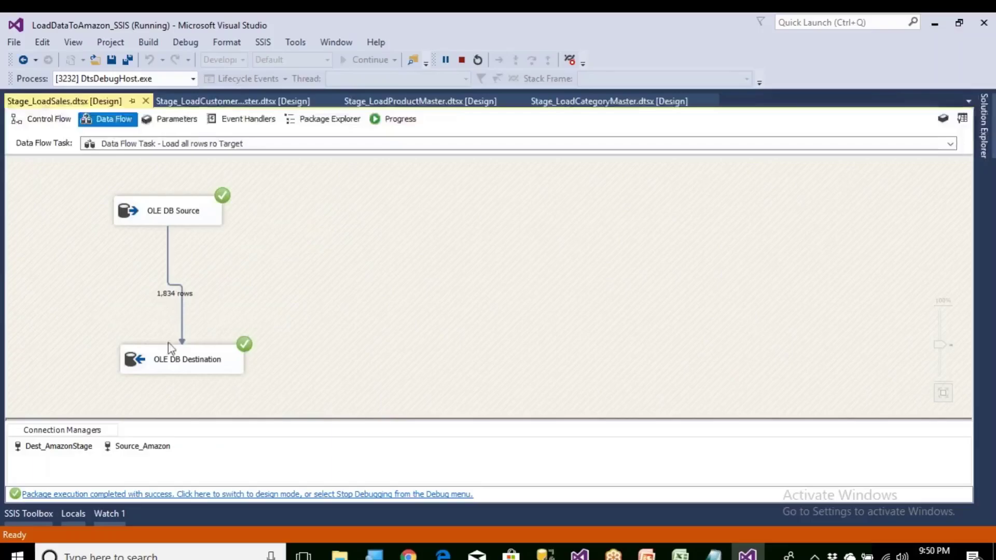
{"action": "left_click", "coordinate": [275, 494]}
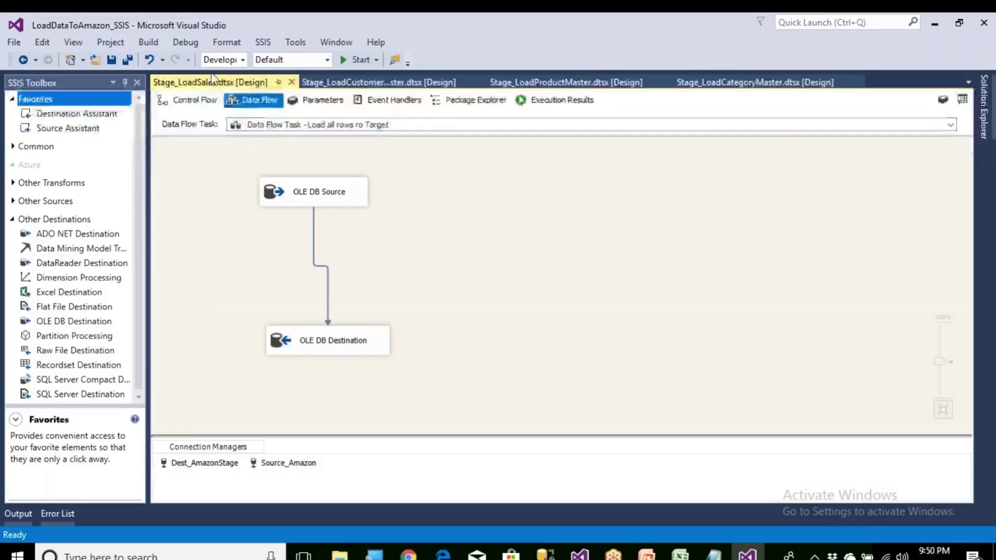
{"action": "left_click", "coordinate": [357, 60]}
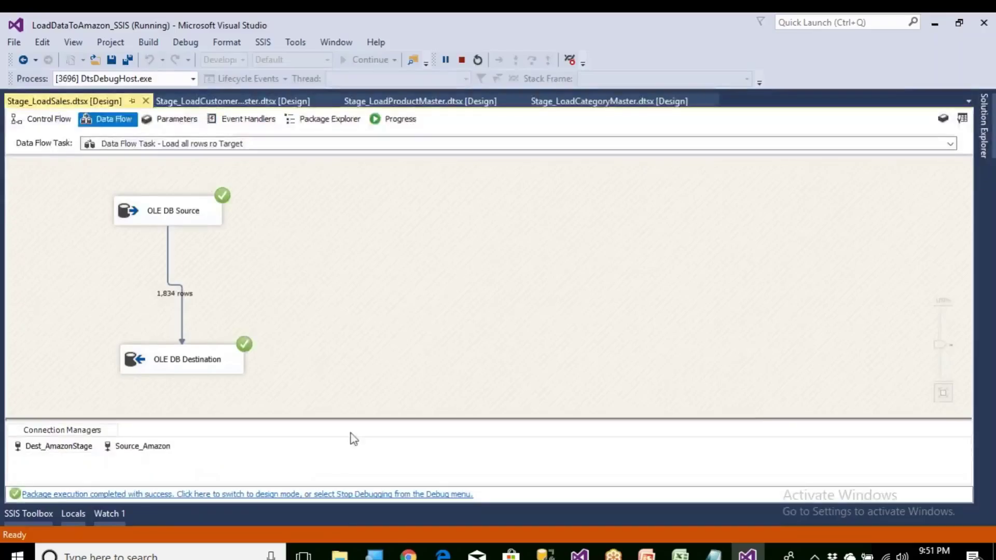
{"action": "left_click", "coordinate": [312, 494]}
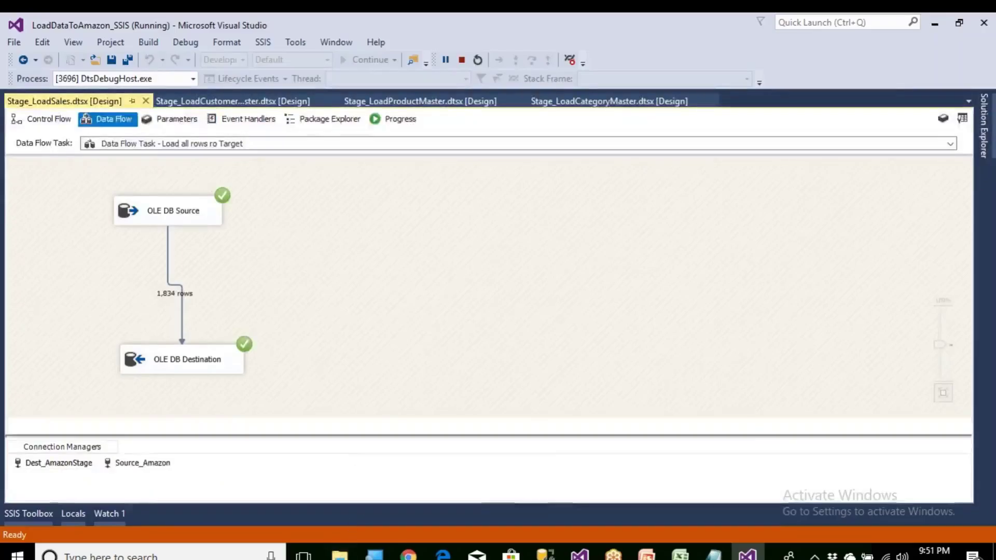
Step: In SQL Server Management Studio, run SELECT * FROM StageSales and check the last rows of the result
{"action": "key", "text": "alt+Tab"}
{"action": "left_click_drag", "start_coordinate": [316, 291], "coordinate": [50, 290]}
{"action": "key", "text": "F5"}
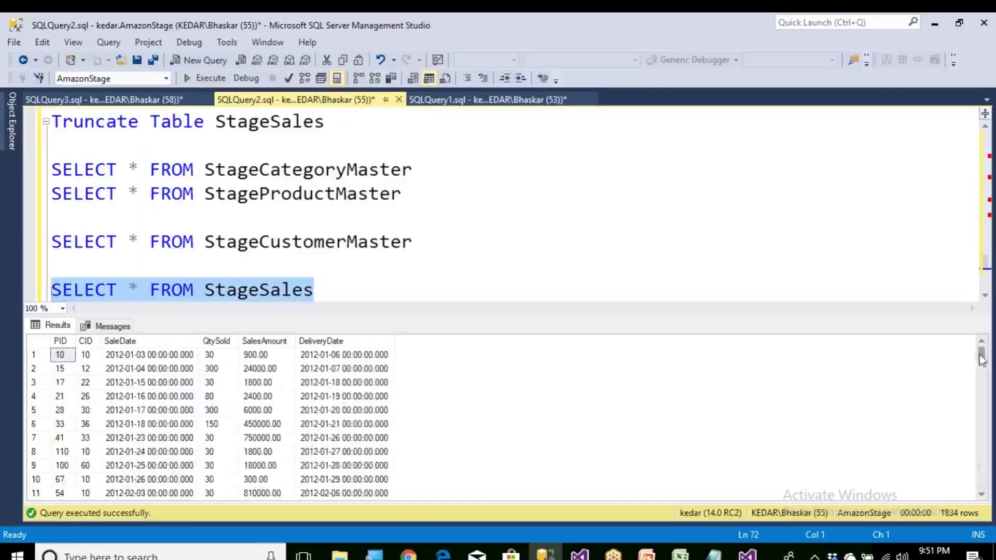
{"action": "left_click_drag", "start_coordinate": [979, 364], "coordinate": [981, 483]}
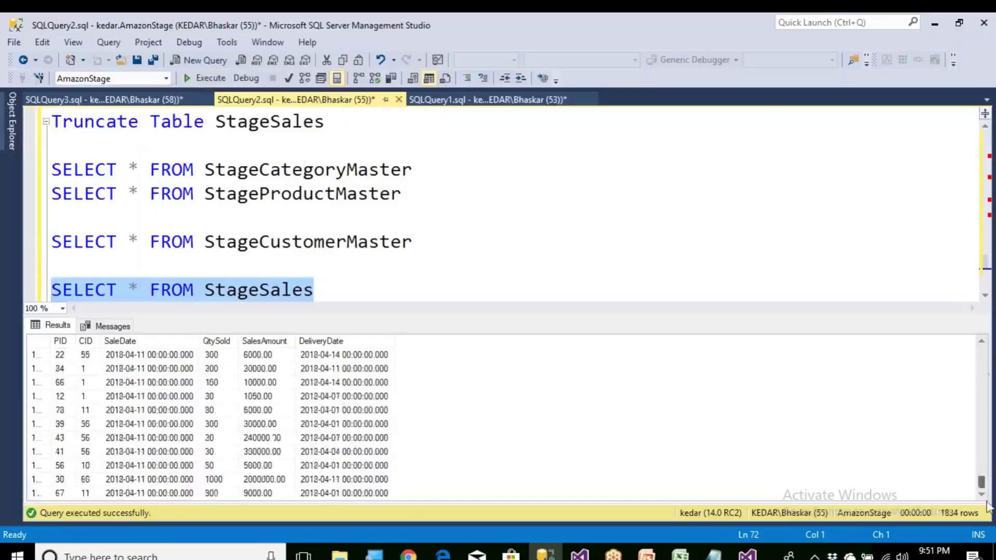
{"action": "double_click", "coordinate": [52, 345]}
{"action": "left_click", "coordinate": [70, 494]}
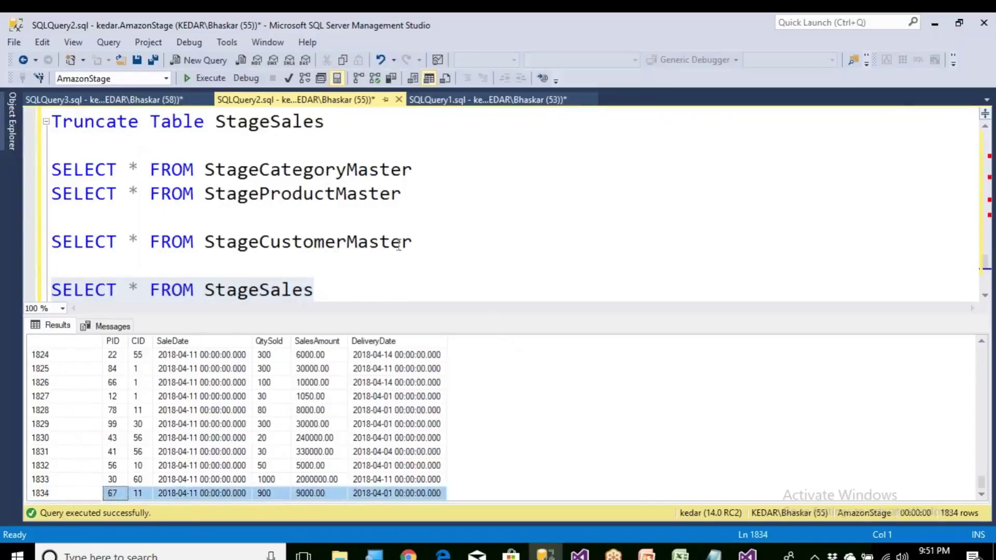
Step: Refresh the AmazonStage database in Object Explorer and review its four stage tables alongside the AmazonDW database
{"action": "mouse_move", "coordinate": [12, 135]}
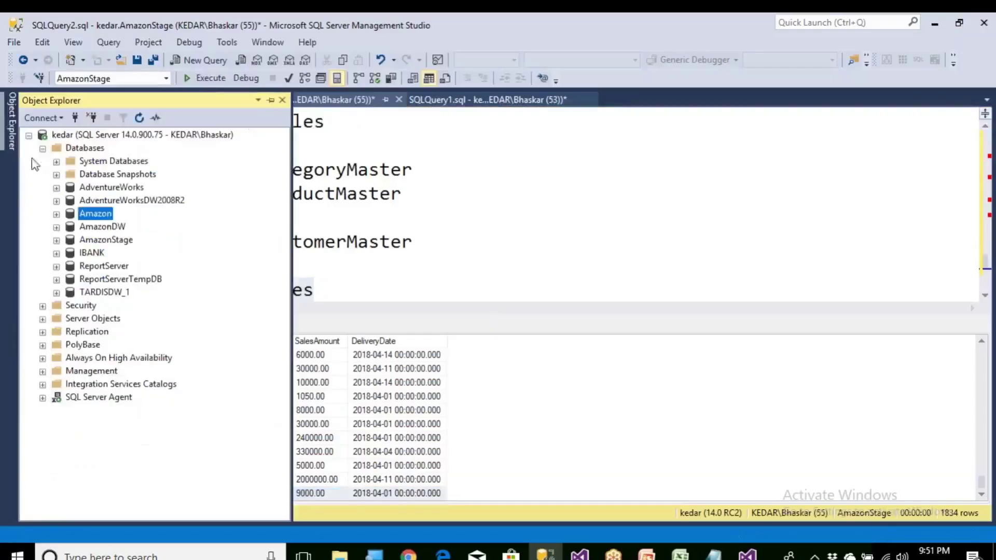
{"action": "left_click", "coordinate": [105, 240]}
{"action": "left_click", "coordinate": [56, 242]}
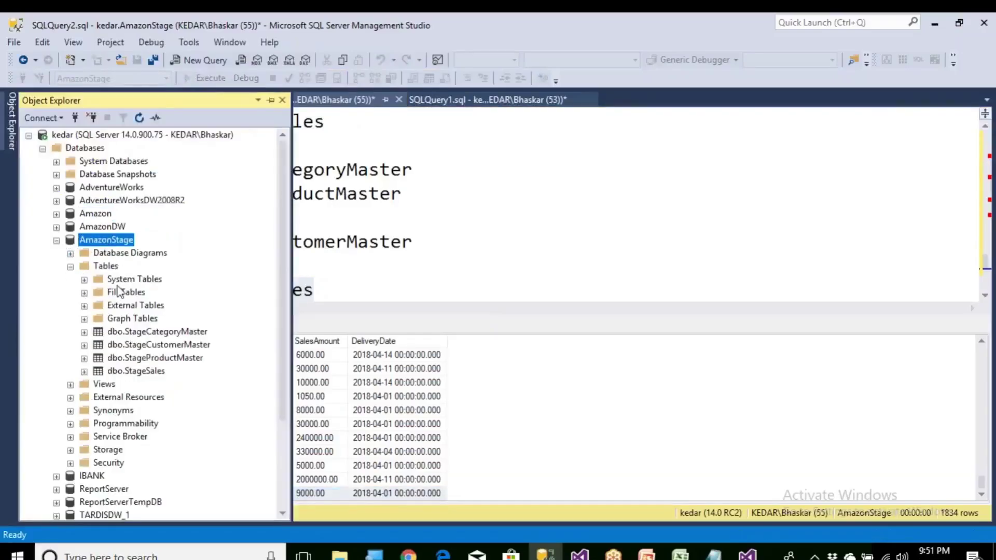
{"action": "left_click", "coordinate": [139, 117]}
{"action": "left_click", "coordinate": [70, 266]}
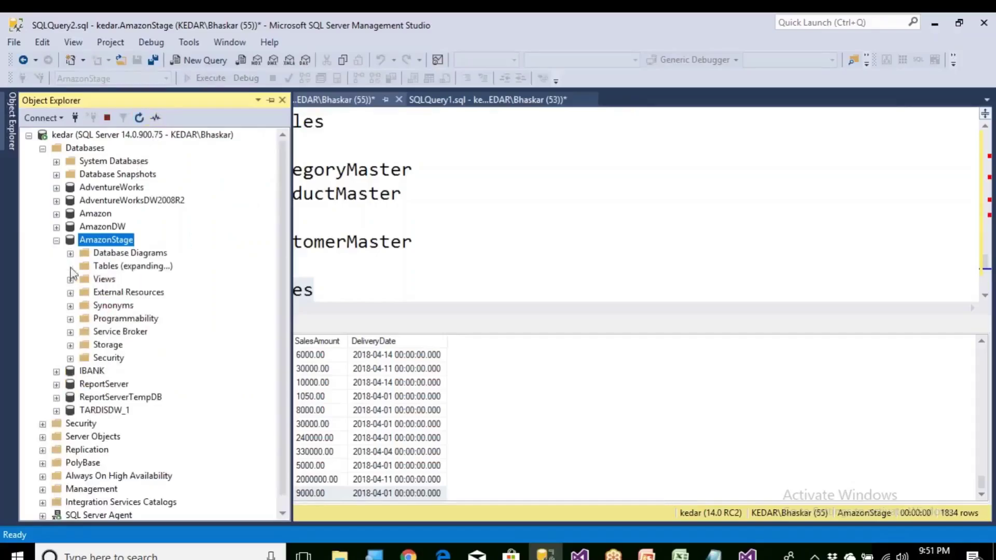
{"action": "left_click", "coordinate": [150, 333]}
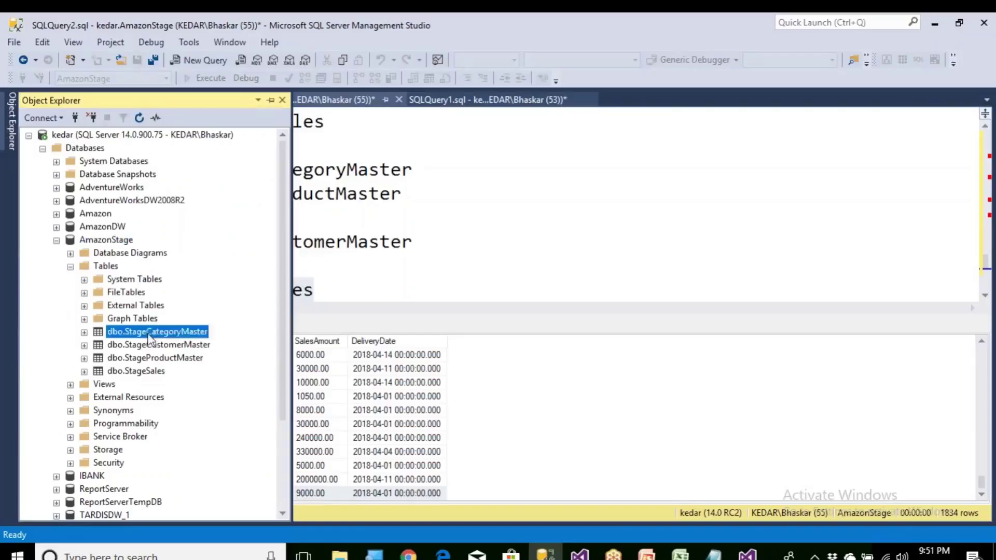
{"action": "left_click", "coordinate": [155, 347]}
{"action": "left_click", "coordinate": [160, 359]}
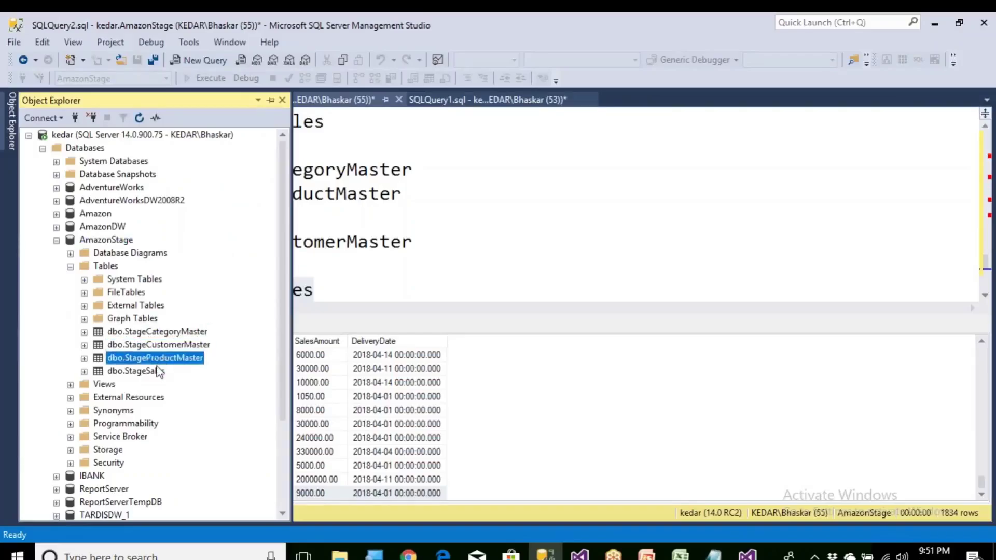
{"action": "left_click", "coordinate": [158, 372]}
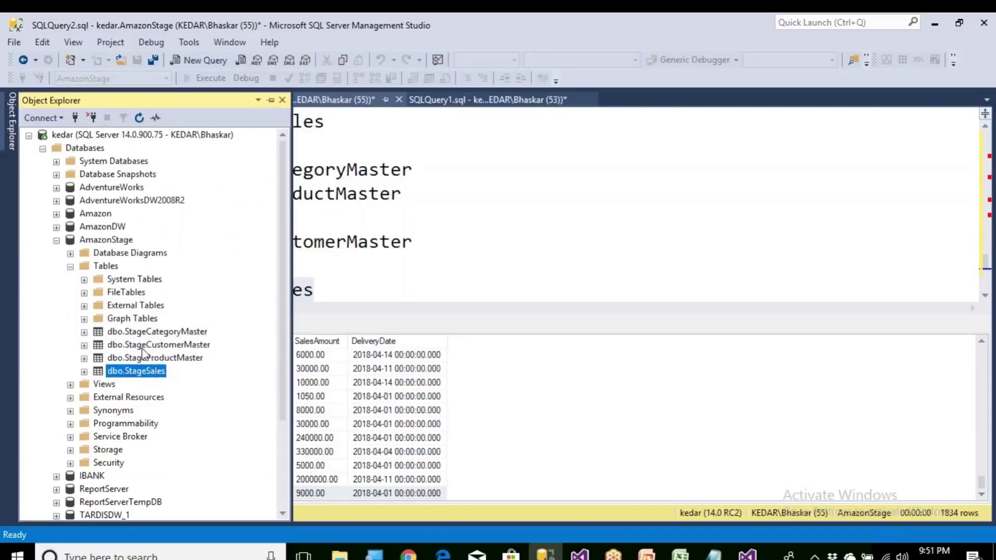
{"action": "left_click", "coordinate": [119, 230]}
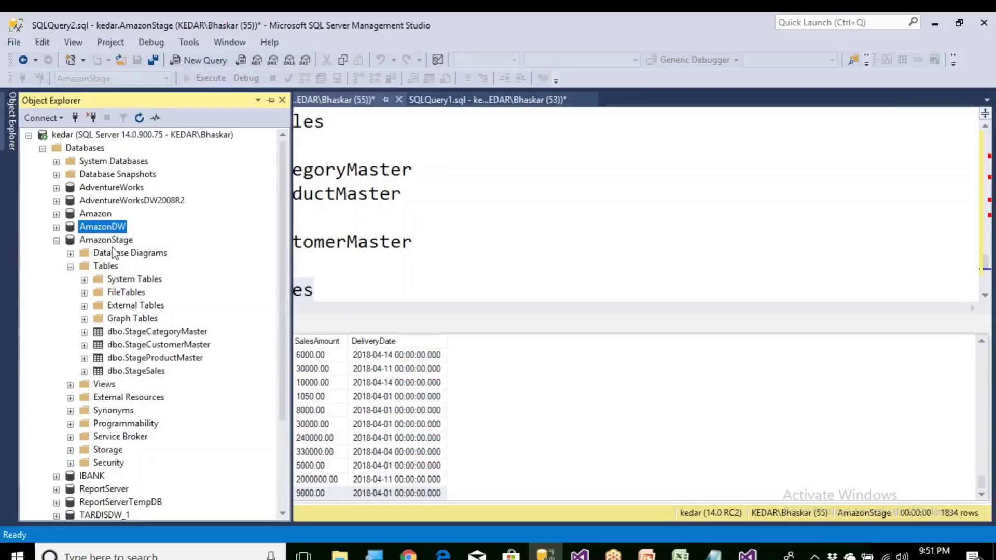
{"action": "left_click", "coordinate": [115, 242]}
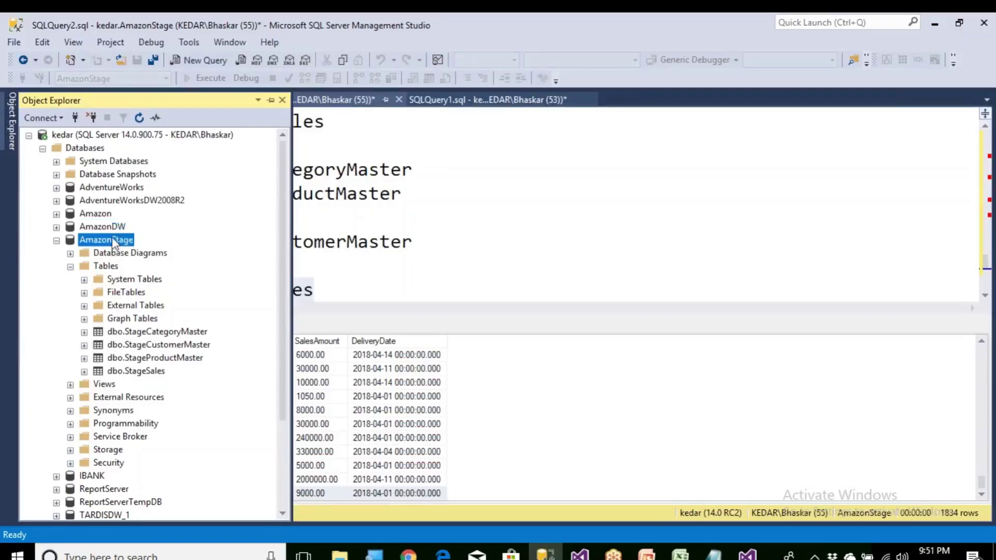
{"action": "left_click", "coordinate": [114, 231]}
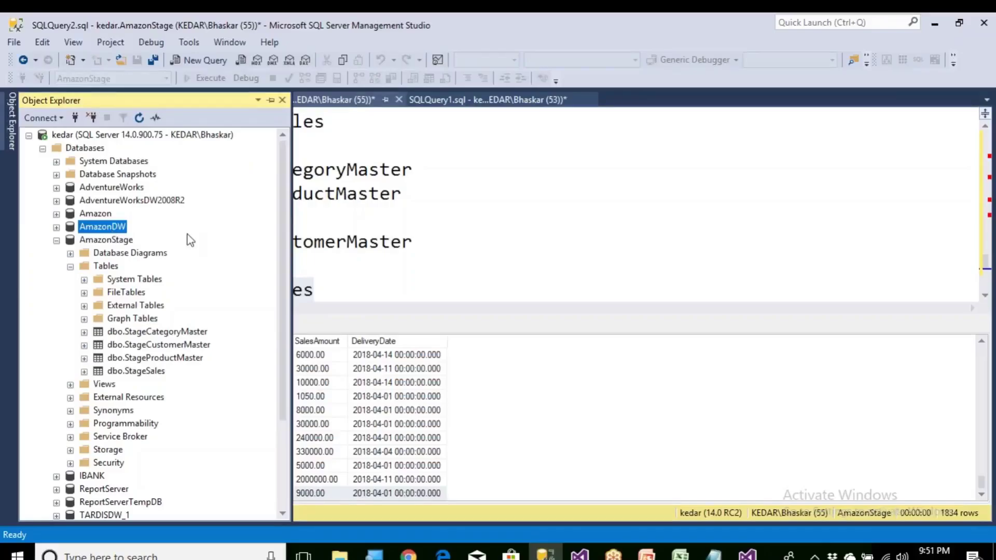
Step: Collapse the AmazonStage database in Object Explorer, expand AmazonDW and review its dimension tables
{"action": "left_click", "coordinate": [448, 242]}
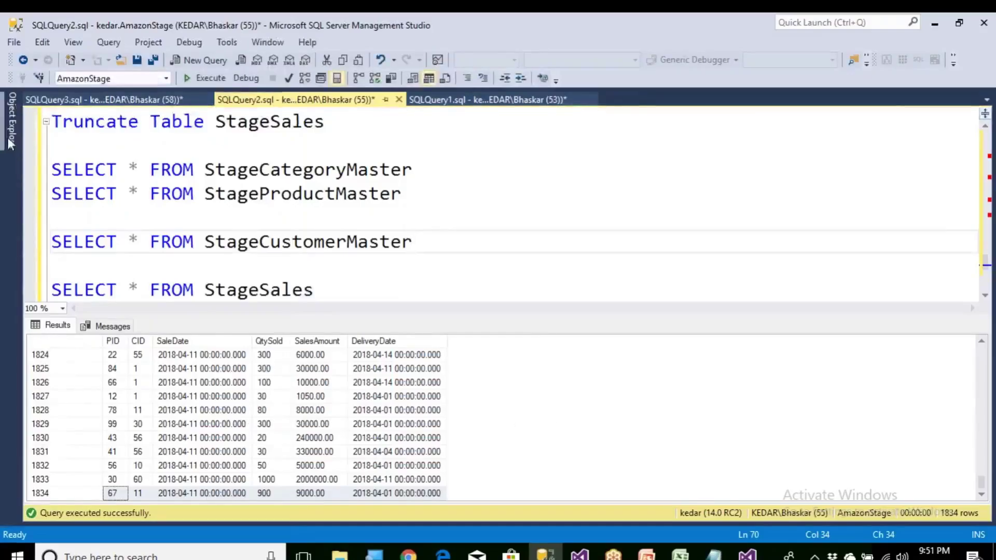
{"action": "mouse_move", "coordinate": [11, 148]}
{"action": "left_click", "coordinate": [56, 241]}
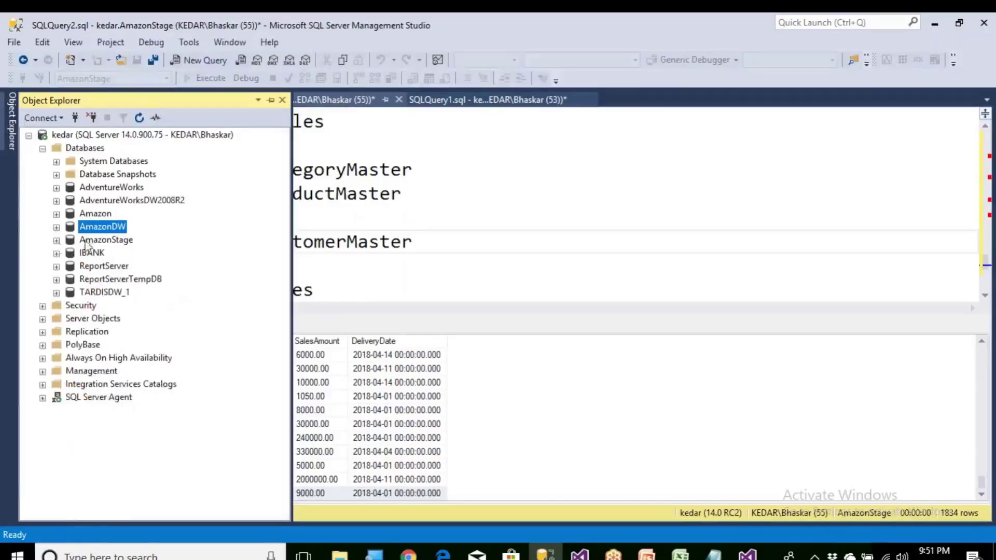
{"action": "left_click", "coordinate": [57, 228]}
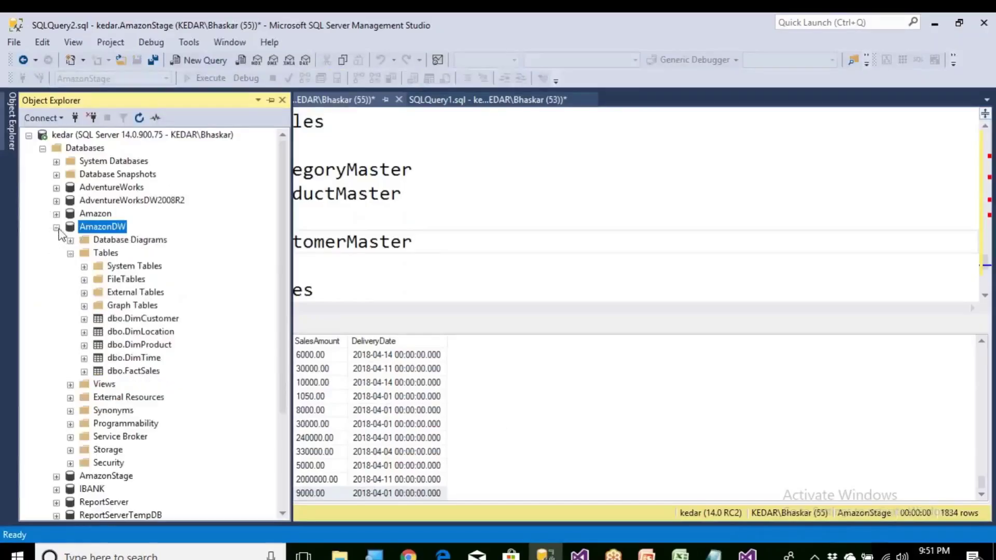
{"action": "left_click", "coordinate": [149, 321]}
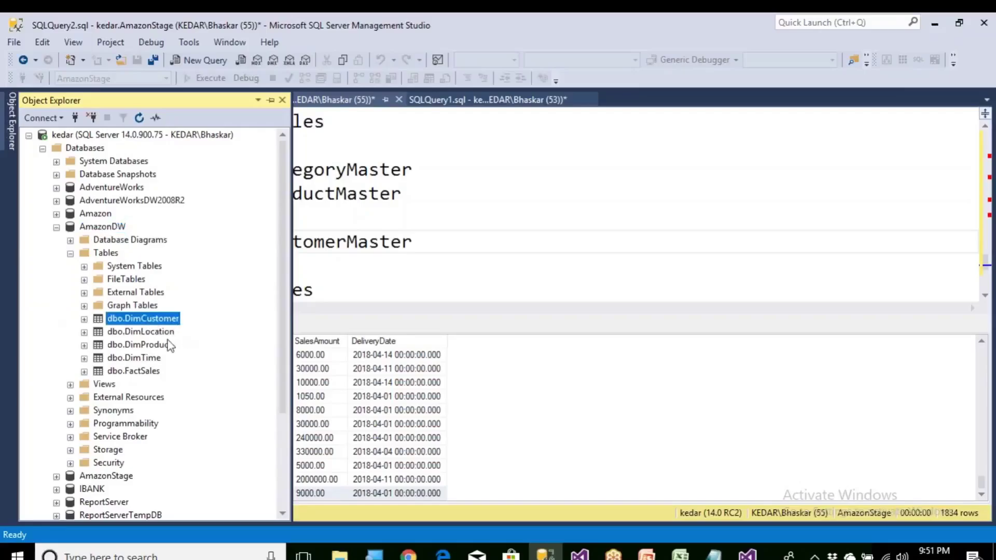
{"action": "left_click", "coordinate": [165, 332]}
{"action": "left_click", "coordinate": [165, 345]}
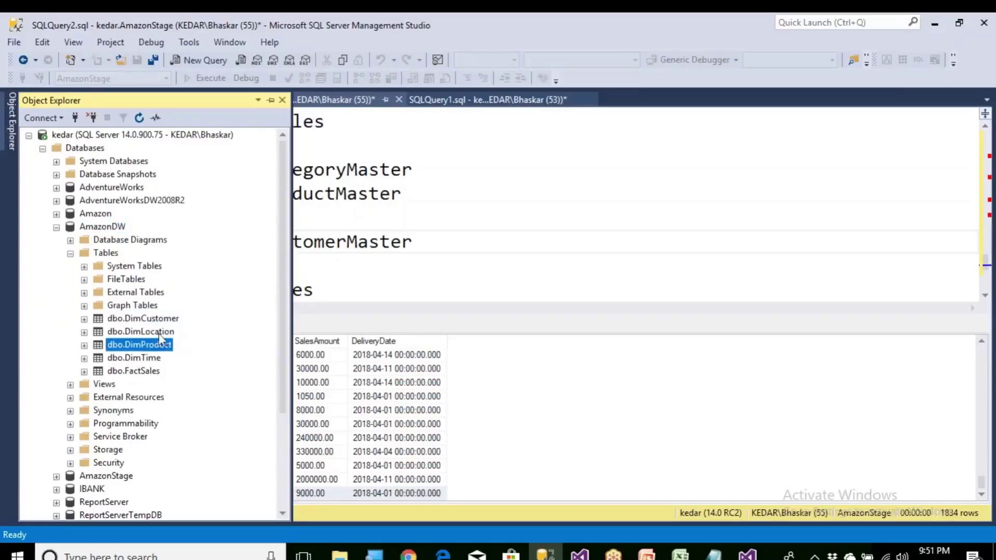
{"action": "left_click", "coordinate": [152, 359]}
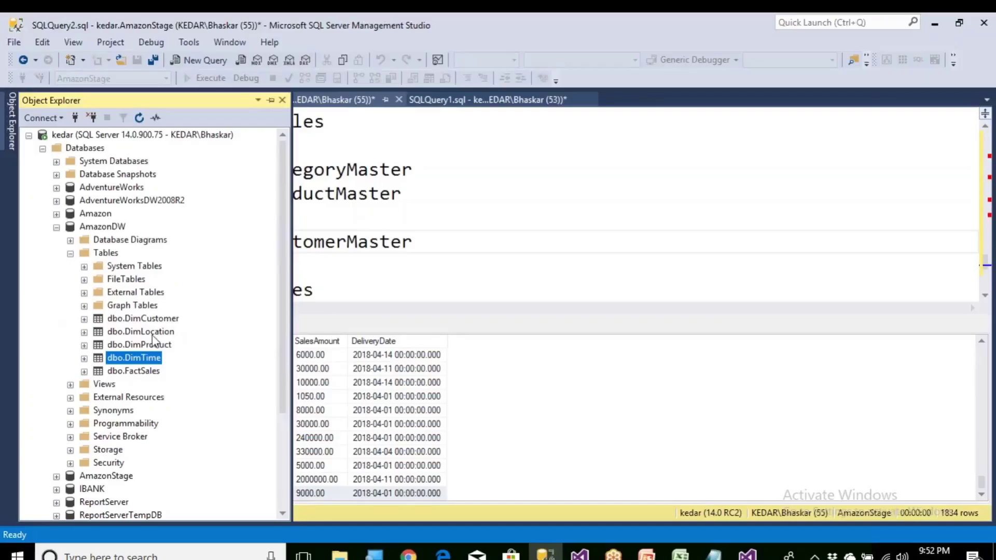
Step: Open ETL Mapping Doc.xlsx from the Amazon Project folder and look through the DimProduct, DimCustomer, DimTime, DimLocation and FactSales sheets
{"action": "left_click", "coordinate": [339, 554]}
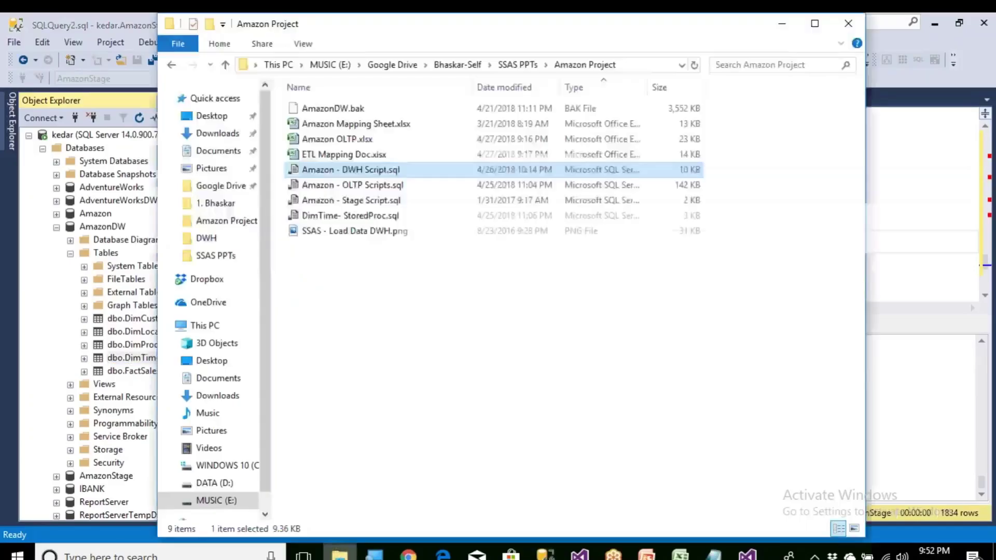
{"action": "left_click", "coordinate": [358, 157]}
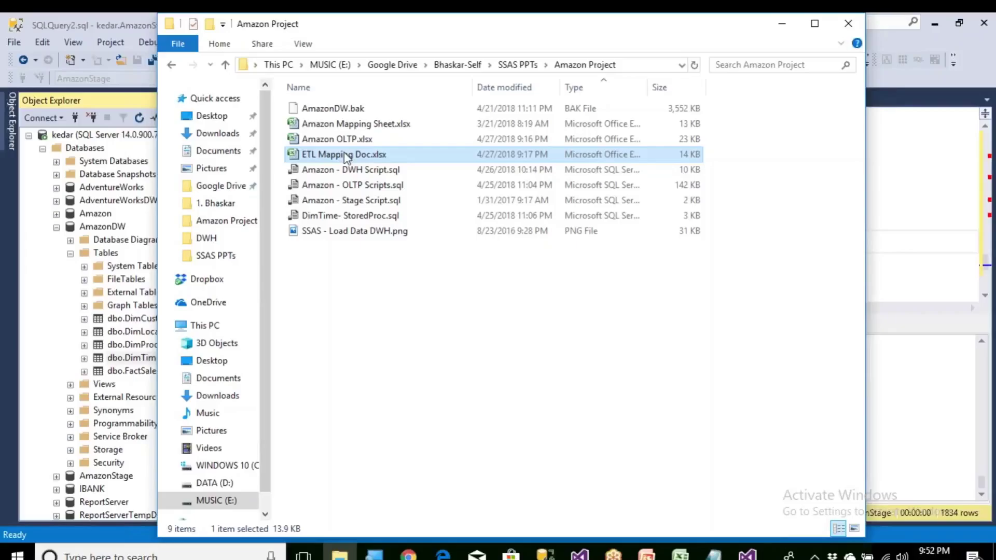
{"action": "double_click", "coordinate": [314, 158]}
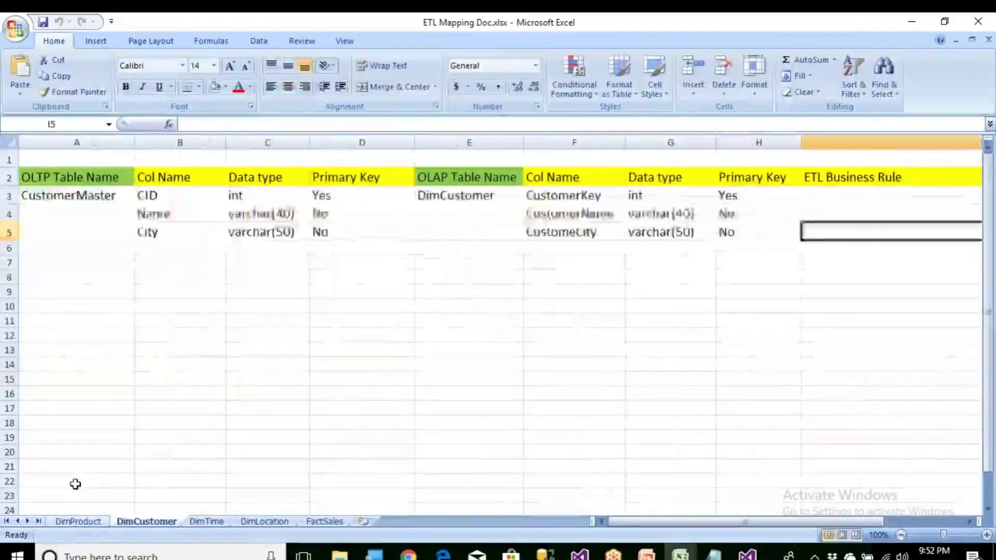
{"action": "left_click", "coordinate": [76, 522]}
{"action": "left_click", "coordinate": [148, 521]}
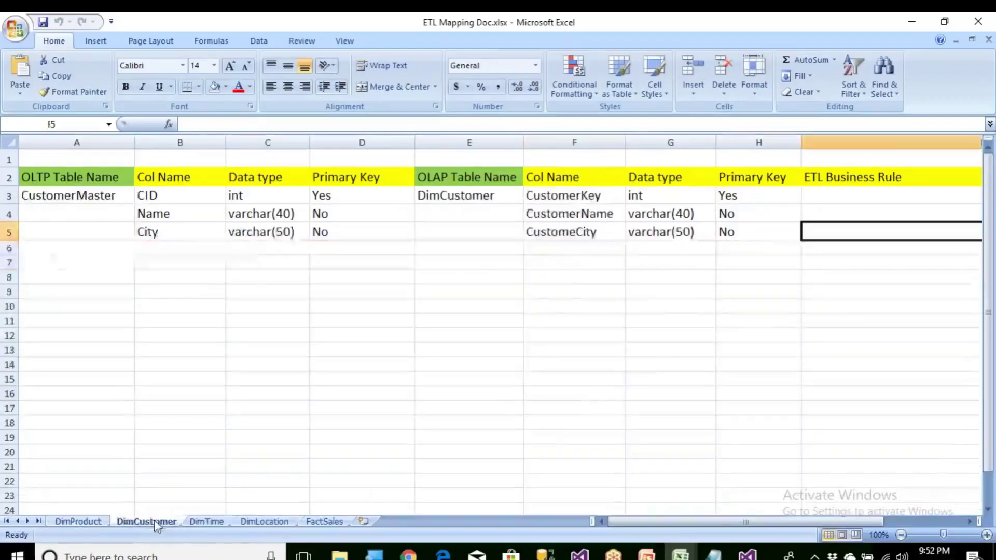
{"action": "left_click", "coordinate": [202, 521]}
{"action": "left_click", "coordinate": [265, 522]}
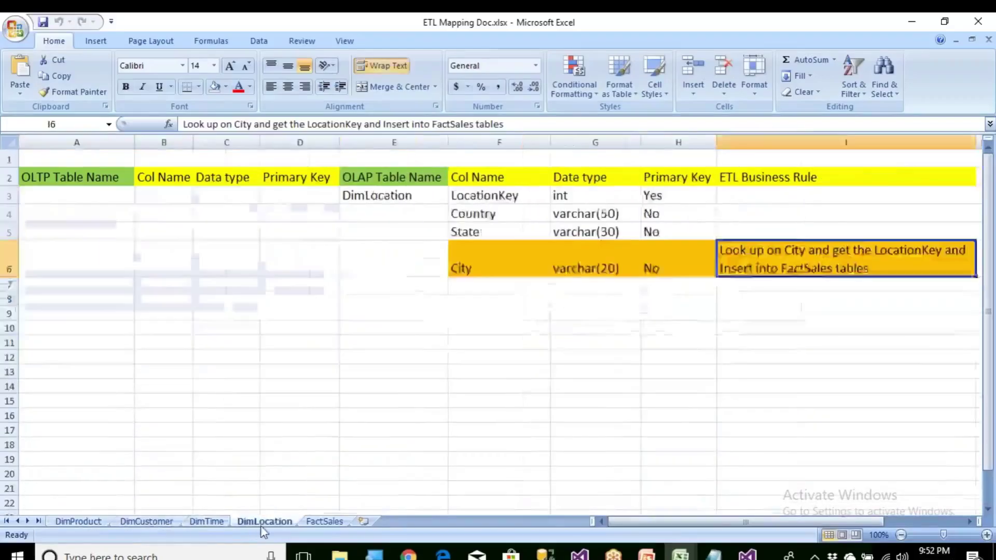
{"action": "left_click", "coordinate": [325, 522]}
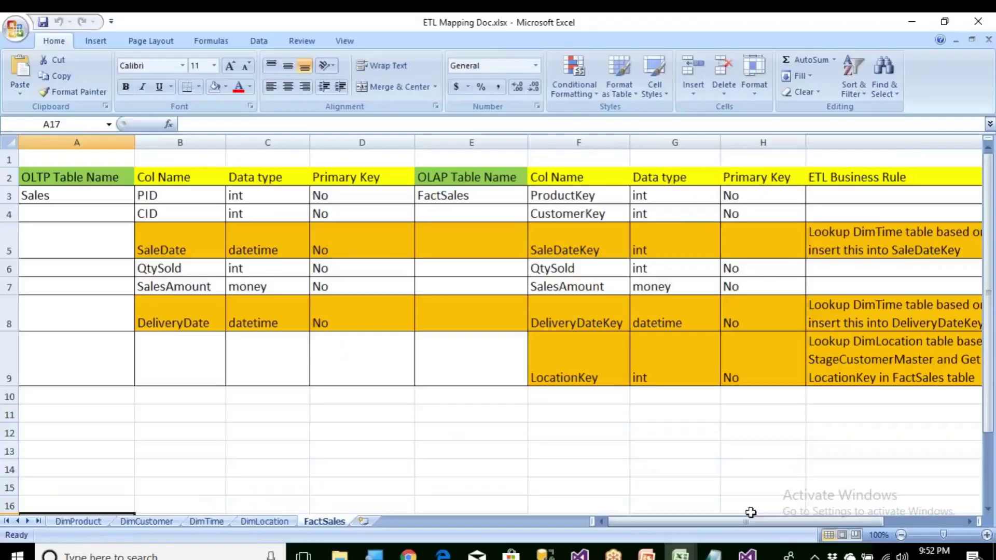
{"action": "left_click", "coordinate": [384, 447]}
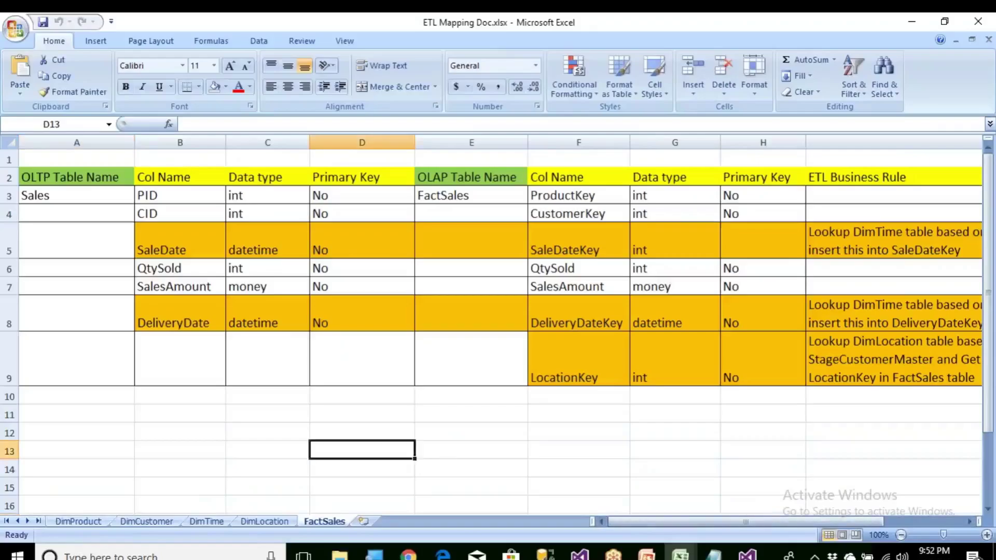
Step: On the DimProduct sheet, examine which OLTP source table is mapped to which OLAP table
{"action": "left_click", "coordinate": [78, 521]}
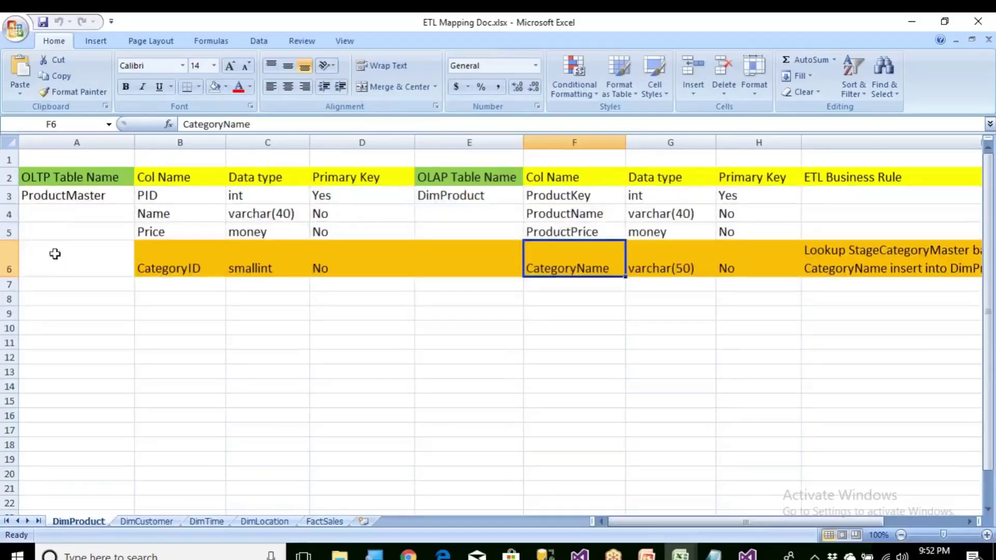
{"action": "left_click", "coordinate": [54, 175]}
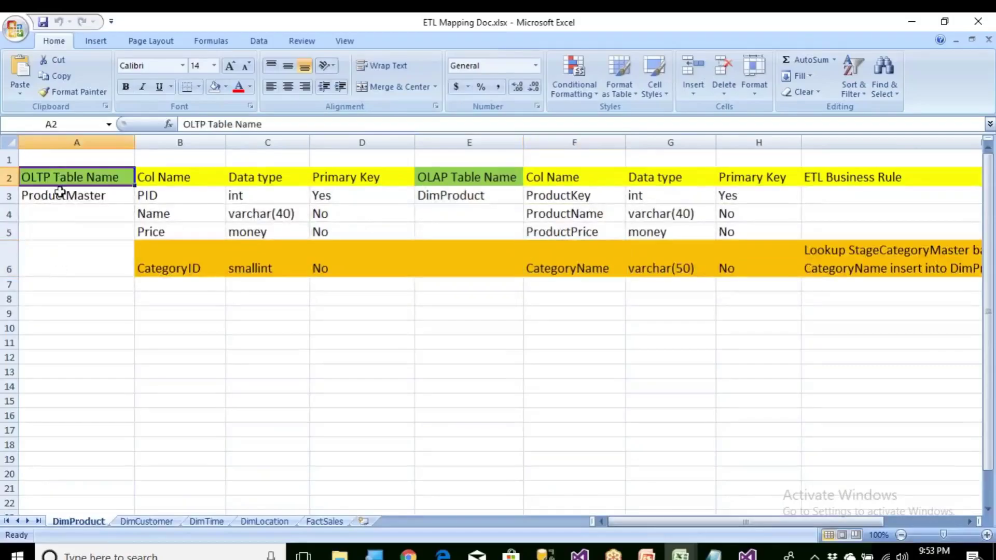
{"action": "left_click", "coordinate": [60, 193]}
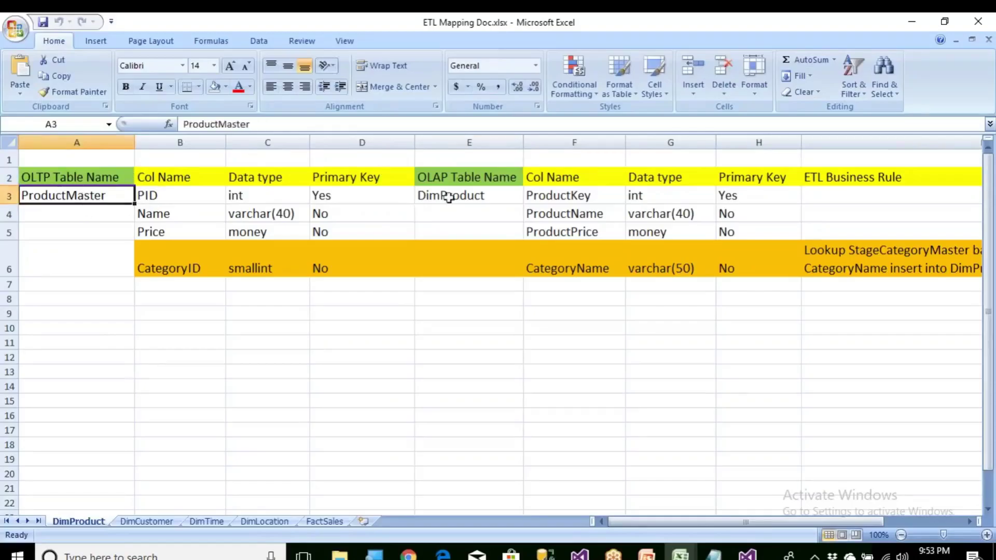
{"action": "left_click", "coordinate": [459, 180]}
{"action": "key", "text": "Down"}
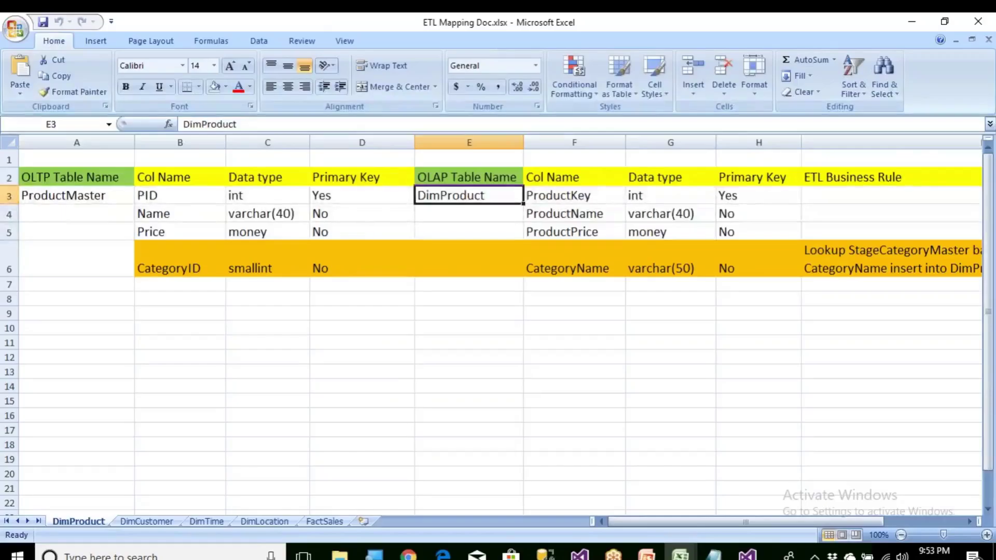
Step: Compare the PID source column with ProductKey by name, data type and primary key on the DimProduct sheet
{"action": "left_click", "coordinate": [171, 176]}
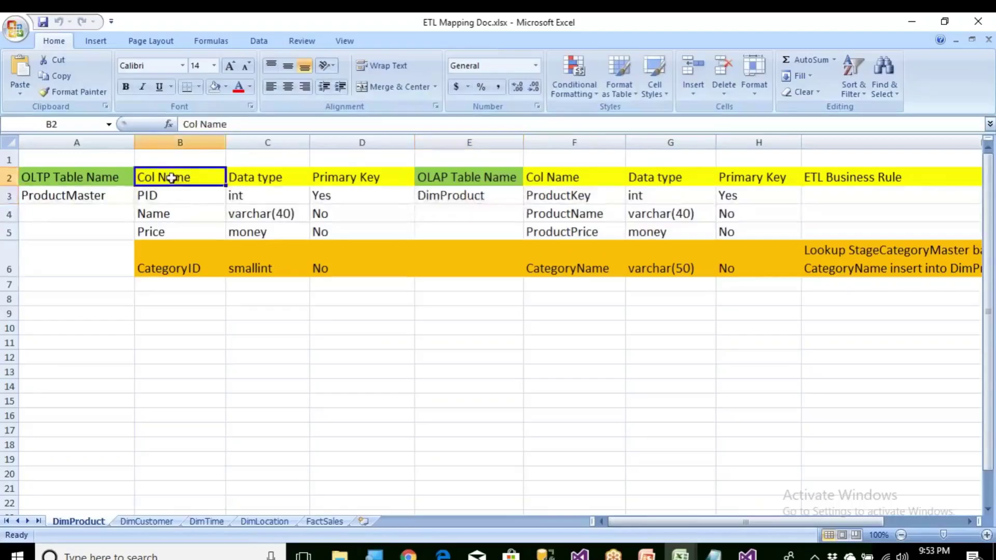
{"action": "left_click", "coordinate": [172, 197]}
{"action": "left_click_drag", "start_coordinate": [172, 197], "coordinate": [322, 194]}
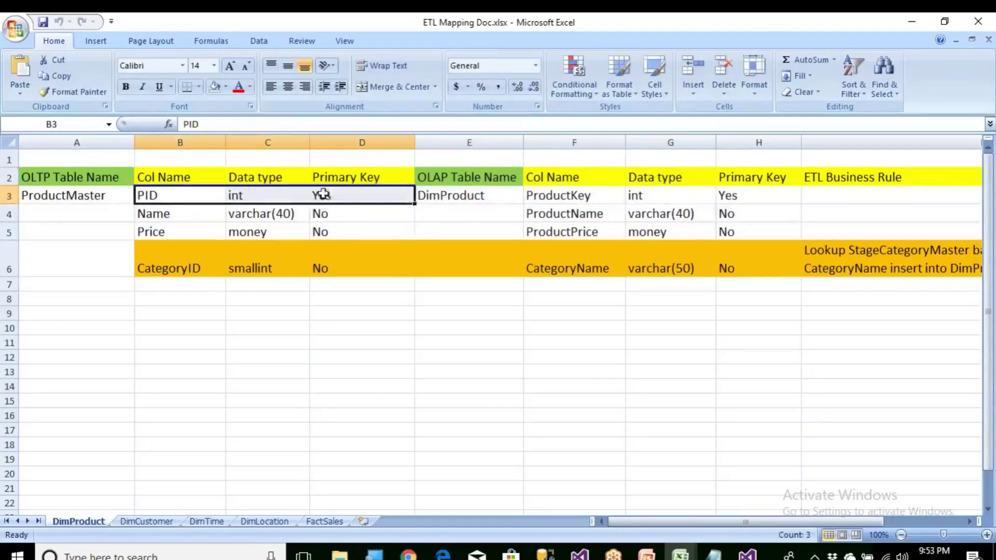
{"action": "left_click", "coordinate": [174, 197]}
{"action": "left_click", "coordinate": [564, 198]}
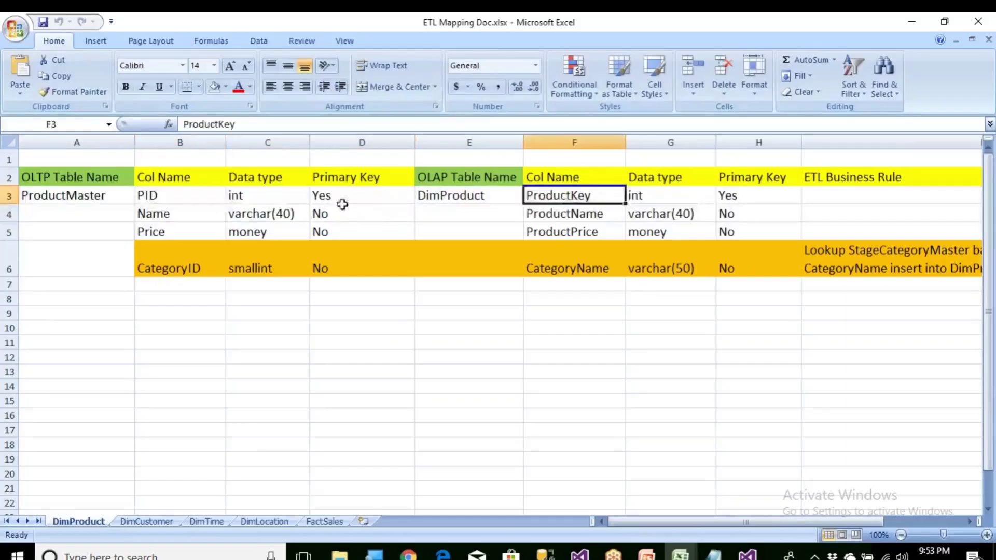
{"action": "left_click", "coordinate": [265, 196]}
{"action": "left_click", "coordinate": [640, 193]}
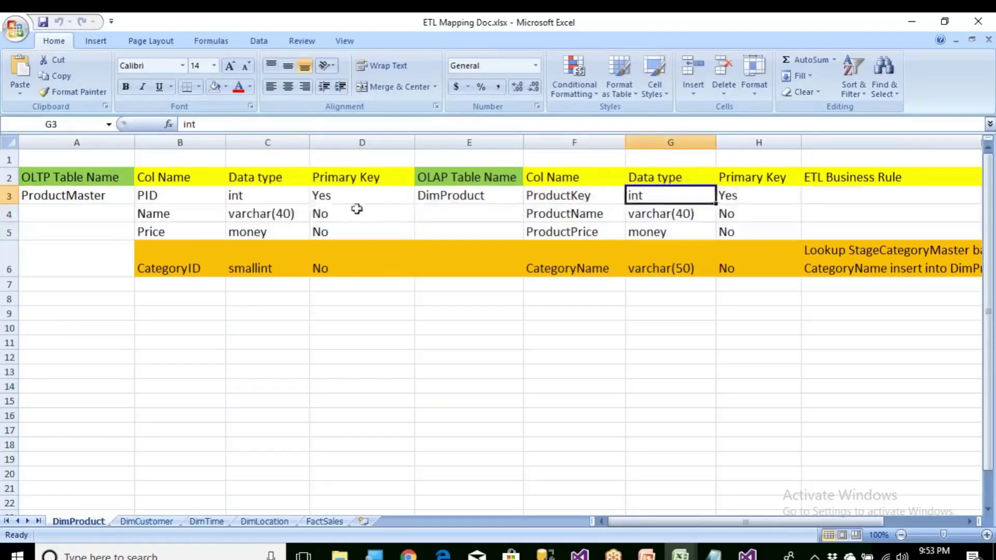
{"action": "left_click", "coordinate": [397, 196]}
{"action": "left_click", "coordinate": [738, 196]}
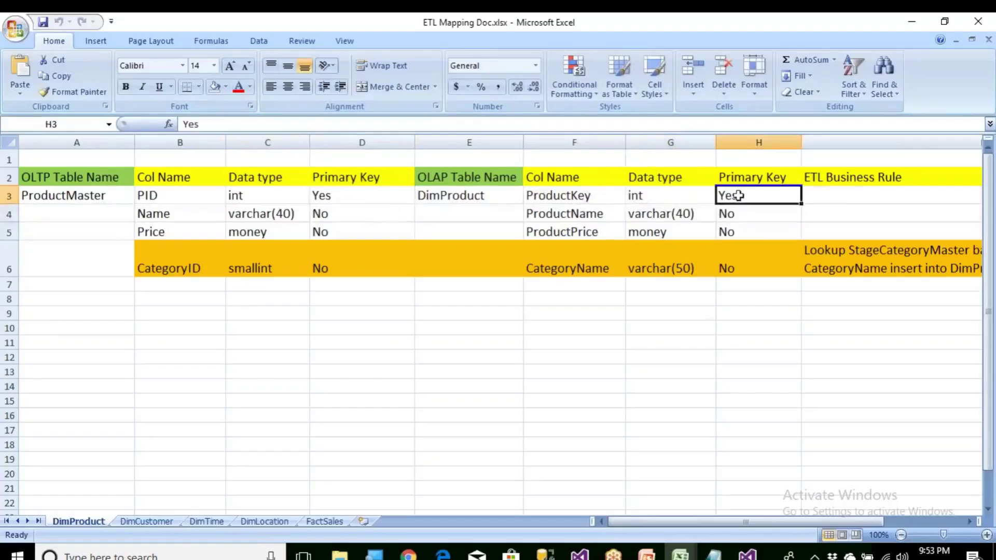
Step: Compare the source Name column and its data type with ProductName on the DimProduct sheet
{"action": "left_click", "coordinate": [177, 217]}
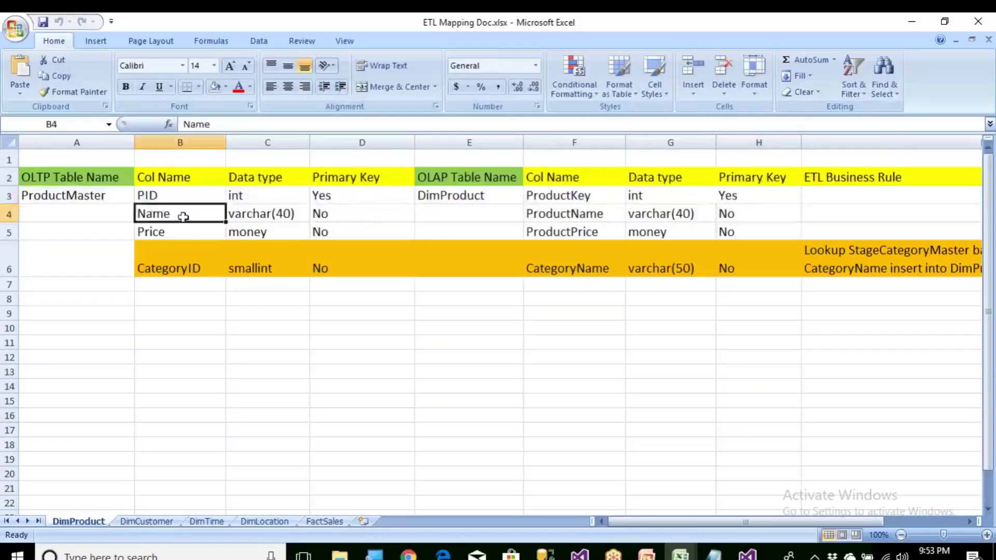
{"action": "left_click", "coordinate": [242, 214]}
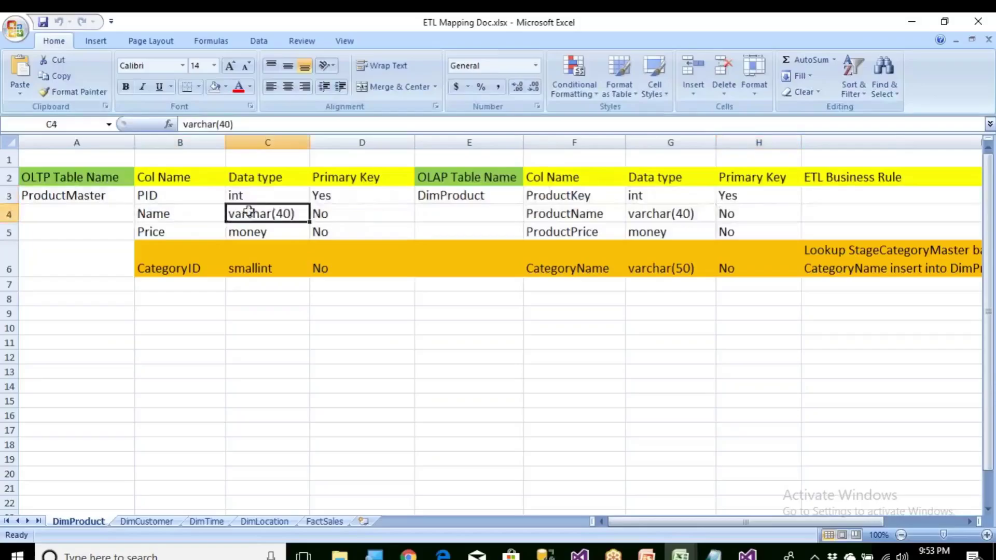
{"action": "left_click", "coordinate": [551, 217]}
{"action": "left_click", "coordinate": [660, 217]}
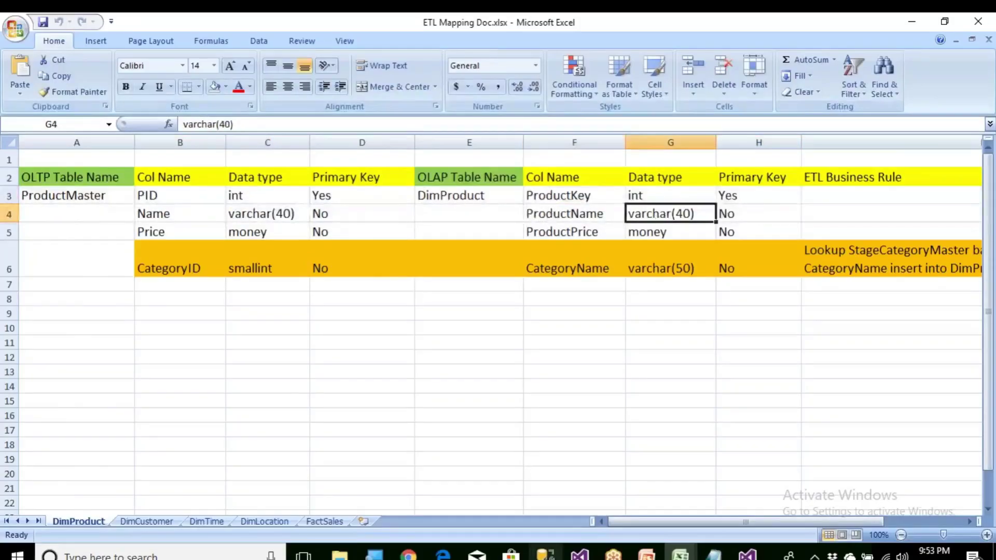
Step: Switch to SQL Server Management Studio and check the Name column's data type in the Amazon database's dbo.ProductMaster table
{"action": "left_click", "coordinate": [544, 553]}
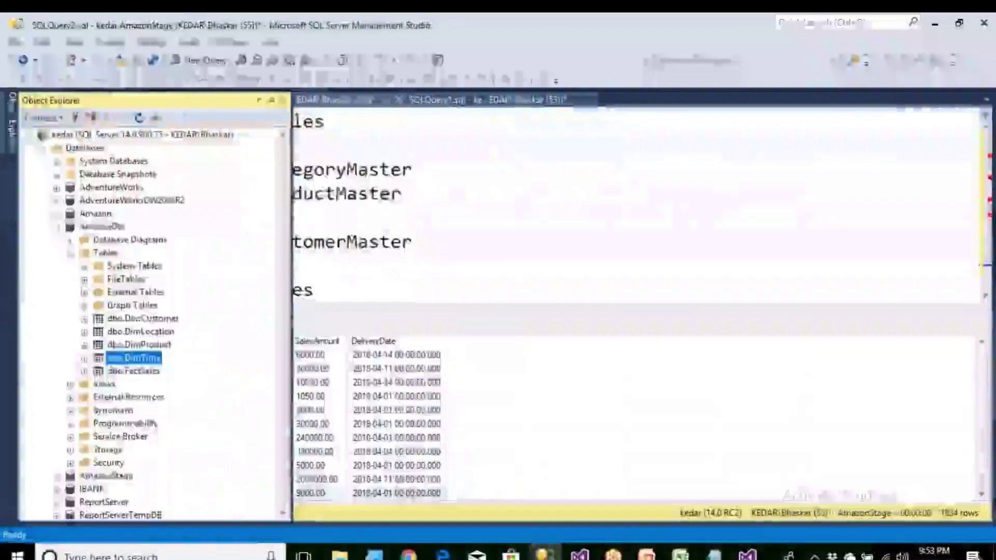
{"action": "left_click", "coordinate": [56, 214]}
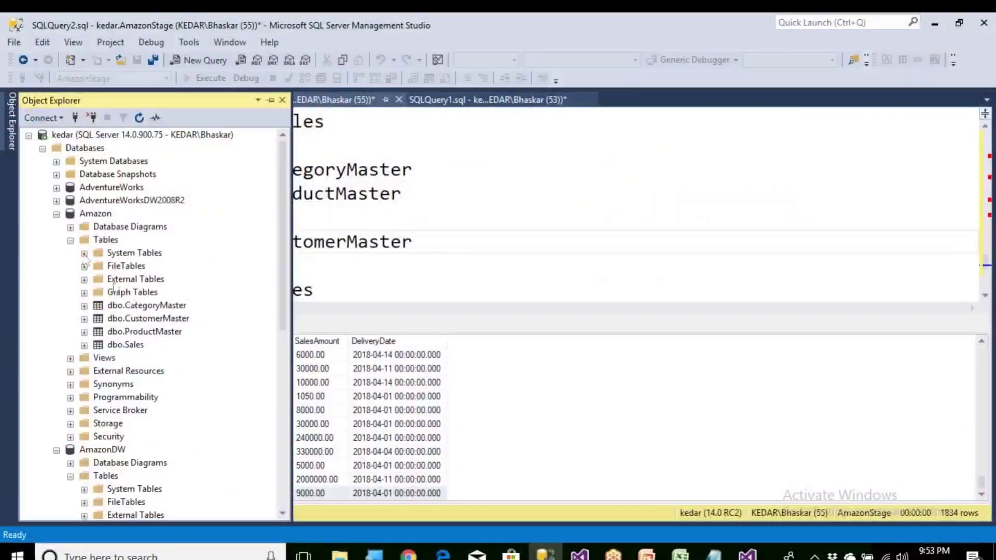
{"action": "left_click", "coordinate": [136, 336]}
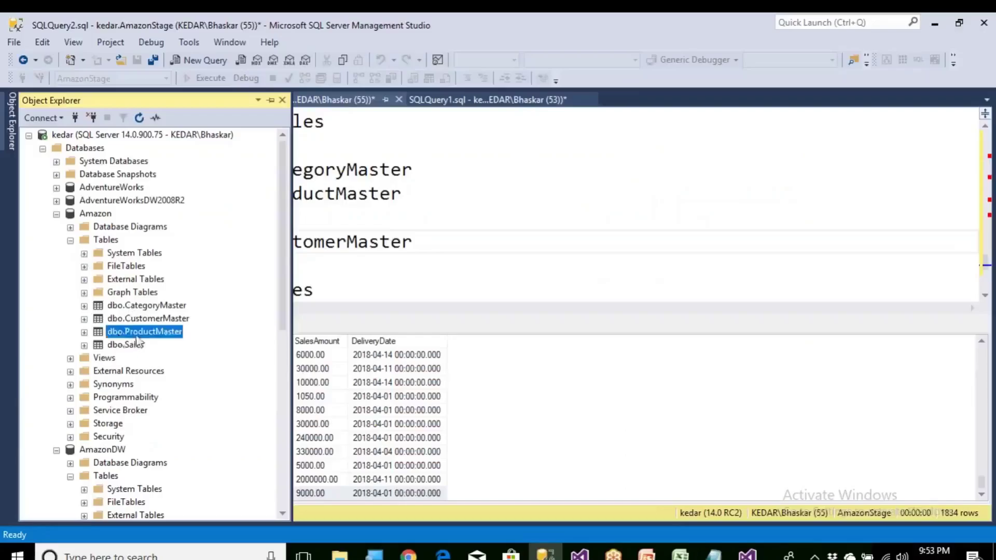
{"action": "left_click", "coordinate": [84, 333]}
{"action": "left_click", "coordinate": [98, 345]}
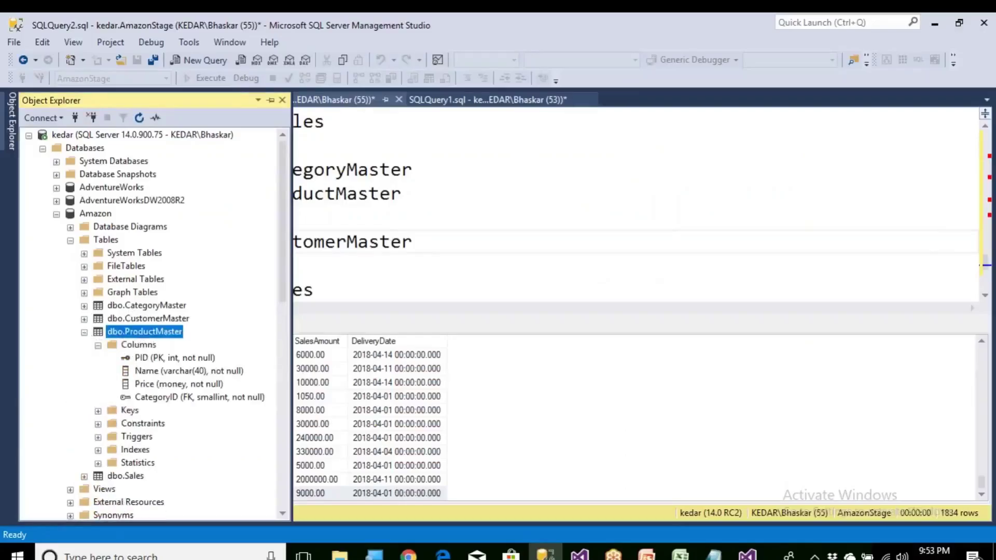
{"action": "left_click", "coordinate": [200, 374]}
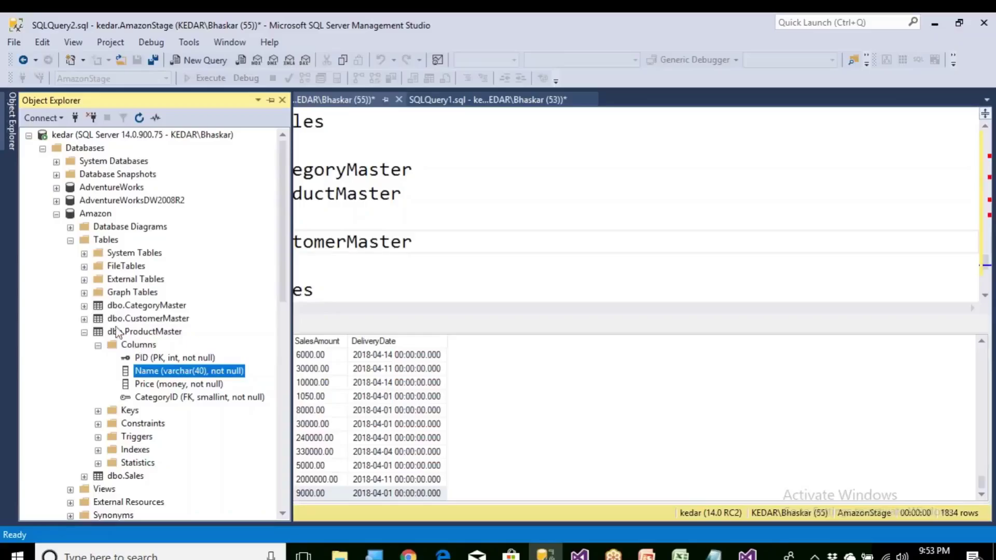
Step: Collapse the Amazon tables and check the ProductName column's data type in the AmazonDW database's dbo.DimProduct table
{"action": "left_click", "coordinate": [71, 240]}
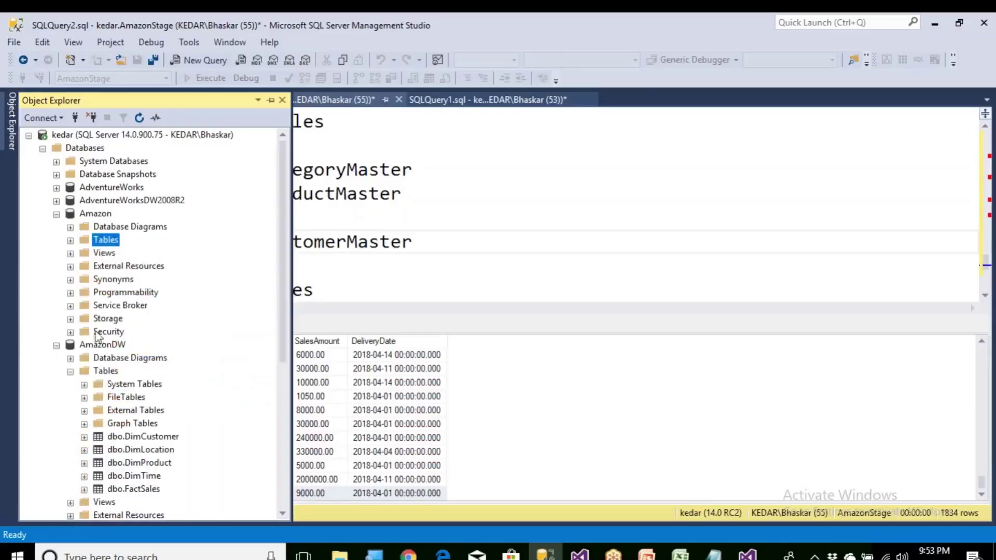
{"action": "left_click", "coordinate": [106, 346]}
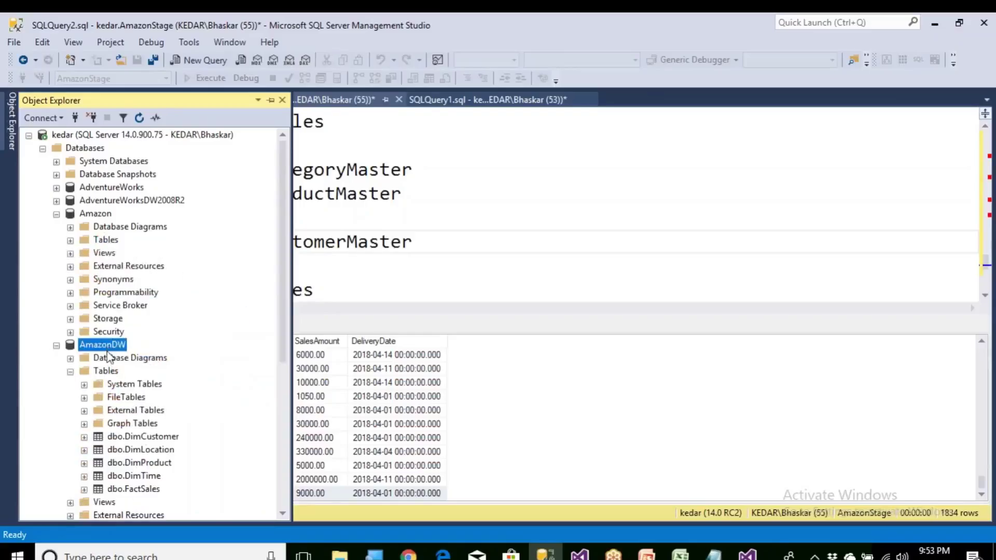
{"action": "left_click", "coordinate": [142, 451]}
{"action": "left_click", "coordinate": [125, 463]}
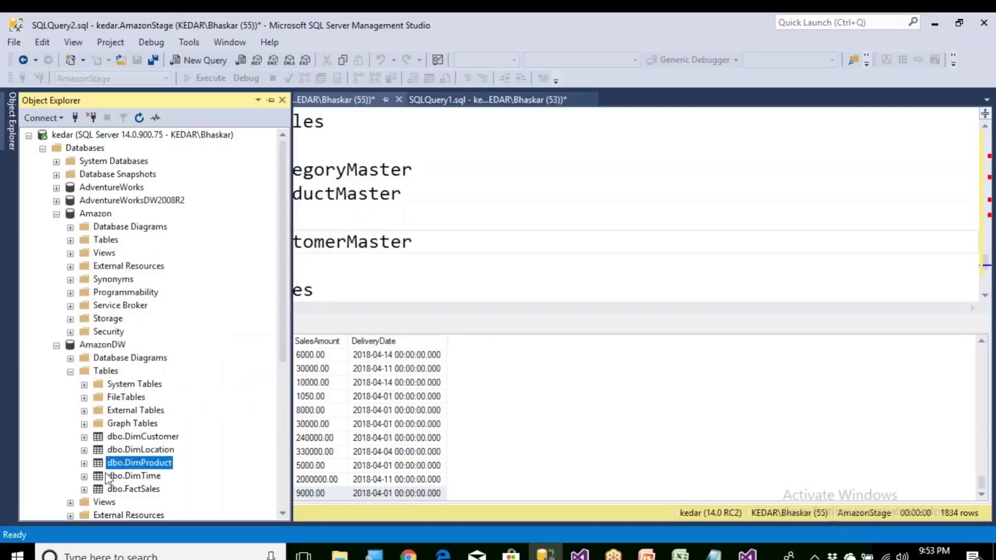
{"action": "left_click", "coordinate": [84, 464]}
{"action": "left_click", "coordinate": [97, 438]}
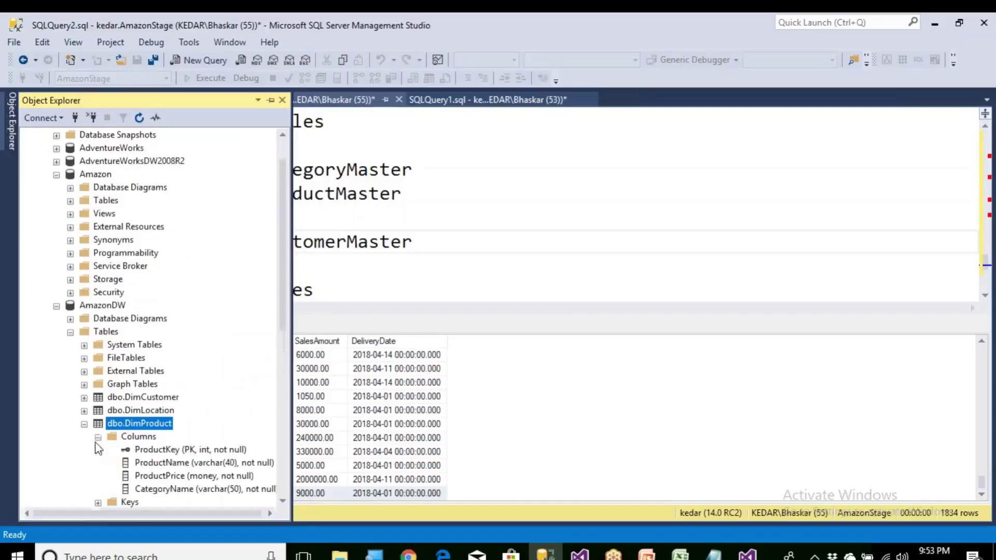
{"action": "left_click", "coordinate": [221, 464]}
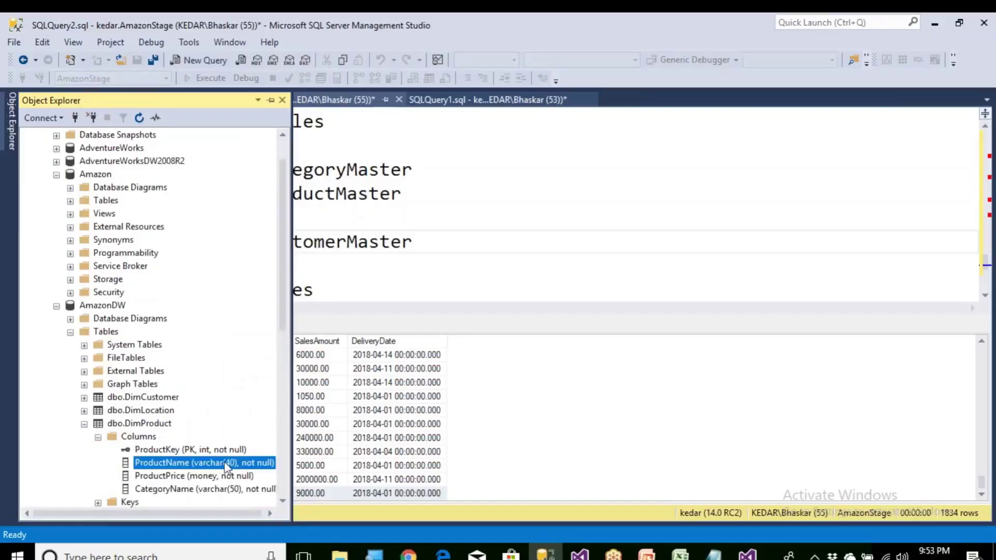
Step: Switch to ETL Mapping Doc.xlsx in Excel and compare the Name and ProductName mapping on the DimProduct sheet
{"action": "left_click", "coordinate": [680, 554]}
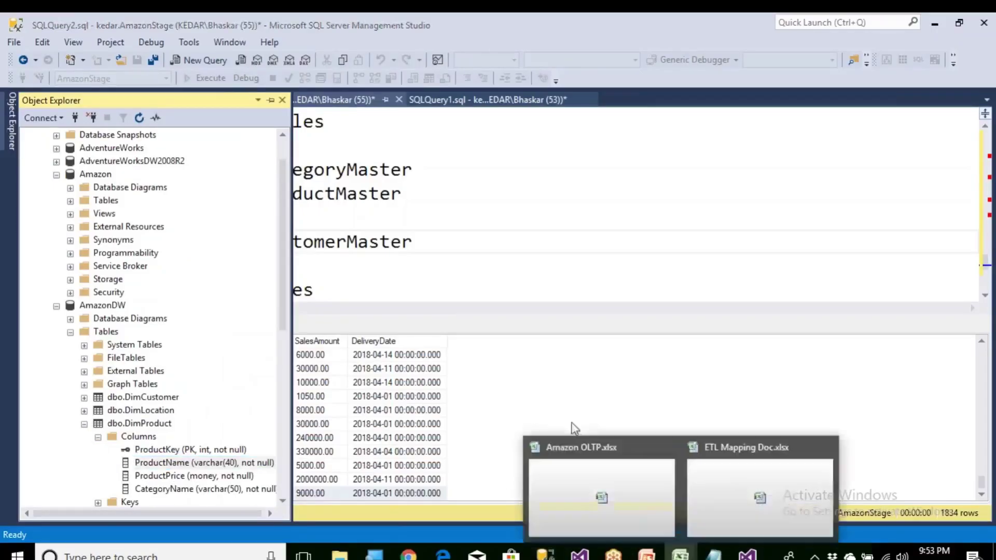
{"action": "left_click", "coordinate": [760, 495]}
{"action": "left_click", "coordinate": [186, 217]}
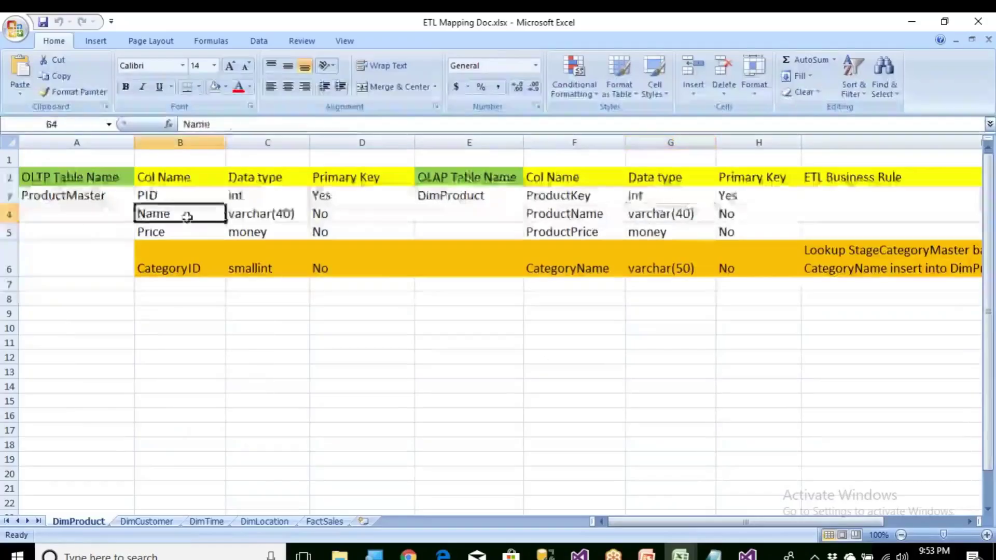
{"action": "left_click_drag", "start_coordinate": [187, 217], "coordinate": [269, 213]}
{"action": "left_click_drag", "start_coordinate": [566, 214], "coordinate": [731, 210]}
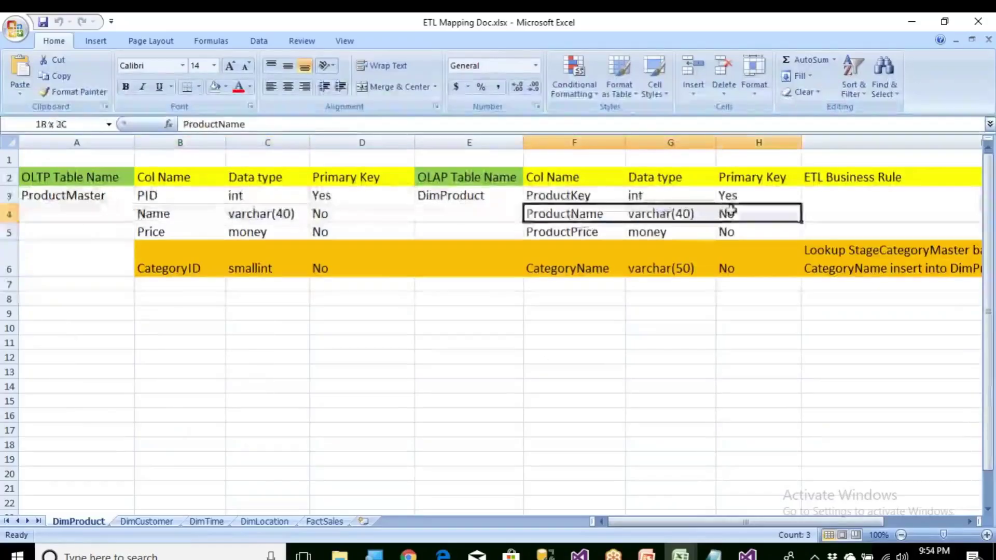
Step: Compare the Price source column with ProductPrice, and recheck PID against ProductKey on the DimProduct sheet
{"action": "left_click", "coordinate": [152, 236]}
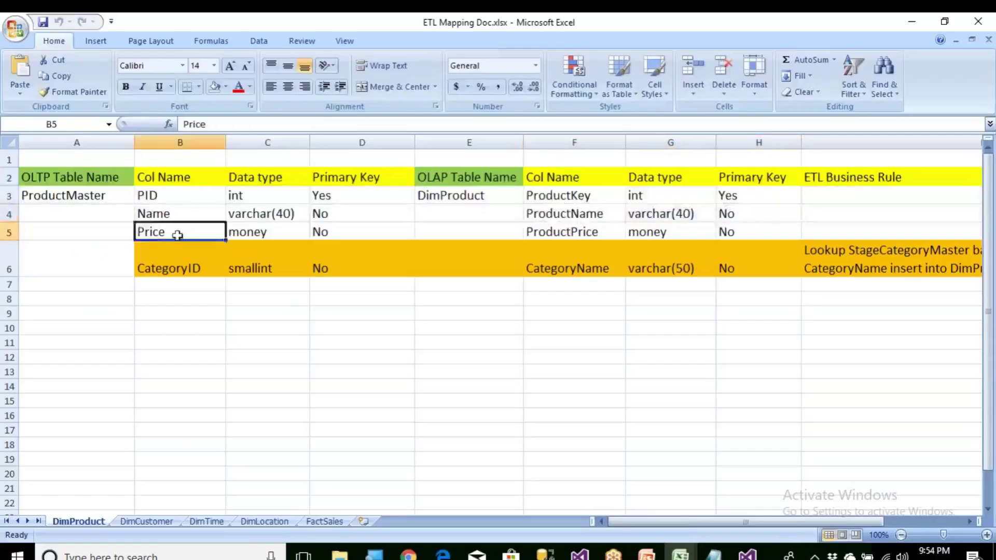
{"action": "left_click", "coordinate": [288, 236]}
{"action": "left_click", "coordinate": [334, 236]}
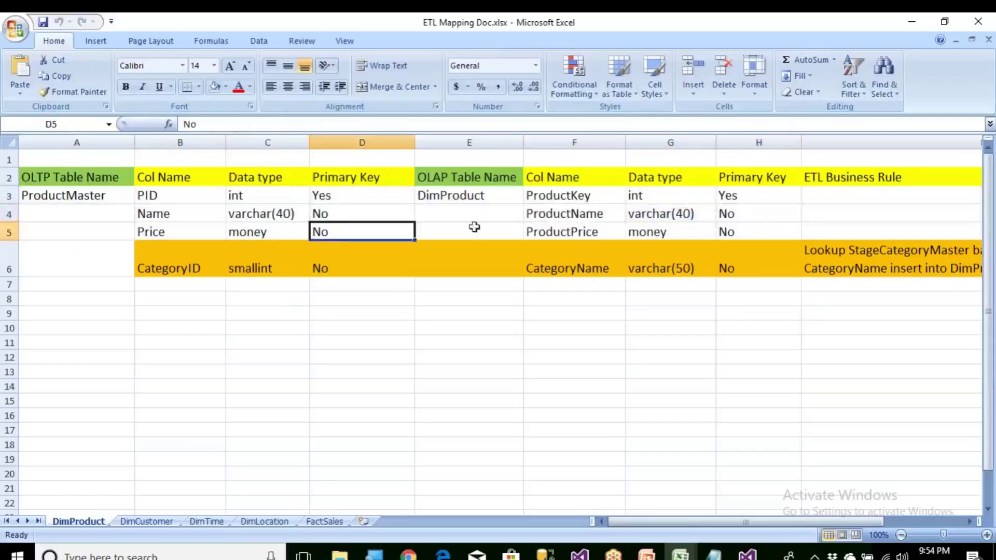
{"action": "left_click", "coordinate": [560, 236]}
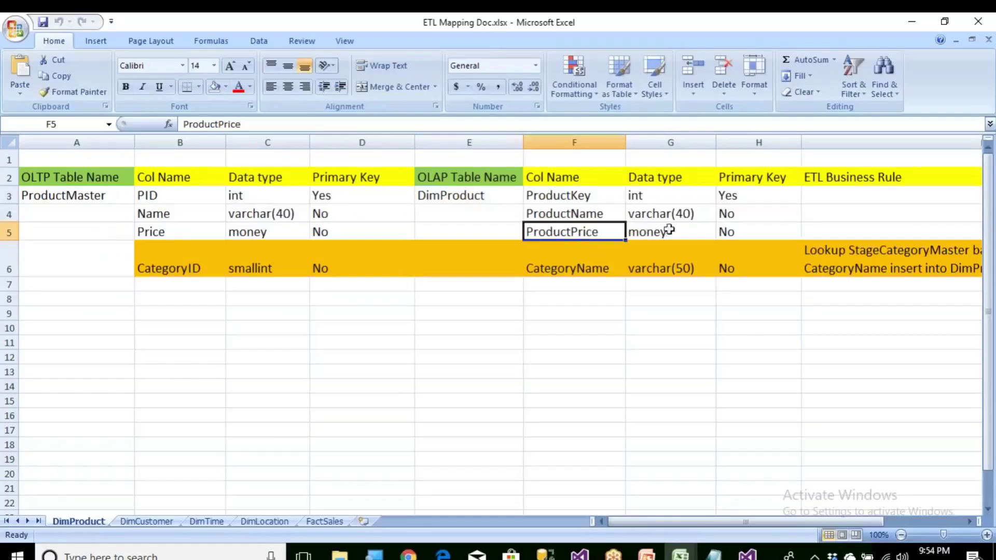
{"action": "left_click", "coordinate": [168, 238]}
{"action": "left_click", "coordinate": [559, 238]}
{"action": "left_click", "coordinate": [154, 201]}
{"action": "left_click", "coordinate": [540, 199]}
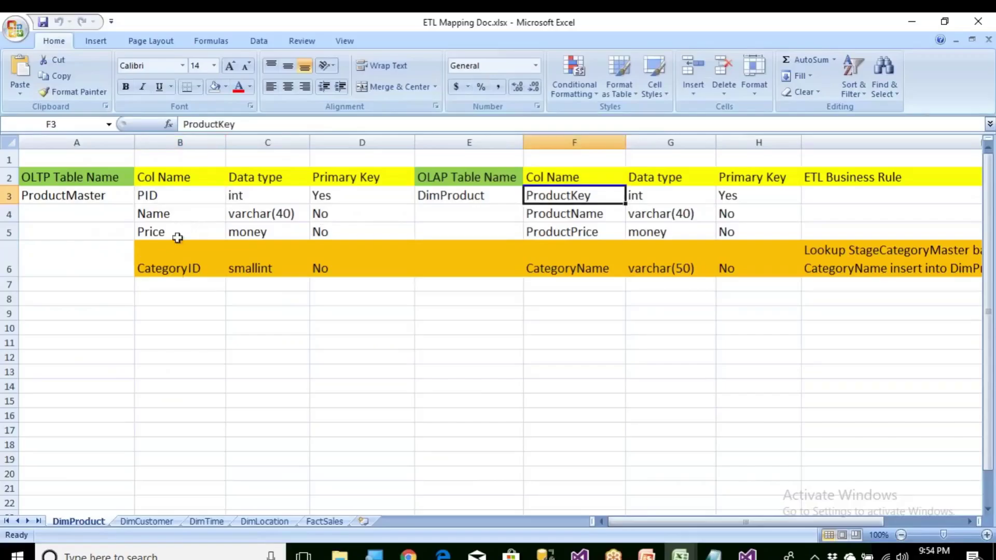
Step: Compare CategoryID with CategoryName by data type and review the ETL Business Rule column for that row
{"action": "left_click", "coordinate": [183, 262]}
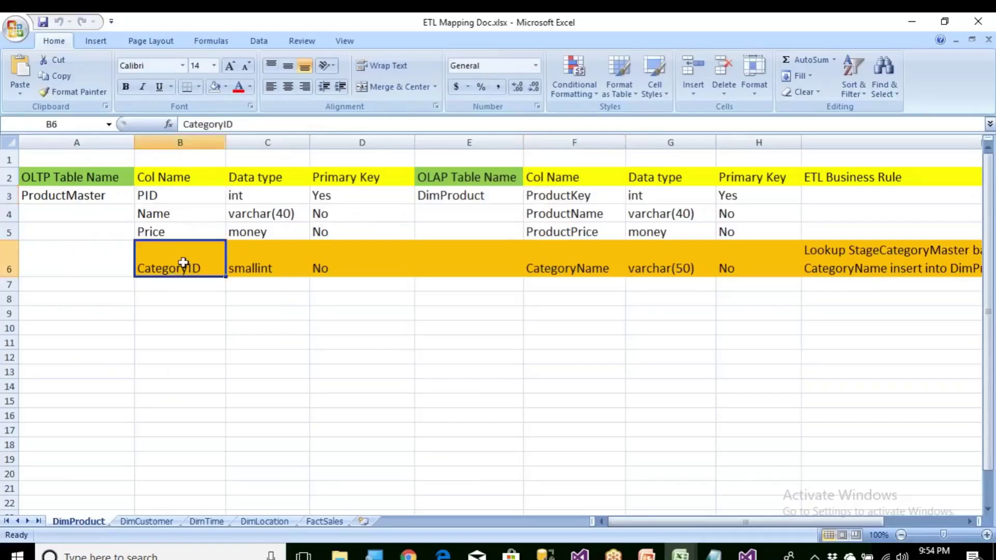
{"action": "left_click", "coordinate": [266, 269]}
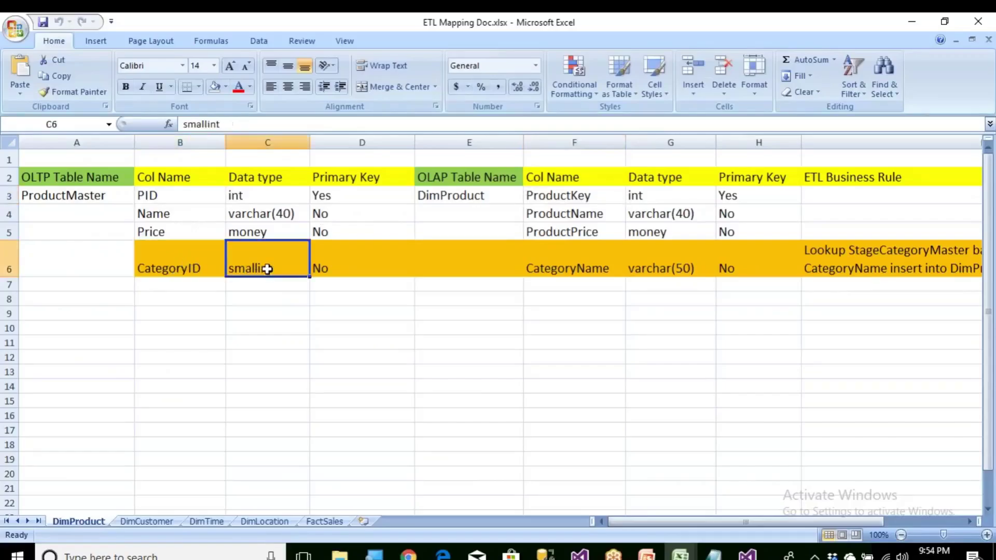
{"action": "left_click", "coordinate": [576, 267]}
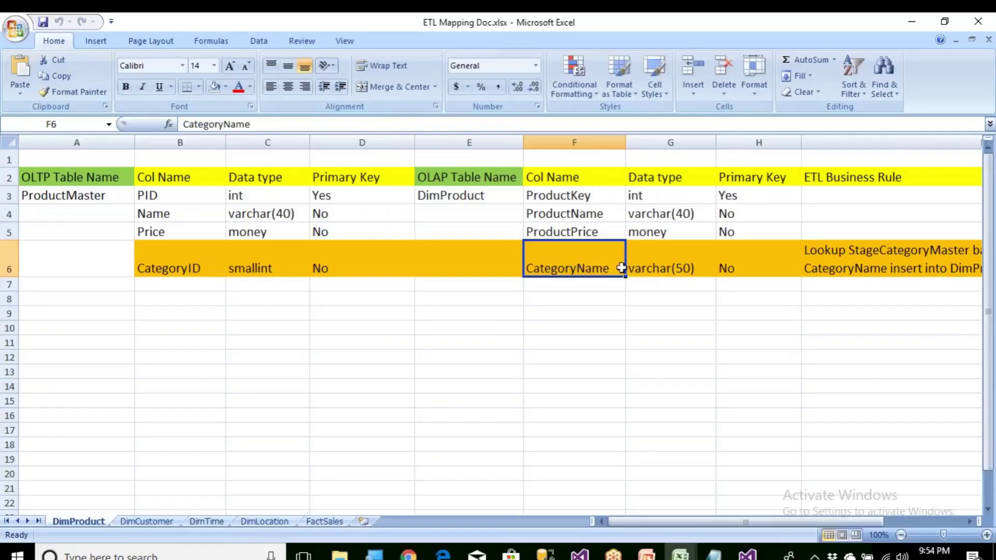
{"action": "left_click", "coordinate": [658, 268]}
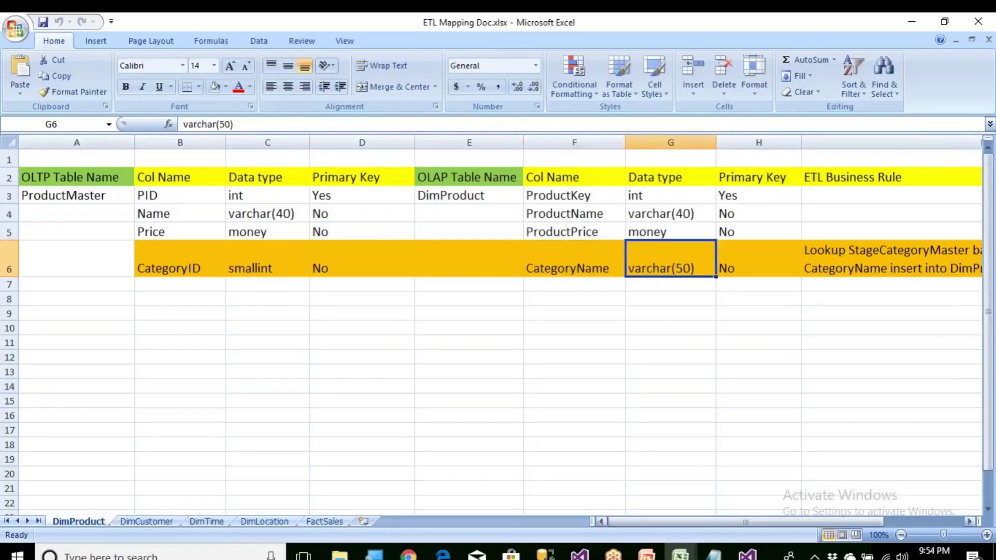
{"action": "left_click_drag", "start_coordinate": [757, 522], "coordinate": [836, 524]}
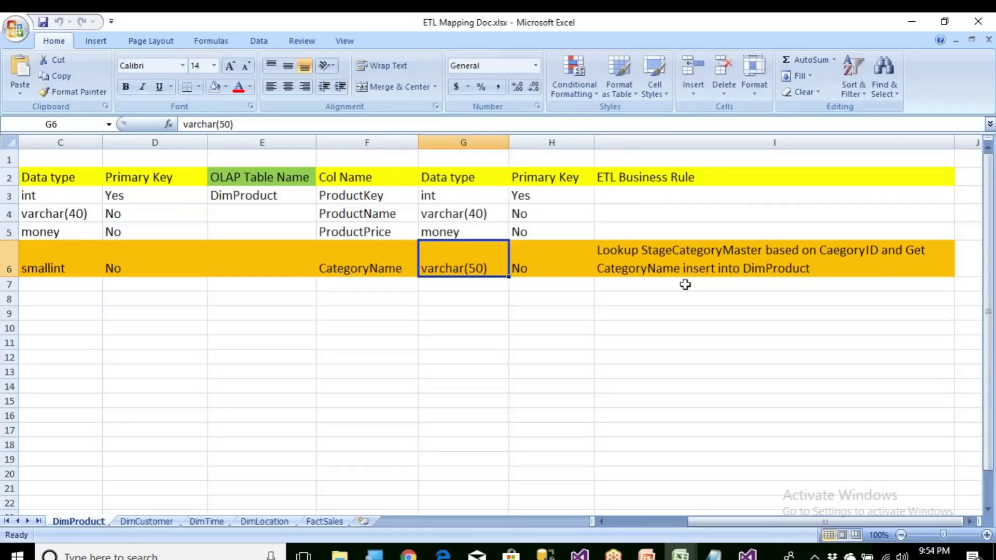
{"action": "left_click", "coordinate": [651, 181]}
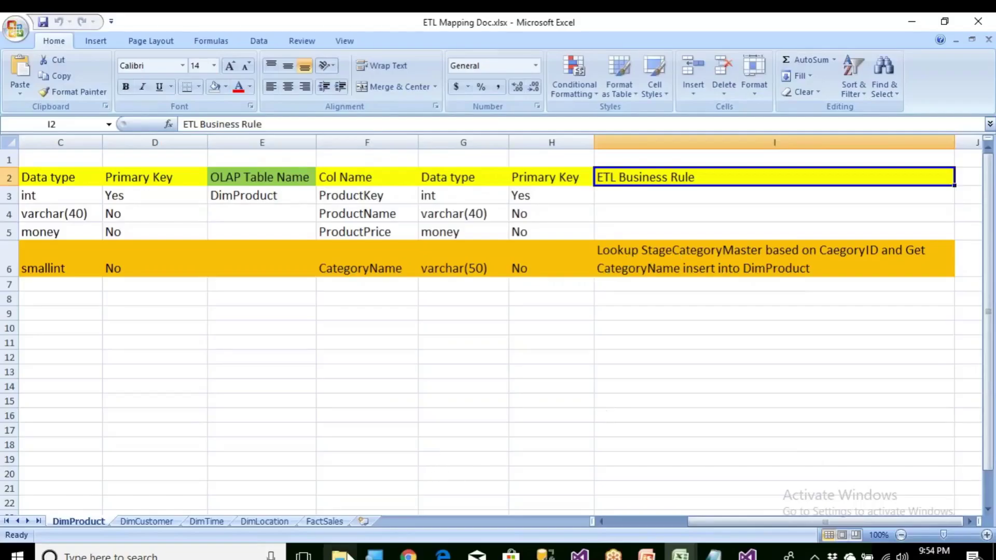
Step: Open ETL Mapping Doc.xlsx from the Amazon Project folder and view its DimCustomer sheet
{"action": "left_click", "coordinate": [340, 555]}
{"action": "left_click", "coordinate": [424, 377]}
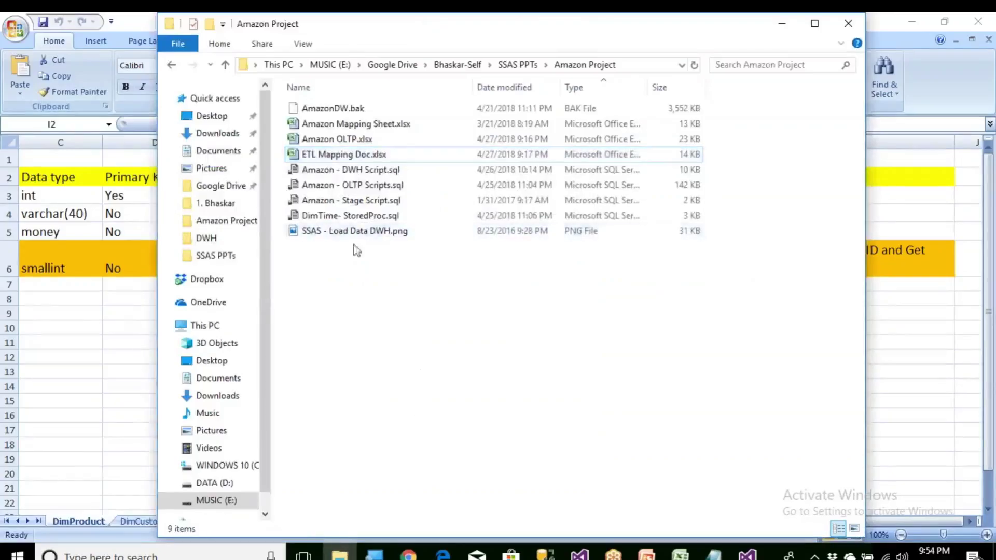
{"action": "double_click", "coordinate": [345, 154]}
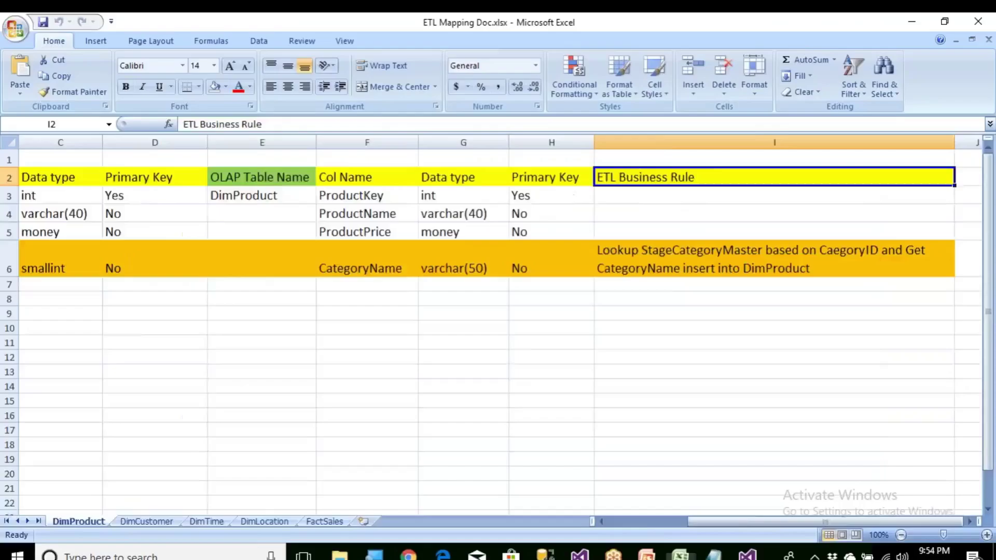
{"action": "key", "text": "ctrl+Page_Down"}
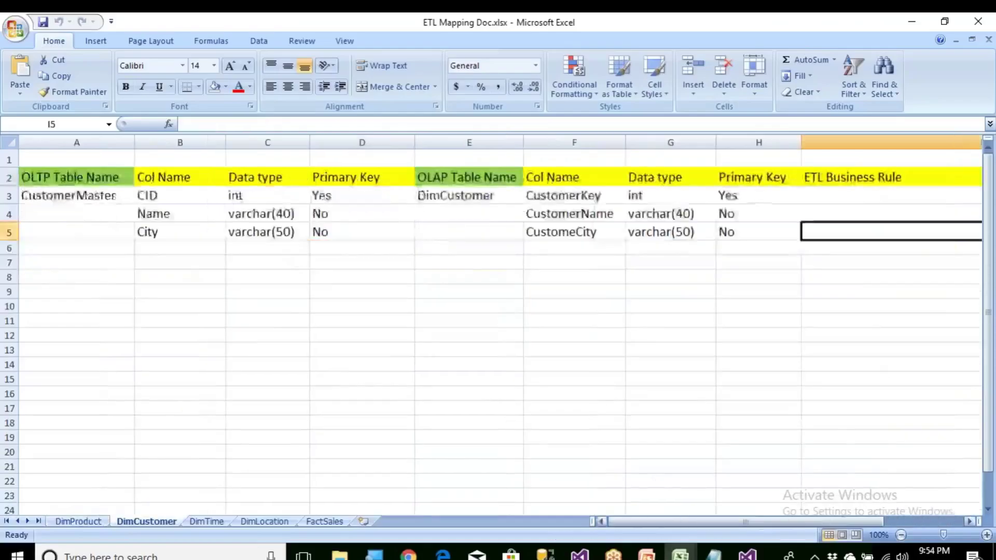
Step: Switch to Amazon OLTP.xlsx and examine ProductMaster's CategoryID values and the CategoryMaster table on the OLTP sheet
{"action": "left_click", "coordinate": [681, 554]}
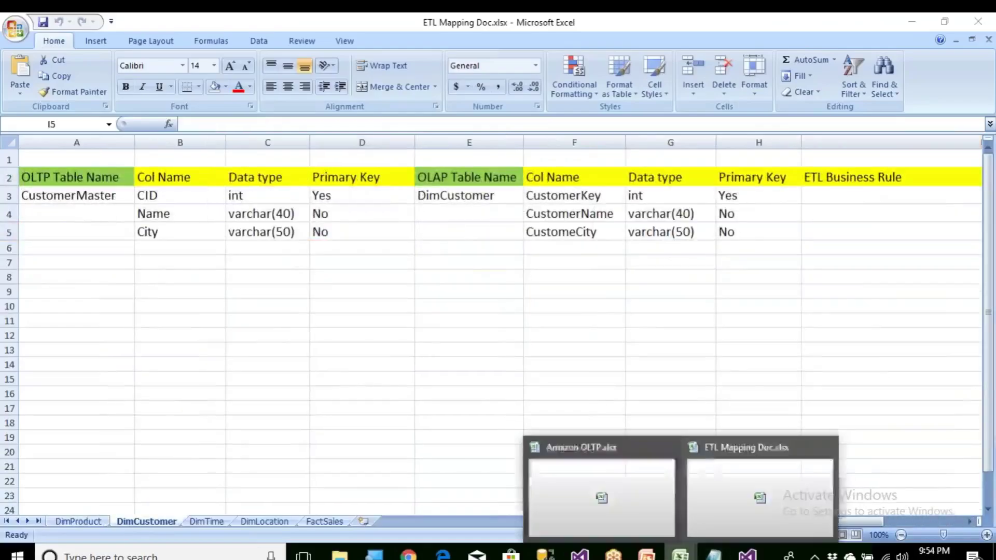
{"action": "left_click", "coordinate": [648, 489]}
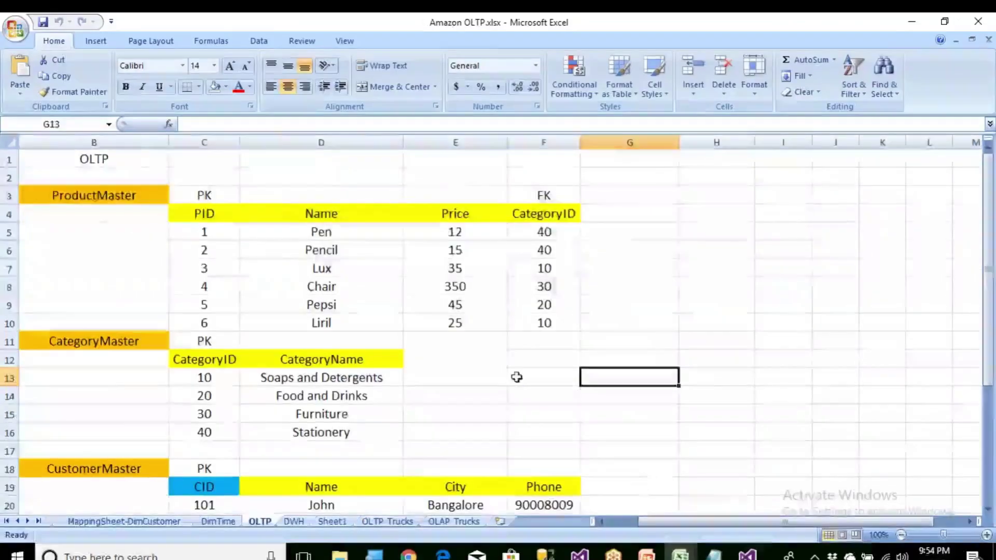
{"action": "left_click_drag", "start_coordinate": [565, 229], "coordinate": [569, 319]}
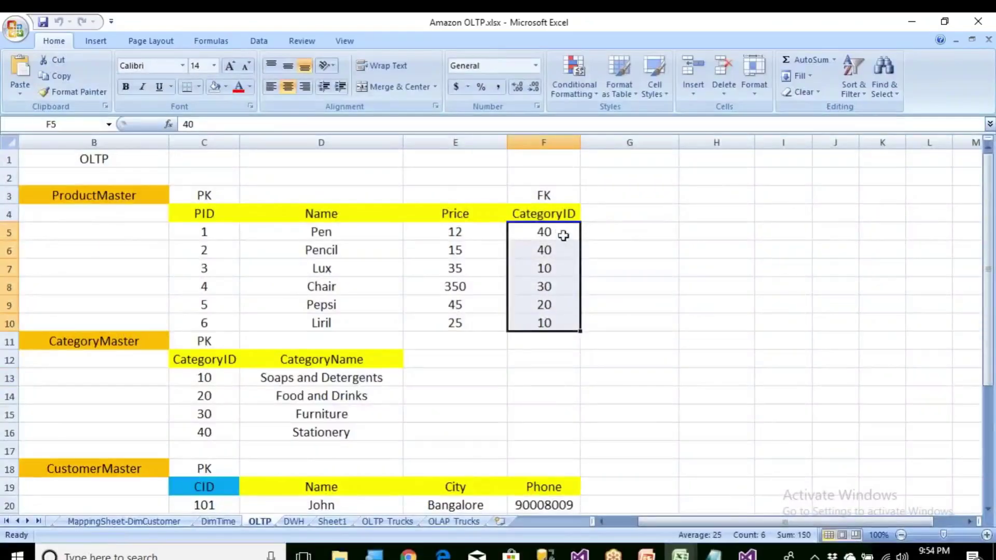
{"action": "left_click", "coordinate": [116, 342]}
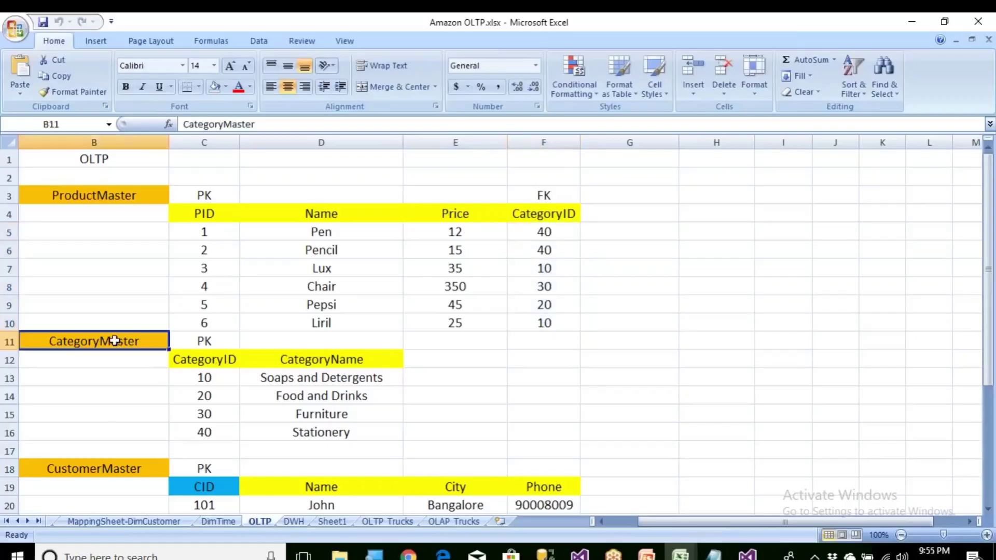
Step: Match Pen's CategoryID to its CategoryMaster name, and compare it with DimProduct's CategoryName on the DWH sheet
{"action": "left_click", "coordinate": [545, 232]}
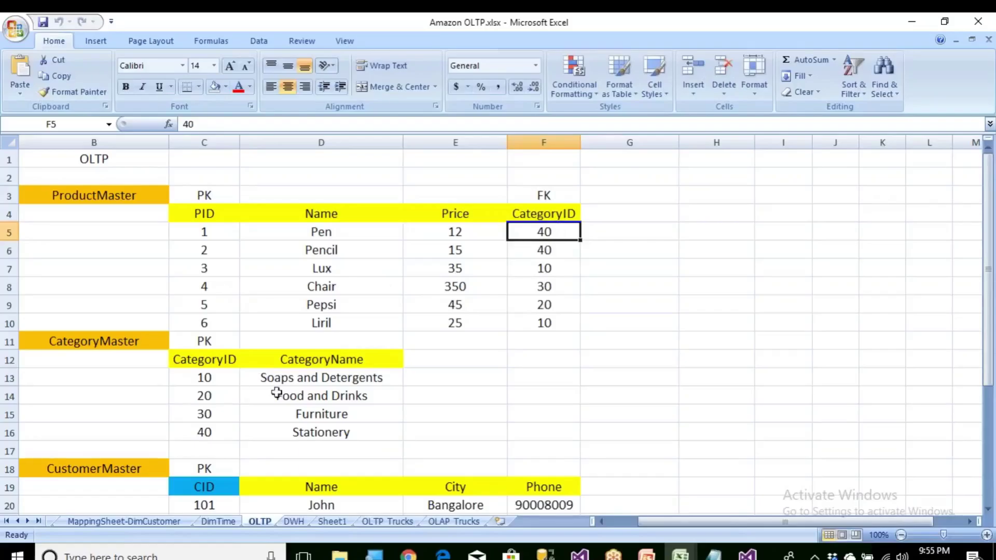
{"action": "left_click", "coordinate": [215, 433]}
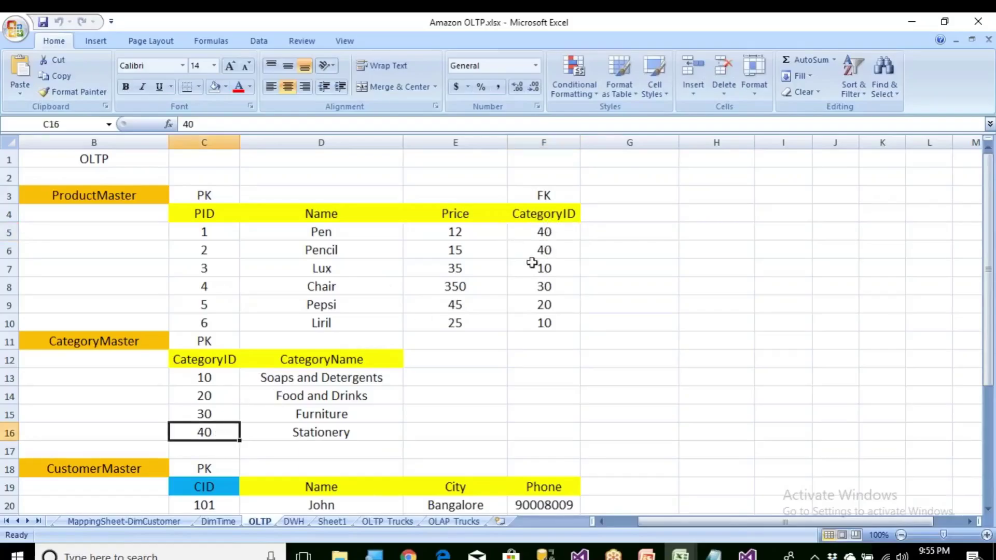
{"action": "left_click", "coordinate": [319, 435]}
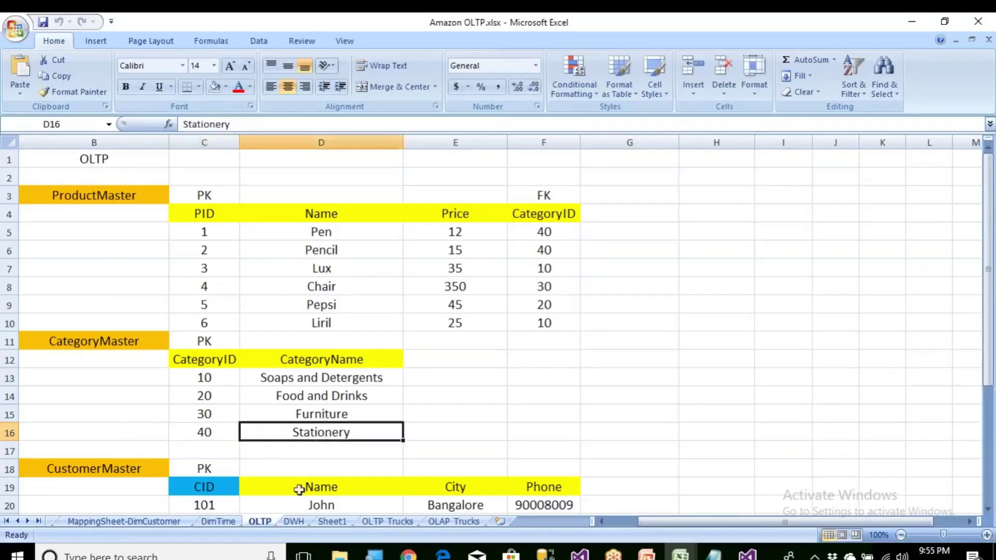
{"action": "left_click", "coordinate": [293, 521]}
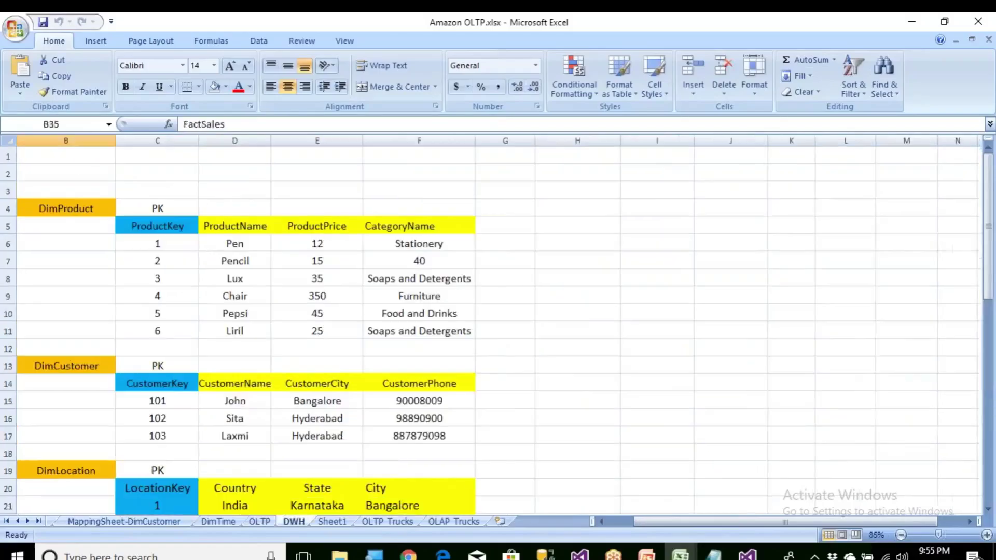
{"action": "left_click", "coordinate": [430, 245]}
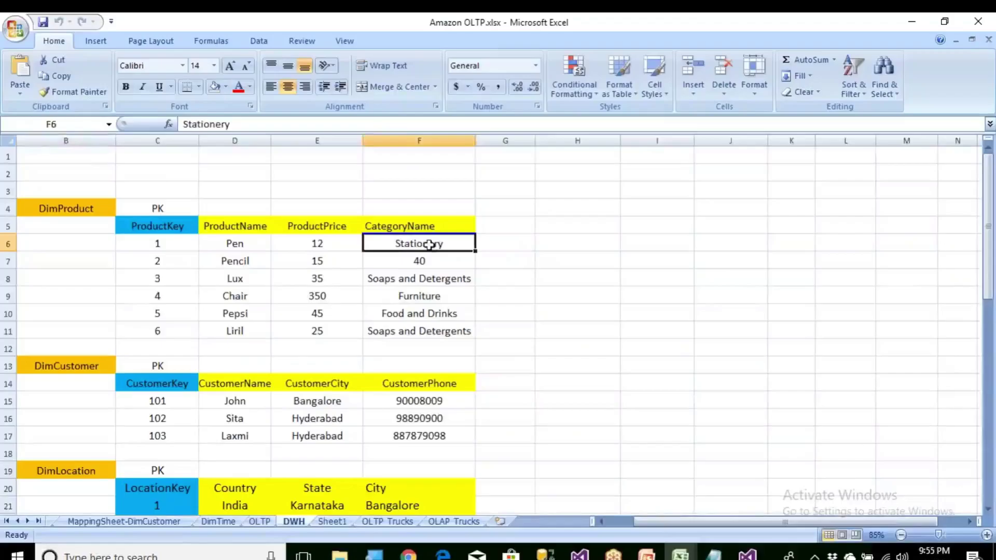
Step: Return to the OLTP sheet and compare ProductMaster's CategoryID foreign key with the CategoryID key in CategoryMaster
{"action": "left_click", "coordinate": [267, 521]}
{"action": "left_click", "coordinate": [91, 344]}
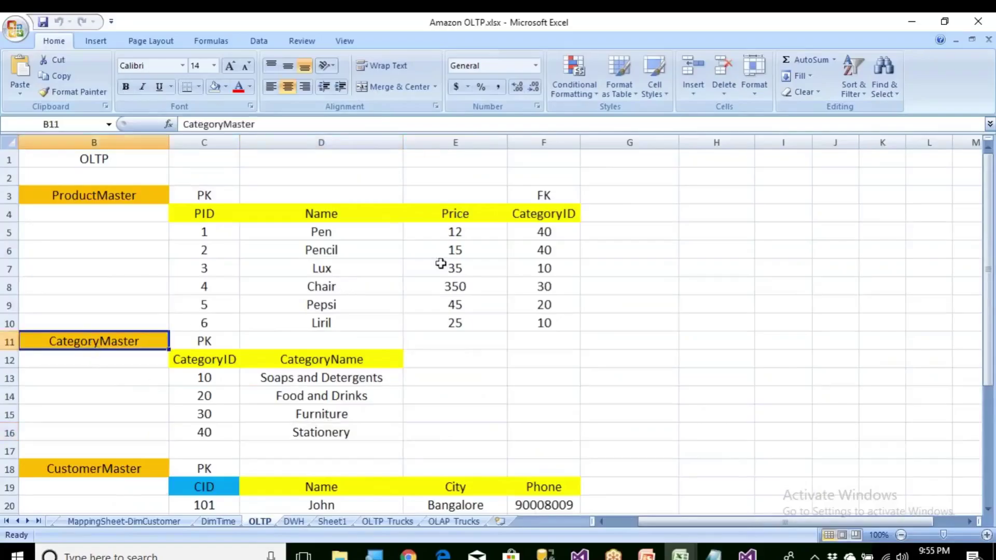
{"action": "left_click", "coordinate": [519, 235]}
{"action": "left_click", "coordinate": [217, 378]}
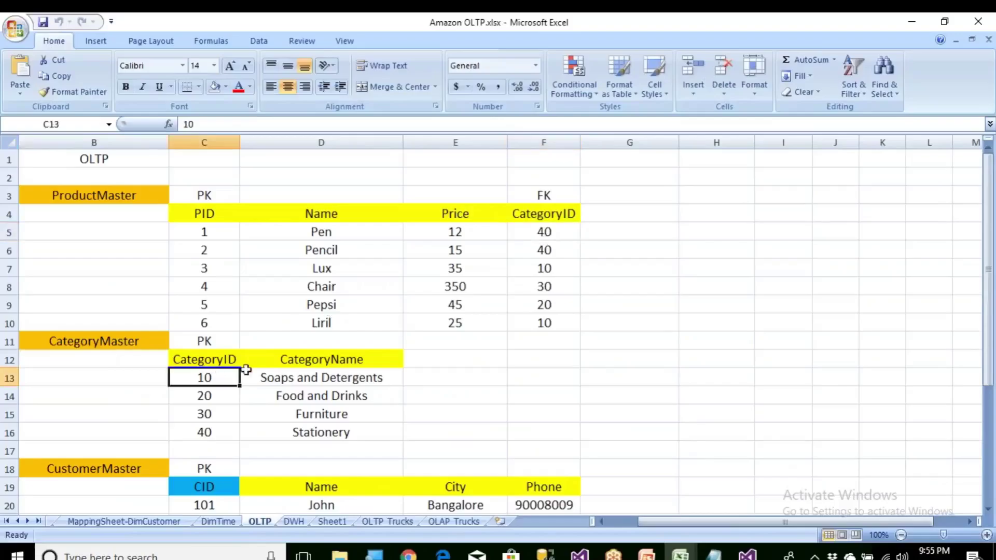
{"action": "left_click", "coordinate": [545, 233]}
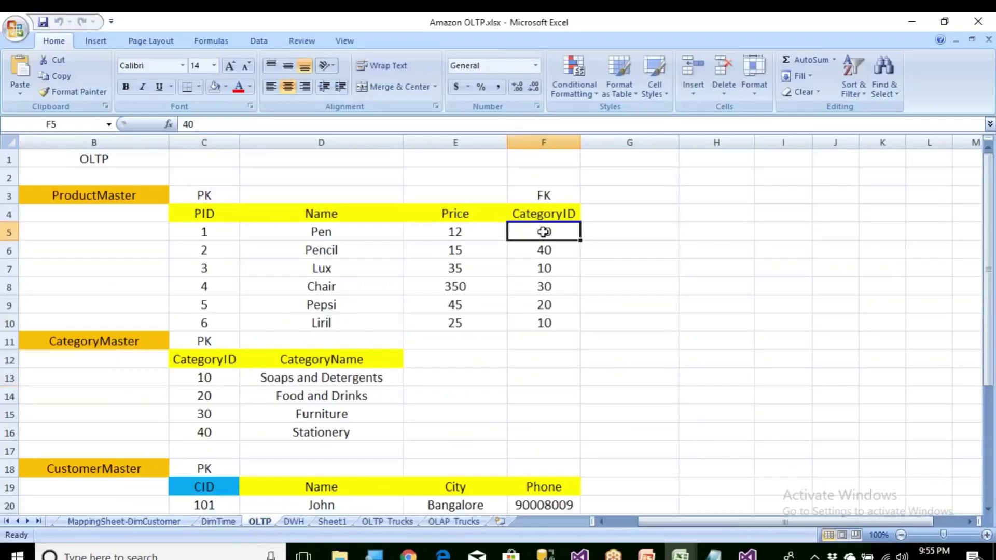
{"action": "left_click", "coordinate": [218, 429]}
{"action": "left_click", "coordinate": [116, 348]}
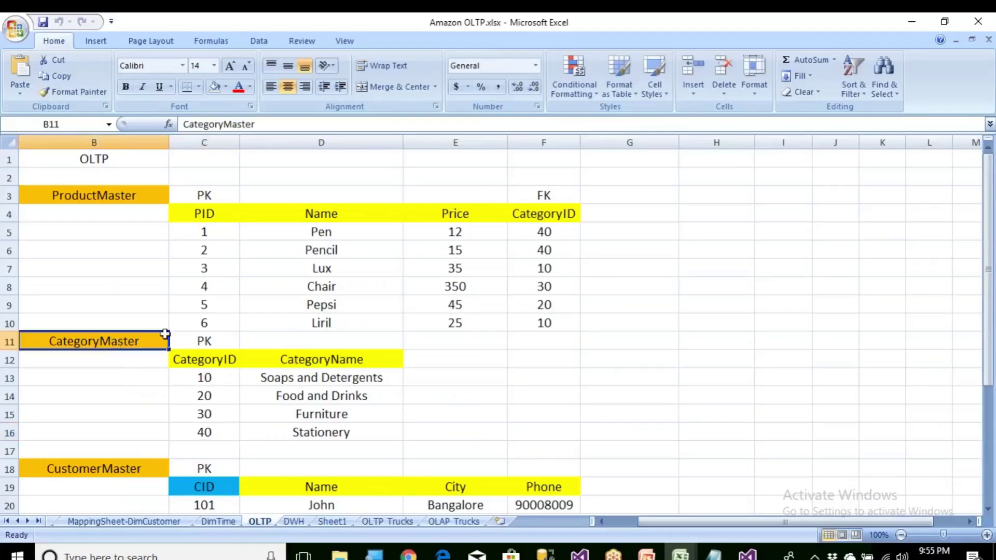
Step: Trace the first product's CategoryID to its CategoryName in CategoryMaster and view the resulting DimProduct row on the DWH sheet
{"action": "left_click", "coordinate": [556, 234]}
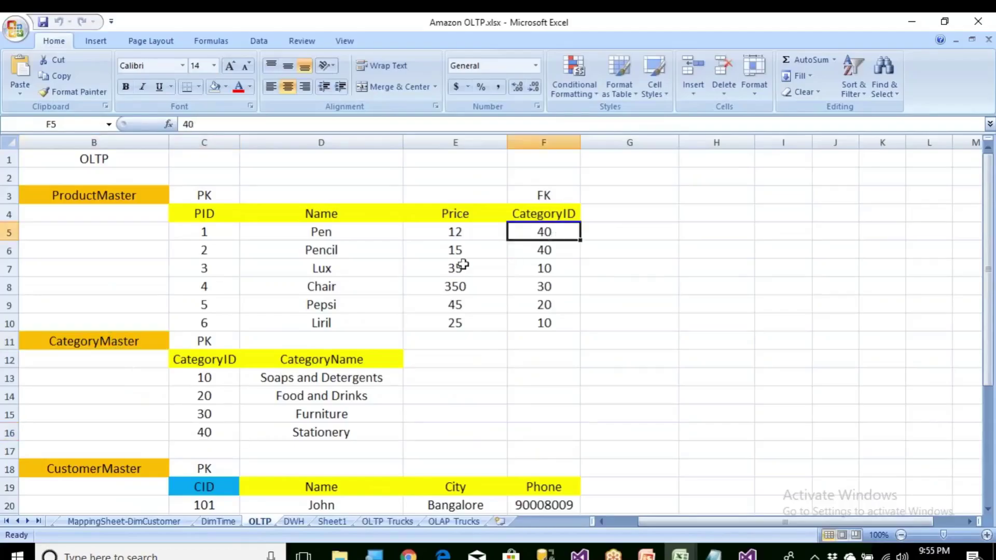
{"action": "left_click", "coordinate": [212, 431]}
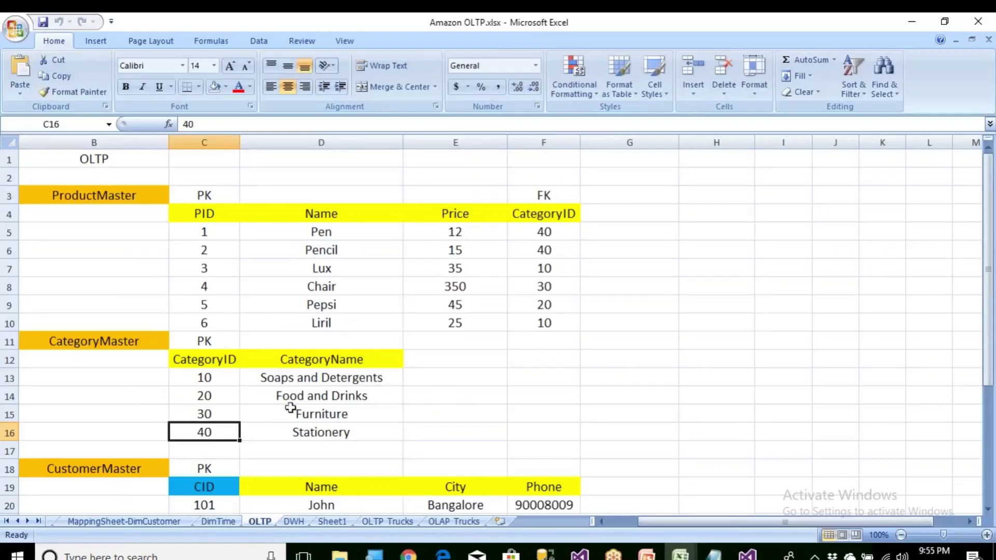
{"action": "left_click", "coordinate": [296, 432]}
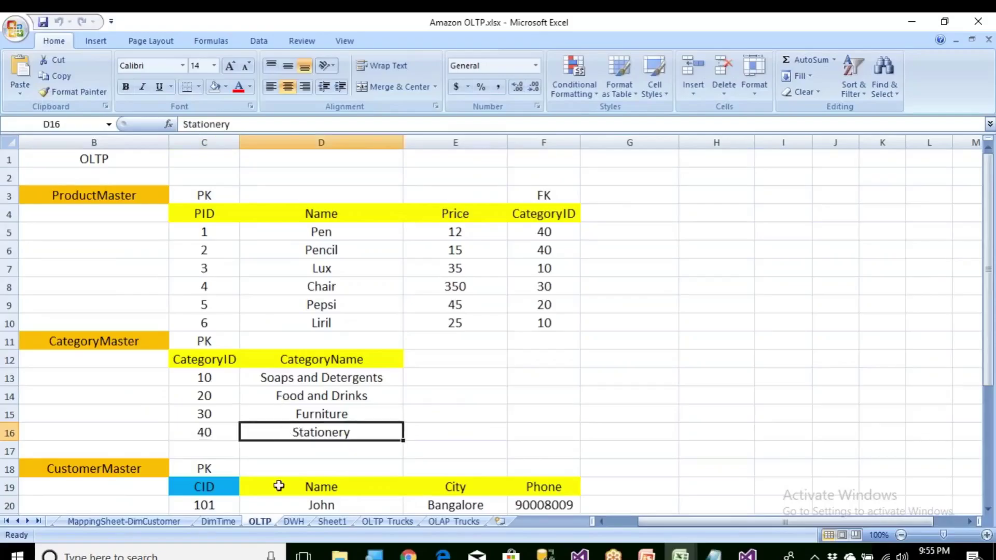
{"action": "left_click", "coordinate": [290, 522]}
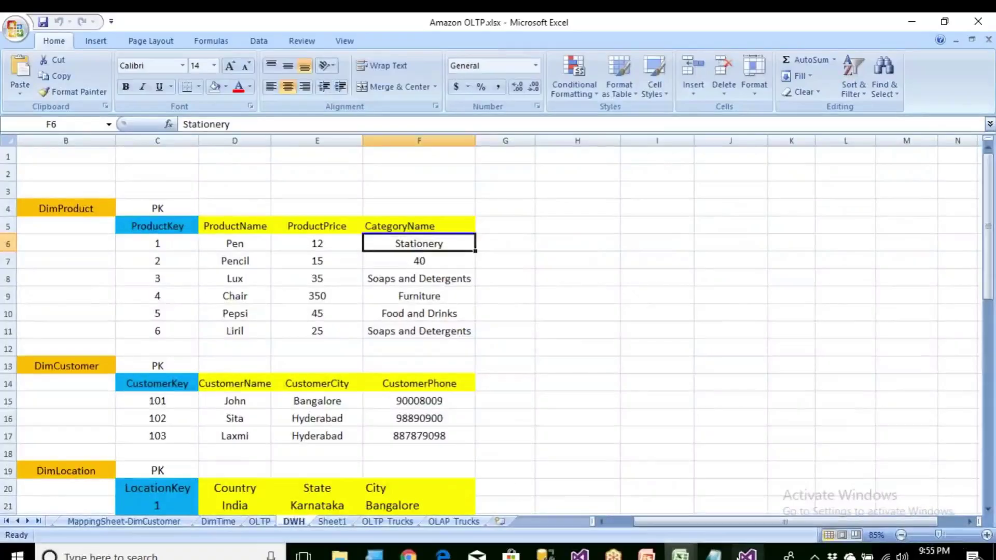
Step: Switch to ETL Mapping Doc.xlsx and view the CategoryName business rule on the DimProduct sheet
{"action": "left_click", "coordinate": [680, 556]}
{"action": "left_click", "coordinate": [734, 484]}
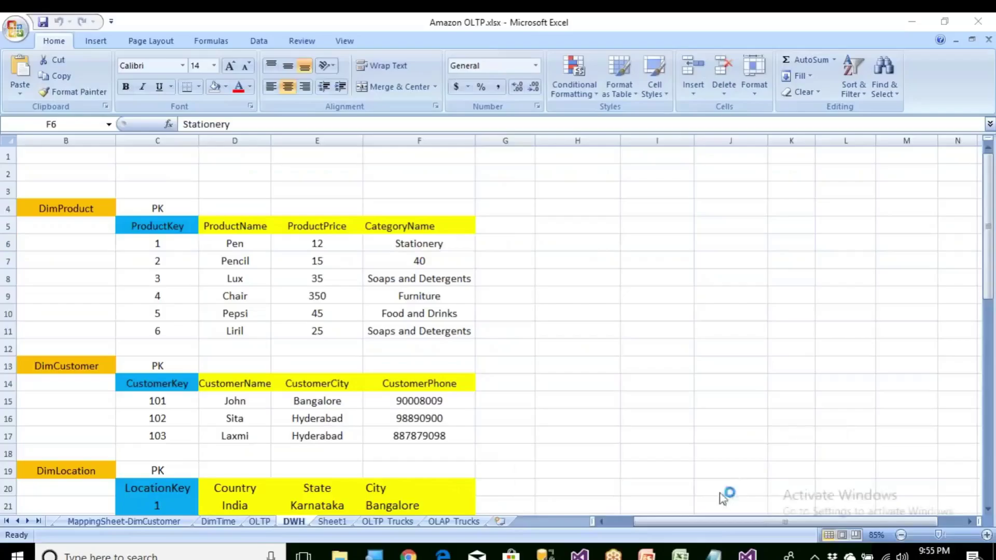
{"action": "left_click", "coordinate": [677, 554]}
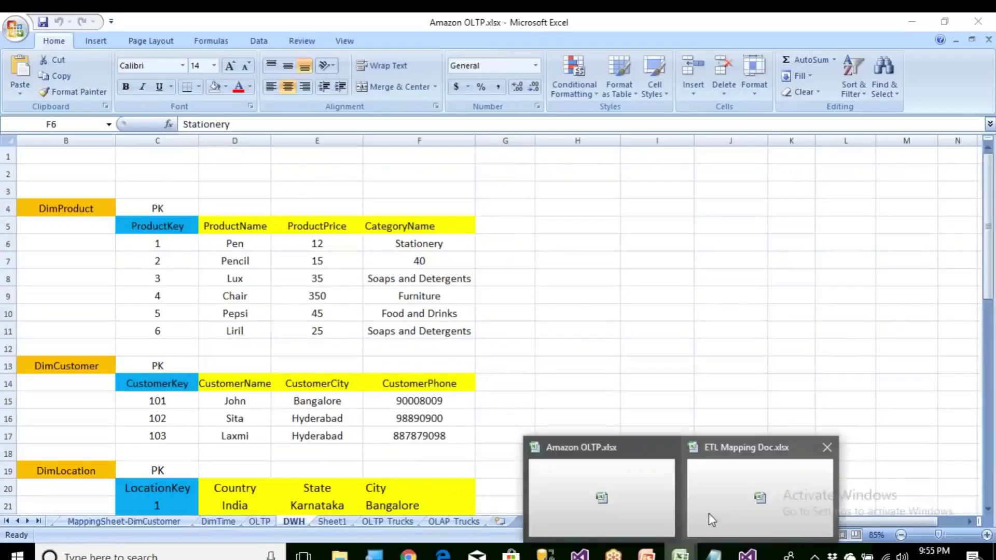
{"action": "left_click", "coordinate": [724, 497]}
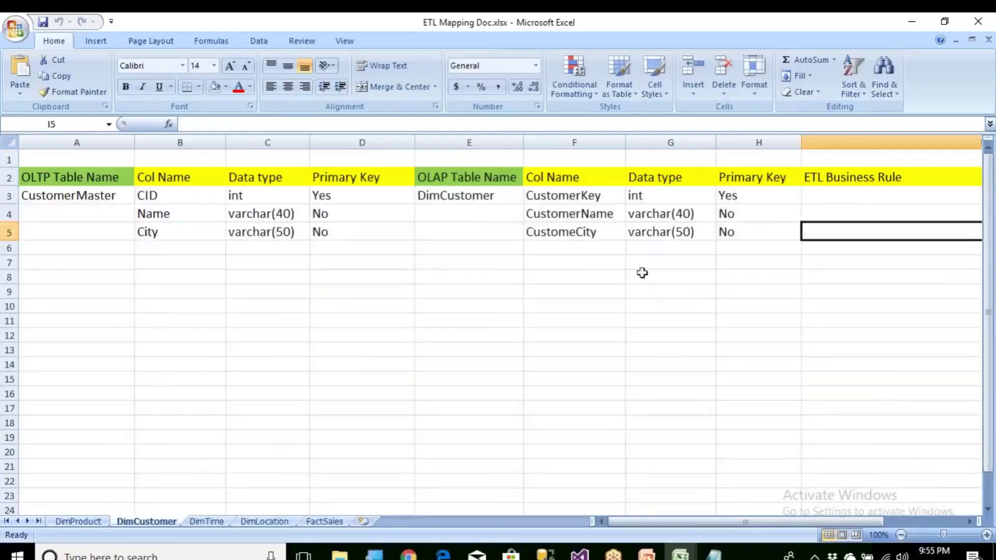
{"action": "left_click", "coordinate": [78, 521]}
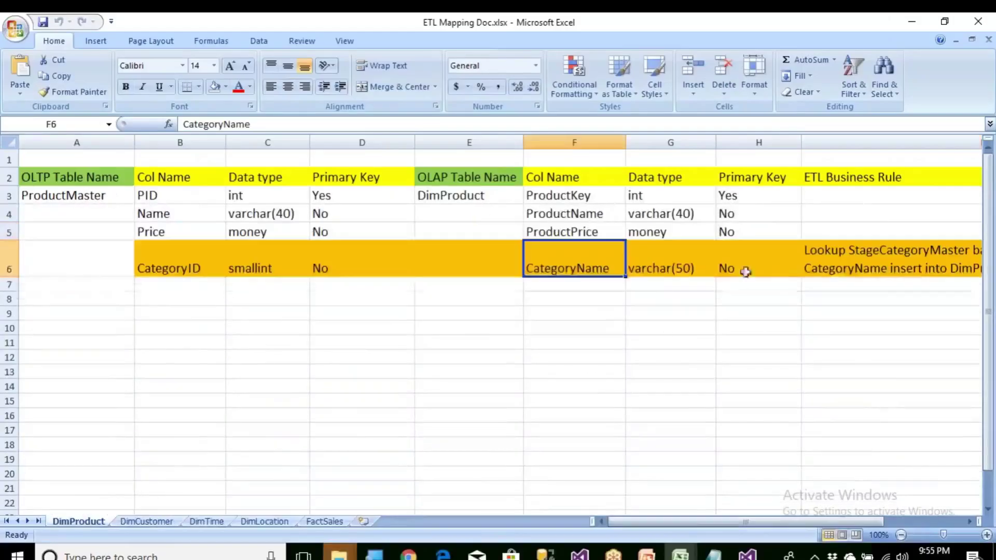
{"action": "left_click", "coordinate": [842, 257]}
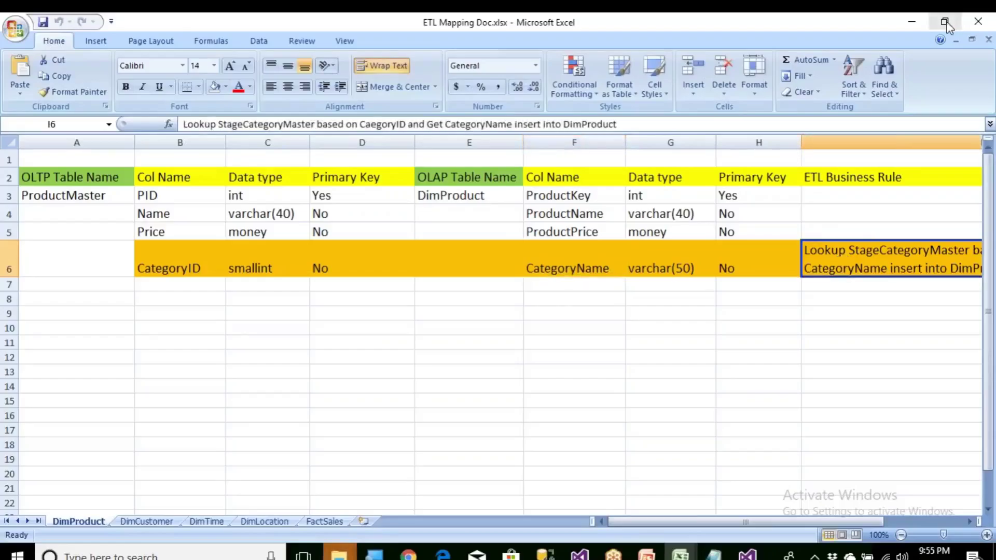
{"action": "left_click", "coordinate": [572, 253]}
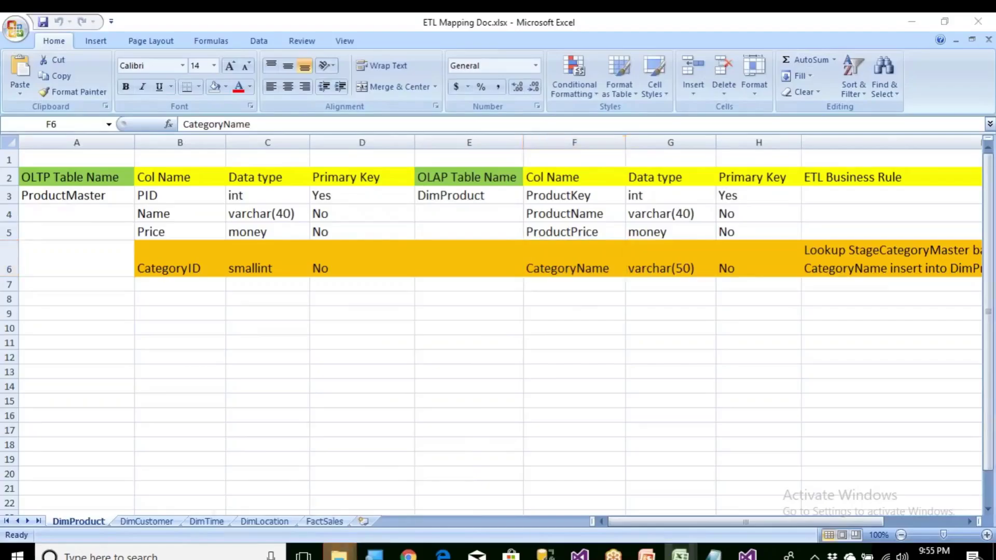
Step: Close the Data Mantra Enquiryform folder window and return to the DimProduct mapping sheet
{"action": "left_click", "coordinate": [339, 554]}
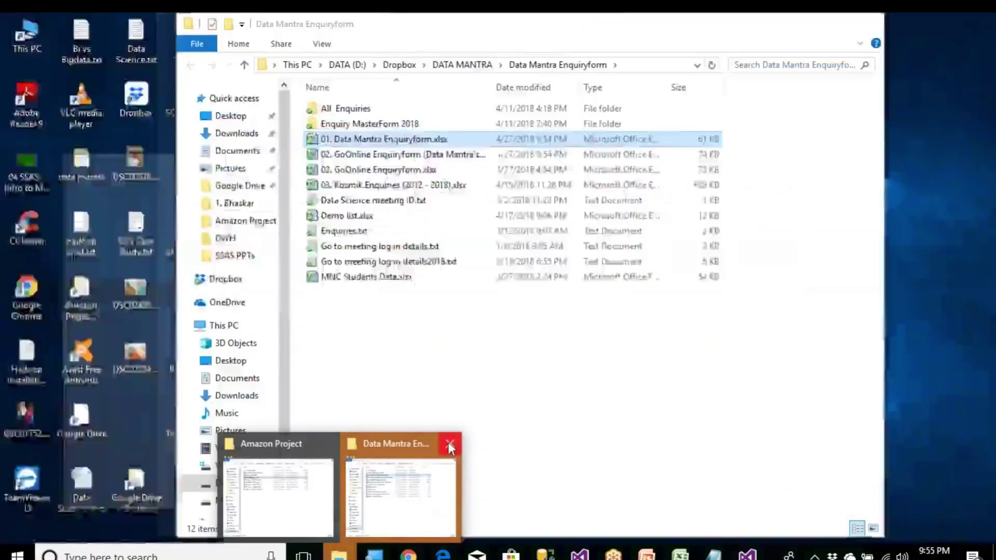
{"action": "left_click", "coordinate": [450, 443]}
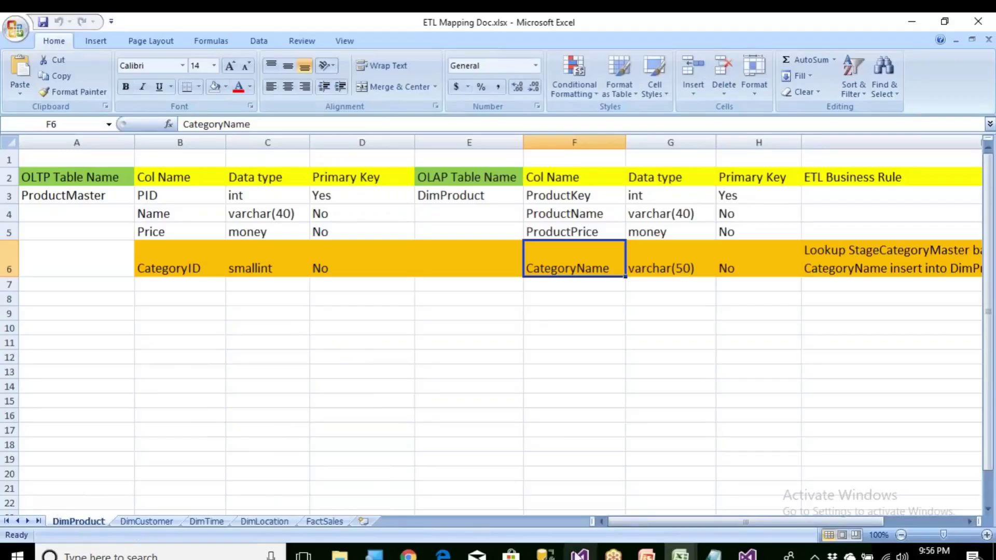
{"action": "left_click", "coordinate": [535, 403]}
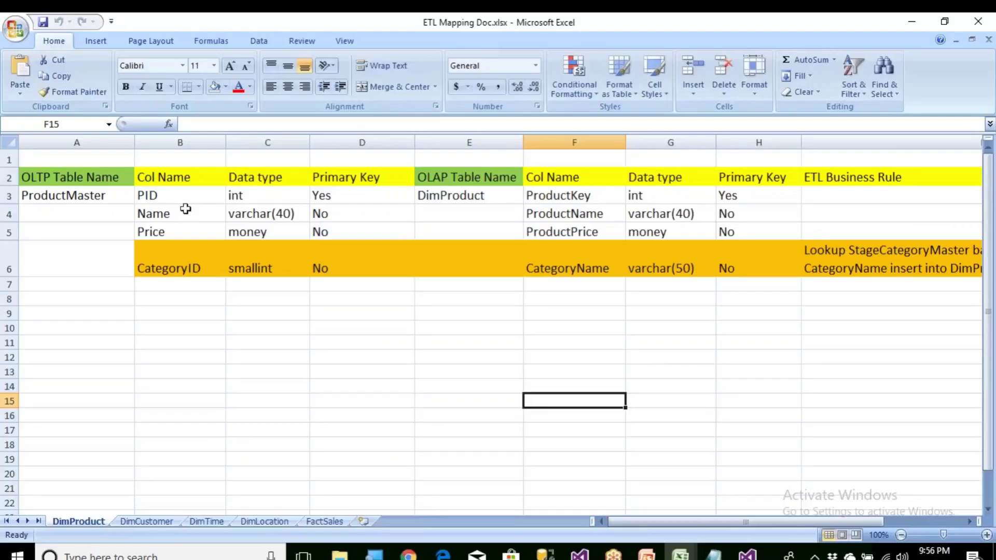
Step: Compare the source CategoryID column and its data type with the target CategoryName column in the DimProduct mapping
{"action": "left_click", "coordinate": [259, 264]}
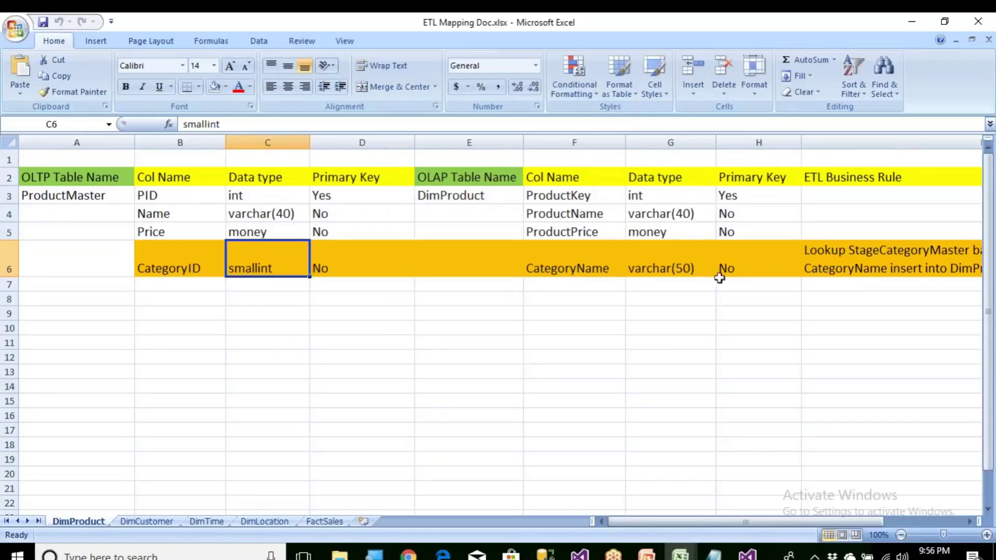
{"action": "left_click", "coordinate": [681, 267]}
{"action": "left_click_drag", "start_coordinate": [148, 268], "coordinate": [318, 263]}
{"action": "key", "text": "ctrl+c"}
{"action": "left_click", "coordinate": [572, 259]}
{"action": "left_click_drag", "start_coordinate": [573, 259], "coordinate": [669, 263]}
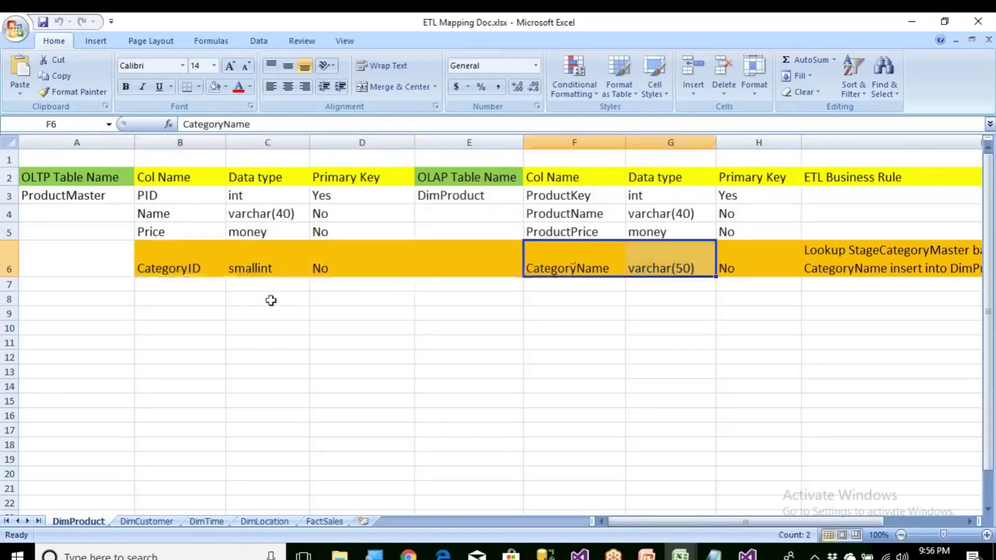
{"action": "left_click", "coordinate": [211, 269]}
{"action": "left_click", "coordinate": [652, 258]}
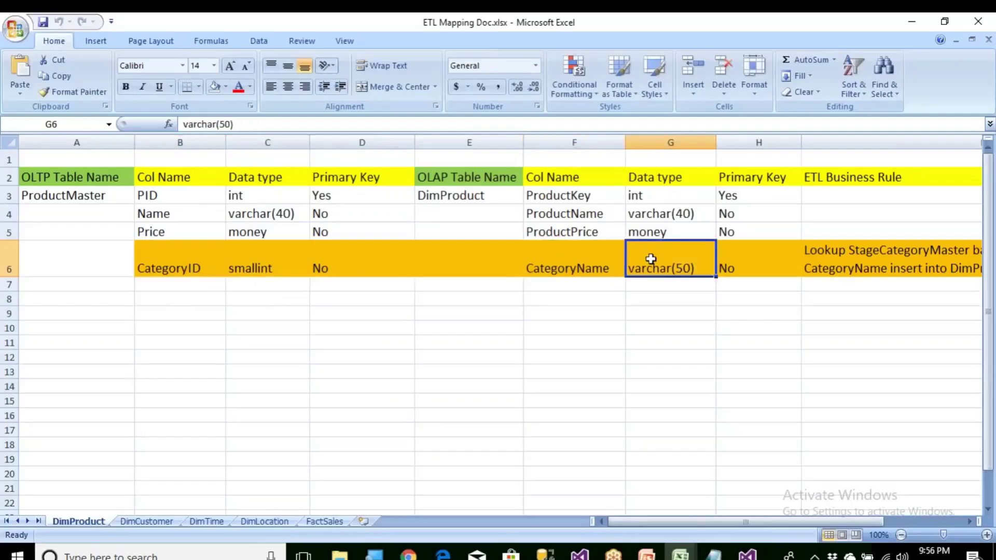
Step: Read the ETL Business Rule for looking up CategoryName in StageCategoryMaster
{"action": "left_click", "coordinate": [852, 259]}
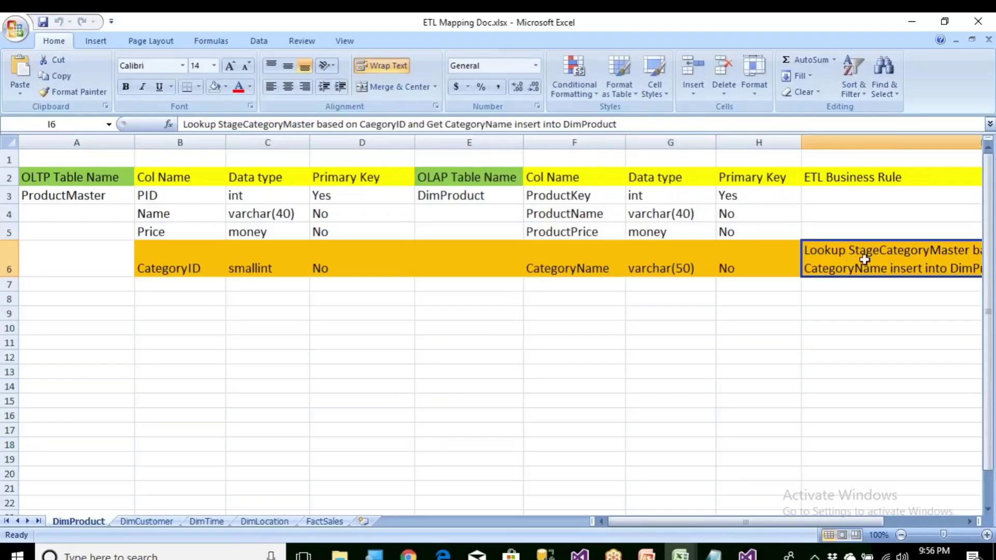
{"action": "left_click", "coordinate": [857, 182]}
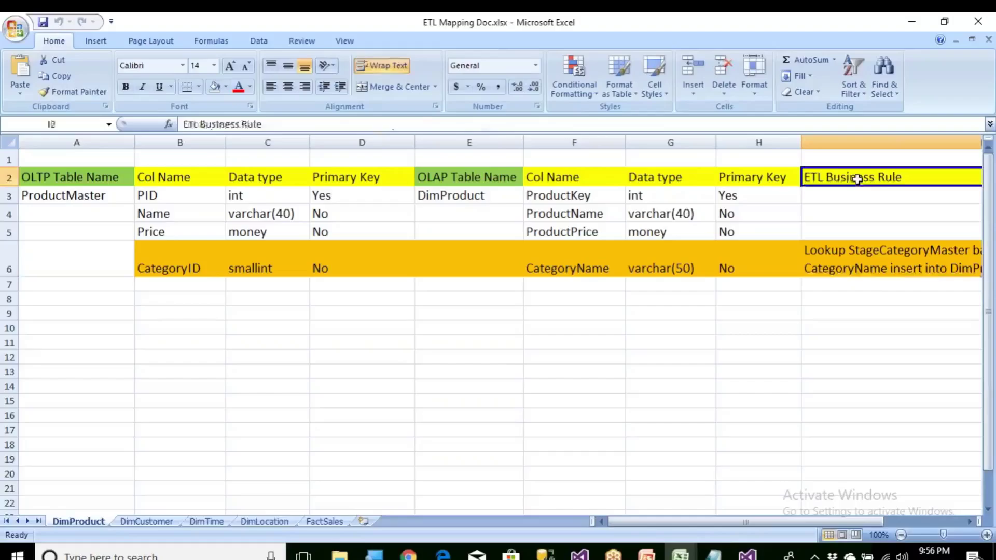
{"action": "left_click", "coordinate": [857, 258]}
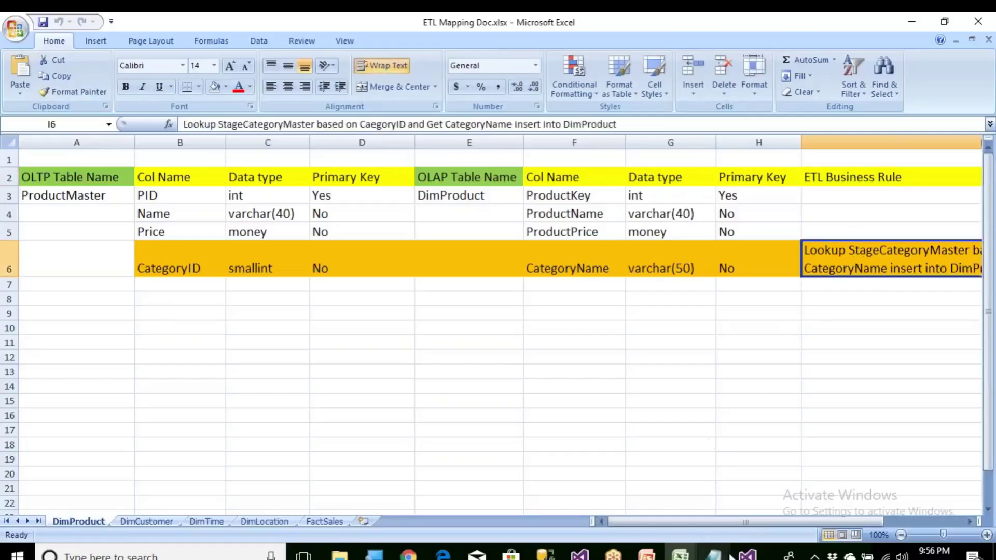
Step: Switch to the LoadDataToAmazon_SSIS project in Visual Studio and show Solution Explorer
{"action": "left_click", "coordinate": [748, 554]}
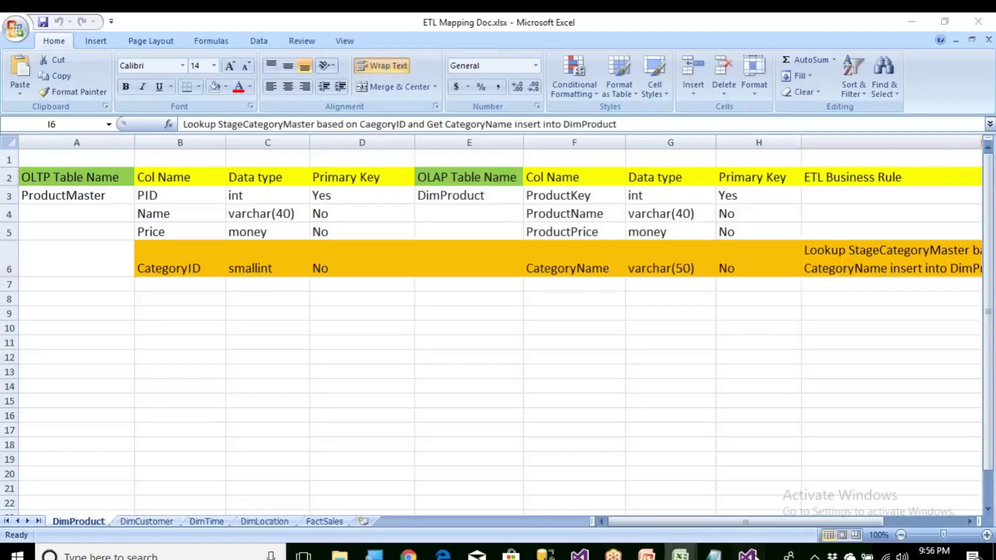
{"action": "left_click", "coordinate": [982, 112]}
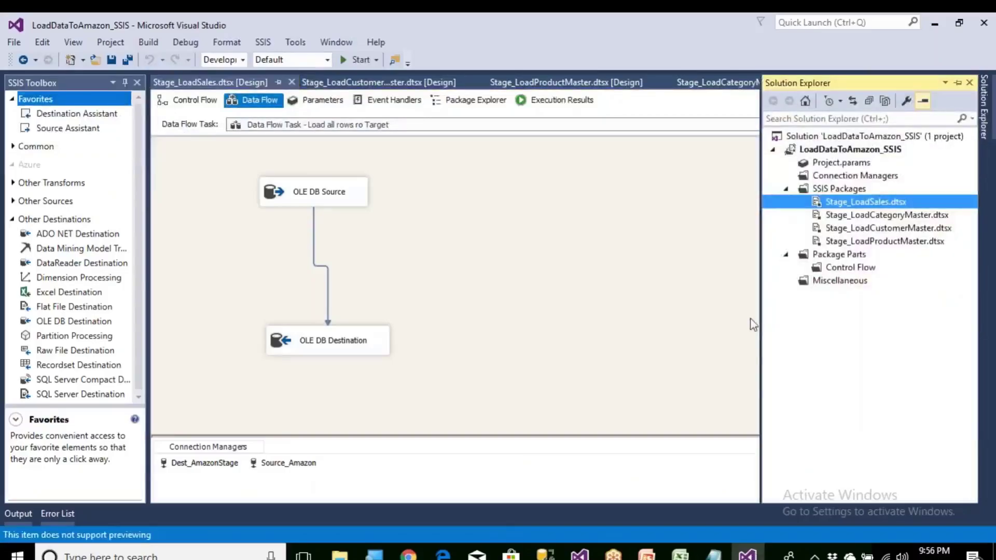
Step: Switch to the PowerPoint slide show and review the Phase 2 slides from Stage Tables through DWH Tables
{"action": "mouse_move", "coordinate": [647, 555]}
{"action": "left_click", "coordinate": [733, 490]}
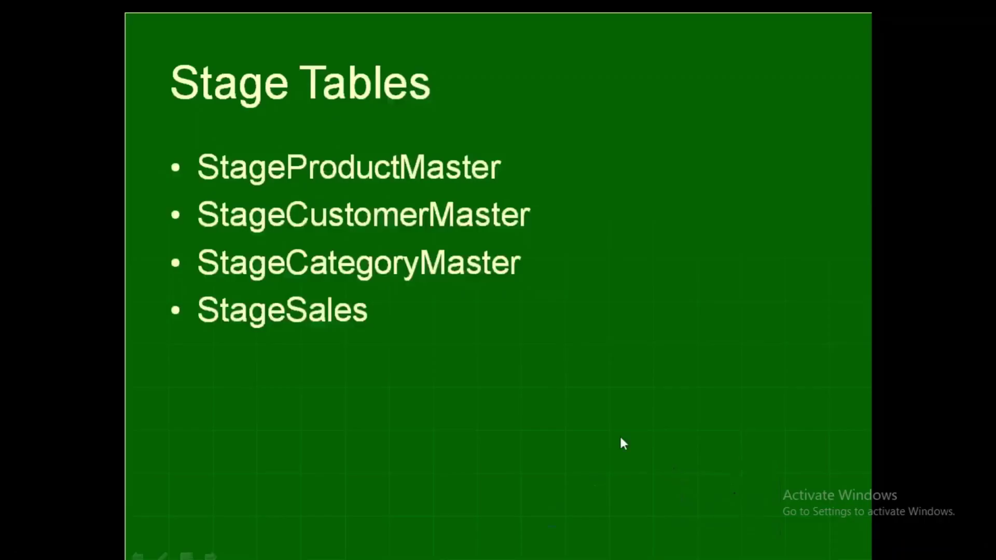
{"action": "key", "text": "Right"}
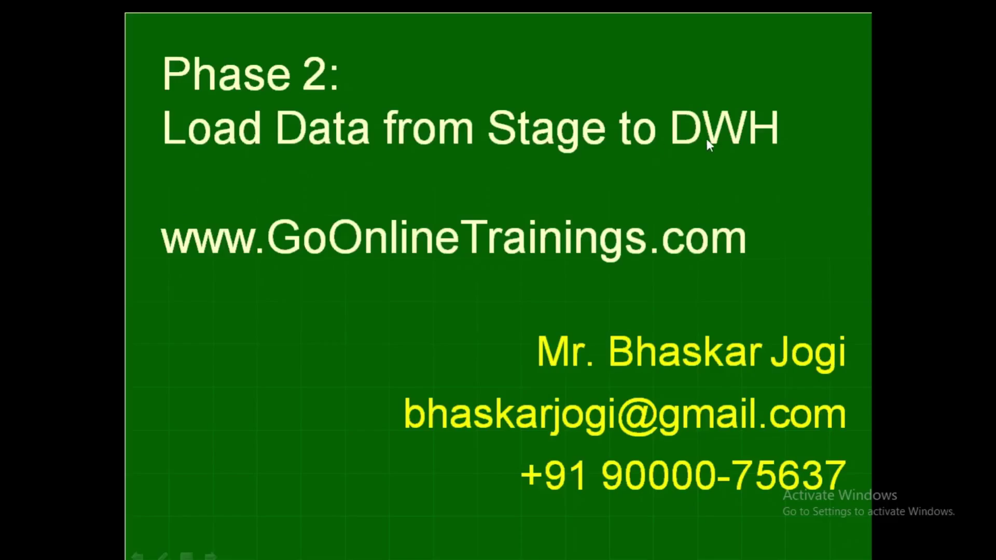
{"action": "key", "text": "Right"}
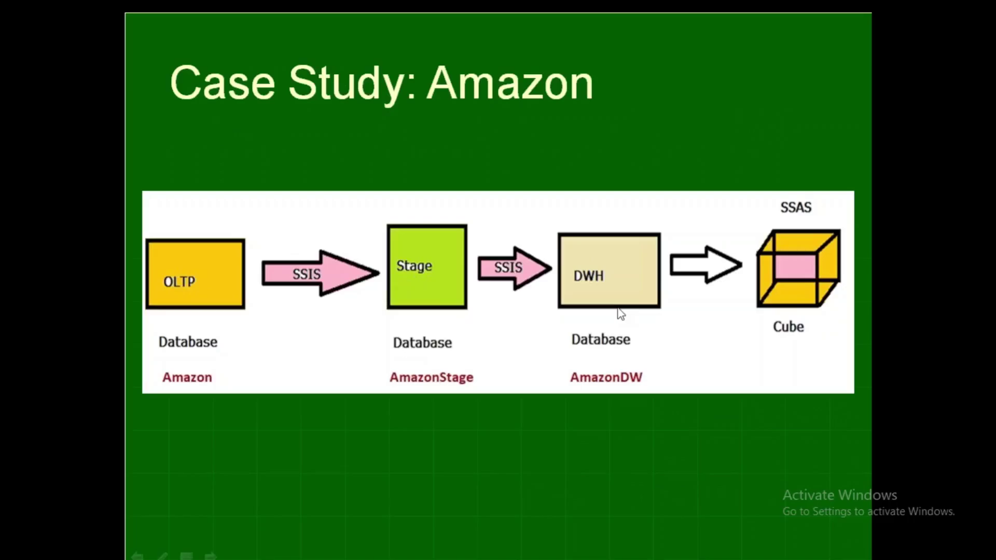
{"action": "key", "text": "Right"}
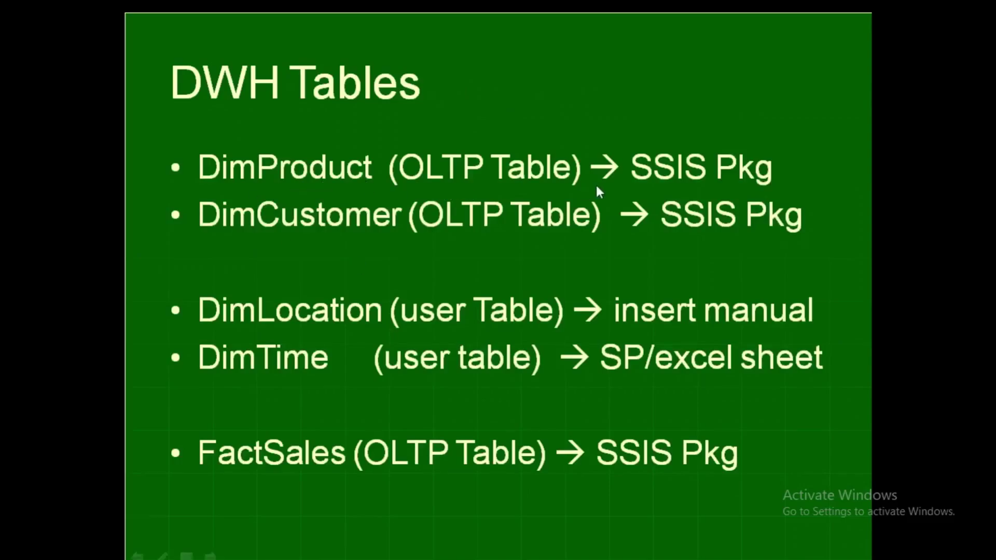
Step: Return to the LoadDataToAmazon_SSIS project in Visual Studio and add a new SSIS package named DWH_LoadDimProduct.dtsx
{"action": "key", "text": "alt+Tab"}
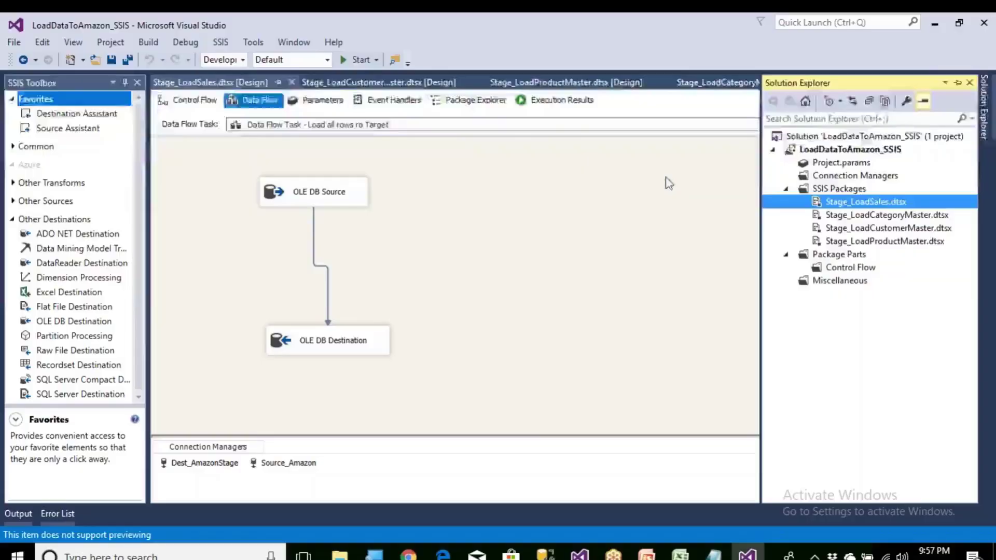
{"action": "left_click", "coordinate": [829, 191]}
{"action": "right_click", "coordinate": [831, 196]}
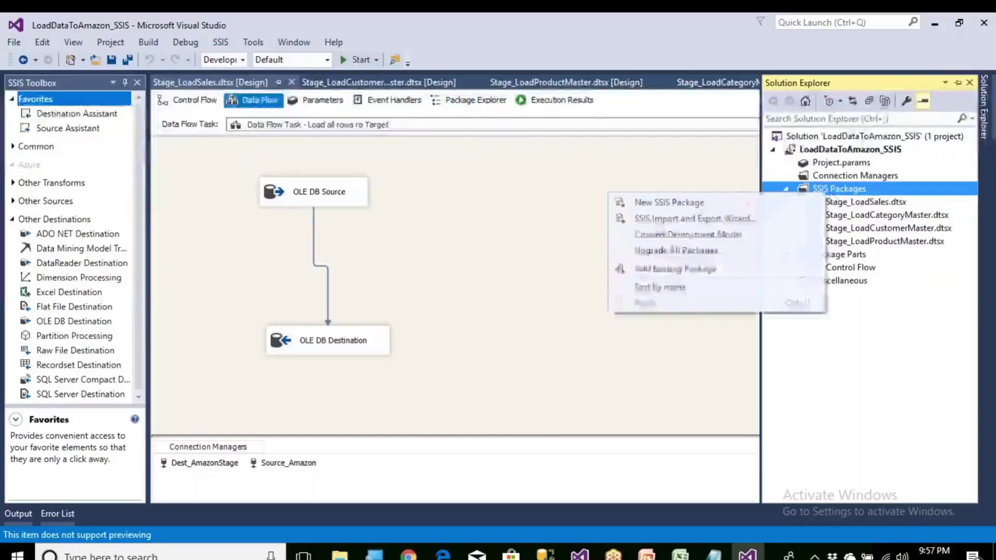
{"action": "left_click", "coordinate": [729, 201]}
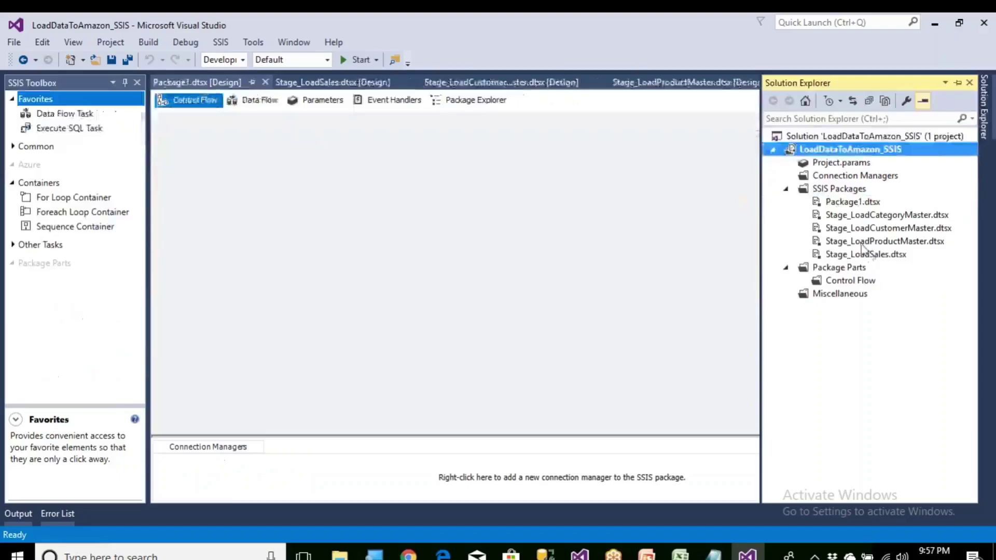
{"action": "left_click", "coordinate": [854, 206]}
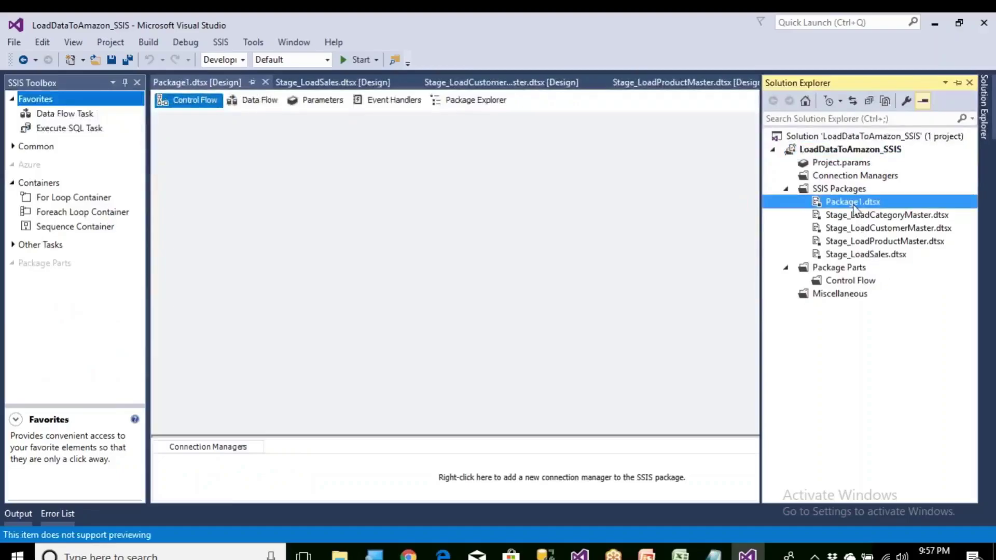
{"action": "left_click", "coordinate": [853, 205]}
{"action": "type", "text": "DWH_LoadDim"}
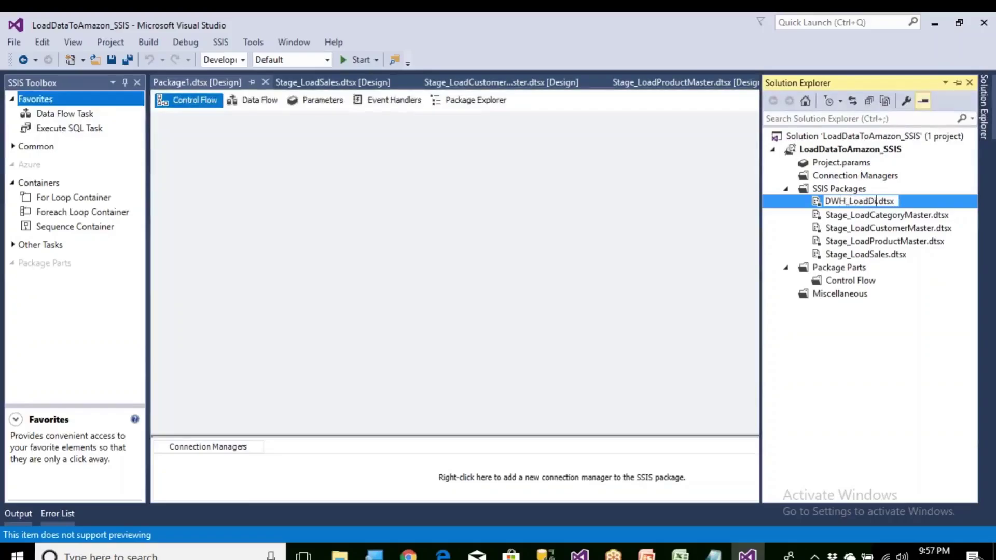
{"action": "type", "text": "Product"}
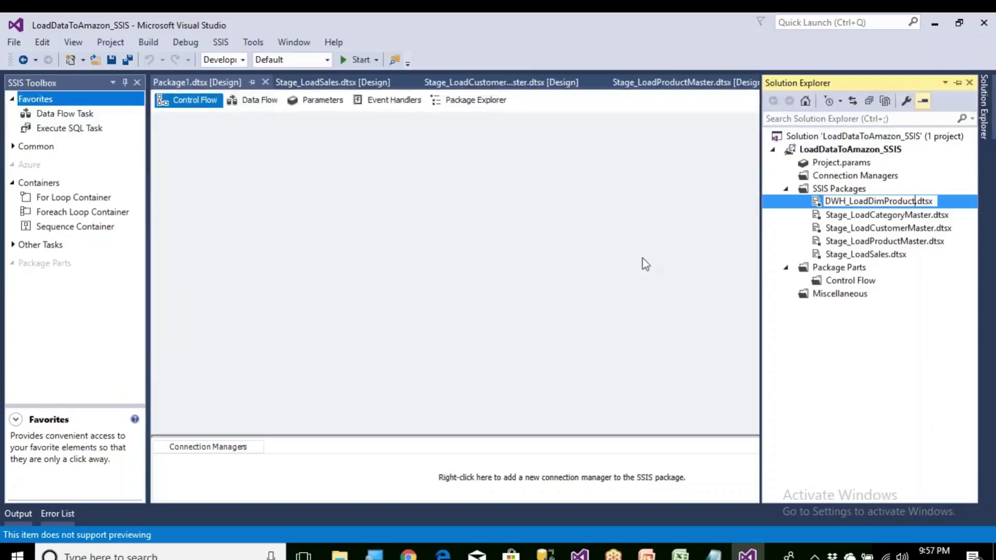
{"action": "key", "text": "Return"}
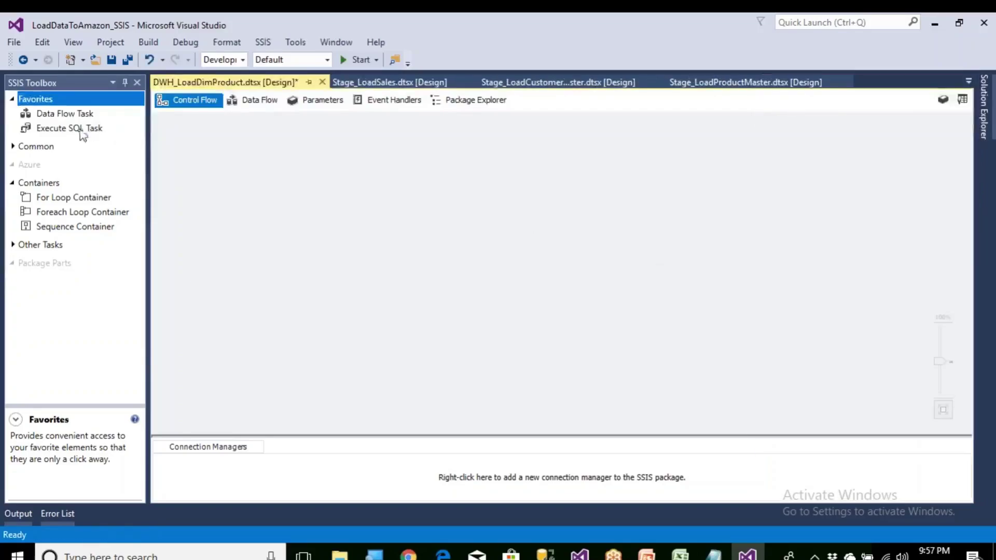
Step: Add a Data Flow Task to the DWH_LoadDimProduct control flow and open its data flow
{"action": "left_click", "coordinate": [81, 132]}
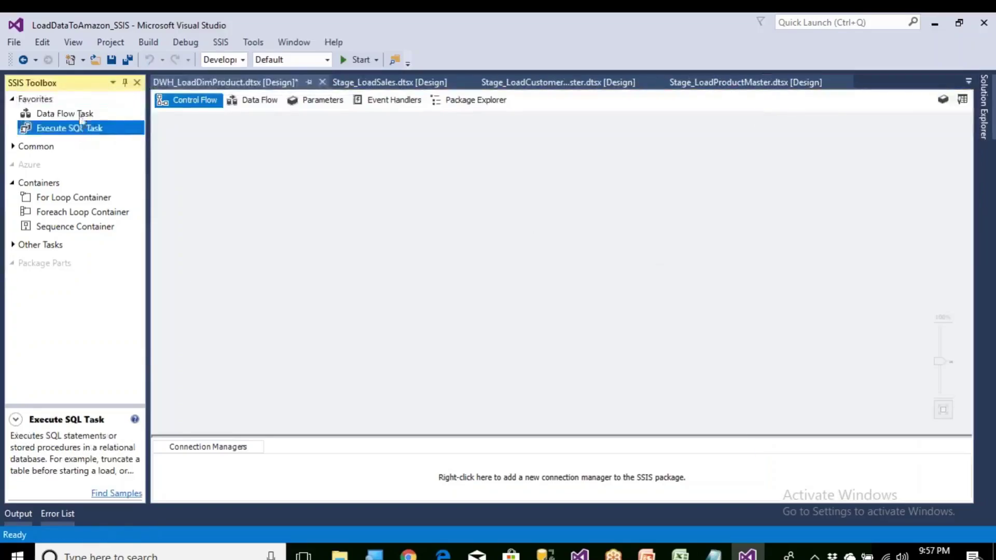
{"action": "left_click_drag", "start_coordinate": [65, 113], "coordinate": [332, 251]}
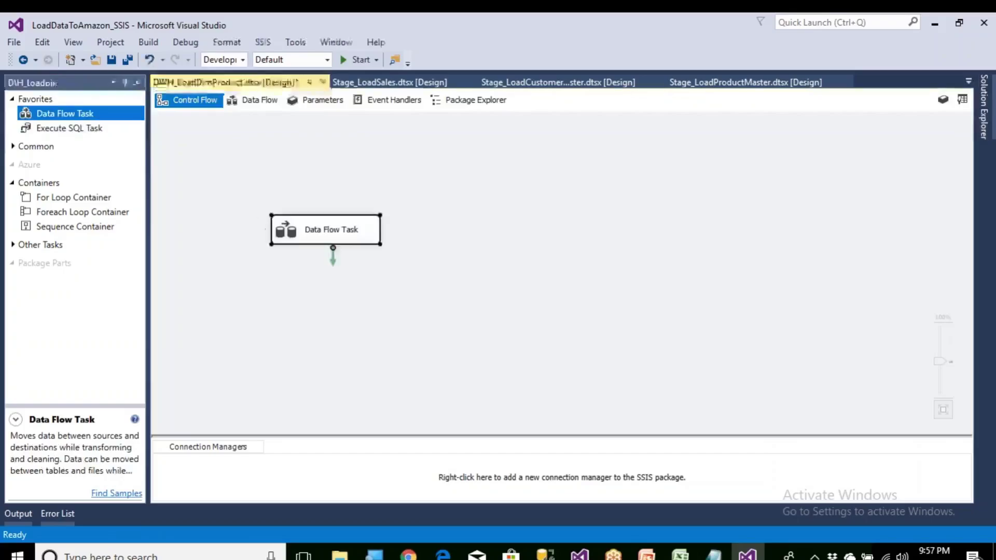
{"action": "double_click", "coordinate": [319, 238]}
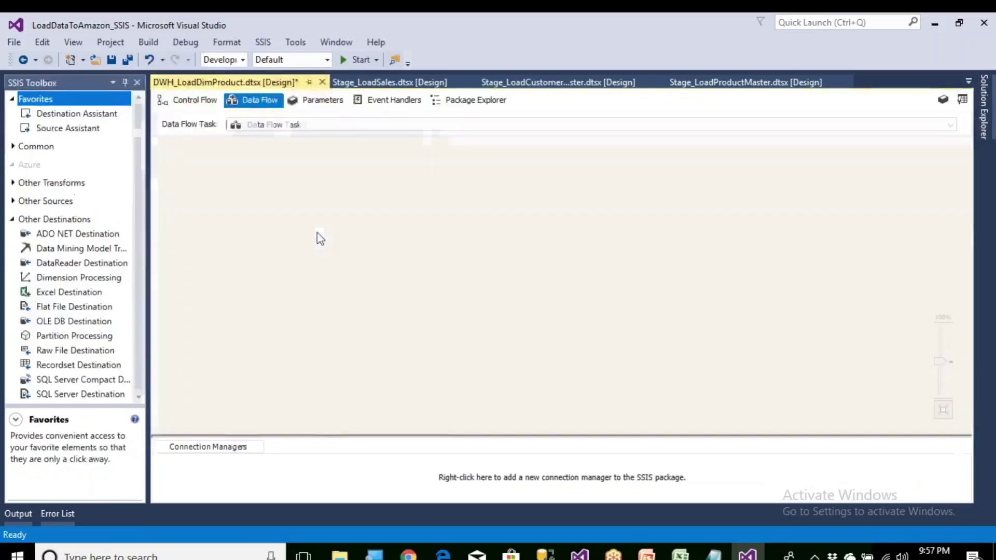
Step: Add an OLE DB Source to the data flow and open its editor to the list of available connection managers
{"action": "left_click", "coordinate": [13, 147]}
{"action": "left_click", "coordinate": [12, 99]}
{"action": "left_click", "coordinate": [13, 118]}
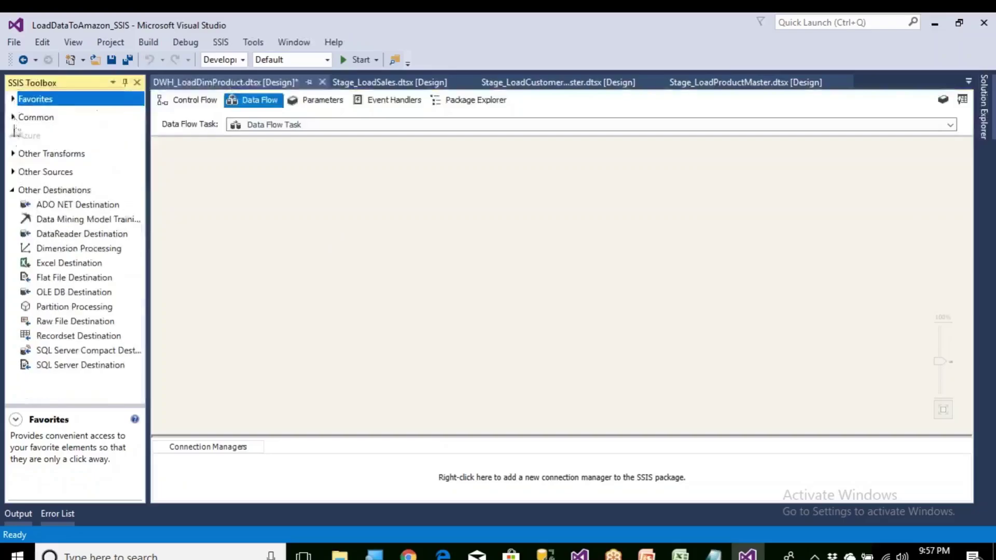
{"action": "left_click", "coordinate": [13, 191]}
{"action": "left_click", "coordinate": [13, 173]}
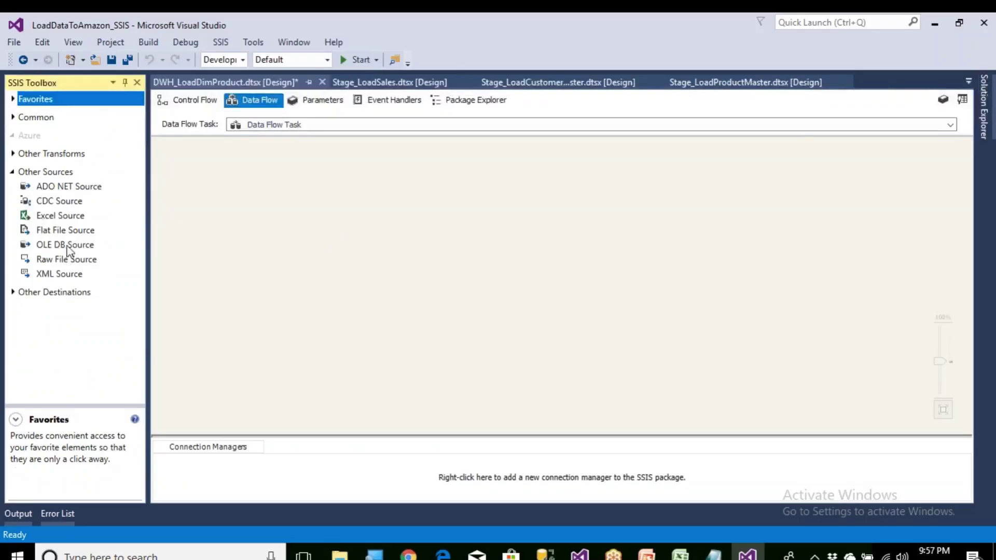
{"action": "left_click_drag", "start_coordinate": [66, 245], "coordinate": [295, 228]}
{"action": "double_click", "coordinate": [294, 228]}
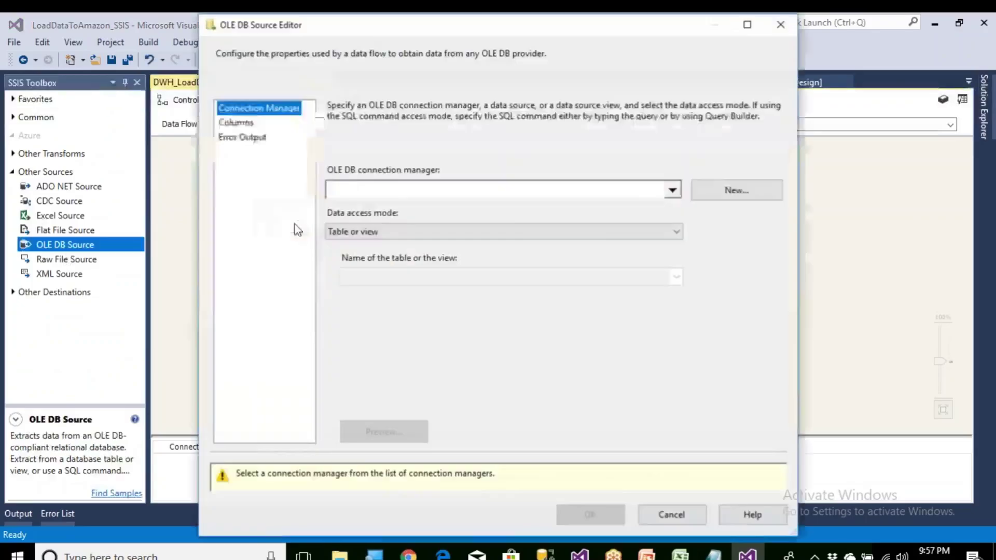
{"action": "left_click", "coordinate": [673, 190]}
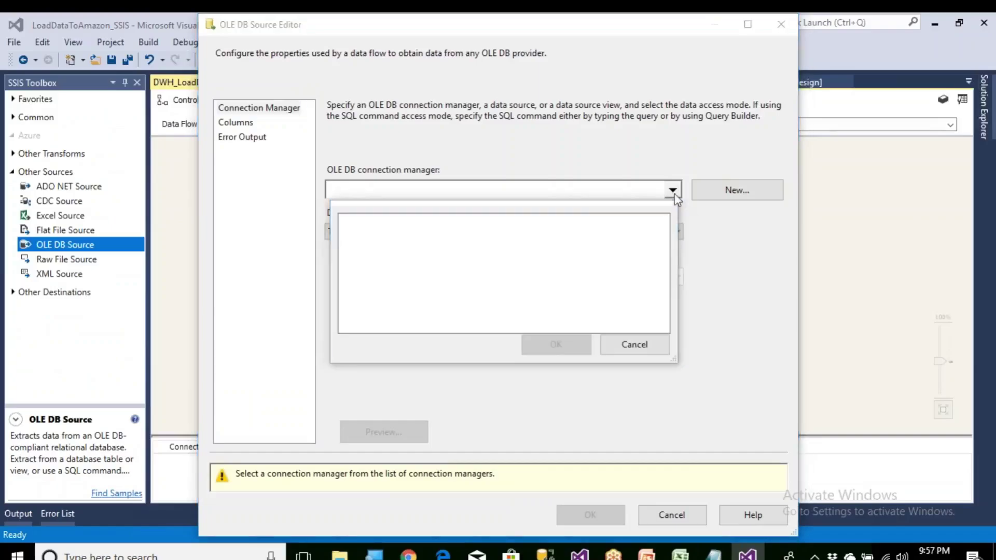
{"action": "left_click", "coordinate": [634, 344]}
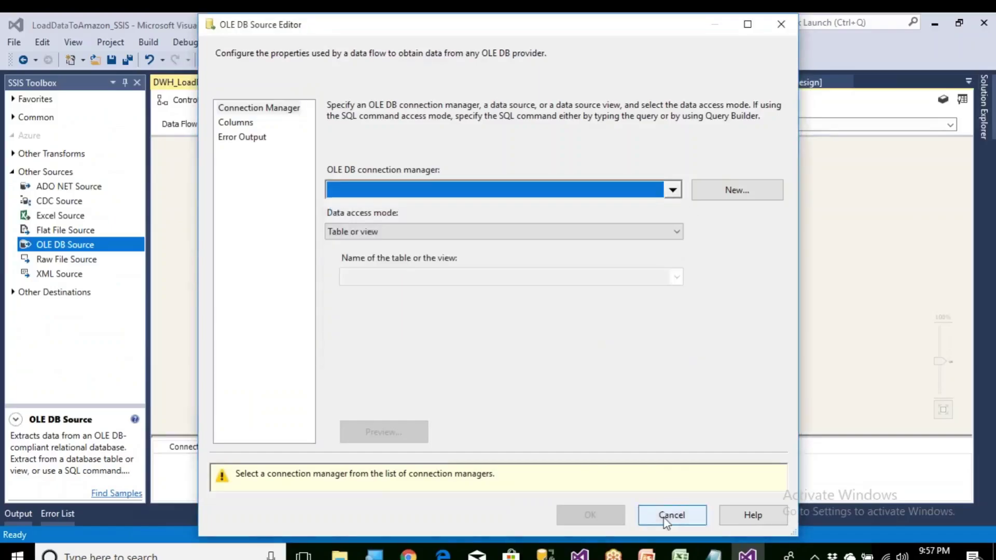
{"action": "left_click", "coordinate": [670, 515]}
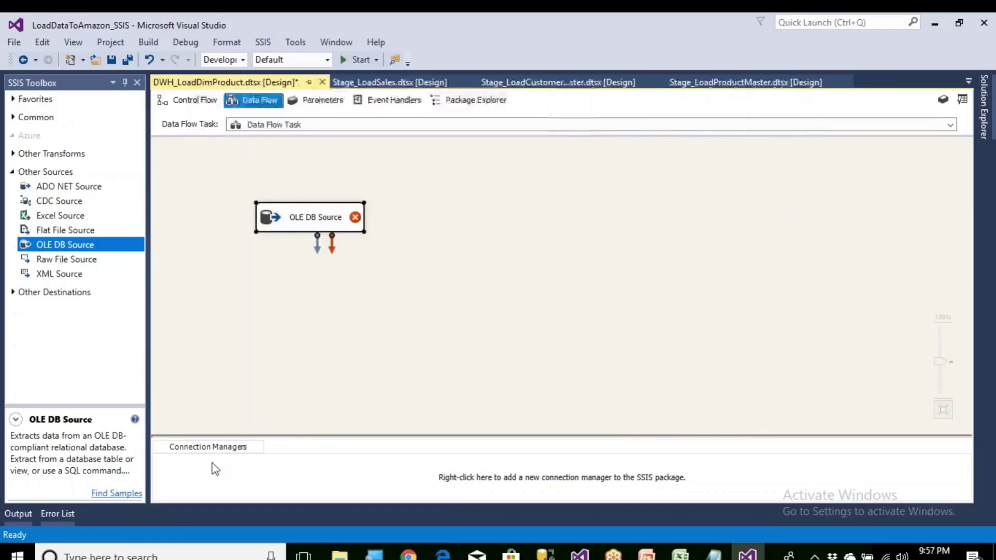
{"action": "left_click", "coordinate": [430, 269]}
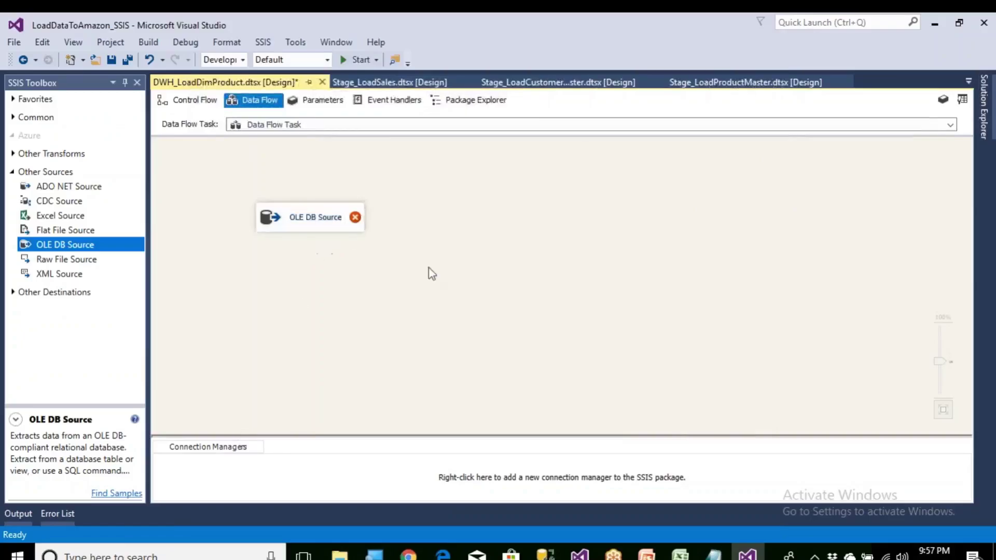
Step: Assign the existing kedar.AmazonStage data connection to the OLE DB Source as its connection manager
{"action": "double_click", "coordinate": [340, 227]}
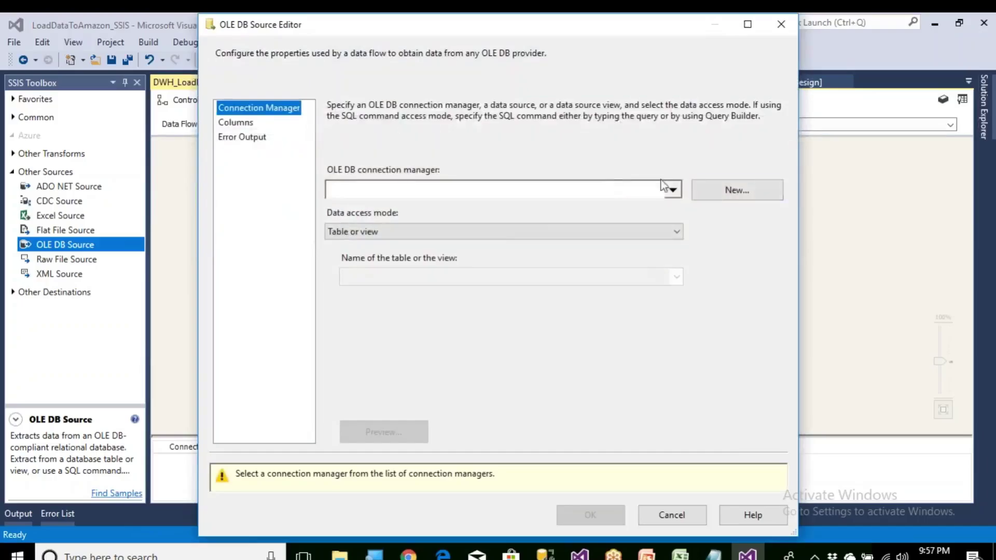
{"action": "left_click", "coordinate": [729, 196]}
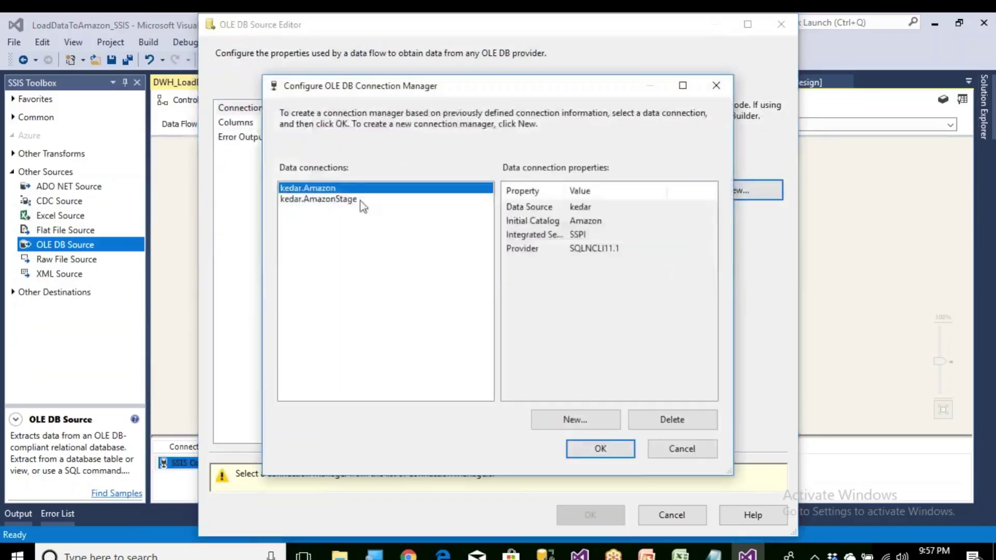
{"action": "left_click", "coordinate": [360, 200]}
{"action": "left_click", "coordinate": [600, 449]}
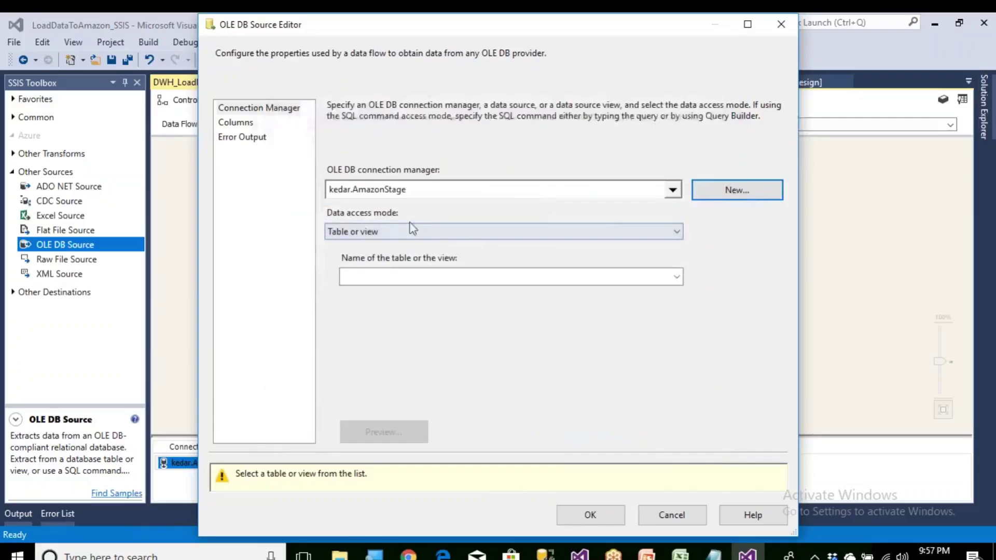
Step: Set the OLE DB Source to read from [dbo].[StageProductMaster], preview its rows and accept the source configuration
{"action": "left_click", "coordinate": [677, 277]}
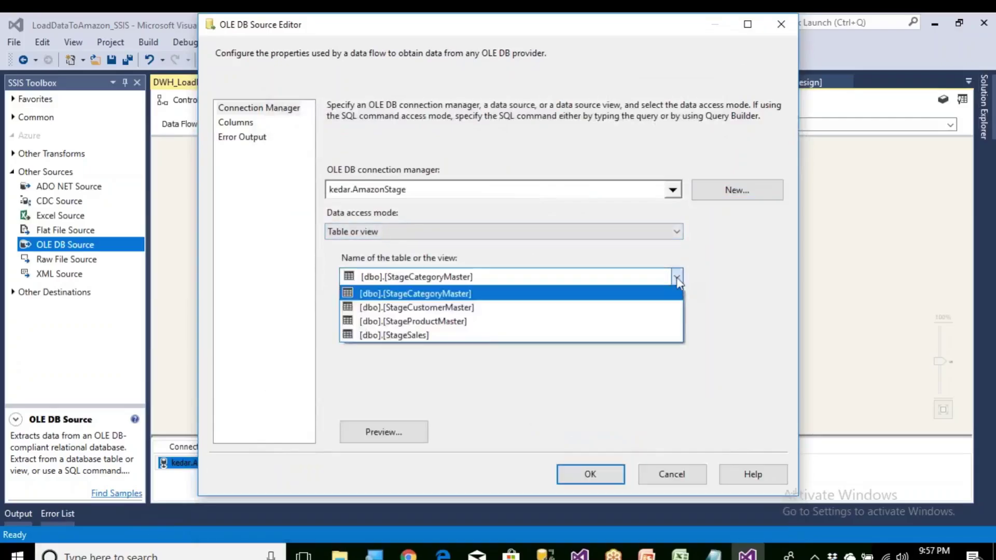
{"action": "left_click", "coordinate": [481, 322]}
{"action": "left_click", "coordinate": [400, 432]}
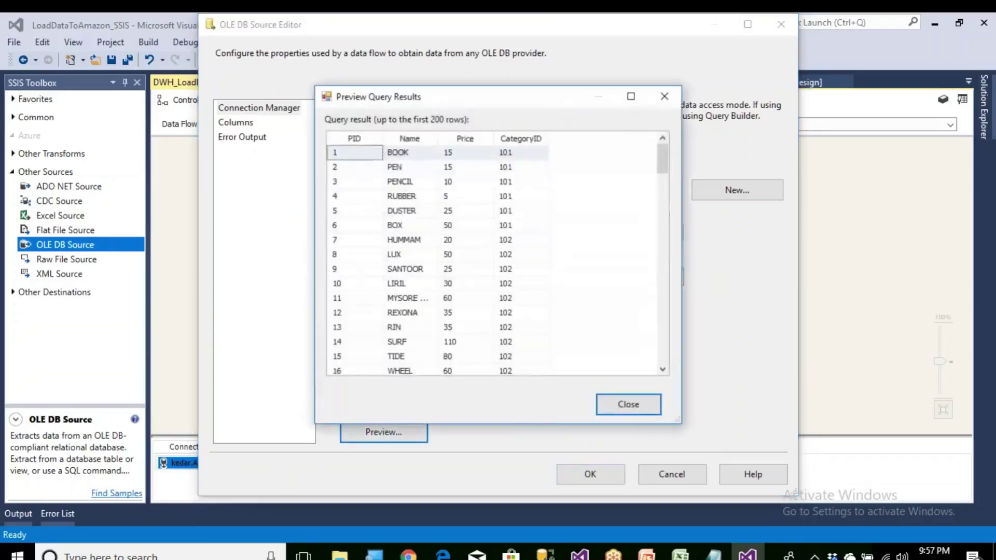
{"action": "left_click", "coordinate": [628, 404]}
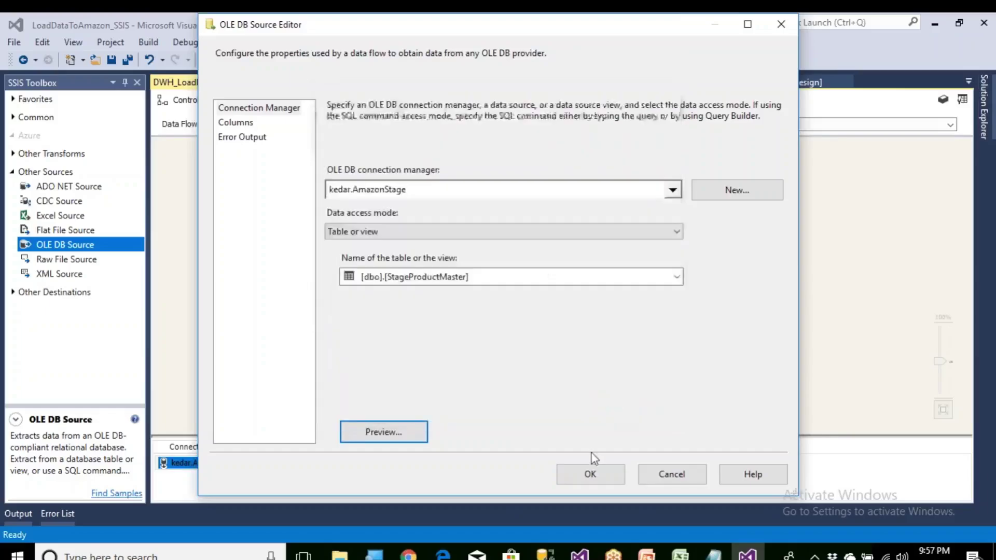
{"action": "left_click", "coordinate": [591, 474]}
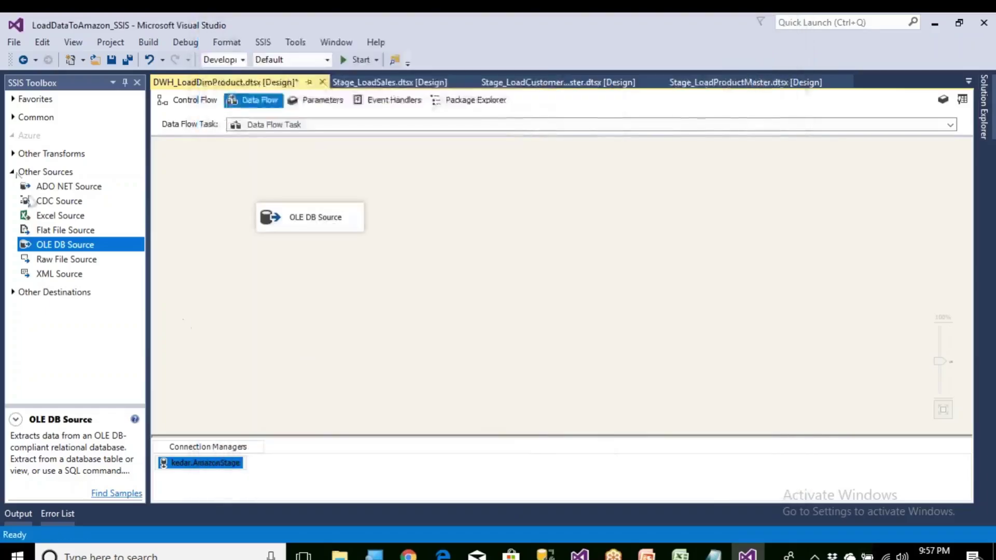
Step: Add an OLE DB Destination below the OLE DB Source and connect the source's data output to it
{"action": "left_click", "coordinate": [15, 172]}
{"action": "left_click", "coordinate": [13, 190]}
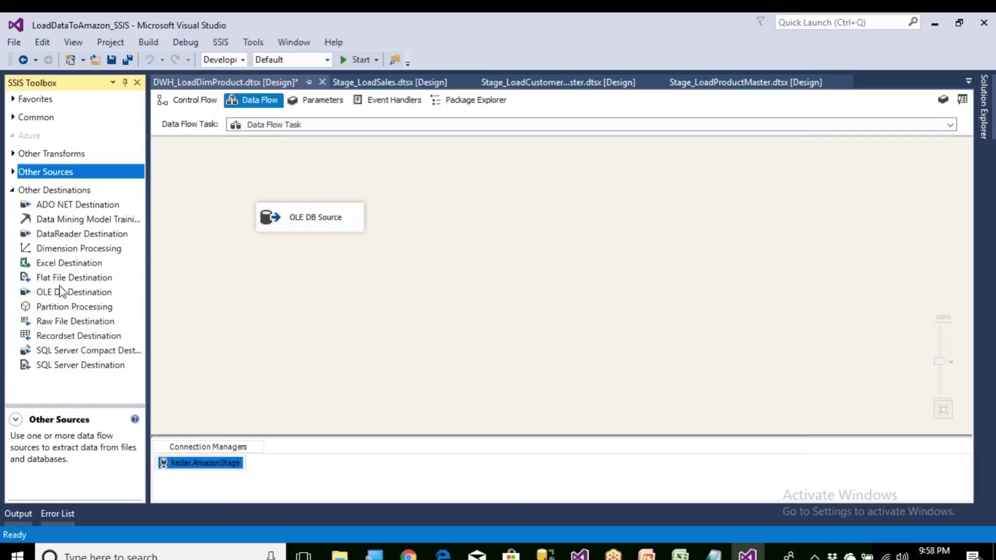
{"action": "left_click_drag", "start_coordinate": [73, 292], "coordinate": [306, 357]}
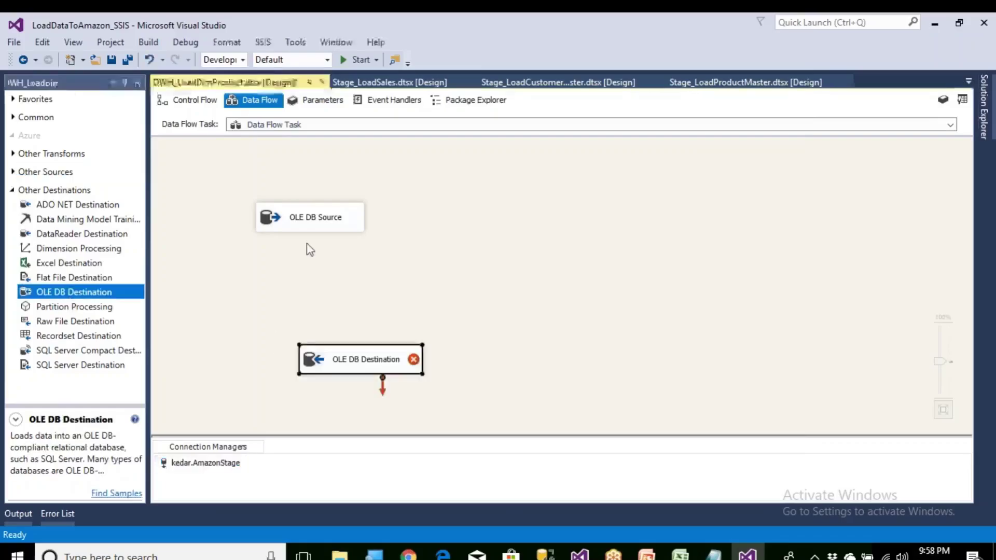
{"action": "left_click", "coordinate": [311, 226]}
{"action": "left_click_drag", "start_coordinate": [318, 248], "coordinate": [369, 372]}
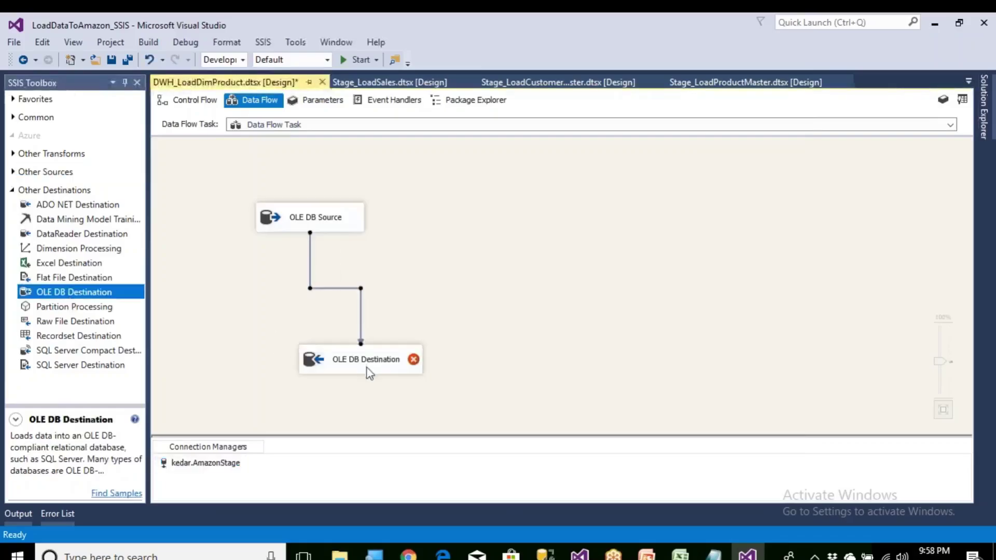
Step: Define a new data connection for the OLE DB Destination with server name kedar and database AmazonDW
{"action": "double_click", "coordinate": [369, 376]}
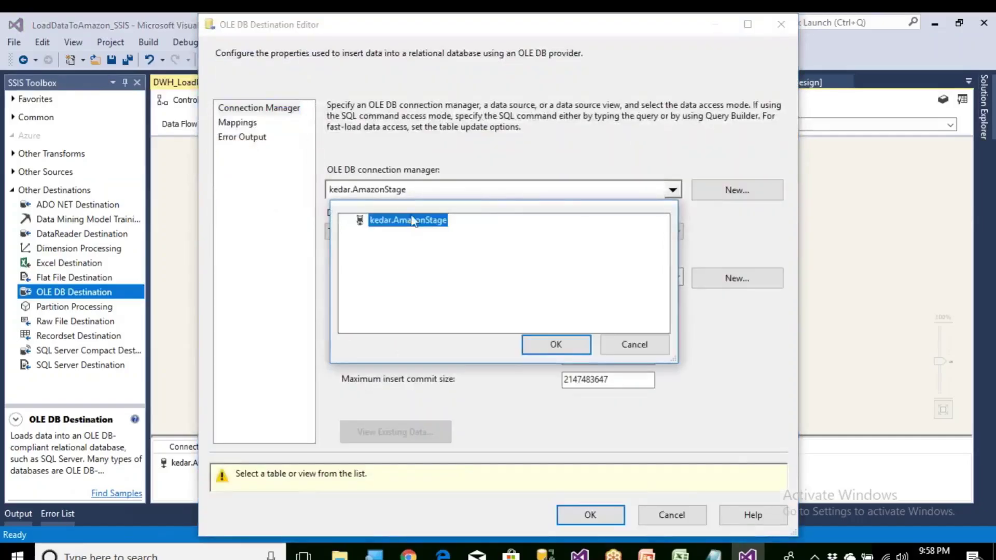
{"action": "left_click", "coordinate": [562, 345]}
{"action": "left_click", "coordinate": [736, 190]}
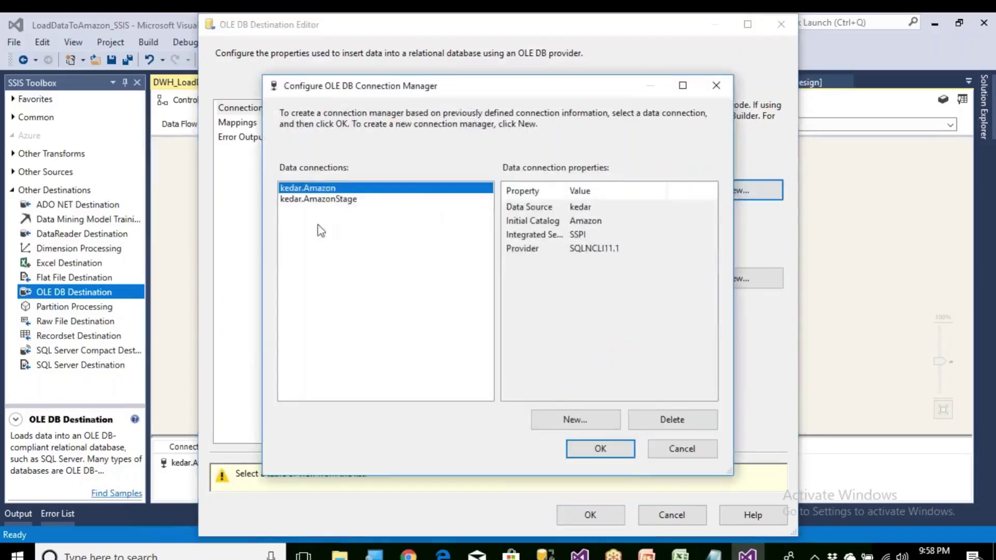
{"action": "left_click", "coordinate": [571, 418]}
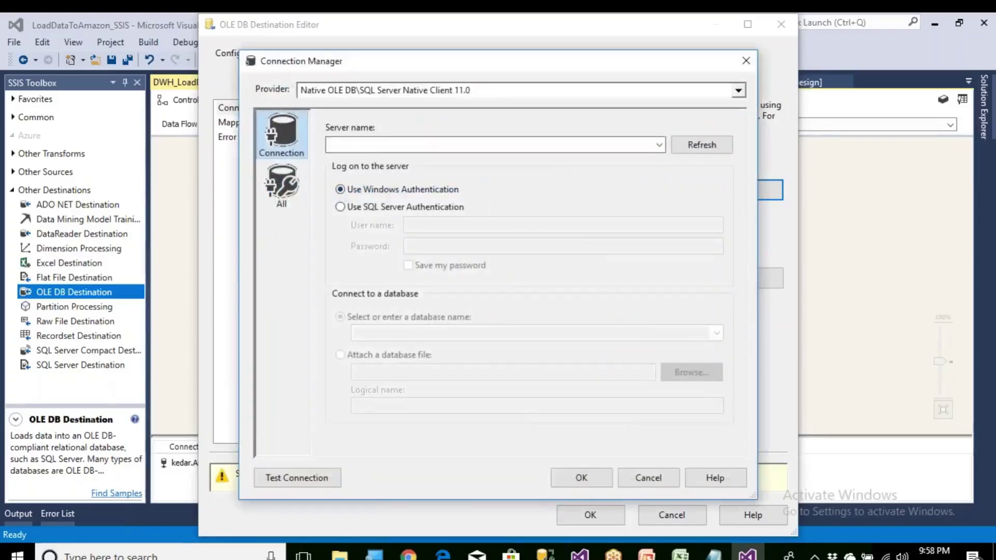
{"action": "type", "text": "kedar"}
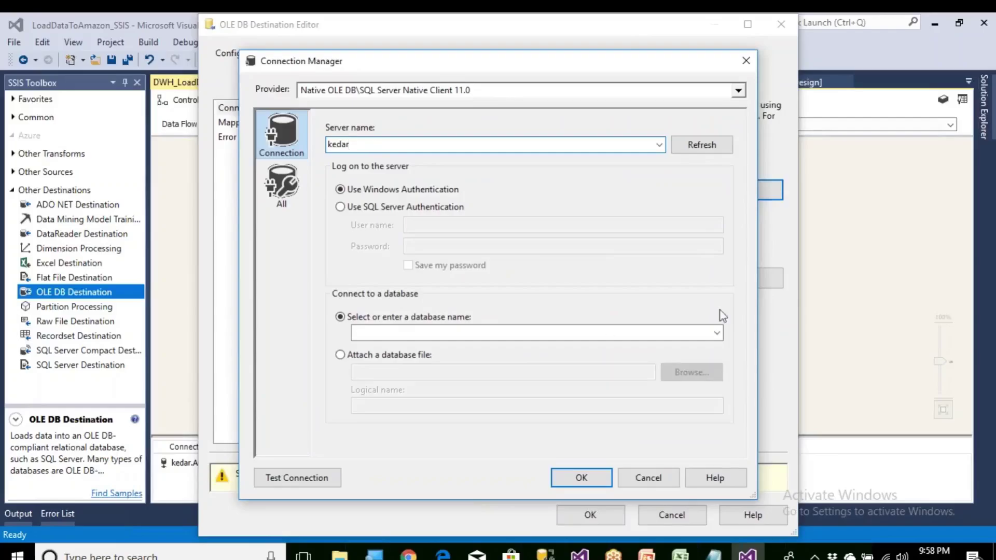
{"action": "left_click", "coordinate": [717, 333]}
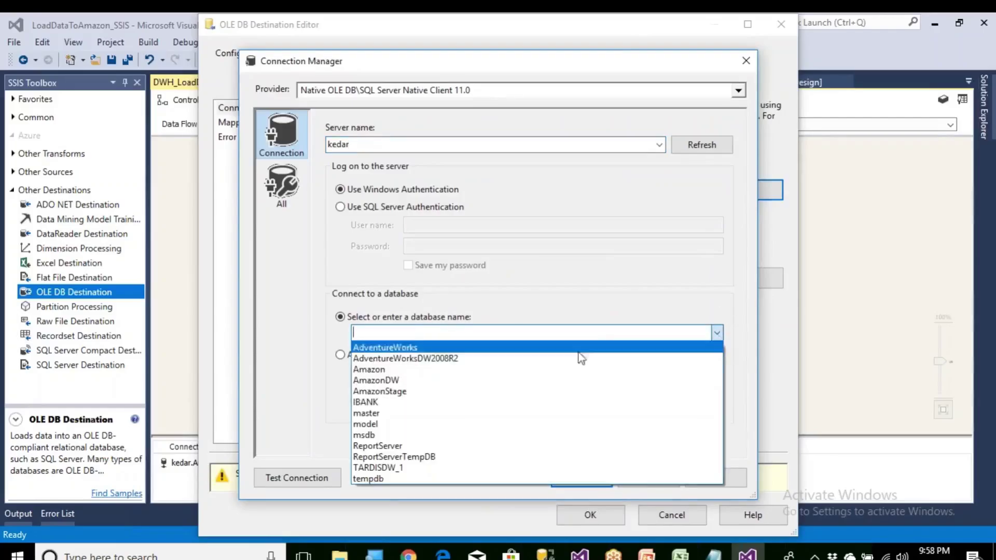
{"action": "left_click", "coordinate": [415, 382]}
Step: Test the AmazonDW connection and apply it as the OLE DB Destination's connection manager
{"action": "left_click", "coordinate": [316, 478]}
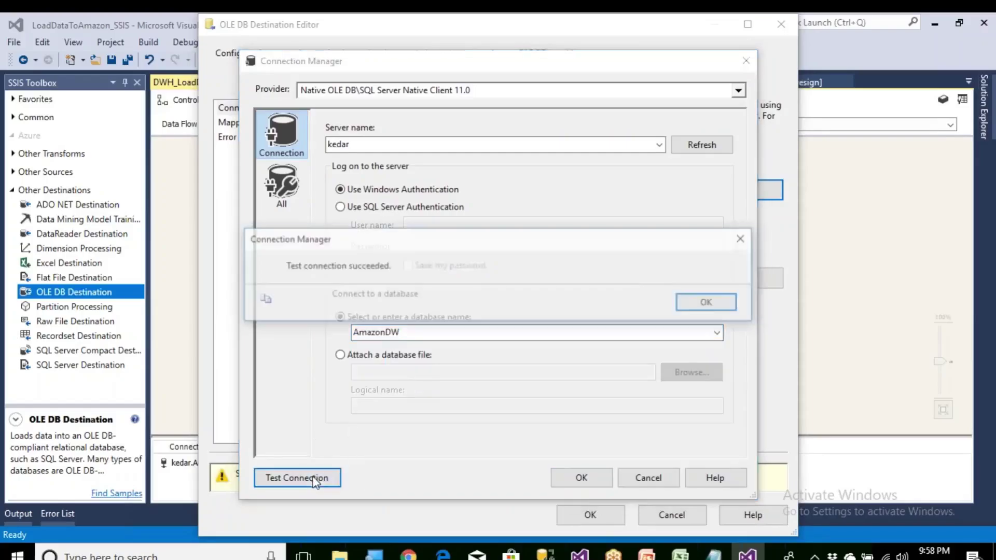
{"action": "left_click", "coordinate": [706, 302]}
{"action": "left_click", "coordinate": [592, 476]}
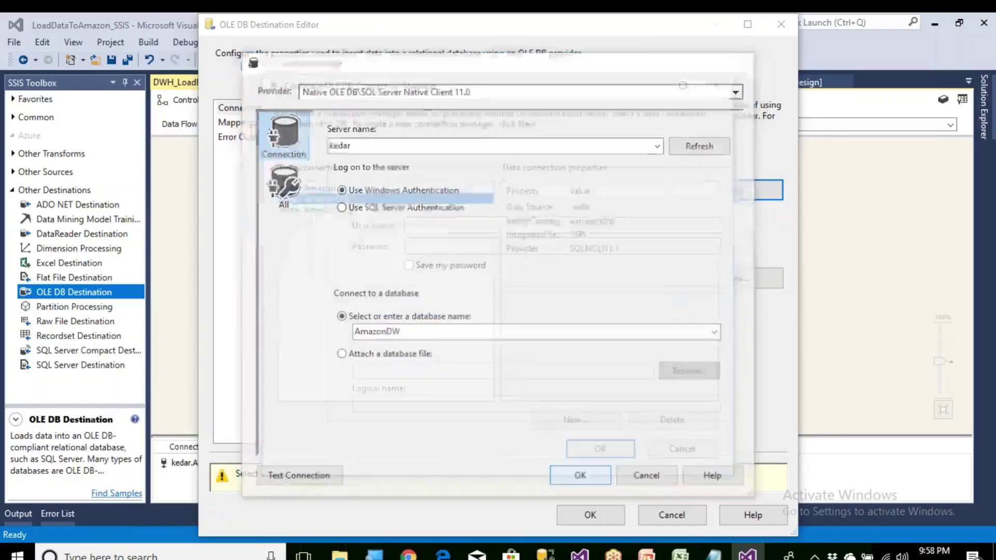
{"action": "left_click", "coordinate": [588, 448]}
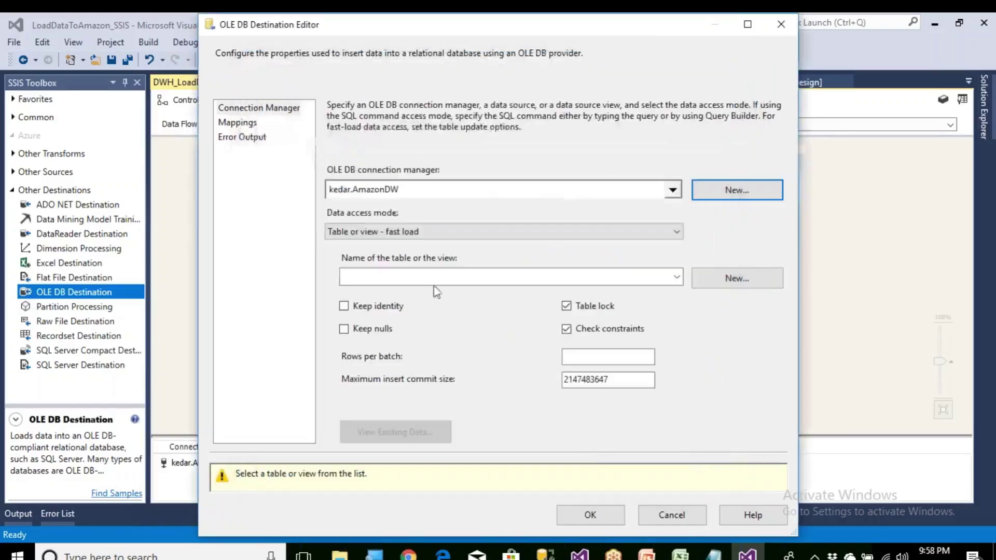
Step: Set the destination table to [dbo].[DimProduct] and map the PID input column to ProductKey
{"action": "left_click", "coordinate": [677, 277]}
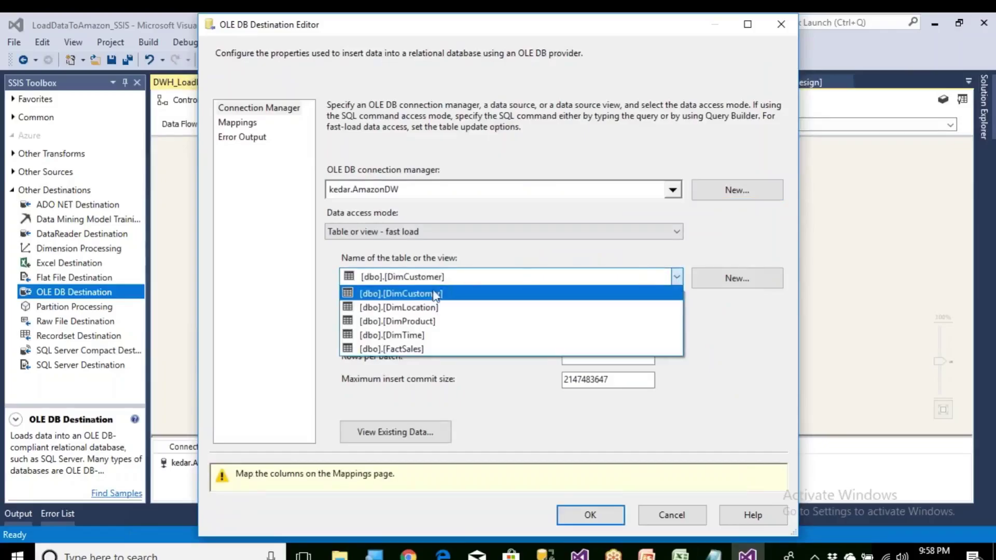
{"action": "left_click", "coordinate": [435, 321]}
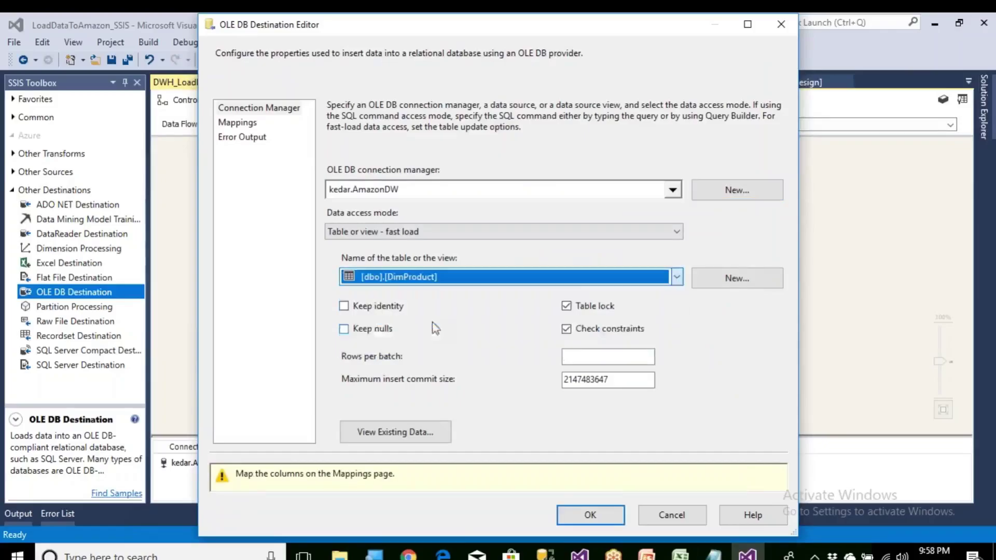
{"action": "left_click", "coordinate": [250, 126]}
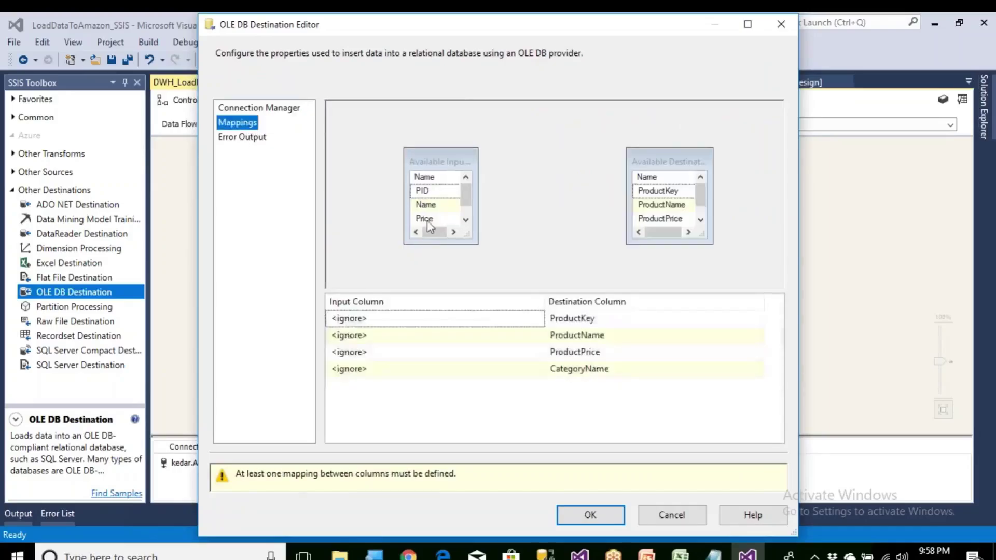
{"action": "left_click", "coordinate": [421, 325]}
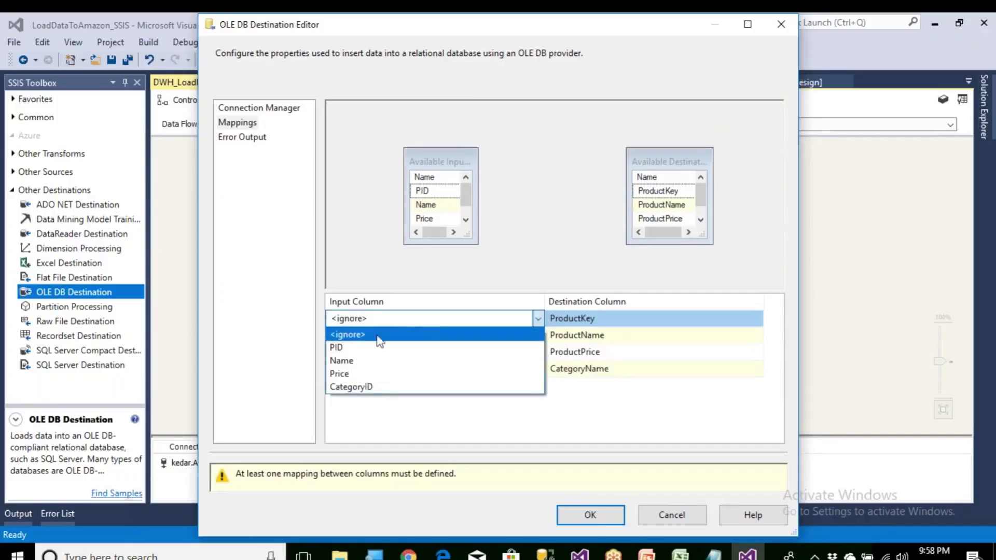
{"action": "left_click", "coordinate": [368, 346]}
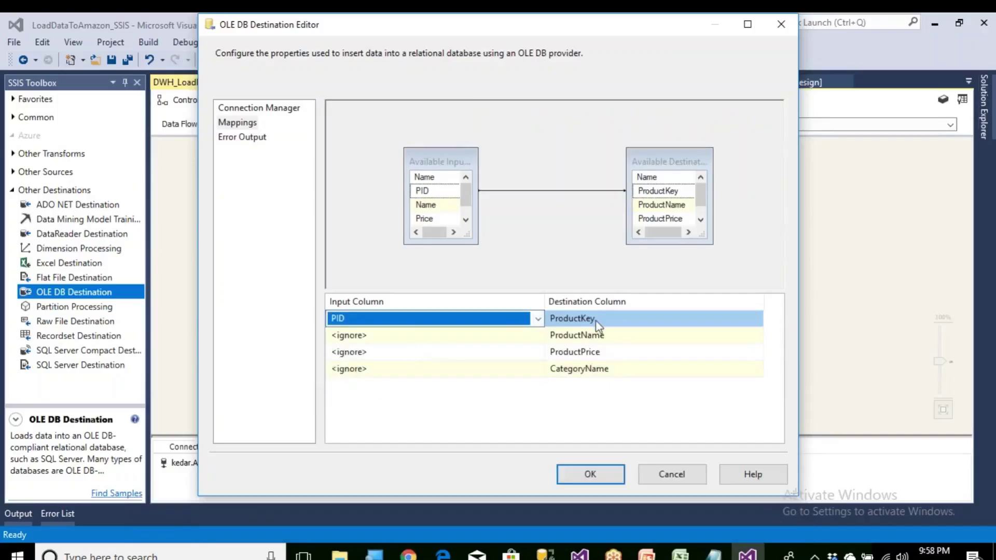
Step: Map the Name input column to ProductName and the Price input column to ProductPrice
{"action": "left_click", "coordinate": [426, 338]}
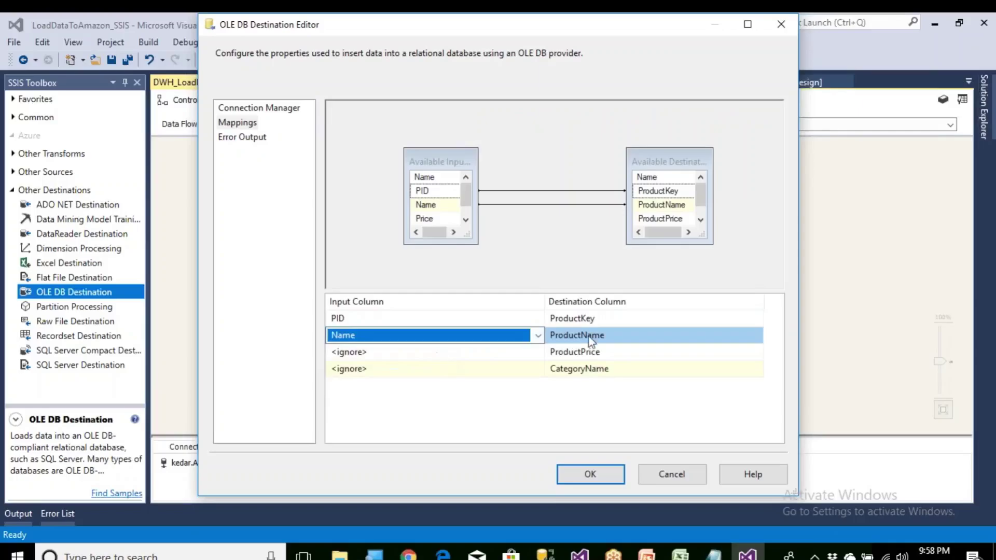
{"action": "left_click", "coordinate": [436, 355]}
{"action": "left_click", "coordinate": [436, 355]}
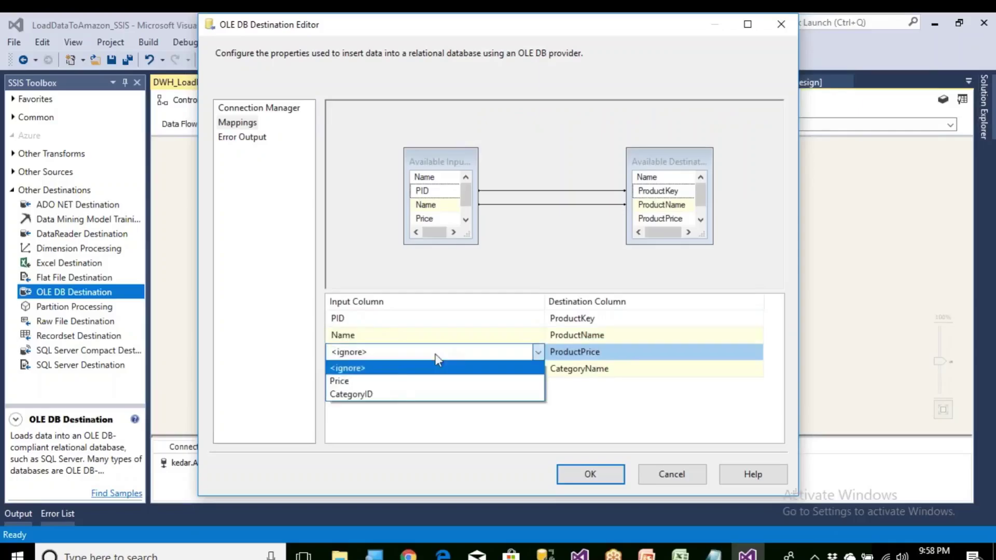
{"action": "left_click", "coordinate": [396, 381]}
{"action": "left_click", "coordinate": [590, 352]}
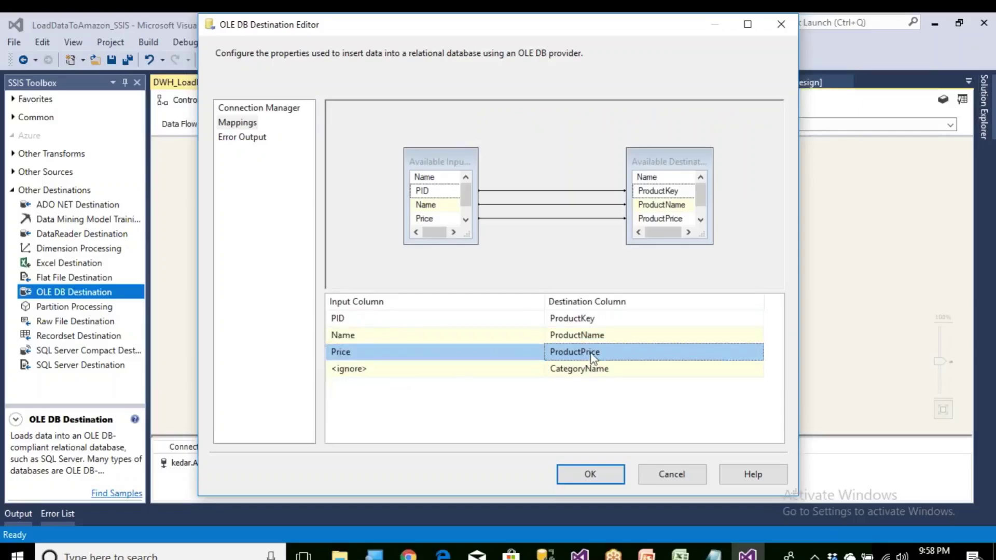
Step: Check the input column options for CategoryName and enlarge the input and destination column boxes to compare all their columns
{"action": "left_click", "coordinate": [435, 379]}
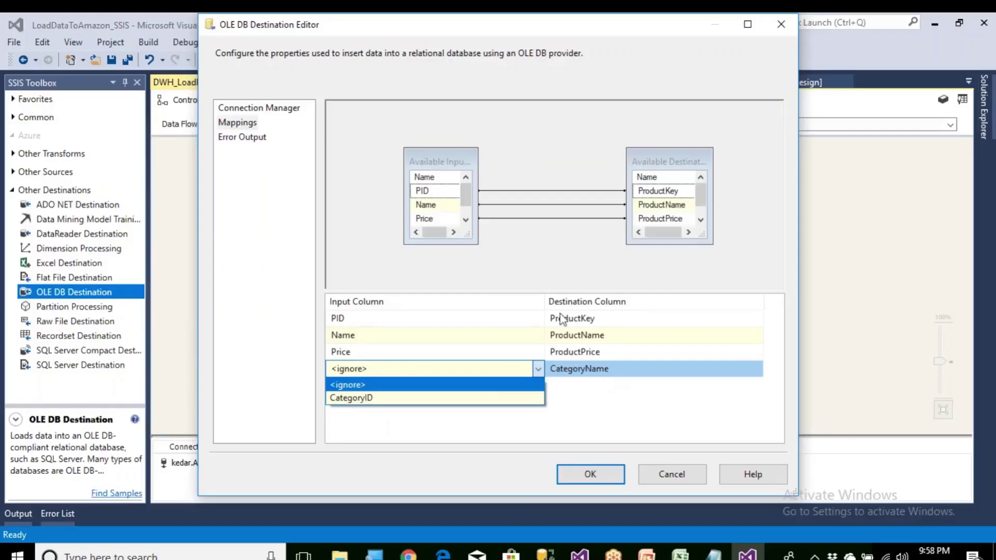
{"action": "left_click", "coordinate": [472, 239]}
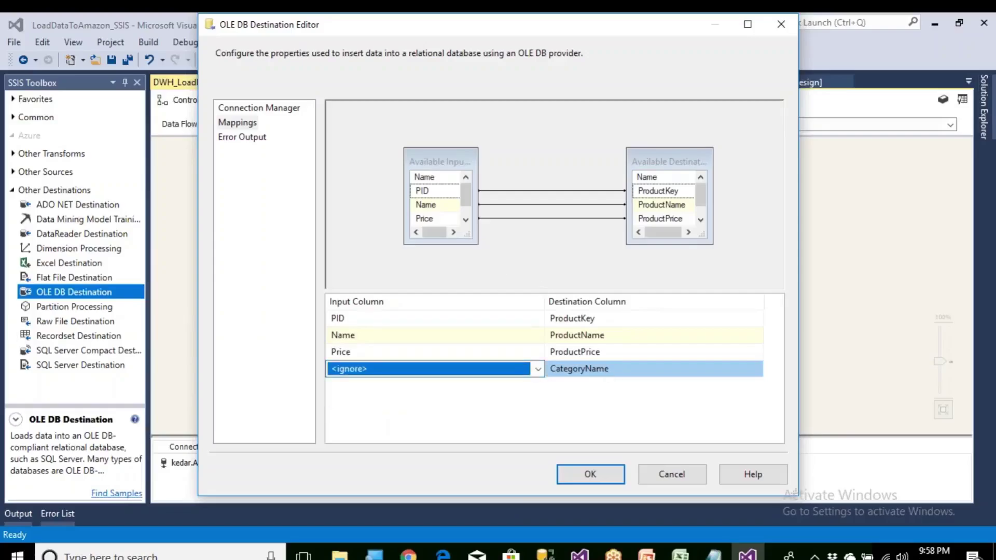
{"action": "left_click_drag", "start_coordinate": [467, 234], "coordinate": [487, 273]}
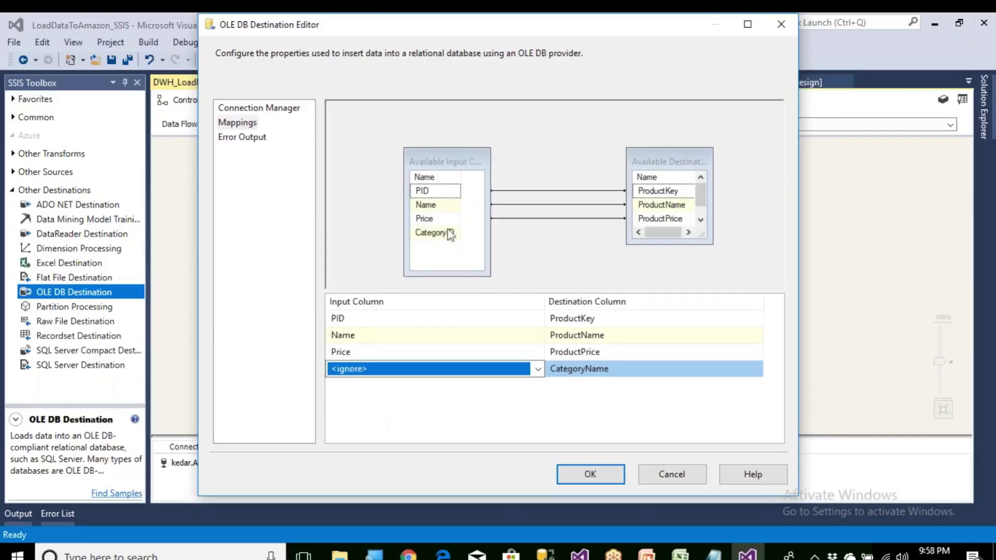
{"action": "left_click_drag", "start_coordinate": [699, 240], "coordinate": [728, 283]}
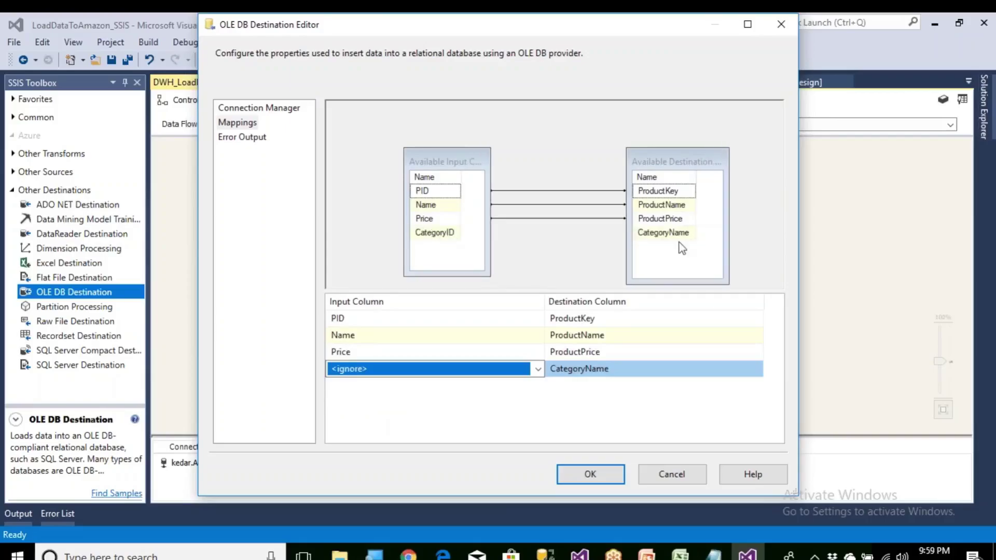
{"action": "mouse_move", "coordinate": [643, 240]}
{"action": "left_click", "coordinate": [368, 368]}
{"action": "left_click", "coordinate": [369, 370]}
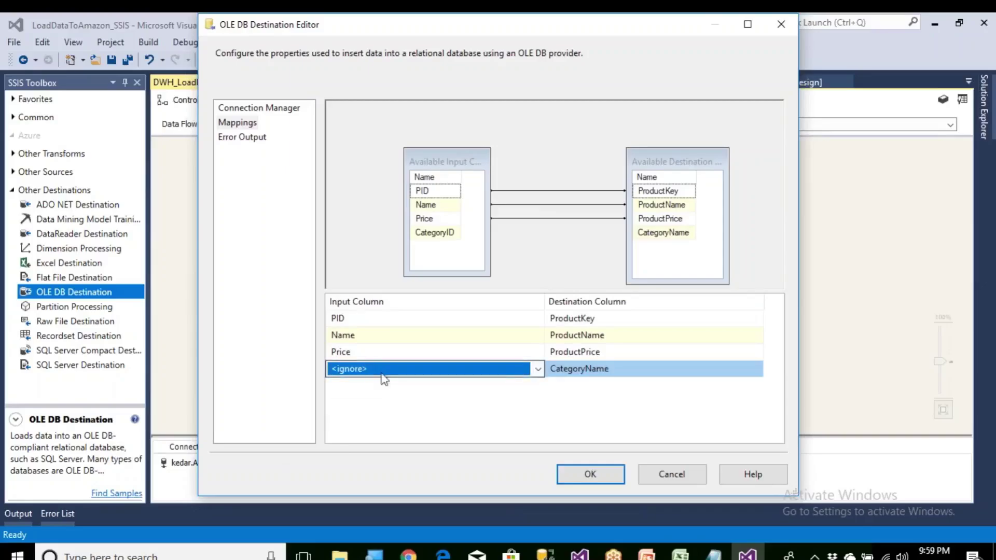
Step: Switch to the ETL Mapping Doc workbook, read the ETL business rule for CategoryName, and return to Visual Studio
{"action": "left_click", "coordinate": [680, 554]}
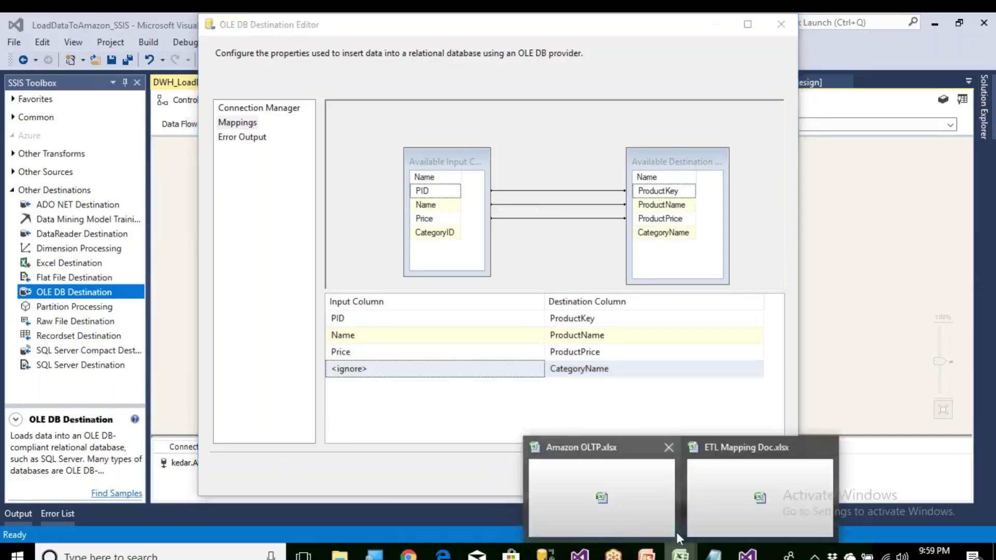
{"action": "left_click", "coordinate": [704, 510]}
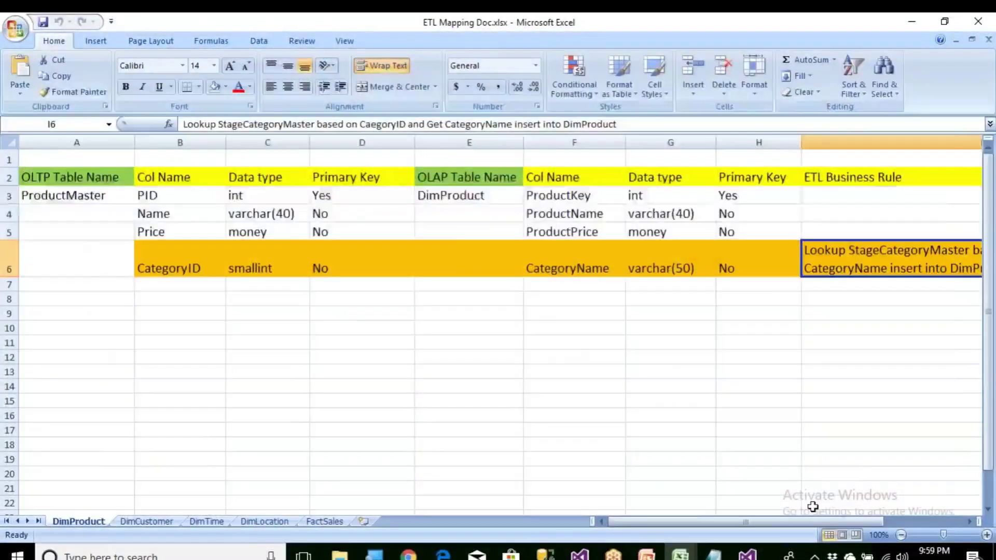
{"action": "left_click_drag", "start_coordinate": [812, 522], "coordinate": [892, 522]}
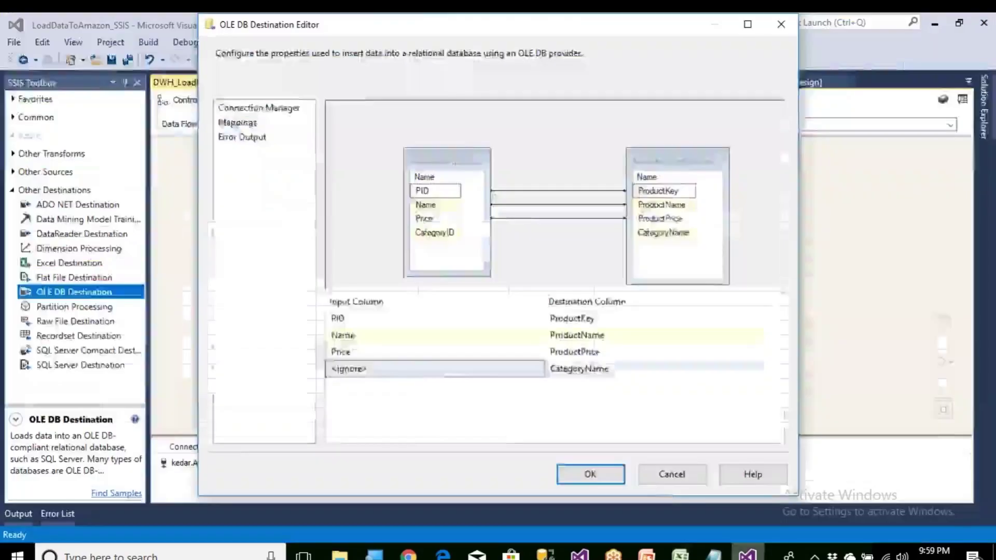
{"action": "left_click", "coordinate": [747, 554]}
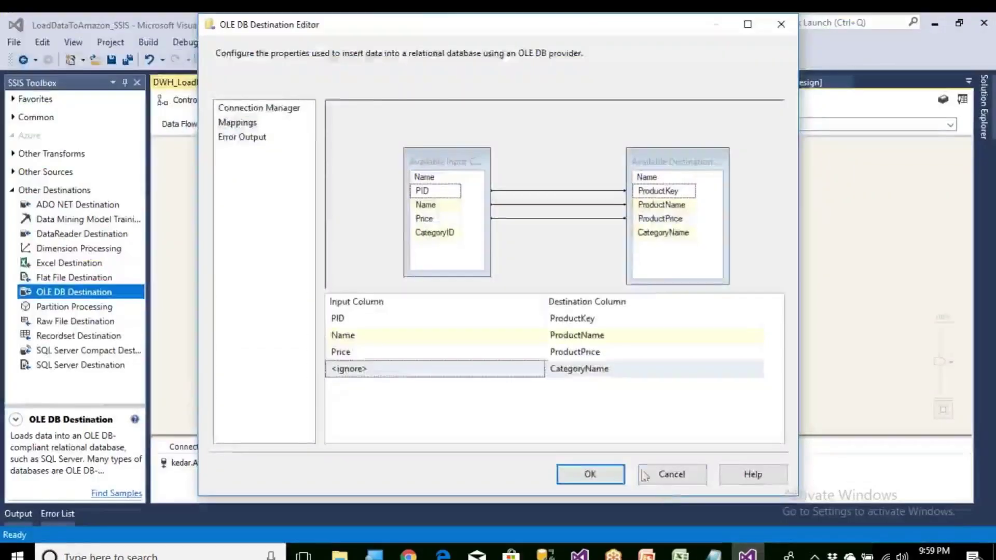
Step: Cancel the OLE DB Destination editor and delete the path connecting the OLE DB Source to the OLE DB Destination
{"action": "left_click", "coordinate": [667, 476]}
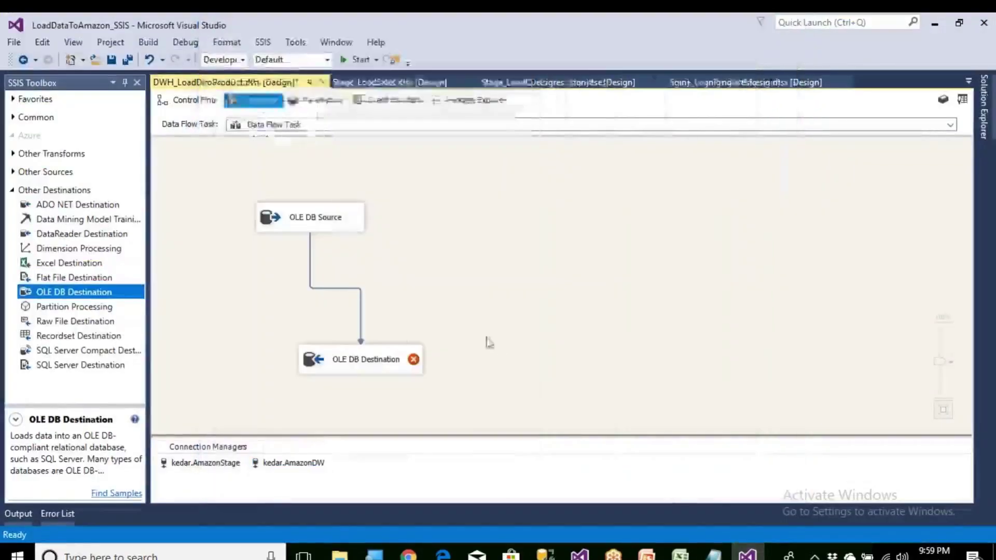
{"action": "left_click", "coordinate": [361, 334]}
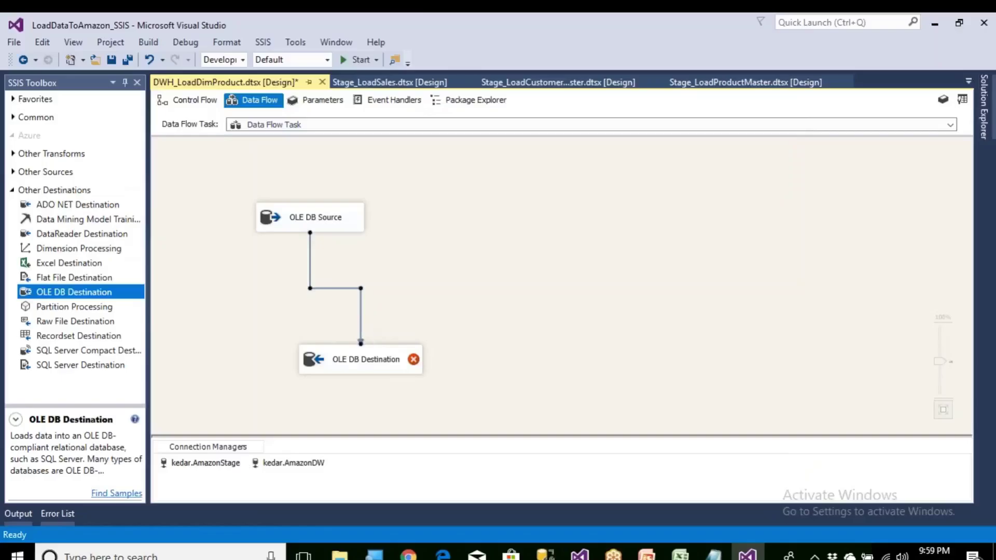
{"action": "key", "text": "Delete"}
Step: Add a Lookup transformation between the OLE DB Source and the destination, and connect the source's data output to it
{"action": "left_click", "coordinate": [12, 190]}
{"action": "left_click", "coordinate": [13, 118]}
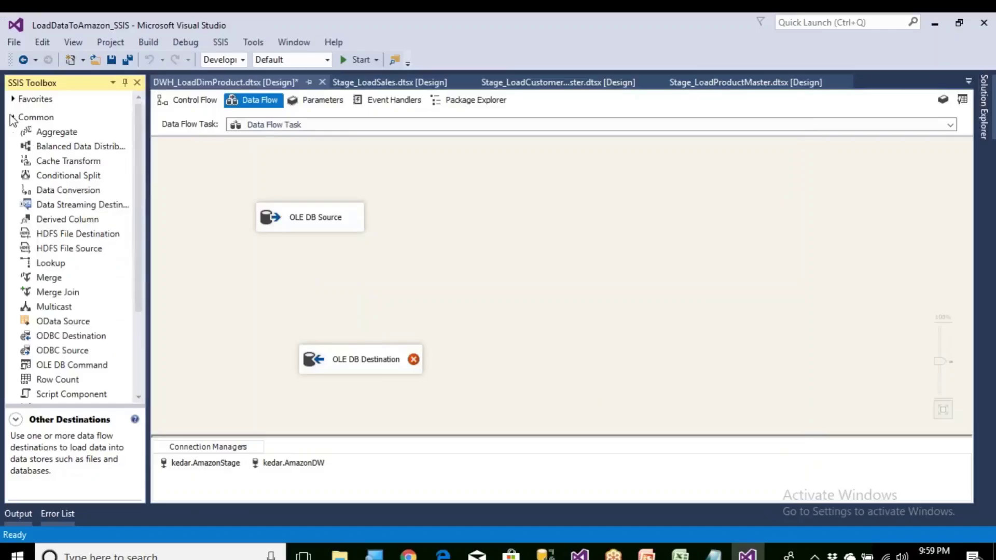
{"action": "left_click", "coordinate": [52, 263]}
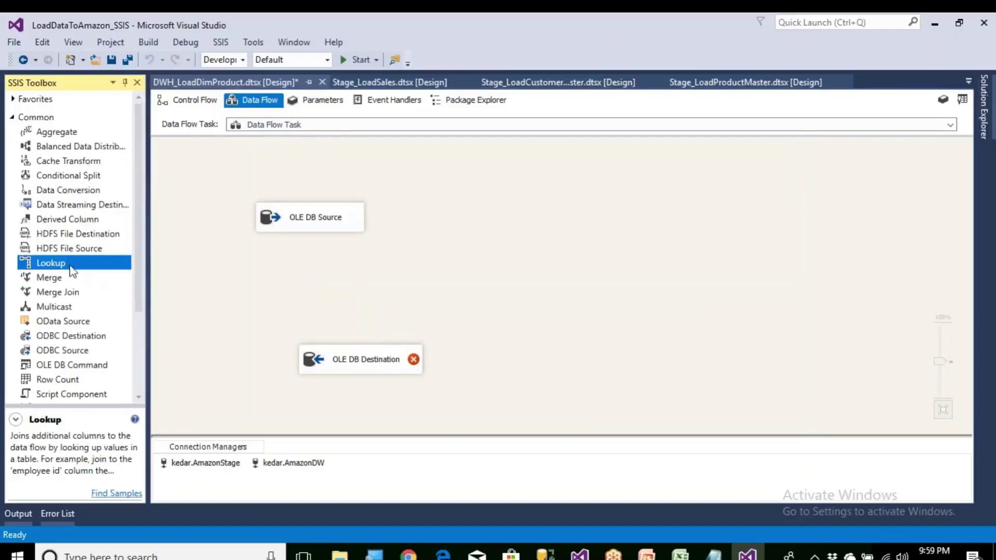
{"action": "left_click_drag", "start_coordinate": [71, 267], "coordinate": [394, 275]}
{"action": "left_click", "coordinate": [337, 226]}
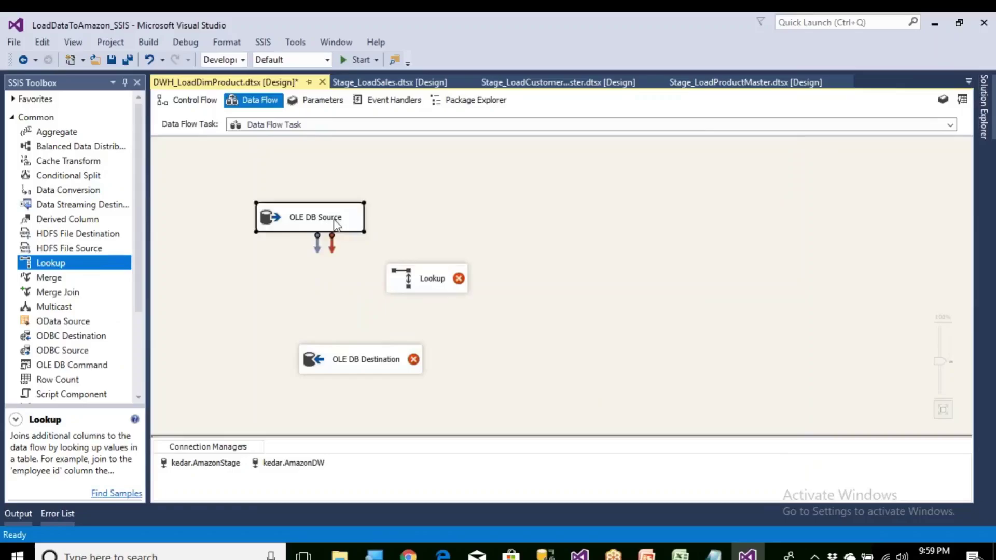
{"action": "left_click_drag", "start_coordinate": [317, 242], "coordinate": [566, 280]}
Step: Rename the Lookup transformation as "Lookup on StageCategoryMaster"
{"action": "left_click", "coordinate": [431, 280]}
{"action": "left_click", "coordinate": [471, 278]}
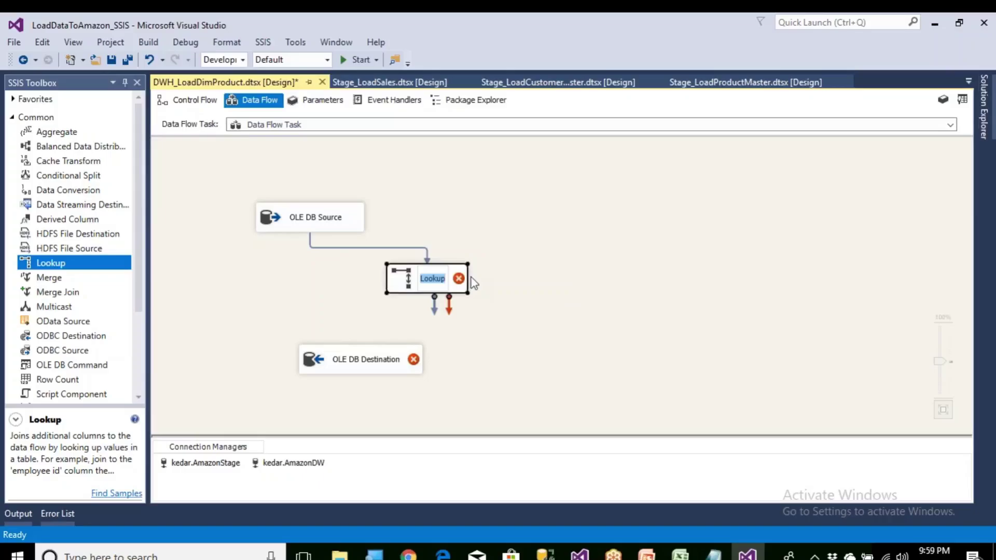
{"action": "key", "text": "End"}
{"action": "type", "text": "o"}
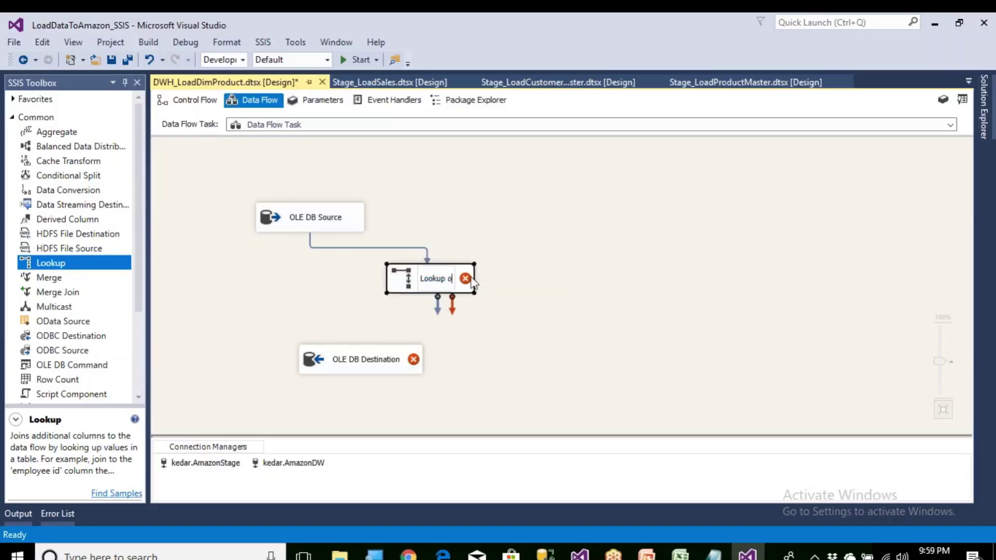
{"action": "type", "text": "n Stage C"}
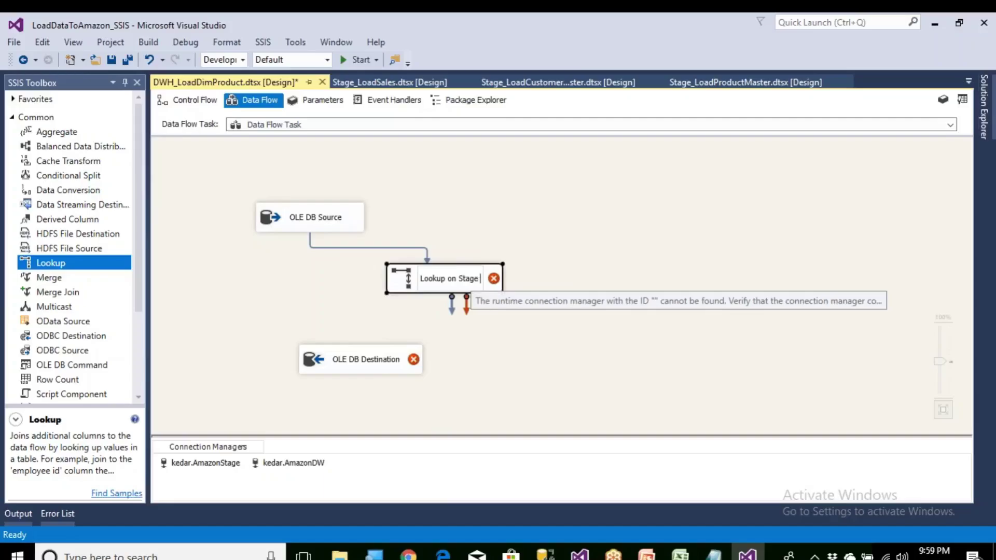
{"action": "key", "text": "BackSpace"}
{"action": "key", "text": "BackSpace"}
{"action": "key", "text": "BackSpace"}
{"action": "type", "text": "Cta"}
{"action": "key", "text": "BackSpace"}
{"action": "key", "text": "BackSpace"}
{"action": "type", "text": "ate"}
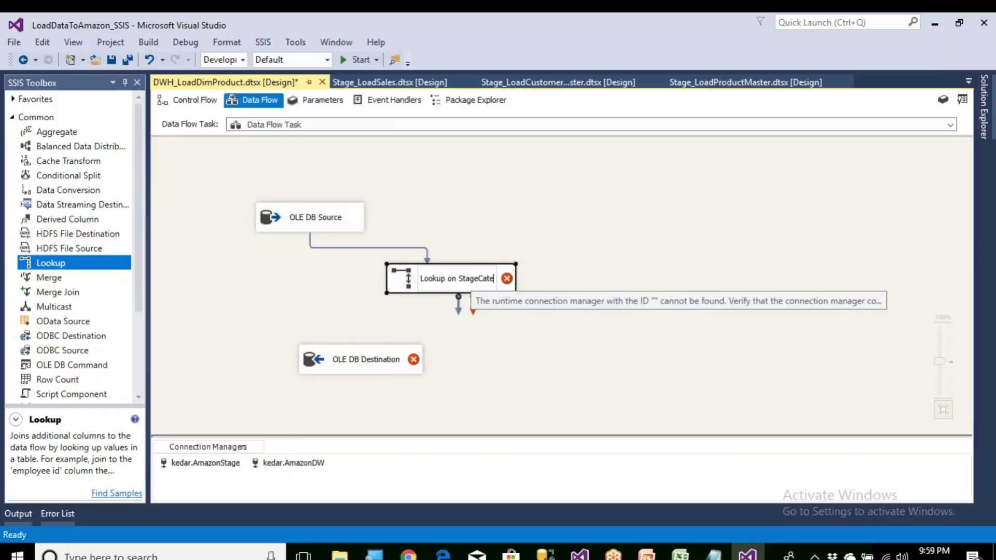
{"action": "type", "text": "goryMA"}
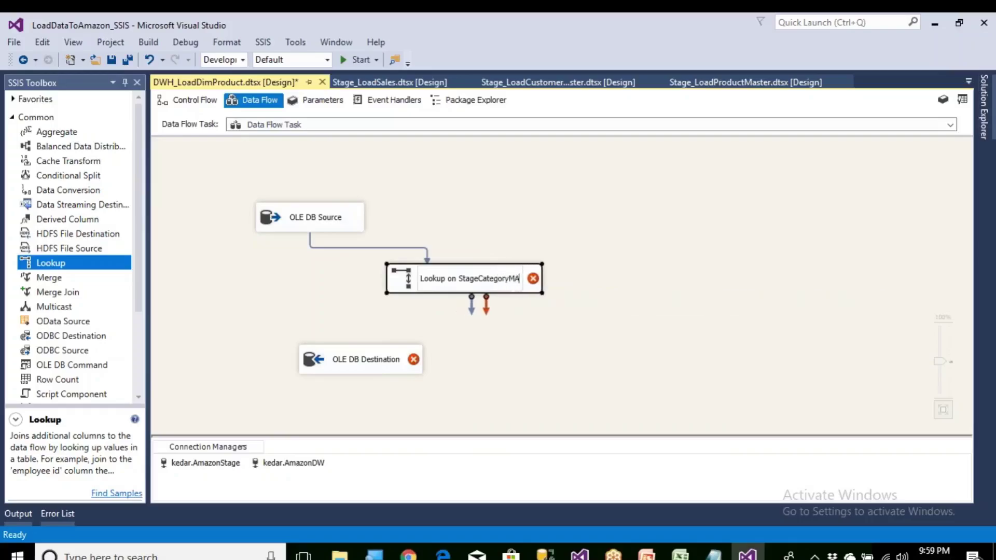
{"action": "key", "text": "BackSpace"}
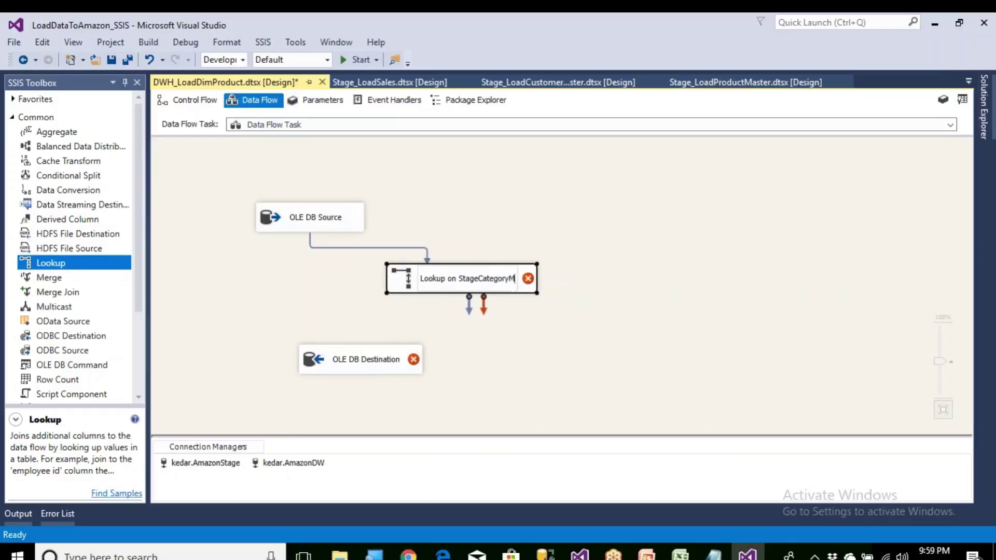
{"action": "type", "text": "A"}
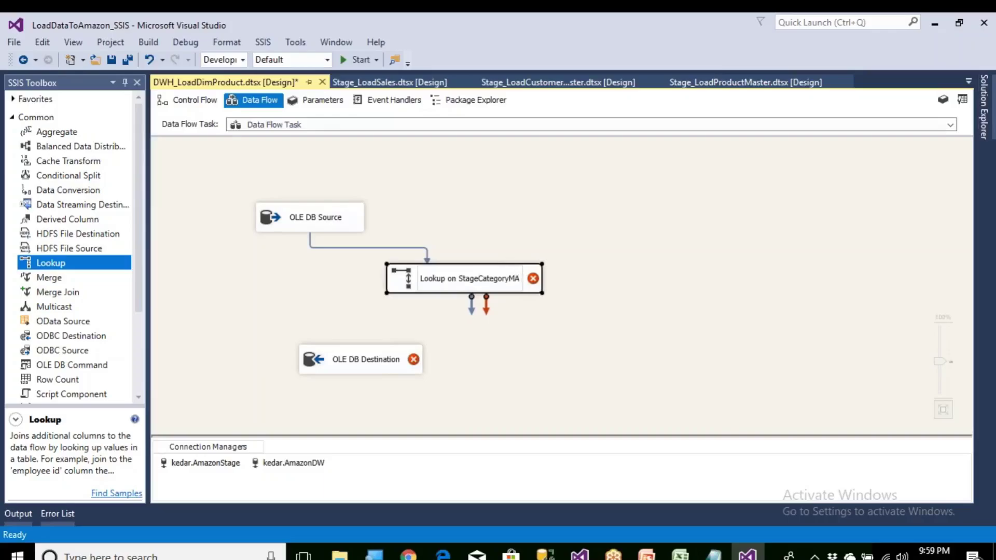
{"action": "key", "text": "BackSpace"}
{"action": "type", "text": "aster"}
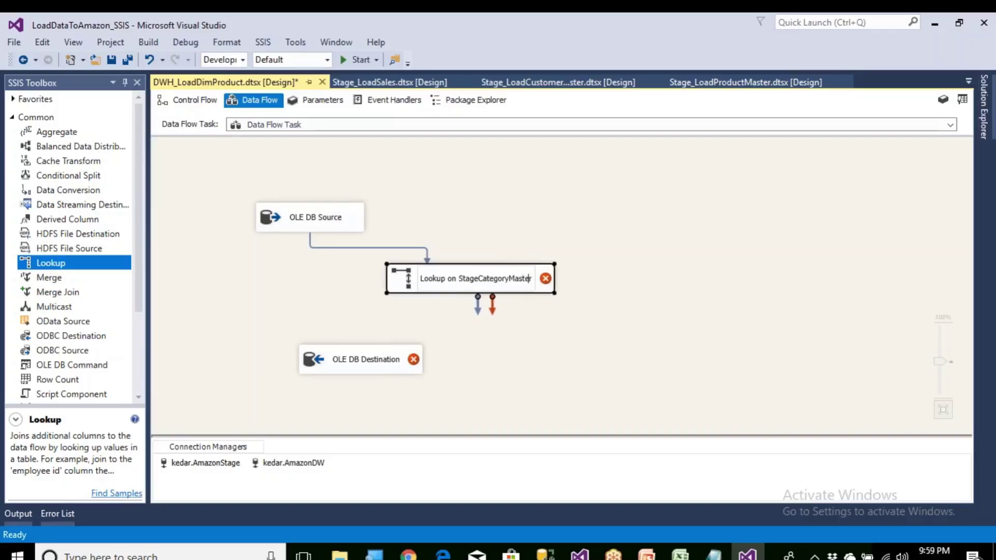
{"action": "key", "text": "Return"}
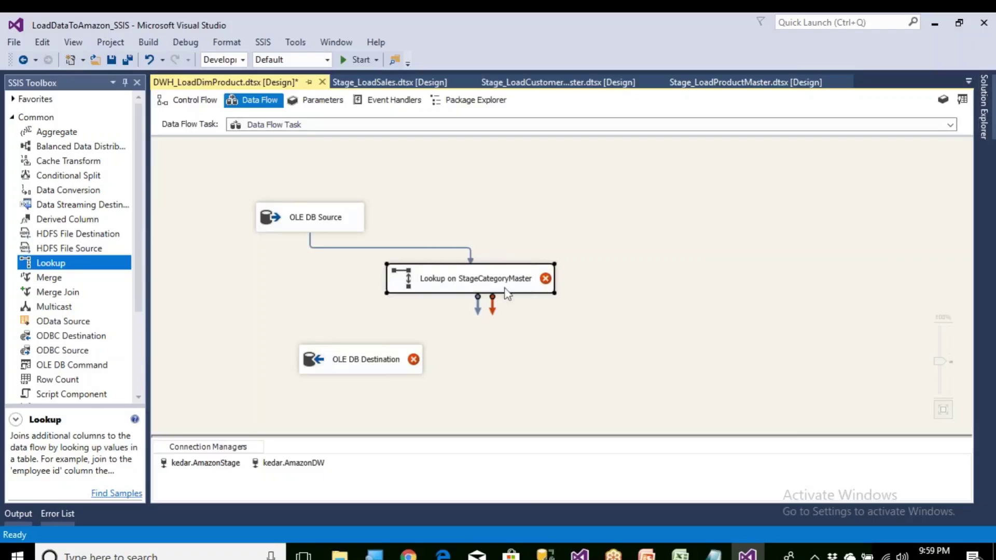
Step: Configure the Lookup to handle rows with no matching entries by redirecting them to the no match output
{"action": "double_click", "coordinate": [508, 286]}
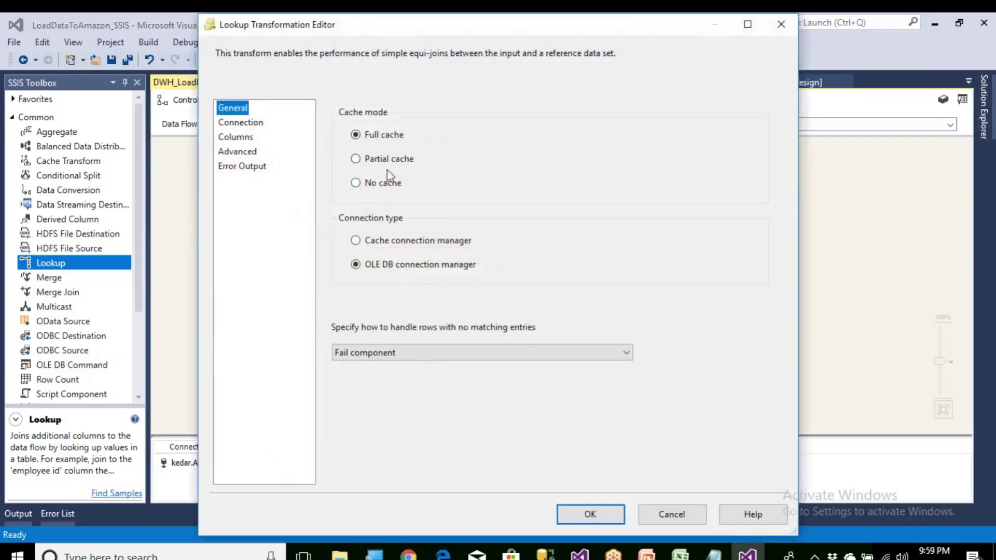
{"action": "left_click", "coordinate": [418, 353]}
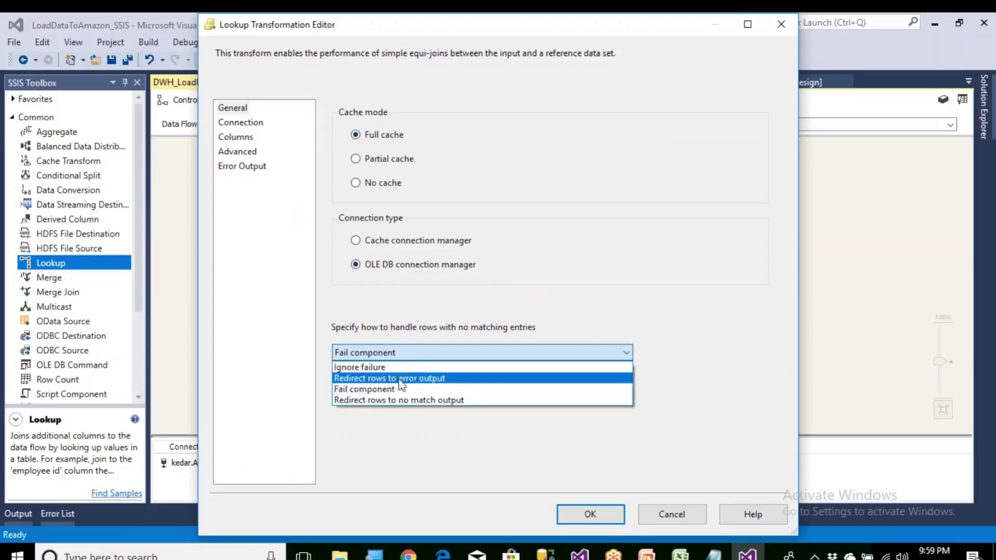
{"action": "left_click", "coordinate": [397, 401]}
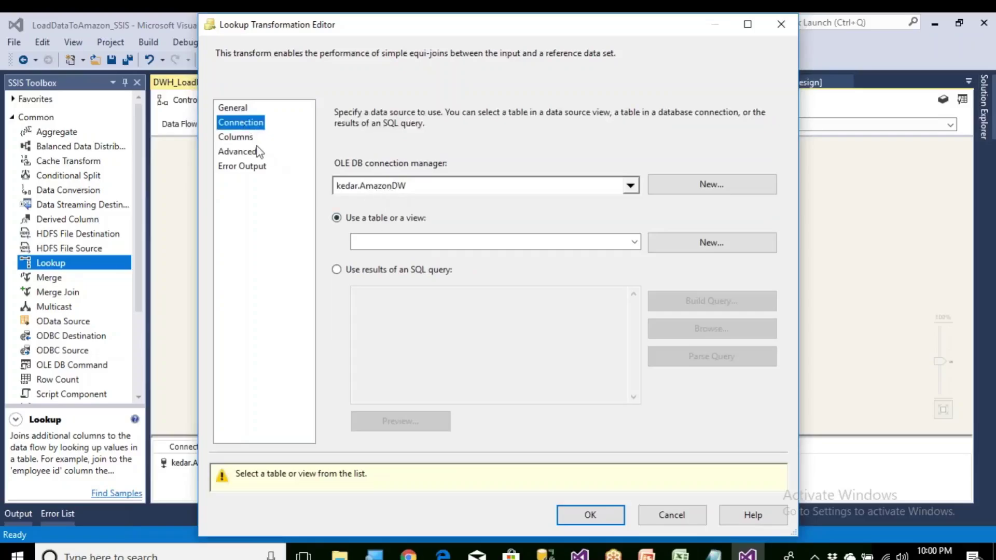
Step: Set the Lookup's connection manager to AmazonStage and its reference table to [dbo].[StageCategoryMaster]
{"action": "left_click", "coordinate": [630, 185]}
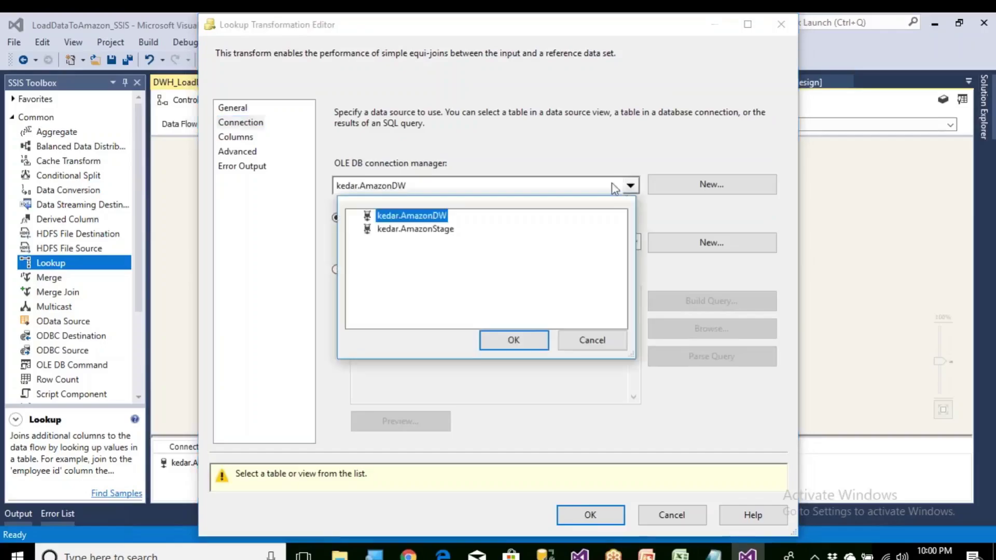
{"action": "left_click", "coordinate": [440, 231]}
{"action": "left_click", "coordinate": [530, 340]}
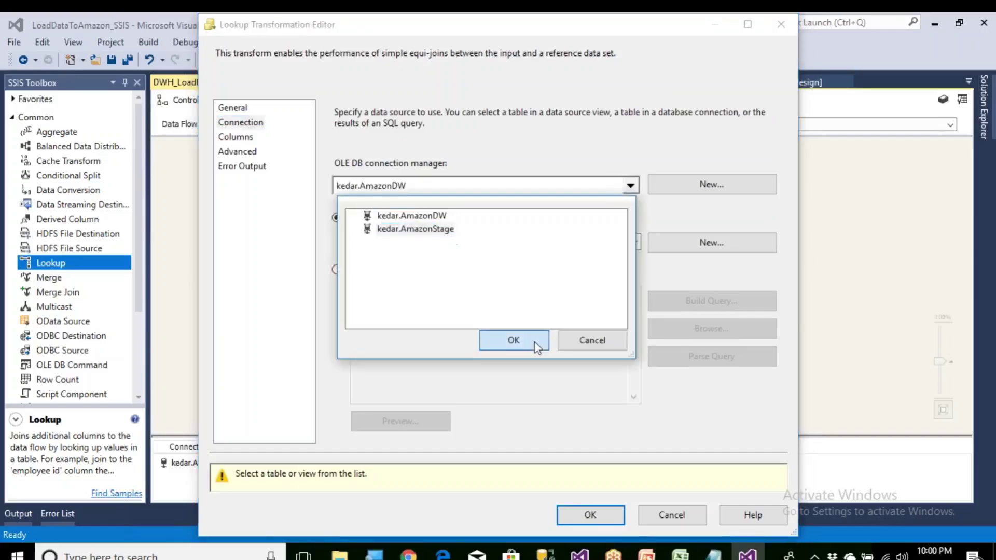
{"action": "left_click", "coordinate": [633, 242]}
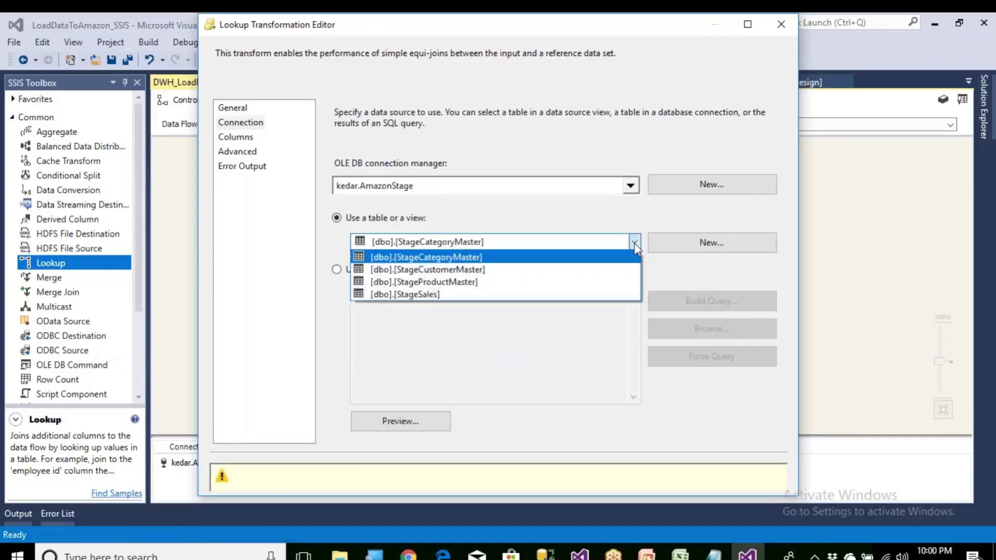
{"action": "left_click", "coordinate": [469, 257]}
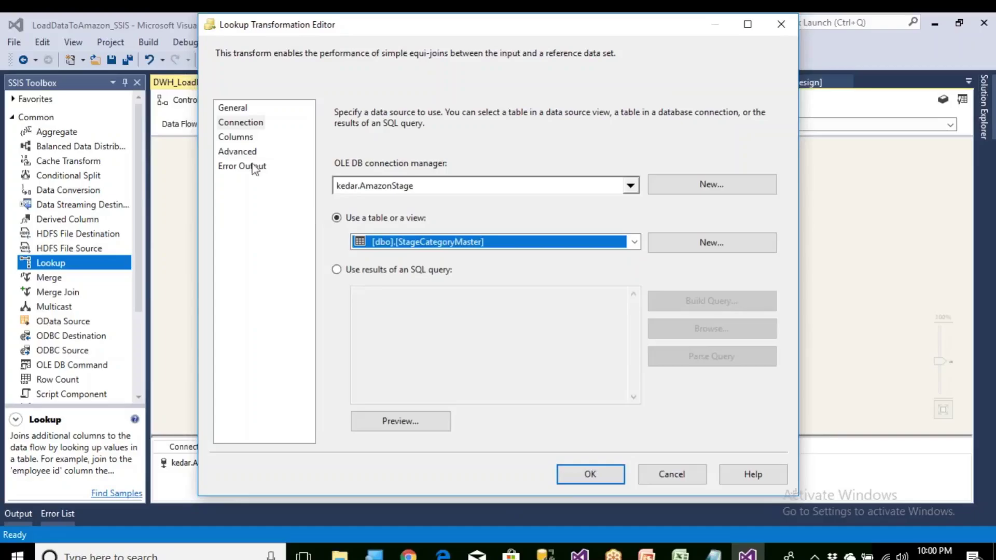
Step: Join the input CategoryID to the lookup CategoryID, return CategoryName as a new column, and apply the Lookup settings
{"action": "left_click", "coordinate": [240, 138]}
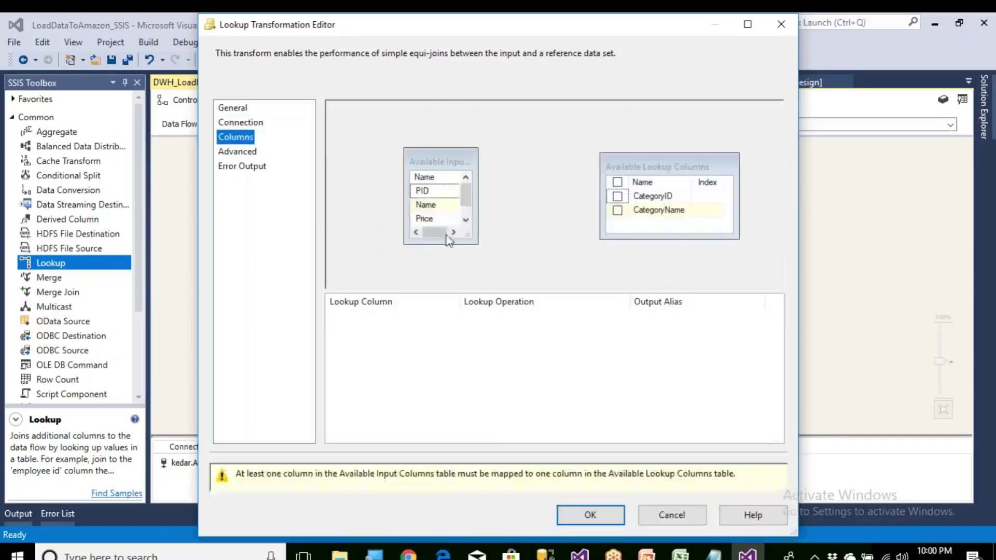
{"action": "left_click_drag", "start_coordinate": [468, 235], "coordinate": [492, 279]}
{"action": "left_click", "coordinate": [449, 232]}
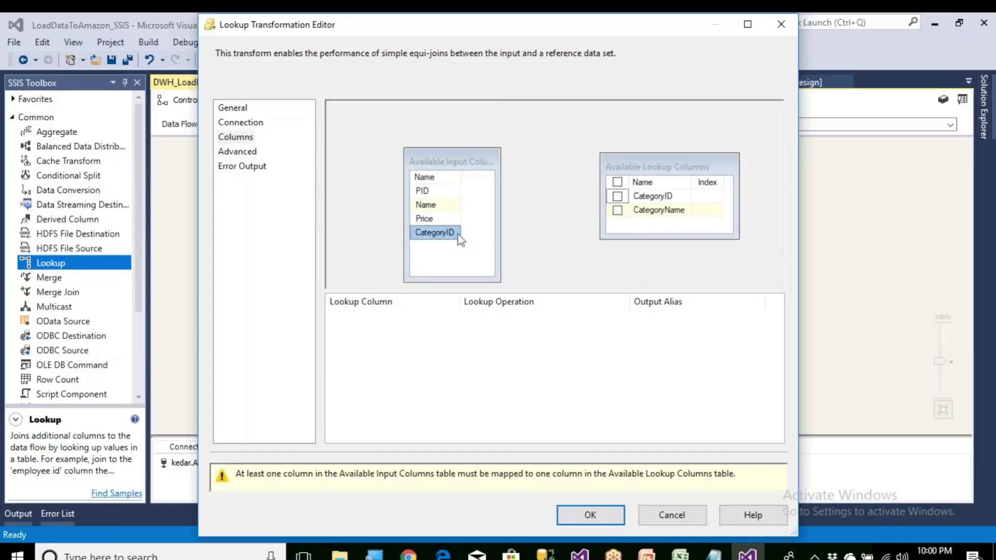
{"action": "left_click_drag", "start_coordinate": [459, 239], "coordinate": [657, 197]}
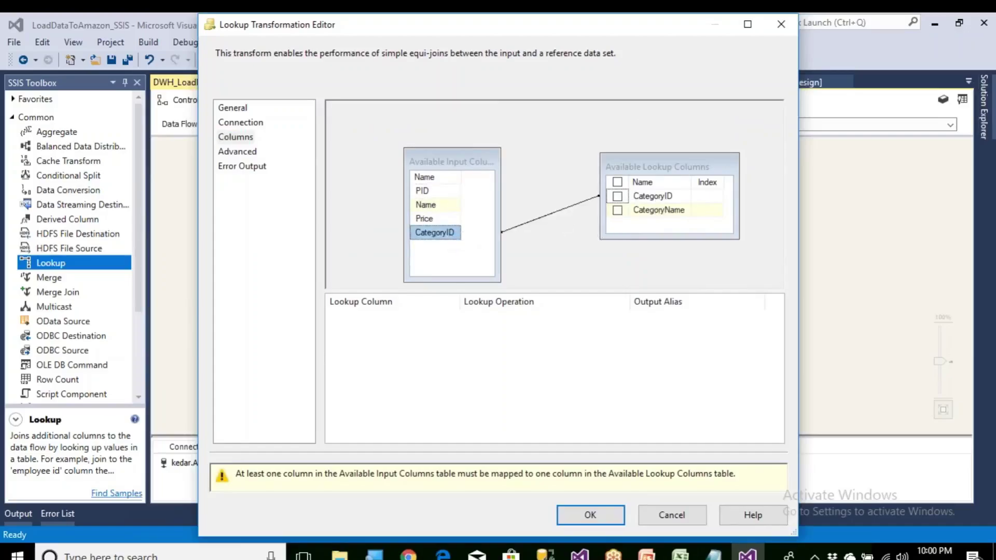
{"action": "left_click", "coordinate": [619, 211]}
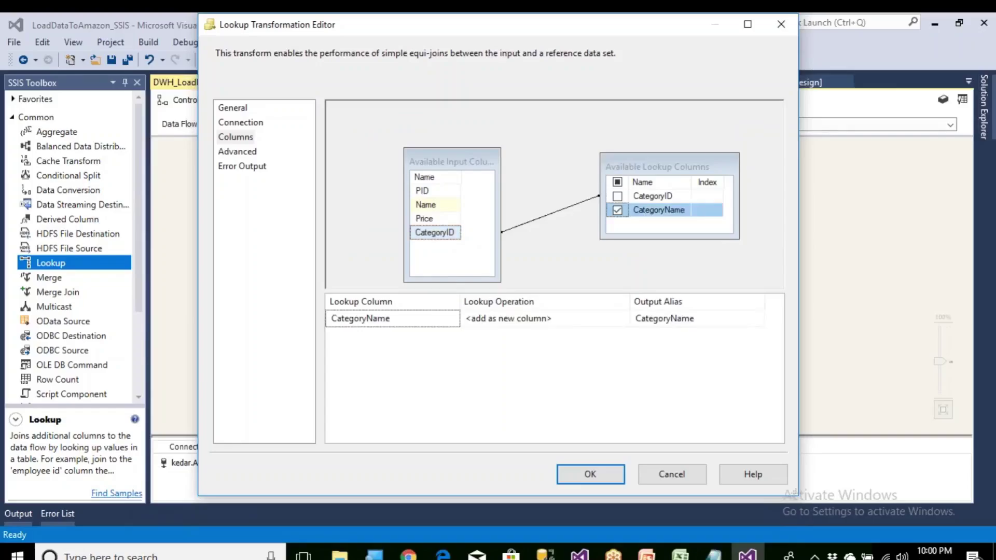
{"action": "left_click", "coordinate": [620, 480]}
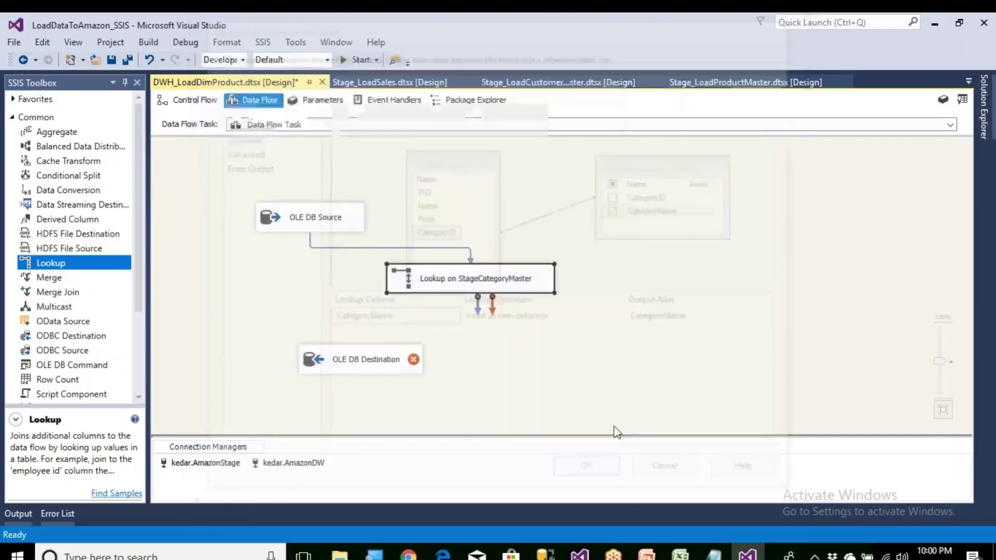
Step: Reopen the StageCategoryMaster Lookup and review its no-match handling, connection and column mapping
{"action": "double_click", "coordinate": [512, 288]}
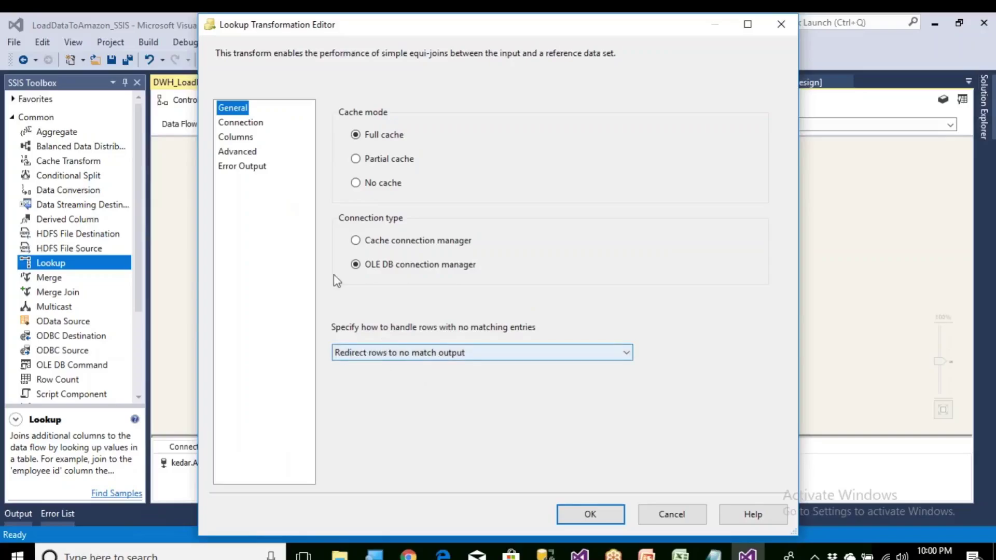
{"action": "left_click", "coordinate": [254, 125]}
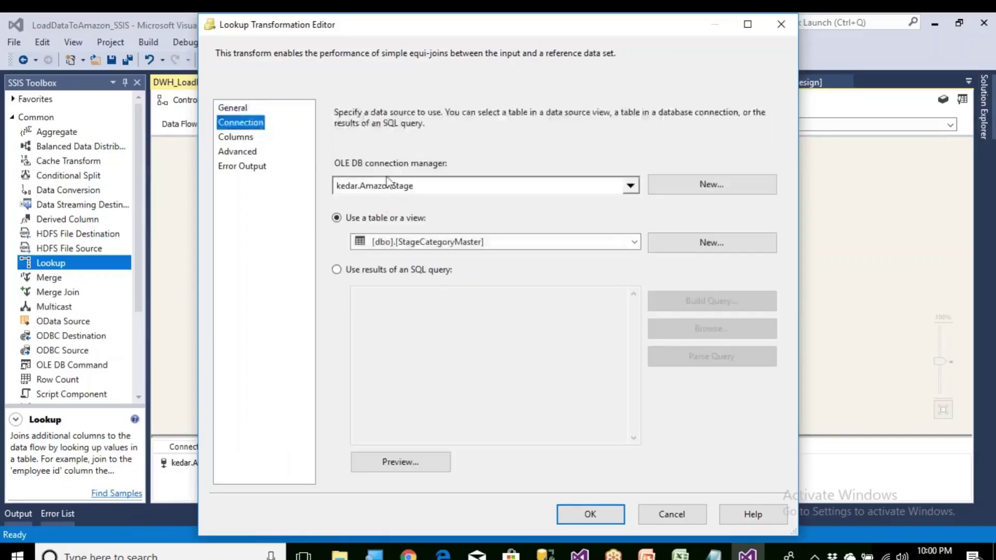
{"action": "left_click", "coordinate": [245, 140]}
{"action": "left_click_drag", "start_coordinate": [470, 244], "coordinate": [471, 279]}
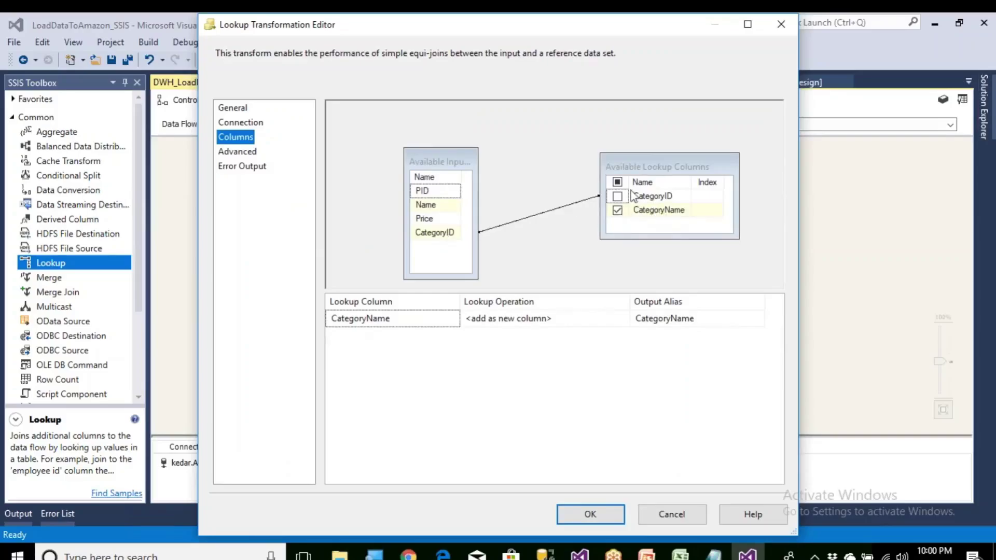
{"action": "left_click", "coordinate": [590, 514]}
Step: Move the OLE DB Destination below and slightly right of the StageCategoryMaster Lookup
{"action": "left_click_drag", "start_coordinate": [401, 364], "coordinate": [595, 370]}
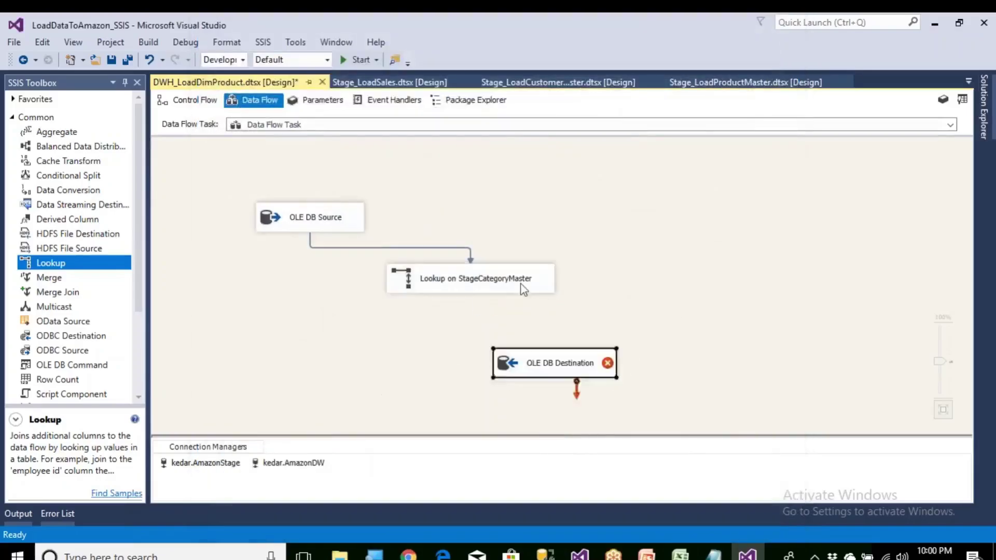
{"action": "left_click", "coordinate": [521, 286]}
{"action": "left_click_drag", "start_coordinate": [480, 311], "coordinate": [540, 371]}
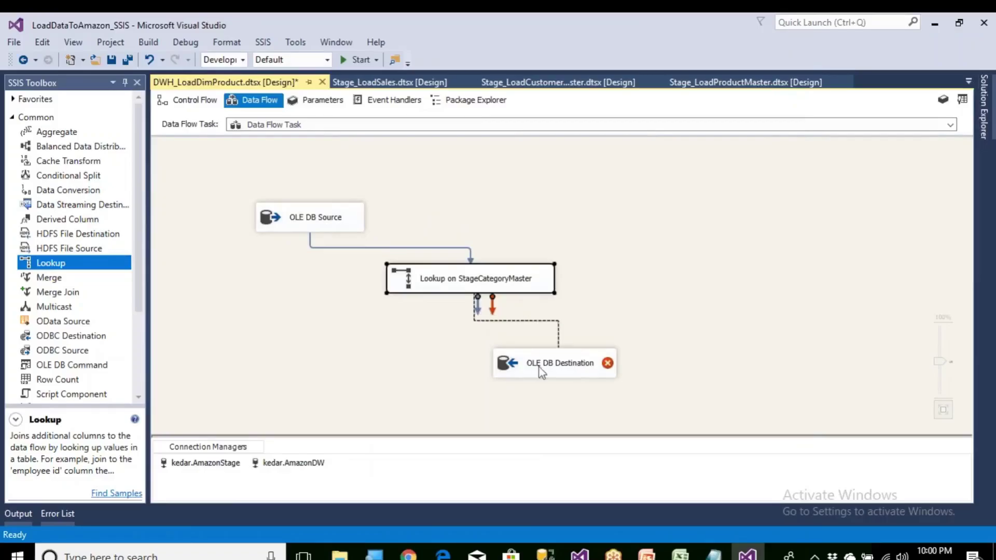
{"action": "left_click", "coordinate": [438, 281]}
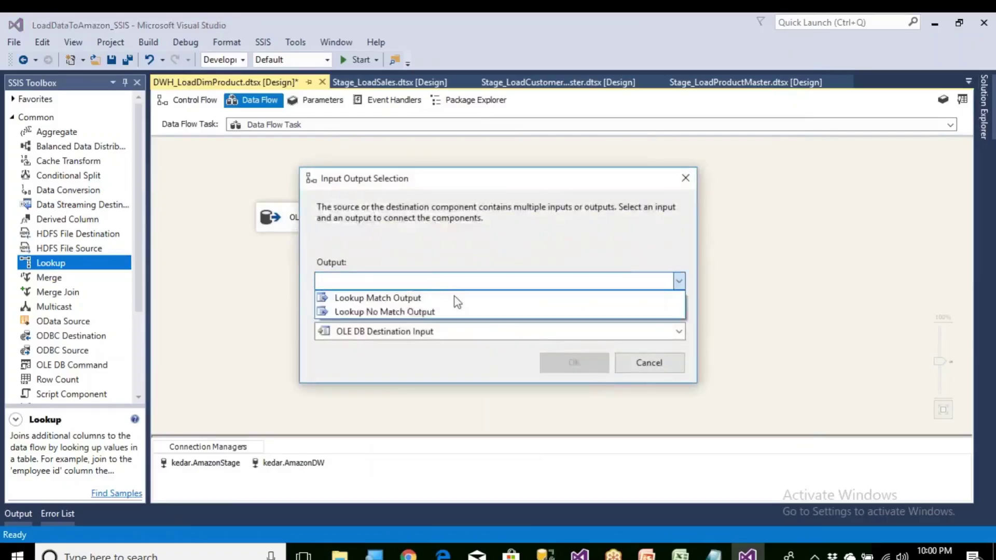
{"action": "left_click", "coordinate": [663, 365]}
{"action": "left_click", "coordinate": [656, 364]}
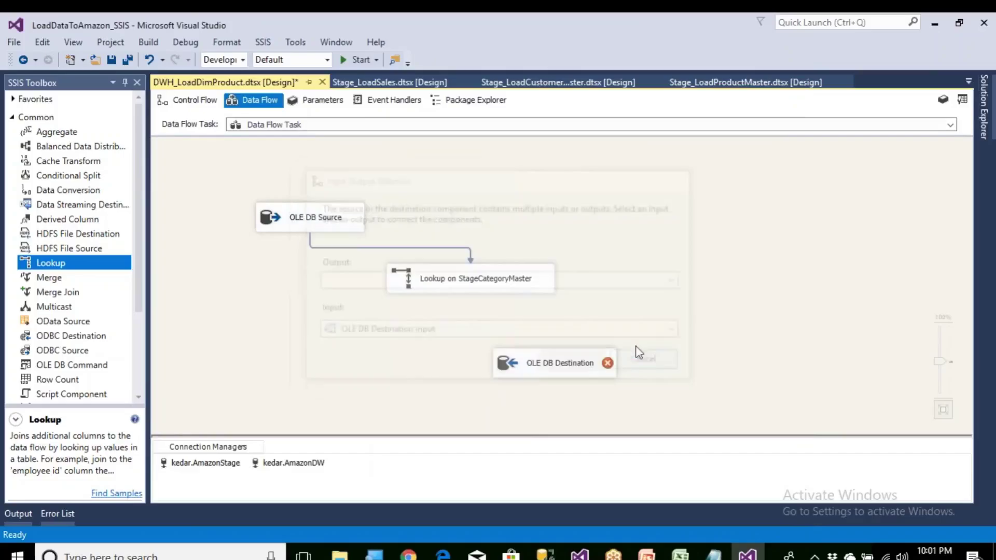
Step: Connect the StageCategoryMaster Lookup to the OLE DB Destination, using Lookup Match Output as the output
{"action": "left_click", "coordinate": [519, 290]}
{"action": "left_click_drag", "start_coordinate": [481, 311], "coordinate": [552, 363]}
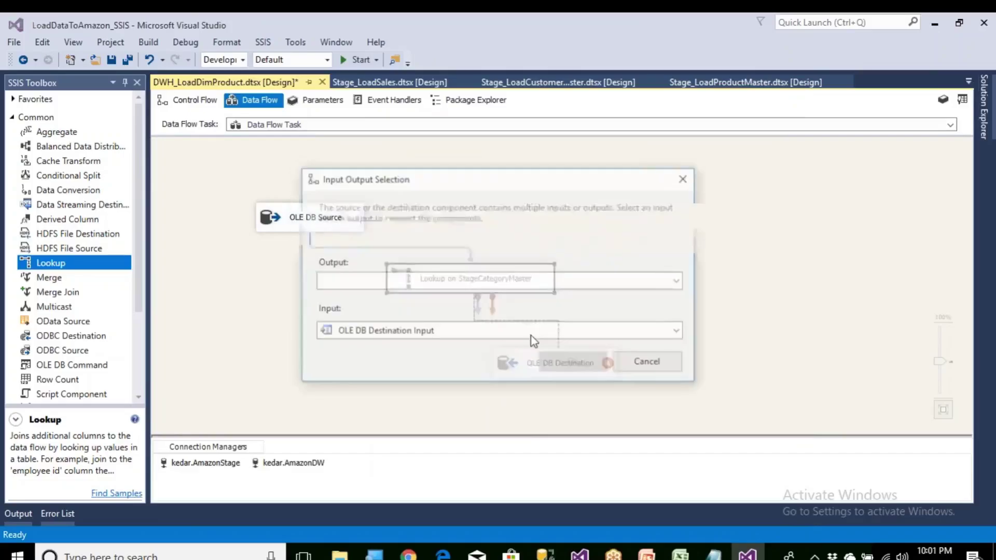
{"action": "left_click", "coordinate": [482, 282]}
{"action": "left_click", "coordinate": [438, 297]}
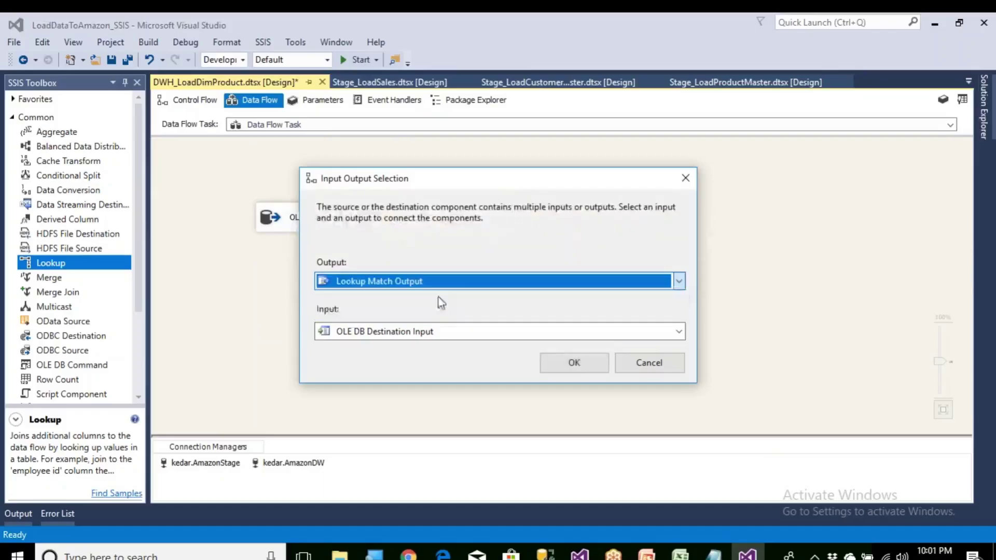
{"action": "left_click", "coordinate": [571, 363]}
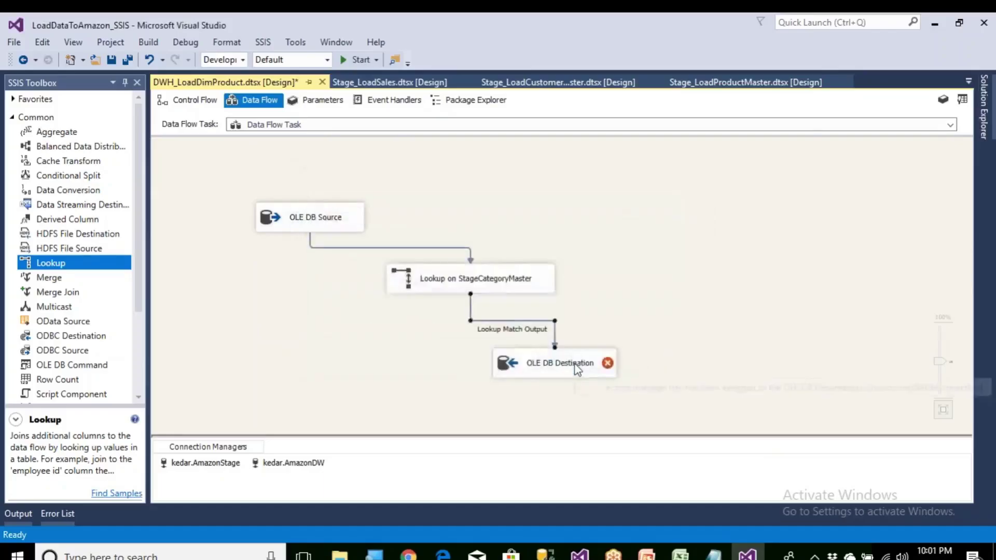
Step: Set the OLE DB Destination's target table to [dbo].[DimProduct]
{"action": "double_click", "coordinate": [574, 367]}
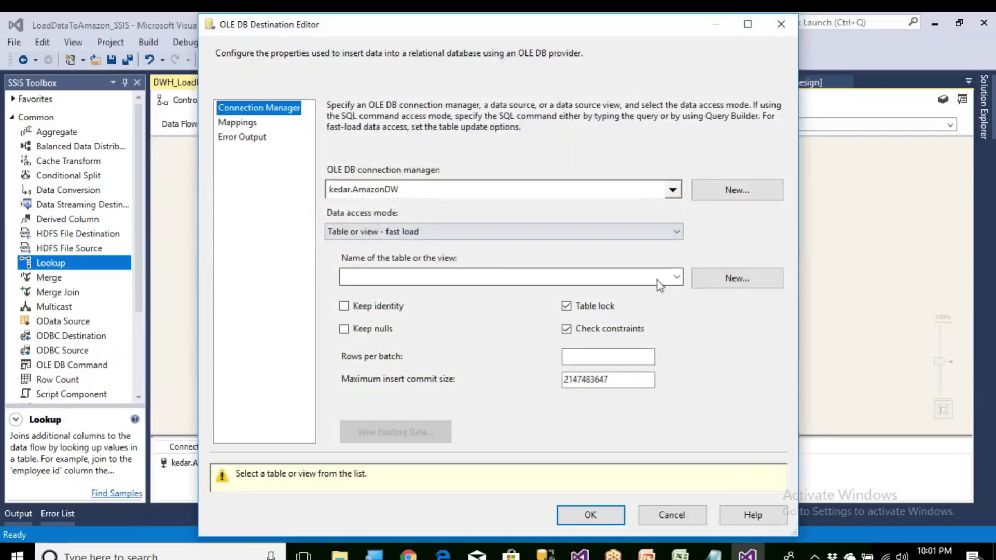
{"action": "left_click", "coordinate": [676, 277]}
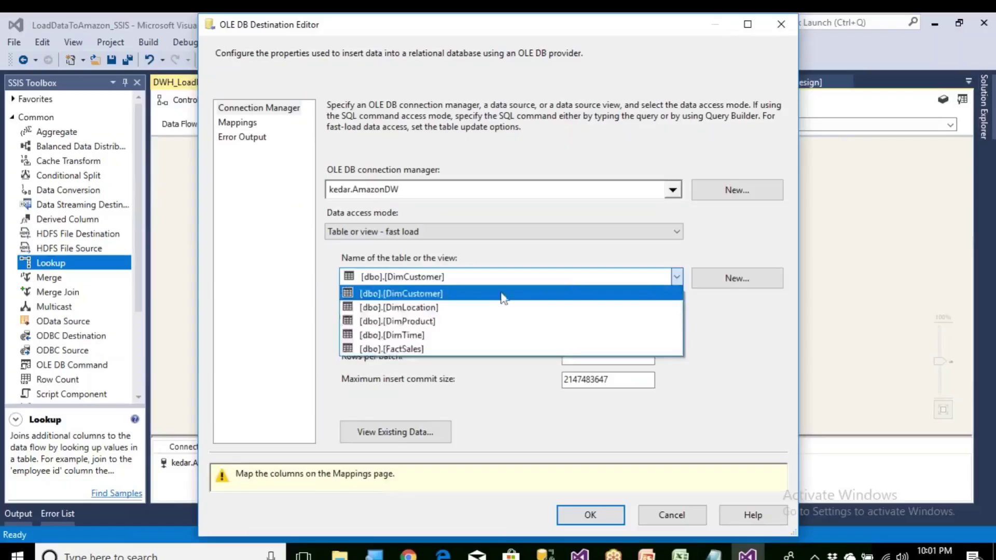
{"action": "left_click", "coordinate": [436, 320]}
Step: Map PID to ProductKey, Name to ProductName, Price to ProductPrice and CategoryName to CategoryName in the destination
{"action": "left_click", "coordinate": [239, 123]}
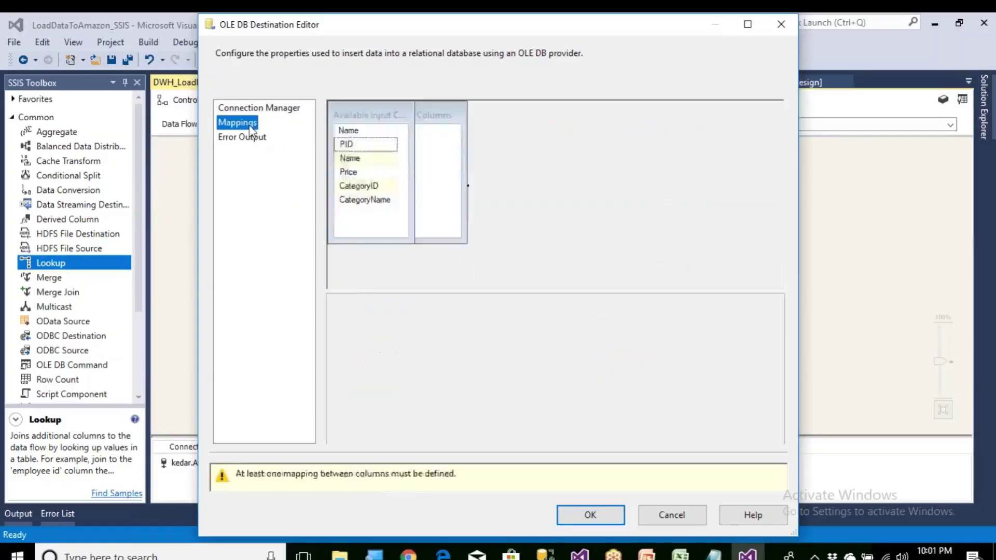
{"action": "left_click", "coordinate": [384, 320]}
{"action": "left_click", "coordinate": [384, 321]}
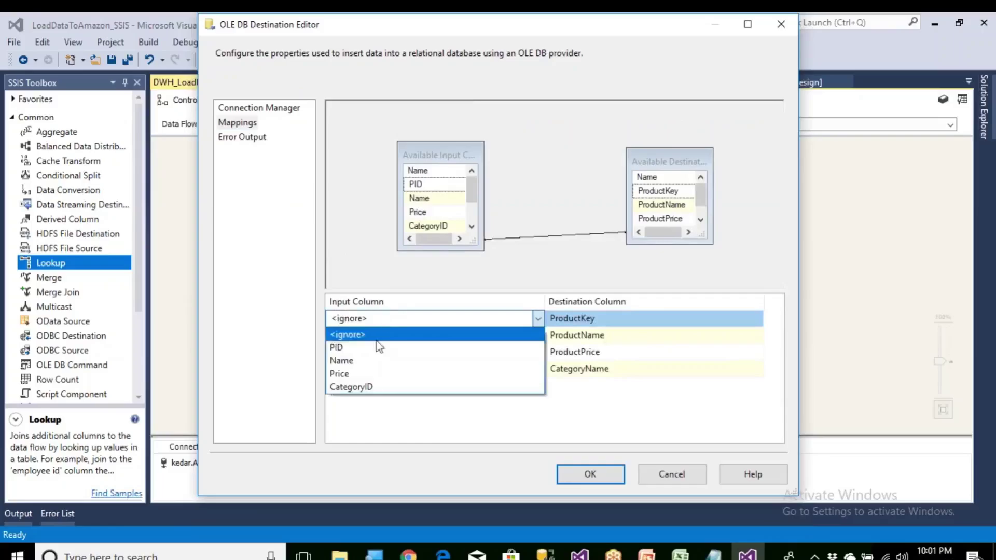
{"action": "left_click", "coordinate": [378, 344]}
{"action": "left_click", "coordinate": [382, 337]}
{"action": "left_click", "coordinate": [383, 342]}
{"action": "left_click", "coordinate": [378, 359]}
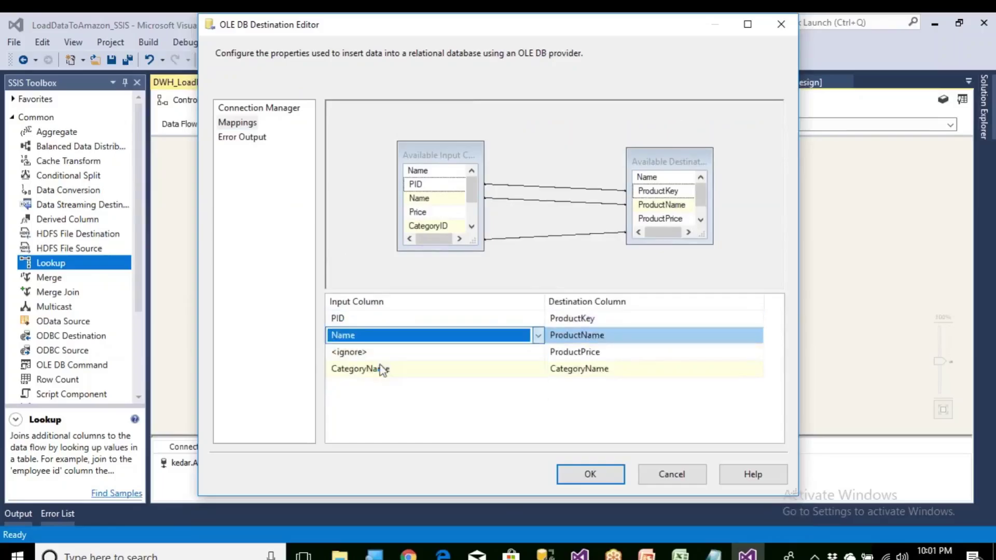
{"action": "left_click", "coordinate": [384, 358]}
{"action": "left_click", "coordinate": [384, 359]}
{"action": "left_click", "coordinate": [383, 381]}
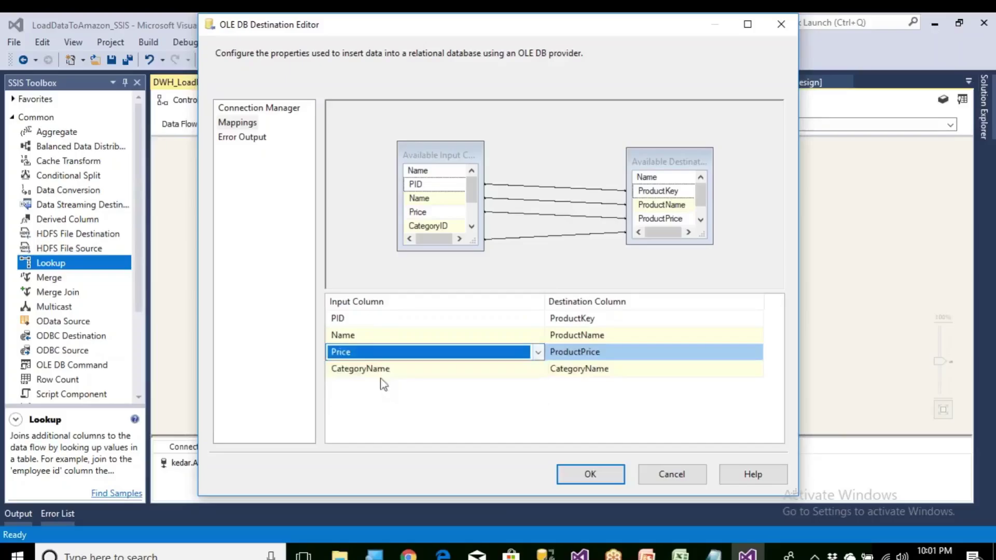
{"action": "left_click", "coordinate": [396, 372]}
{"action": "left_click", "coordinate": [394, 371]}
{"action": "left_click", "coordinate": [386, 411]}
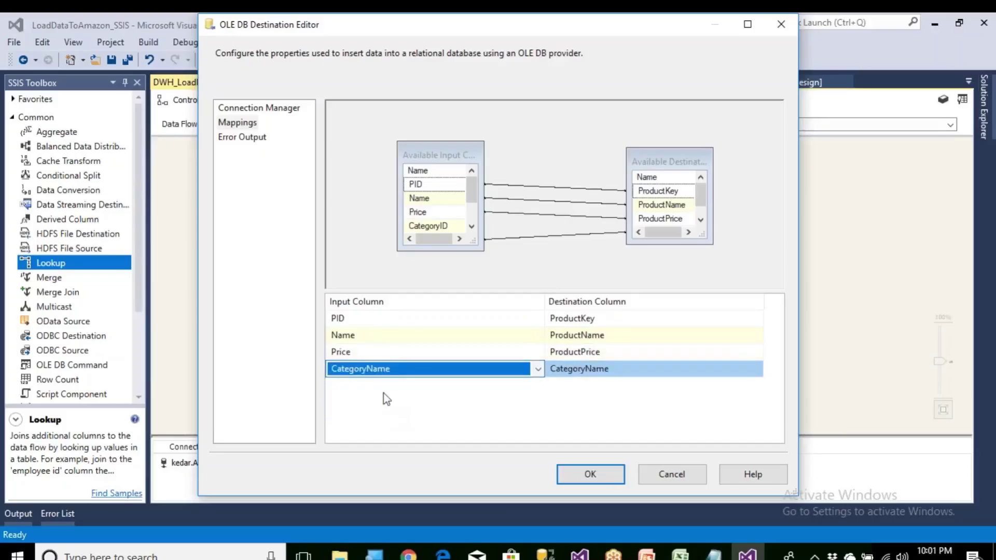
Step: Enlarge both column lists to check the mappings, apply the destination settings, and shift the OLE DB Destination further right of the Lookup
{"action": "left_click_drag", "start_coordinate": [482, 254], "coordinate": [494, 288]}
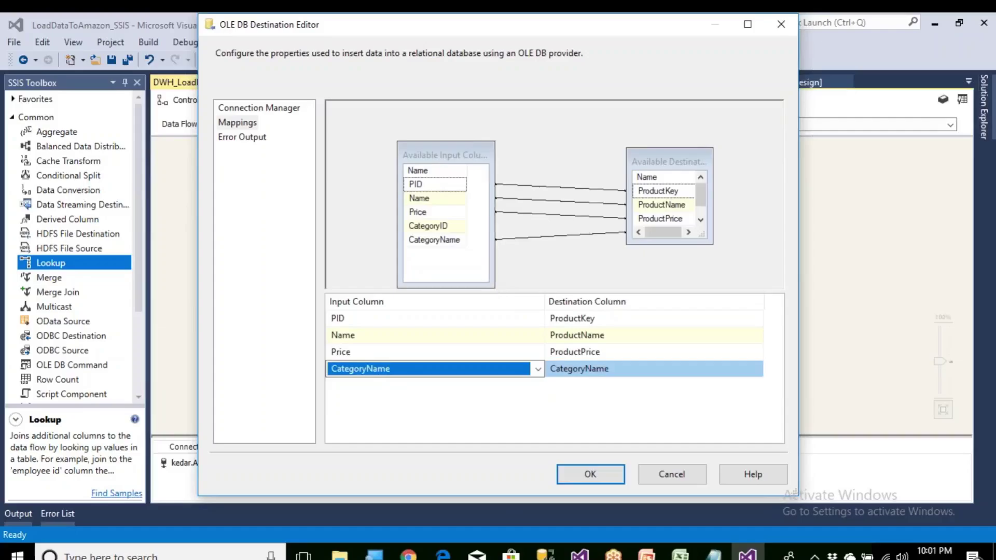
{"action": "left_click", "coordinate": [446, 227]}
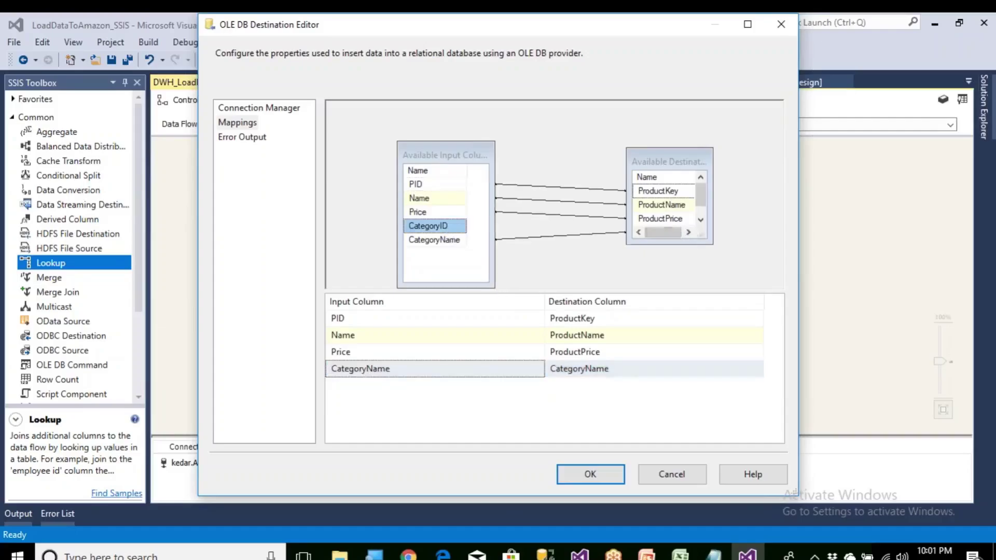
{"action": "left_click_drag", "start_coordinate": [712, 242], "coordinate": [729, 284]}
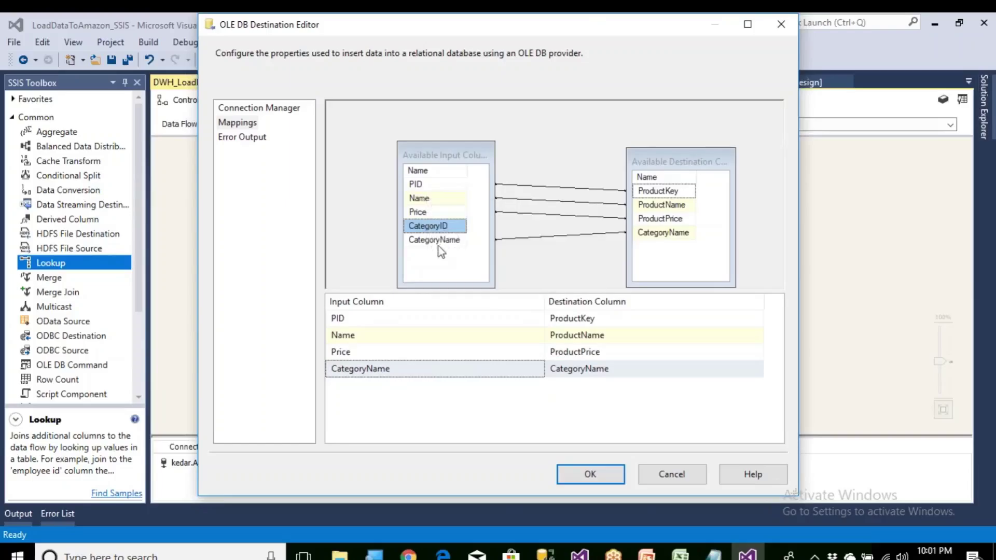
{"action": "left_click", "coordinate": [589, 473]}
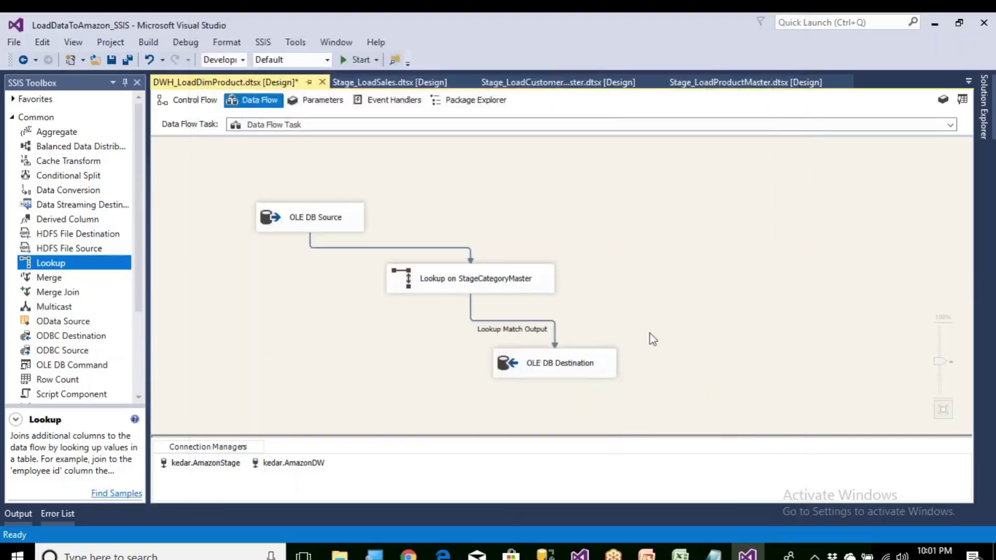
{"action": "left_click_drag", "start_coordinate": [569, 363], "coordinate": [620, 362]}
Step: Switch to SQL Server Management Studio and run SELECT * FROM StageProductMaster to inspect the staged products and their CategoryID values
{"action": "left_click", "coordinate": [545, 553]}
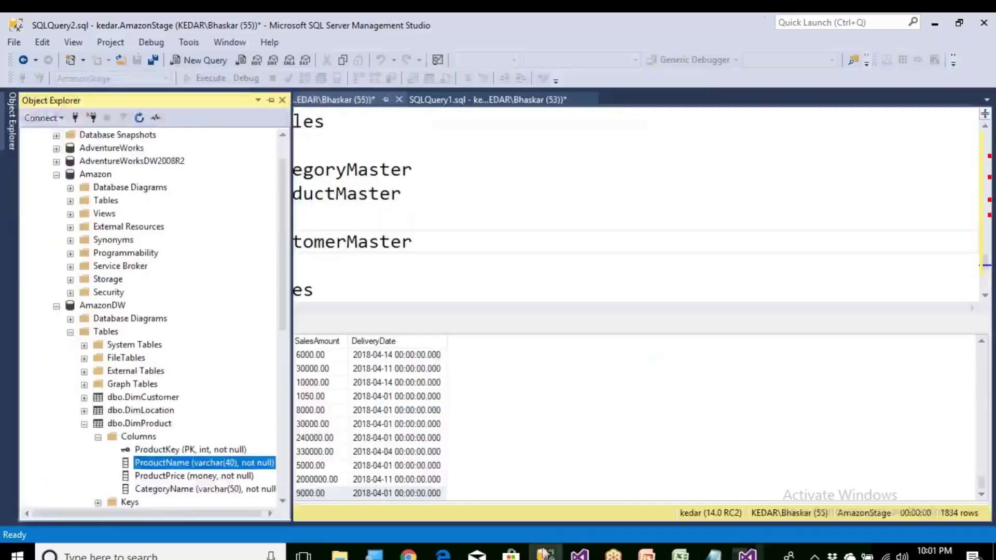
{"action": "left_click", "coordinate": [403, 263]}
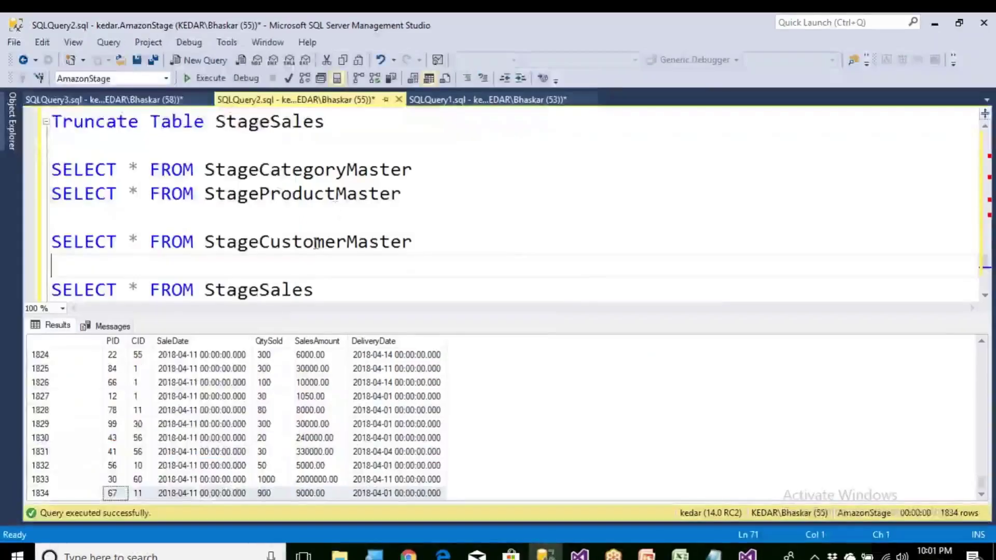
{"action": "left_click_drag", "start_coordinate": [402, 195], "coordinate": [40, 205]}
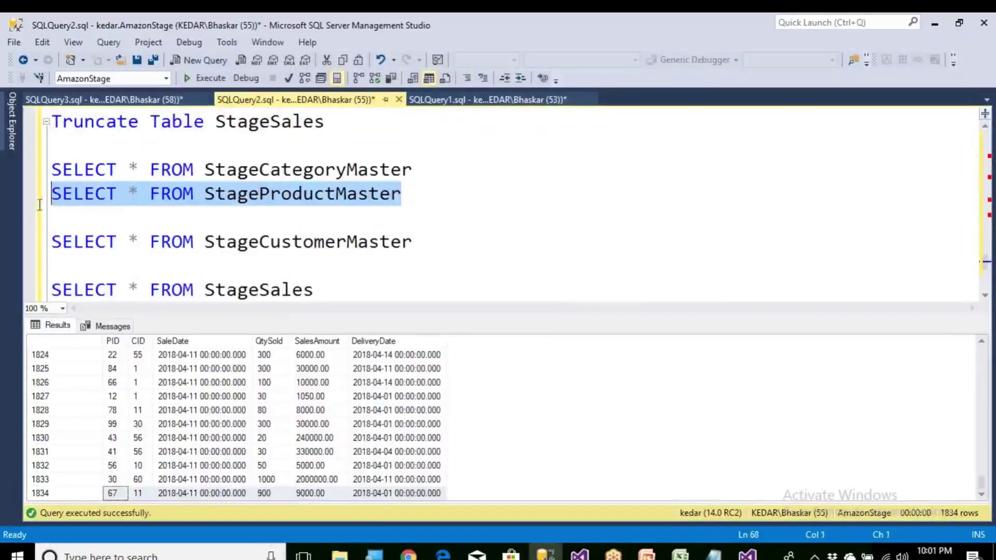
{"action": "left_click", "coordinate": [204, 78]}
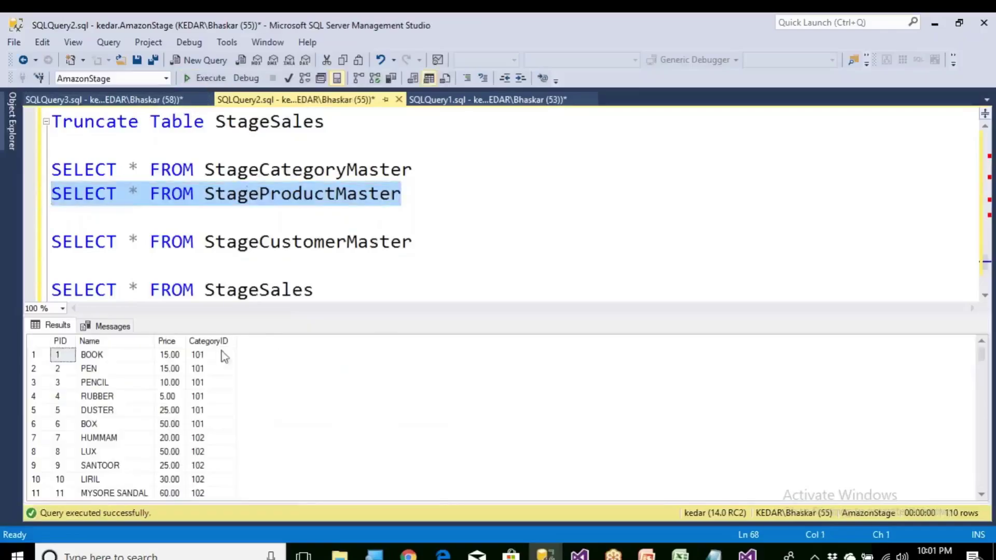
{"action": "left_click", "coordinate": [224, 356]}
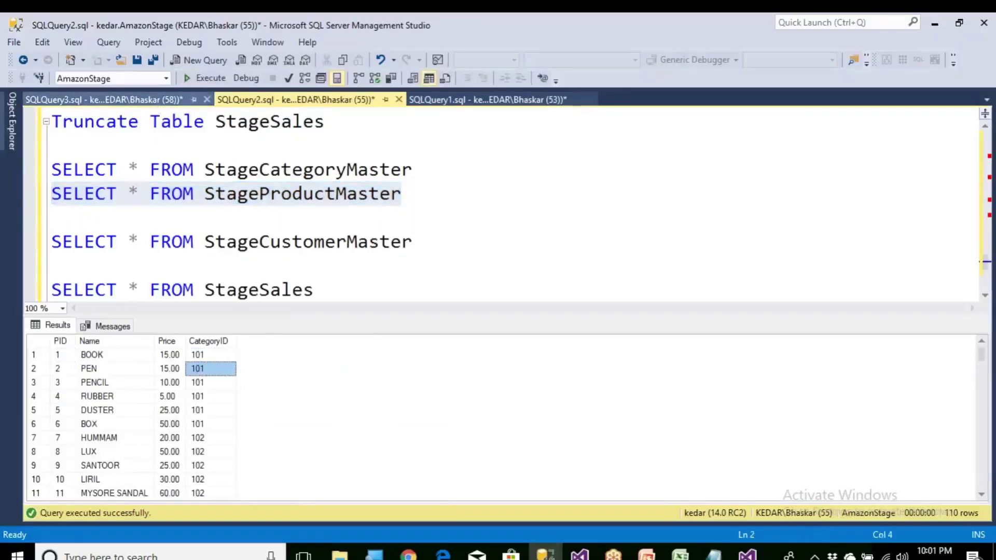
Step: Find the SELECT * FROM DimProduct statement in SQLQuery3.sql and try running it
{"action": "left_click", "coordinate": [156, 102]}
{"action": "scroll", "coordinate": [261, 368], "scroll_direction": "down", "scroll_amount": 15}
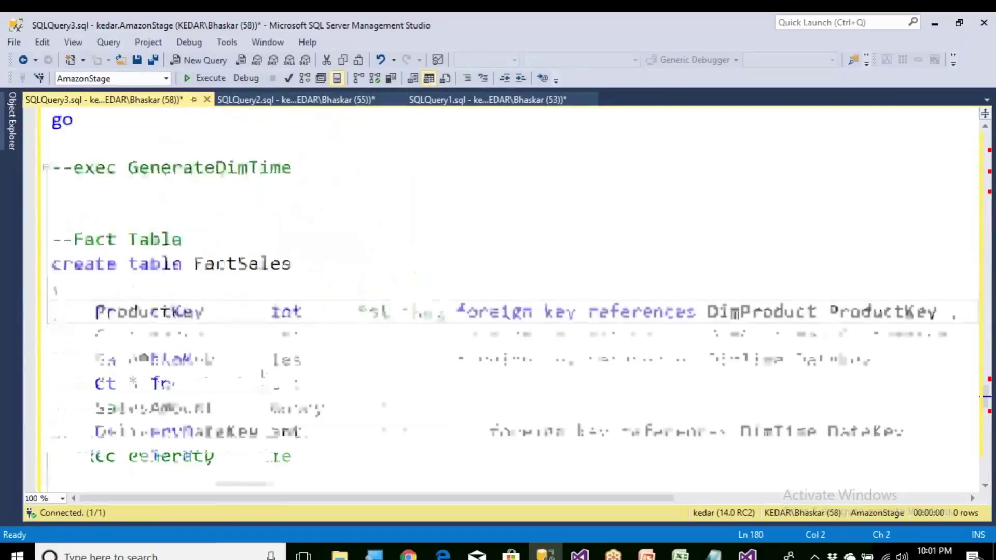
{"action": "scroll", "coordinate": [267, 357], "scroll_direction": "up", "scroll_amount": 1}
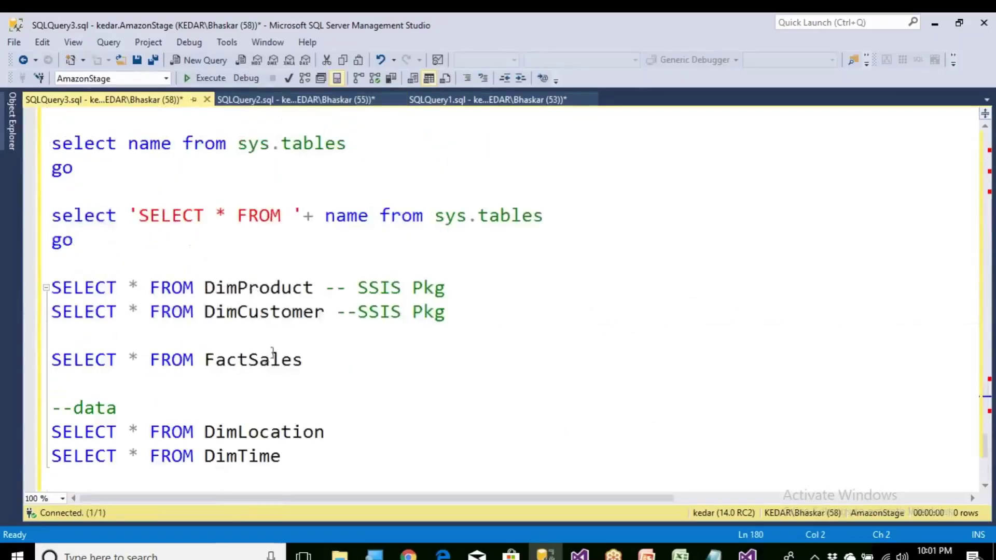
{"action": "left_click_drag", "start_coordinate": [325, 289], "coordinate": [51, 288]}
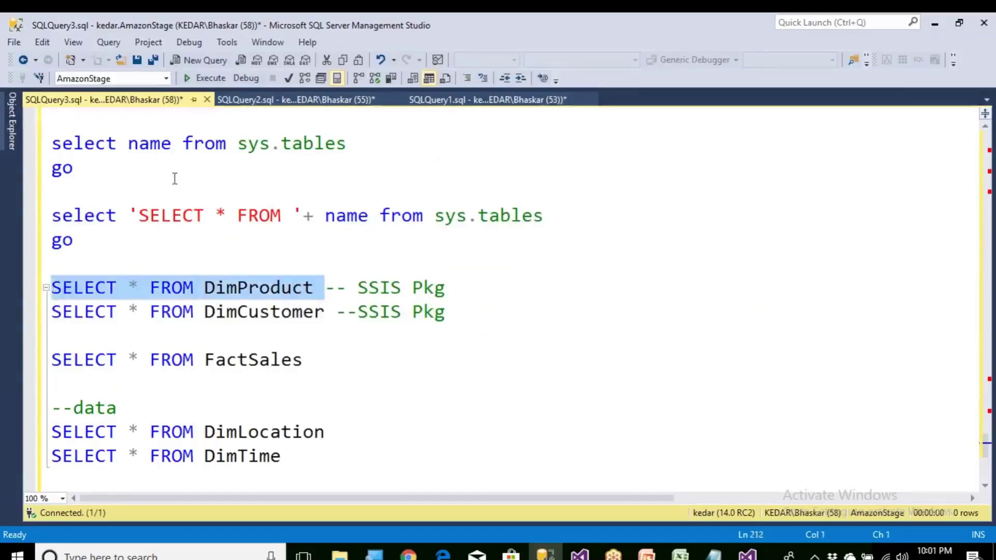
{"action": "left_click", "coordinate": [204, 78]}
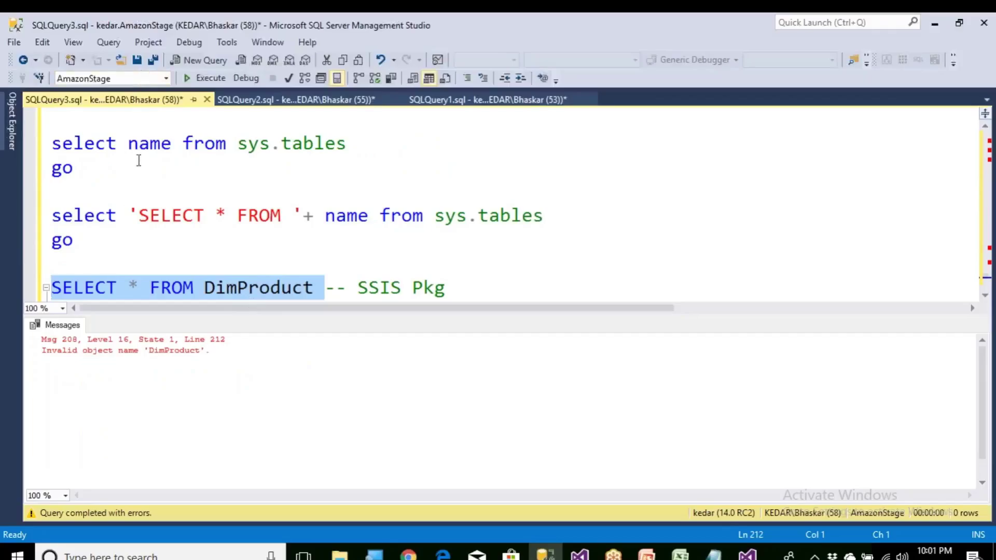
Step: Switch the SQLQuery3.sql database context by running use AmazonDW with its go line
{"action": "scroll", "coordinate": [125, 169], "scroll_direction": "up", "scroll_amount": 1}
{"action": "left_click_drag", "start_coordinate": [95, 177], "coordinate": [80, 127]}
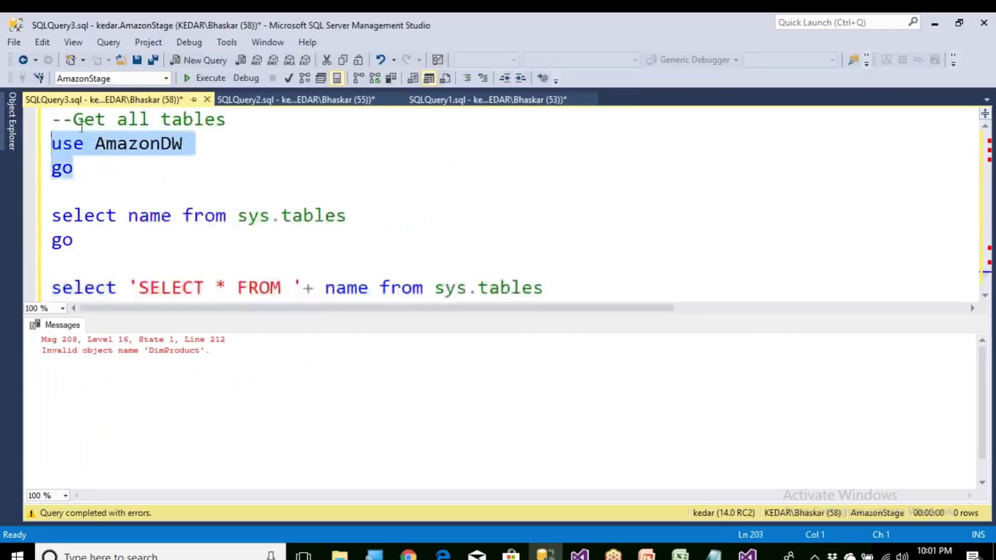
{"action": "left_click", "coordinate": [205, 78]}
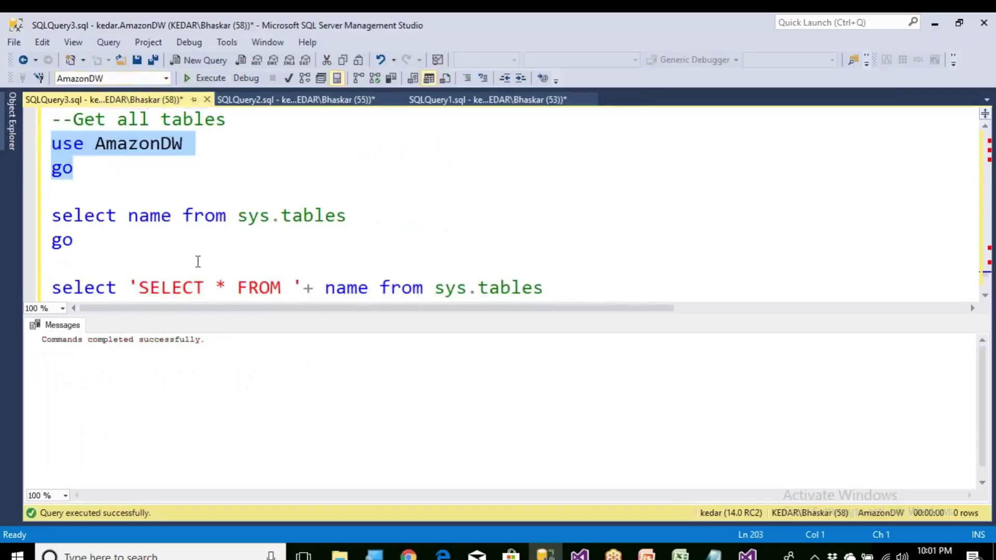
Step: Rerun SELECT * FROM DimProduct against AmazonDW to check the table's contents before the load
{"action": "scroll", "coordinate": [199, 264], "scroll_direction": "down", "scroll_amount": 2}
{"action": "left_click_drag", "start_coordinate": [313, 217], "coordinate": [47, 202]}
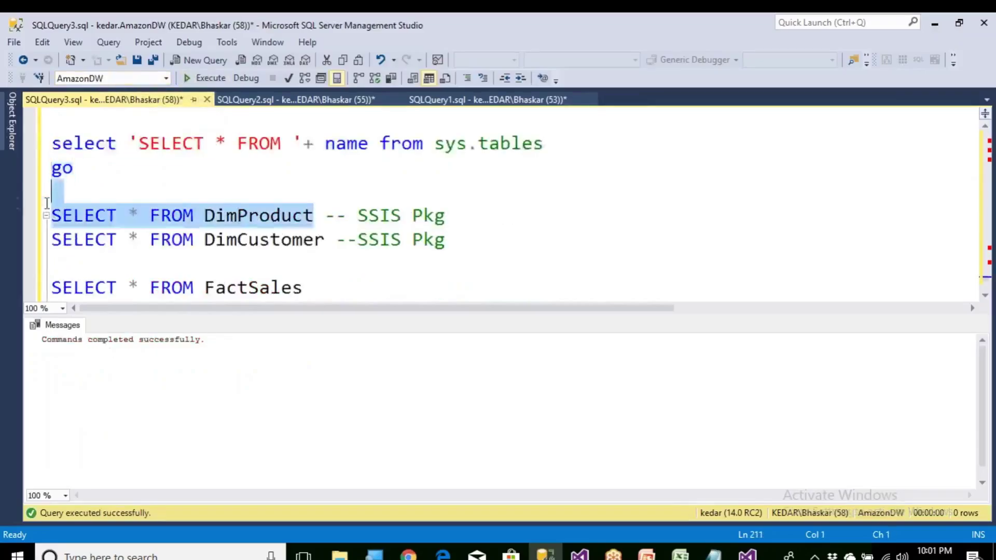
{"action": "left_click", "coordinate": [205, 78]}
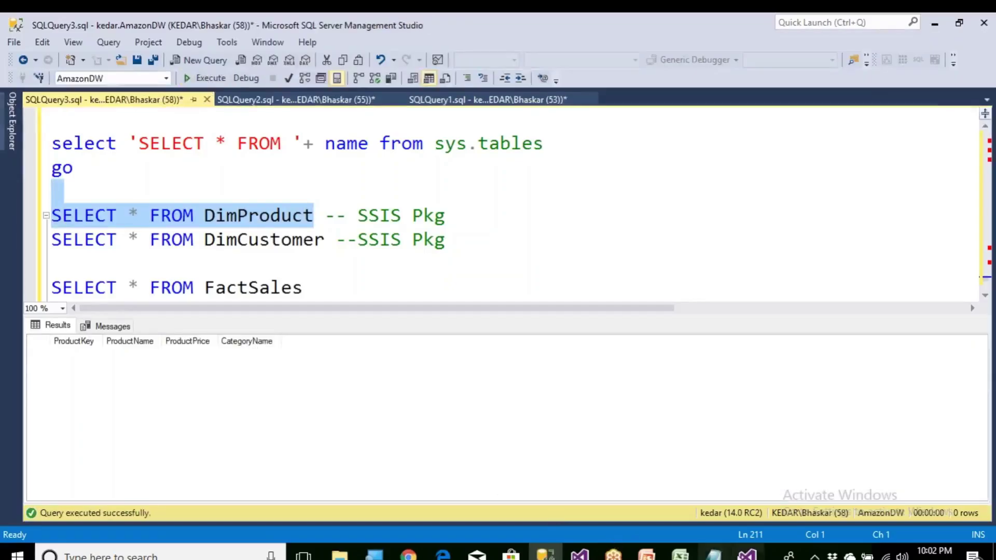
Step: Switch to Visual Studio, save and execute the DWH_LoadDimProduct package, and return to design mode when it finishes
{"action": "left_click", "coordinate": [748, 554]}
{"action": "left_click", "coordinate": [113, 62]}
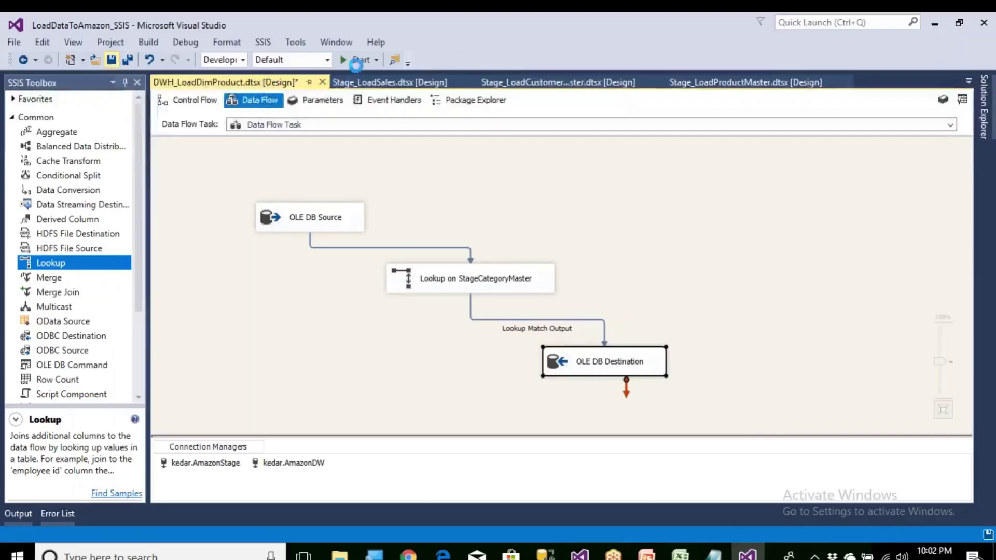
{"action": "left_click", "coordinate": [361, 60]}
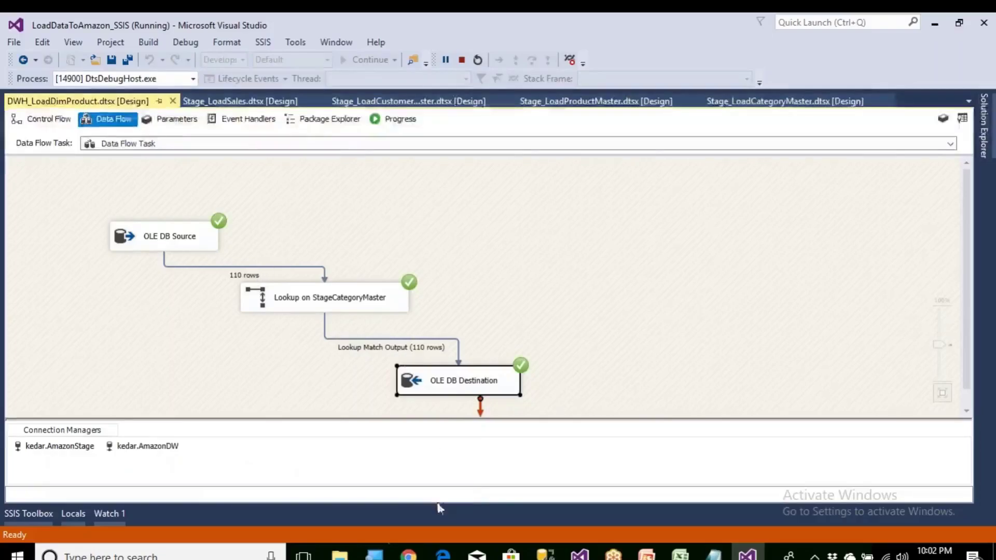
{"action": "left_click", "coordinate": [438, 495]}
{"action": "left_click", "coordinate": [339, 554]}
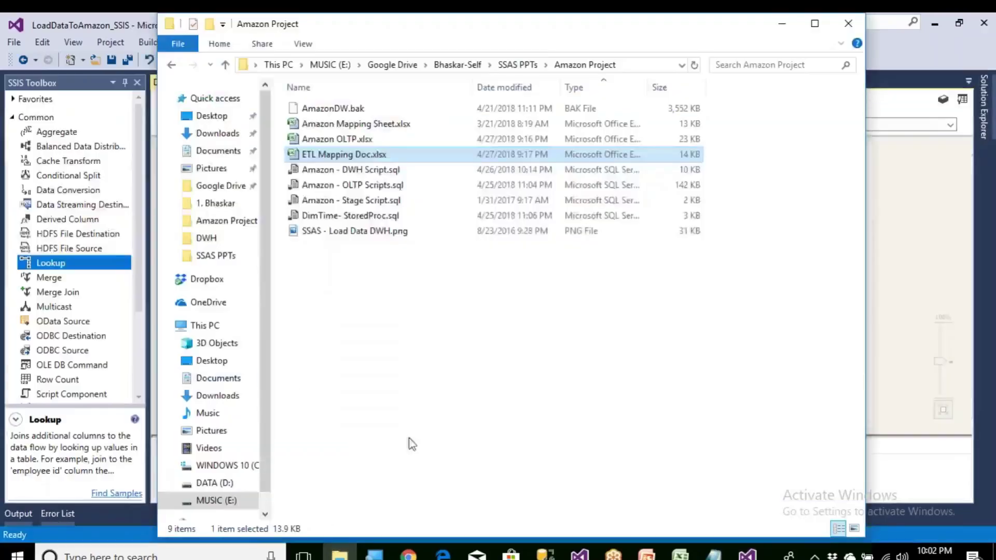
{"action": "mouse_move", "coordinate": [747, 554]}
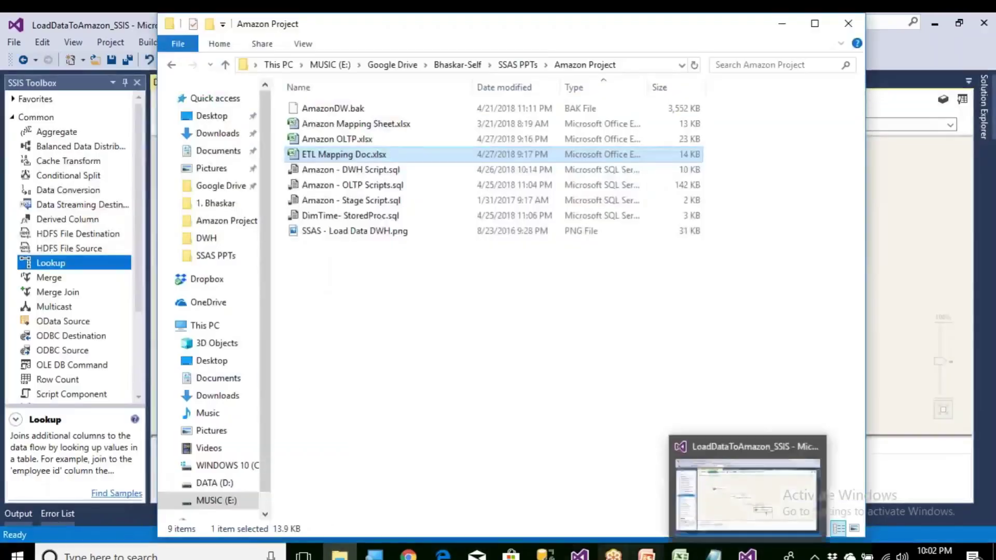
Step: Switch to SQL Server Management Studio, rerun SELECT * FROM DimProduct, and review the loaded rows through the last record
{"action": "left_click", "coordinate": [546, 554]}
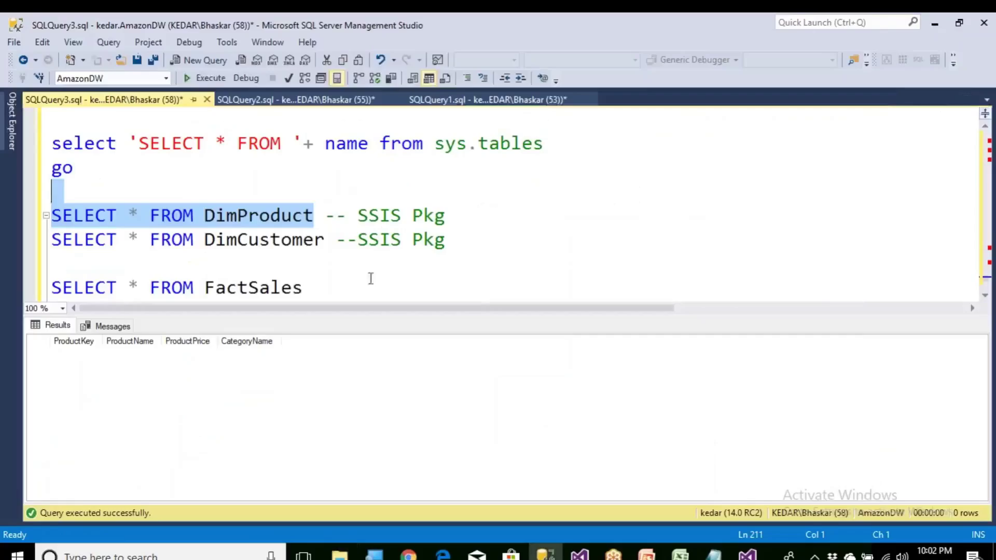
{"action": "left_click", "coordinate": [204, 78]}
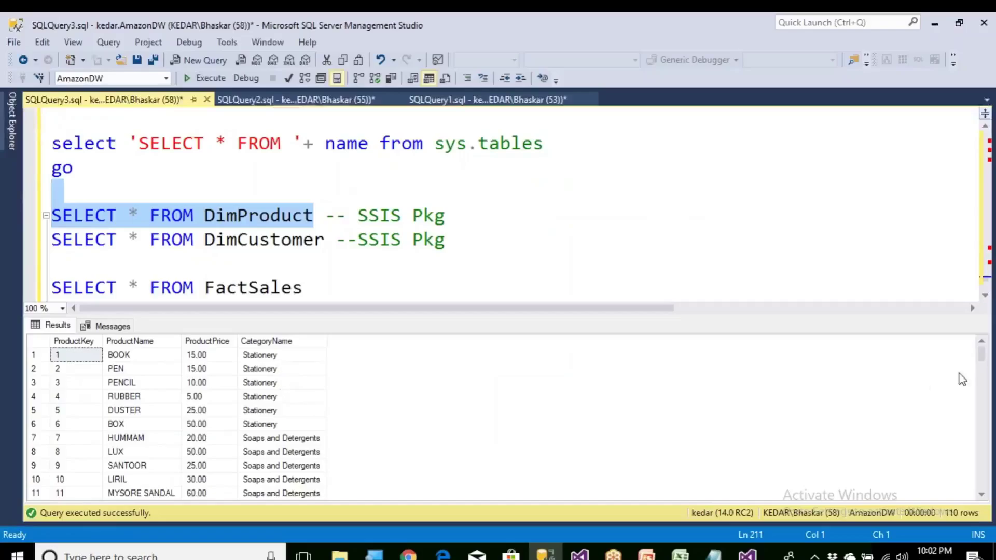
{"action": "left_click", "coordinate": [981, 493]}
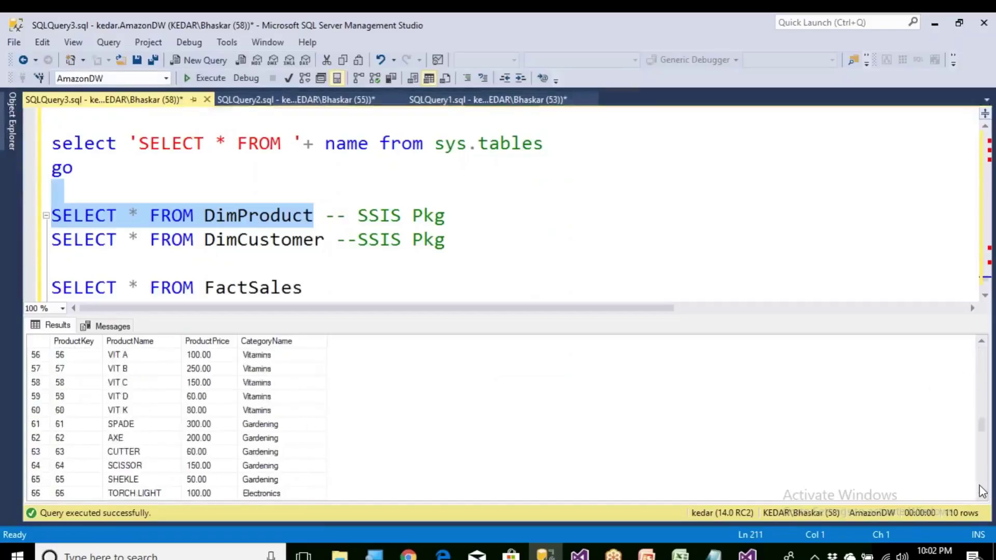
{"action": "scroll", "coordinate": [981, 494], "scroll_direction": "down", "scroll_amount": 15}
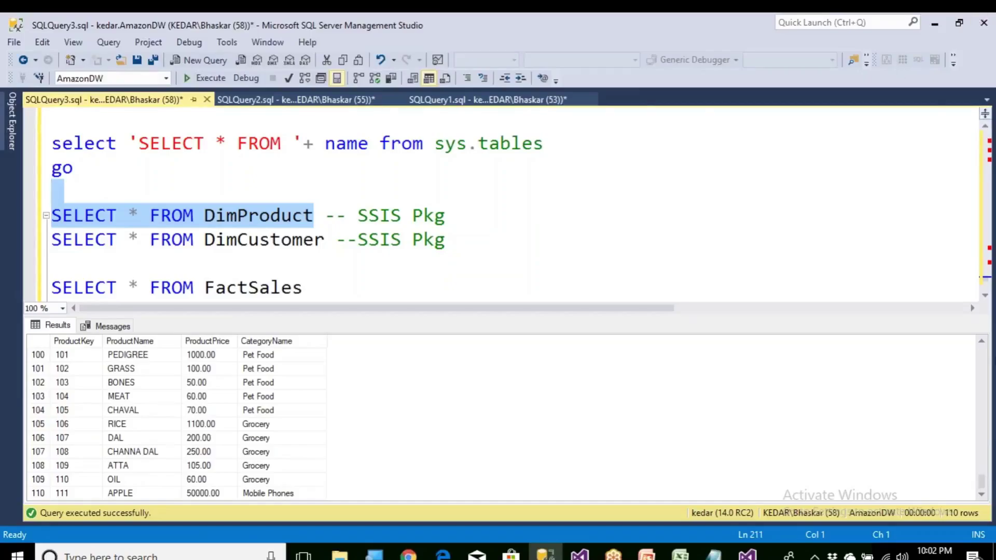
Step: Switch to Visual Studio, reposition the Data Flow Task in DWH_LoadDimProduct's control flow, and open its data flow
{"action": "left_click", "coordinate": [747, 554]}
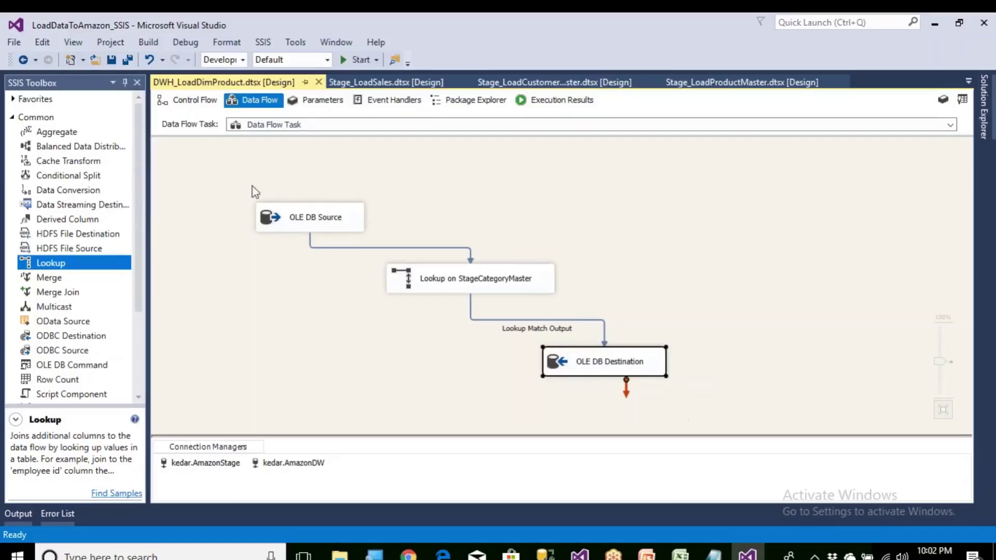
{"action": "left_click", "coordinate": [212, 108]}
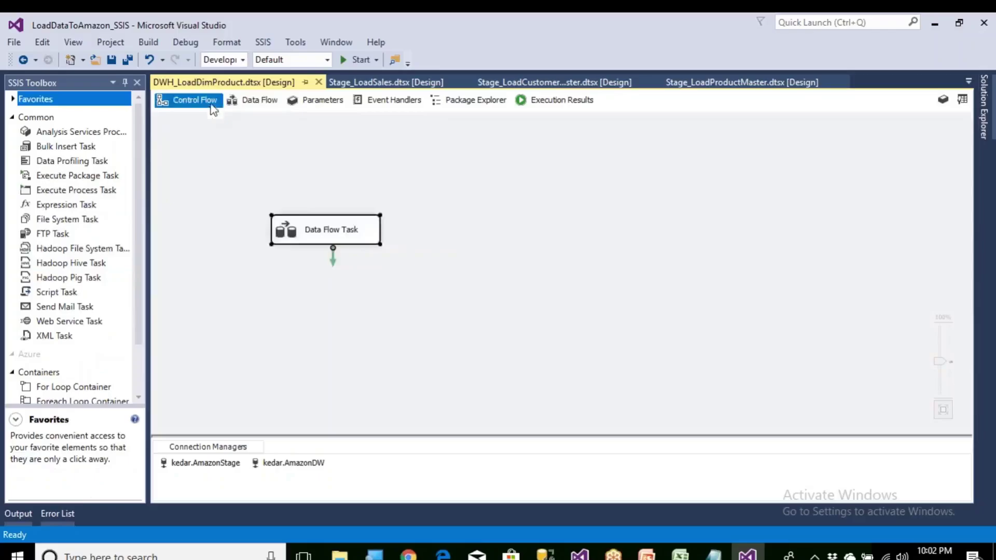
{"action": "left_click_drag", "start_coordinate": [330, 232], "coordinate": [406, 286]}
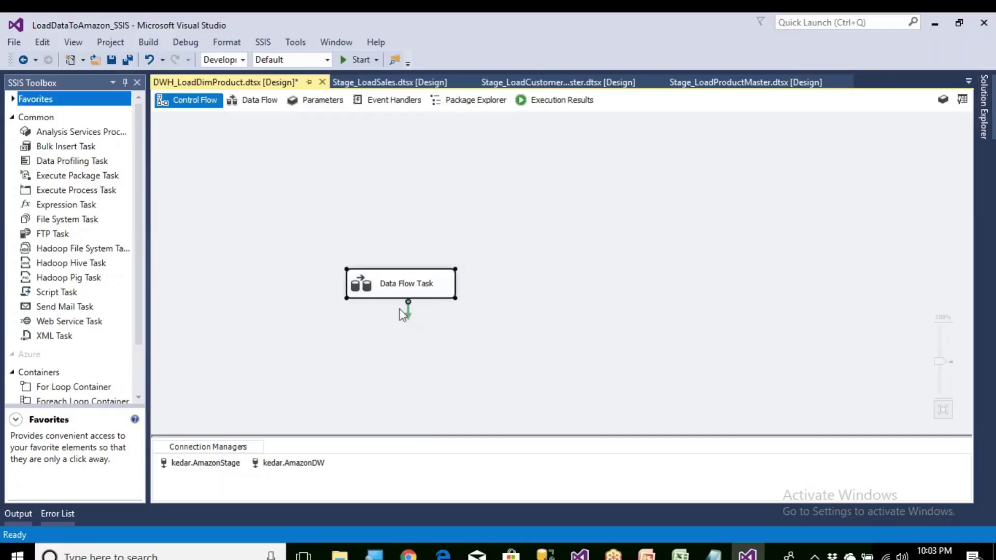
{"action": "double_click", "coordinate": [437, 289]}
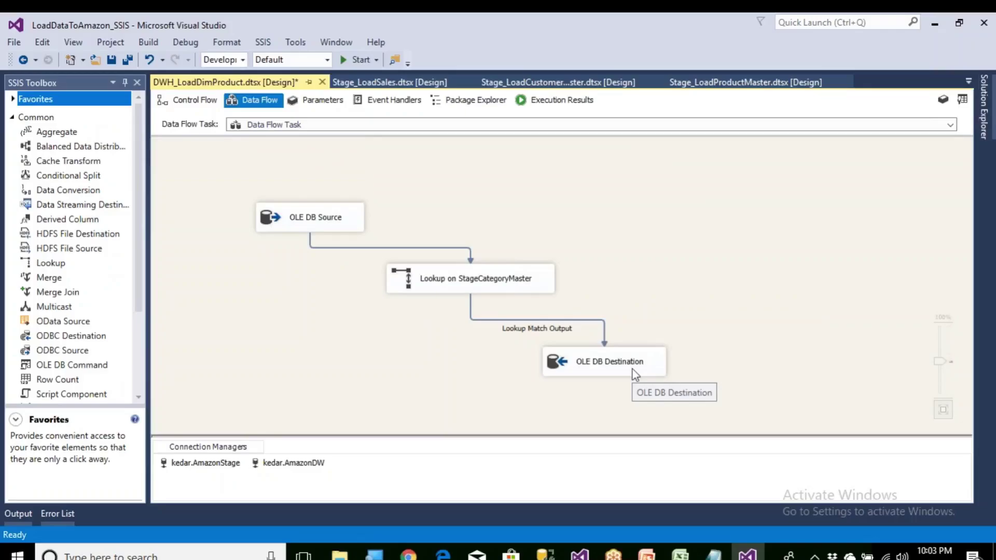
Step: Switch to ETL Mapping Doc.xlsx in Excel and add a blank worksheet after FactSales
{"action": "left_click", "coordinate": [340, 554]}
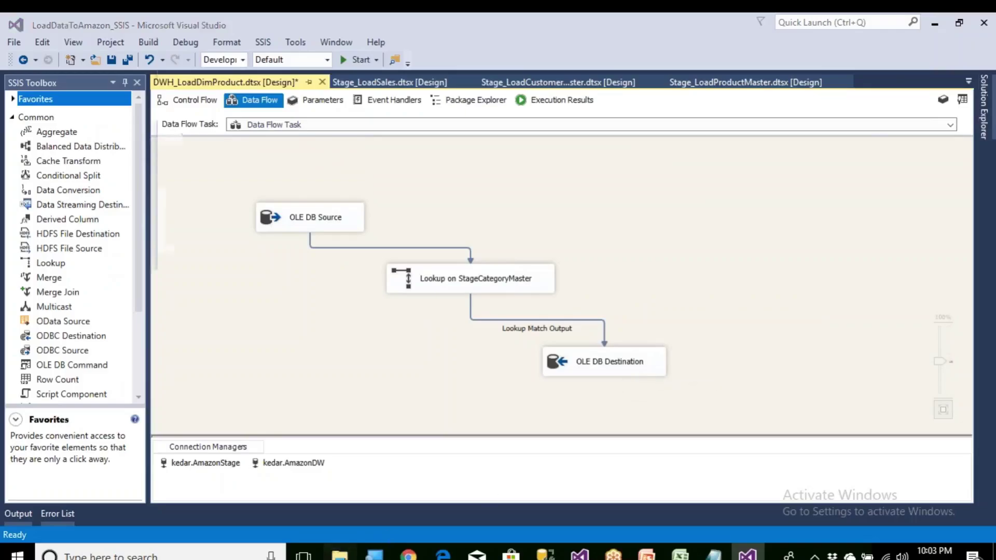
{"action": "left_click", "coordinate": [679, 554]}
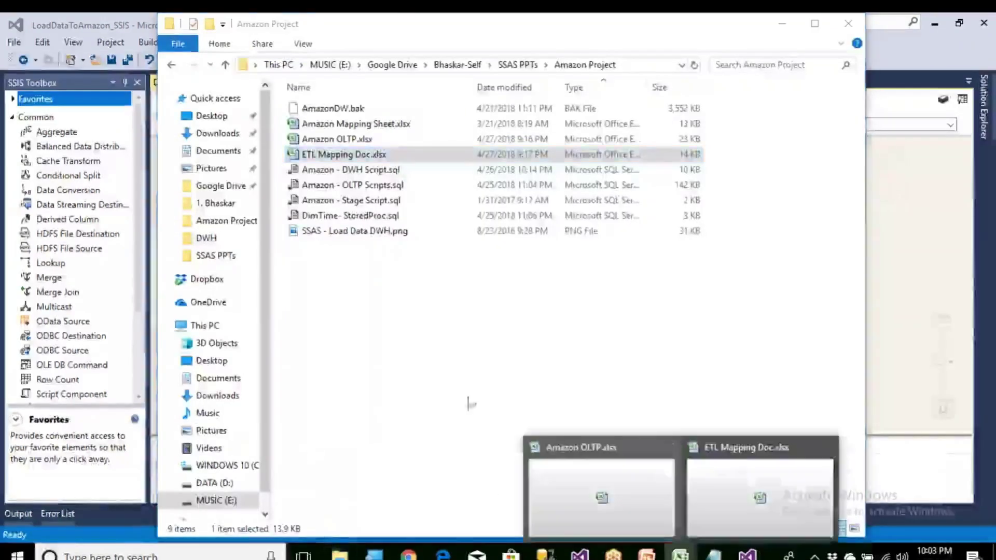
{"action": "left_click", "coordinate": [696, 439]}
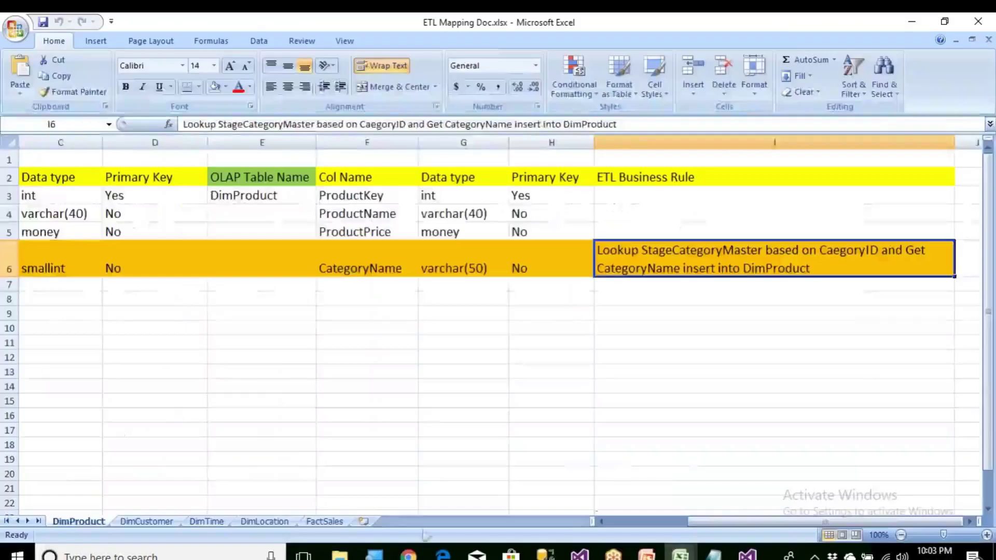
{"action": "left_click", "coordinate": [364, 521]}
Step: Enter the sample source row 1, a, 10 in cells D6 to F6
{"action": "left_click", "coordinate": [159, 235]}
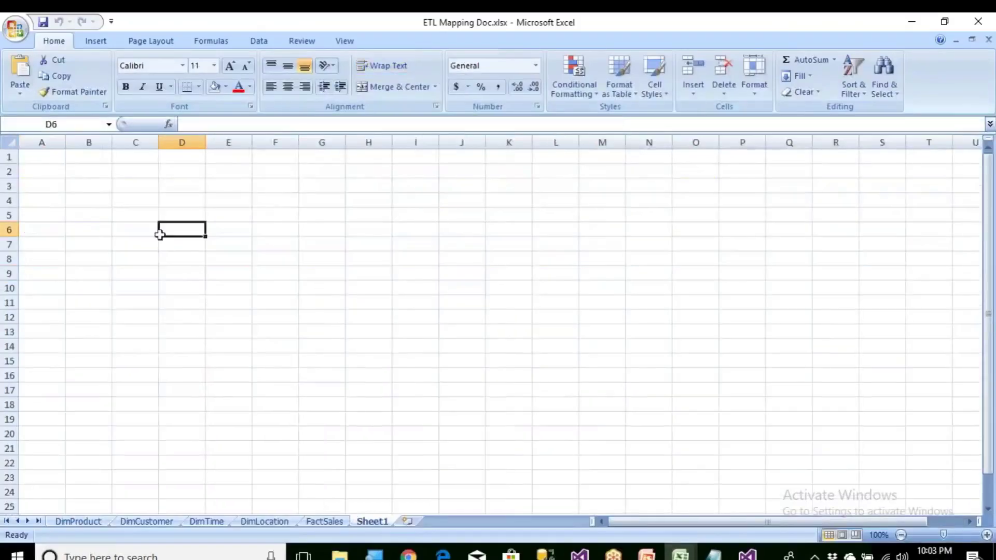
{"action": "type", "text": "1"}
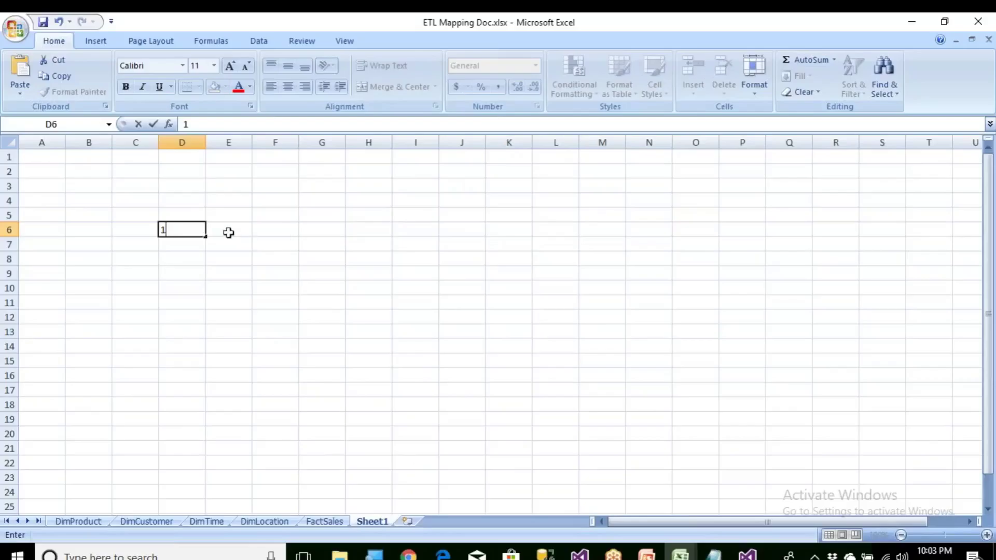
{"action": "key", "text": "Tab"}
{"action": "type", "text": "a"}
{"action": "key", "text": "Tab"}
{"action": "type", "text": "1"}
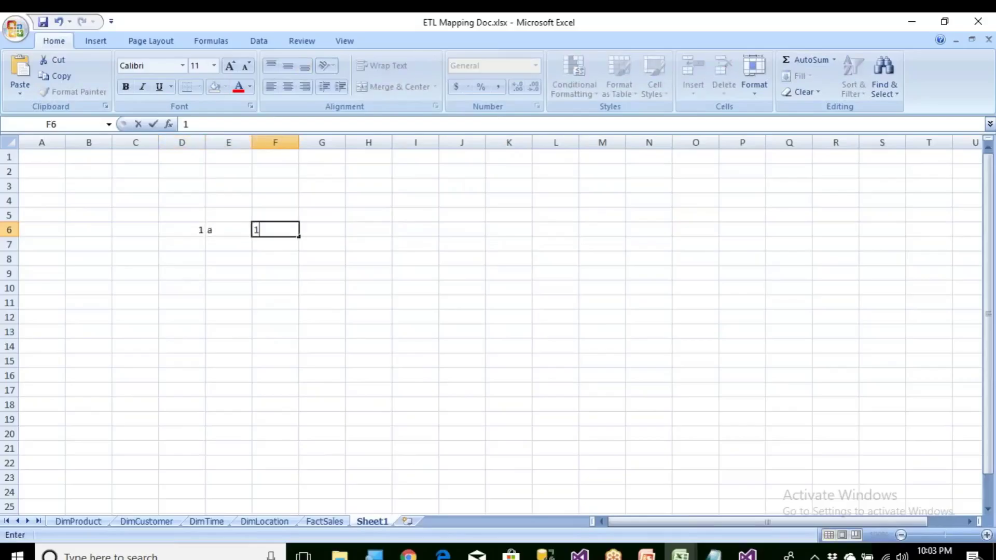
{"action": "left_click", "coordinate": [279, 284]}
Step: Copy the sample row D6:F6 to M6 to represent the loaded target row
{"action": "left_click_drag", "start_coordinate": [200, 230], "coordinate": [285, 230]}
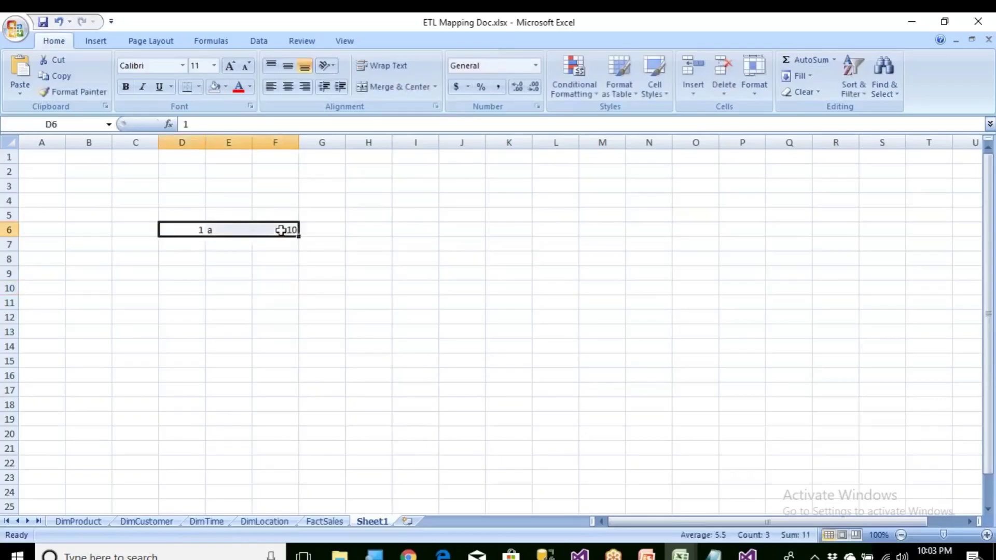
{"action": "key", "text": "ctrl+c"}
{"action": "left_click_drag", "start_coordinate": [600, 231], "coordinate": [601, 230]}
{"action": "key", "text": "ctrl+v"}
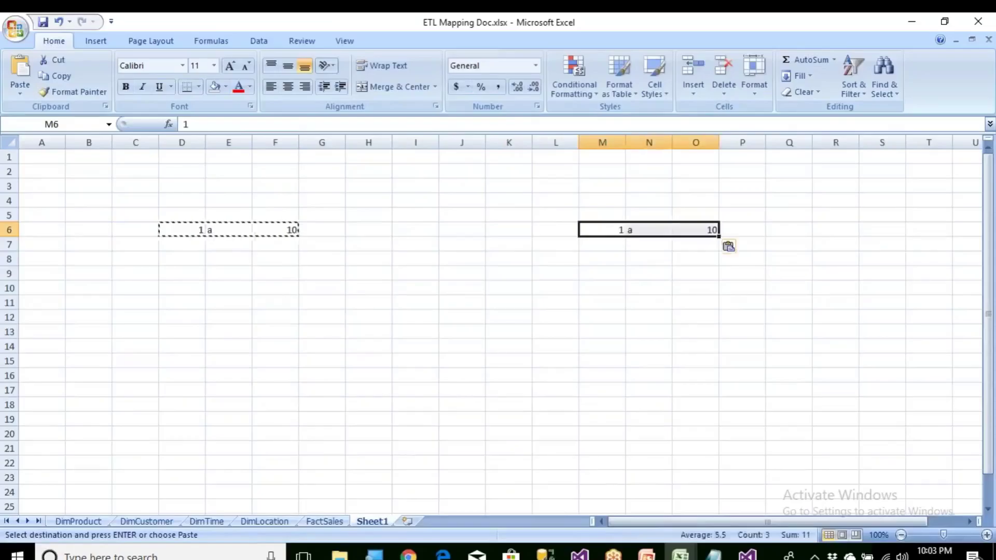
{"action": "left_click", "coordinate": [468, 259]}
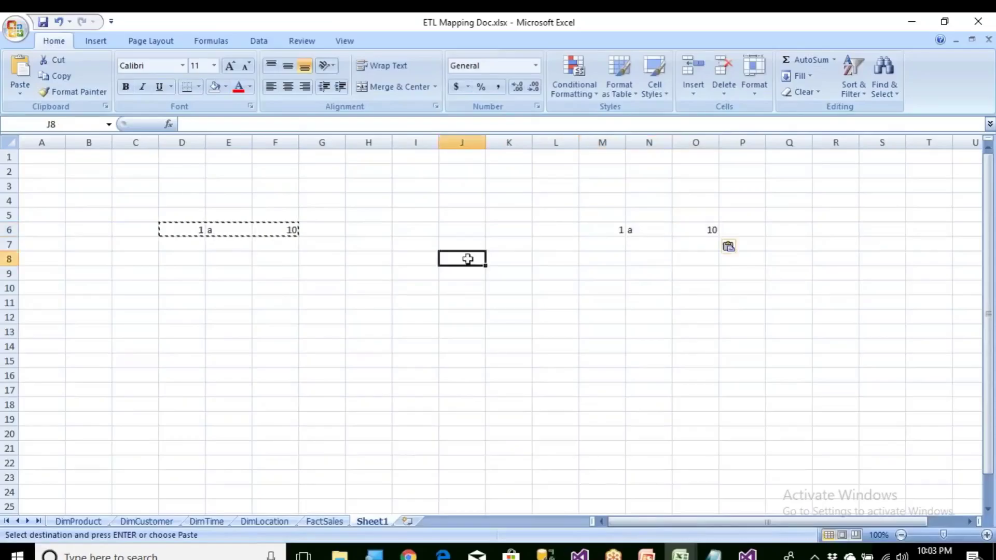
Step: Add a second sample source row with 2, b, 20 in cells D7 to F7
{"action": "left_click", "coordinate": [186, 258]}
{"action": "left_click", "coordinate": [196, 245]}
{"action": "type", "text": "2"}
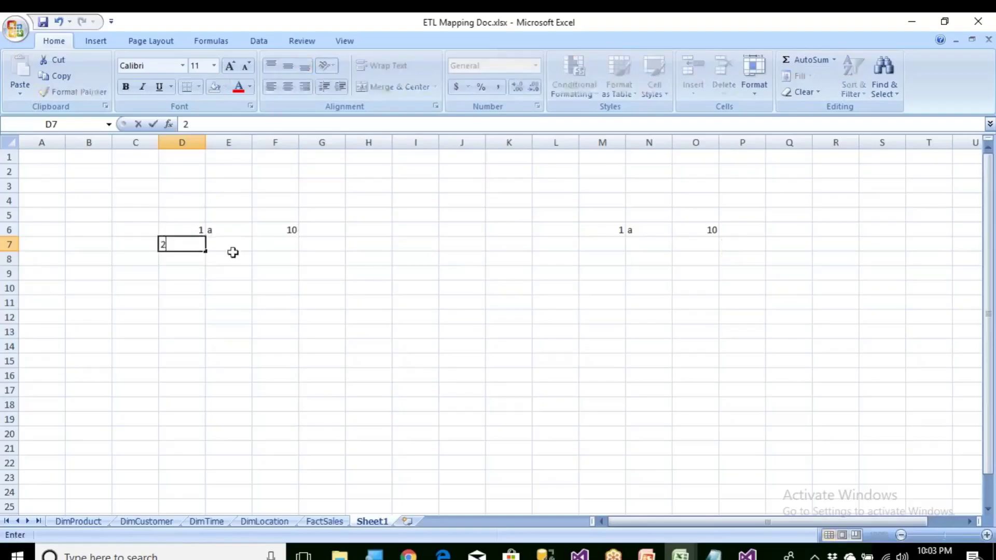
{"action": "left_click", "coordinate": [232, 255]}
{"action": "left_click", "coordinate": [232, 245]}
{"action": "type", "text": "b"}
{"action": "key", "text": "Return"}
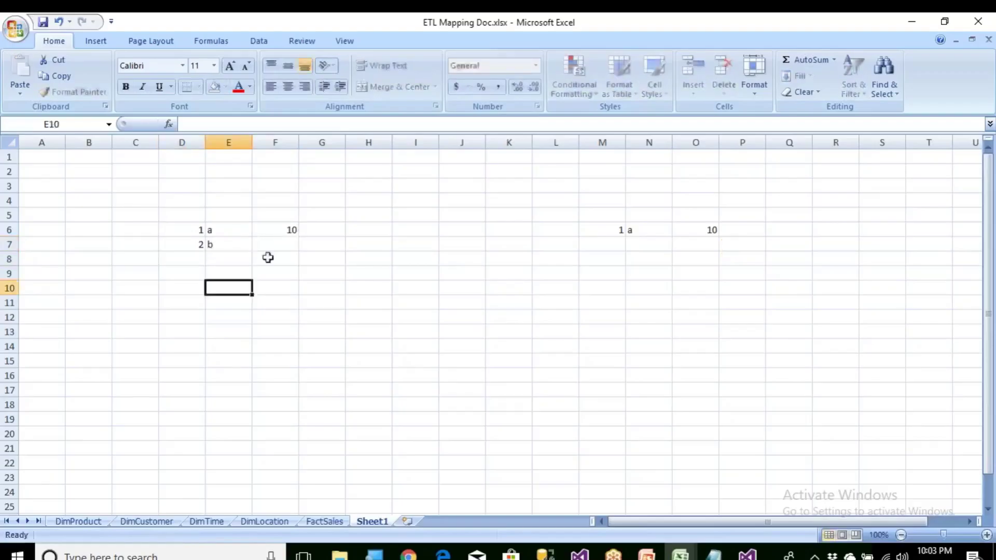
{"action": "left_click", "coordinate": [279, 242]}
{"action": "type", "text": "20"}
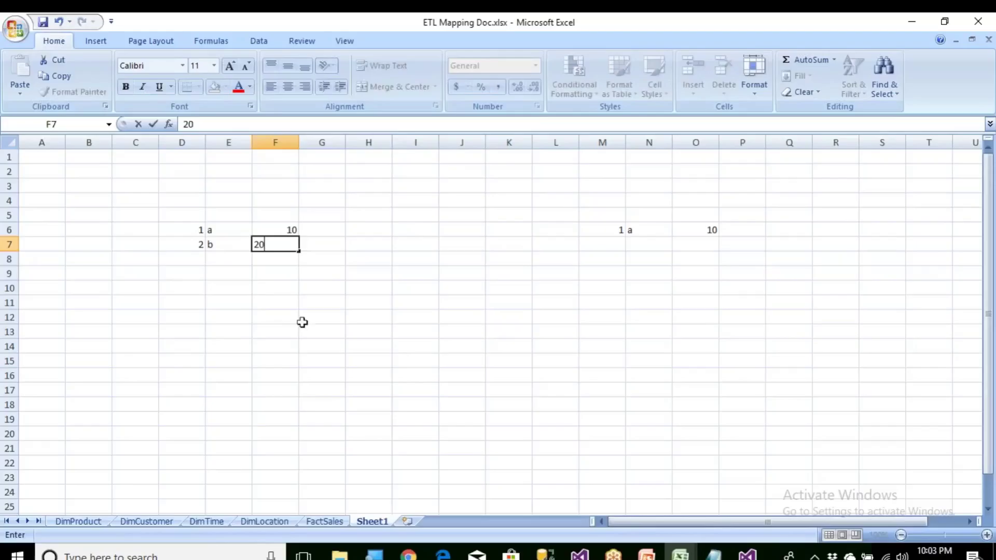
{"action": "left_click", "coordinate": [302, 322]}
Step: Label the copied target data with the heading DWH in cell N4
{"action": "left_click", "coordinate": [657, 201]}
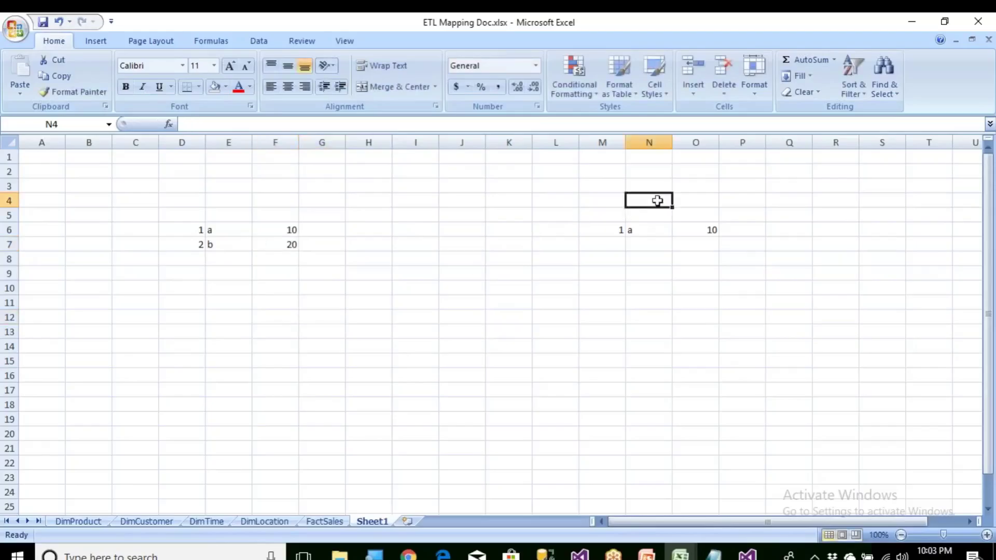
{"action": "type", "text": "DWH"}
{"action": "left_click", "coordinate": [646, 354]}
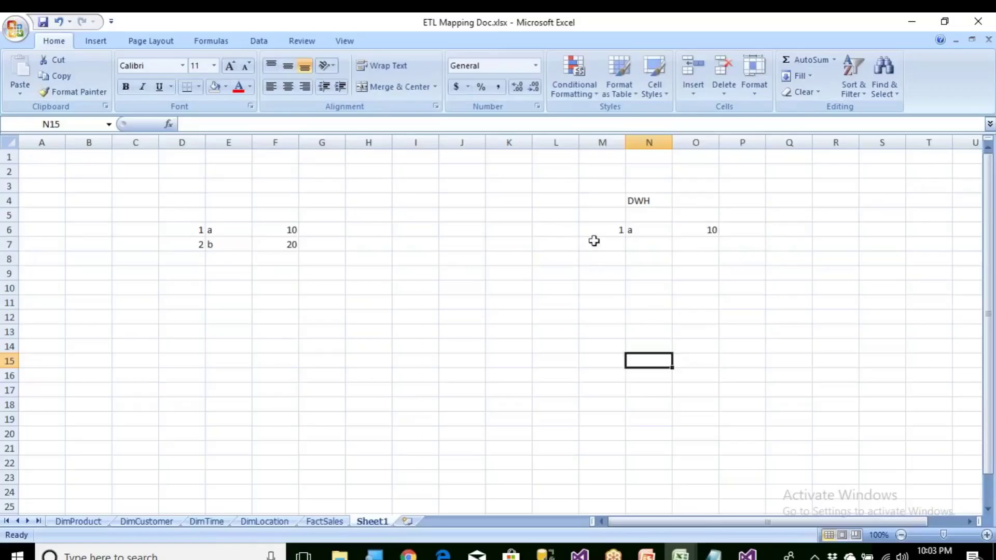
{"action": "left_click_drag", "start_coordinate": [596, 229], "coordinate": [742, 246]}
{"action": "left_click", "coordinate": [193, 314]}
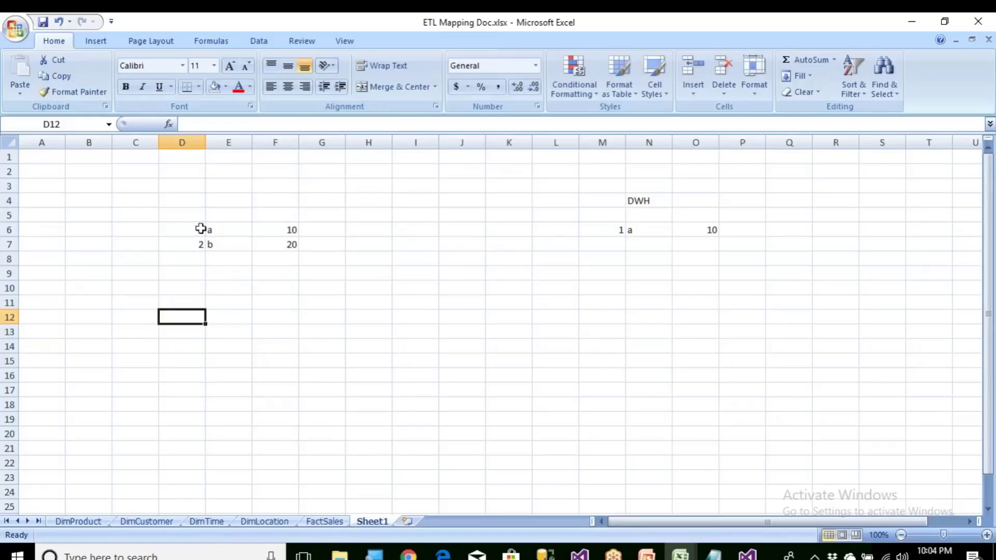
Step: Compare the first source row with the DWH row, and copy the new source row D7:G7 to M7
{"action": "left_click_drag", "start_coordinate": [200, 230], "coordinate": [322, 230]}
{"action": "left_click_drag", "start_coordinate": [618, 231], "coordinate": [732, 231]}
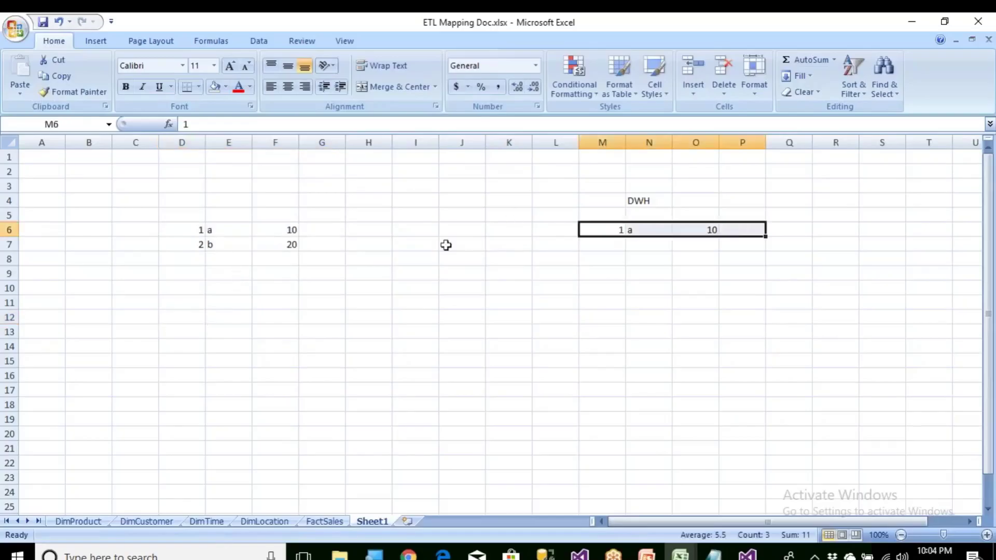
{"action": "left_click", "coordinate": [196, 247]}
{"action": "left_click_drag", "start_coordinate": [195, 248], "coordinate": [298, 248]}
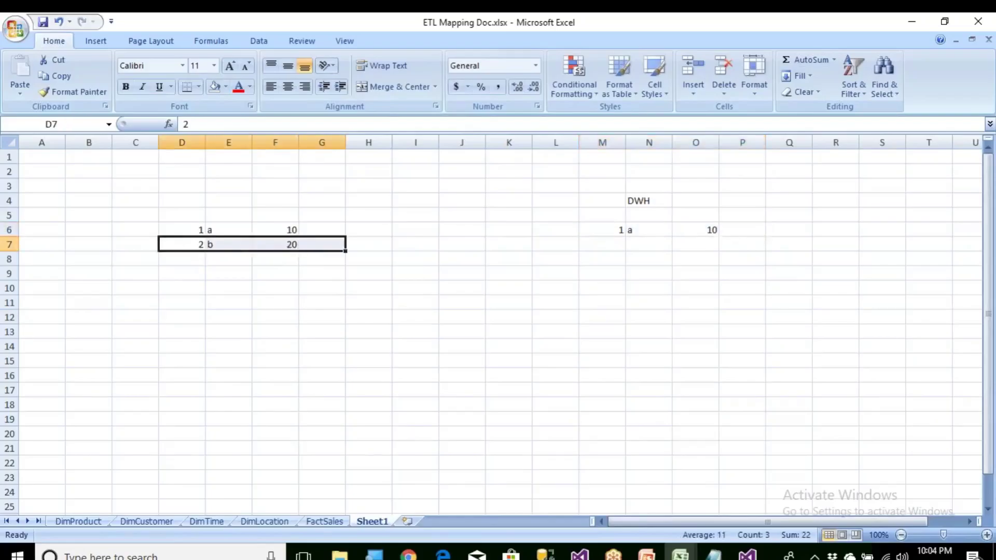
{"action": "key", "text": "ctrl+c"}
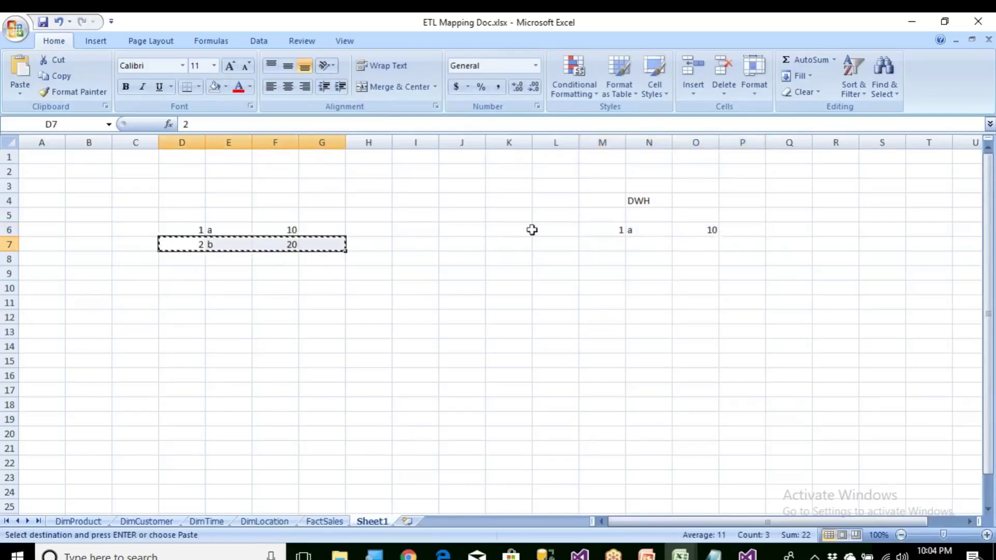
{"action": "left_click", "coordinate": [609, 247]}
{"action": "key", "text": "ctrl+v"}
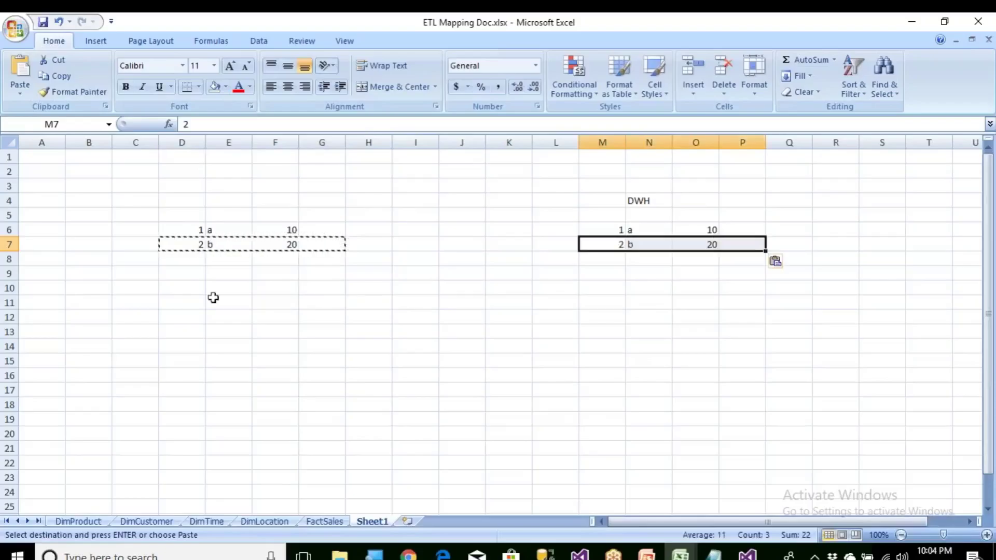
{"action": "left_click", "coordinate": [184, 231]}
{"action": "left_click", "coordinate": [604, 233]}
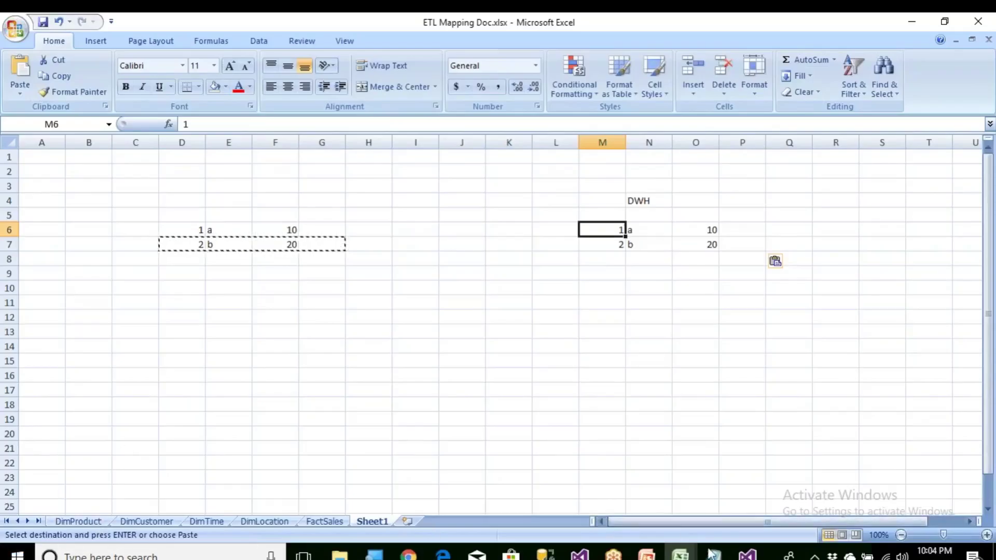
Step: Switch to Visual Studio and view the OLE DB Destination's connection settings, closing the editor without changes
{"action": "left_click", "coordinate": [747, 554]}
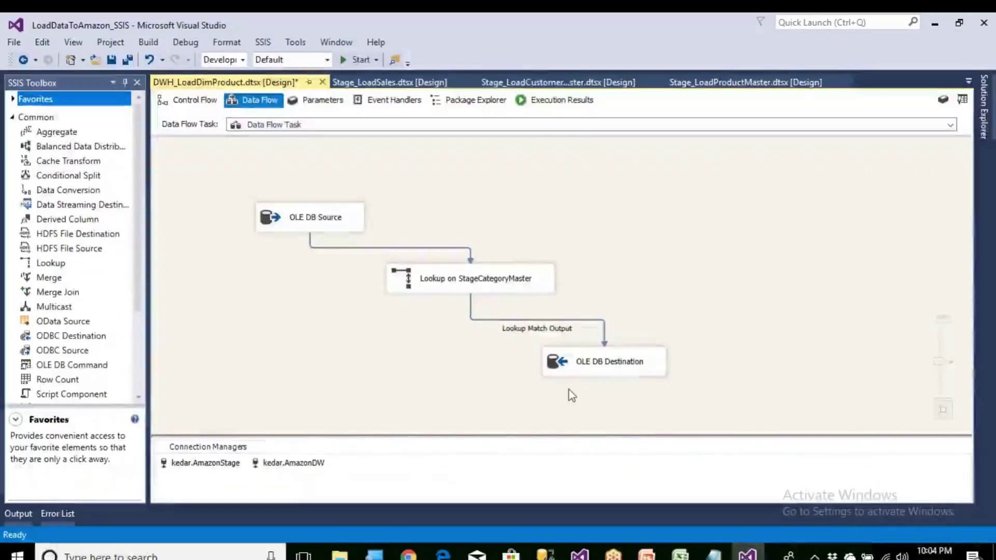
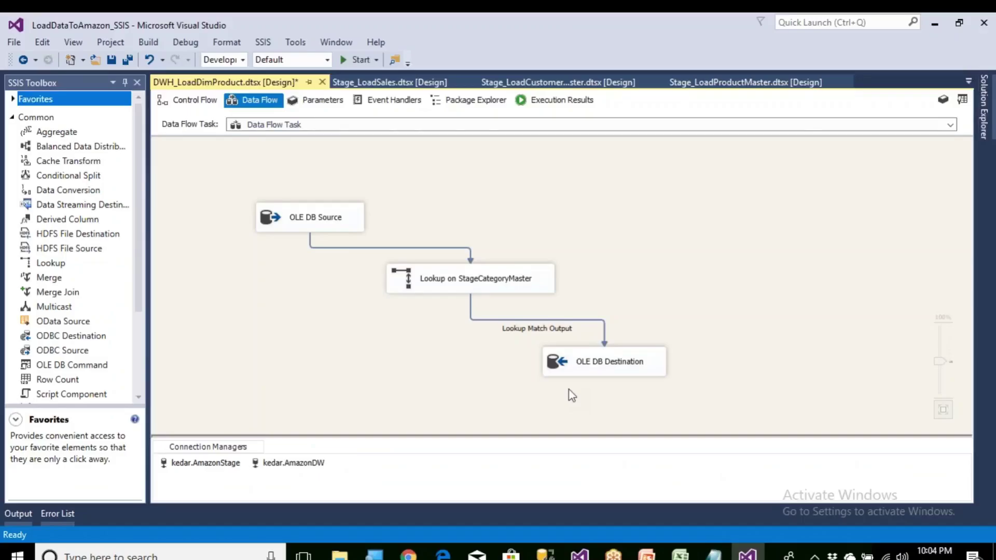
{"action": "double_click", "coordinate": [611, 368]}
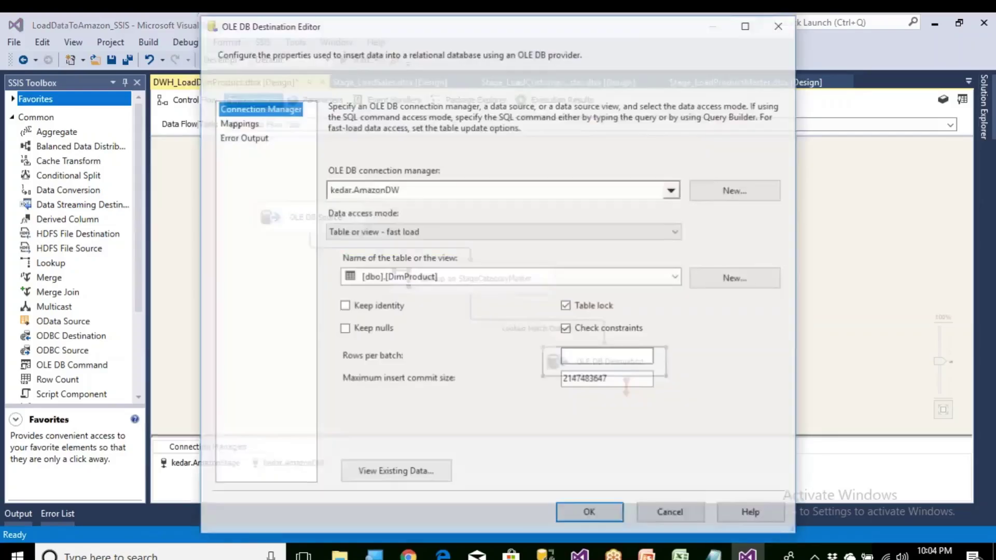
{"action": "left_click", "coordinate": [658, 514]}
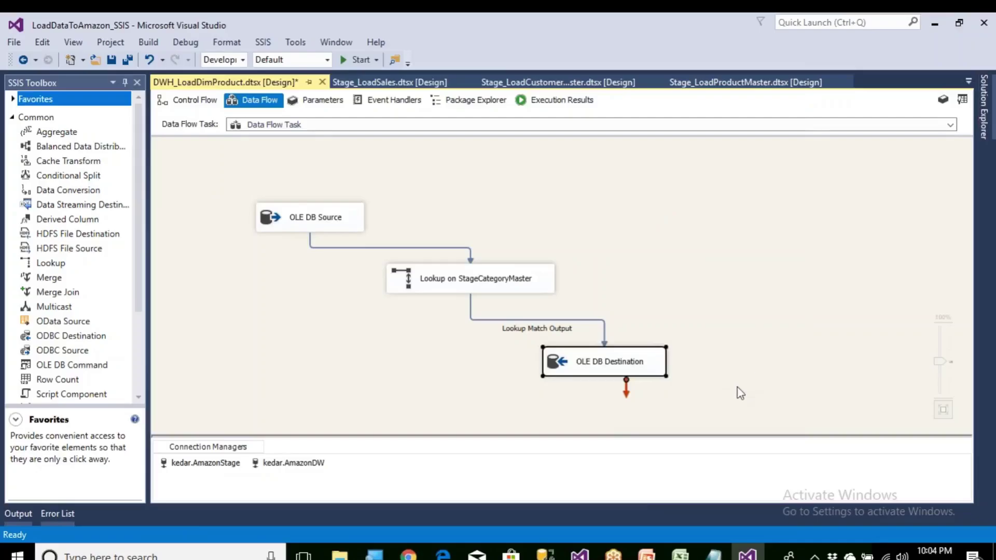
{"action": "left_click", "coordinate": [740, 394]}
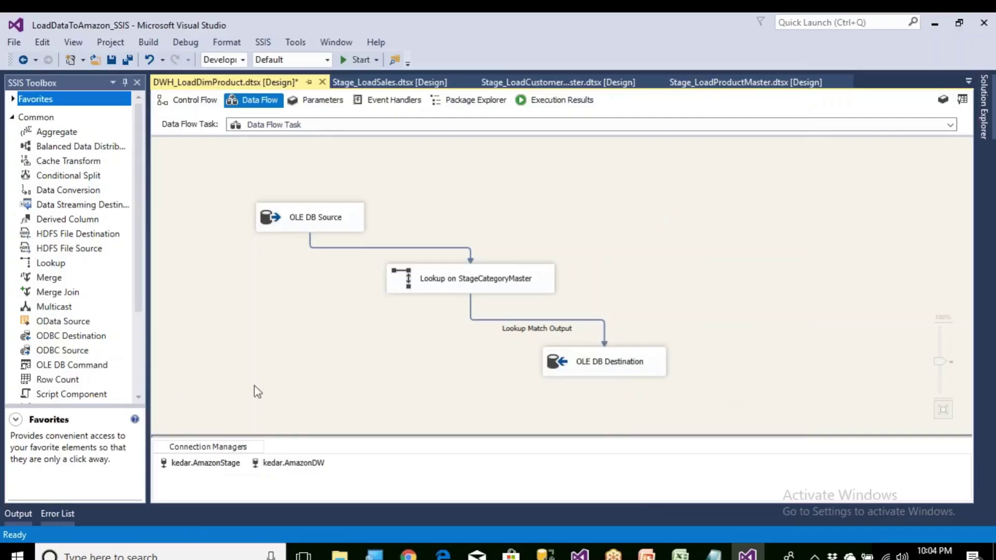
Step: Add a Slowly Changing Dimension transformation to the data flow and delete the OLE DB Destination
{"action": "left_click", "coordinate": [12, 118]}
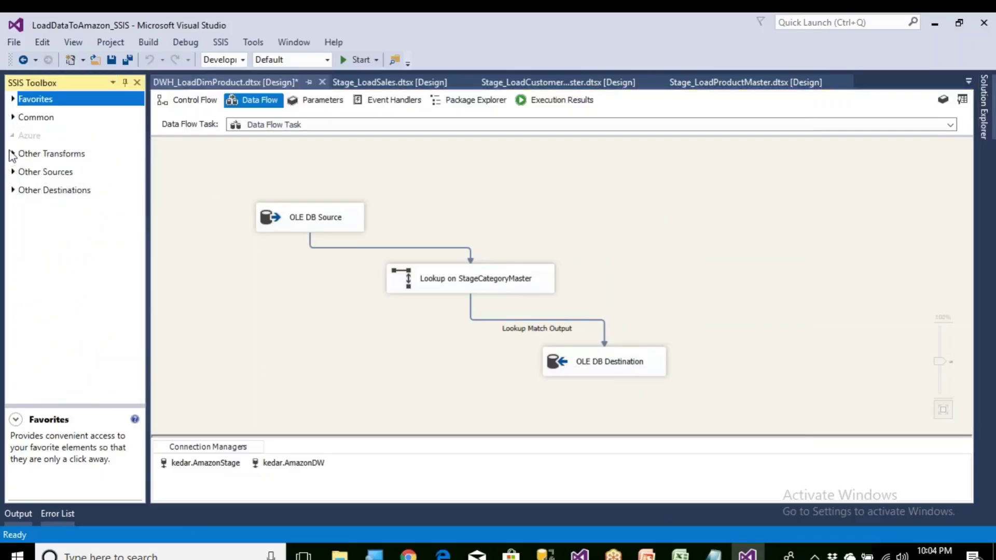
{"action": "left_click", "coordinate": [12, 118]}
{"action": "scroll", "coordinate": [78, 311], "scroll_direction": "down", "scroll_amount": 3}
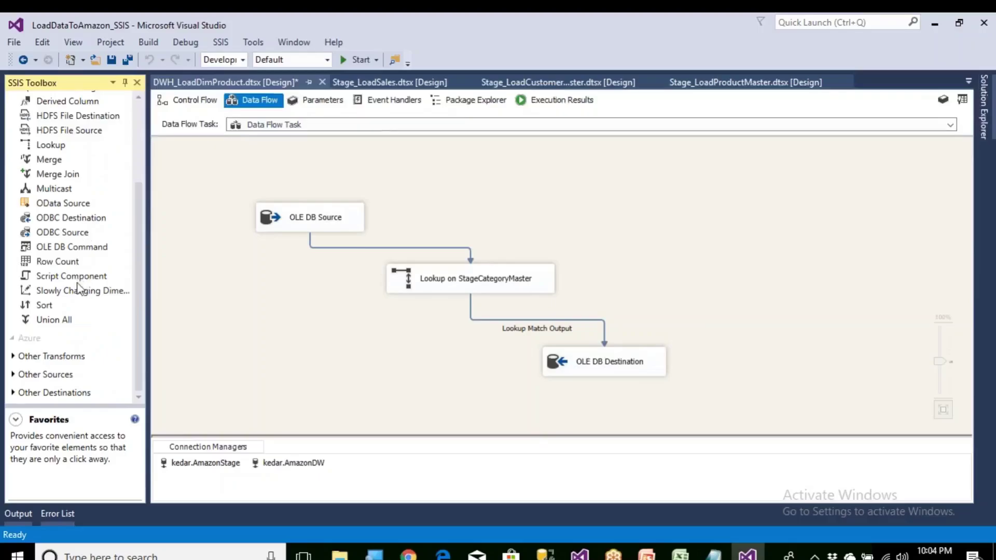
{"action": "left_click_drag", "start_coordinate": [89, 291], "coordinate": [657, 268]}
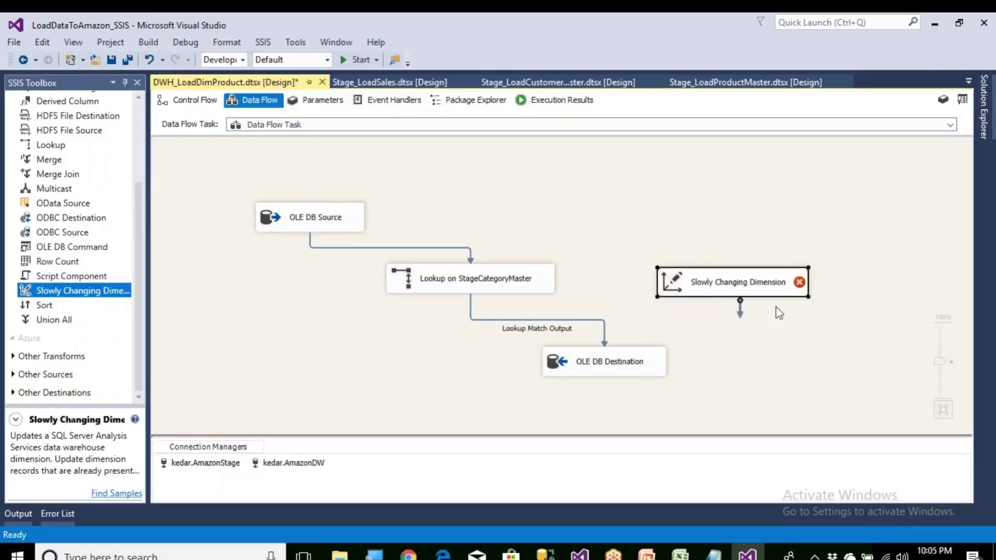
{"action": "left_click", "coordinate": [638, 375]}
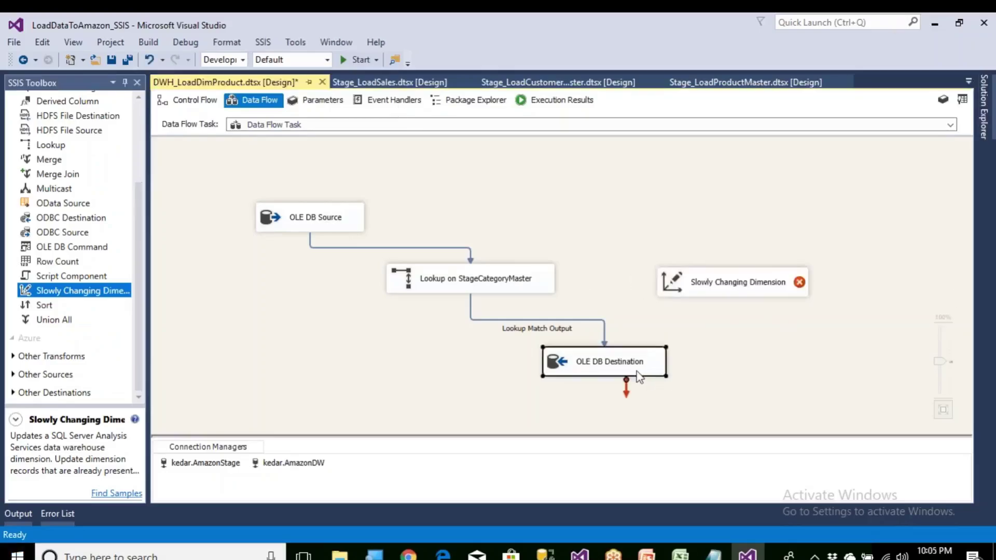
{"action": "key", "text": "Delete"}
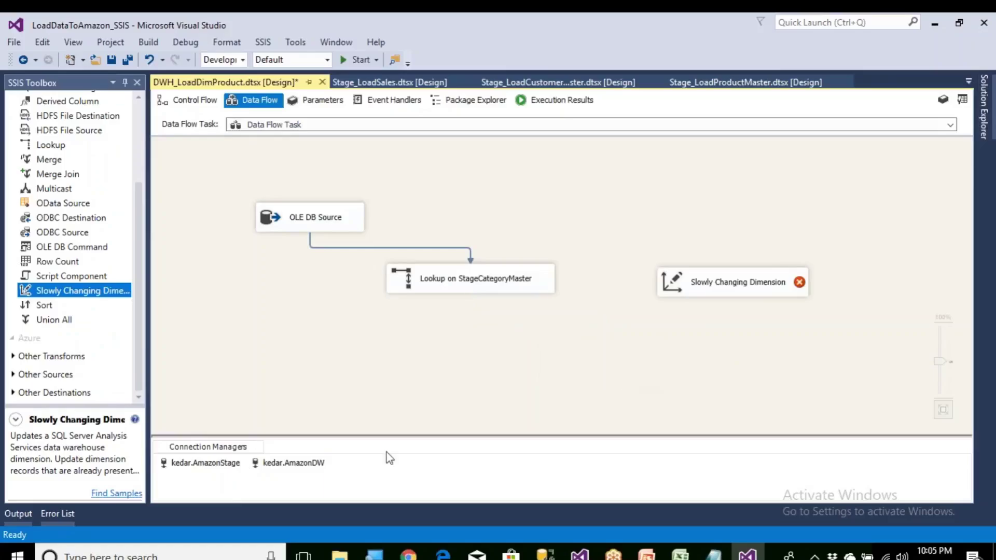
Step: Connect the Lookup Match Output of the StageCategoryMaster lookup to the Slowly Changing Dimension and place that transformation below the lookup
{"action": "left_click", "coordinate": [462, 289]}
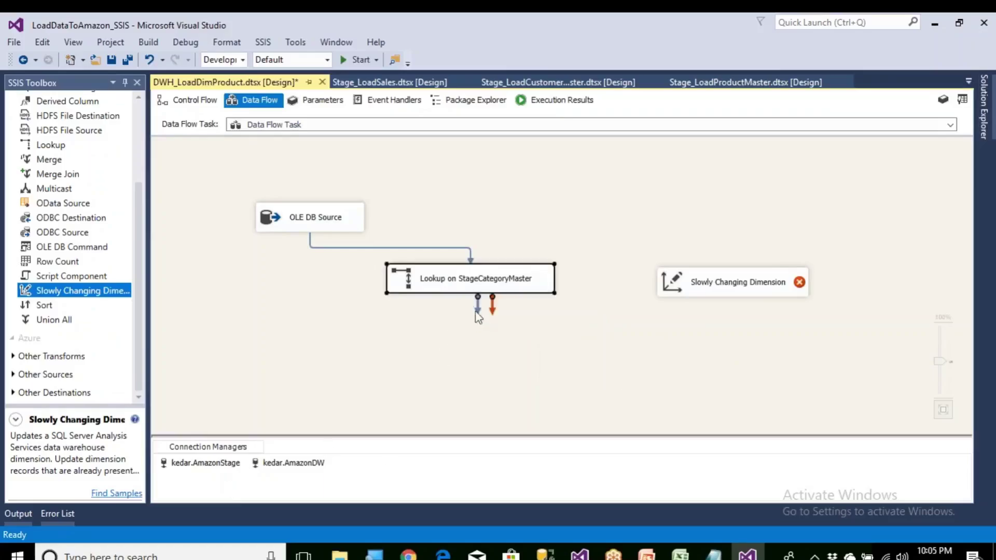
{"action": "left_click_drag", "start_coordinate": [478, 311], "coordinate": [693, 296]}
{"action": "left_click", "coordinate": [517, 286]}
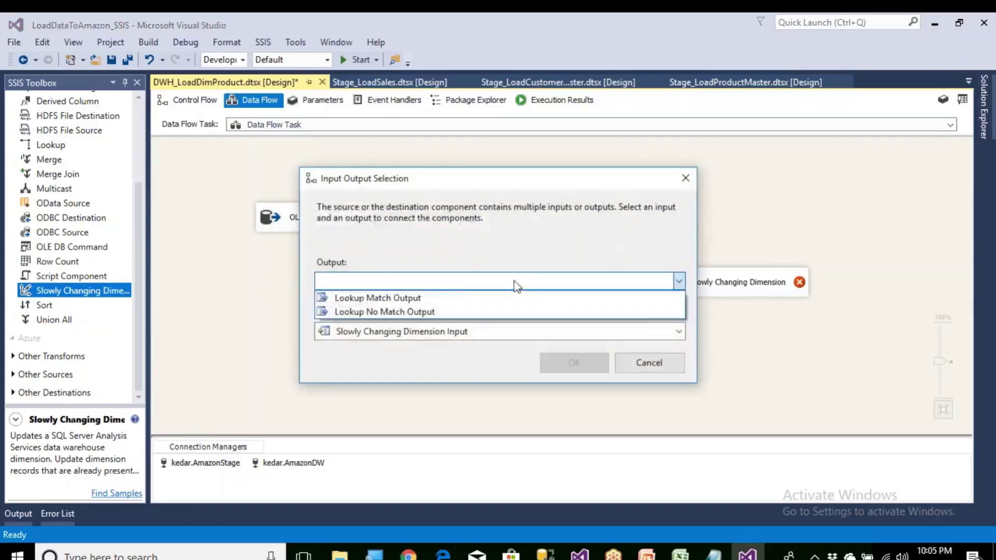
{"action": "left_click", "coordinate": [433, 299]}
{"action": "left_click", "coordinate": [568, 362]}
{"action": "left_click_drag", "start_coordinate": [697, 291], "coordinate": [622, 362]}
Step: Start the Slowly Changing Dimension wizard and choose [dbo].[DimProduct] from the AmazonDW connection as the dimension table
{"action": "double_click", "coordinate": [667, 360]}
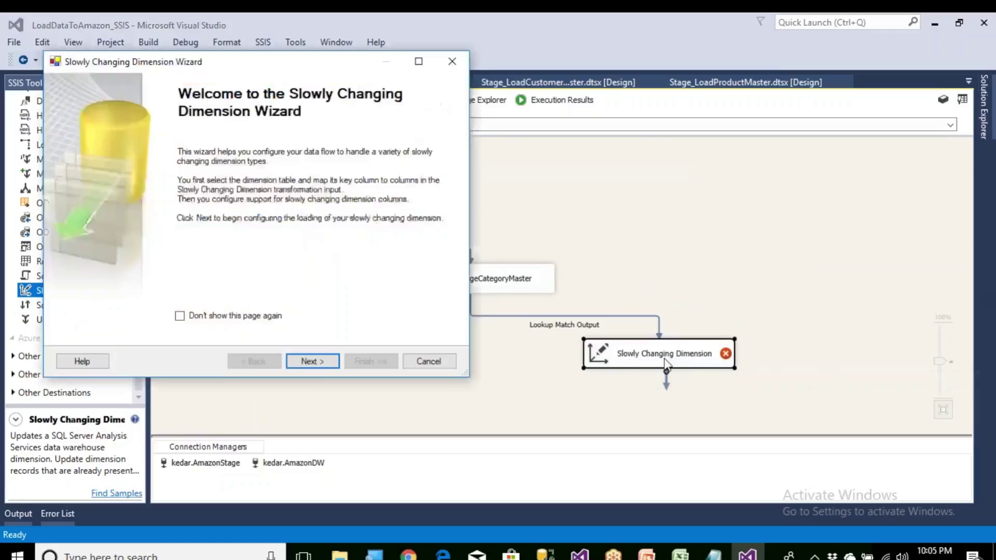
{"action": "left_click", "coordinate": [318, 362]}
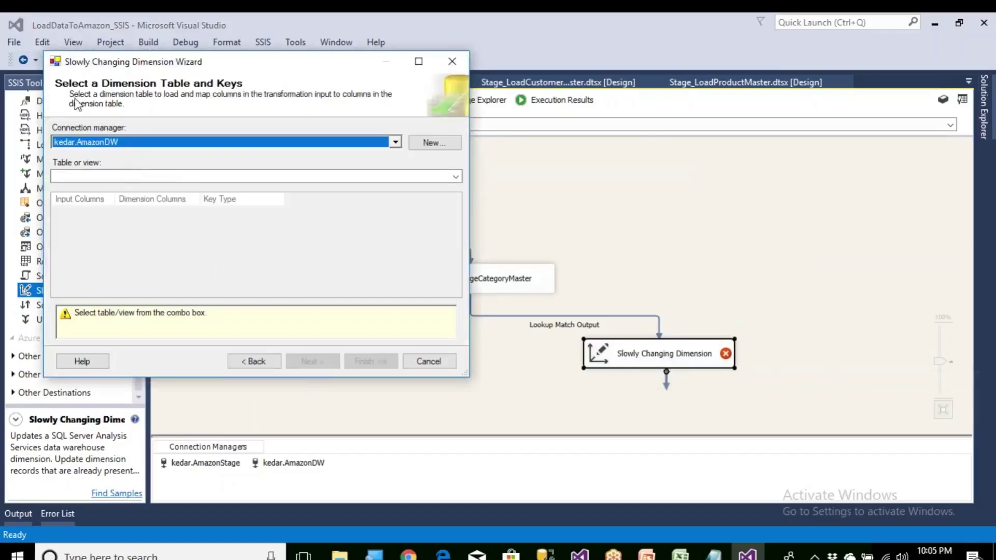
{"action": "left_click", "coordinate": [107, 176]}
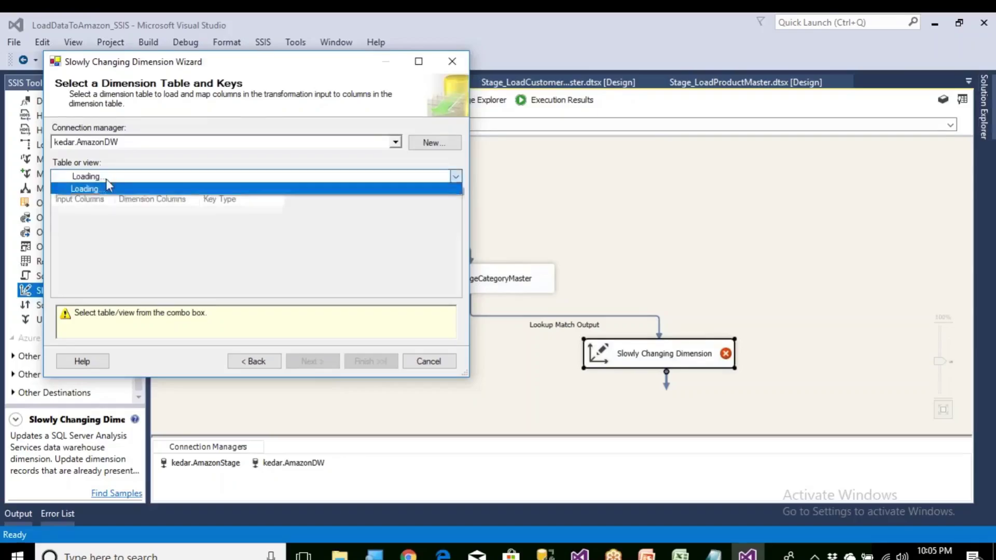
{"action": "left_click", "coordinate": [126, 208]}
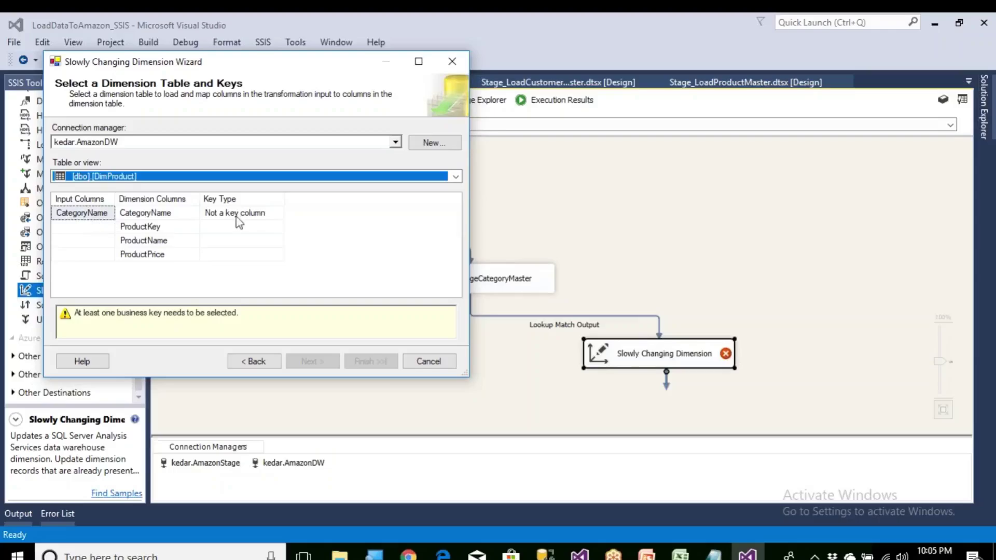
Step: Map the input columns PID, Name and Price to the dimension columns ProductKey, ProductName and ProductPrice
{"action": "left_click", "coordinate": [91, 231]}
{"action": "left_click", "coordinate": [88, 228]}
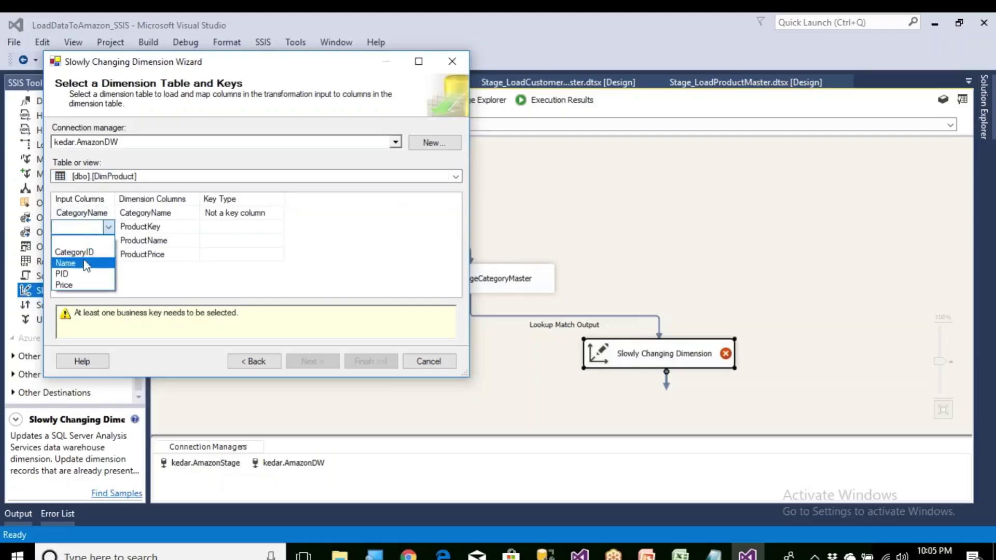
{"action": "left_click", "coordinate": [84, 275]}
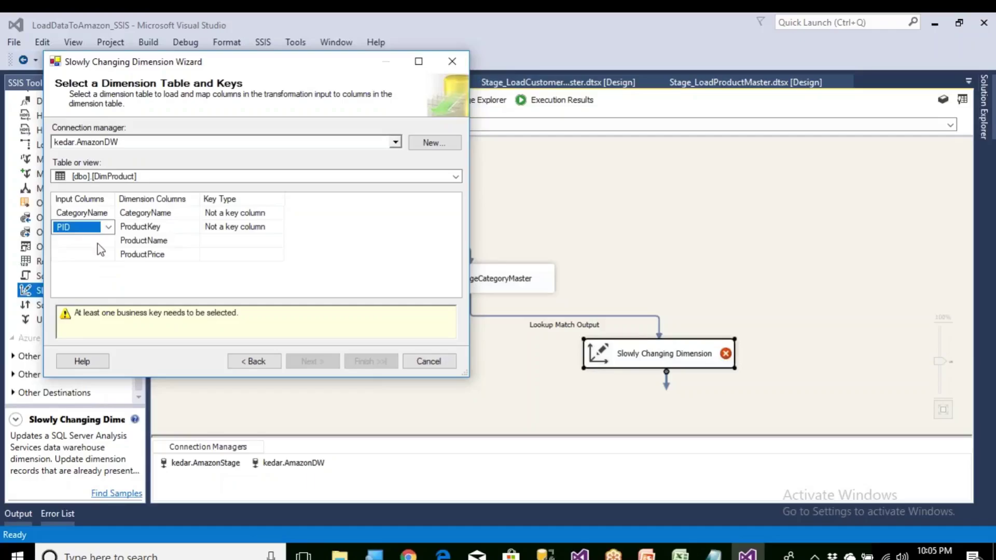
{"action": "left_click", "coordinate": [98, 243]}
{"action": "left_click", "coordinate": [88, 273]}
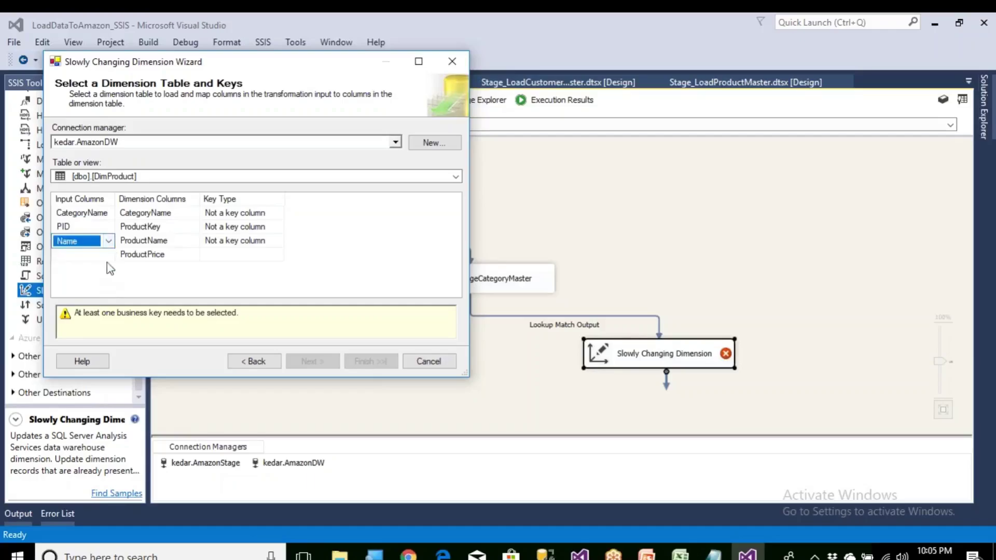
{"action": "left_click", "coordinate": [108, 255]}
{"action": "left_click", "coordinate": [108, 255]}
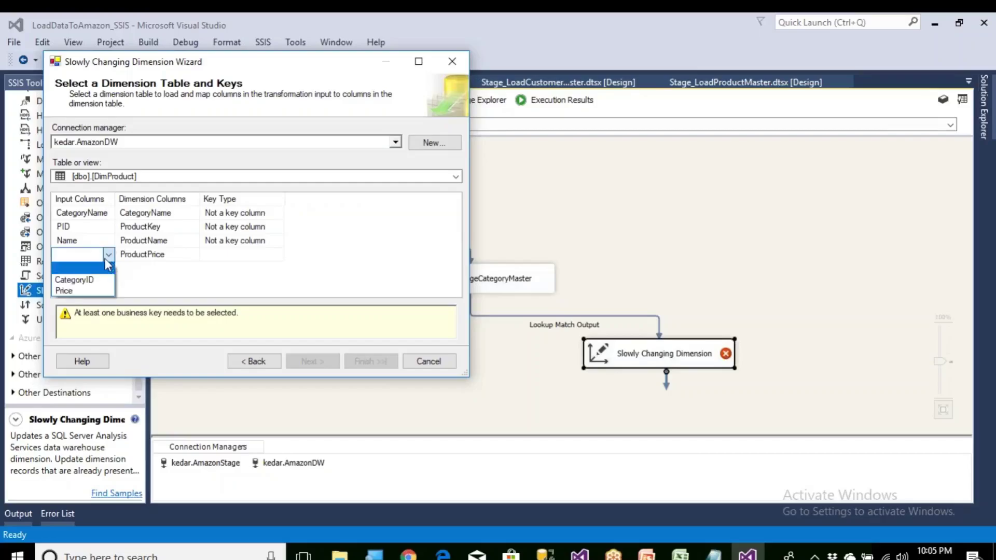
{"action": "left_click", "coordinate": [101, 290]}
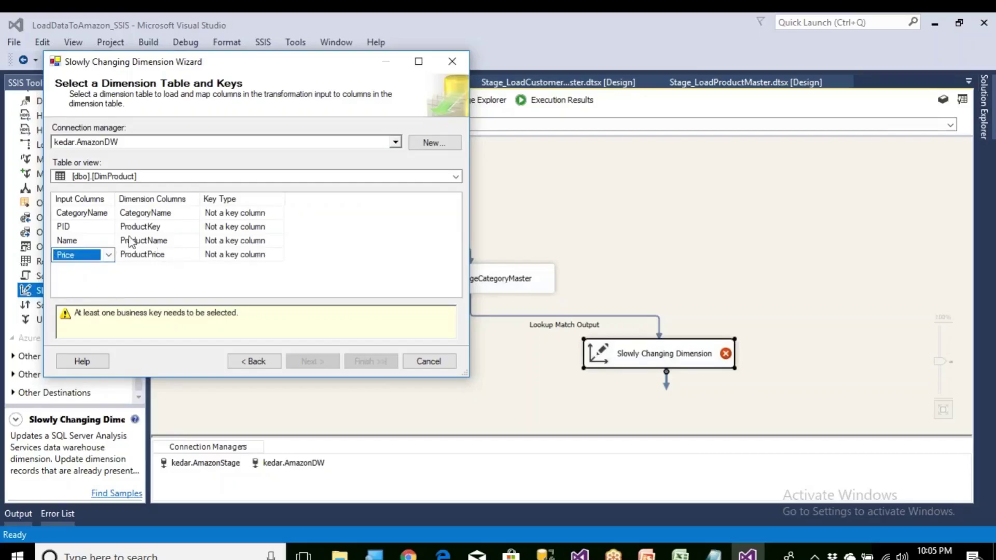
Step: Set the key type of ProductKey to Business key and proceed to the dimension column change types
{"action": "left_click", "coordinate": [109, 217]}
{"action": "left_click", "coordinate": [148, 219]}
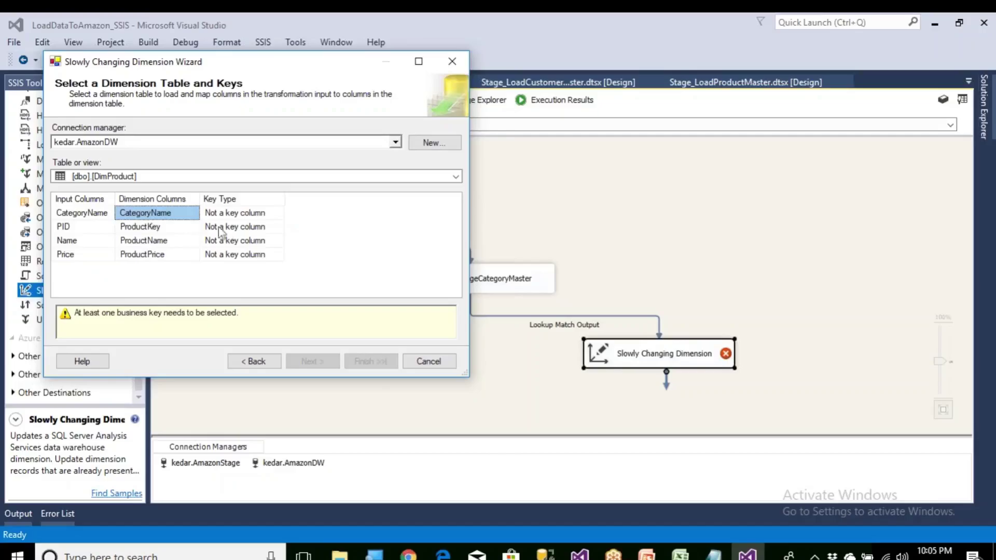
{"action": "left_click", "coordinate": [150, 228]}
{"action": "left_click", "coordinate": [205, 227]}
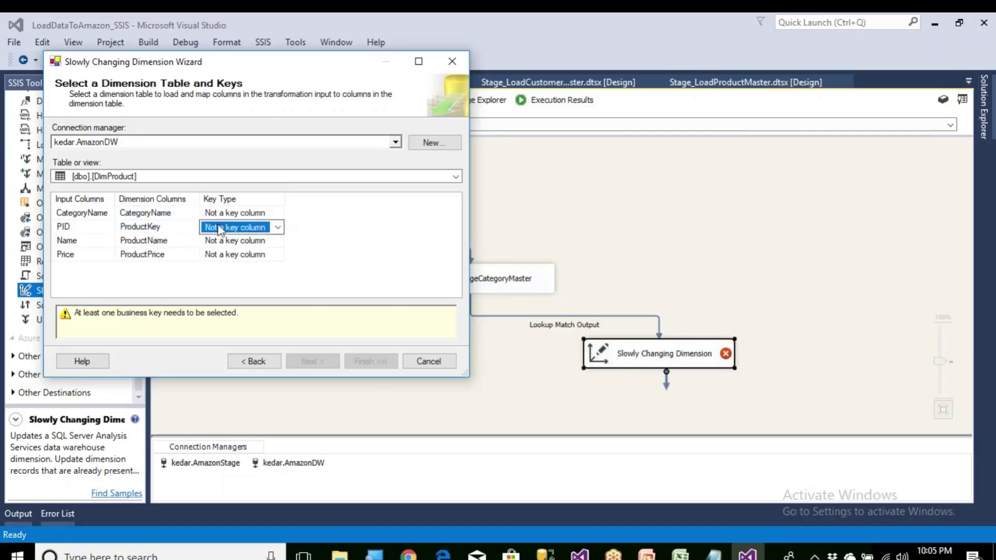
{"action": "left_click", "coordinate": [224, 228]}
{"action": "left_click", "coordinate": [225, 253]}
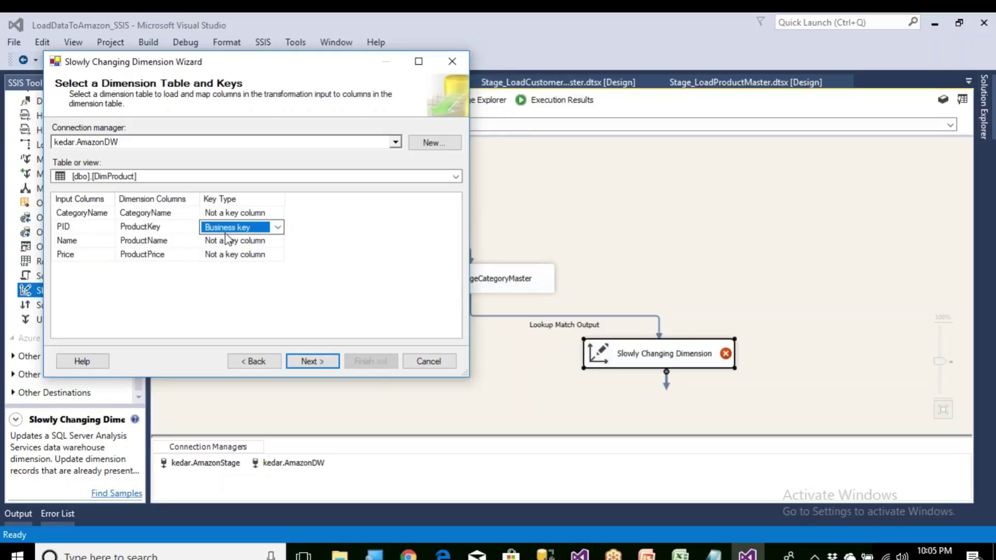
{"action": "left_click", "coordinate": [223, 230]}
{"action": "left_click", "coordinate": [220, 230]}
{"action": "left_click", "coordinate": [81, 231]}
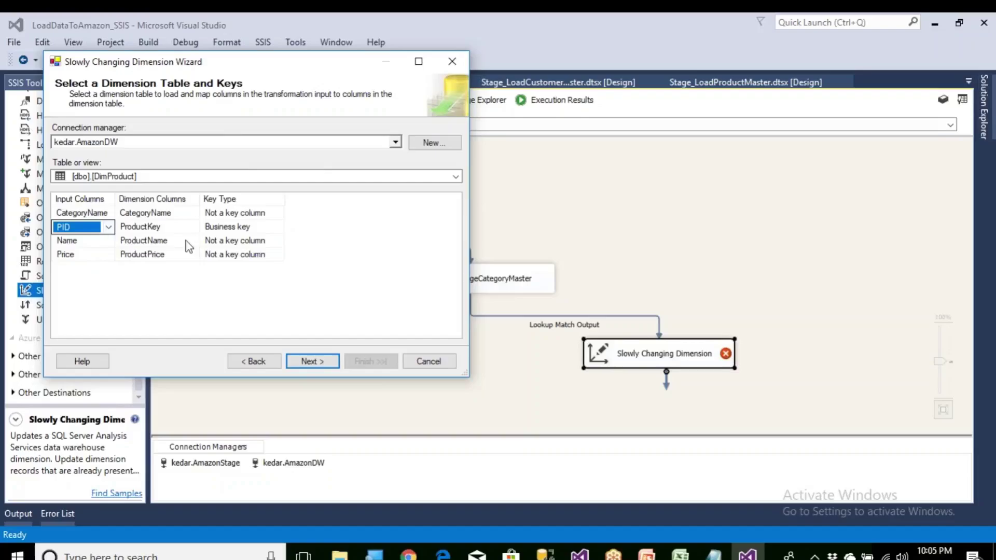
{"action": "left_click", "coordinate": [310, 361]}
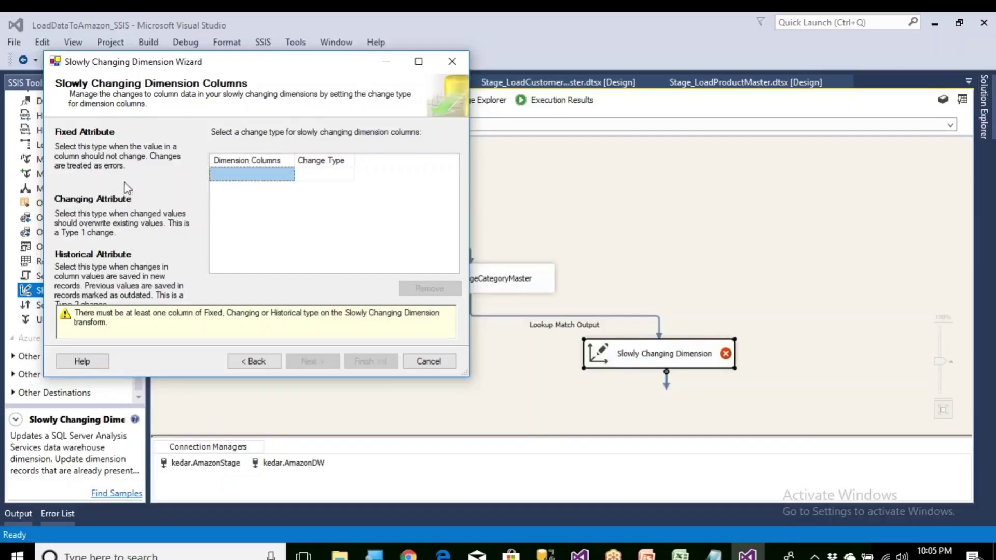
Step: Add CategoryName as a slowly changing column, widen the change type column and set its type to Changing attribute
{"action": "left_click", "coordinate": [289, 175]}
{"action": "left_click", "coordinate": [289, 174]}
{"action": "left_click", "coordinate": [277, 190]}
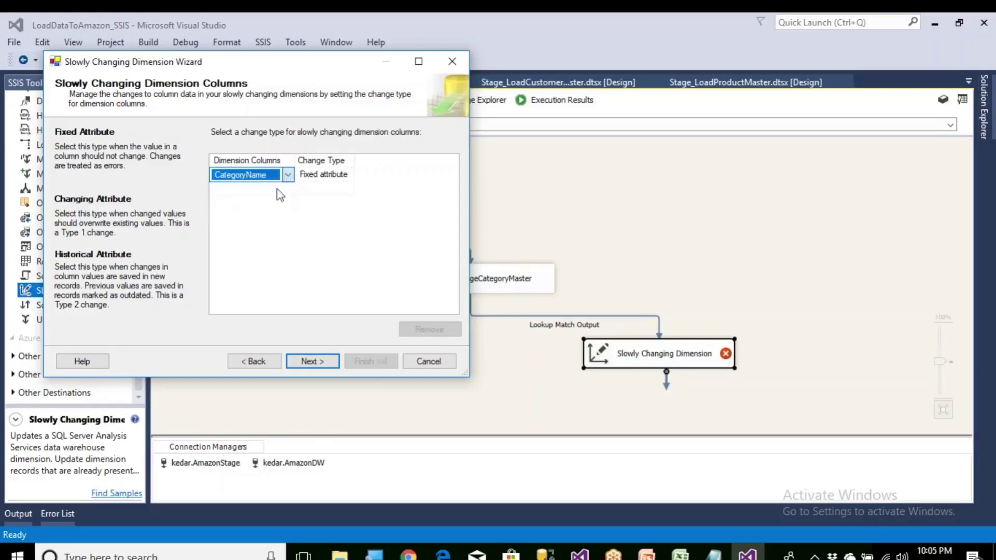
{"action": "left_click", "coordinate": [324, 178]}
{"action": "left_click", "coordinate": [324, 177]}
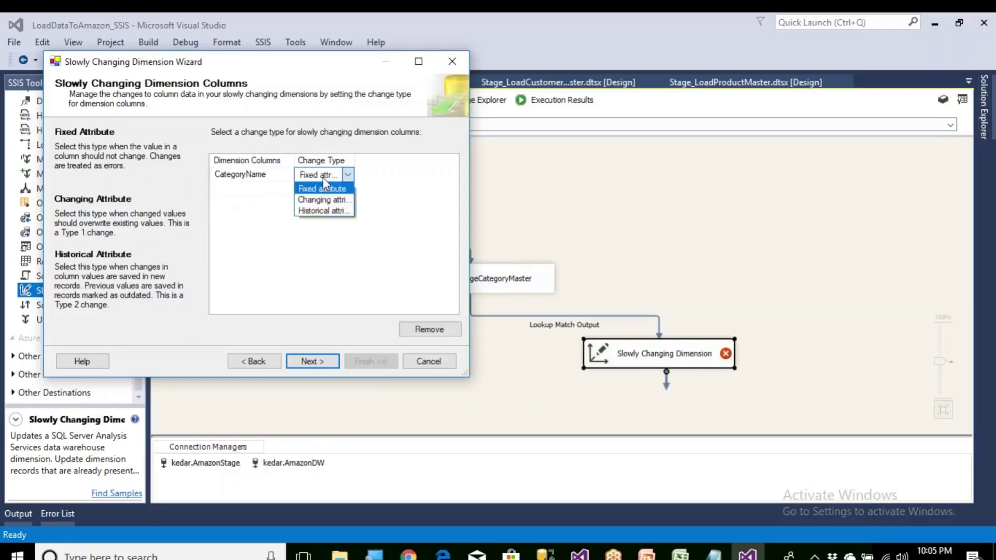
{"action": "left_click", "coordinate": [357, 161]}
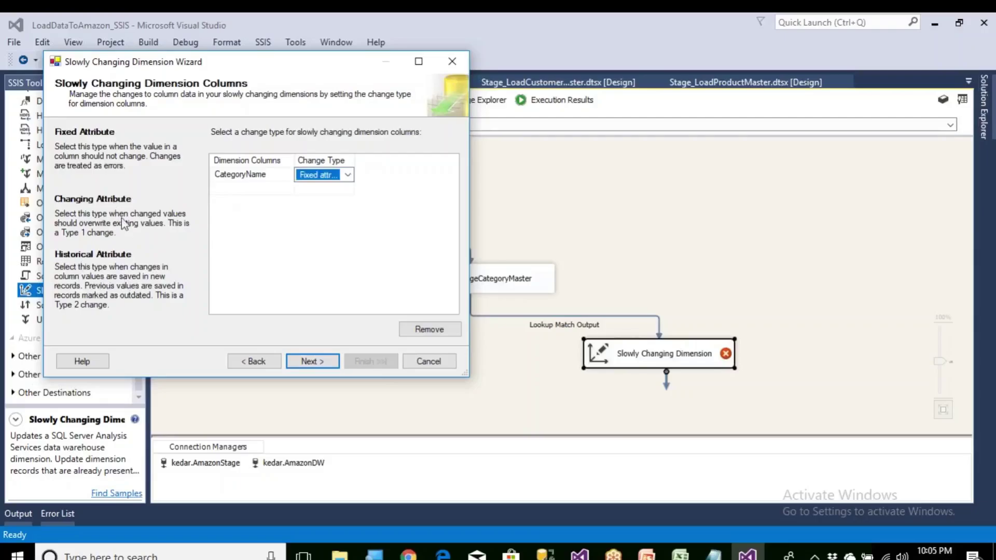
{"action": "left_click_drag", "start_coordinate": [356, 162], "coordinate": [401, 164]}
{"action": "left_click", "coordinate": [371, 177]}
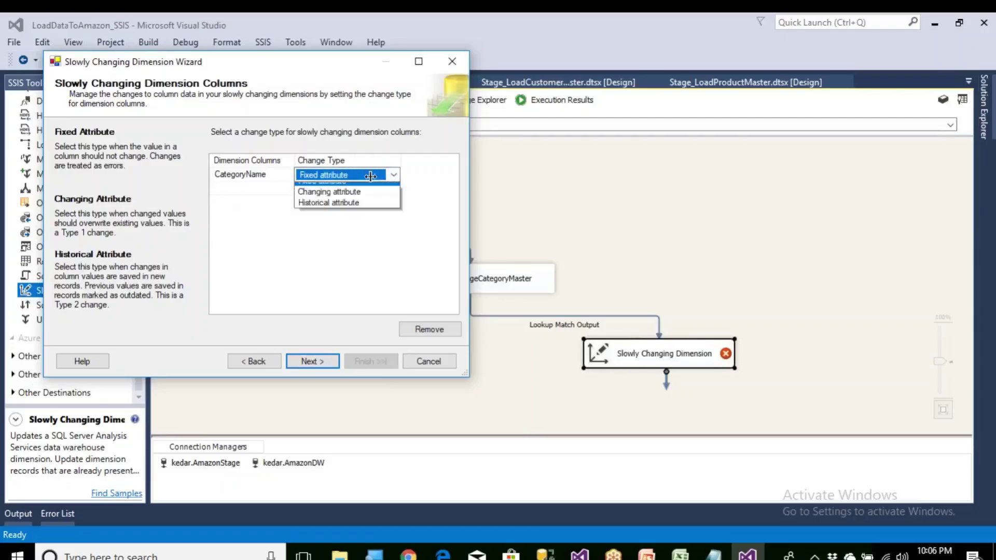
{"action": "left_click", "coordinate": [370, 177]}
{"action": "left_click", "coordinate": [370, 178]}
{"action": "left_click", "coordinate": [358, 200]}
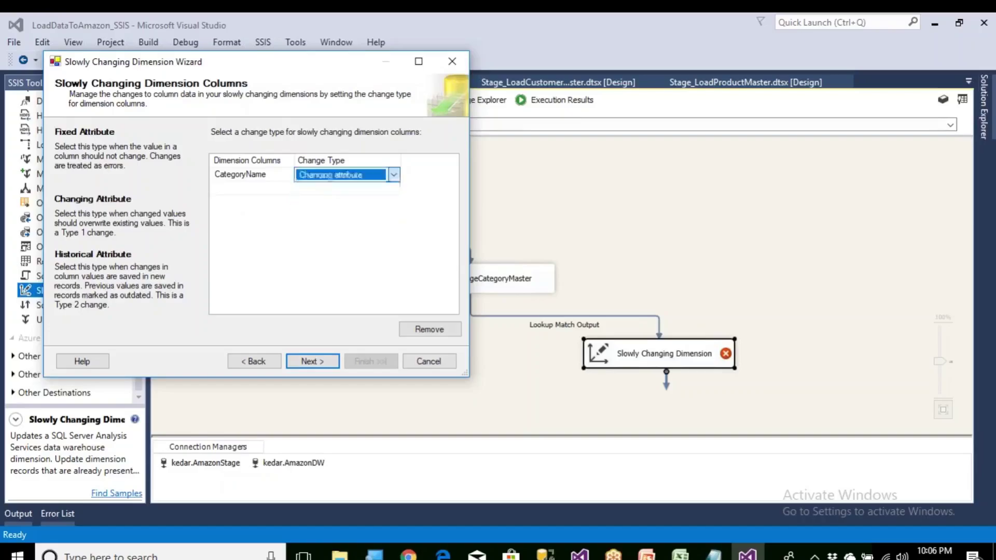
Step: Add ProductName as a slowly changing column with the change type Changing attribute
{"action": "left_click", "coordinate": [270, 192]}
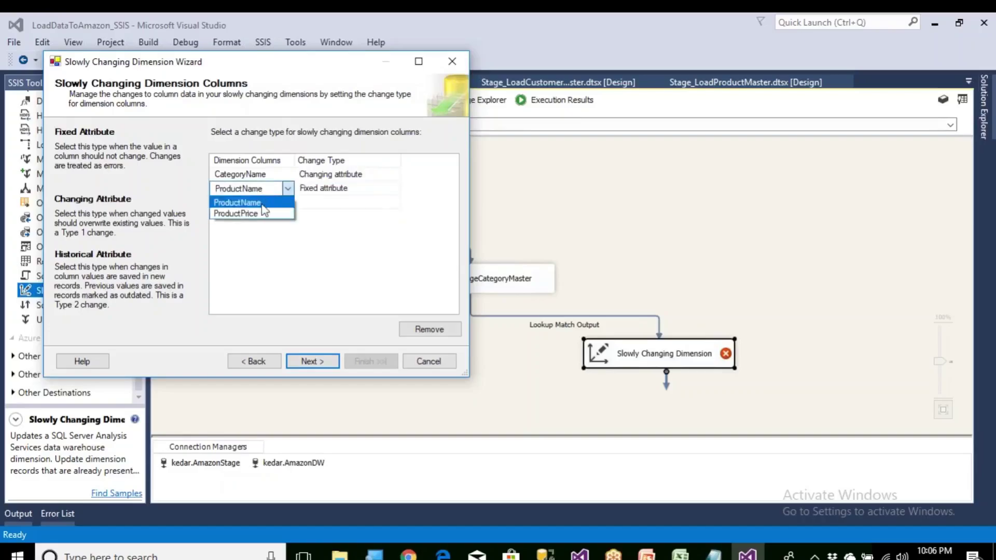
{"action": "left_click", "coordinate": [263, 204]}
{"action": "left_click", "coordinate": [355, 190]}
{"action": "left_click", "coordinate": [355, 190]}
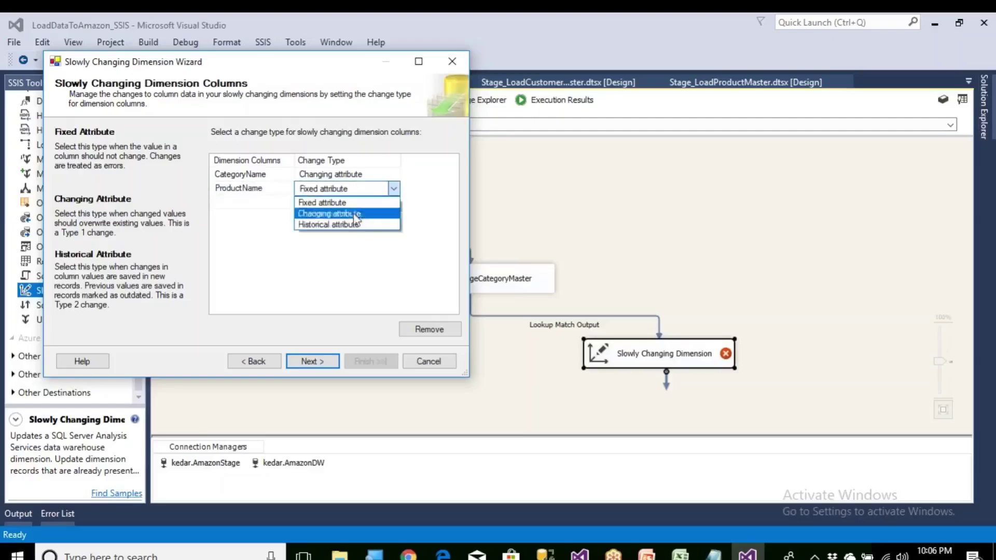
{"action": "left_click", "coordinate": [354, 213]}
Step: Add ProductPrice as a slowly changing column with the change type Changing attribute
{"action": "left_click", "coordinate": [276, 203]}
{"action": "left_click", "coordinate": [259, 213]}
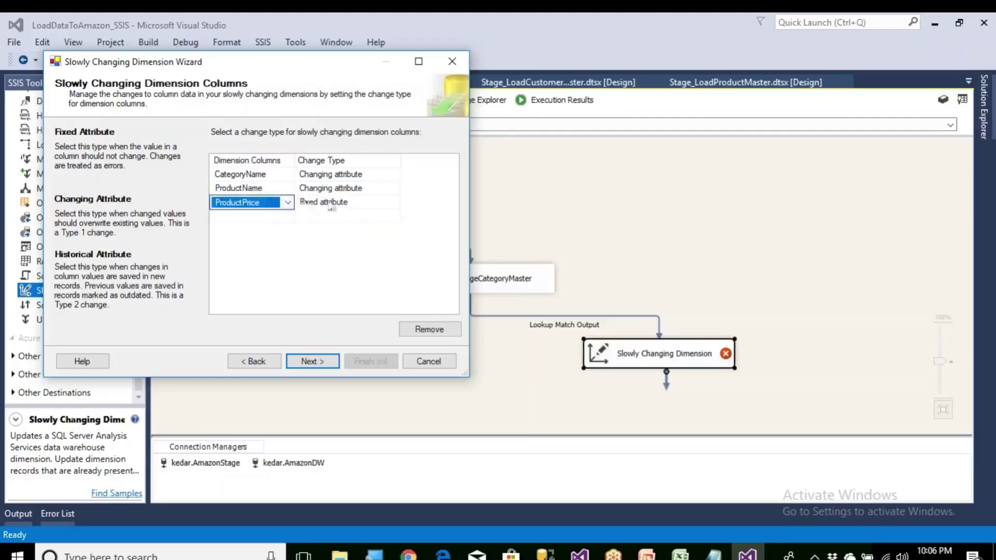
{"action": "left_click", "coordinate": [331, 204]}
{"action": "left_click", "coordinate": [331, 204]}
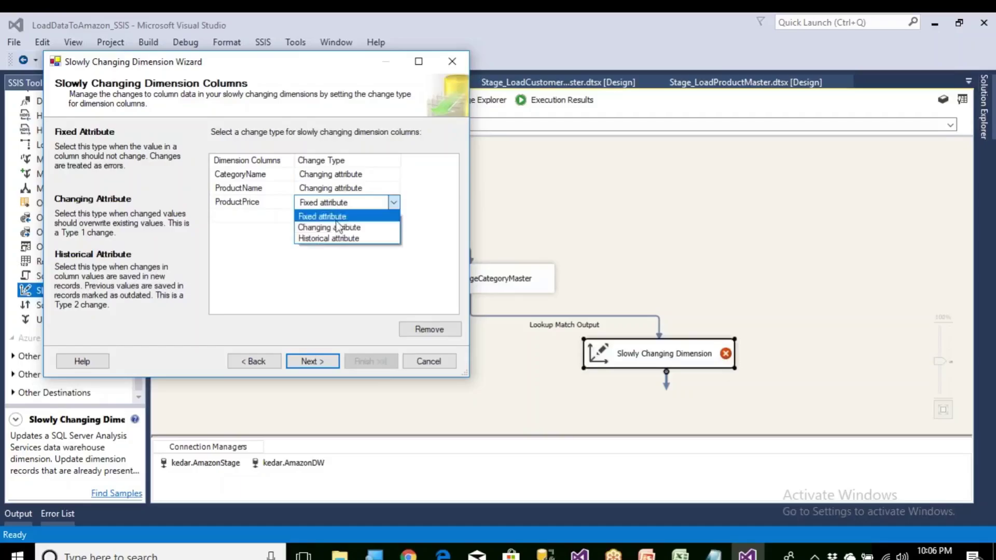
{"action": "left_click", "coordinate": [337, 227]}
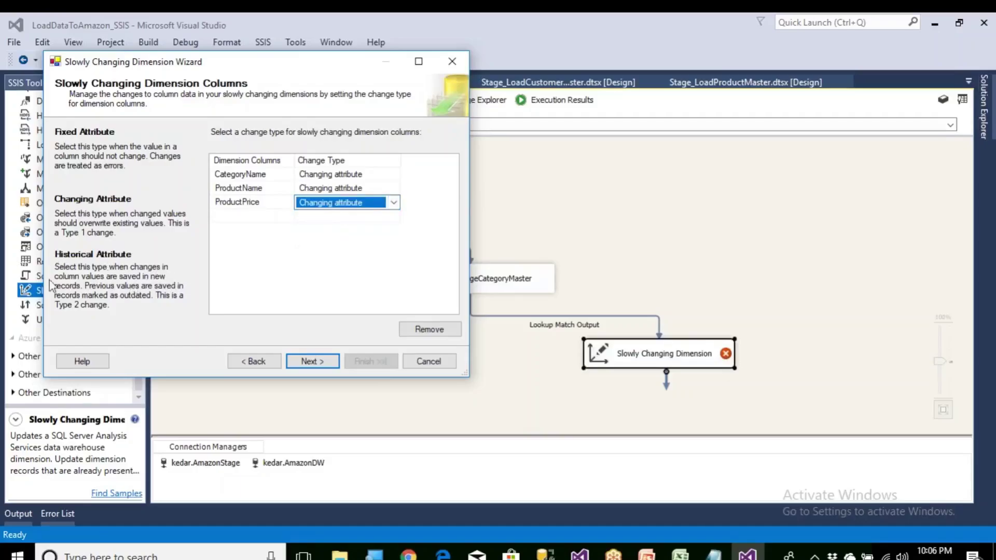
{"action": "left_click", "coordinate": [334, 250]}
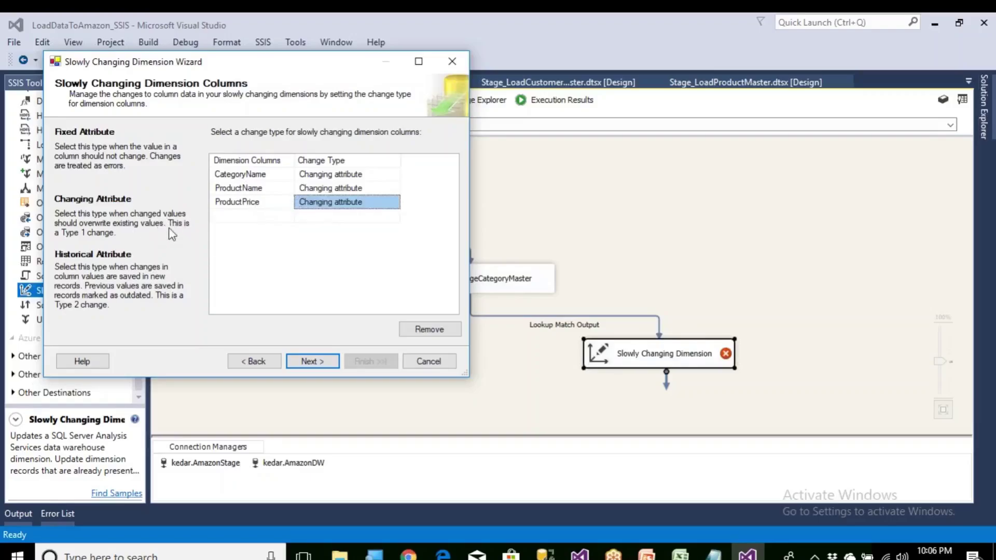
Step: Accept the default changing attribute and inferred member options and finish the wizard to generate the dimension outputs
{"action": "left_click", "coordinate": [317, 361]}
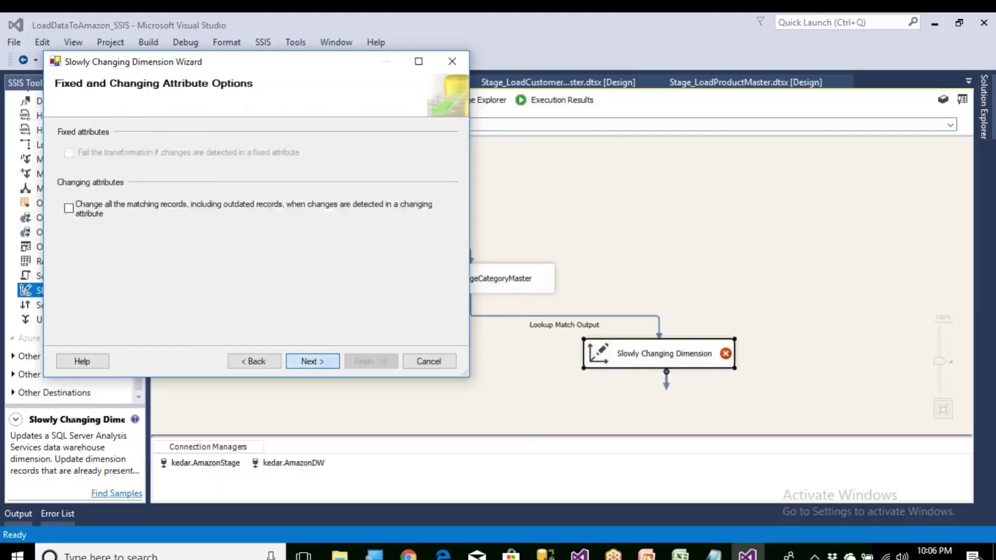
{"action": "left_click", "coordinate": [317, 361]}
{"action": "left_click", "coordinate": [312, 362]}
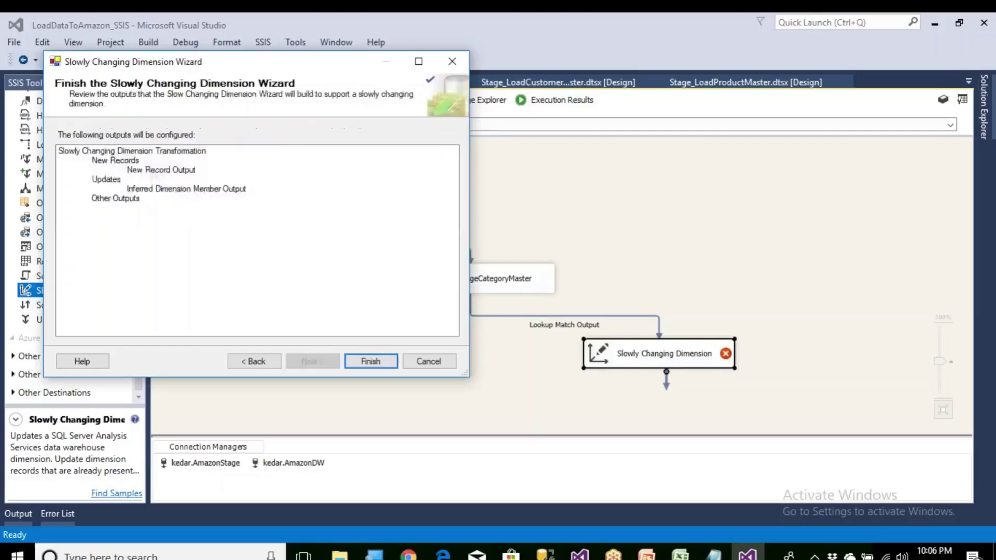
{"action": "left_click", "coordinate": [371, 362]}
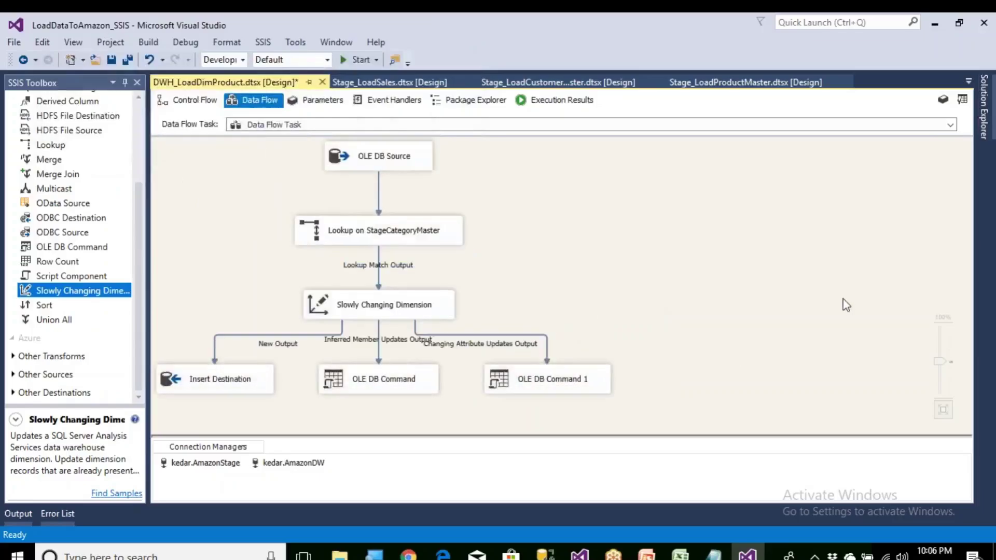
Step: Save the DWH_LoadDimProduct package, run it and return to design mode when execution ends
{"action": "left_click", "coordinate": [112, 61]}
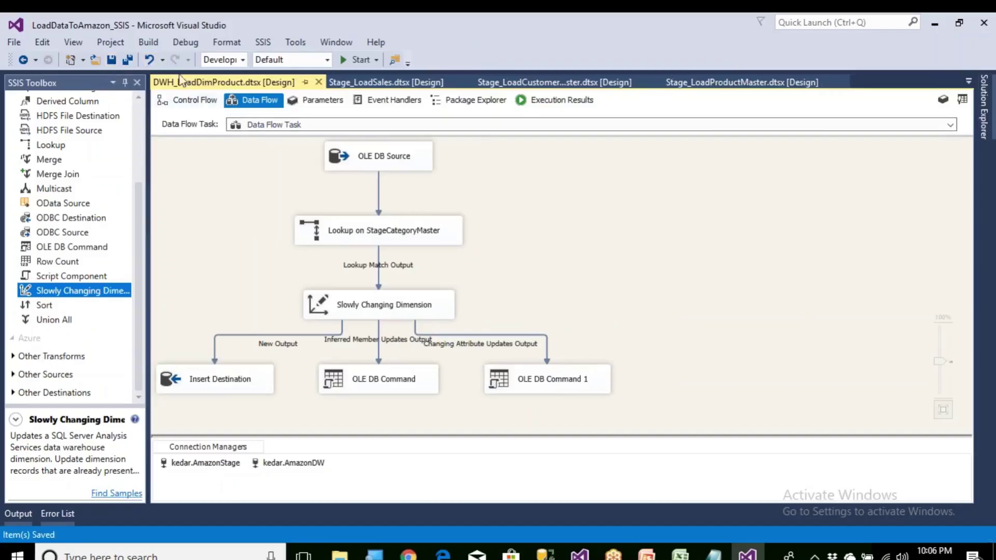
{"action": "left_click", "coordinate": [360, 60]}
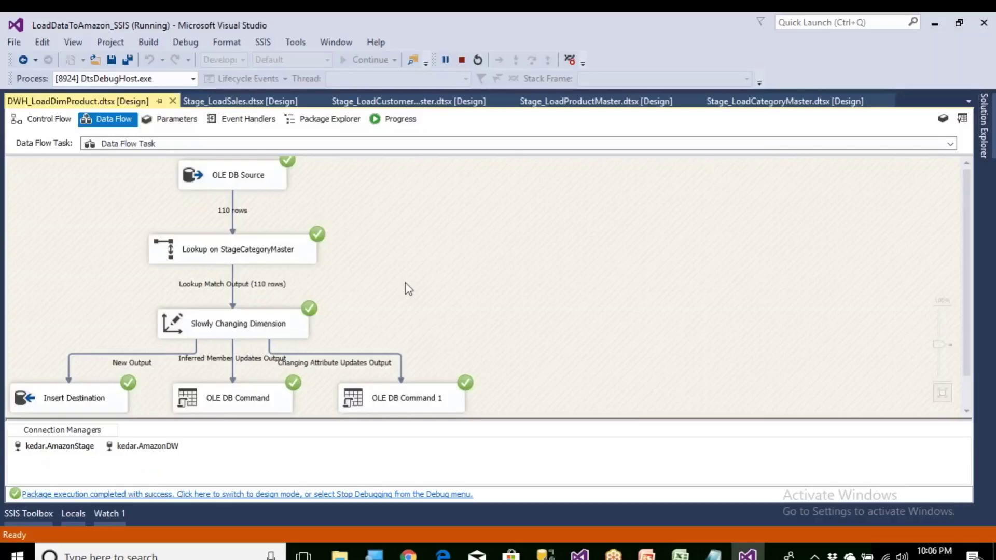
{"action": "left_click", "coordinate": [356, 494]}
Step: Switch to SQL Server Management Studio and rerun the select query on DimProduct in the AmazonDW database
{"action": "left_click", "coordinate": [340, 554]}
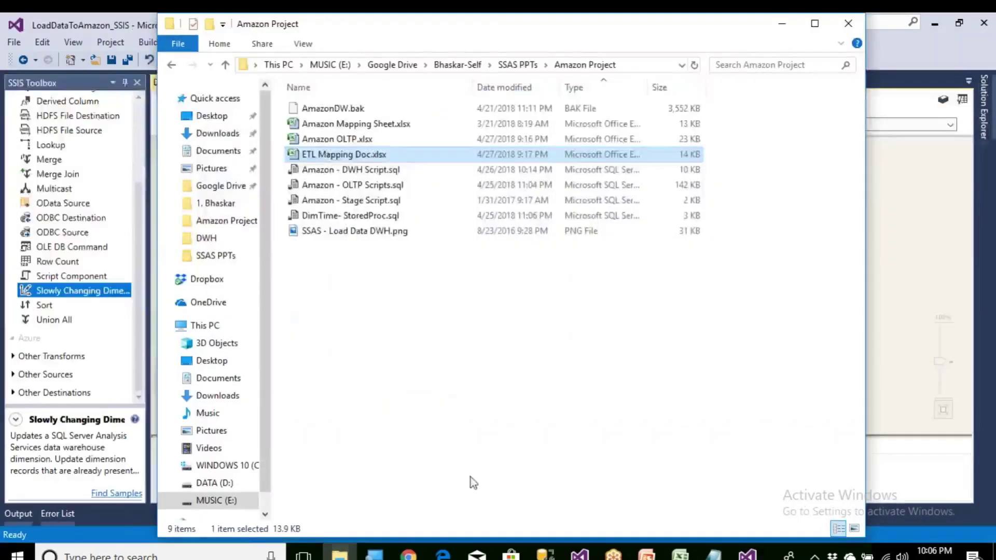
{"action": "left_click", "coordinate": [545, 554]}
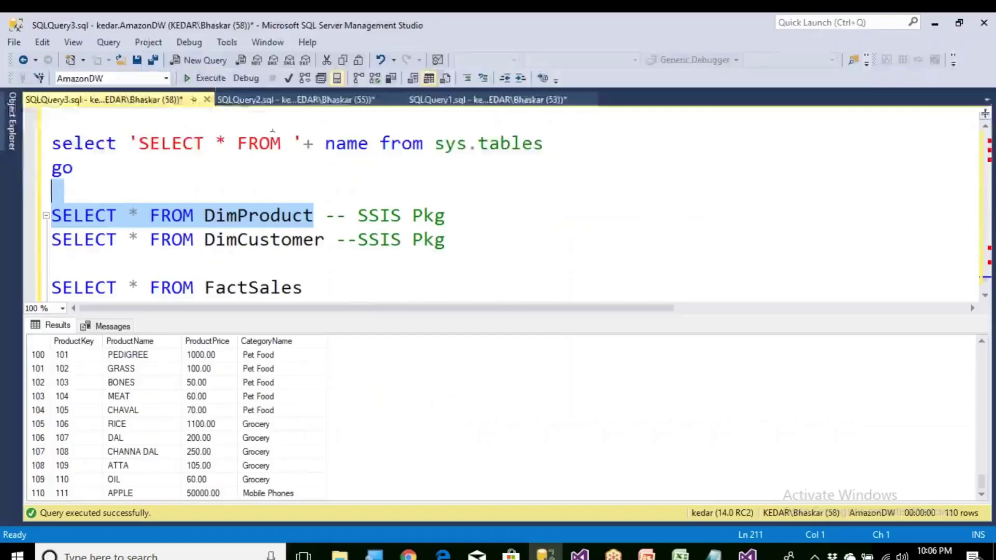
{"action": "left_click", "coordinate": [208, 78]}
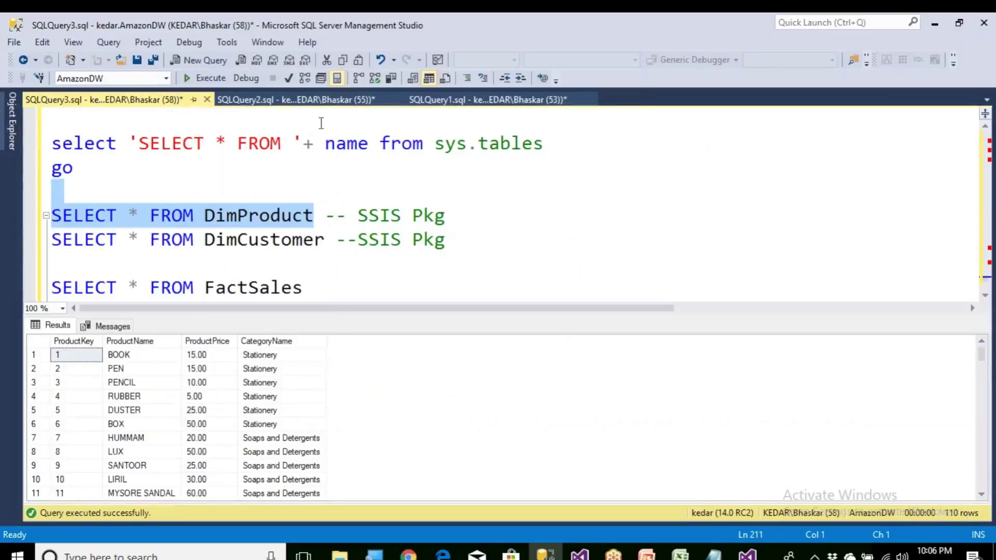
Step: Open the Amazon database script SQLQuery1.sql at its beginning with the results pane hidden
{"action": "left_click", "coordinate": [464, 100]}
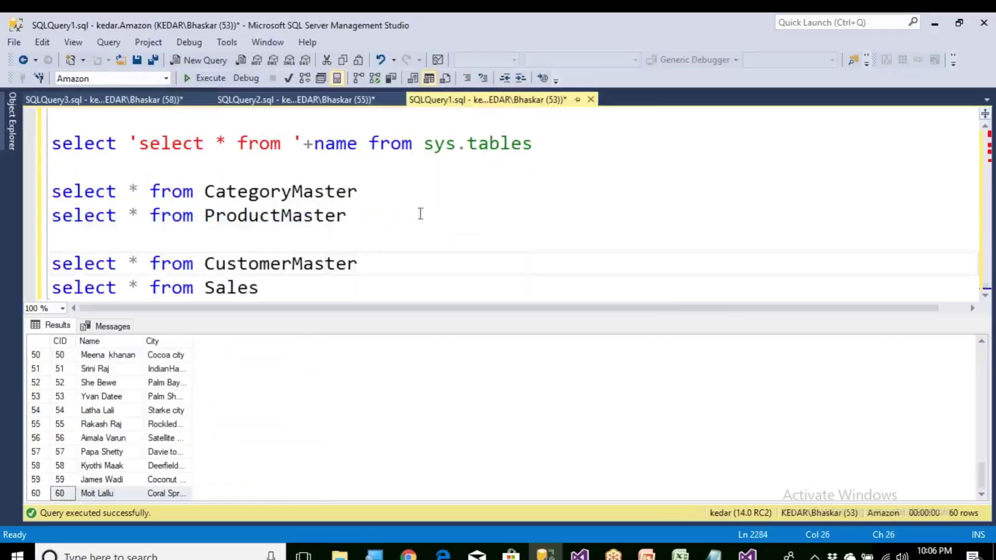
{"action": "left_click", "coordinate": [304, 217]}
{"action": "scroll", "coordinate": [307, 243], "scroll_direction": "up", "scroll_amount": 10}
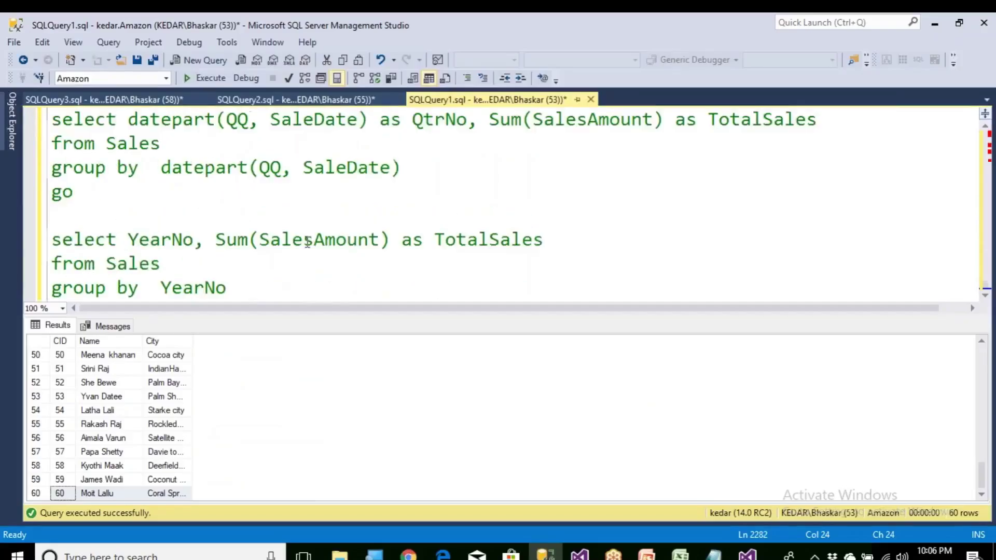
{"action": "key", "text": "ctrl+Home"}
{"action": "key", "text": "ctrl+r"}
Step: Duplicate the ProductMaster insert statement for APPLE, placing the copy below the separator line that follows it
{"action": "scroll", "coordinate": [307, 267], "scroll_direction": "down", "scroll_amount": 5}
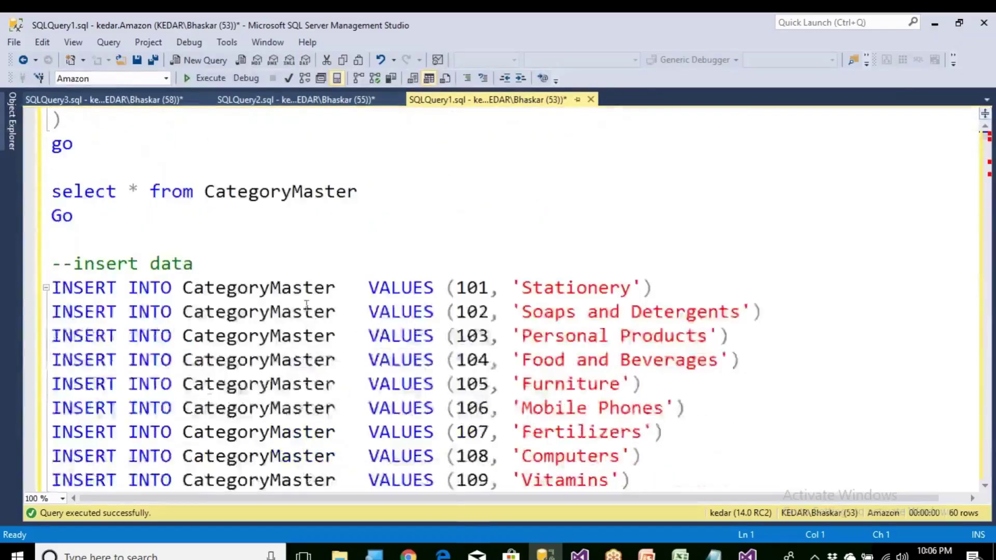
{"action": "scroll", "coordinate": [307, 305], "scroll_direction": "down", "scroll_amount": 13}
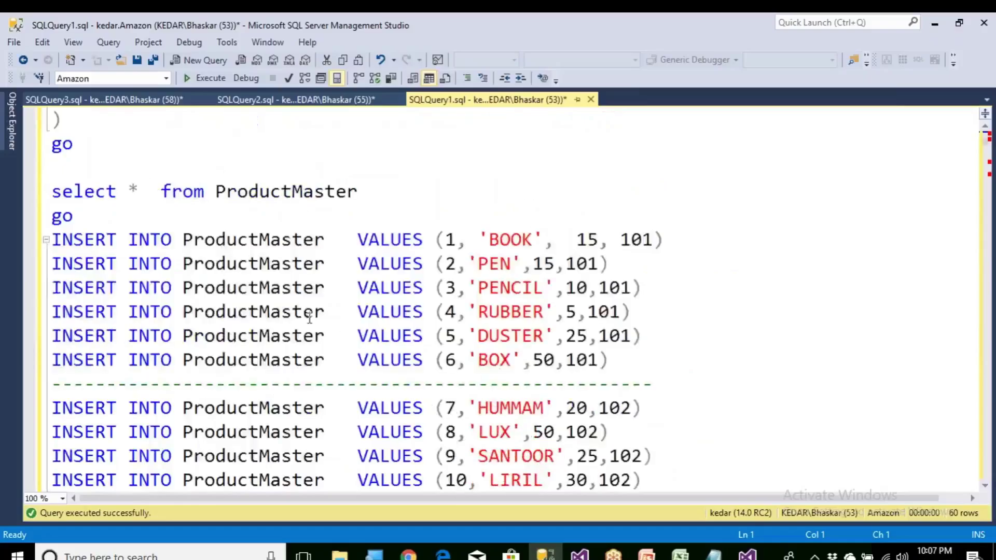
{"action": "left_click", "coordinate": [221, 243]}
{"action": "scroll", "coordinate": [249, 280], "scroll_direction": "down", "scroll_amount": 16}
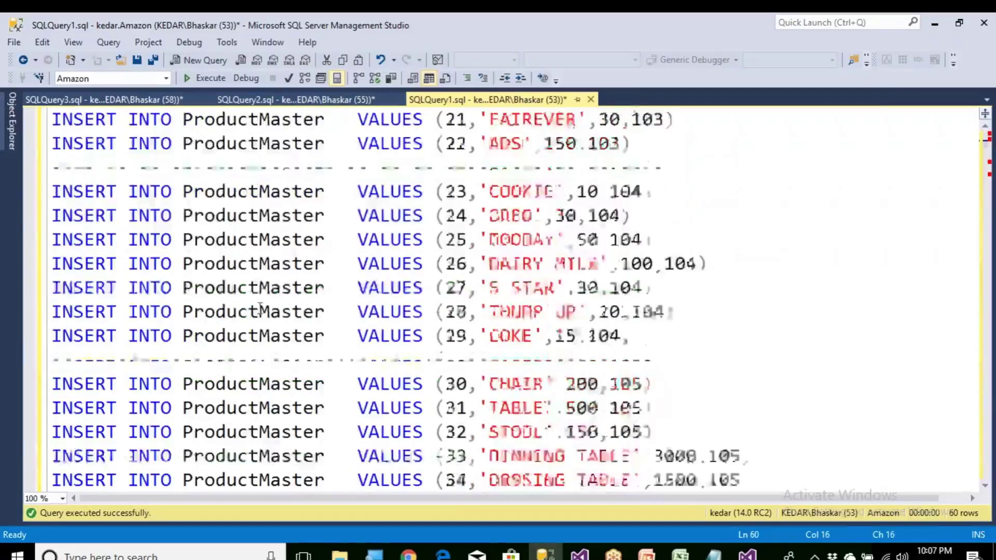
{"action": "scroll", "coordinate": [262, 309], "scroll_direction": "down", "scroll_amount": 20}
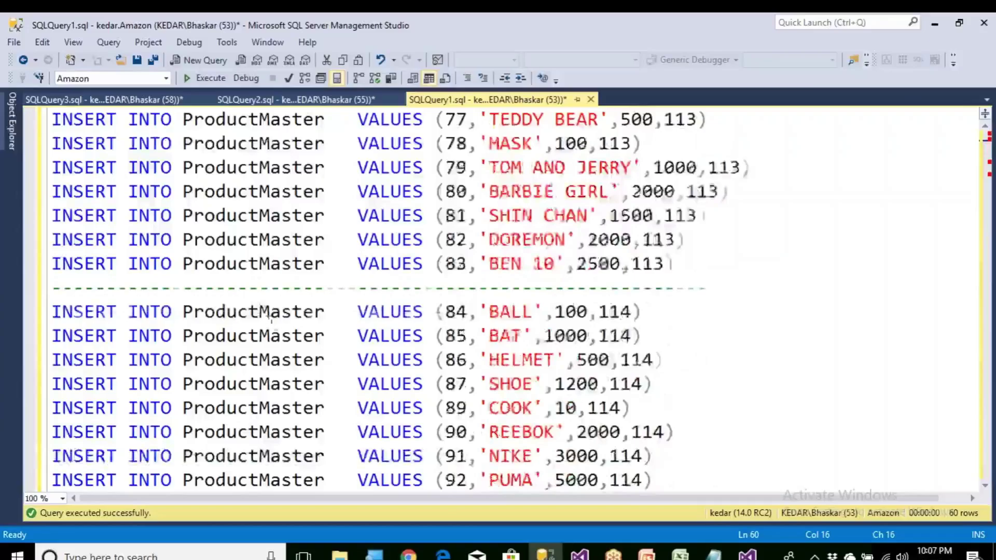
{"action": "scroll", "coordinate": [275, 324], "scroll_direction": "down", "scroll_amount": 6}
{"action": "scroll", "coordinate": [289, 324], "scroll_direction": "up", "scroll_amount": 3}
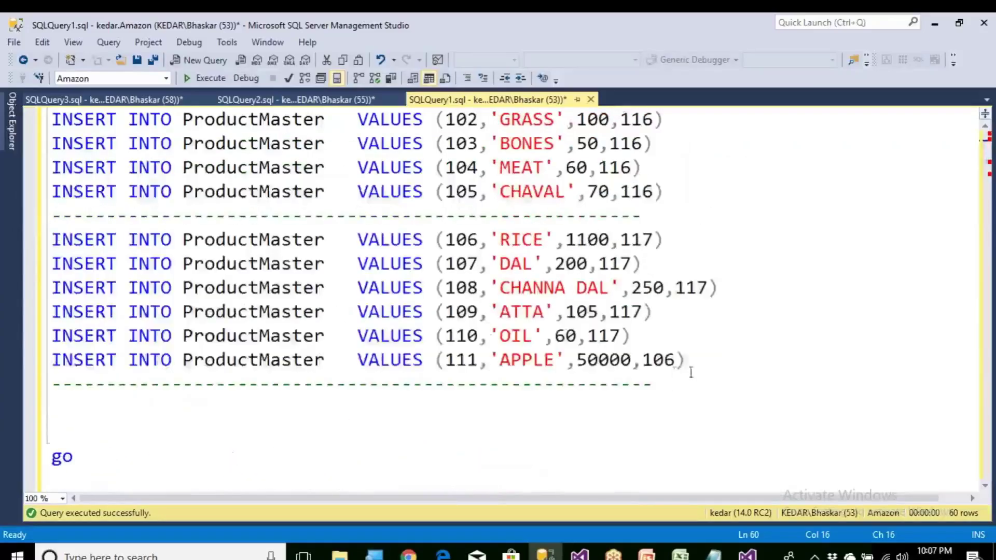
{"action": "left_click", "coordinate": [701, 362]}
{"action": "left_click_drag", "start_coordinate": [701, 362], "coordinate": [30, 362]}
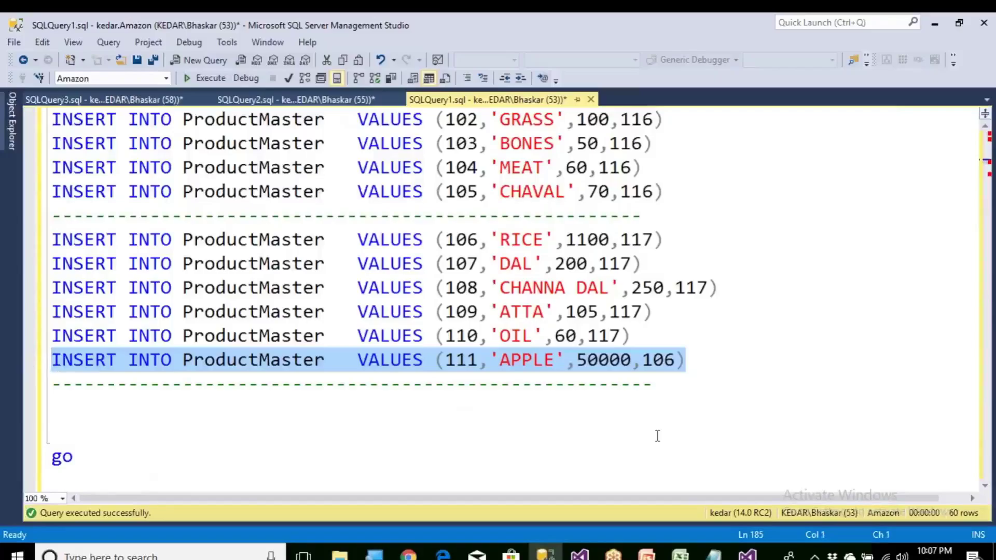
{"action": "key", "text": "ctrl+c"}
{"action": "left_click", "coordinate": [678, 385]}
{"action": "key", "text": "Return"}
{"action": "key", "text": "Return"}
{"action": "key", "text": "ctrl+v"}
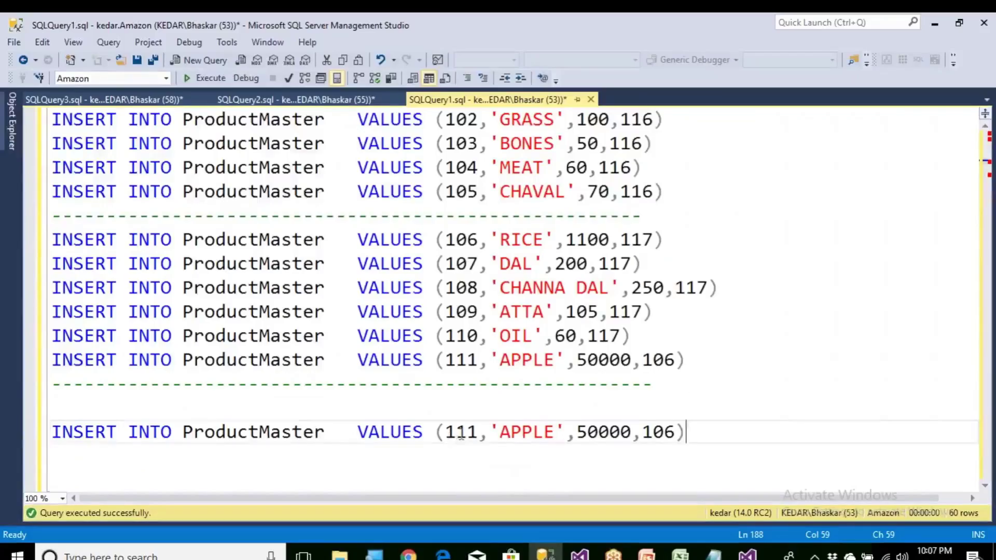
Step: Set the product ID to 112 and the product name to 'Tupperware LunchBox' in the copied insert statement
{"action": "key", "text": "shift+Right"}
{"action": "type", "text": "2"}
{"action": "left_click", "coordinate": [506, 438]}
{"action": "key", "text": "shift+Right"}
{"action": "key", "text": "shift+Right"}
{"action": "key", "text": "shift+Right"}
{"action": "key", "text": "shift+Right"}
{"action": "key", "text": "shift+Right"}
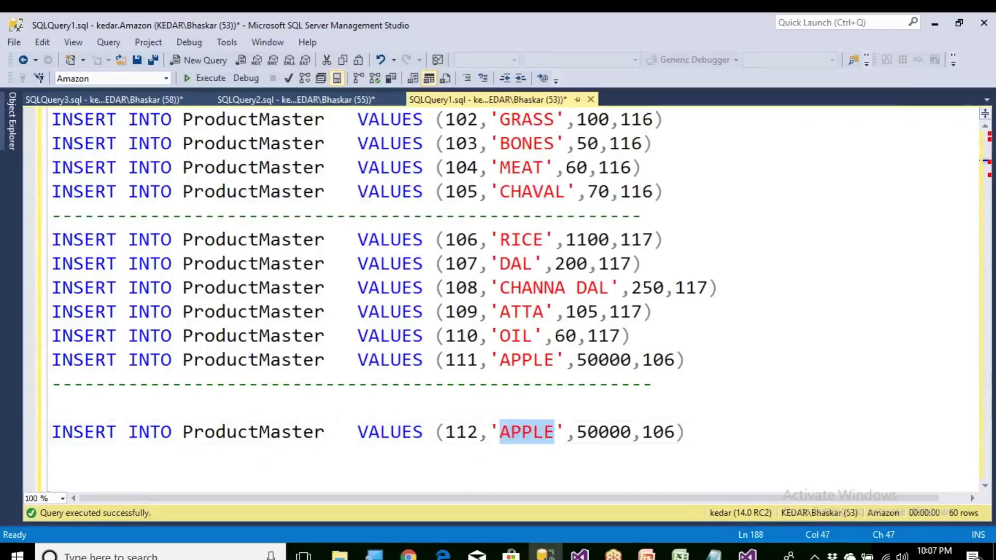
{"action": "type", "text": "Tupp"}
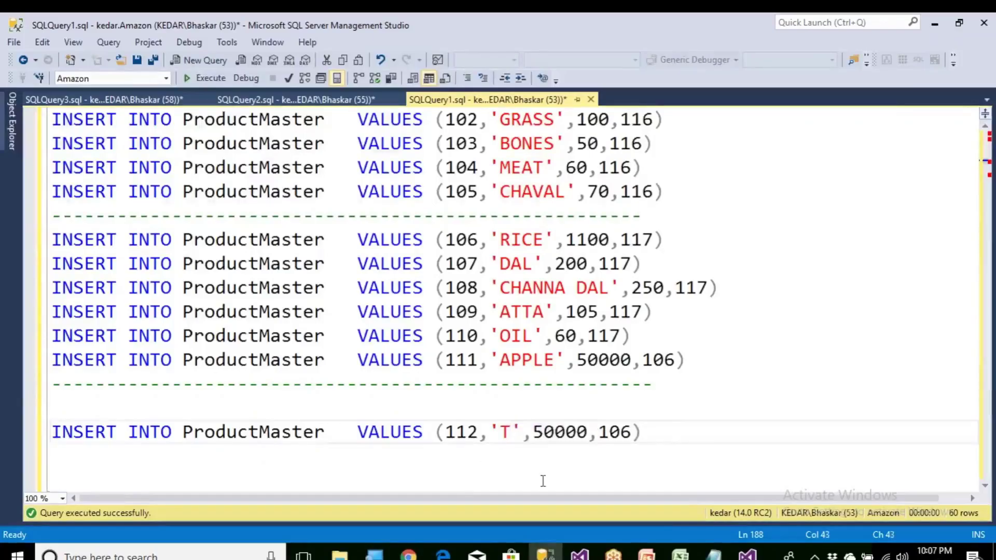
{"action": "type", "text": "er"}
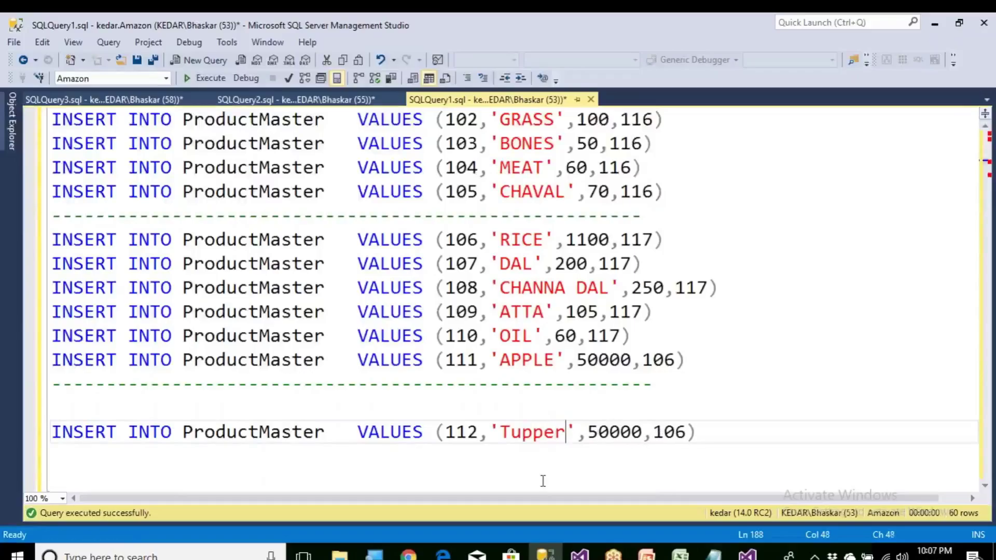
{"action": "type", "text": "ware"}
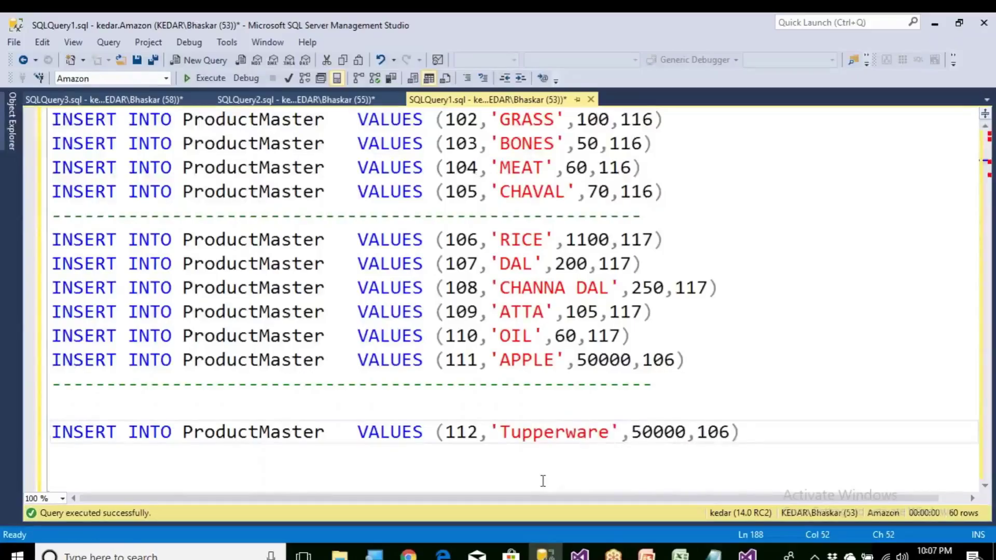
{"action": "type", "text": " Lunch"}
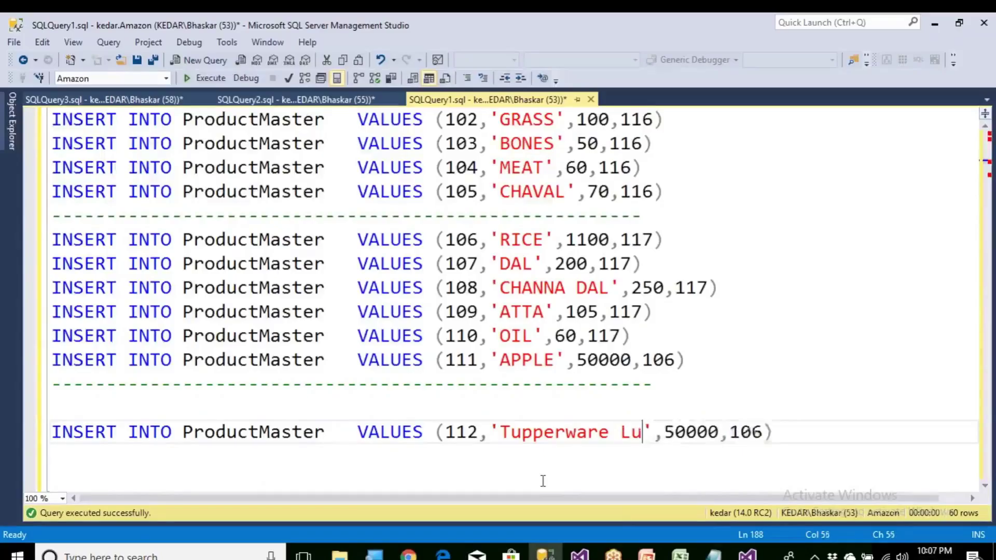
{"action": "type", "text": "Box"}
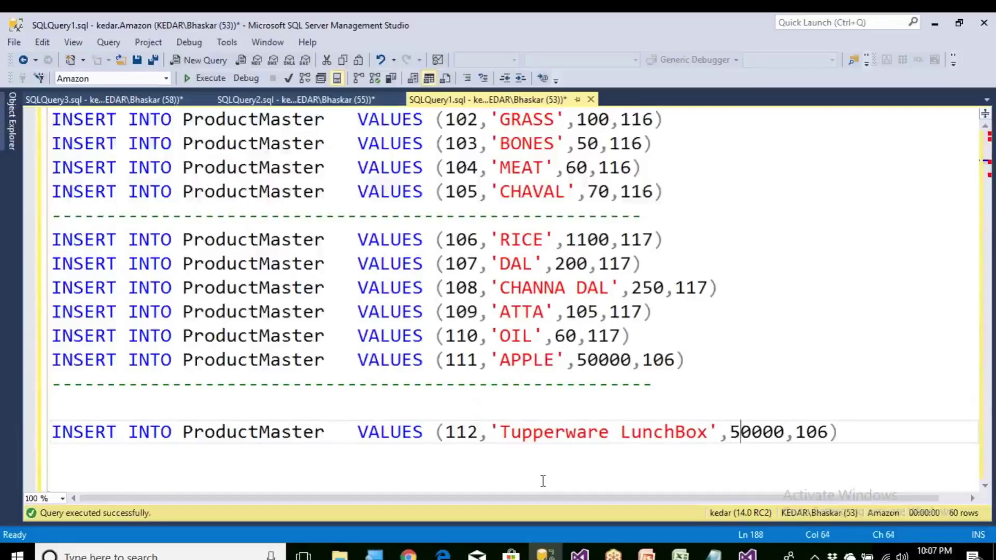
Step: Set the price in the Tupperware LunchBox insert statement to 350
{"action": "key", "text": "Left"}
{"action": "key", "text": "shift+Right"}
{"action": "key", "text": "shift+Right"}
{"action": "key", "text": "shift+Right"}
{"action": "key", "text": "shift+Right"}
{"action": "key", "text": "shift+Right"}
{"action": "type", "text": "350"}
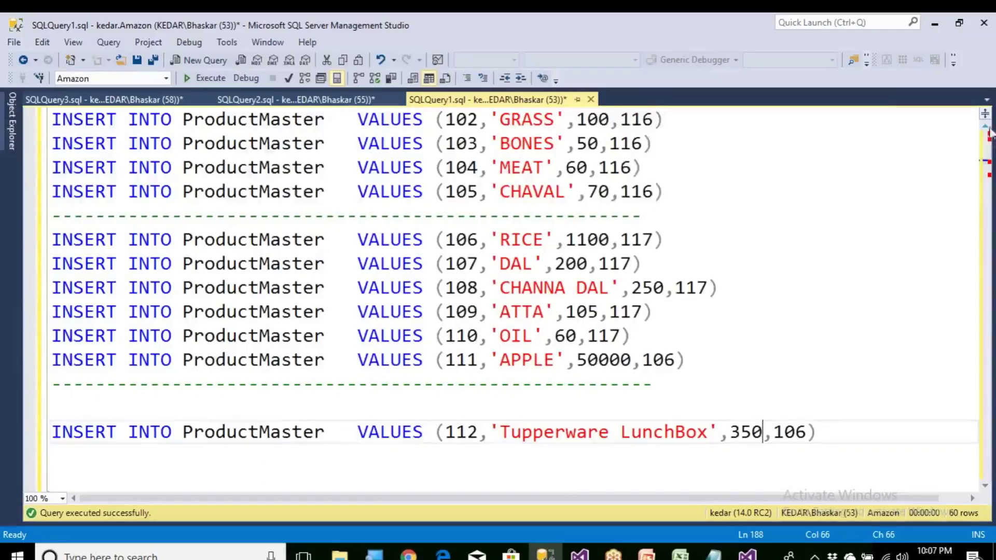
Step: Examine the CategoryMaster insert statements for a category ID that suits the lunch box, and return to the new ProductMaster insert statement
{"action": "left_click", "coordinate": [803, 220]}
{"action": "scroll", "coordinate": [804, 221], "scroll_direction": "up", "scroll_amount": 20}
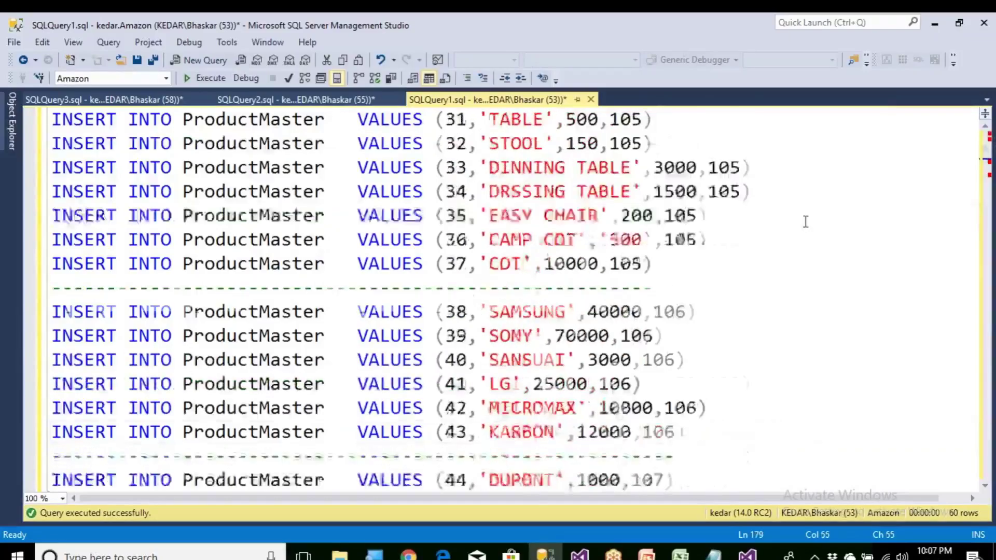
{"action": "scroll", "coordinate": [806, 221], "scroll_direction": "up", "scroll_amount": 8}
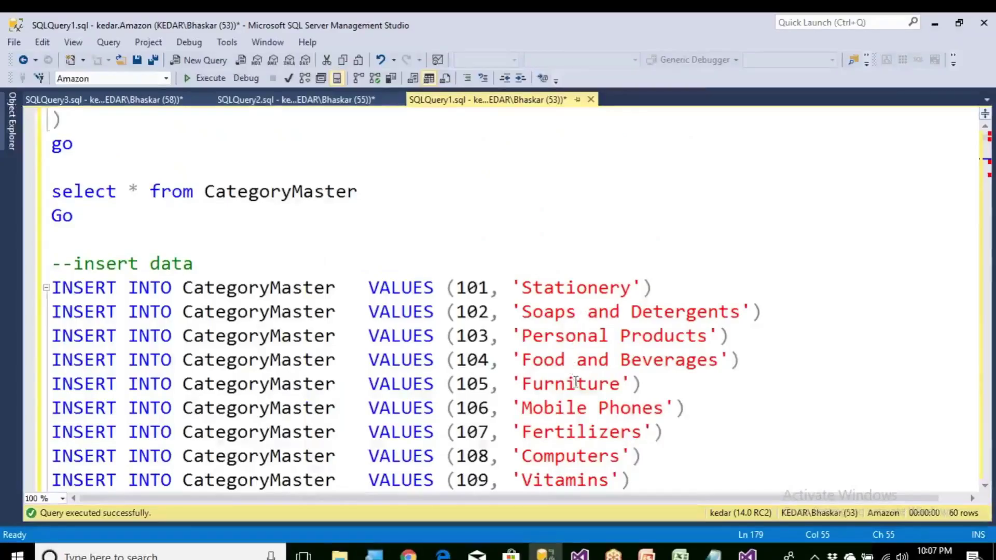
{"action": "scroll", "coordinate": [576, 384], "scroll_direction": "down", "scroll_amount": 1}
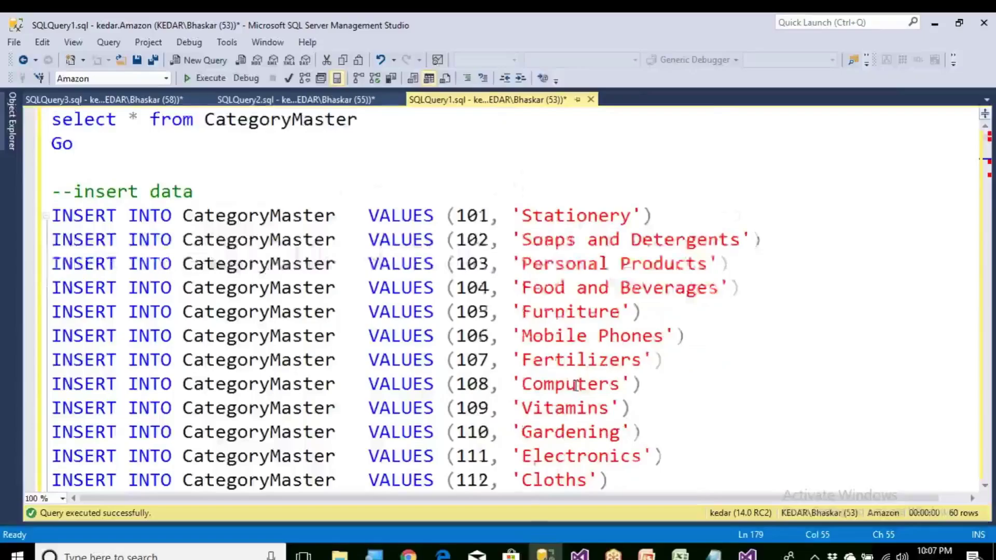
{"action": "scroll", "coordinate": [576, 383], "scroll_direction": "down", "scroll_amount": 2}
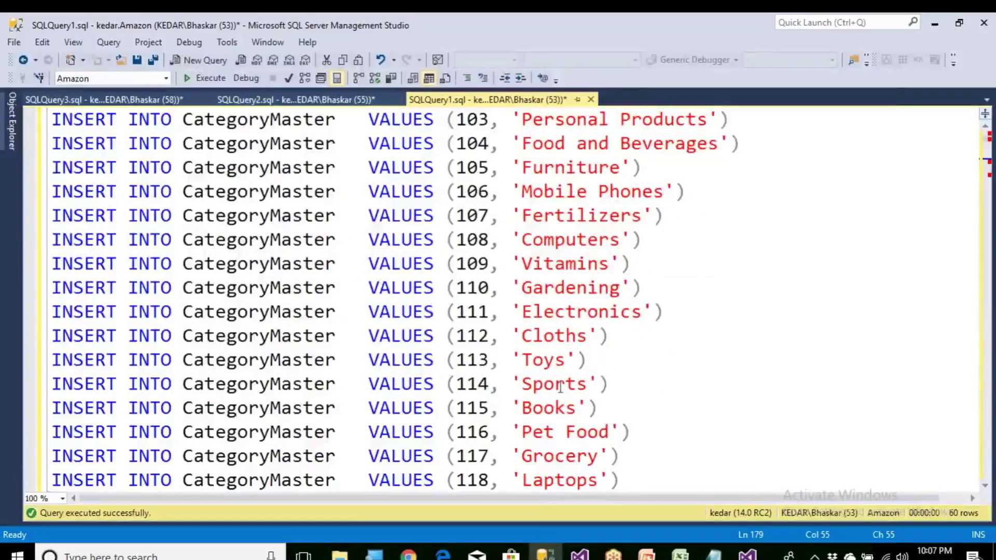
{"action": "scroll", "coordinate": [567, 368], "scroll_direction": "down", "scroll_amount": 1}
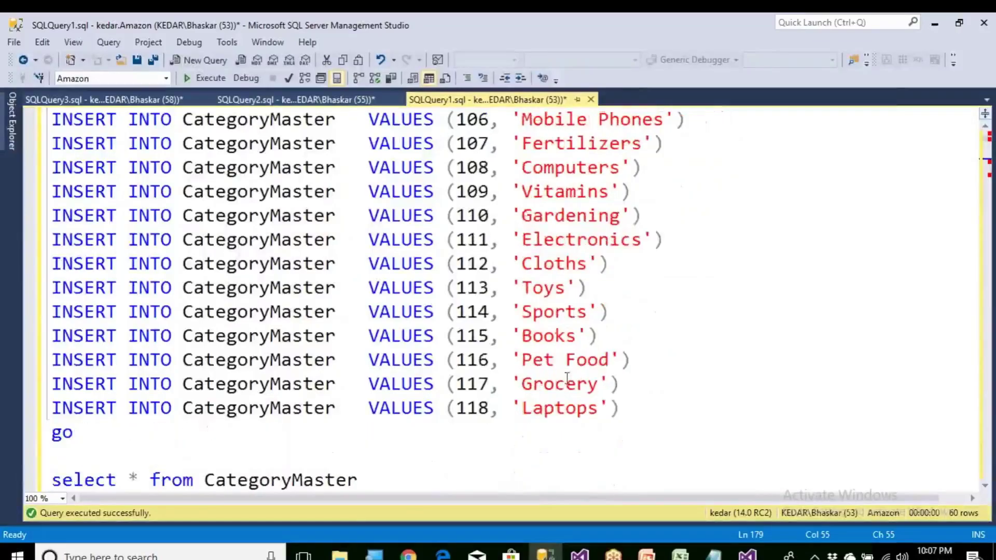
{"action": "scroll", "coordinate": [562, 396], "scroll_direction": "up", "scroll_amount": 1}
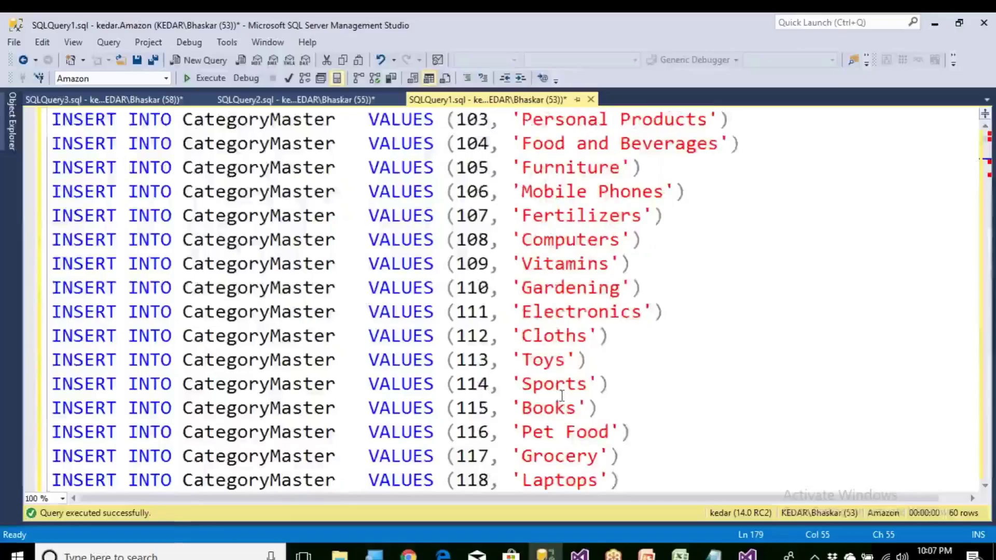
{"action": "scroll", "coordinate": [562, 396], "scroll_direction": "up", "scroll_amount": 1}
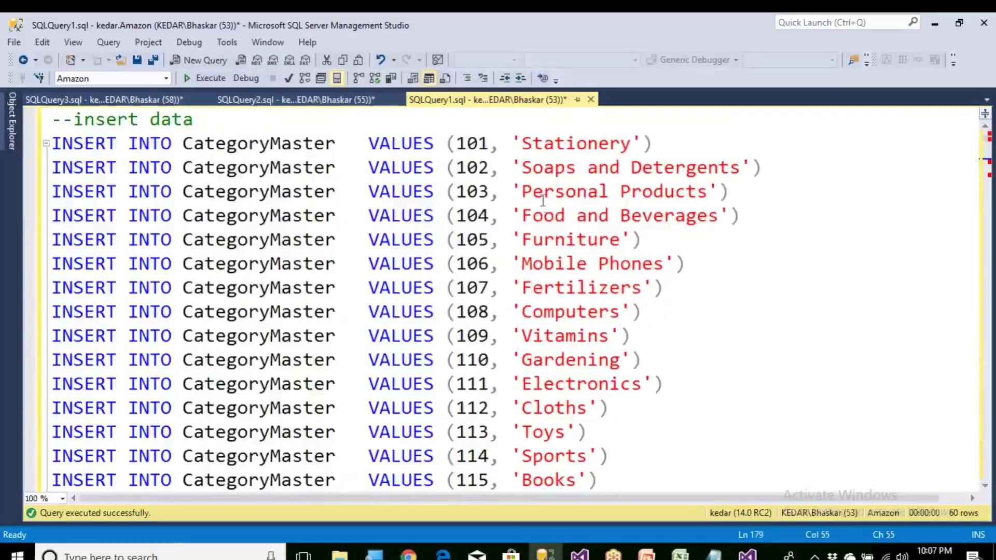
{"action": "left_click_drag", "start_coordinate": [526, 190], "coordinate": [704, 188]}
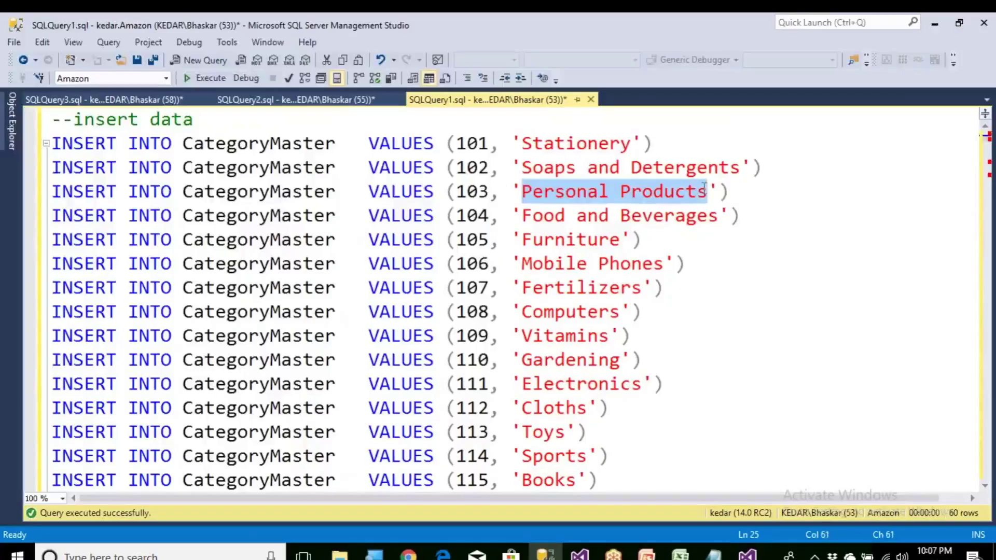
{"action": "left_click_drag", "start_coordinate": [458, 190], "coordinate": [478, 191]}
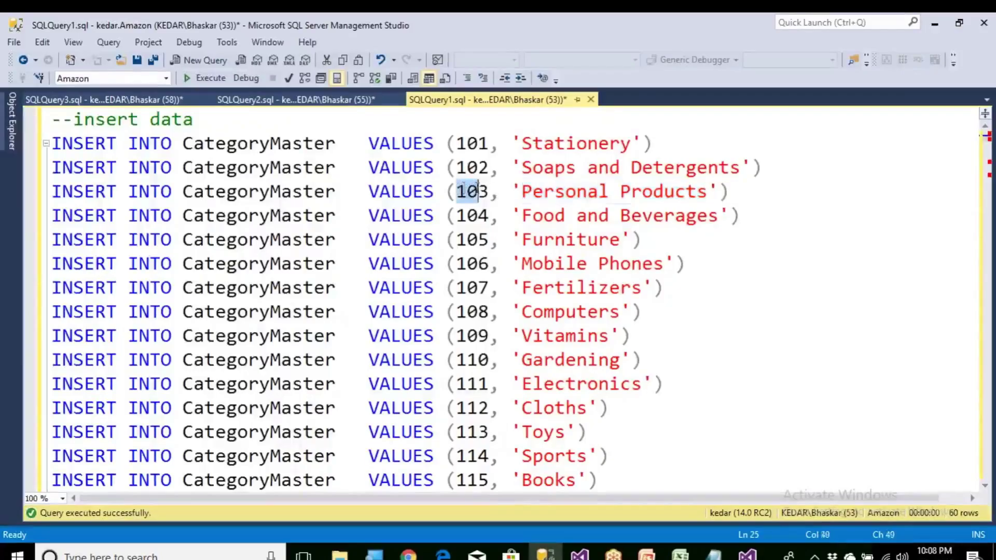
{"action": "scroll", "coordinate": [486, 288], "scroll_direction": "down", "scroll_amount": 1}
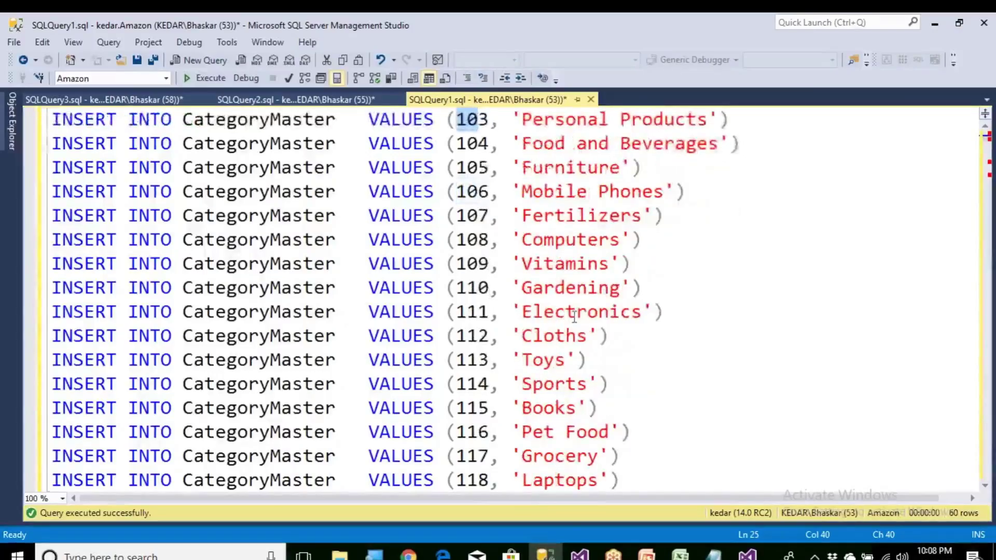
{"action": "scroll", "coordinate": [568, 347], "scroll_direction": "down", "scroll_amount": 1}
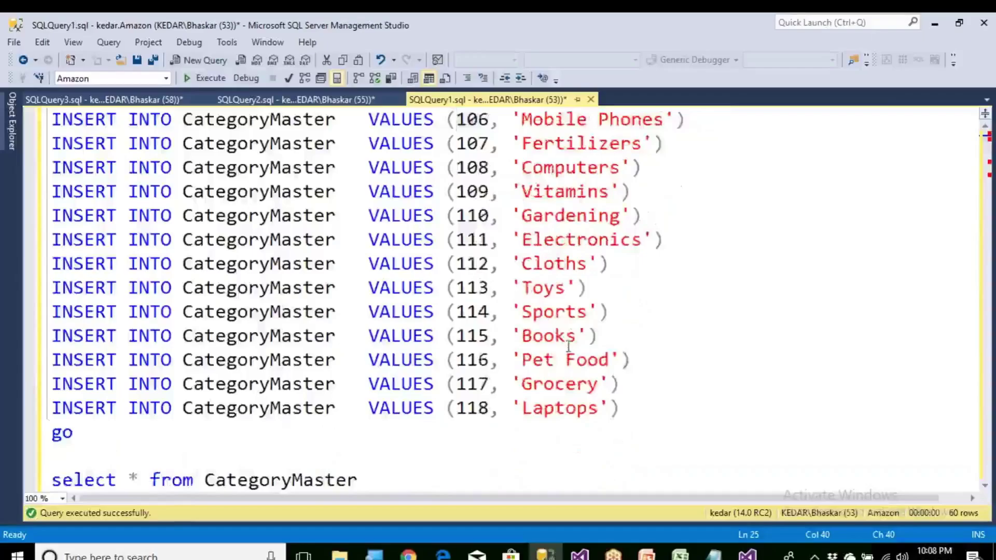
{"action": "scroll", "coordinate": [569, 347], "scroll_direction": "up", "scroll_amount": 3}
{"action": "scroll", "coordinate": [540, 336], "scroll_direction": "down", "scroll_amount": 10}
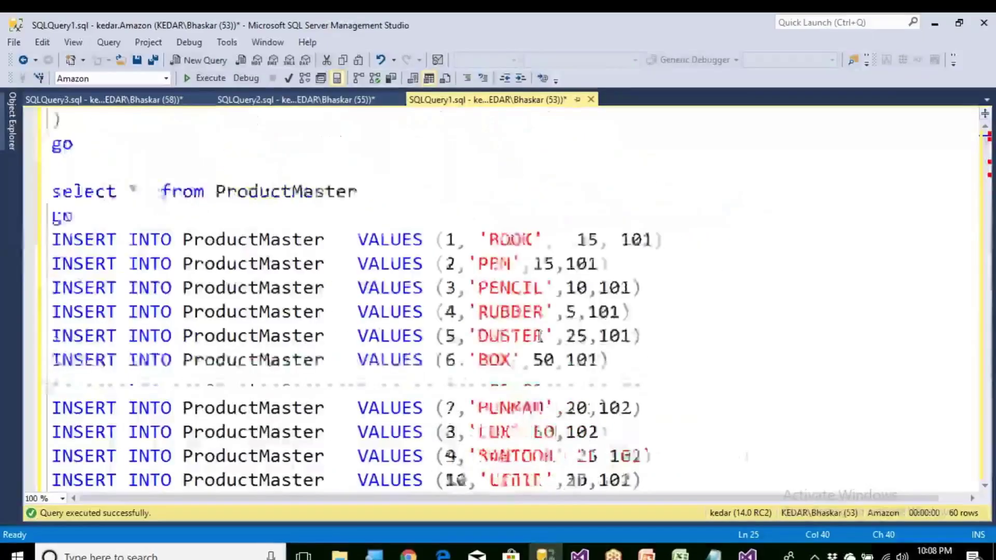
{"action": "scroll", "coordinate": [539, 336], "scroll_direction": "down", "scroll_amount": 20}
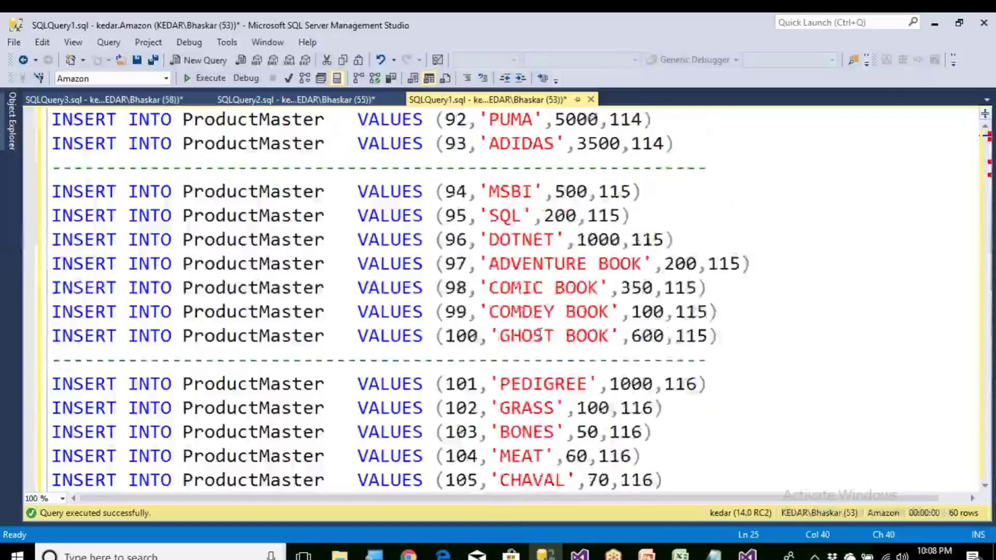
{"action": "scroll", "coordinate": [540, 335], "scroll_direction": "down", "scroll_amount": 6}
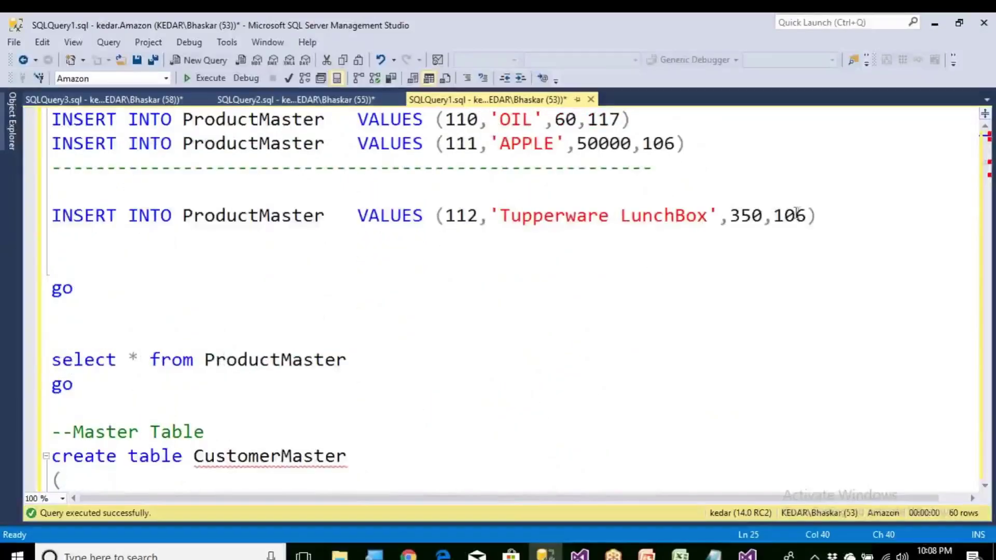
Step: Set the category ID in the Tupperware LunchBox insert statement to 103 and execute only that statement
{"action": "left_click_drag", "start_coordinate": [796, 213], "coordinate": [807, 213]}
{"action": "type", "text": "3"}
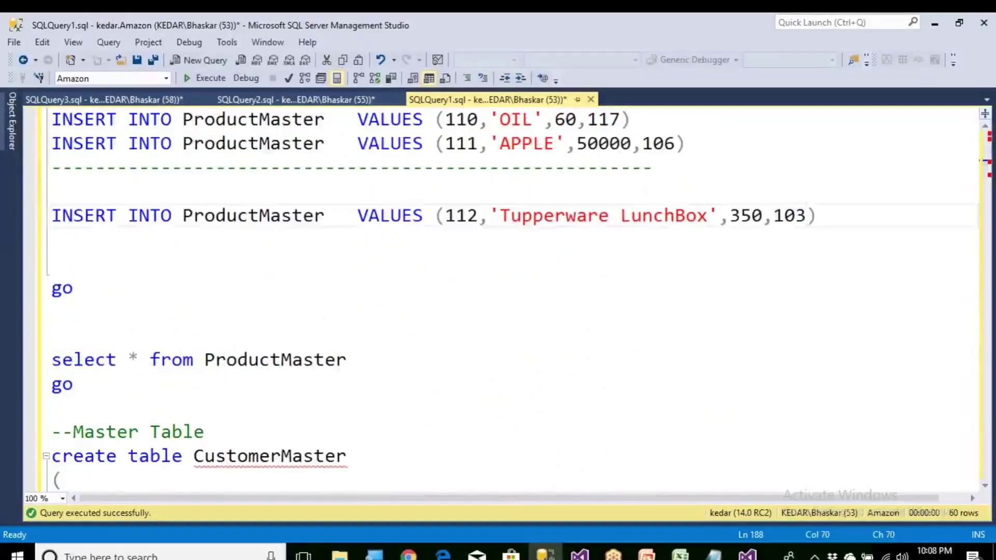
{"action": "left_click_drag", "start_coordinate": [835, 215], "coordinate": [32, 210]}
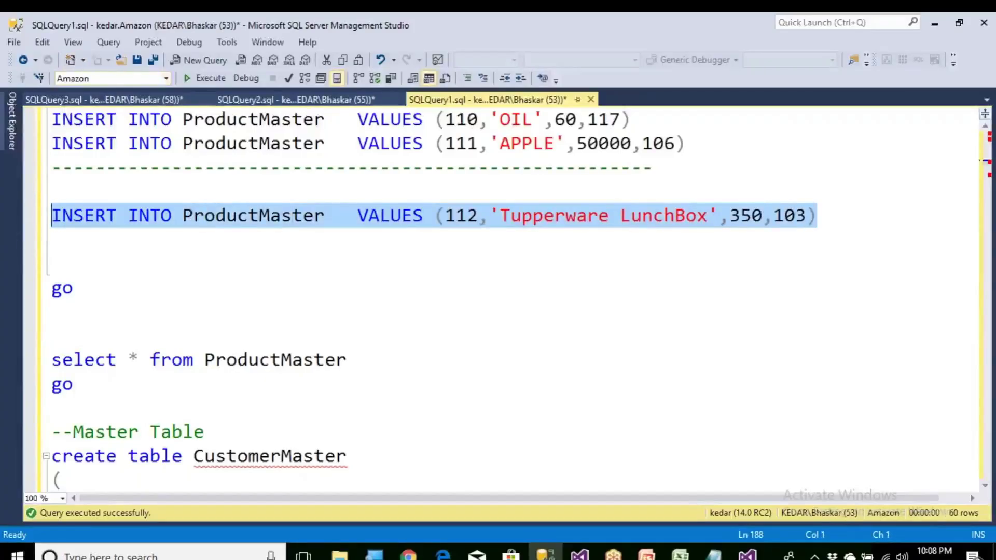
{"action": "left_click", "coordinate": [209, 82]}
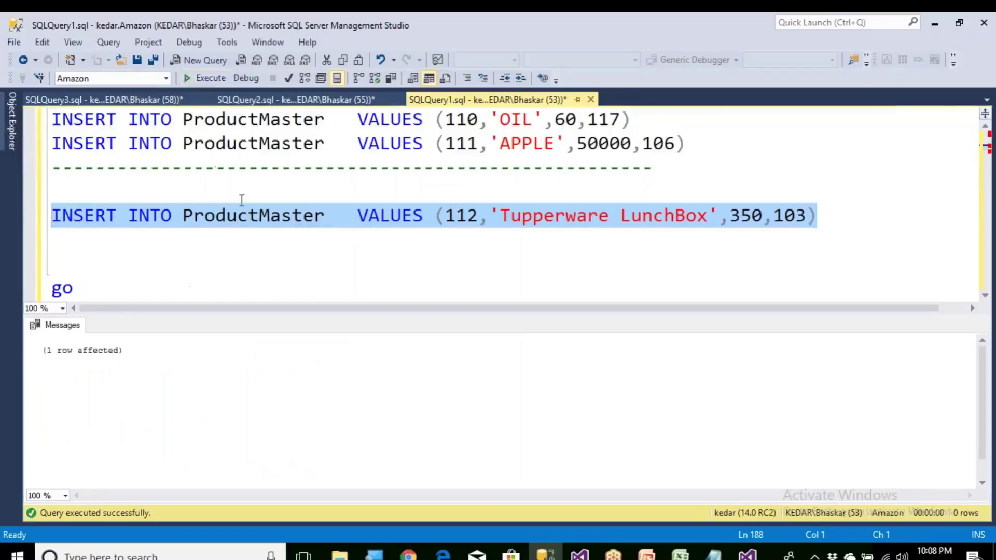
Step: Switch to Visual Studio, run the Stage_LoadProductMaster package, check its data flow row count, and return to design mode
{"action": "left_click", "coordinate": [747, 555]}
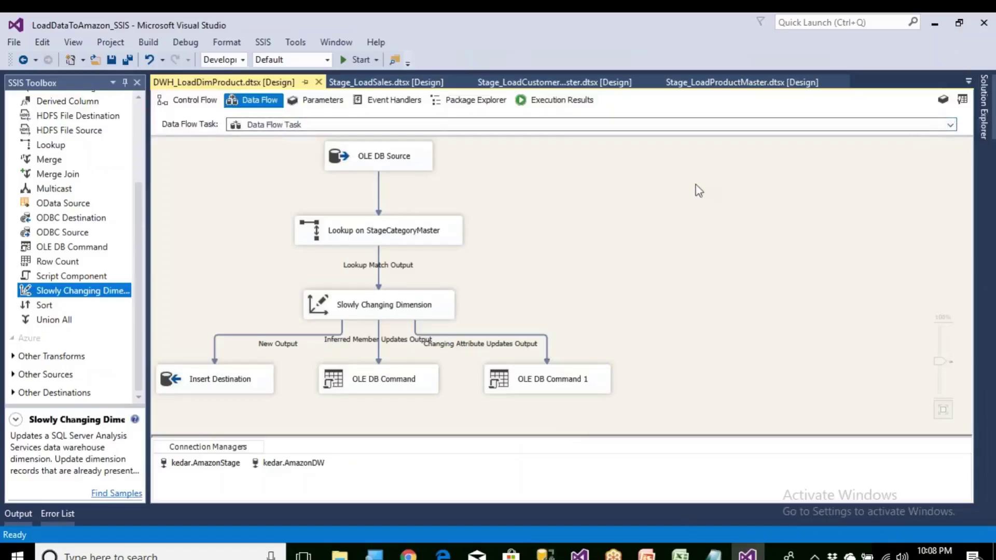
{"action": "left_click", "coordinate": [989, 123]}
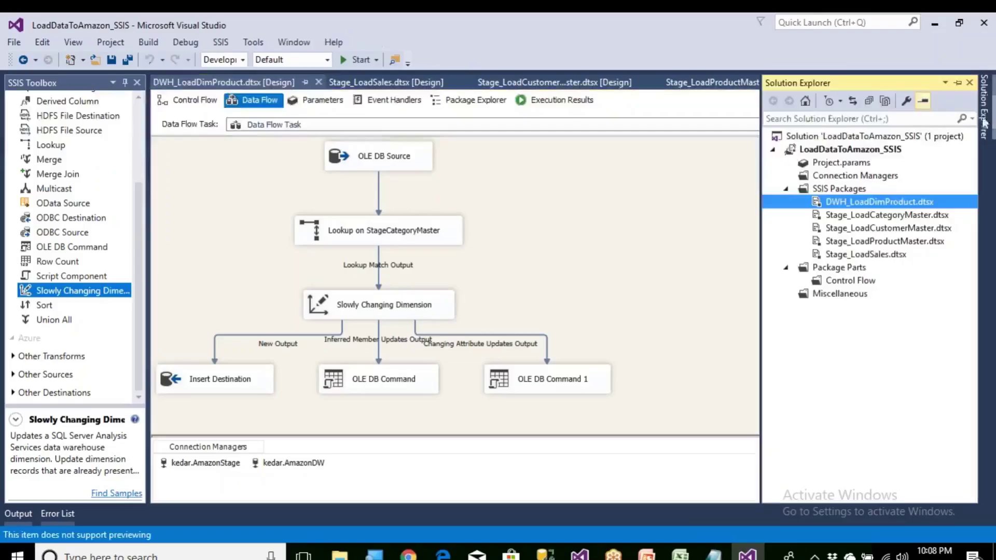
{"action": "left_click", "coordinate": [888, 244]}
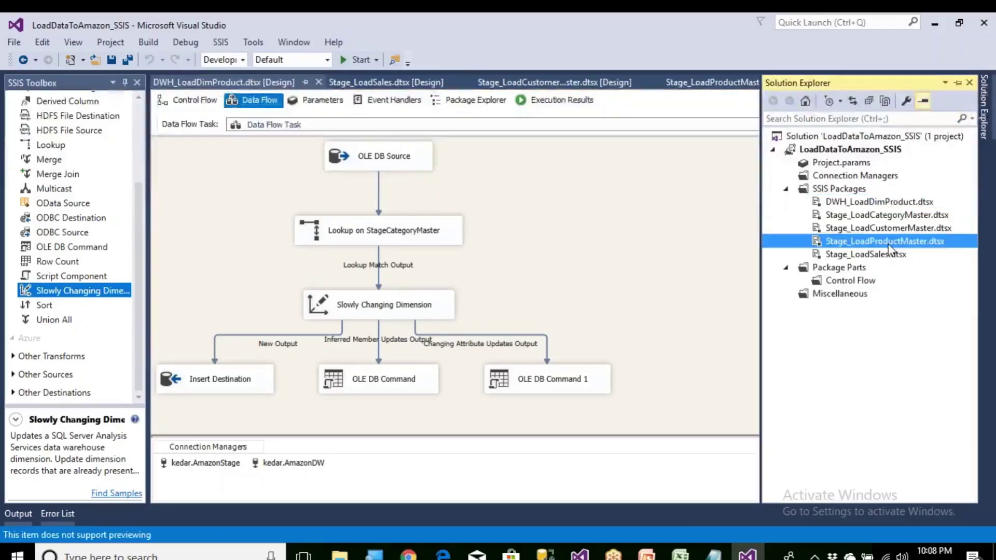
{"action": "double_click", "coordinate": [888, 242]}
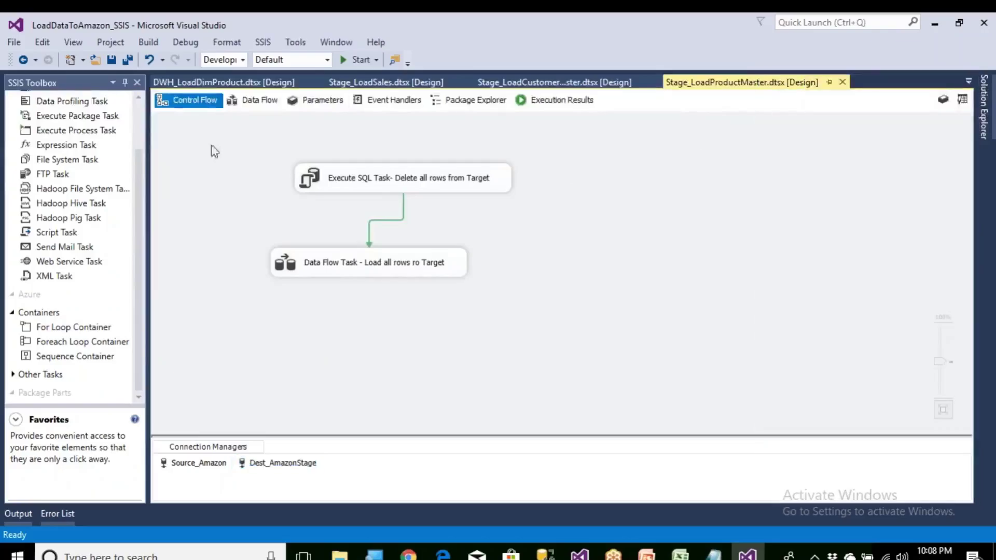
{"action": "left_click", "coordinate": [360, 60]}
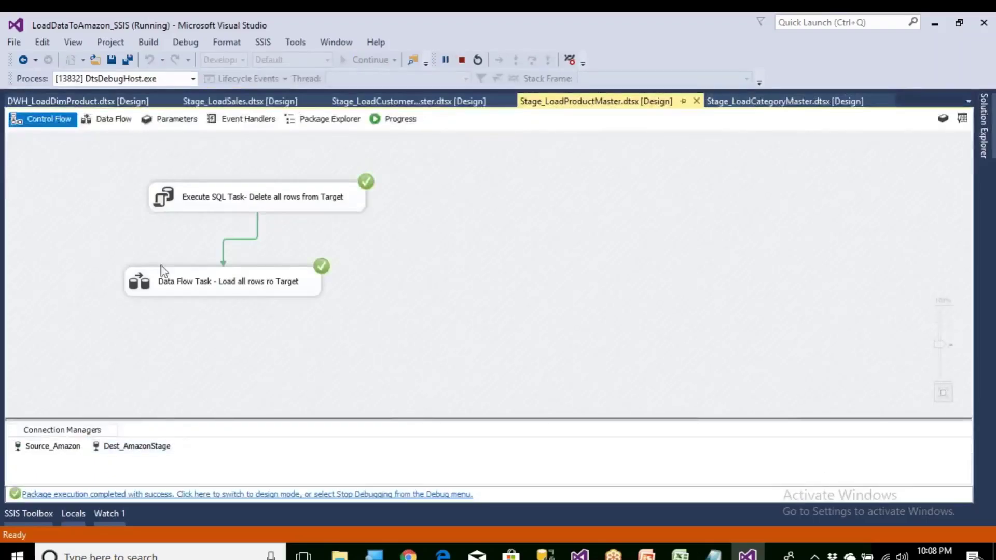
{"action": "double_click", "coordinate": [218, 282]}
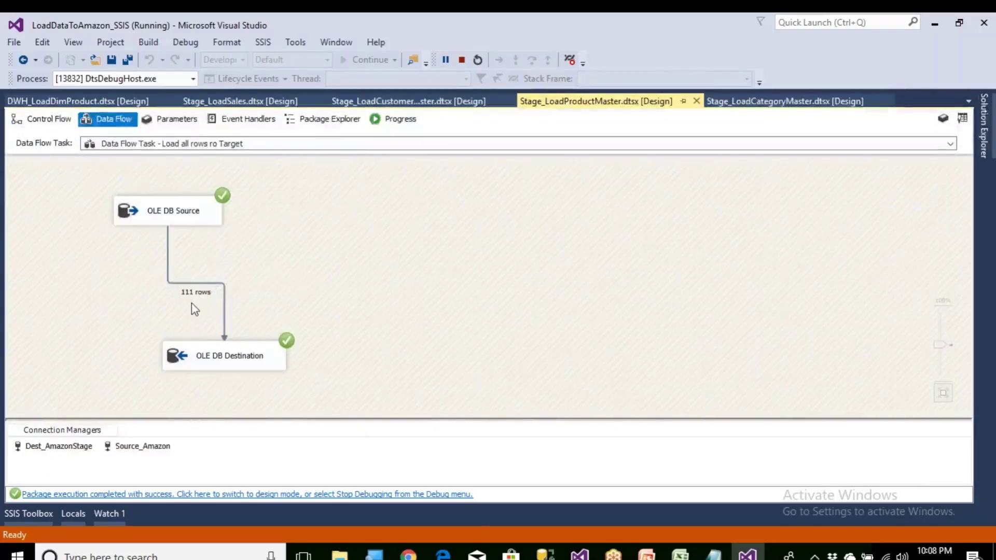
{"action": "left_click", "coordinate": [264, 494]}
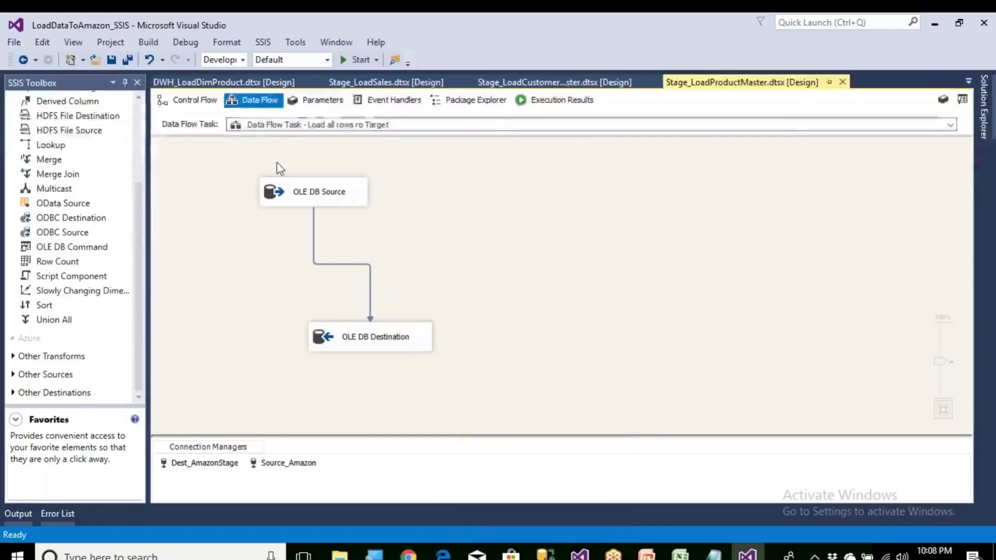
Step: Save the DWH_LoadDimProduct package and run it
{"action": "left_click", "coordinate": [221, 83]}
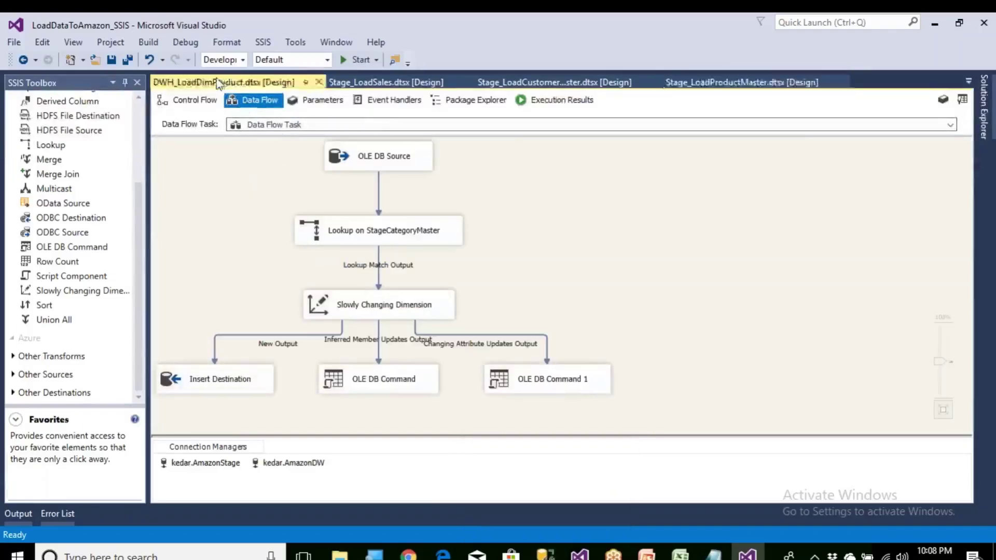
{"action": "left_click", "coordinate": [111, 60]}
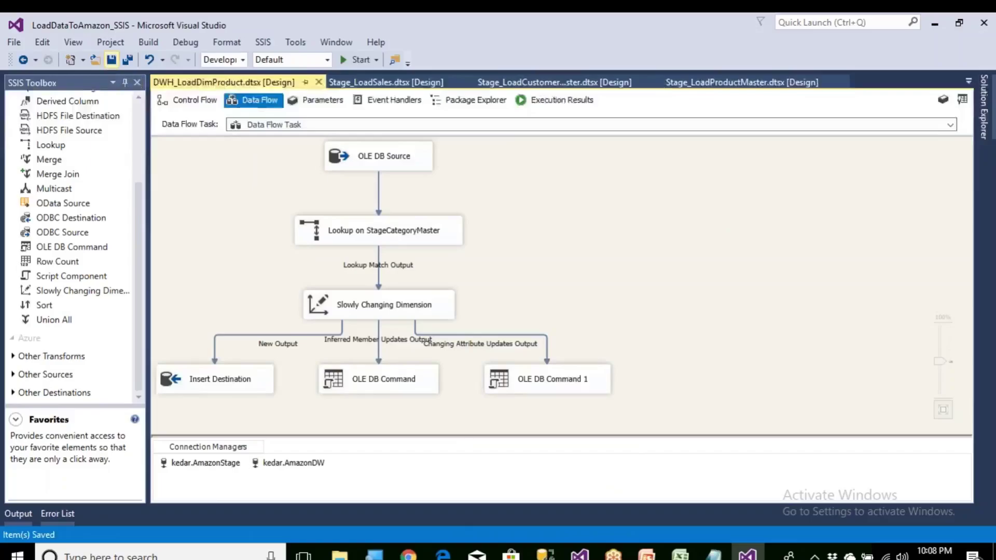
{"action": "left_click", "coordinate": [358, 59]}
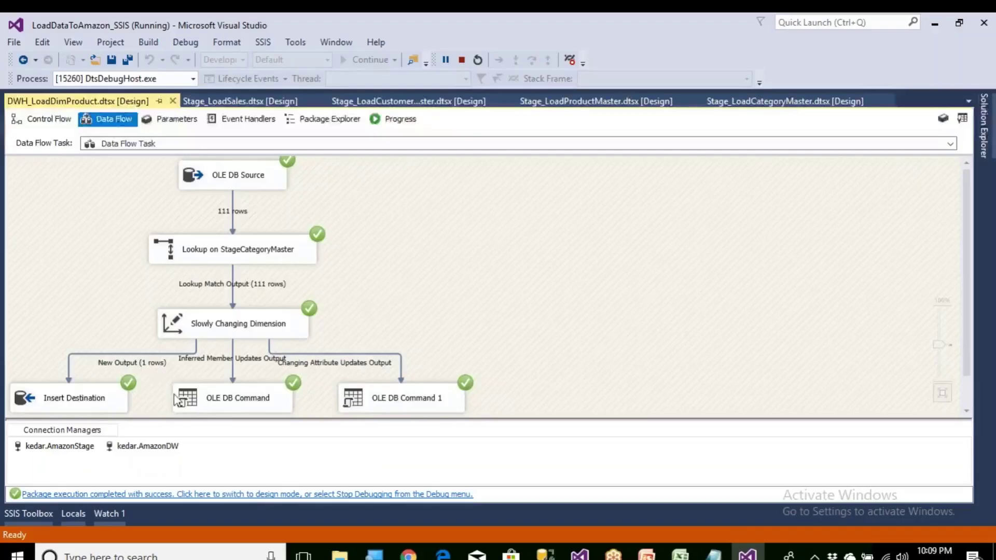
Step: Switch to SQL Server Management Studio, rerun the DimProduct query, and check the Tupperware LunchBox row and the BOOK price
{"action": "left_click", "coordinate": [340, 554]}
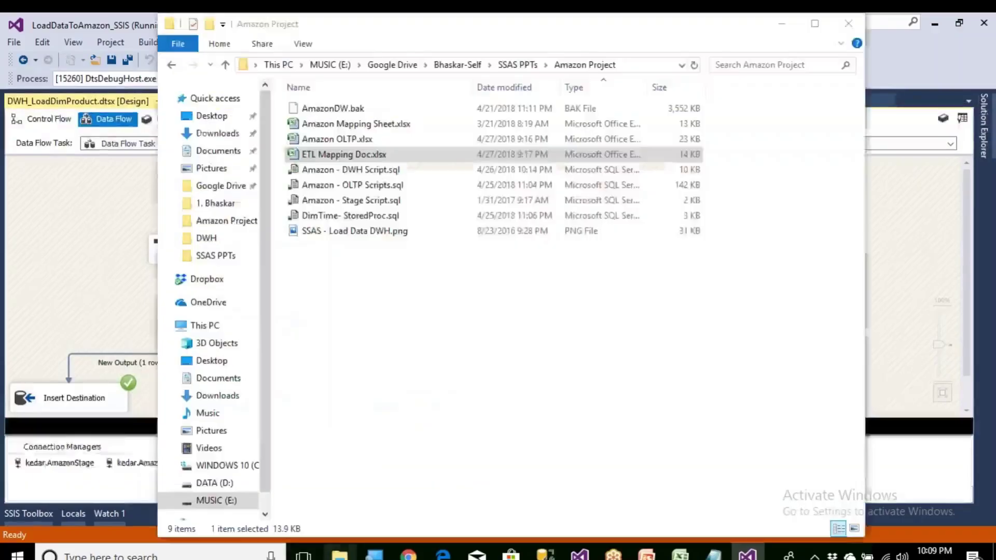
{"action": "left_click", "coordinate": [545, 554]}
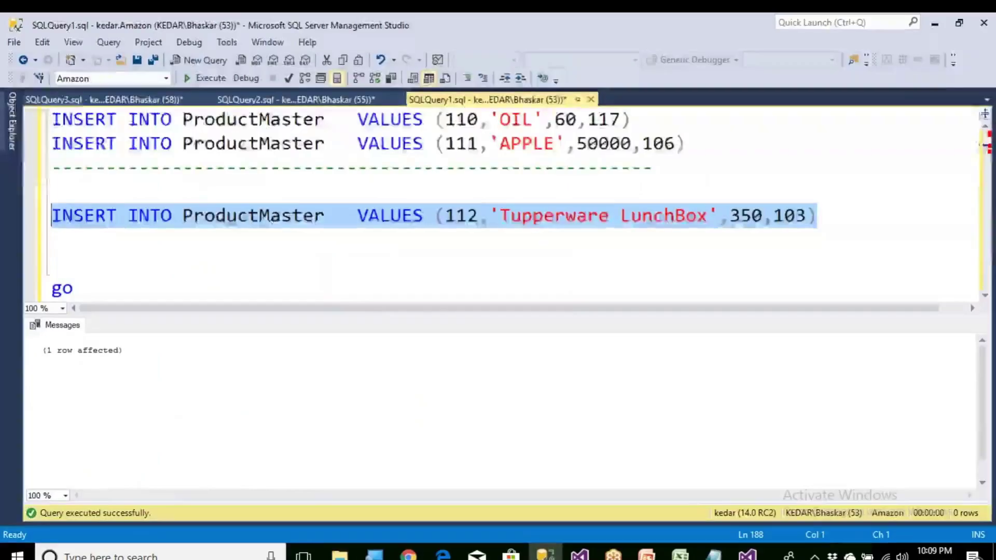
{"action": "left_click", "coordinate": [147, 99]}
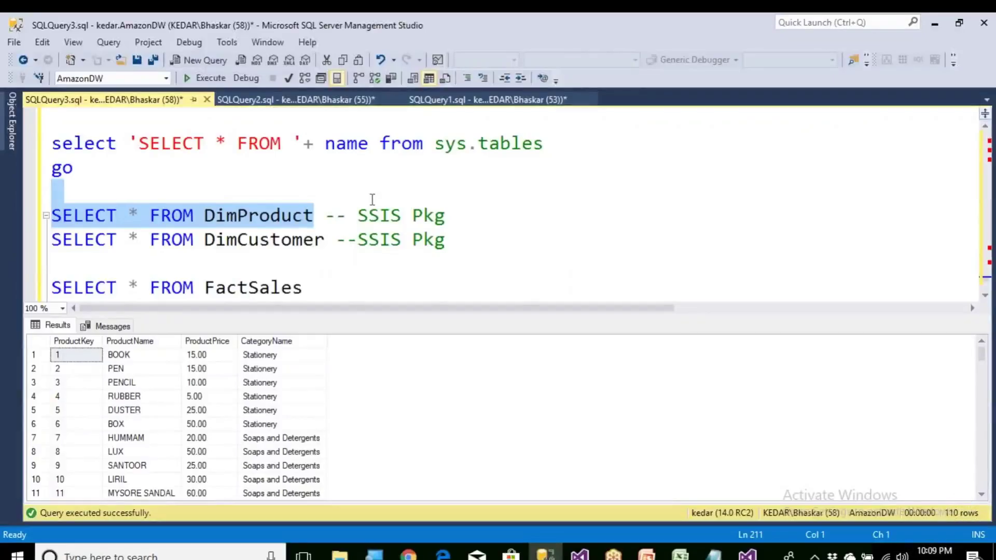
{"action": "left_click", "coordinate": [208, 78]}
{"action": "left_click_drag", "start_coordinate": [981, 355], "coordinate": [981, 480]}
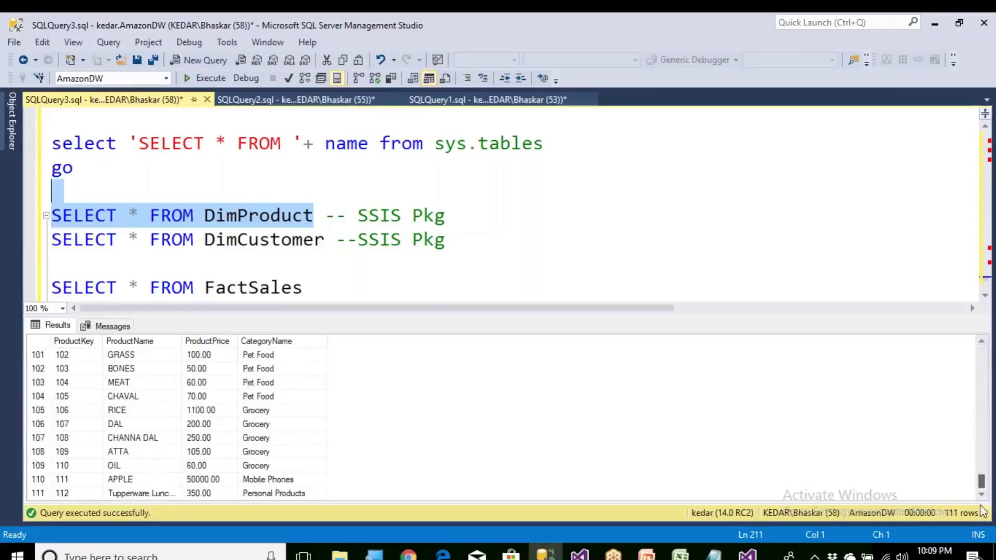
{"action": "left_click", "coordinate": [167, 493]}
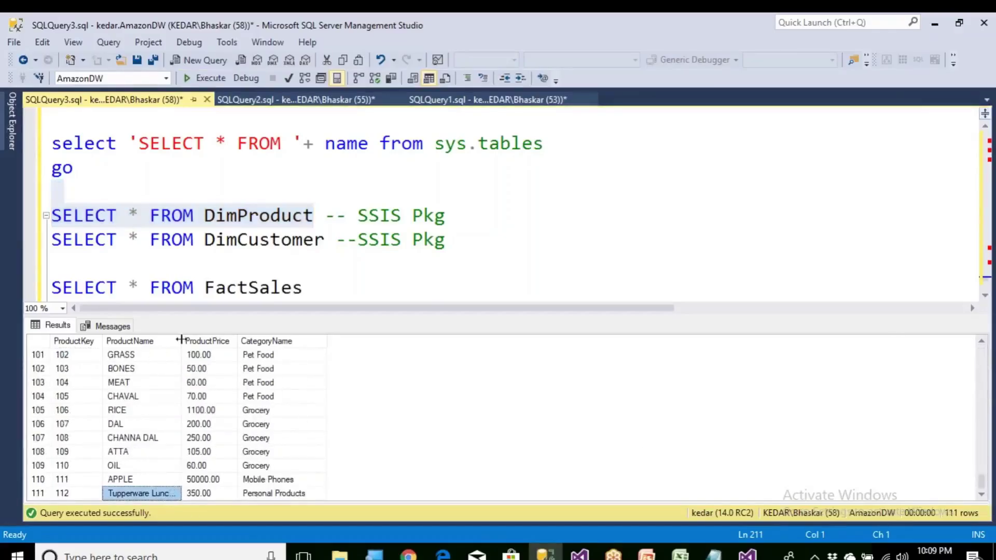
{"action": "left_click_drag", "start_coordinate": [182, 340], "coordinate": [248, 345]}
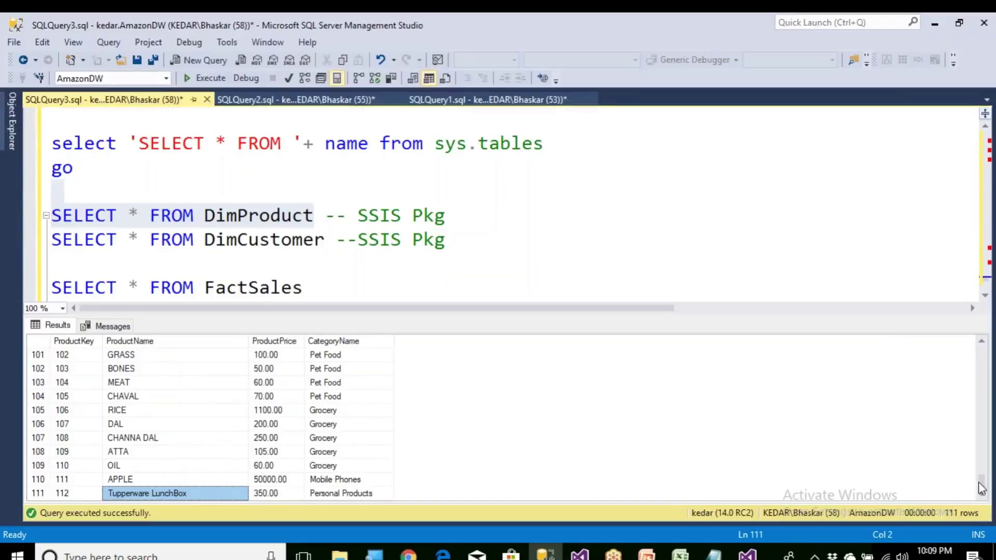
{"action": "left_click_drag", "start_coordinate": [982, 487], "coordinate": [981, 348]}
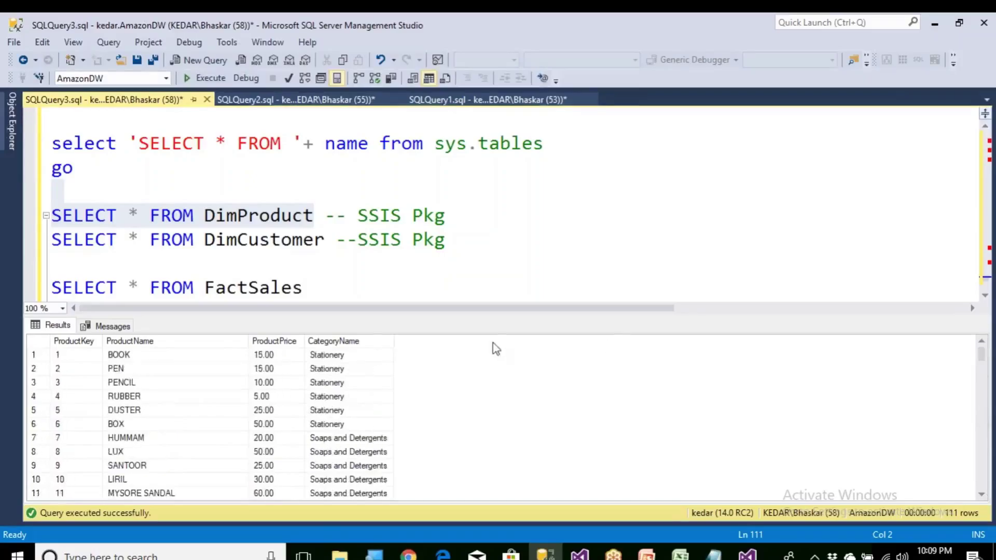
{"action": "left_click", "coordinate": [275, 358]}
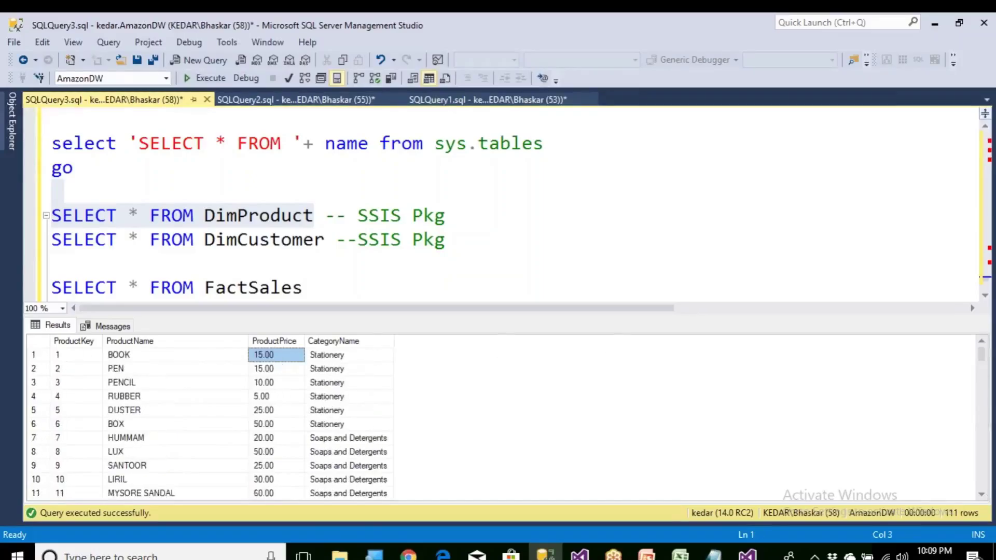
Step: Begin an update statement on ProductMaster below the Tupperware LunchBox insert statement in the SQLQuery1 script
{"action": "left_click", "coordinate": [452, 101]}
{"action": "left_click", "coordinate": [364, 254]}
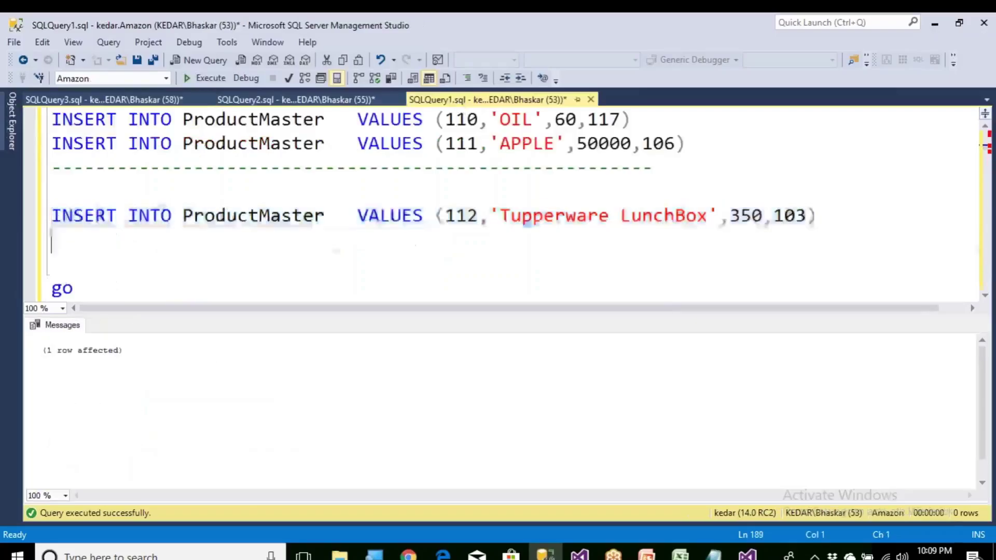
{"action": "scroll", "coordinate": [262, 280], "scroll_direction": "down", "scroll_amount": 1}
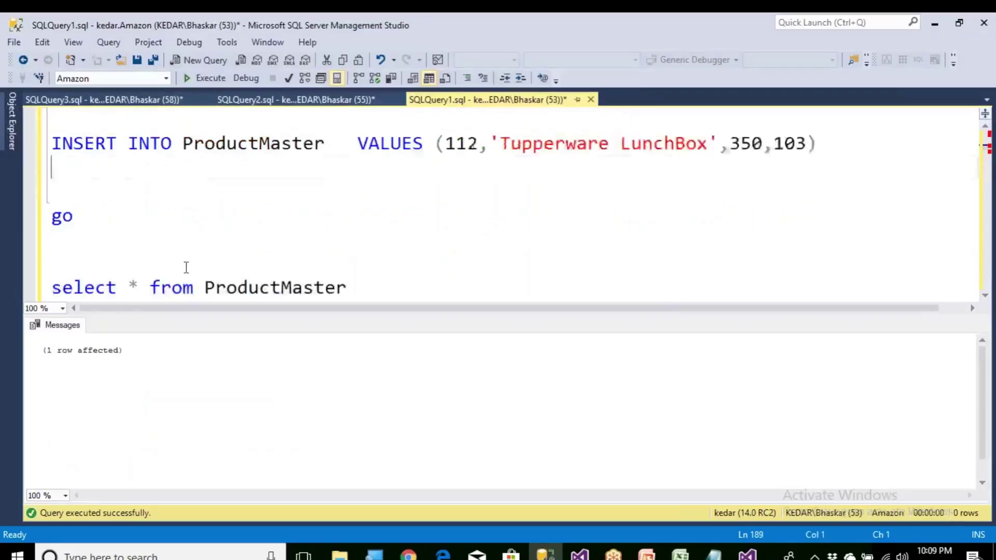
{"action": "scroll", "coordinate": [187, 267], "scroll_direction": "down", "scroll_amount": 1}
{"action": "scroll", "coordinate": [185, 266], "scroll_direction": "up", "scroll_amount": 2}
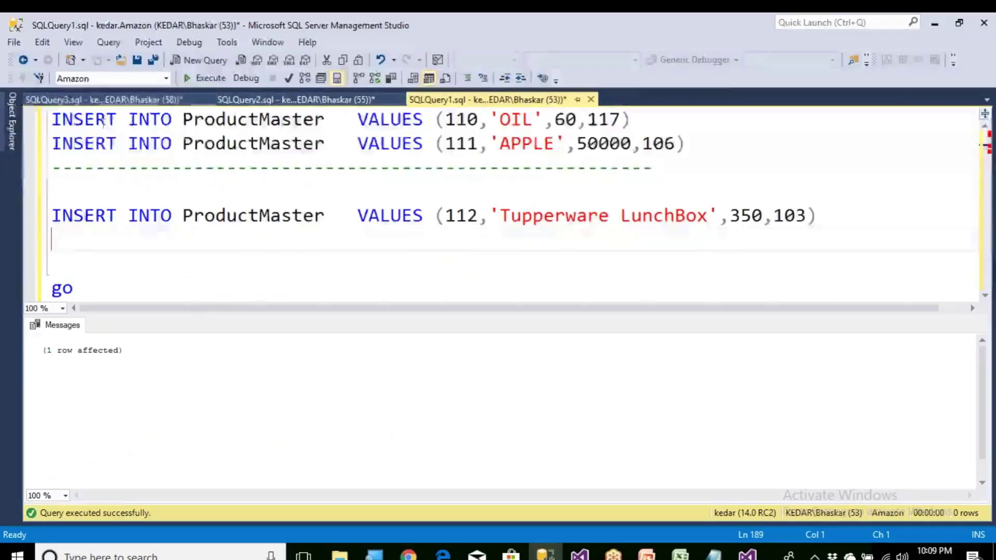
{"action": "key", "text": "Down"}
{"action": "key", "text": "Down"}
{"action": "key", "text": "Delete"}
{"action": "key", "text": "Delete"}
{"action": "type", "text": "upd"}
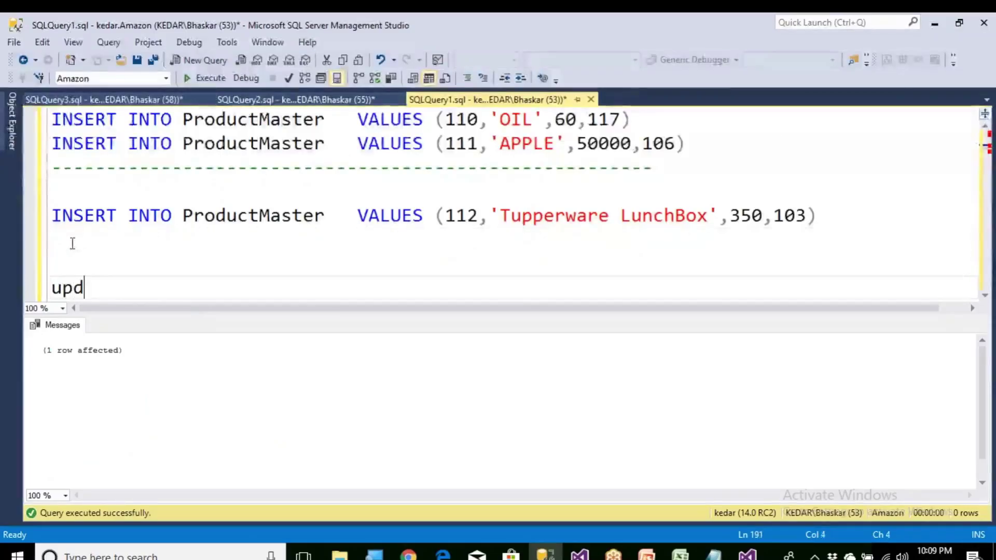
{"action": "type", "text": "ate"}
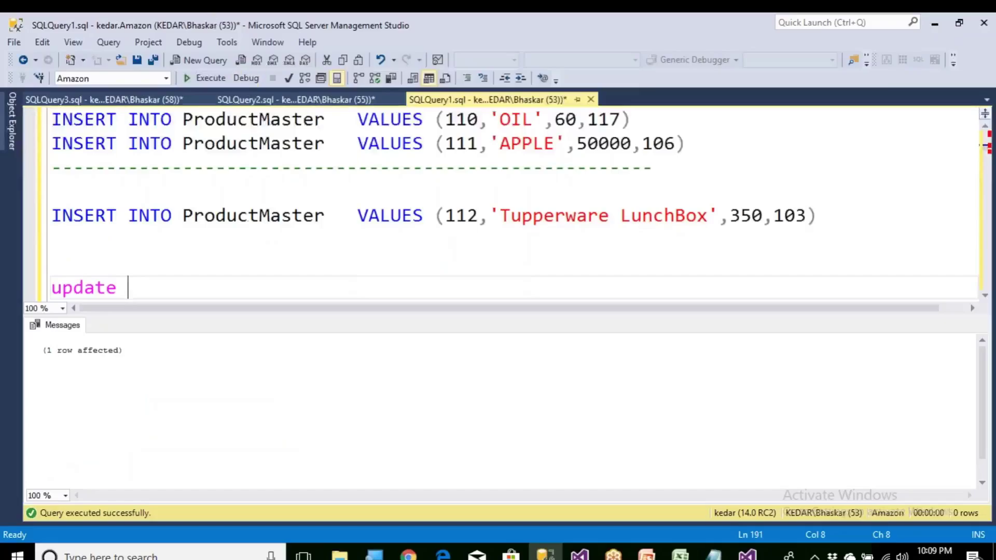
{"action": "double_click", "coordinate": [251, 216]}
{"action": "key", "text": "ctrl+c"}
{"action": "left_click", "coordinate": [170, 287]}
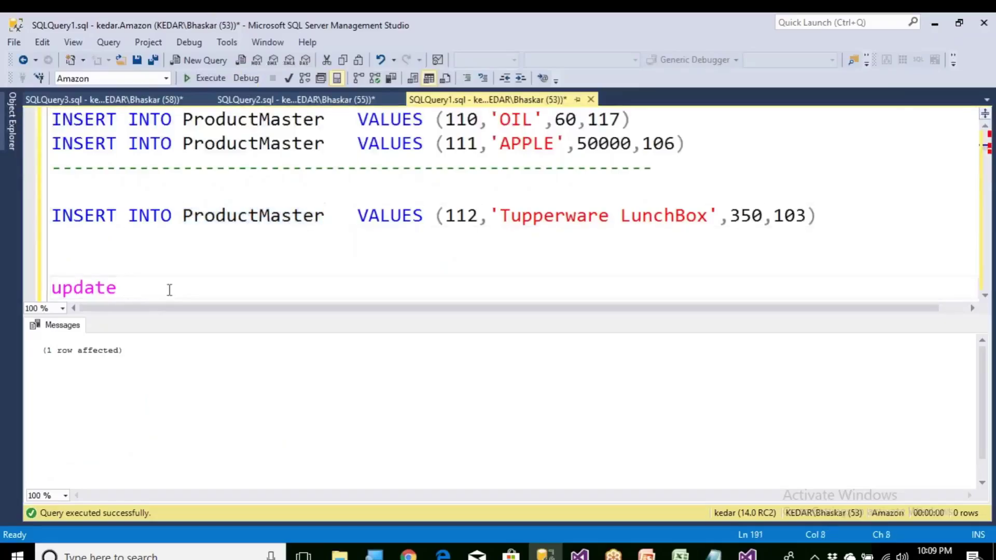
{"action": "key", "text": "ctrl+v"}
Step: Complete the ProductMaster update with "set price = 16" and "where pid = 101" on separate lines
{"action": "key", "text": "Return"}
{"action": "type", "text": "set "}
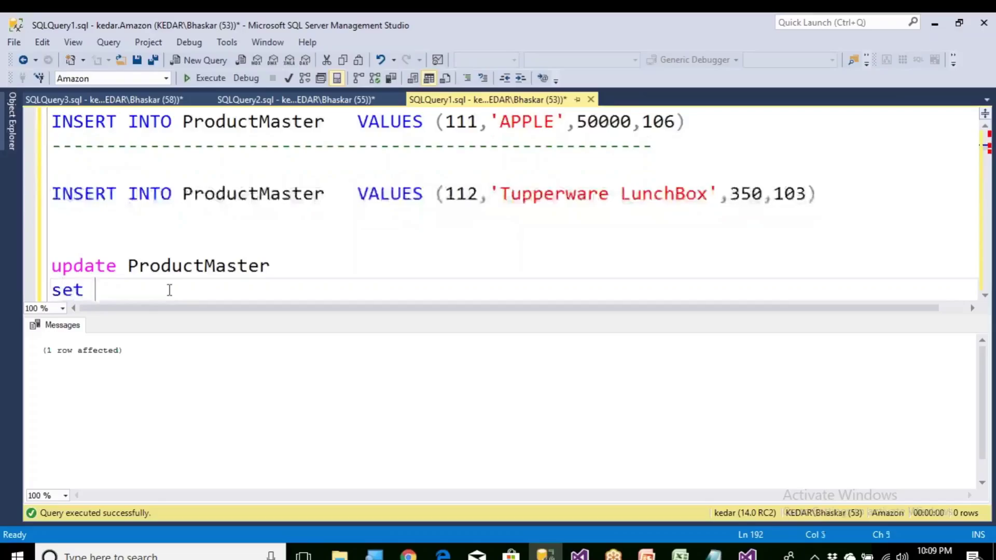
{"action": "type", "text": "price = 1"}
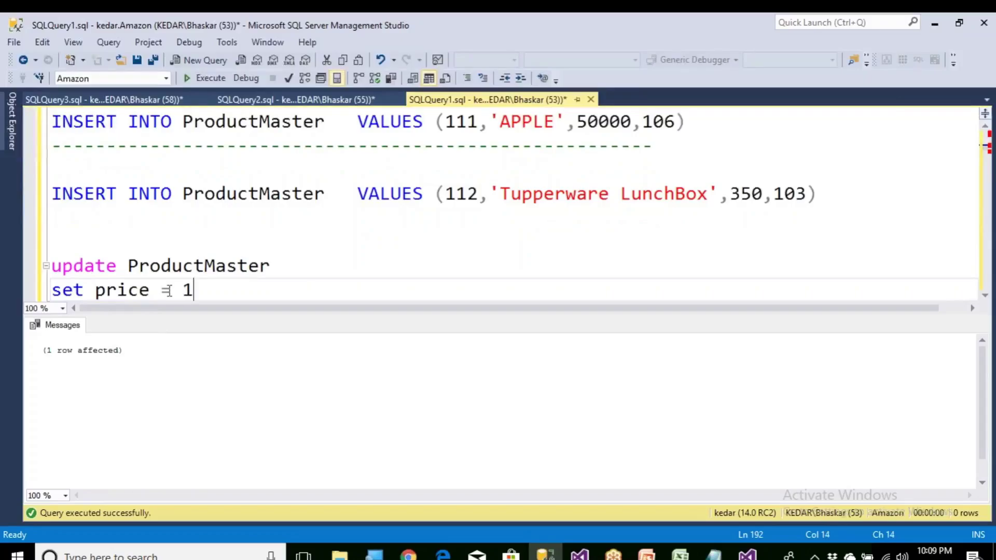
{"action": "type", "text": "6"}
{"action": "key", "text": "Return"}
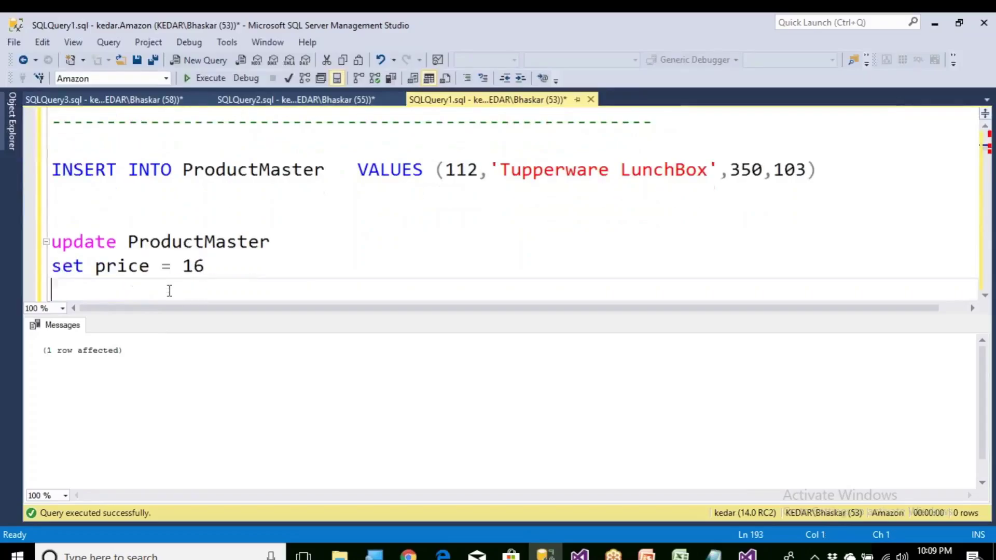
{"action": "type", "text": "where "}
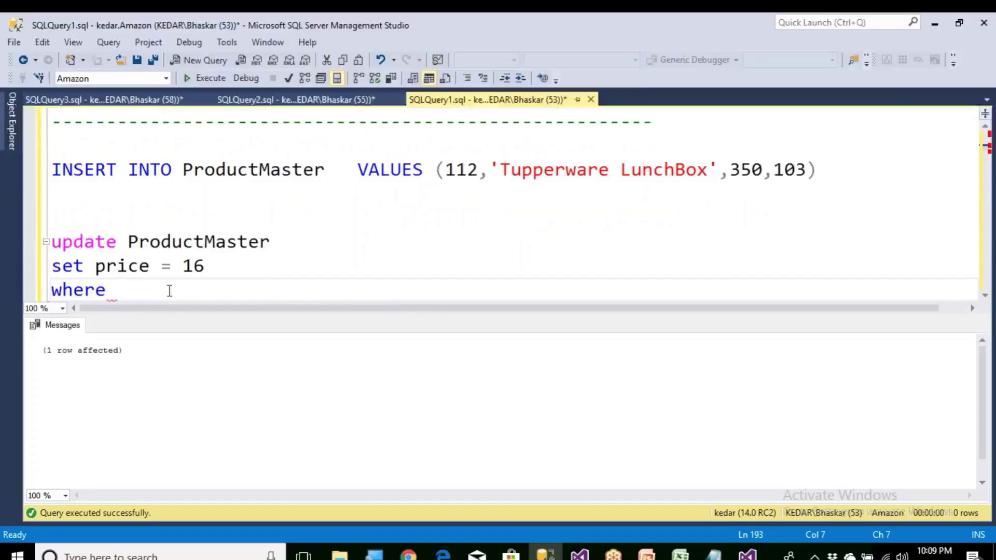
{"action": "type", "text": "pid = 101"}
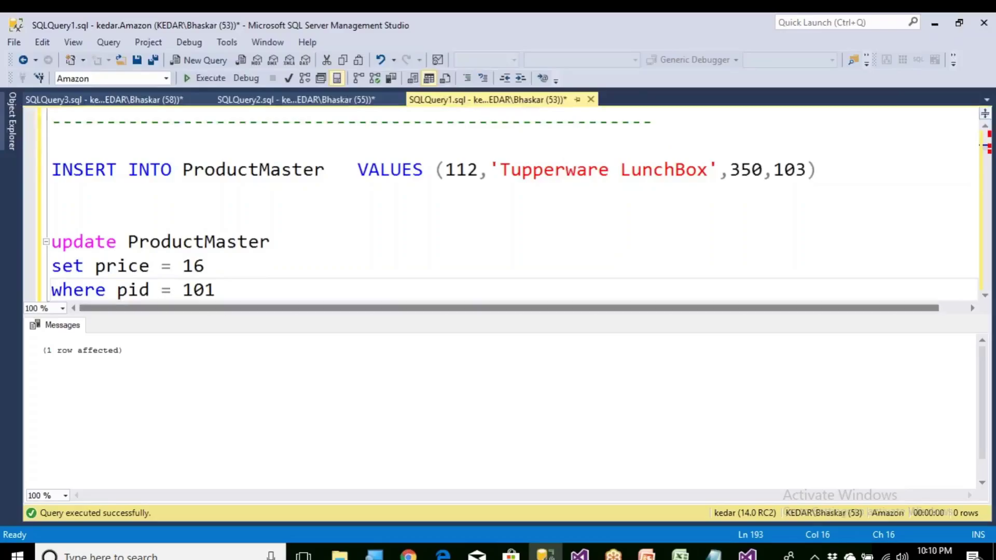
Step: Execute only the ProductMaster update statement for pid 101
{"action": "left_click_drag", "start_coordinate": [215, 290], "coordinate": [51, 242]}
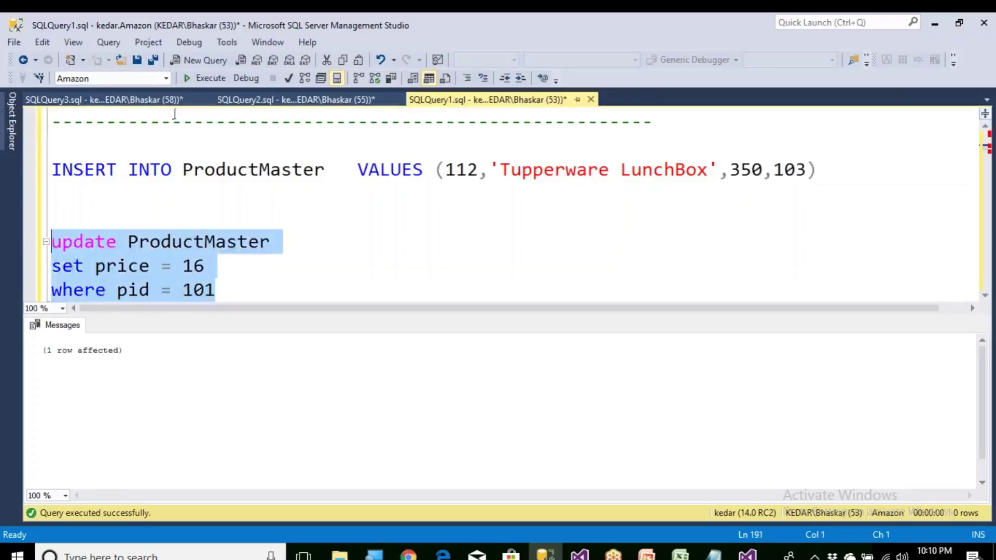
{"action": "left_click", "coordinate": [199, 81]}
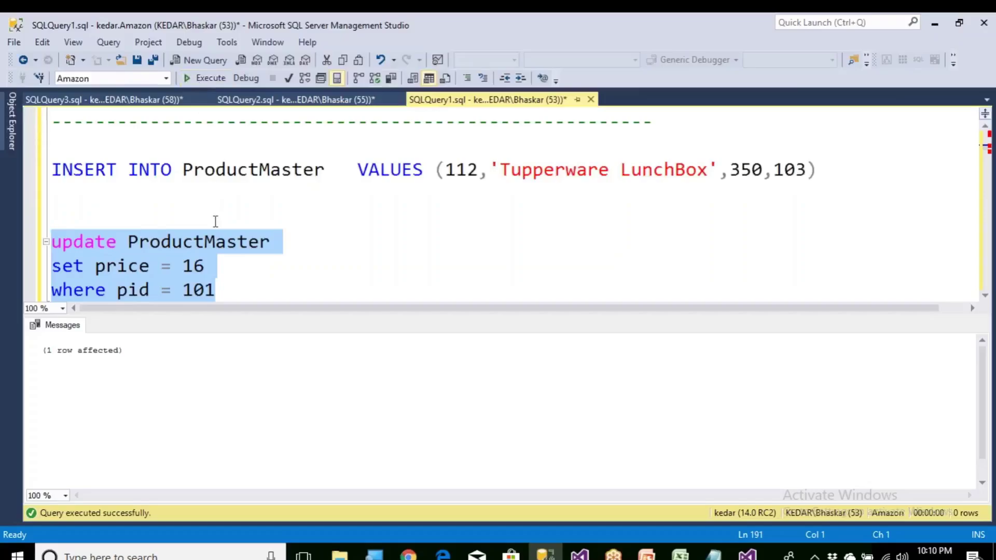
{"action": "scroll", "coordinate": [215, 222], "scroll_direction": "up", "scroll_amount": 20}
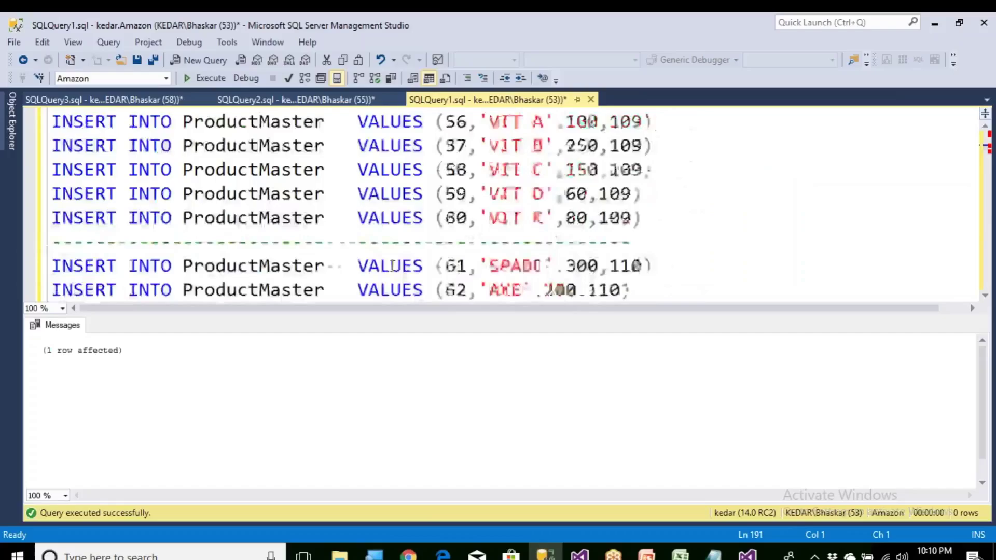
Step: Execute only the "select * from ProductMaster" query in the SQLQuery1 script
{"action": "scroll", "coordinate": [393, 266], "scroll_direction": "up", "scroll_amount": 15}
{"action": "scroll", "coordinate": [393, 265], "scroll_direction": "down", "scroll_amount": 5}
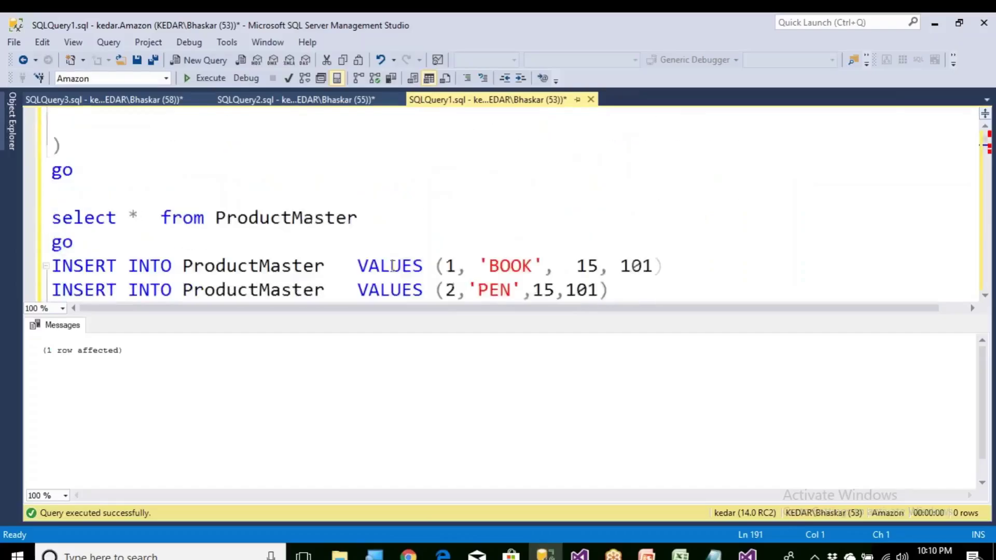
{"action": "scroll", "coordinate": [393, 218], "scroll_direction": "up", "scroll_amount": 1}
{"action": "left_click_drag", "start_coordinate": [380, 223], "coordinate": [29, 215]}
{"action": "left_click", "coordinate": [208, 78]}
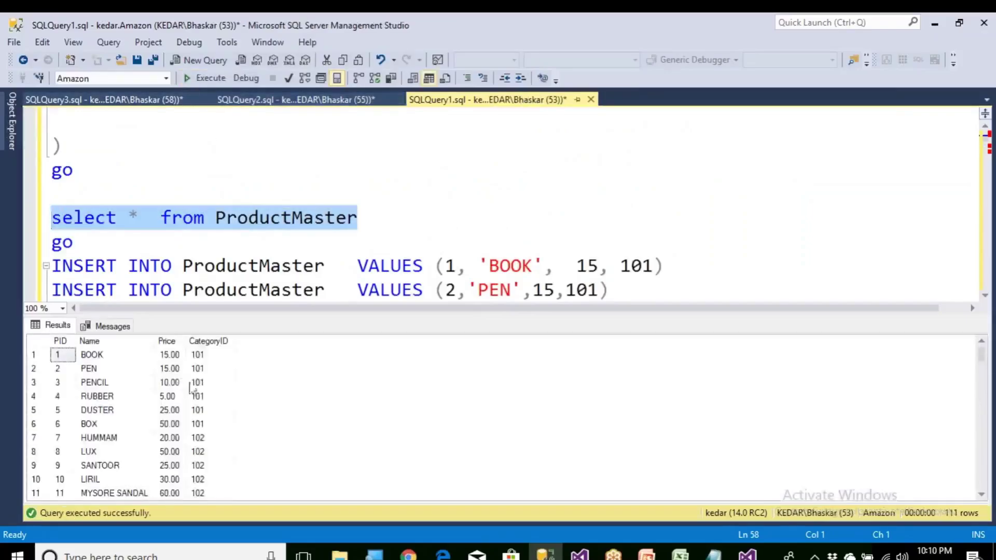
Step: Find the product with PID 101 in the ProductMaster results, widen the Price column, and check the product's price
{"action": "left_click", "coordinate": [72, 359]}
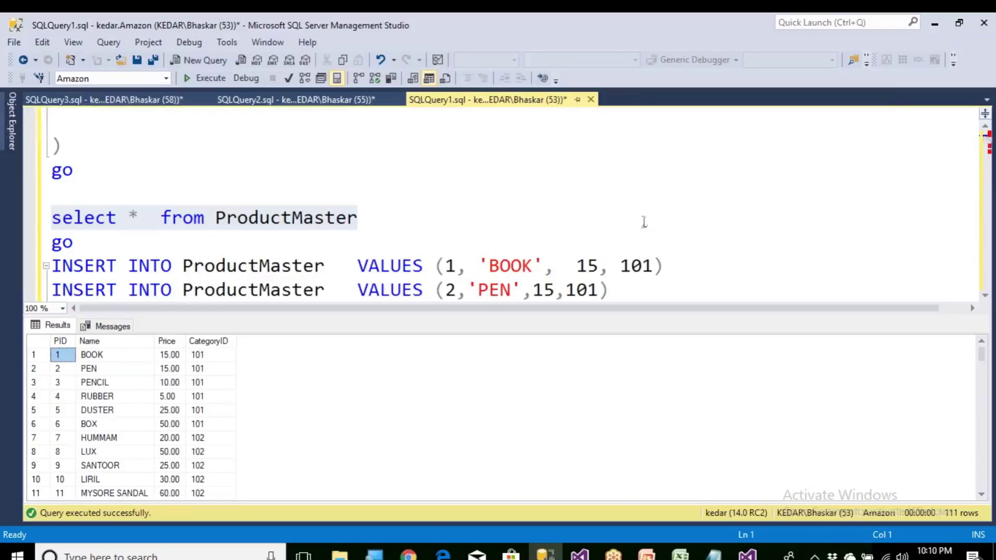
{"action": "scroll", "coordinate": [571, 260], "scroll_direction": "down", "scroll_amount": 9}
{"action": "left_click", "coordinate": [577, 244]}
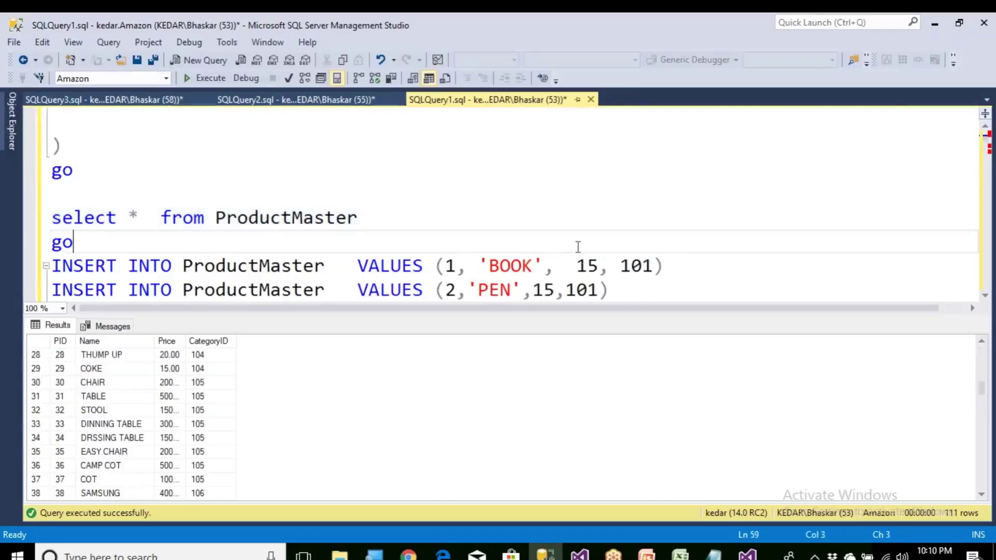
{"action": "left_click", "coordinate": [136, 440]}
{"action": "scroll", "coordinate": [137, 440], "scroll_direction": "down", "scroll_amount": 7}
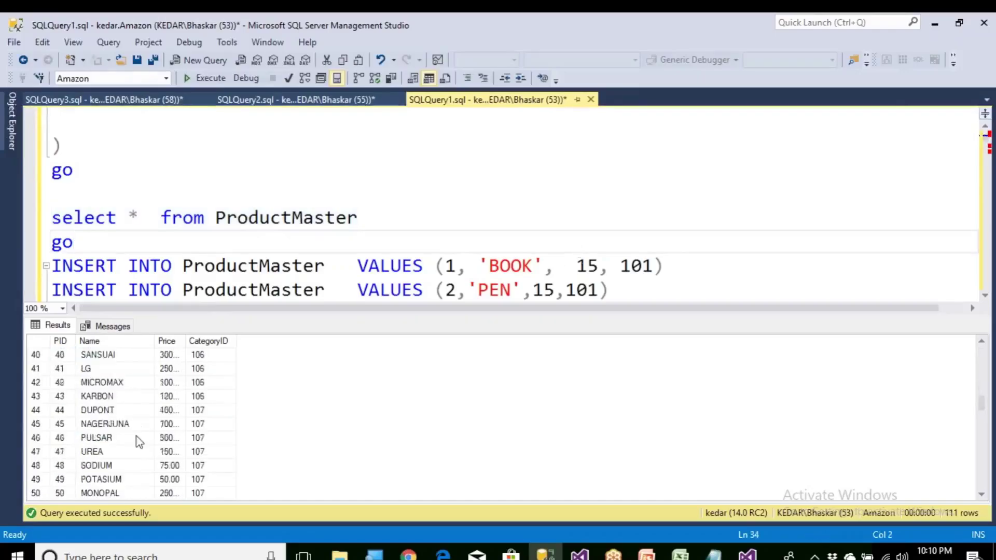
{"action": "scroll", "coordinate": [171, 405], "scroll_direction": "down", "scroll_amount": 17}
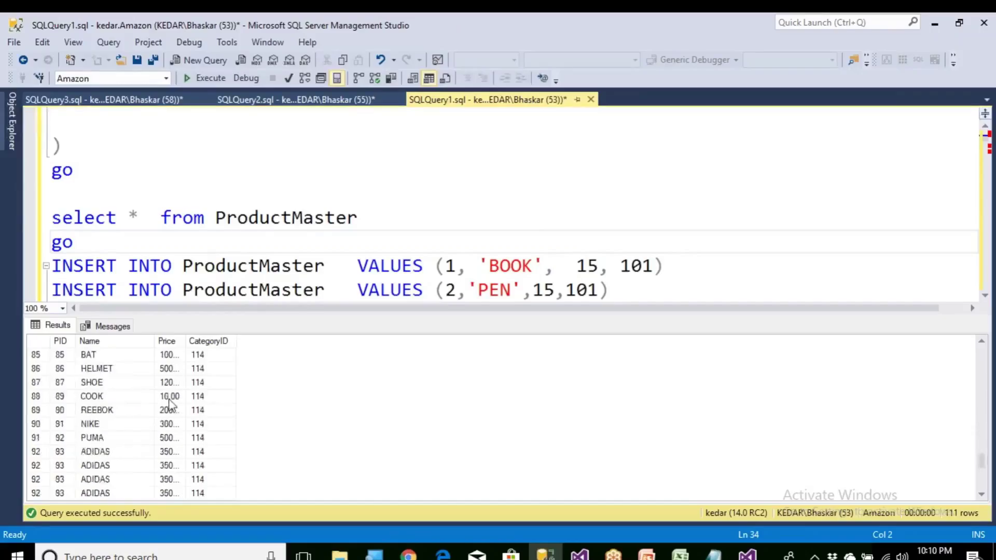
{"action": "scroll", "coordinate": [169, 404], "scroll_direction": "down", "scroll_amount": 1}
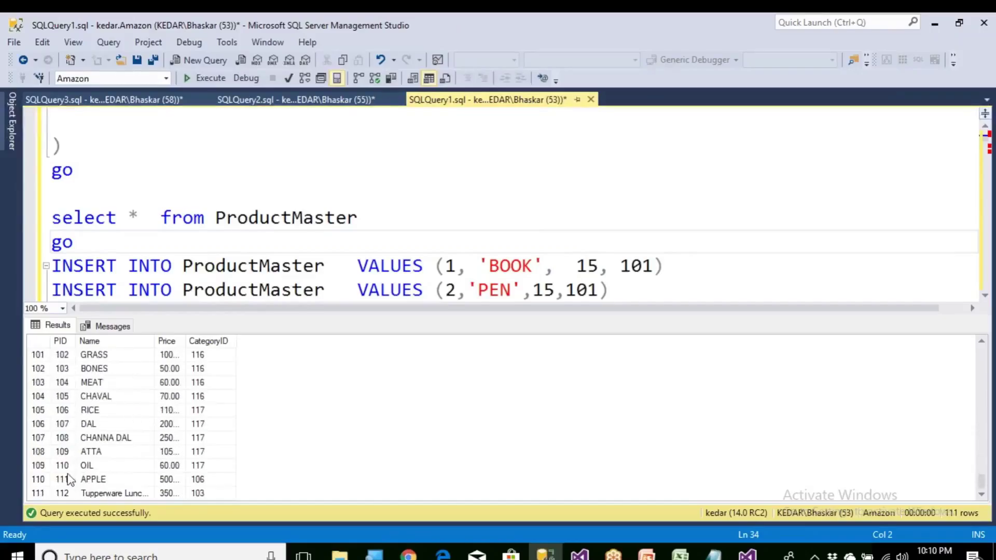
{"action": "scroll", "coordinate": [68, 431], "scroll_direction": "up", "scroll_amount": 2}
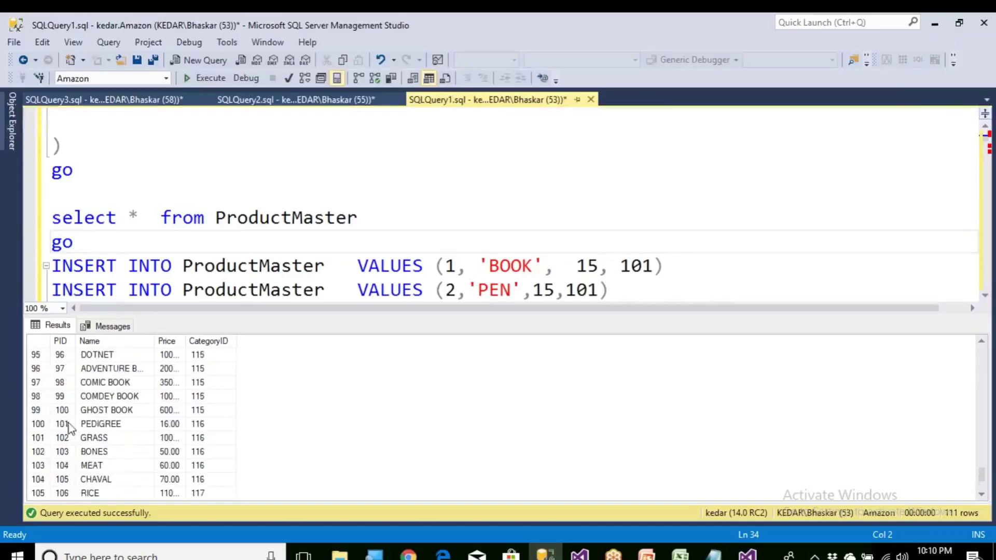
{"action": "left_click", "coordinate": [108, 427]}
{"action": "left_click", "coordinate": [176, 426]}
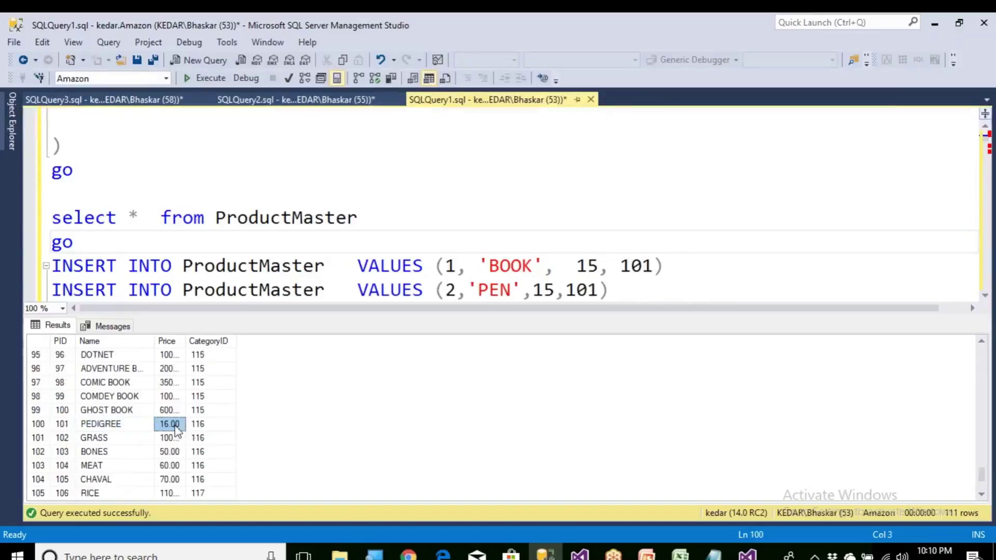
{"action": "left_click_drag", "start_coordinate": [186, 344], "coordinate": [213, 343]}
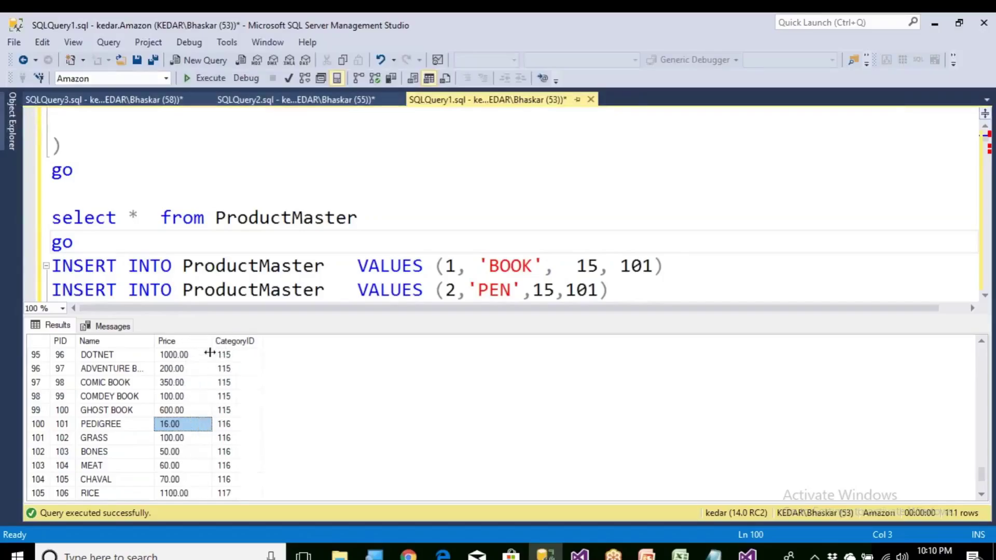
{"action": "left_click", "coordinate": [46, 427]}
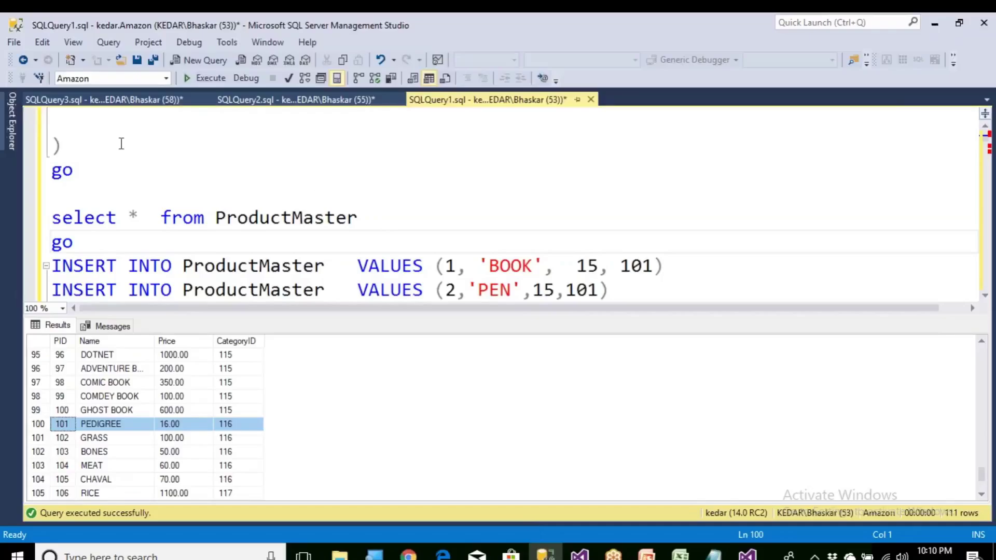
Step: Rerun the DimProduct query in the SQLQuery3 script and check the warehouse price of PEDIGREE
{"action": "left_click", "coordinate": [112, 100]}
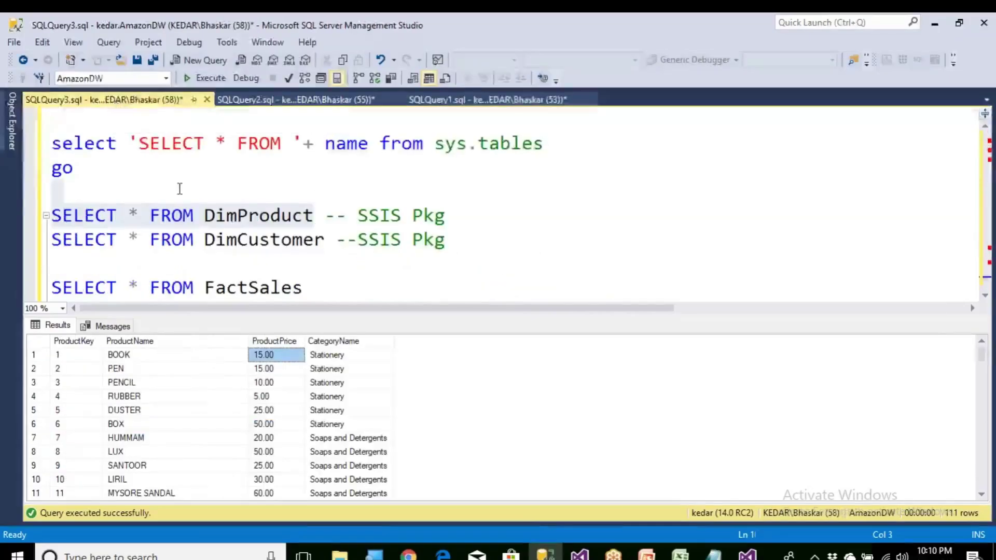
{"action": "left_click", "coordinate": [208, 78]}
{"action": "left_click", "coordinate": [106, 407]}
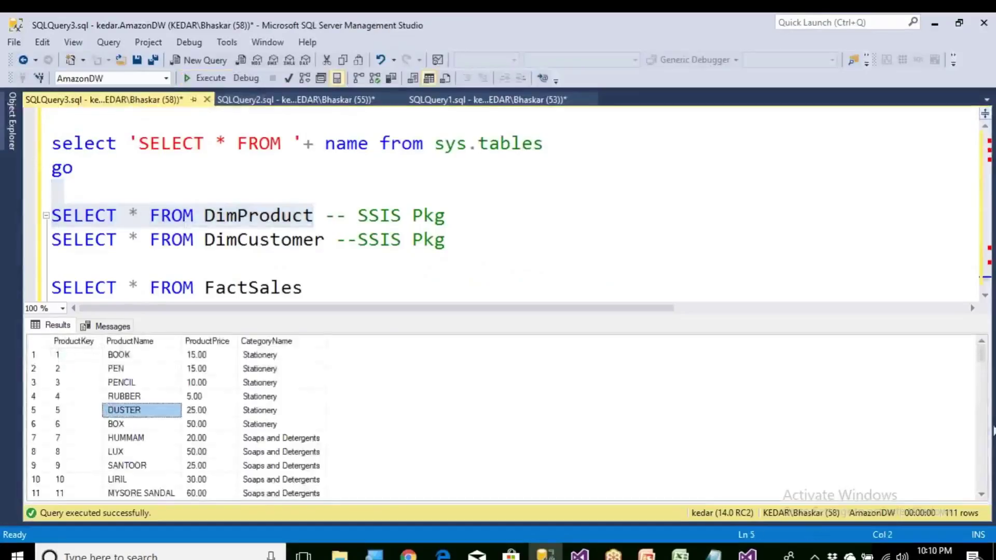
{"action": "scroll", "coordinate": [984, 475], "scroll_direction": "down", "scroll_amount": 7}
{"action": "scroll", "coordinate": [985, 475], "scroll_direction": "down", "scroll_amount": 20}
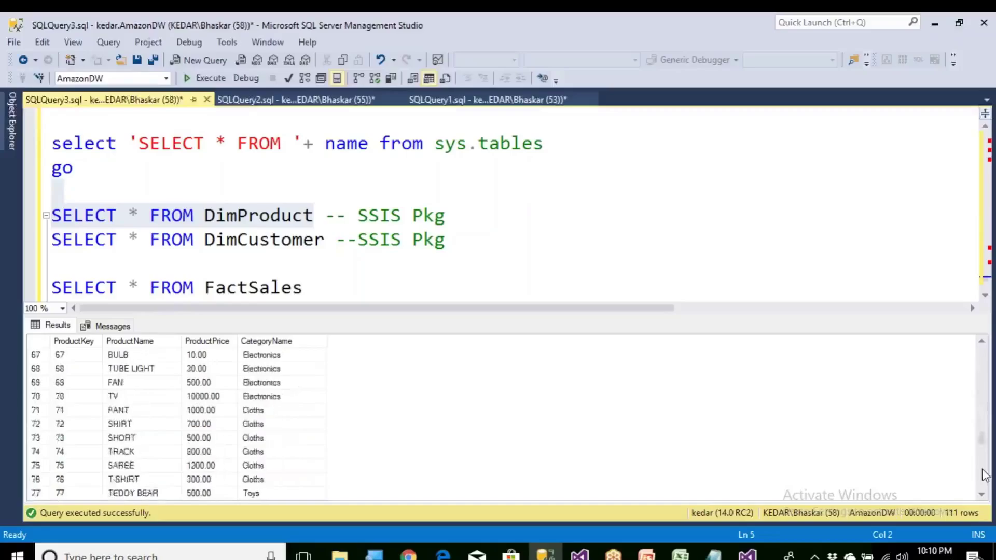
{"action": "scroll", "coordinate": [293, 469], "scroll_direction": "down", "scroll_amount": 2}
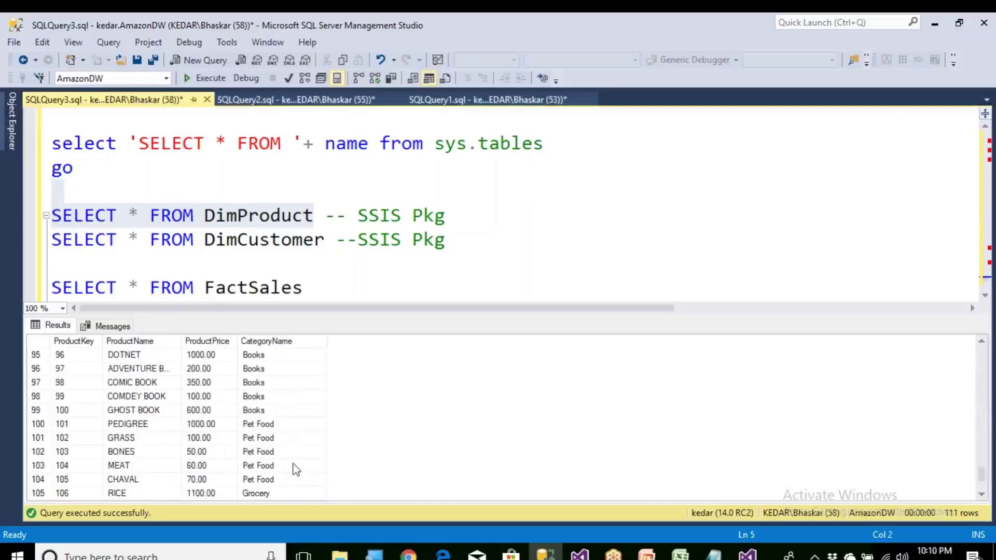
{"action": "left_click", "coordinate": [127, 427]}
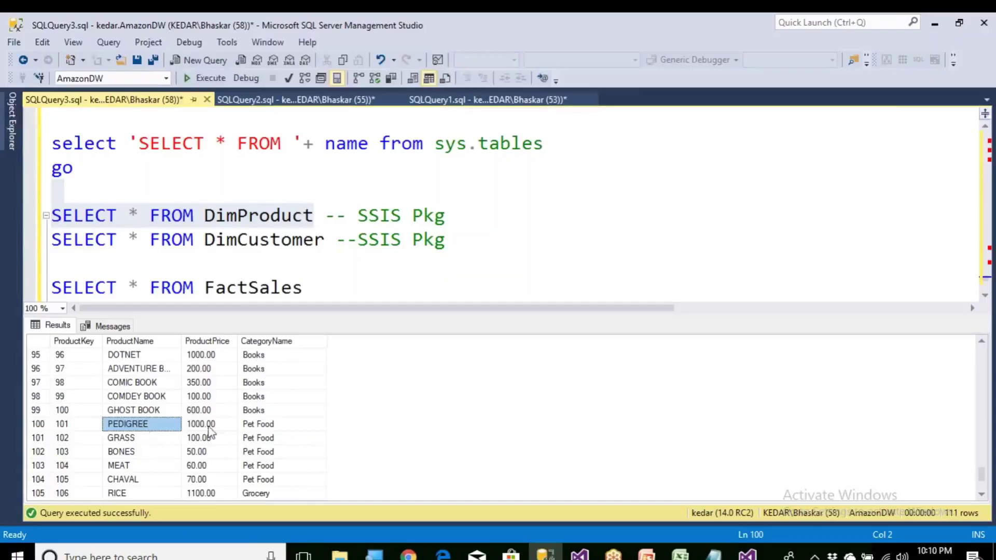
{"action": "left_click", "coordinate": [218, 426]}
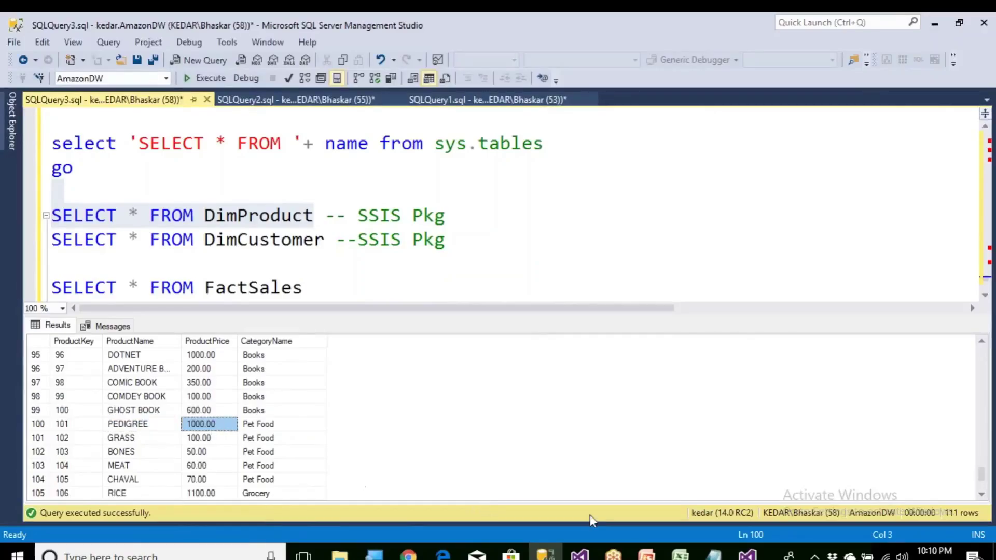
Step: Switch to Visual Studio, run the Stage_LoadProductMaster package, and return to design mode
{"action": "left_click", "coordinate": [748, 554]}
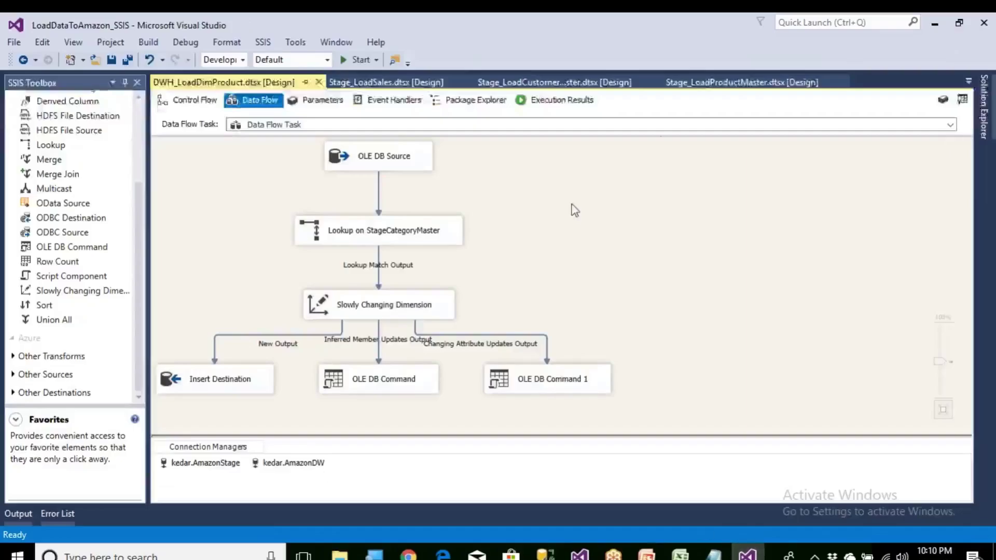
{"action": "left_click", "coordinate": [700, 82]}
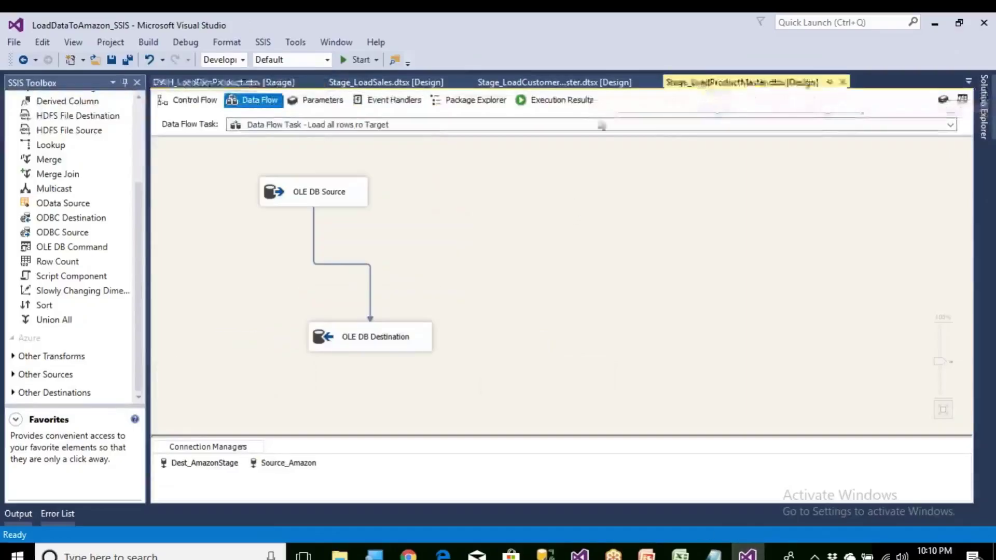
{"action": "left_click", "coordinate": [358, 60]}
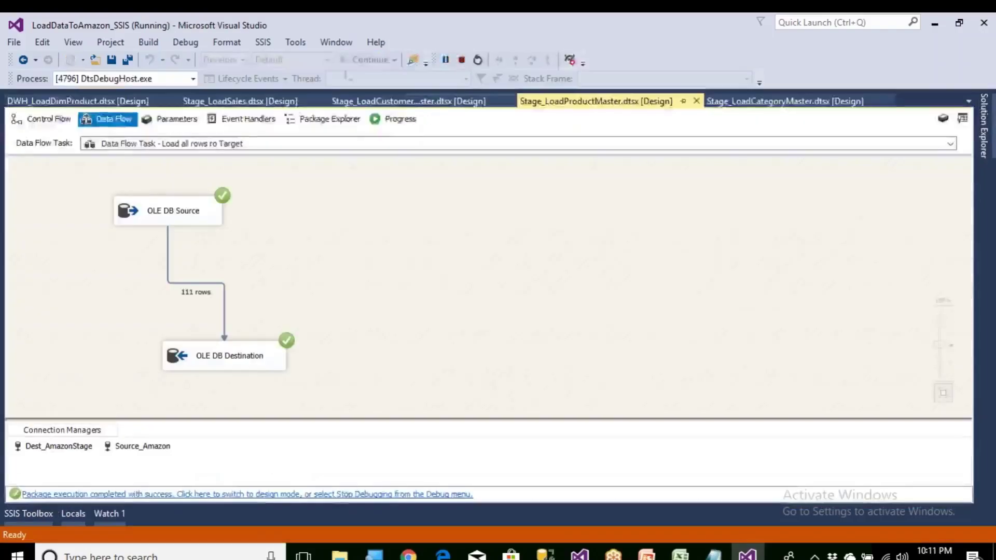
{"action": "left_click", "coordinate": [314, 494]}
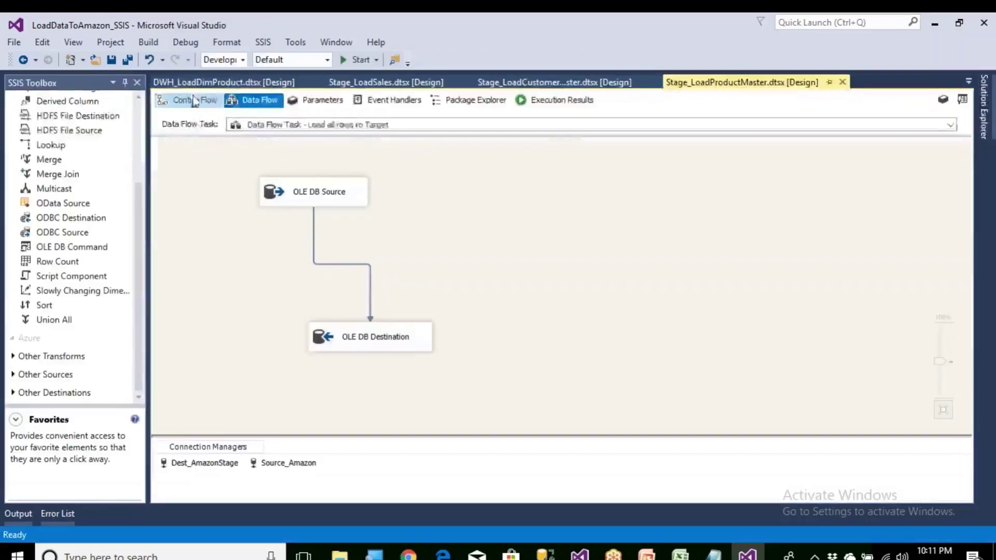
Step: Run the DWH_LoadDimProduct package and return to design mode once it completes
{"action": "left_click", "coordinate": [196, 84]}
{"action": "left_click", "coordinate": [353, 61]}
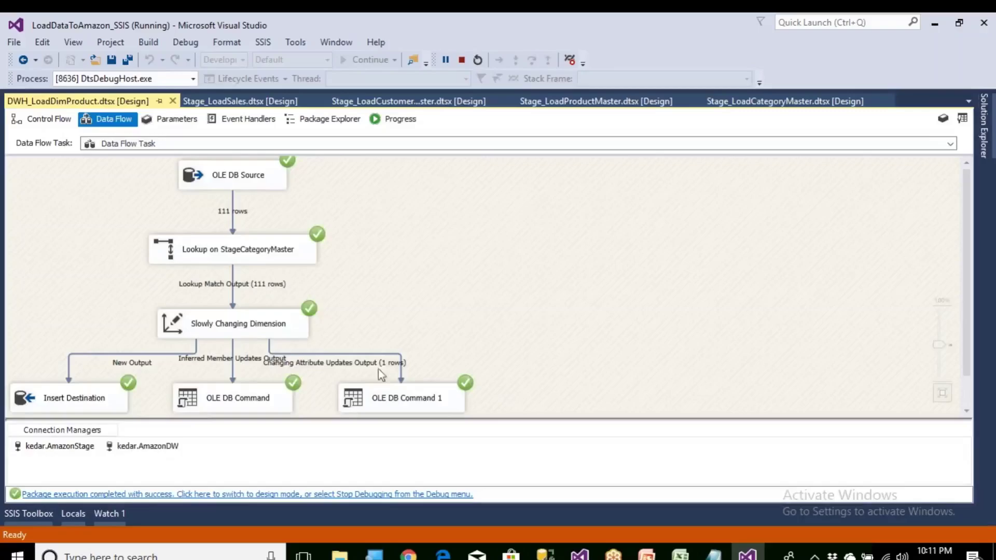
{"action": "left_click", "coordinate": [376, 493]}
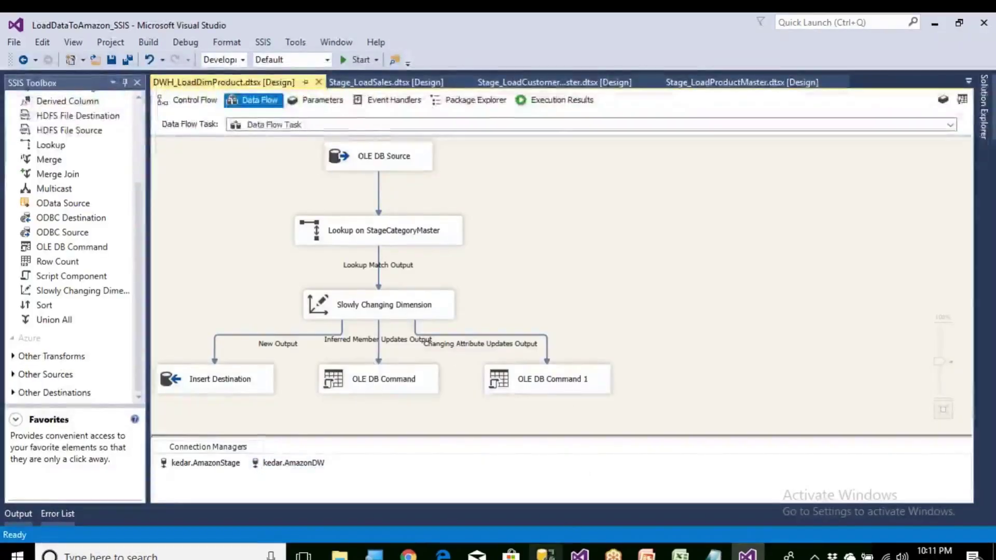
Step: Switch to SQL Server Management Studio, rerun the DimProduct query, and check the ProductPrice of PEDIGREE
{"action": "left_click", "coordinate": [545, 553]}
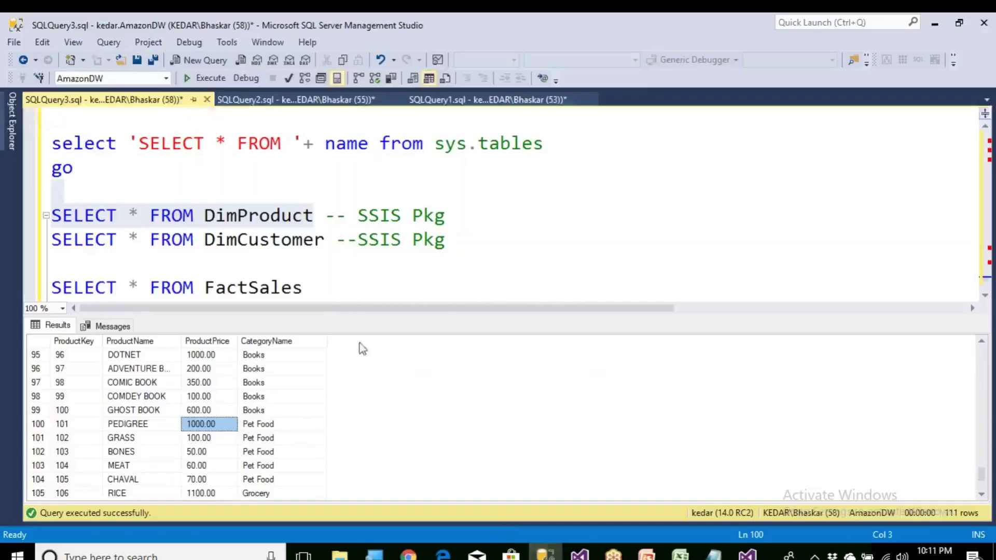
{"action": "left_click", "coordinate": [206, 78]}
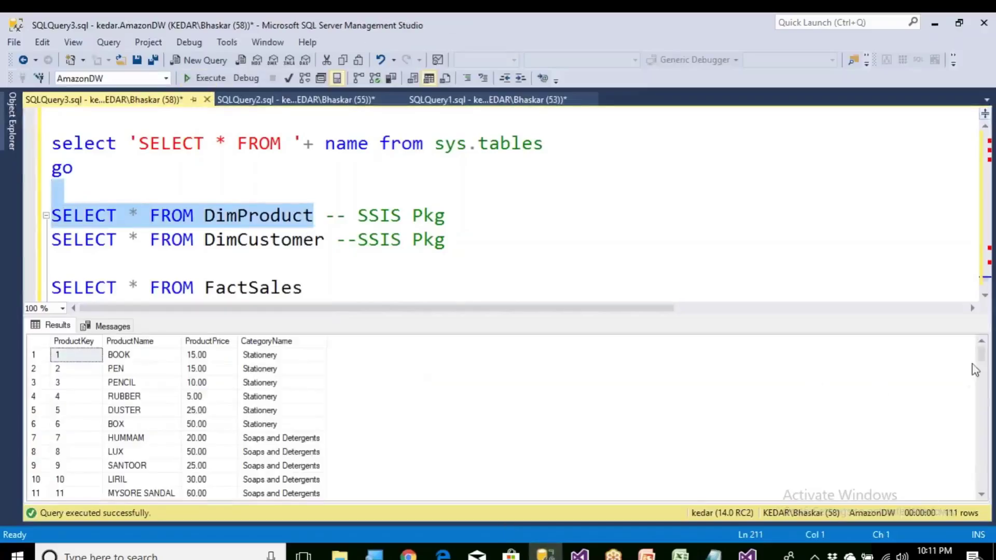
{"action": "left_click_drag", "start_coordinate": [981, 358], "coordinate": [984, 444]}
{"action": "scroll", "coordinate": [984, 443], "scroll_direction": "down", "scroll_amount": 10}
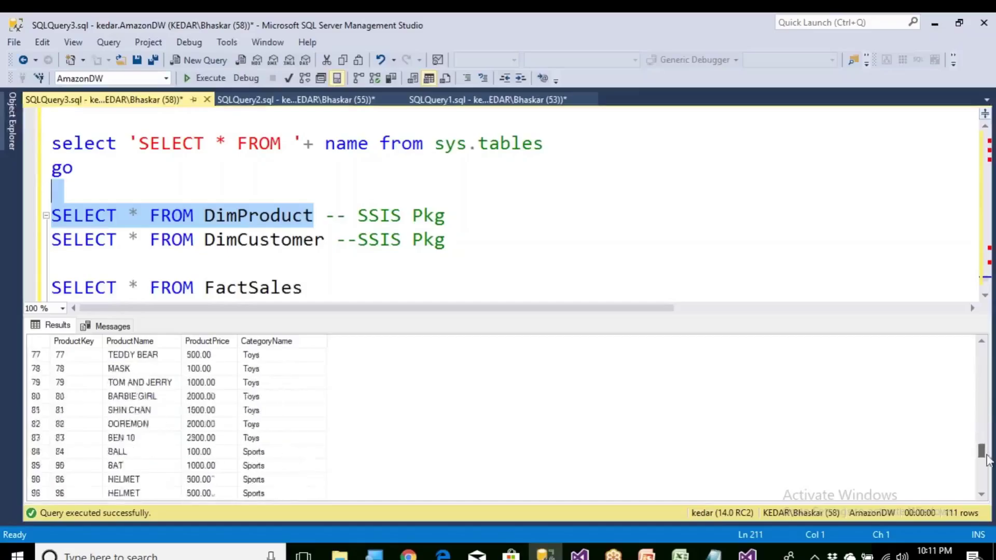
{"action": "scroll", "coordinate": [856, 423], "scroll_direction": "up", "scroll_amount": 3}
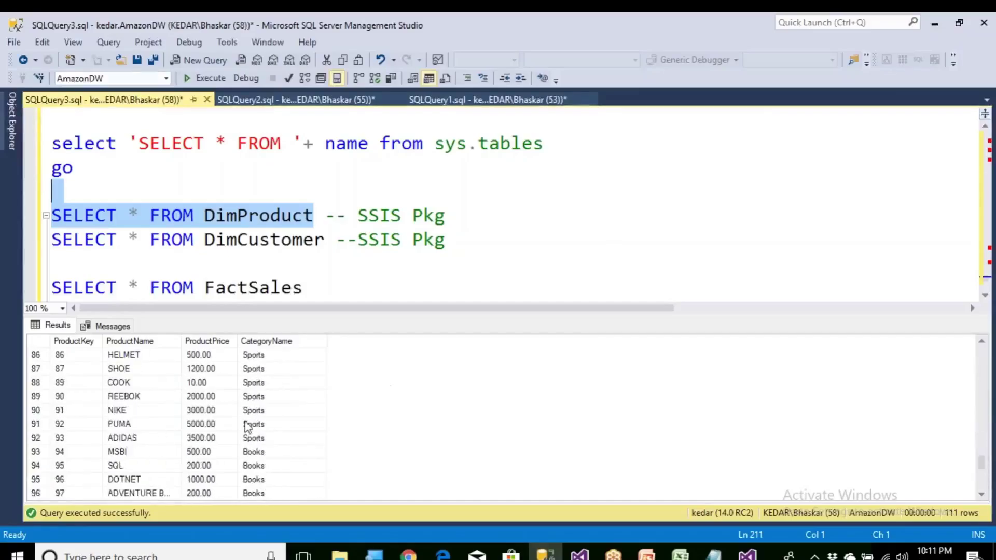
{"action": "left_click", "coordinate": [94, 438]}
{"action": "scroll", "coordinate": [94, 438], "scroll_direction": "down", "scroll_amount": 4}
{"action": "left_click", "coordinate": [129, 388]}
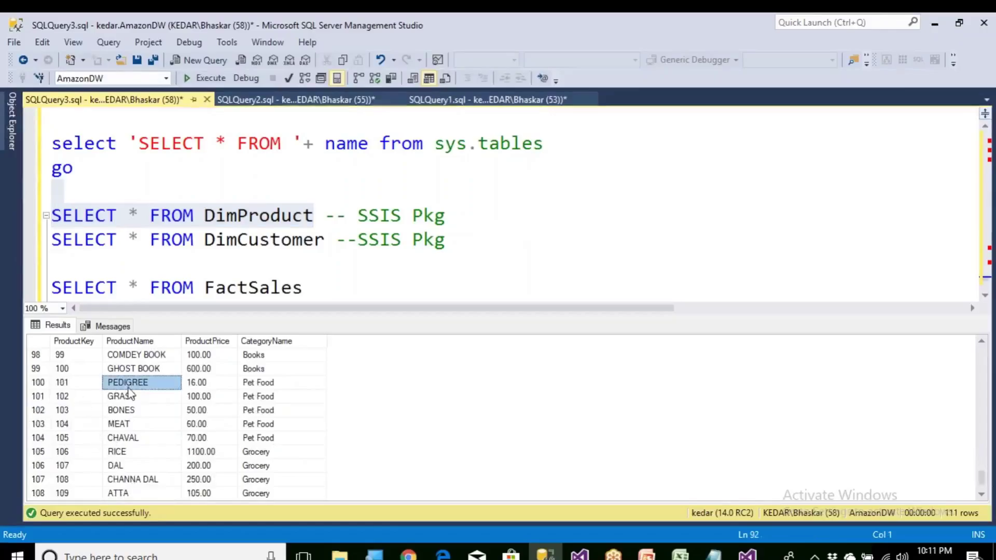
{"action": "left_click", "coordinate": [198, 386]}
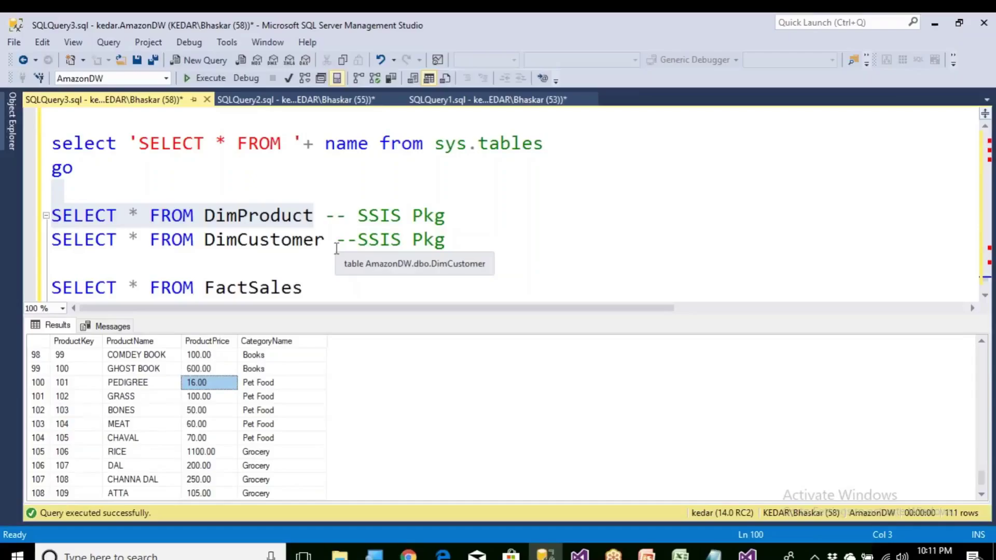
Step: Hide the query results and review the DimProduct, DimCustomer and FactSales table names in the SQLQuery3 script
{"action": "key", "text": "ctrl+r"}
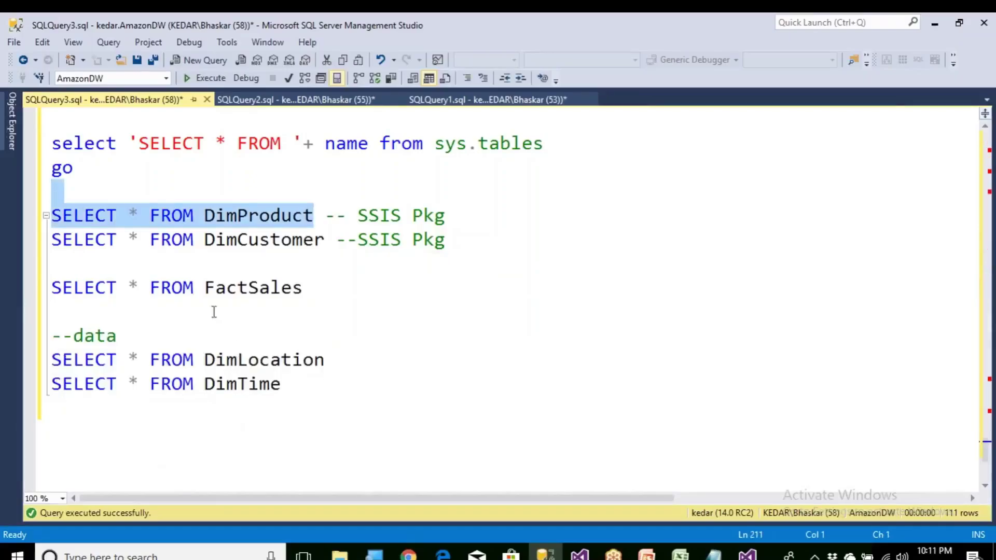
{"action": "left_click_drag", "start_coordinate": [207, 249], "coordinate": [328, 247]}
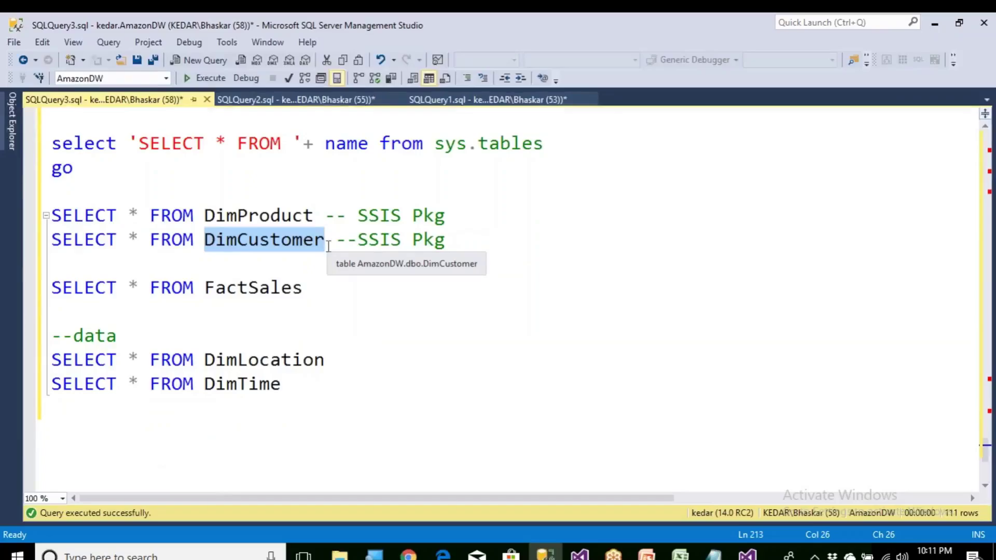
{"action": "double_click", "coordinate": [247, 288]}
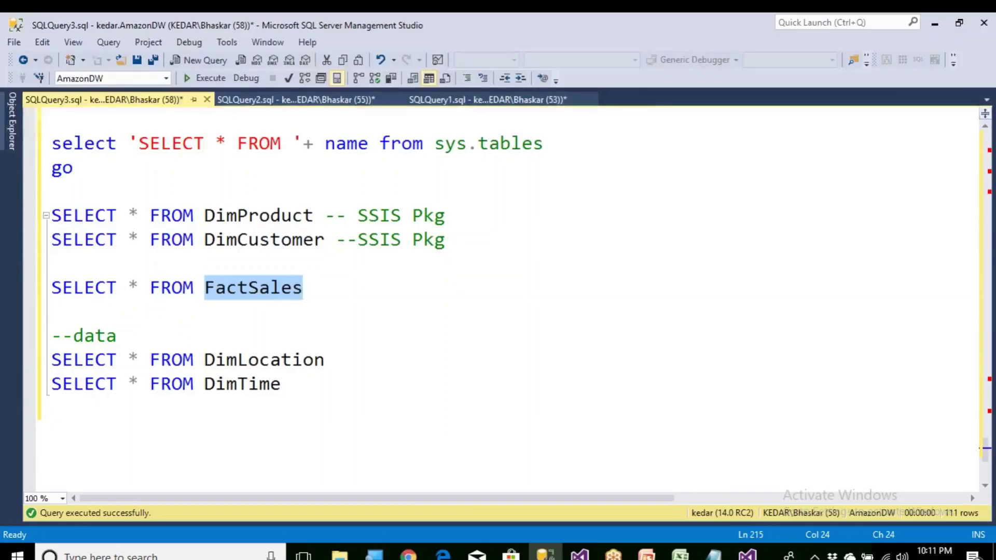
{"action": "double_click", "coordinate": [263, 216]}
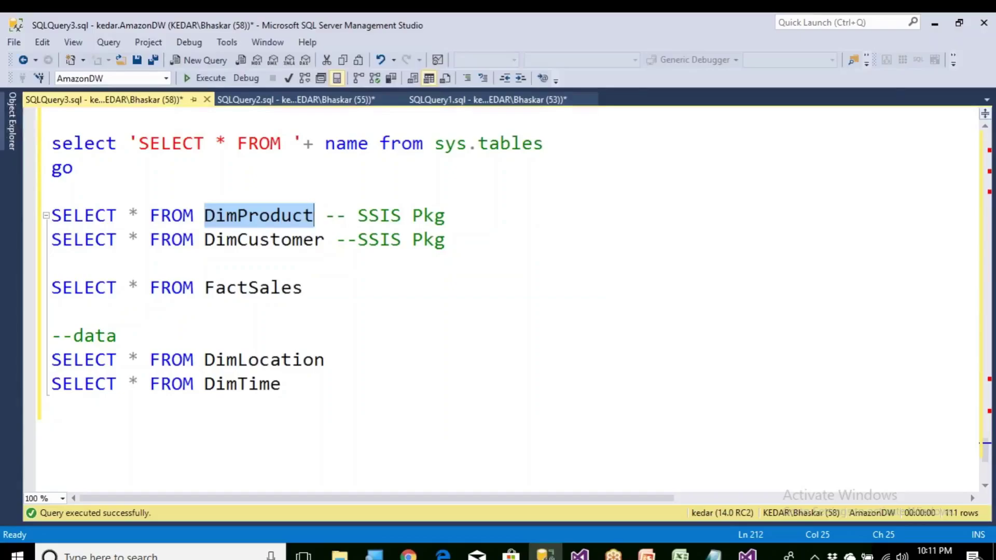
{"action": "double_click", "coordinate": [262, 240]}
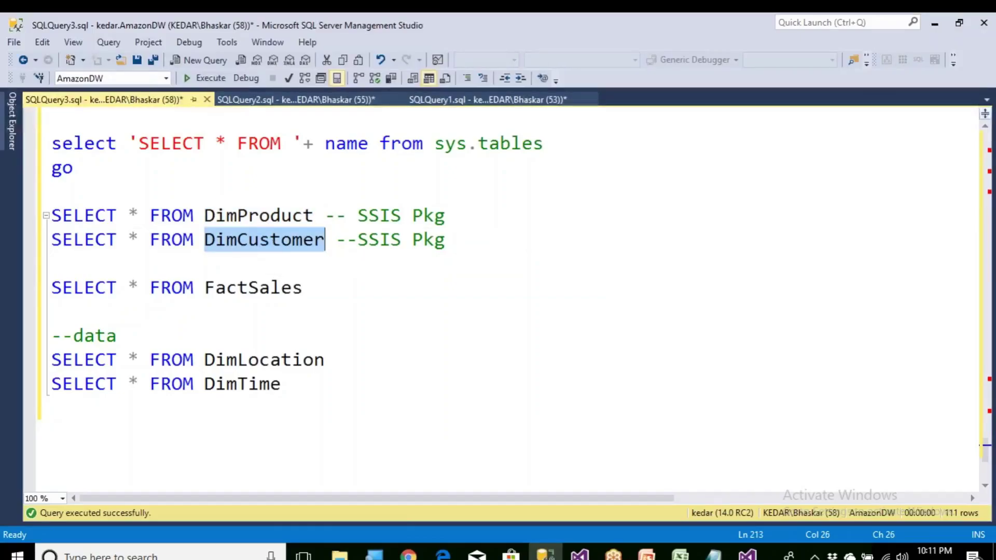
Step: Switch to Visual Studio and add a new SSIS package to the LoadDataToAmazon_SSIS project
{"action": "left_click", "coordinate": [747, 553]}
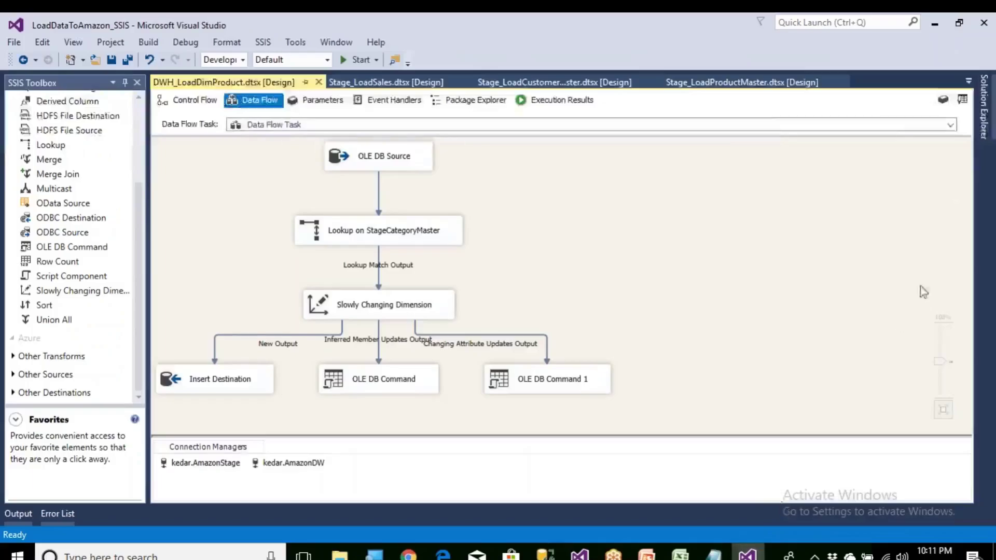
{"action": "left_click", "coordinate": [986, 133]}
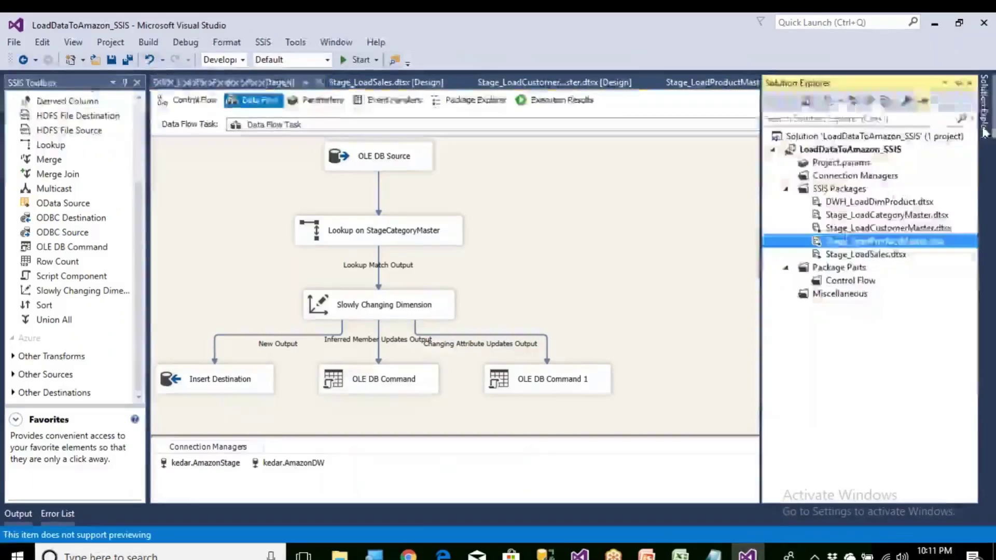
{"action": "right_click", "coordinate": [825, 191]}
{"action": "left_click", "coordinate": [680, 207]}
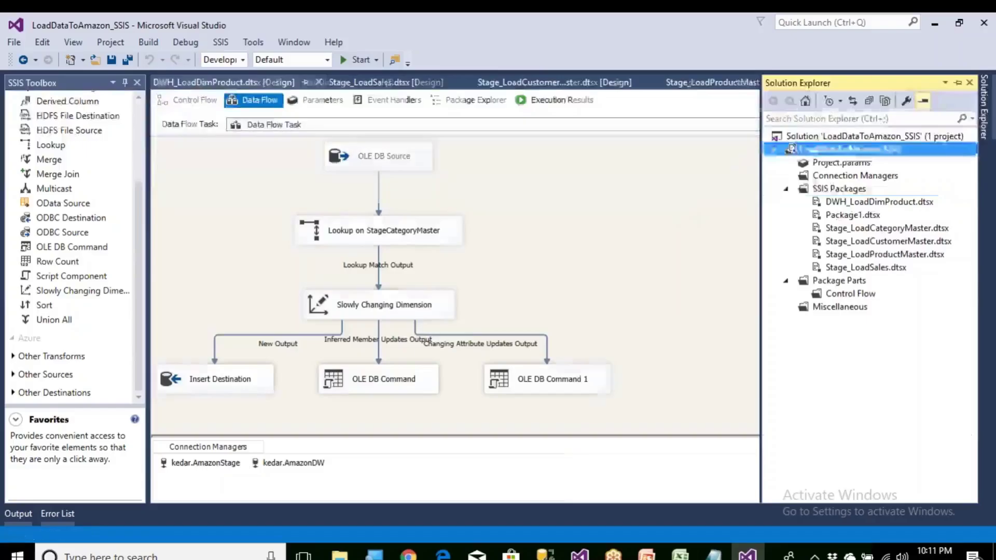
{"action": "left_click", "coordinate": [985, 106]}
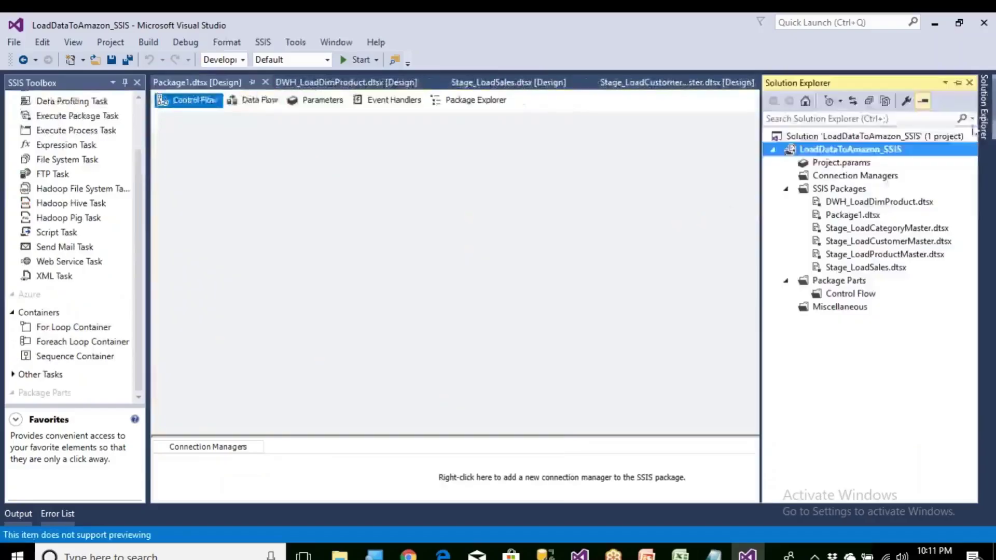
Step: Rename the new package Package1.dtsx as DWH_LoadDimCustomer.dtsx
{"action": "left_click", "coordinate": [856, 215]}
{"action": "left_click", "coordinate": [858, 217]}
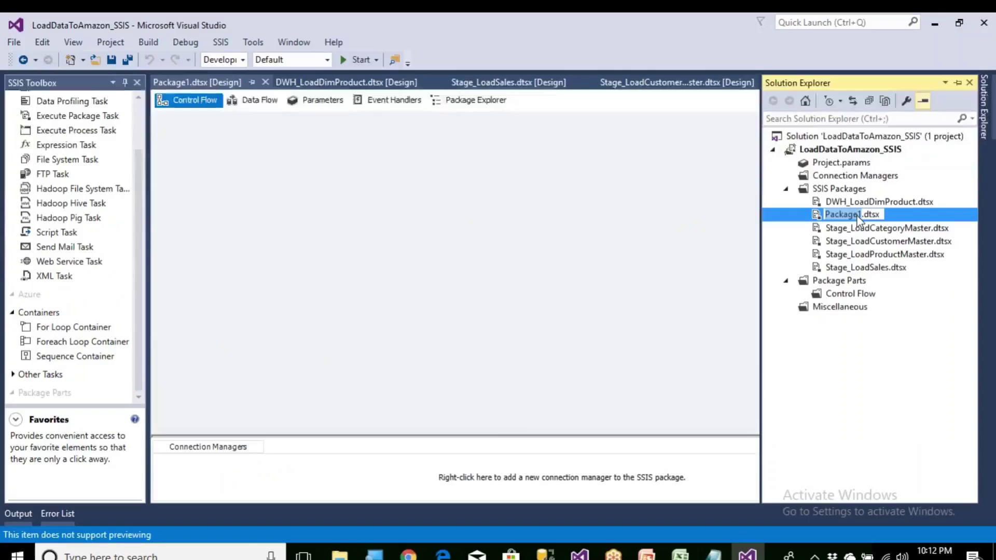
{"action": "type", "text": "DW"}
{"action": "type", "text": "_"}
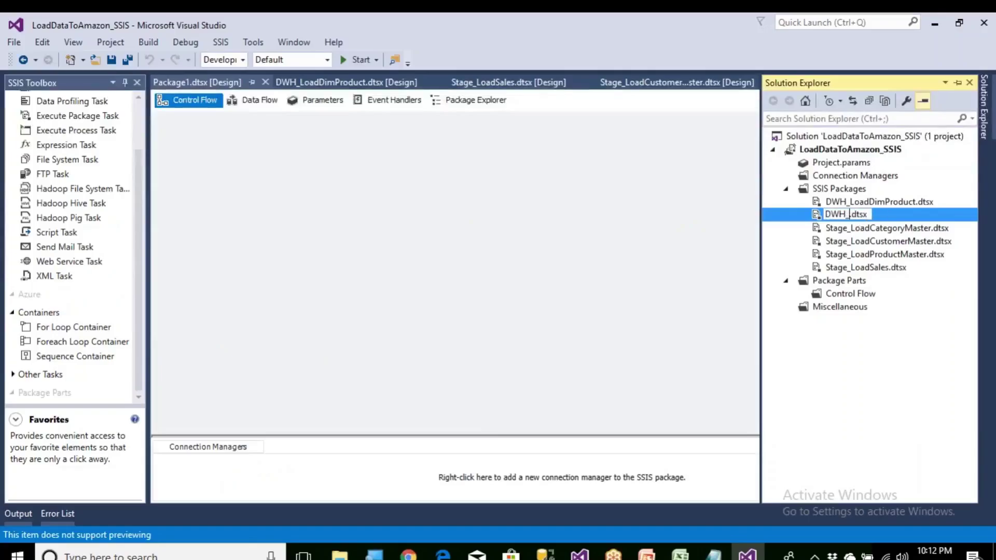
{"action": "type", "text": "LoadDimCus"}
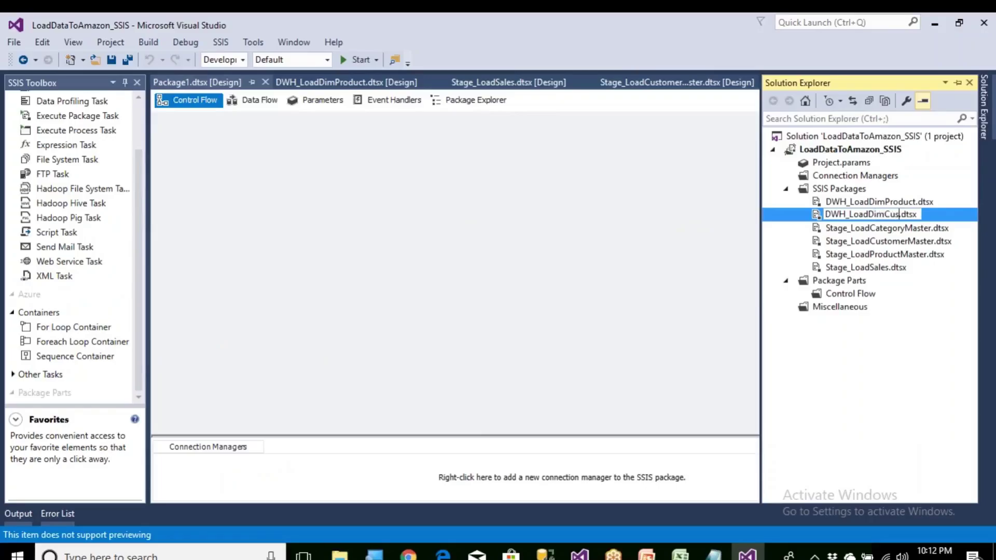
{"action": "type", "text": "tomer"}
{"action": "left_click", "coordinate": [527, 328]}
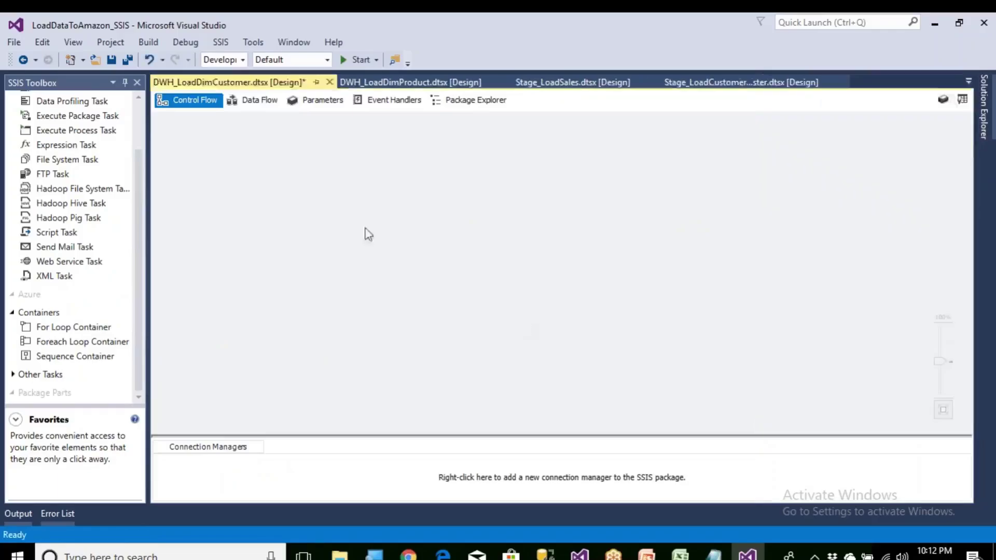
Step: Add a Data Flow Task to the DWH_LoadDimCustomer control flow and open it for editing
{"action": "scroll", "coordinate": [122, 180], "scroll_direction": "up", "scroll_amount": 3}
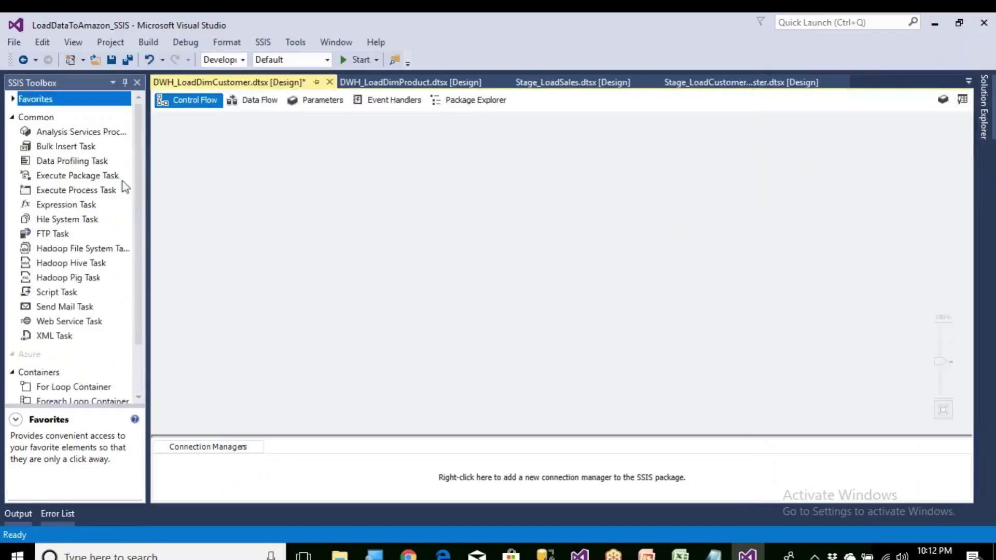
{"action": "scroll", "coordinate": [121, 173], "scroll_direction": "down", "scroll_amount": 3}
{"action": "scroll", "coordinate": [120, 164], "scroll_direction": "up", "scroll_amount": 3}
{"action": "left_click", "coordinate": [13, 99]}
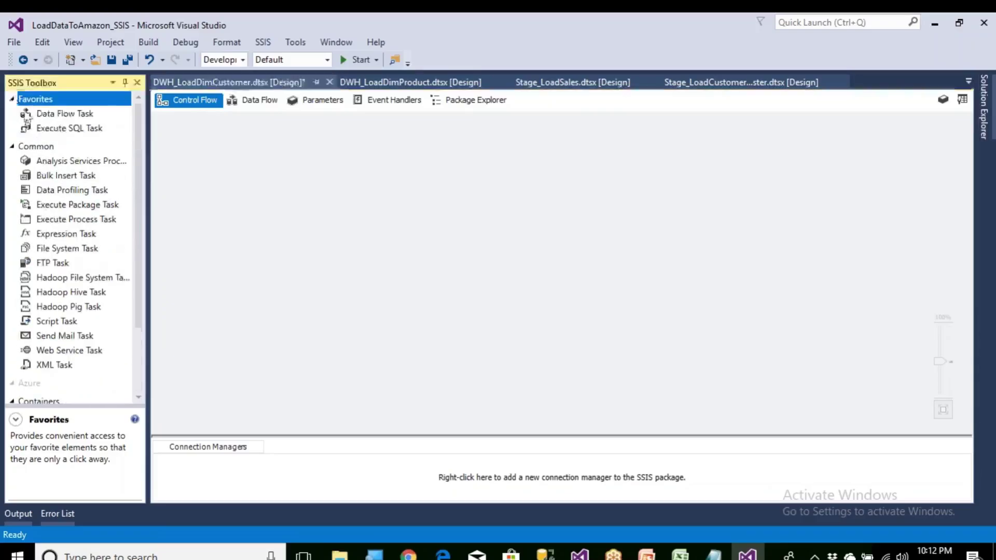
{"action": "left_click", "coordinate": [67, 128]}
{"action": "left_click", "coordinate": [59, 114]}
{"action": "left_click_drag", "start_coordinate": [58, 114], "coordinate": [228, 204]}
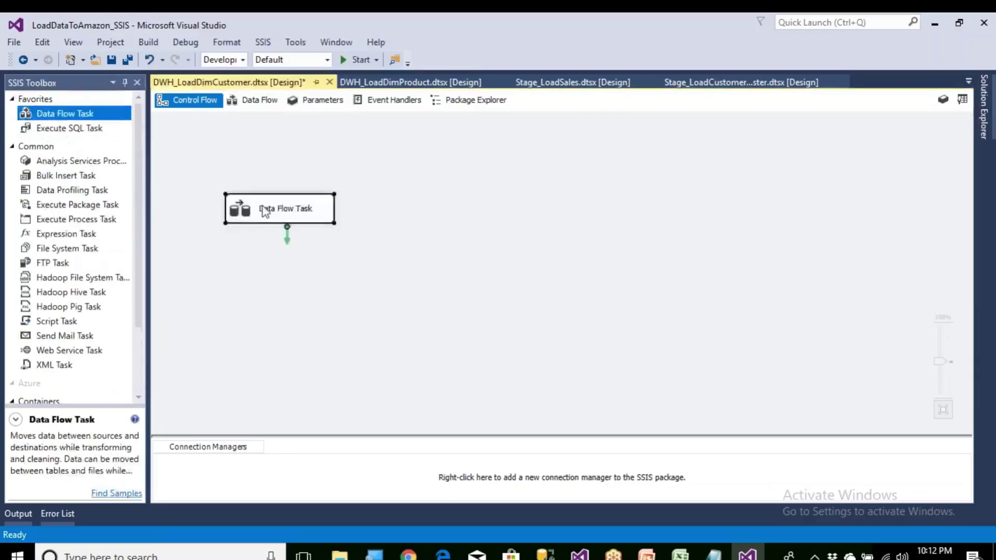
{"action": "double_click", "coordinate": [265, 210]}
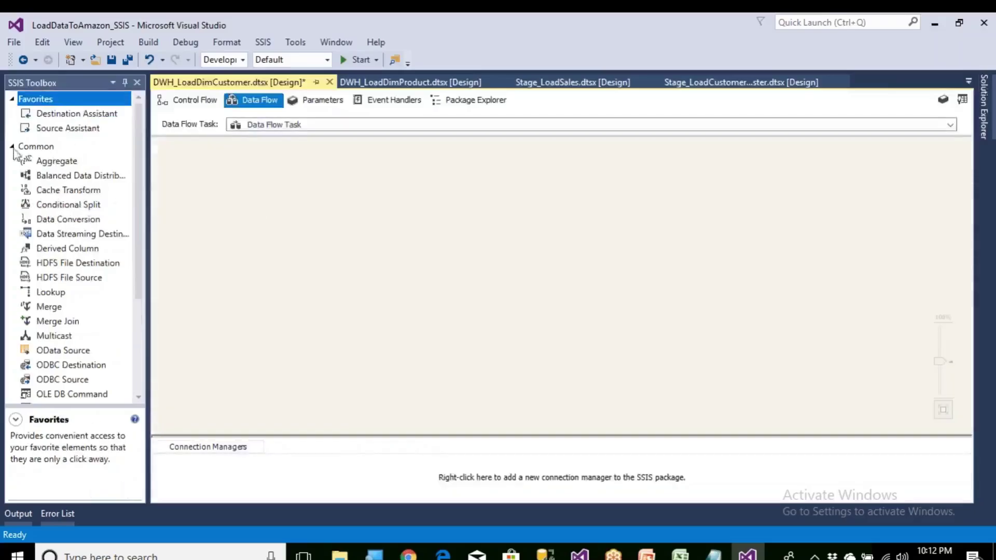
Step: Place an OLE DB Source in the upper part of the empty data flow
{"action": "left_click", "coordinate": [12, 147]}
{"action": "left_click", "coordinate": [13, 201]}
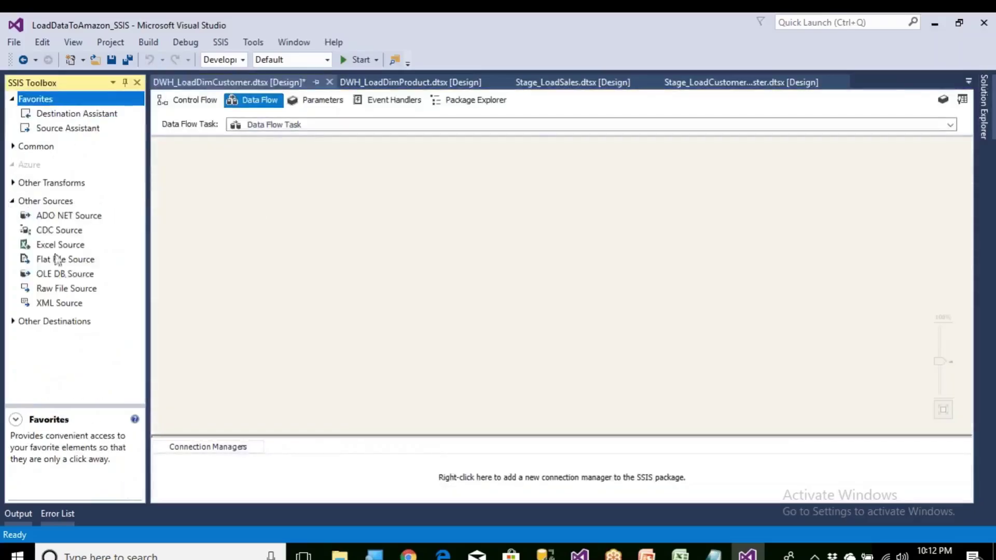
{"action": "left_click", "coordinate": [67, 279]}
{"action": "left_click_drag", "start_coordinate": [285, 189], "coordinate": [287, 190]}
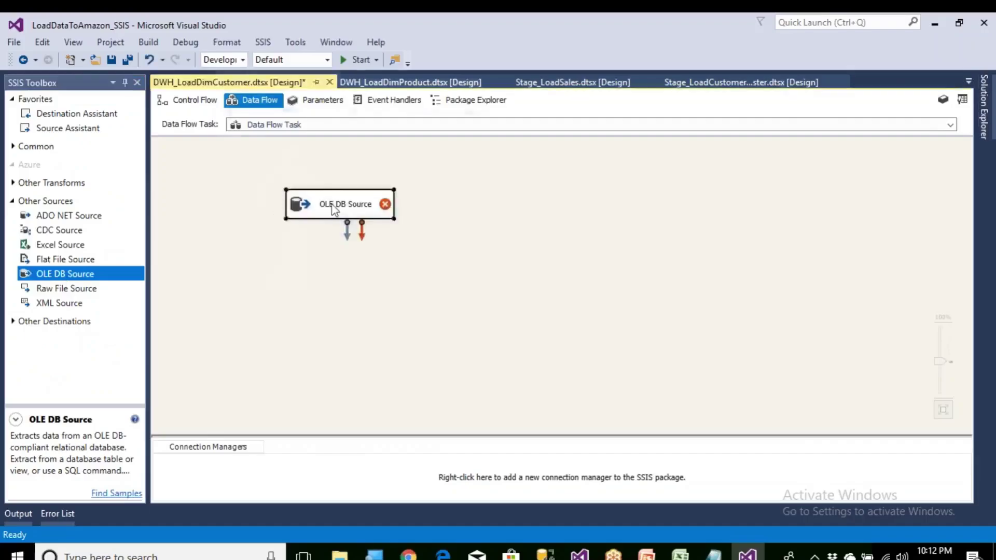
Step: Configure the OLE DB Source with the kedar.AmazonStage connection, table [dbo].[StageCustomerMaster] and all its columns
{"action": "double_click", "coordinate": [334, 207]}
{"action": "left_click", "coordinate": [700, 193]}
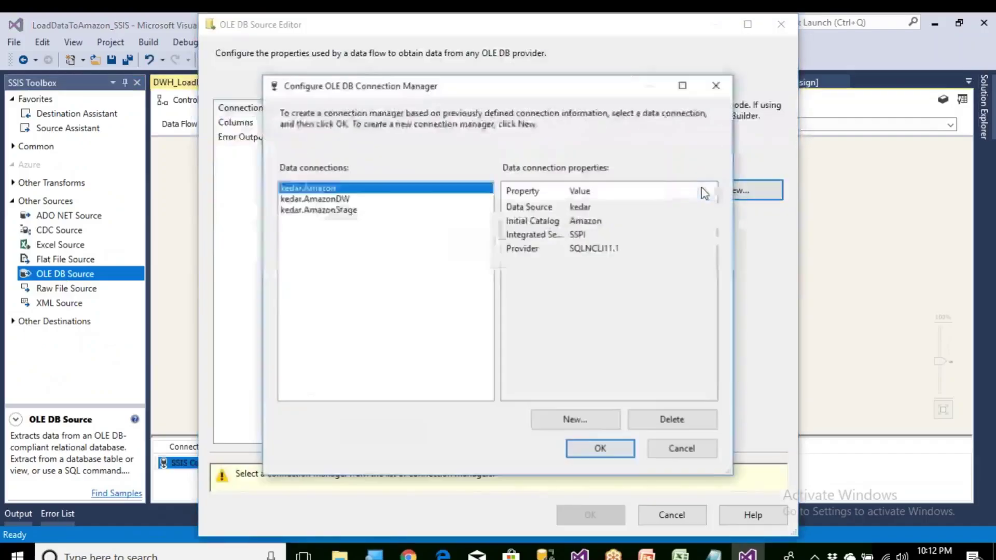
{"action": "left_click", "coordinate": [333, 215]}
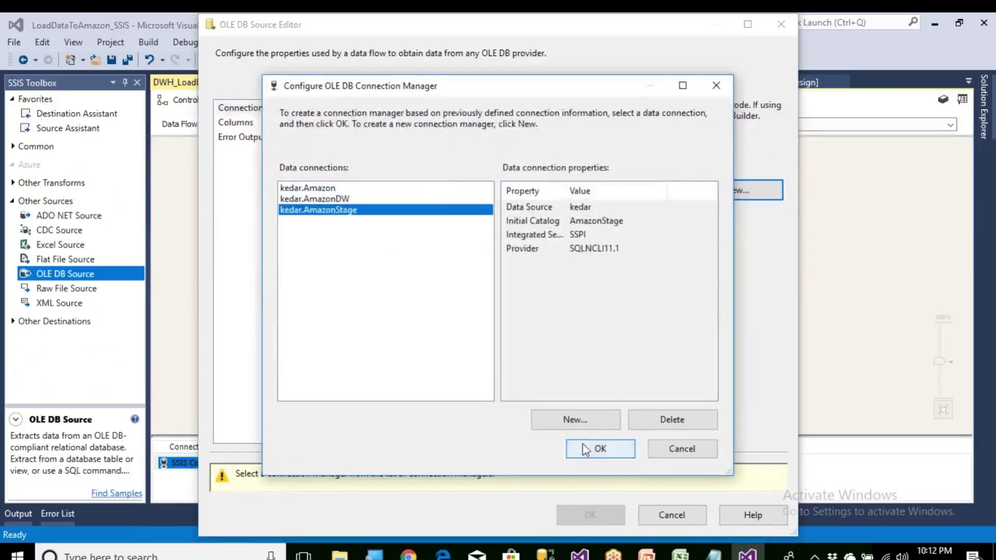
{"action": "left_click", "coordinate": [597, 449]}
{"action": "left_click", "coordinate": [449, 276]}
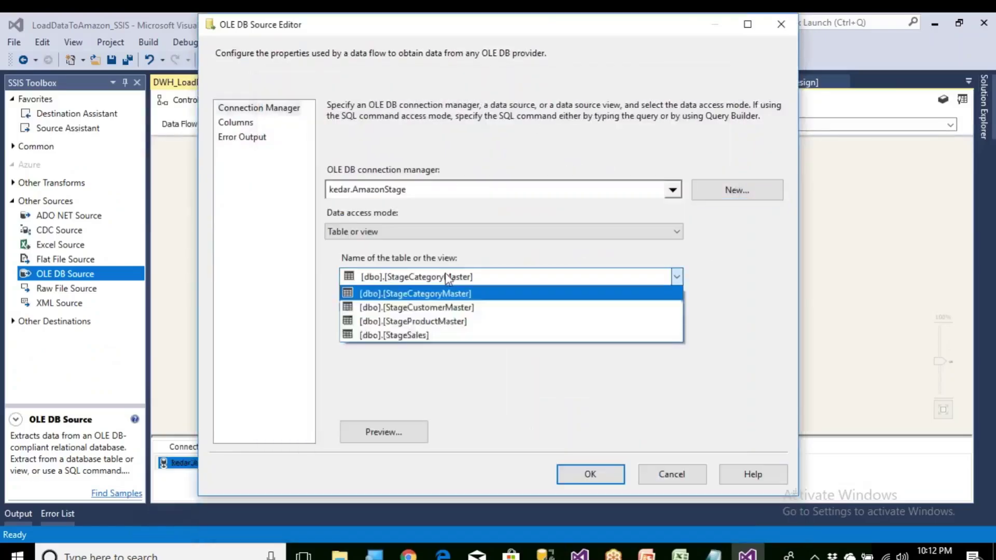
{"action": "left_click", "coordinate": [449, 308]}
{"action": "left_click", "coordinate": [235, 122]}
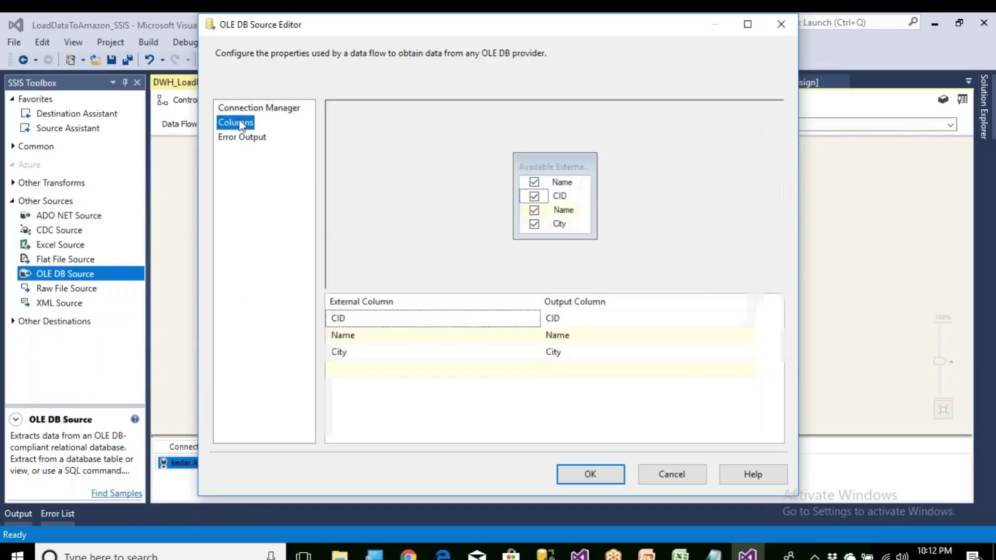
{"action": "left_click", "coordinate": [589, 474]}
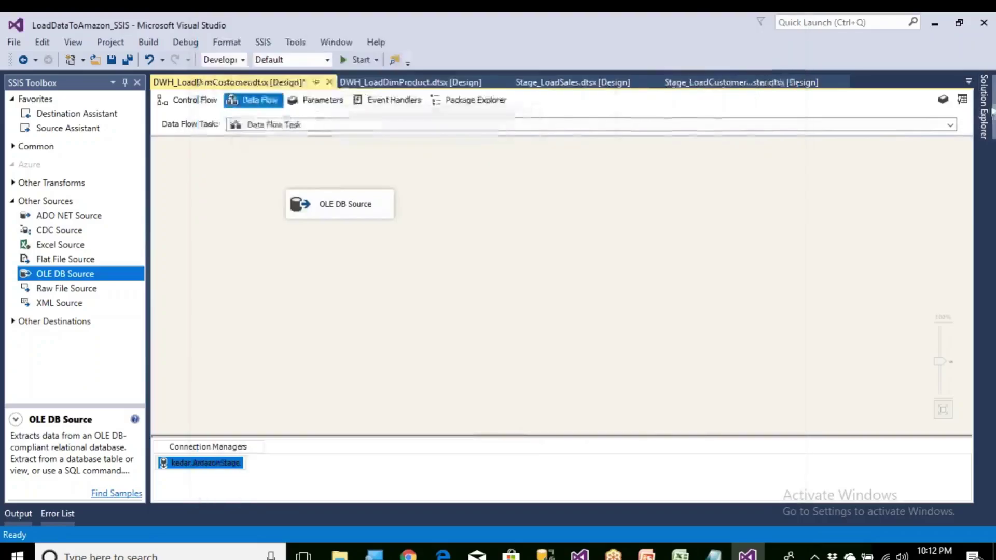
Step: Switch to the ETL Mapping Doc workbook in Excel and review the CustomerMaster to DimCustomer column mapping and business rules
{"action": "left_click", "coordinate": [983, 107]}
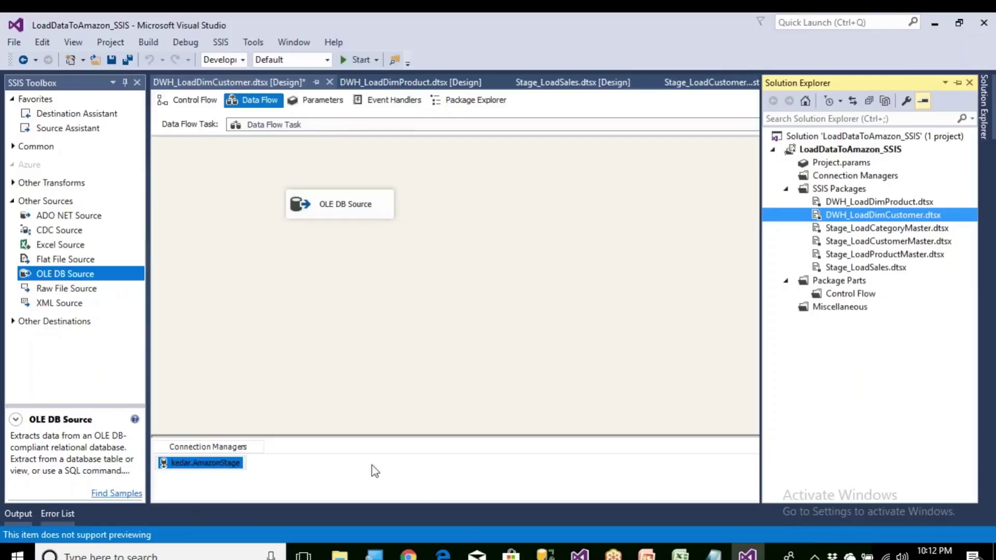
{"action": "mouse_move", "coordinate": [681, 552]}
{"action": "left_click", "coordinate": [757, 483]}
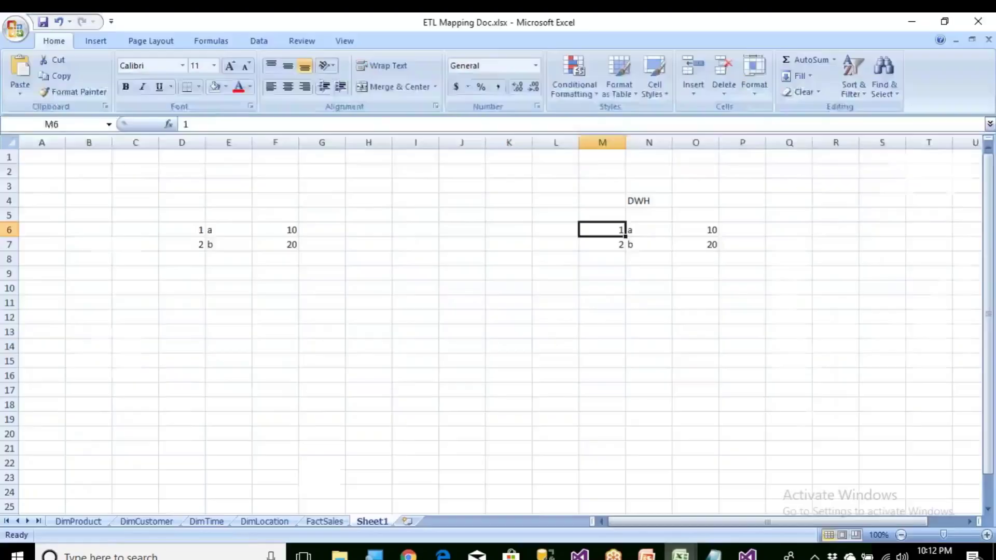
{"action": "left_click", "coordinate": [126, 521]}
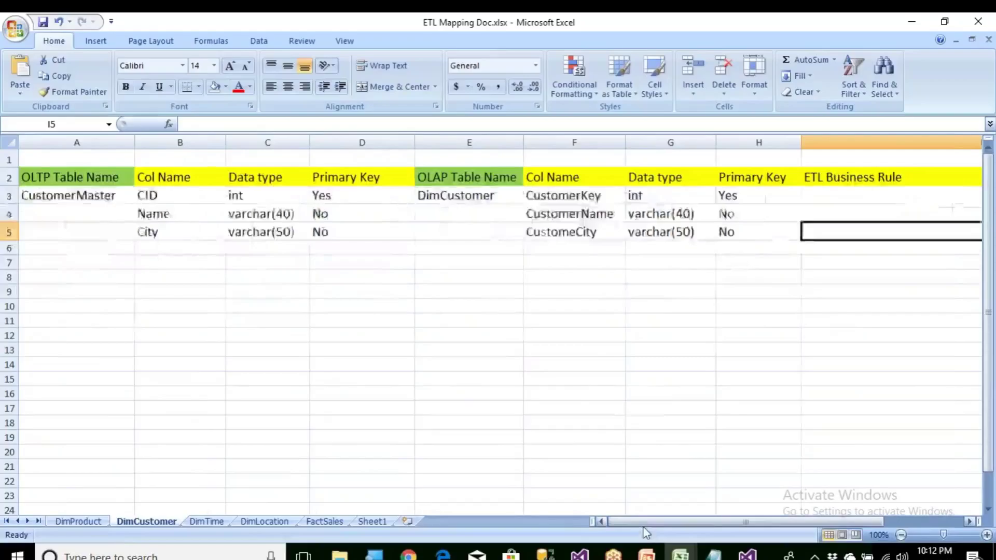
{"action": "mouse_move", "coordinate": [645, 523]}
{"action": "left_mouse_down"}
{"action": "mouse_move", "coordinate": [724, 524]}
{"action": "mouse_move", "coordinate": [645, 525]}
{"action": "left_mouse_up"}
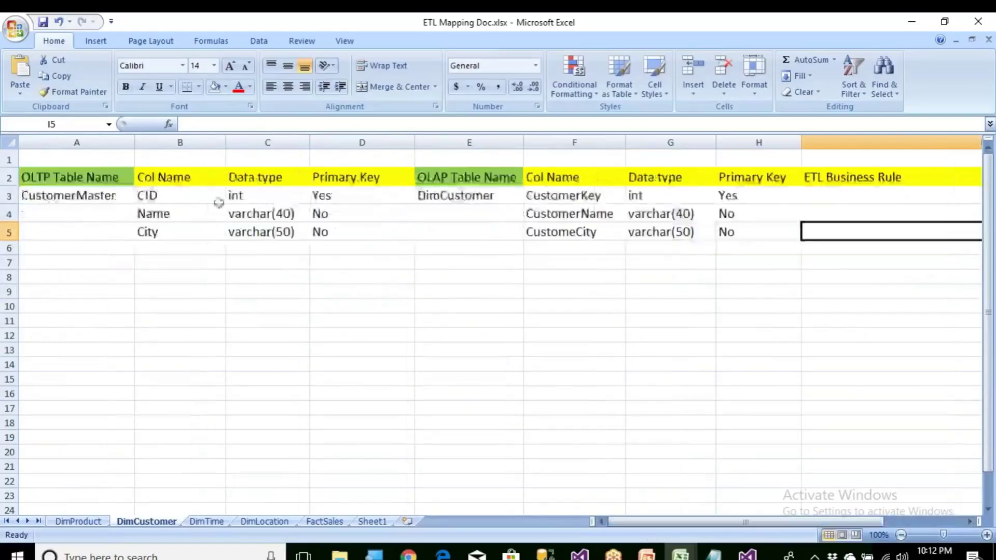
{"action": "left_click_drag", "start_coordinate": [201, 194], "coordinate": [633, 231]}
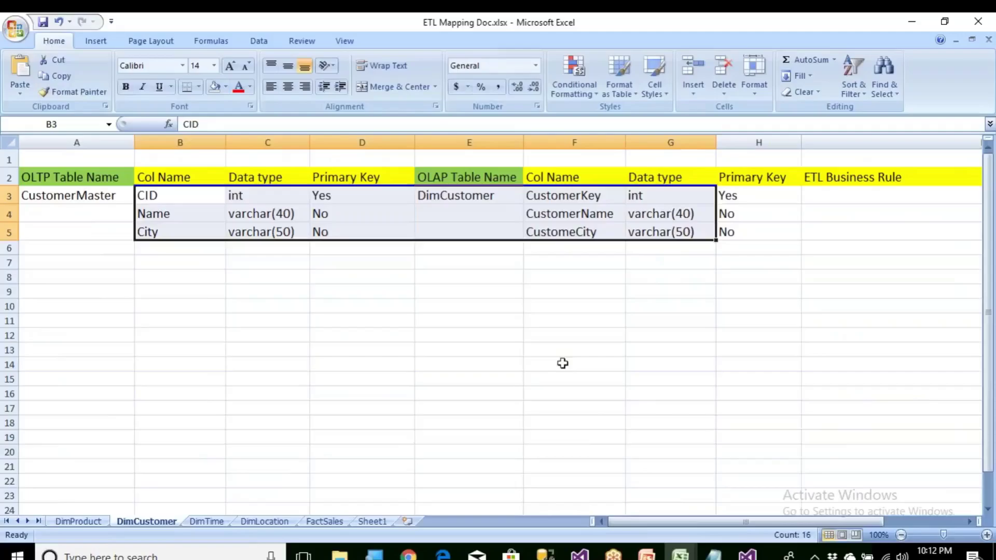
{"action": "mouse_move", "coordinate": [748, 554]}
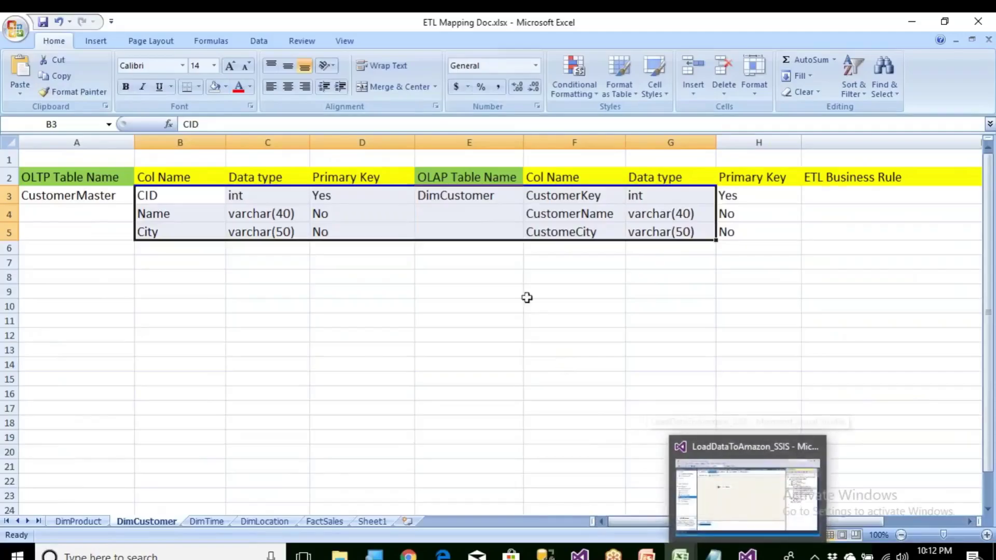
{"action": "left_click", "coordinate": [439, 196]}
Step: Switch back to Visual Studio and locate the Slowly Changing Dimension transformation for the customer data flow
{"action": "key", "text": "alt+Tab"}
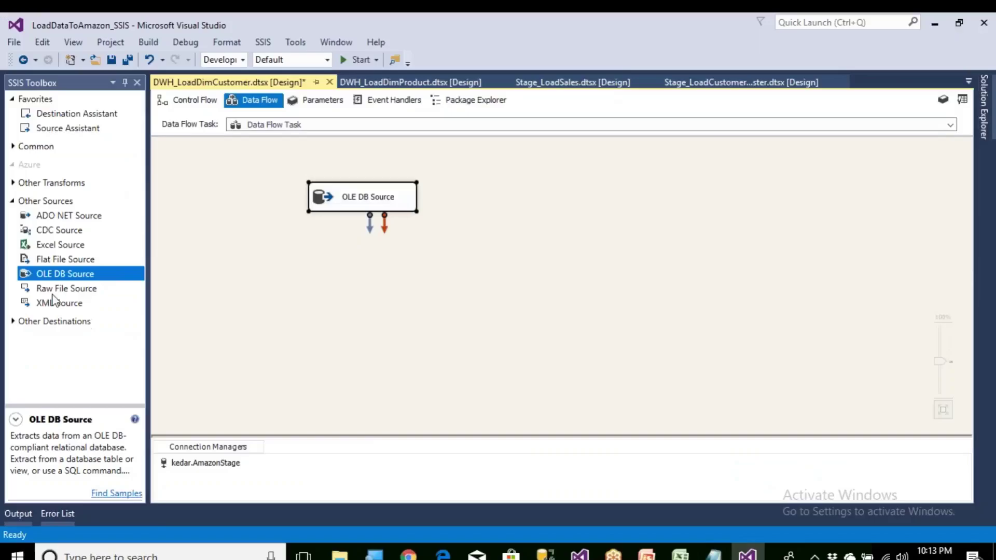
{"action": "left_click", "coordinate": [14, 185]}
{"action": "left_click", "coordinate": [79, 343]}
{"action": "scroll", "coordinate": [83, 345], "scroll_direction": "down", "scroll_amount": 4}
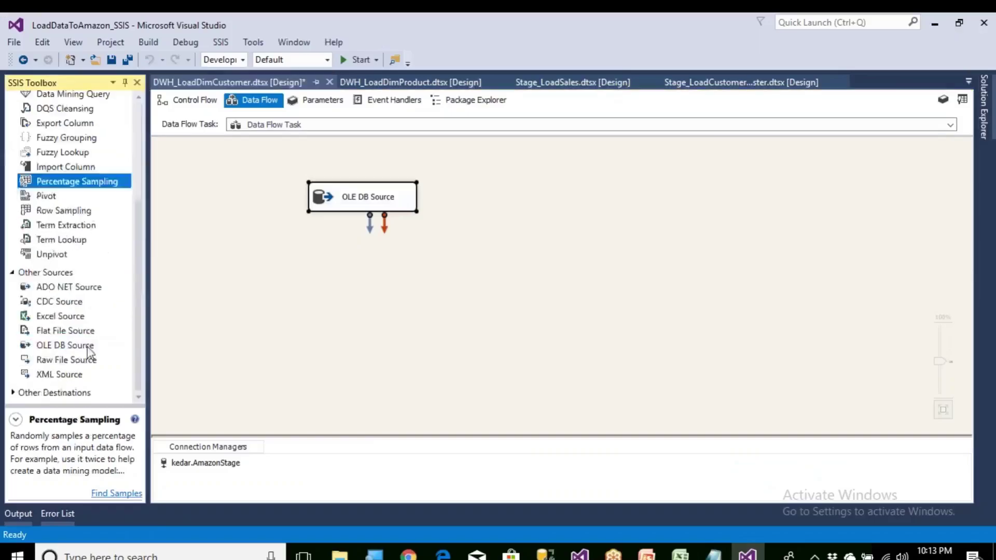
{"action": "scroll", "coordinate": [89, 353], "scroll_direction": "up", "scroll_amount": 4}
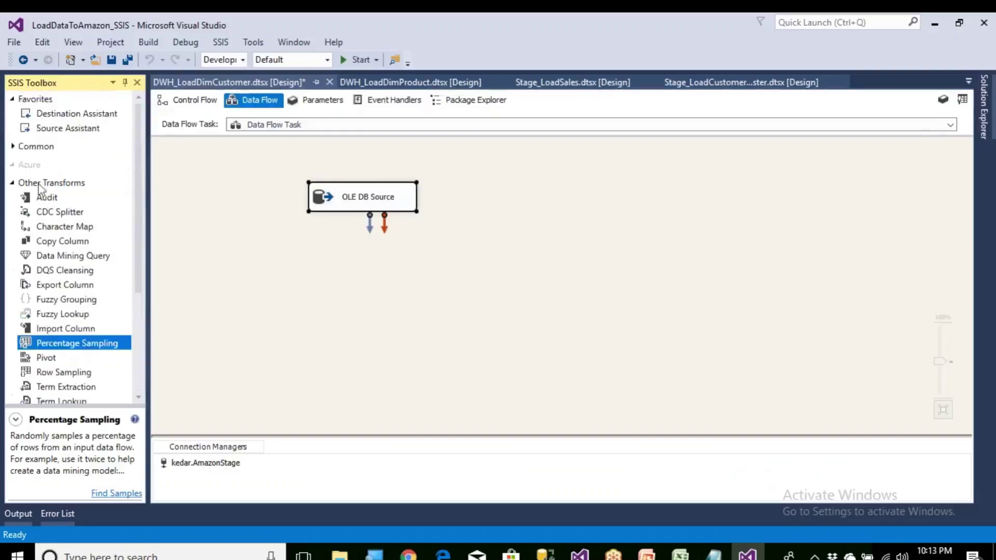
{"action": "left_click", "coordinate": [13, 147]}
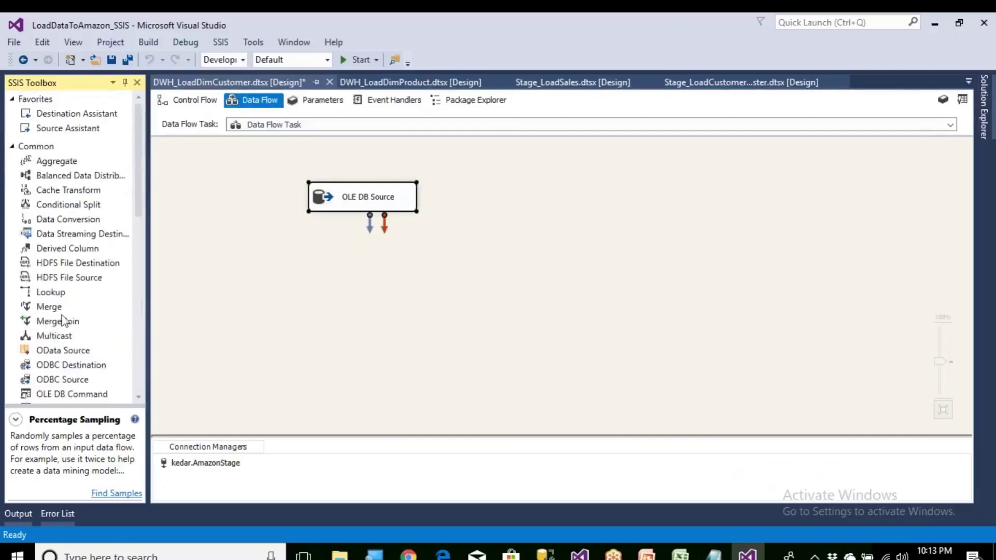
{"action": "left_click", "coordinate": [66, 280]}
{"action": "scroll", "coordinate": [73, 322], "scroll_direction": "down", "scroll_amount": 5}
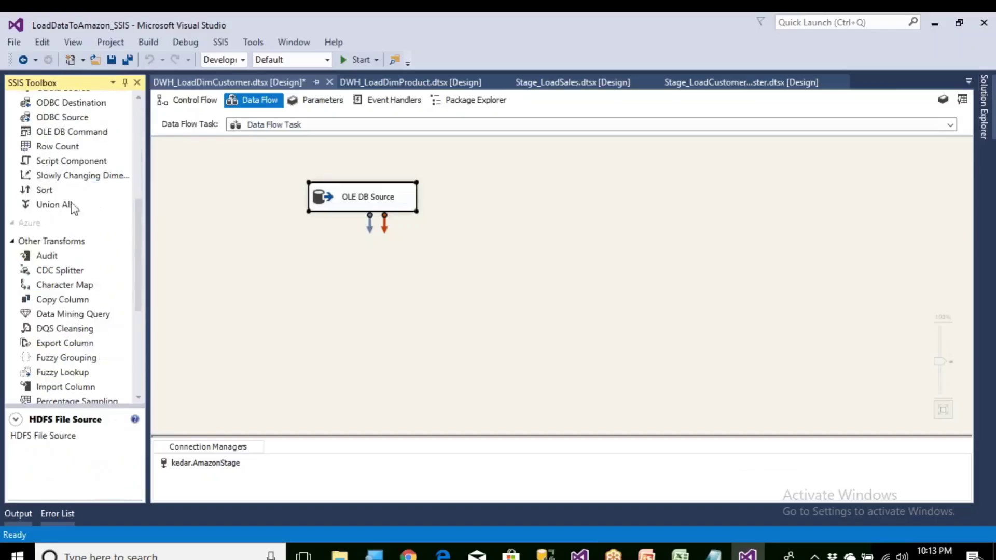
Step: Add a Slowly Changing Dimension transformation fed by the OLE DB Source and start its configuration wizard
{"action": "left_click_drag", "start_coordinate": [78, 175], "coordinate": [313, 267]}
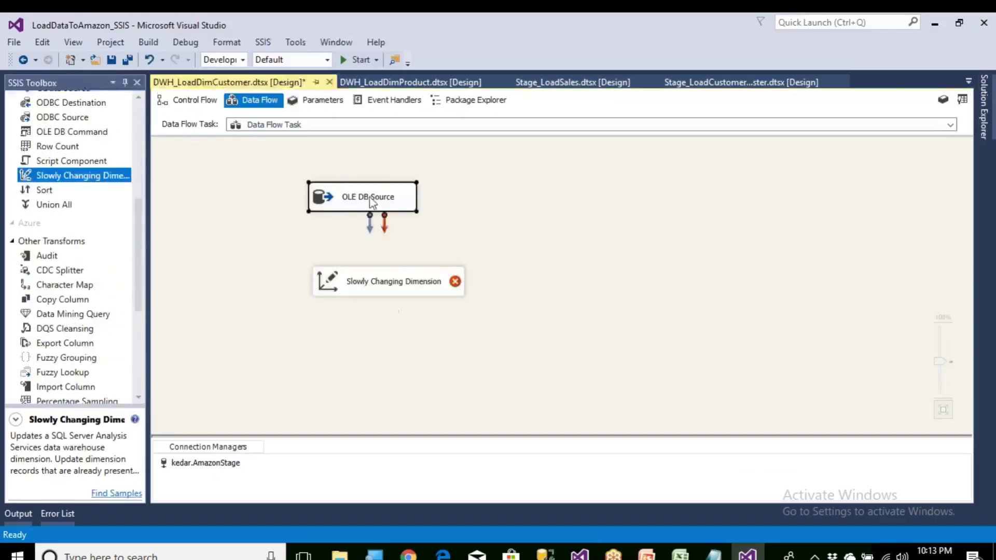
{"action": "left_click_drag", "start_coordinate": [373, 230], "coordinate": [397, 300]}
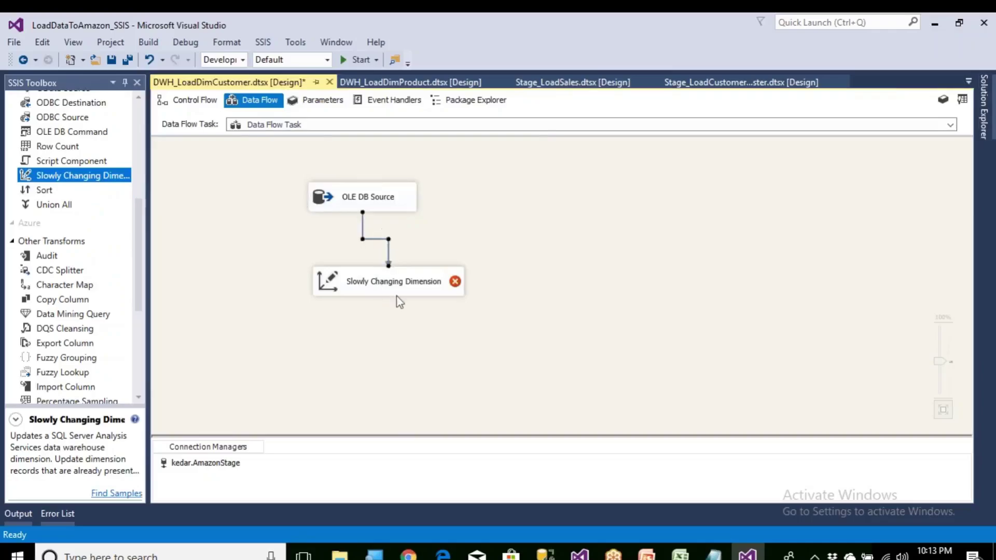
{"action": "double_click", "coordinate": [397, 300]}
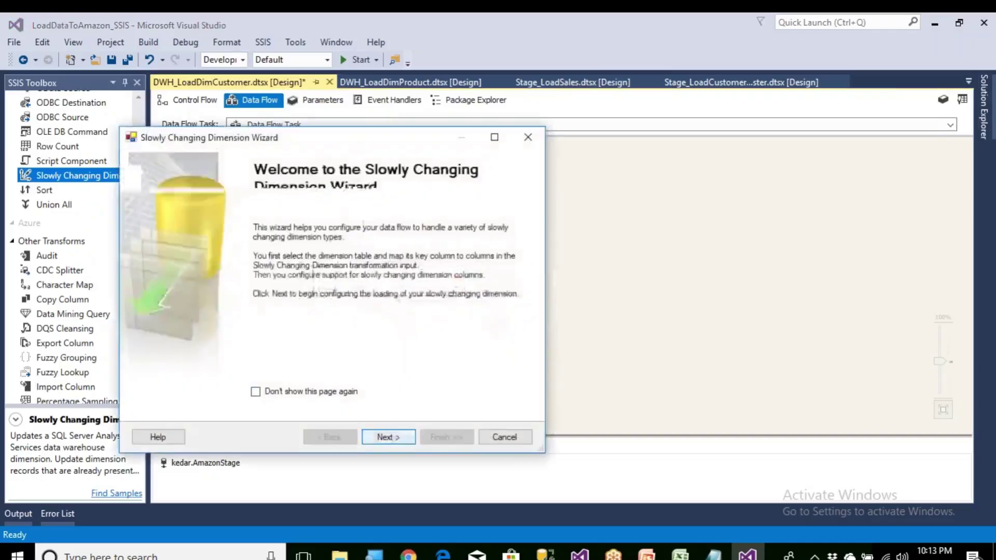
{"action": "left_click", "coordinate": [388, 436]}
{"action": "left_click", "coordinate": [193, 222]}
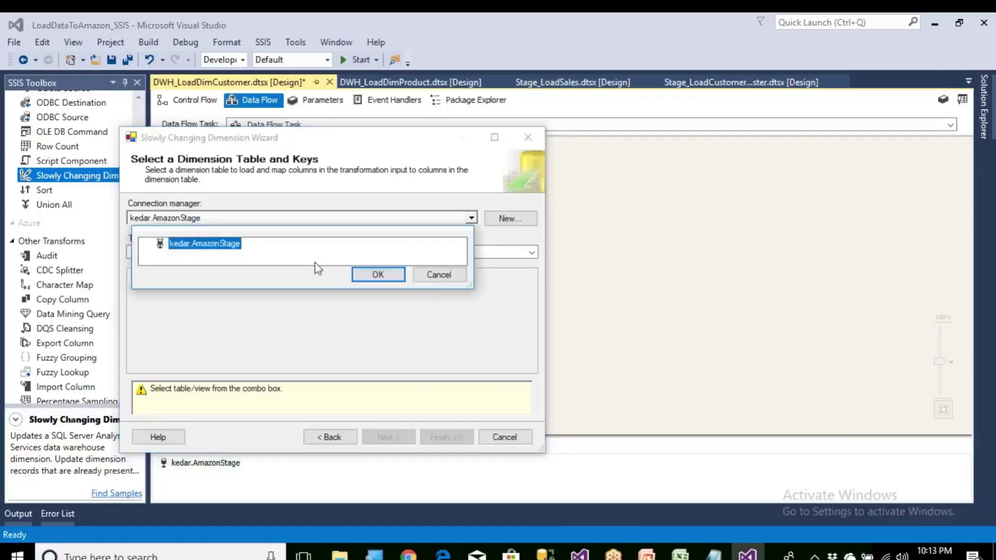
{"action": "left_click", "coordinate": [436, 274]}
{"action": "left_click", "coordinate": [196, 223]}
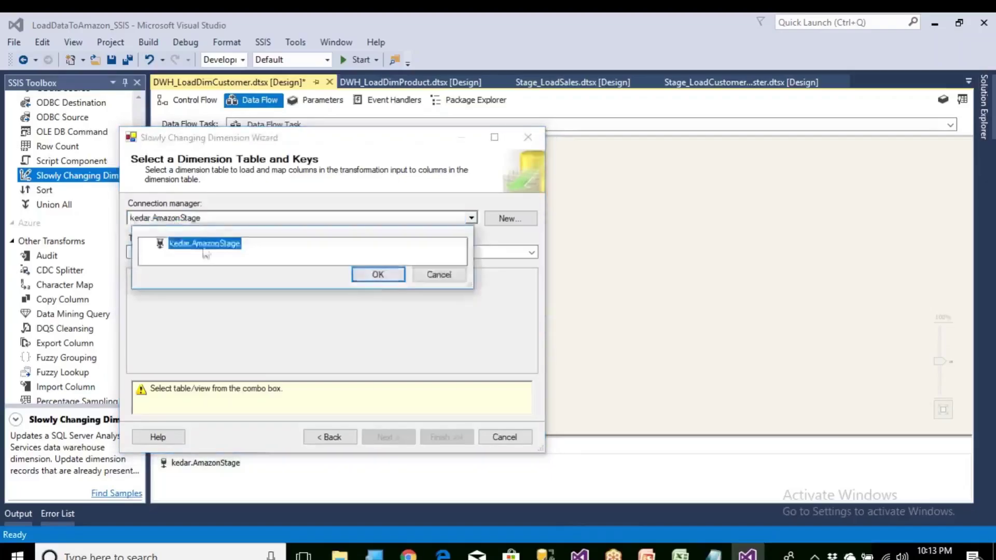
{"action": "left_click", "coordinate": [439, 275]}
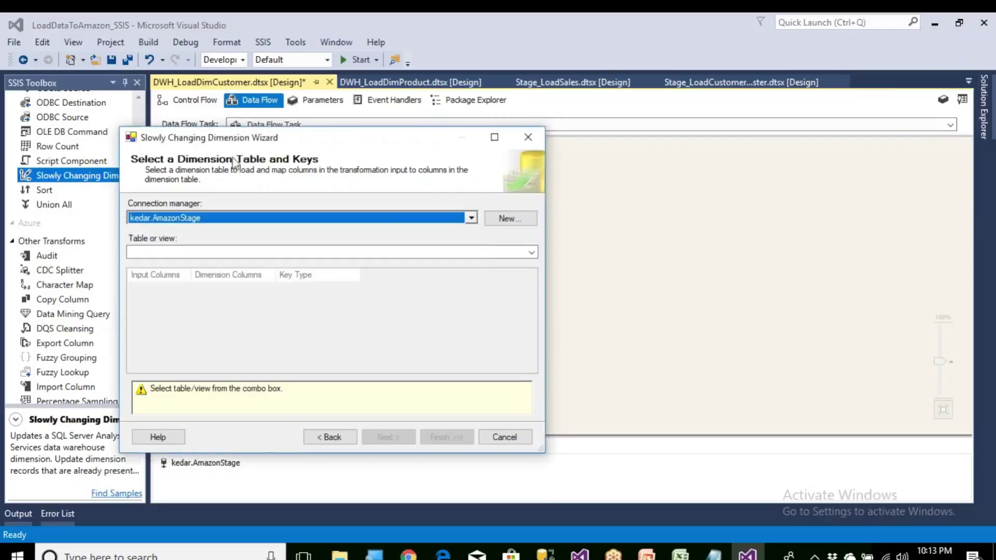
Step: Set the wizard's connection manager to a new kedar.AmazonDW connection and choose [dbo].[DimCustomer] as the dimension table
{"action": "left_click", "coordinate": [499, 217]}
{"action": "left_click", "coordinate": [182, 214]}
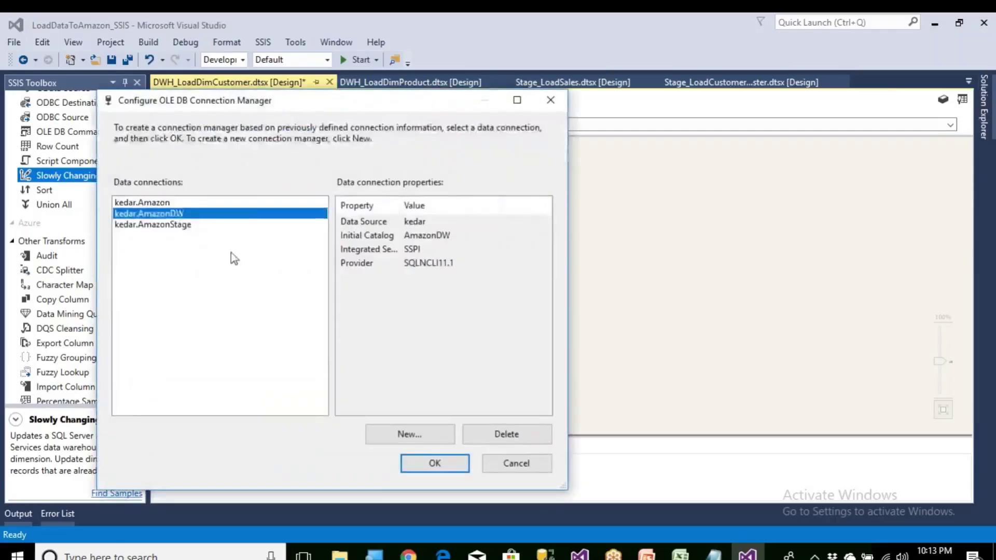
{"action": "left_click", "coordinate": [430, 462]}
{"action": "left_click", "coordinate": [241, 253]}
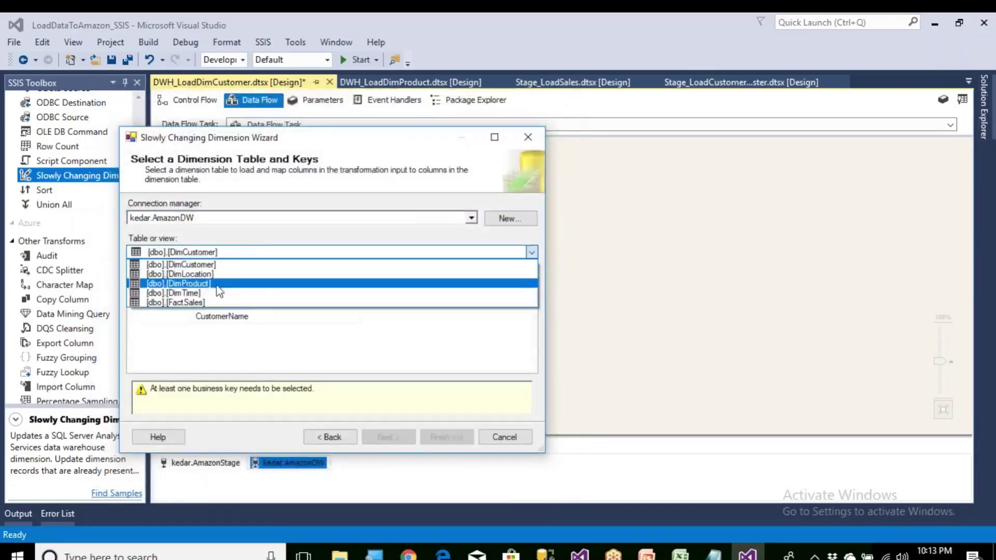
{"action": "left_click", "coordinate": [181, 265]}
Step: Try to map the CID input column to the CustomerCity dimension column
{"action": "left_click", "coordinate": [155, 289]}
{"action": "left_click", "coordinate": [184, 289]}
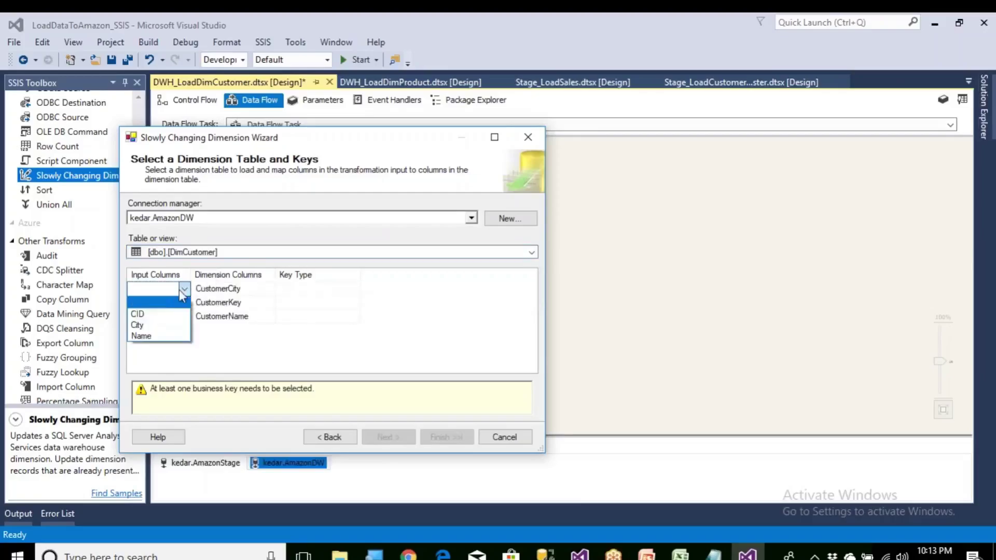
{"action": "left_click", "coordinate": [155, 315]}
{"action": "left_click", "coordinate": [168, 303]}
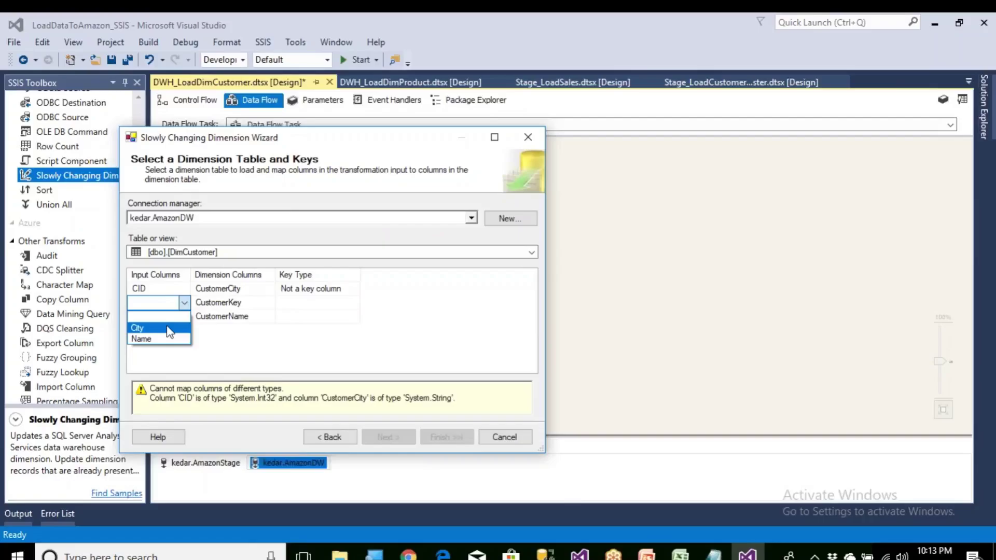
{"action": "left_click", "coordinate": [166, 316]}
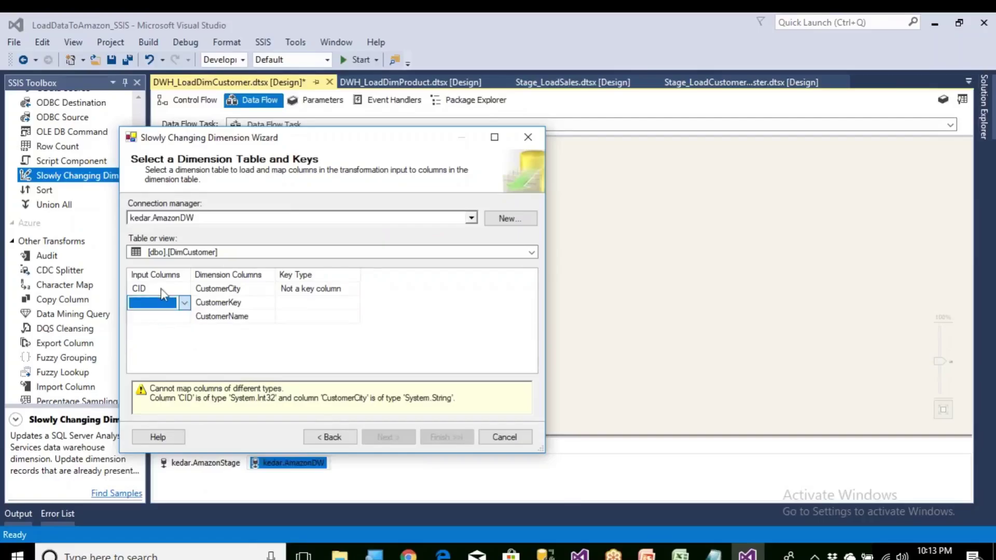
Step: Map input columns City to CustomerCity, CID to CustomerKey and Name to CustomerName
{"action": "left_click", "coordinate": [163, 289]}
{"action": "left_click", "coordinate": [163, 293]}
{"action": "left_click", "coordinate": [156, 325]}
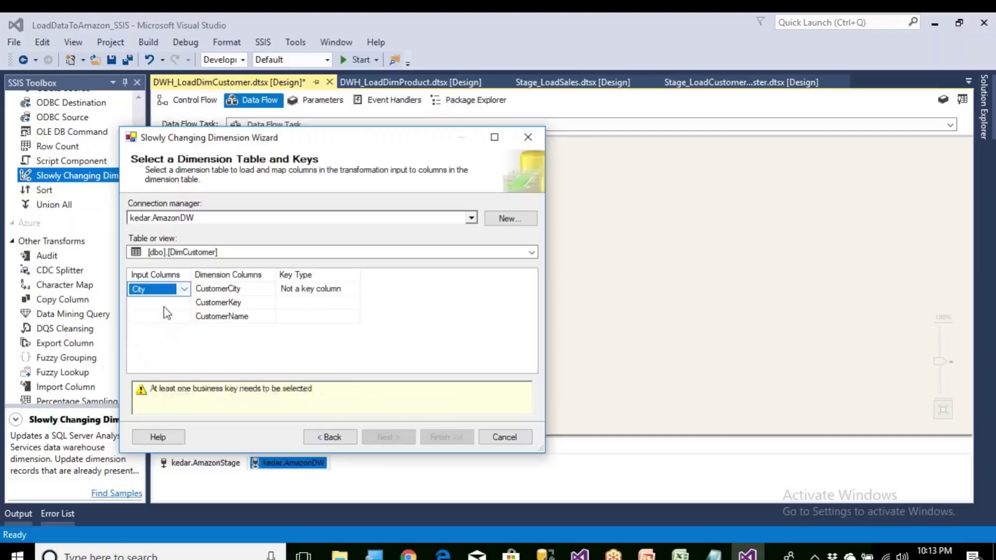
{"action": "left_click", "coordinate": [162, 302]}
{"action": "left_click", "coordinate": [162, 302]}
{"action": "left_click", "coordinate": [162, 328]}
{"action": "left_click", "coordinate": [163, 316]}
{"action": "left_click", "coordinate": [163, 316]}
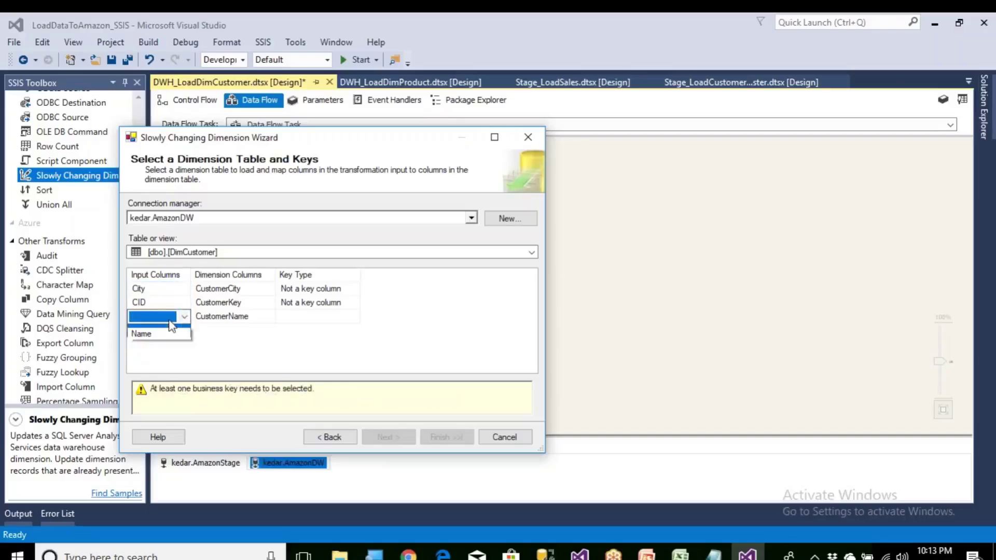
{"action": "left_click", "coordinate": [165, 341]}
Step: Set the CustomerKey column's key type to Business key and proceed to the change type settings
{"action": "left_click", "coordinate": [291, 303]}
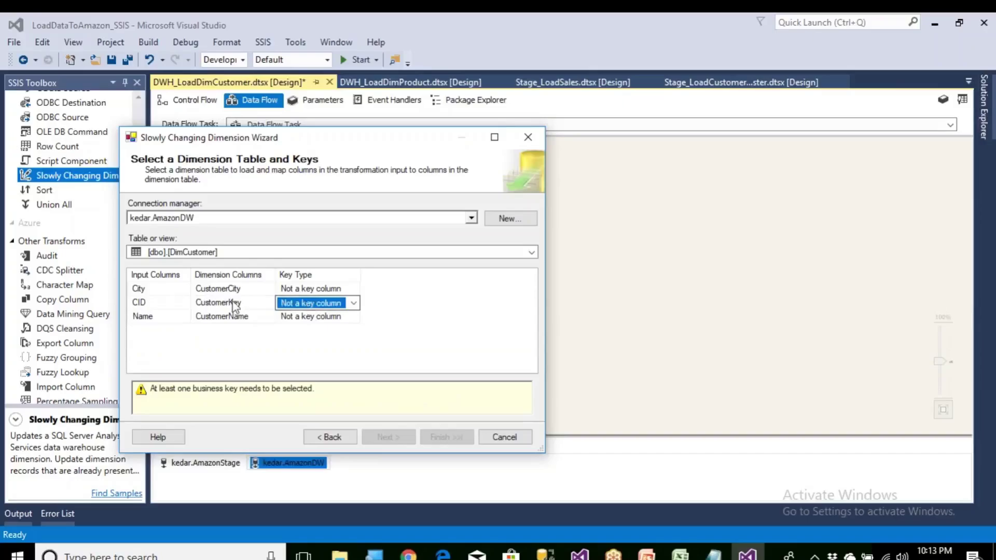
{"action": "left_click", "coordinate": [234, 305]}
{"action": "left_click", "coordinate": [291, 305]}
{"action": "left_click", "coordinate": [292, 305]}
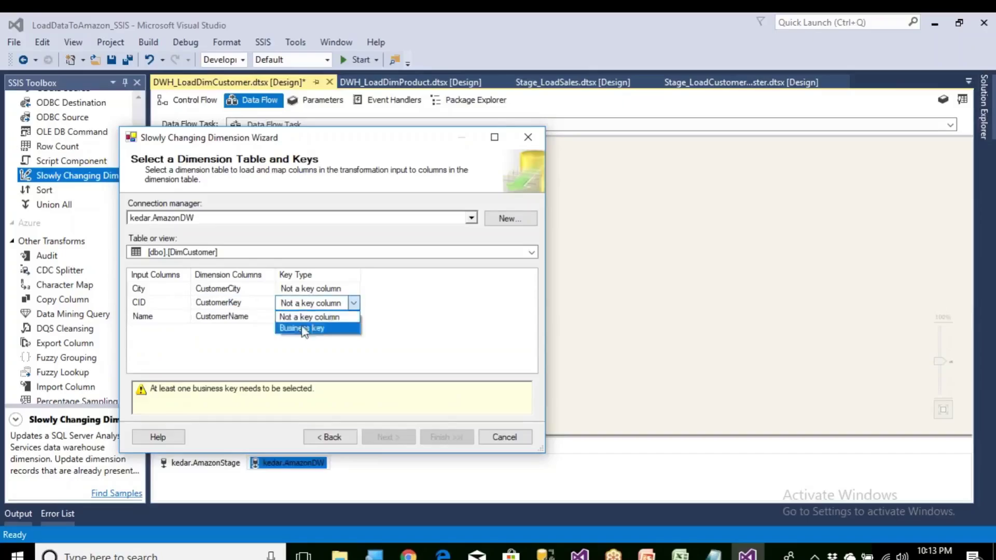
{"action": "left_click", "coordinate": [305, 329]}
{"action": "left_click", "coordinate": [397, 439]}
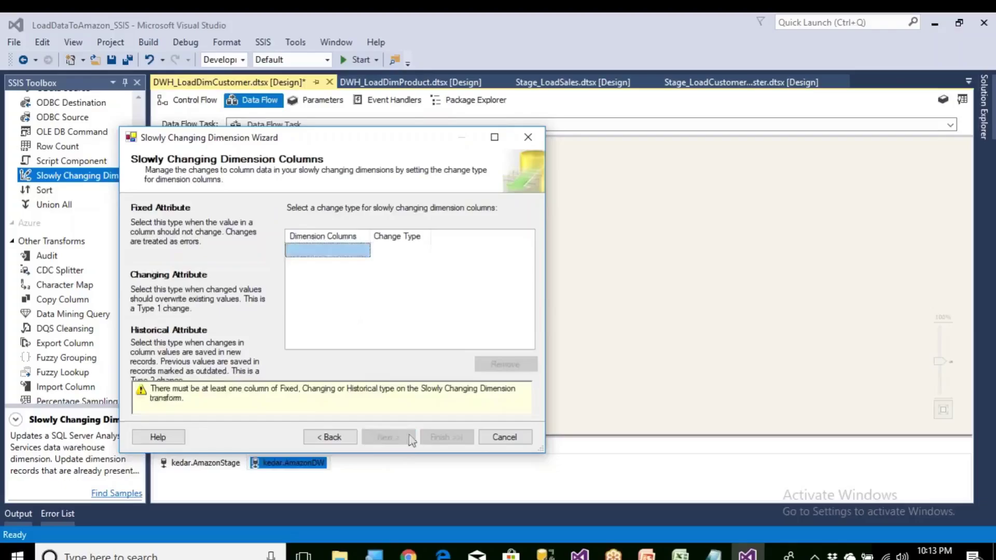
Step: Add CustomerName as a slowly changing dimension column with the Changing attribute change type
{"action": "left_click", "coordinate": [353, 255]}
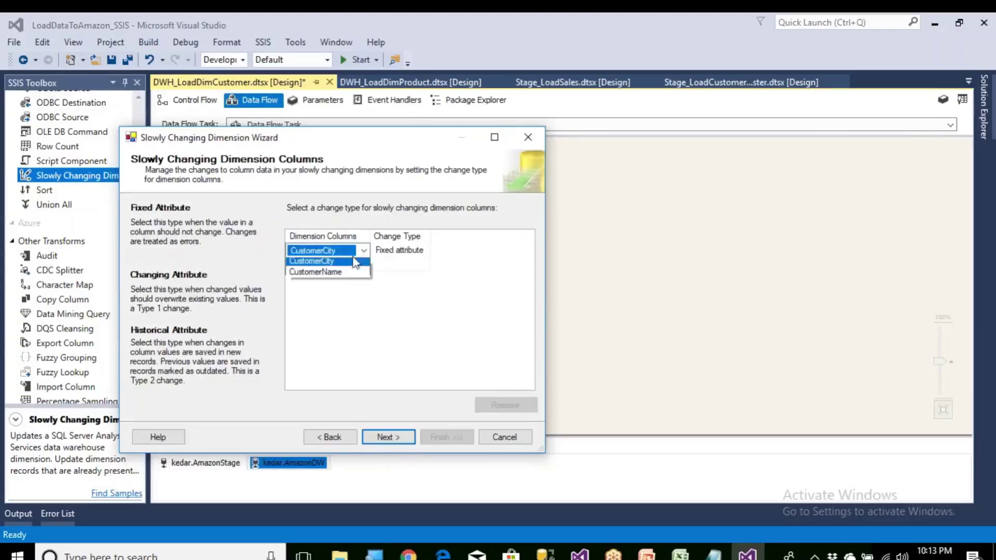
{"action": "left_click", "coordinate": [356, 274]}
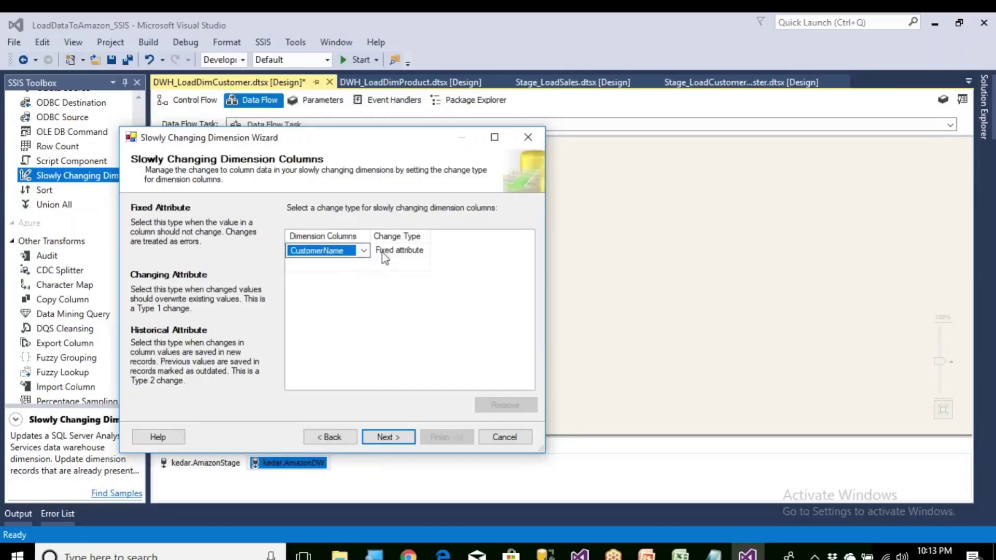
{"action": "left_click", "coordinate": [403, 251]}
{"action": "left_click", "coordinate": [405, 253]}
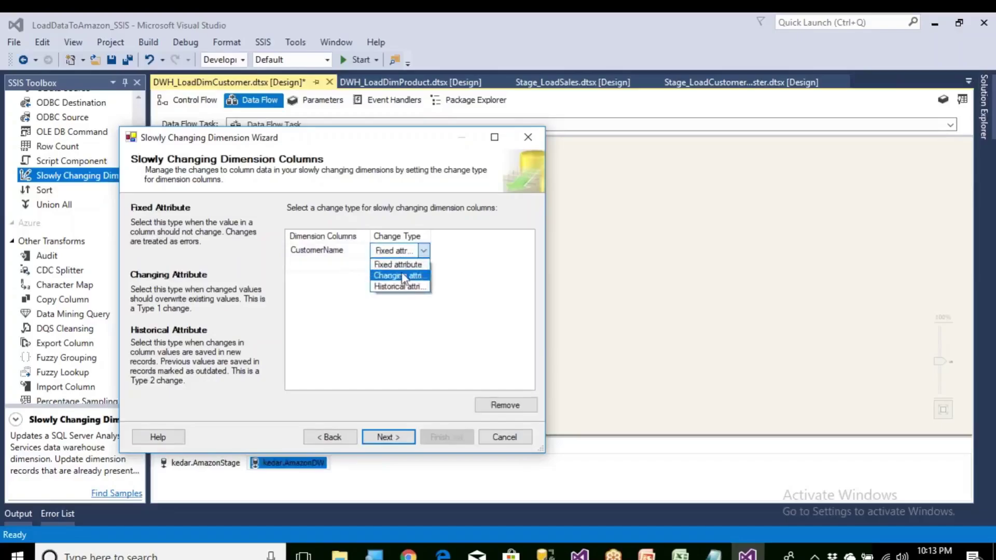
{"action": "left_click", "coordinate": [394, 270]}
Step: Add CustomerCity as a second dimension column with the Changing attribute change type and widen the change type column
{"action": "left_click", "coordinate": [351, 265]}
{"action": "left_click", "coordinate": [349, 280]}
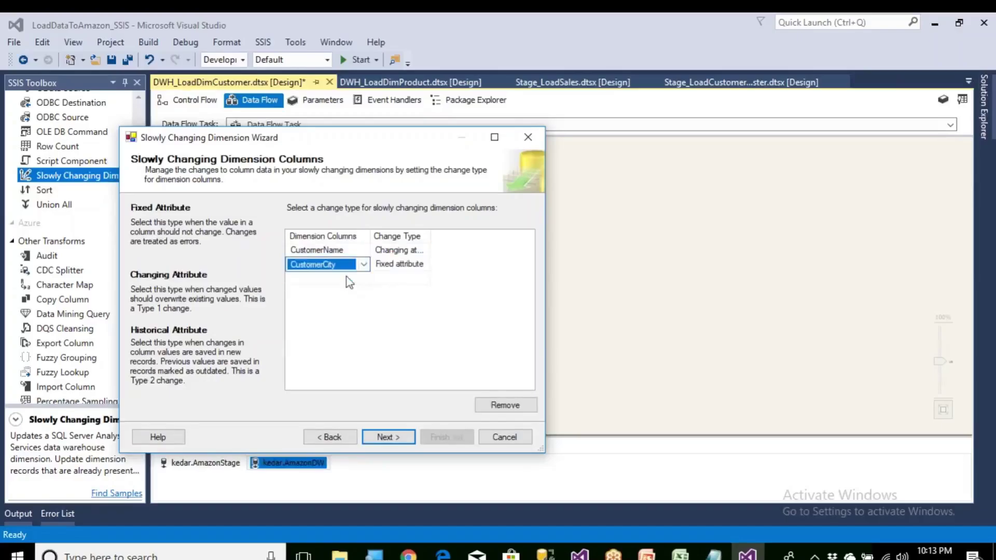
{"action": "left_click", "coordinate": [400, 265]}
{"action": "left_click", "coordinate": [401, 265]}
{"action": "left_click", "coordinate": [404, 290]}
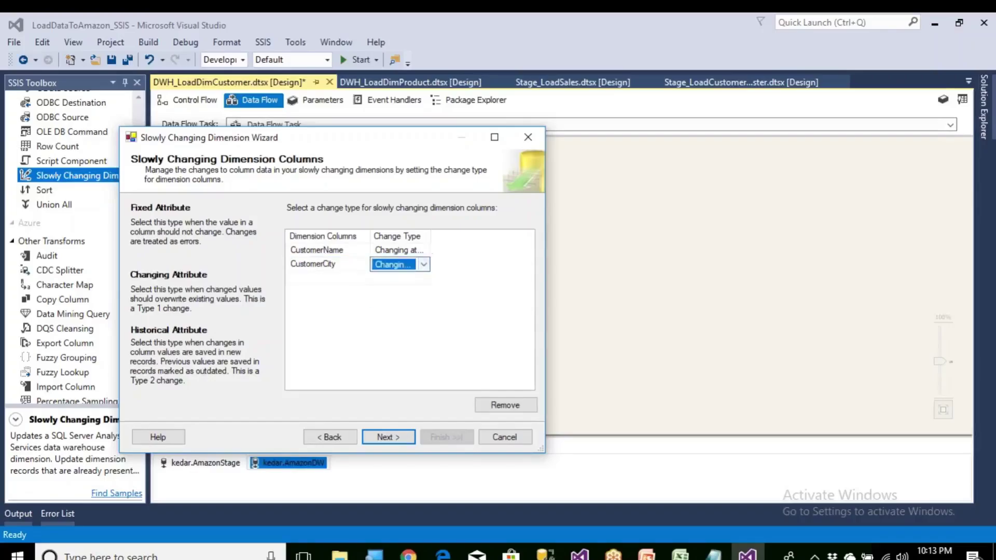
{"action": "left_click_drag", "start_coordinate": [430, 237], "coordinate": [499, 238]}
Step: Finish the Slowly Changing Dimension wizard with the remaining options at their defaults and save the package
{"action": "left_click", "coordinate": [407, 440]}
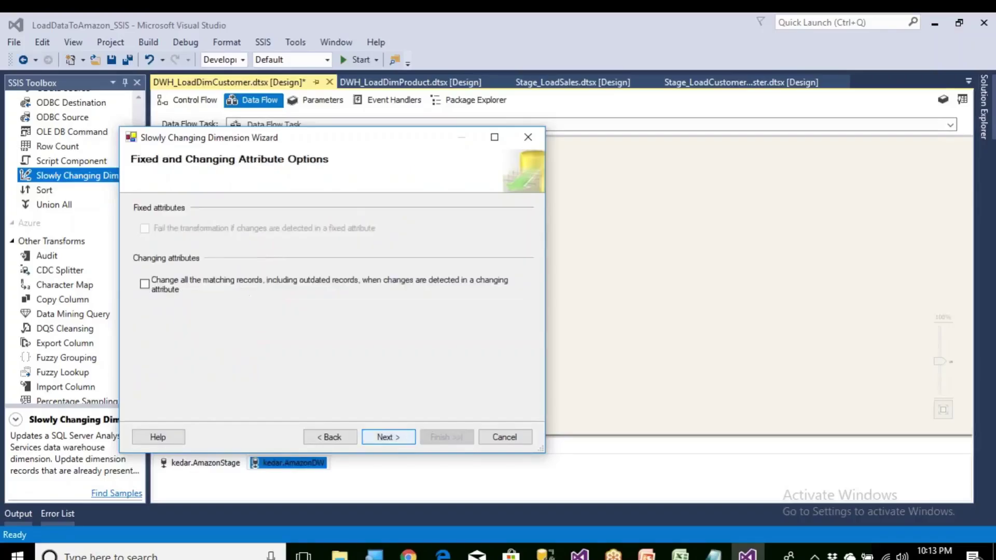
{"action": "left_click", "coordinate": [400, 439]}
{"action": "left_click", "coordinate": [403, 438]}
{"action": "left_click", "coordinate": [431, 439]}
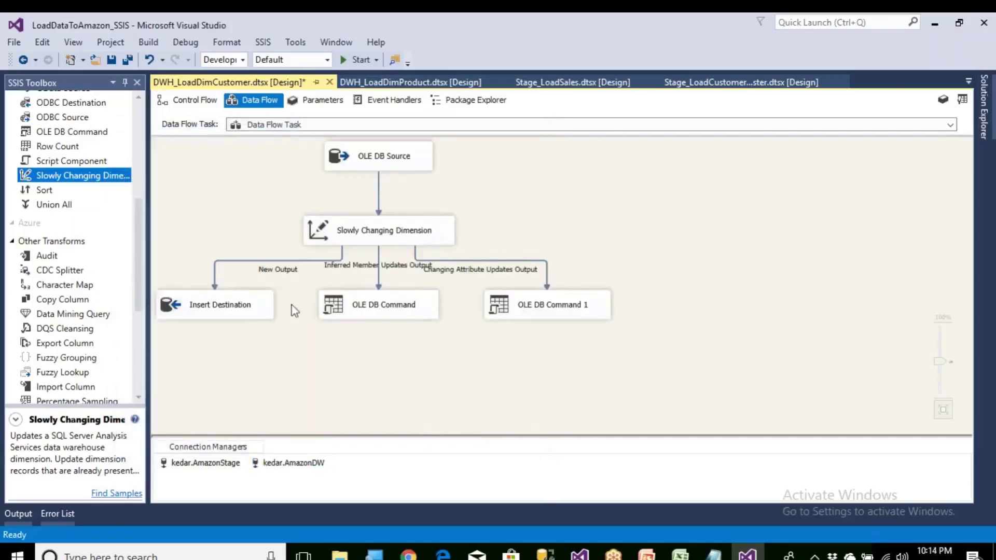
{"action": "left_click", "coordinate": [247, 313]}
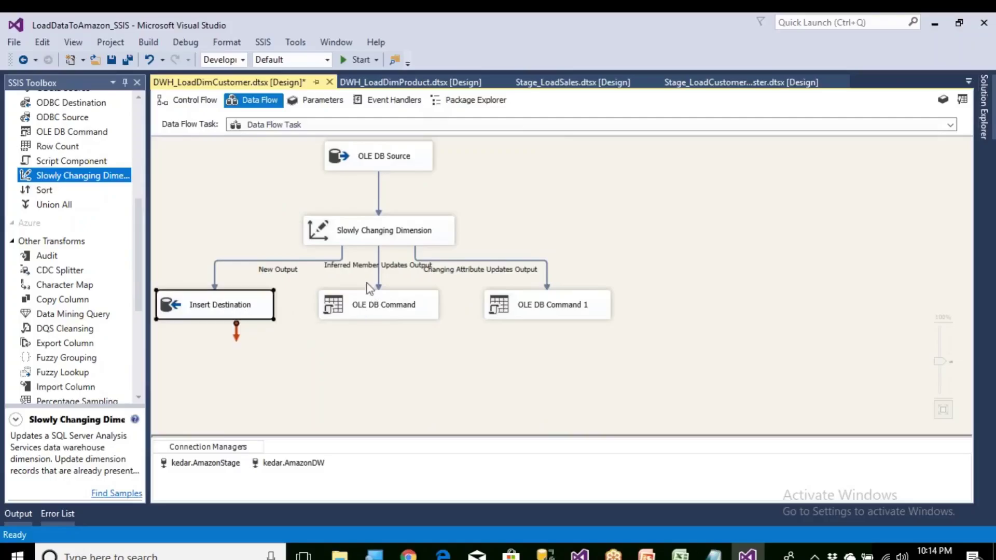
{"action": "left_click", "coordinate": [111, 59]}
Step: Switch to SQL Server Management Studio and run SELECT * FROM DimCustomer against AmazonDW
{"action": "left_click", "coordinate": [545, 554]}
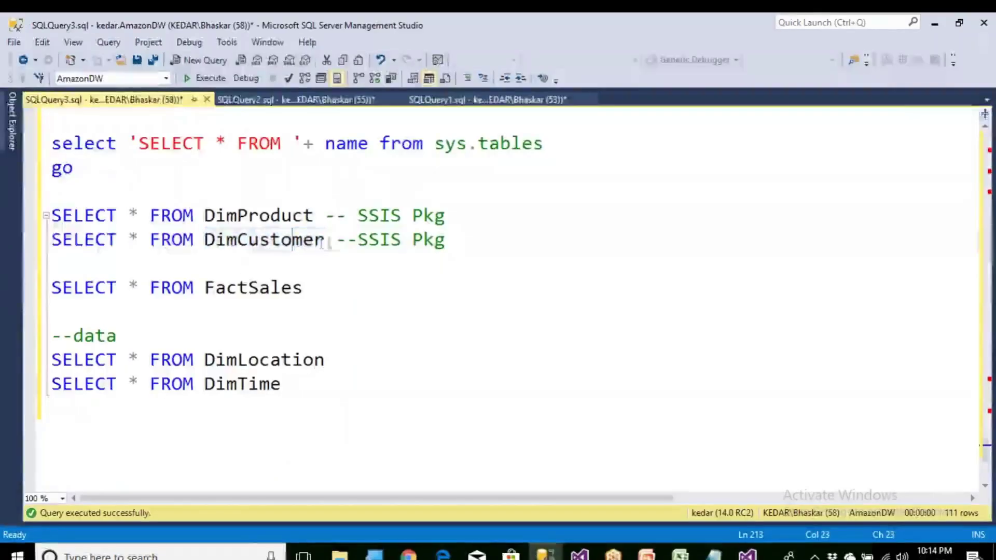
{"action": "left_click_drag", "start_coordinate": [335, 240], "coordinate": [50, 240]}
{"action": "left_click", "coordinate": [211, 78]}
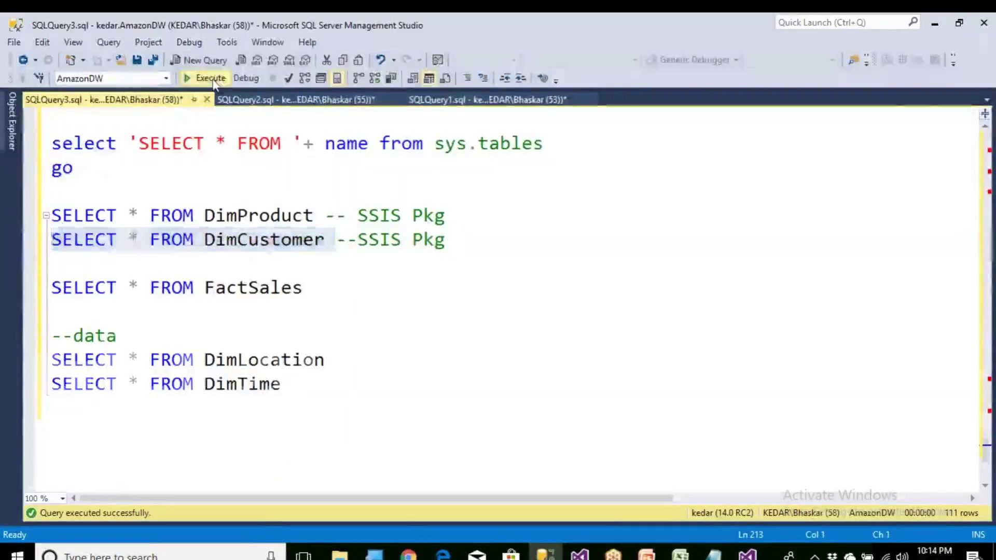
Step: Switch back to Visual Studio and run the DWH_LoadDimCustomer package
{"action": "left_click", "coordinate": [748, 554]}
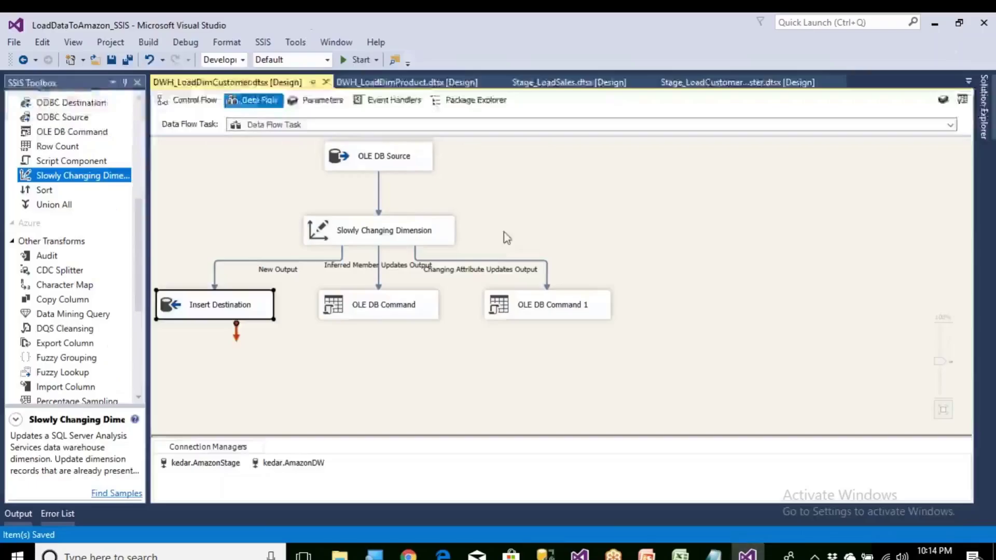
{"action": "left_click", "coordinate": [358, 60]}
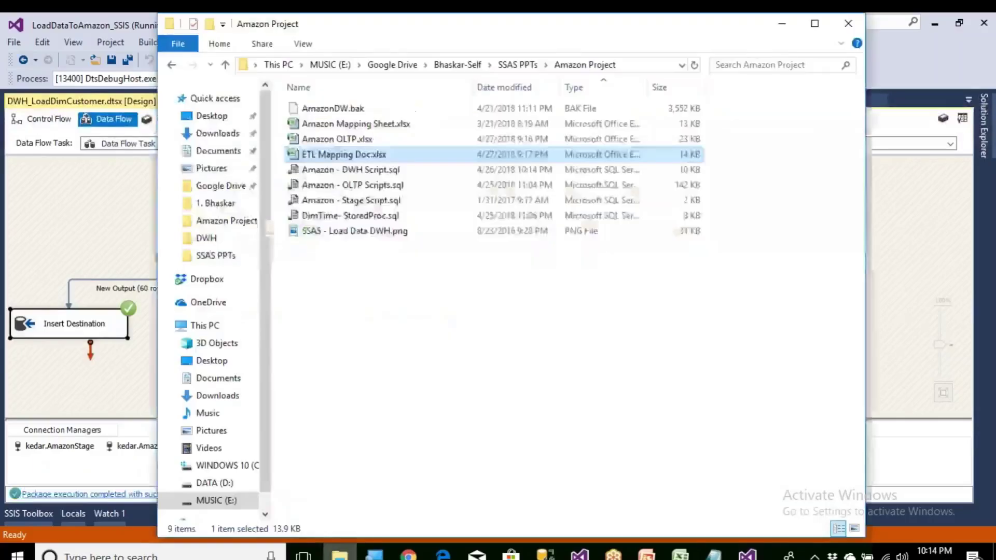
Step: In SQL Server Management Studio, rerun the DimCustomer query and run SELECT * FROM StageCustomerMaster against AmazonStage to compare the loaded rows
{"action": "left_click", "coordinate": [545, 554]}
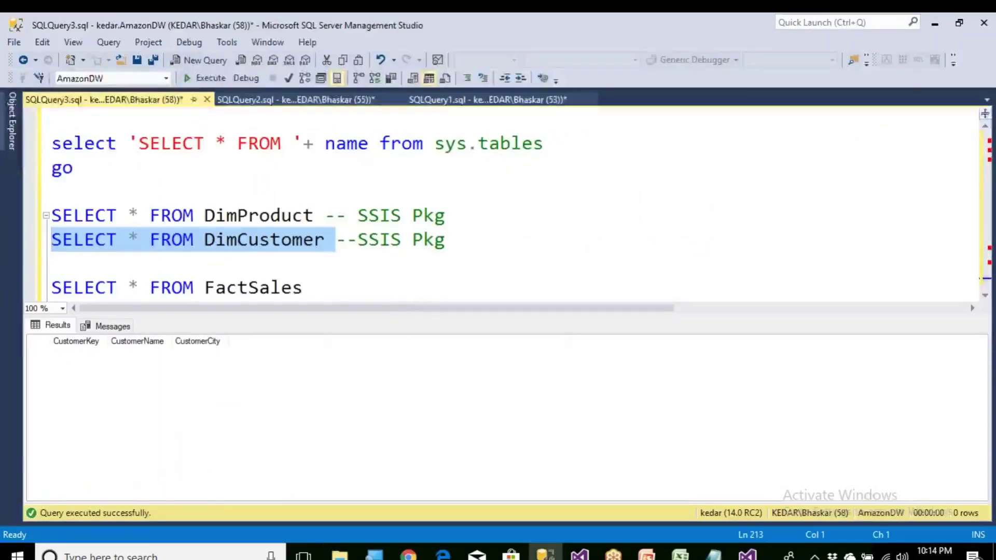
{"action": "key", "text": "F5"}
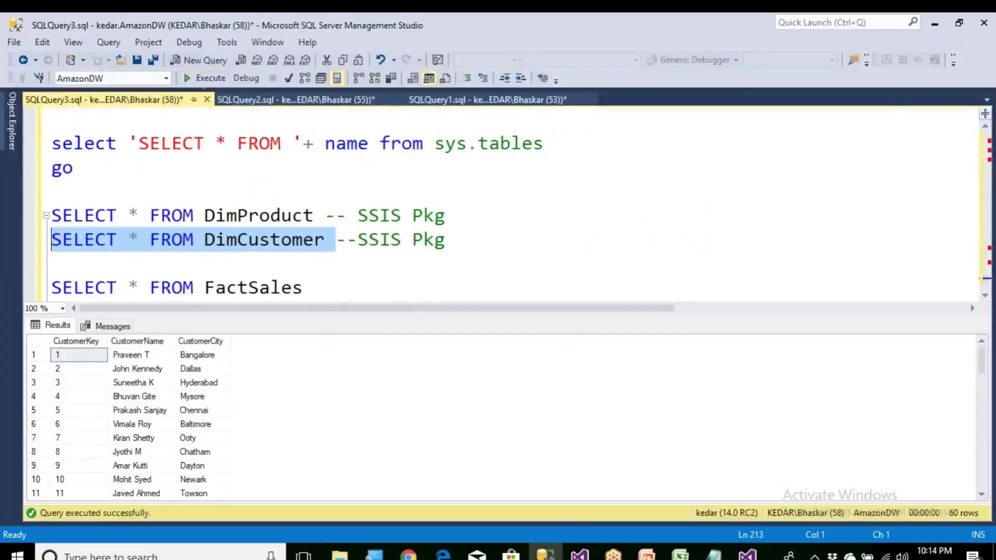
{"action": "left_click", "coordinate": [295, 99]}
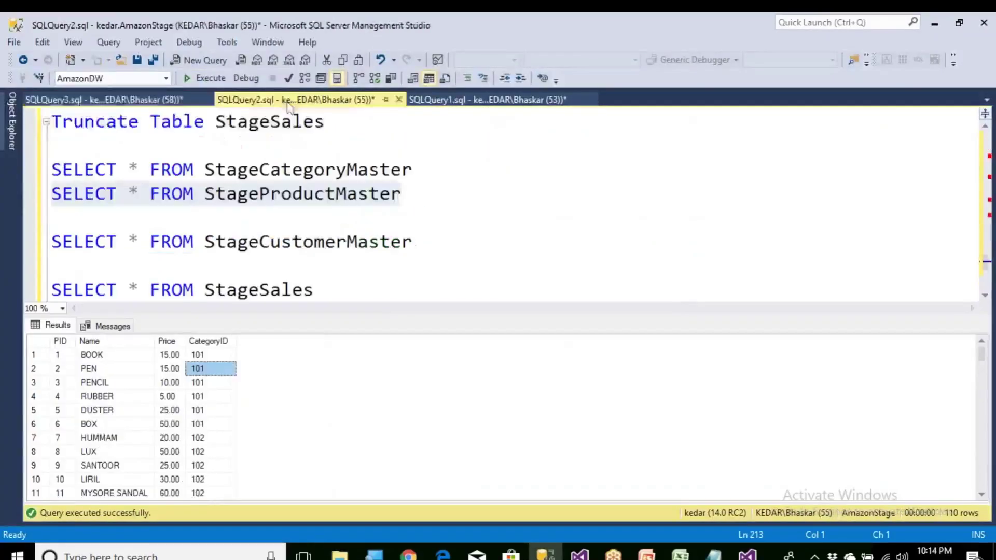
{"action": "left_click", "coordinate": [324, 216]}
{"action": "left_click_drag", "start_coordinate": [418, 245], "coordinate": [99, 224]}
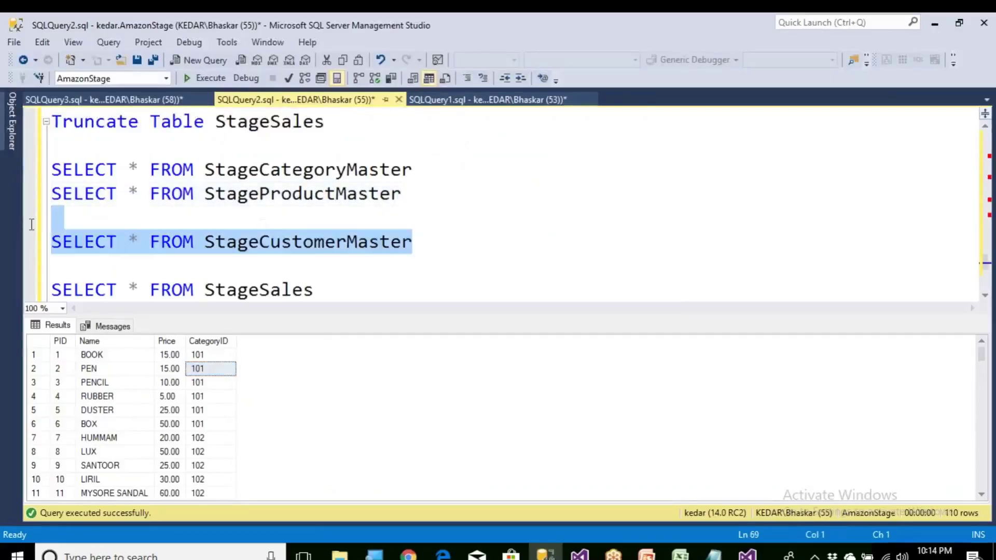
{"action": "left_click", "coordinate": [207, 79]}
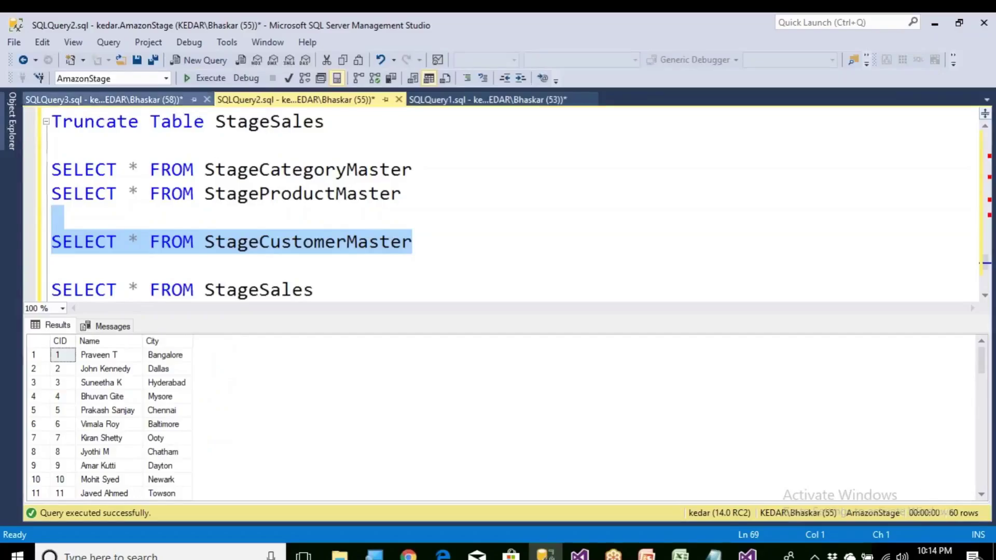
Step: Run the DimCustomer query on AmazonDW once more and return to the package in Visual Studio
{"action": "left_click", "coordinate": [177, 99]}
{"action": "left_click", "coordinate": [204, 78]}
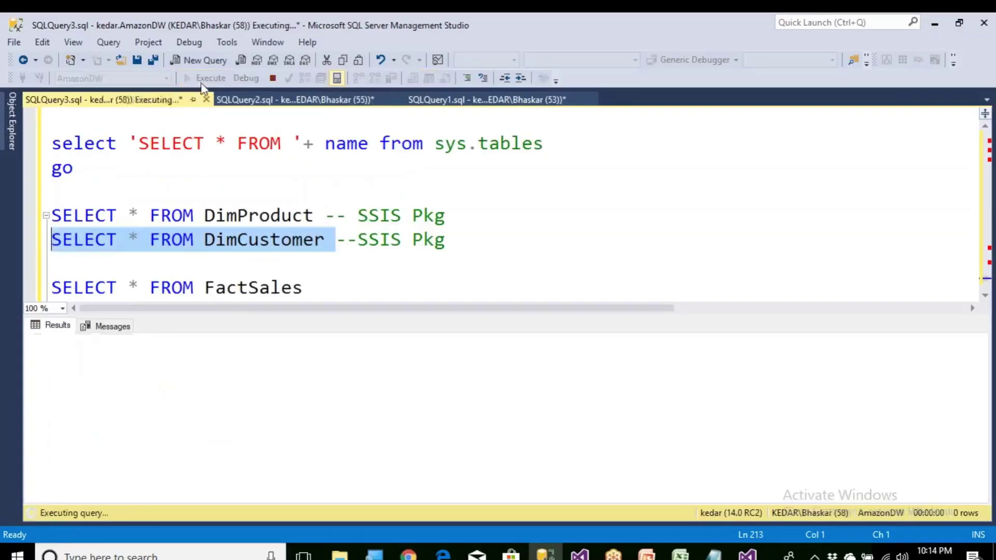
{"action": "key", "text": "alt+Tab"}
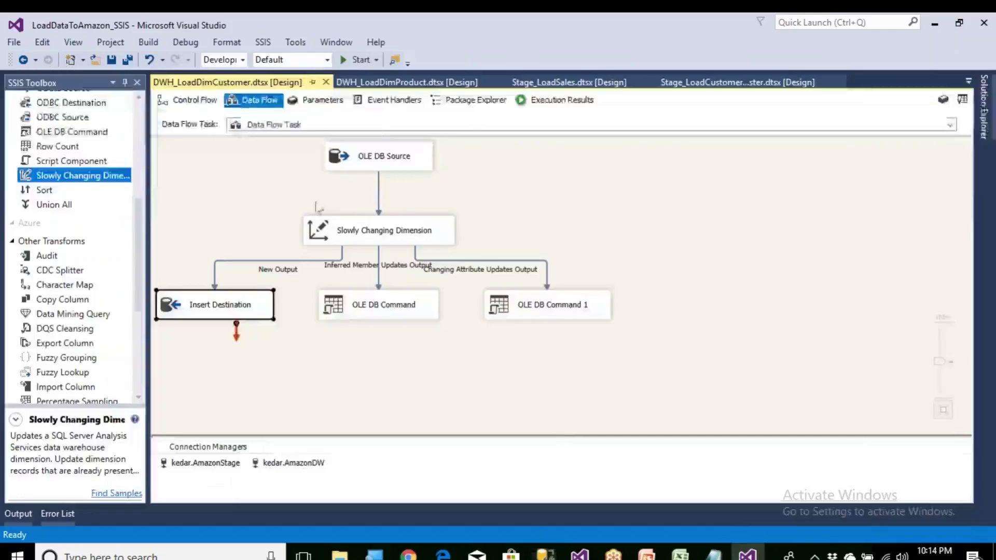
Step: Rerun the DWH_LoadDimCustomer package and check the DimCustomer rows with its query in SQL Server Management Studio
{"action": "left_click", "coordinate": [358, 60]}
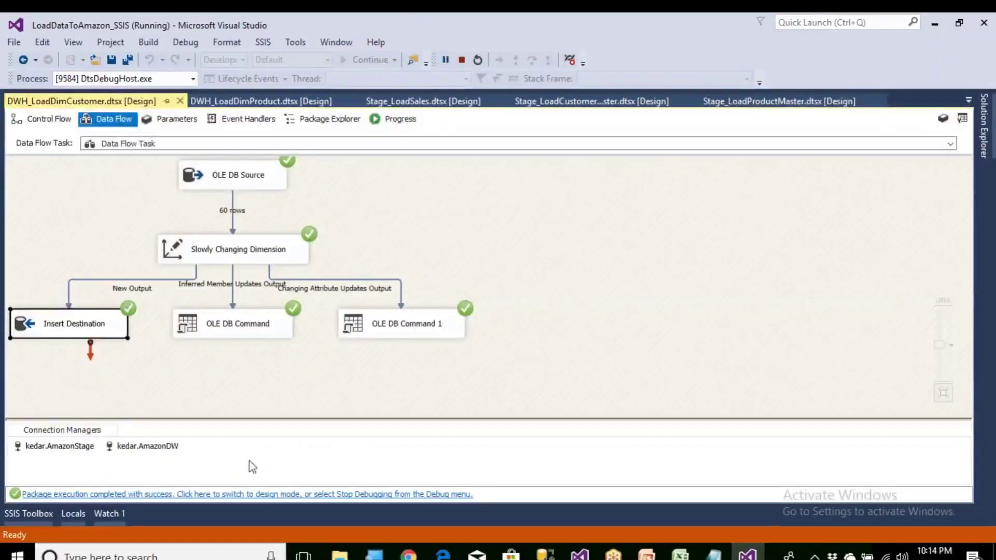
{"action": "left_click", "coordinate": [545, 554]}
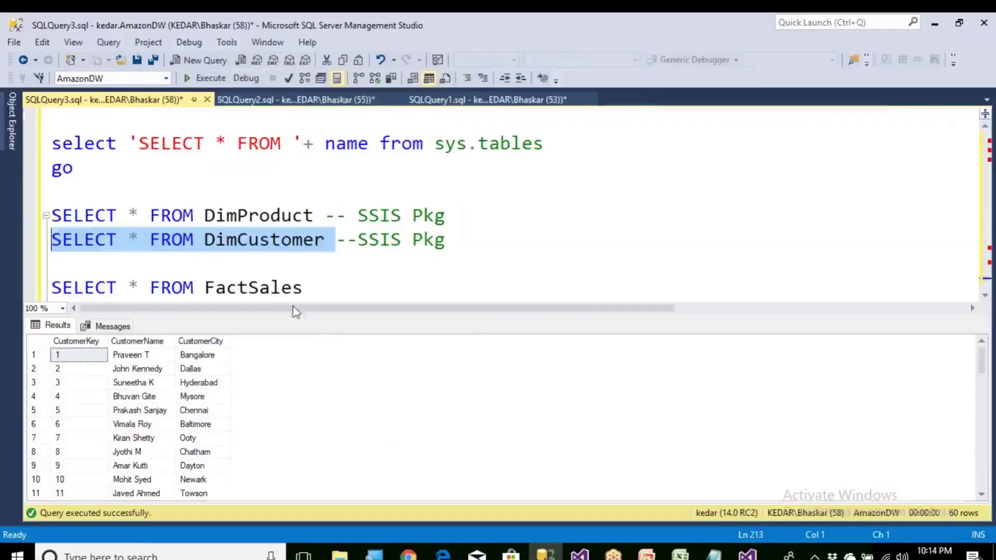
{"action": "left_click", "coordinate": [207, 78]}
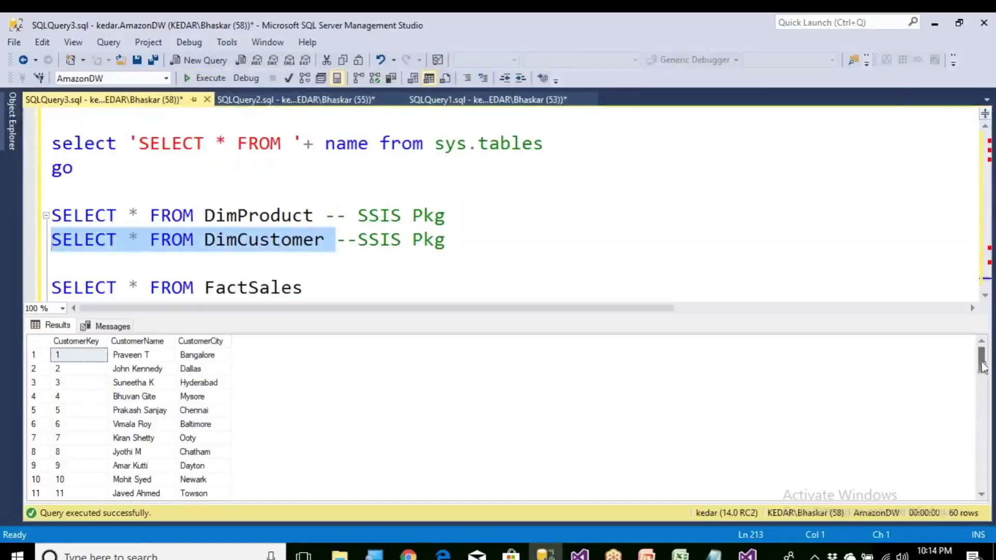
{"action": "left_click_drag", "start_coordinate": [982, 366], "coordinate": [983, 474]}
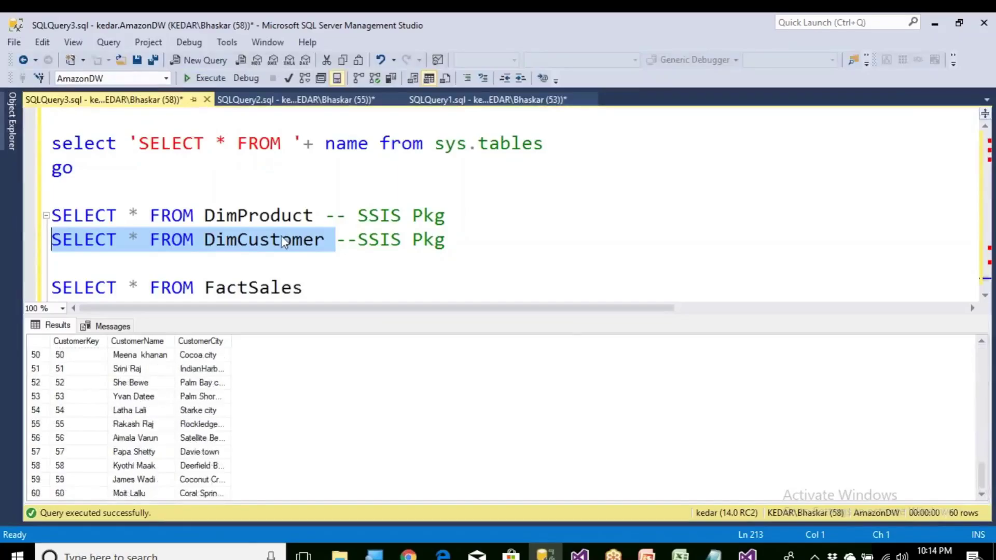
{"action": "key", "text": "ctrl+r"}
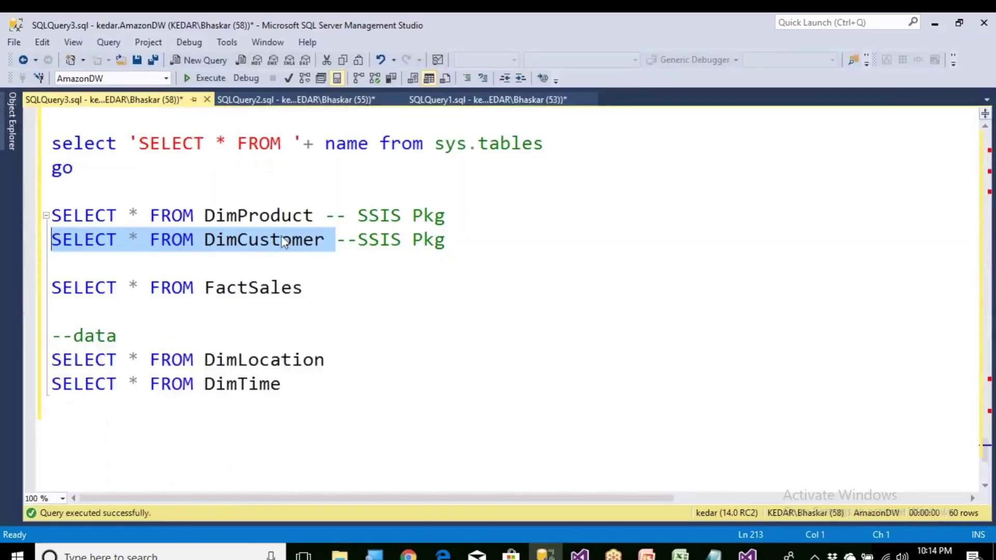
Step: Run SELECT * FROM FactSales against AmazonDW and hide the results
{"action": "left_click", "coordinate": [281, 236]}
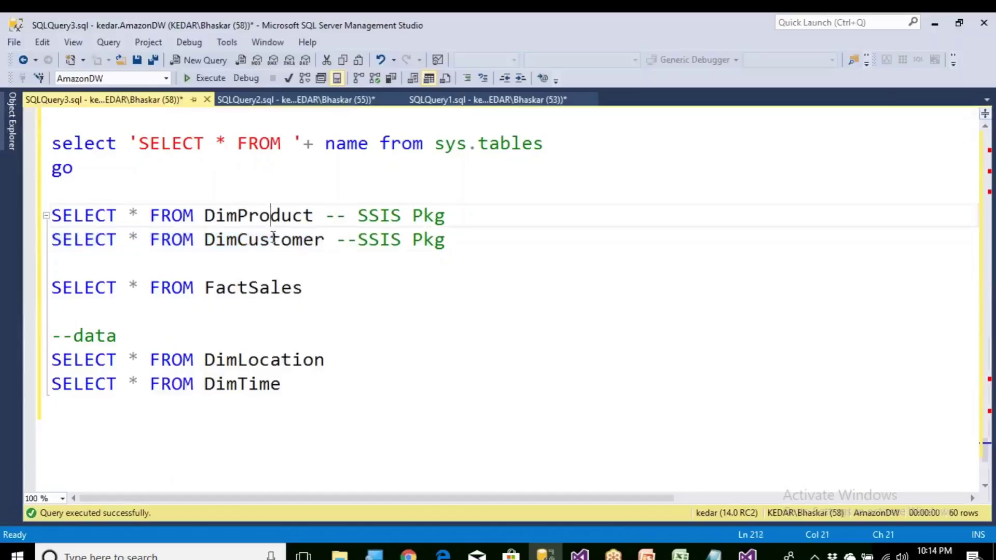
{"action": "left_click_drag", "start_coordinate": [327, 358], "coordinate": [7, 363]}
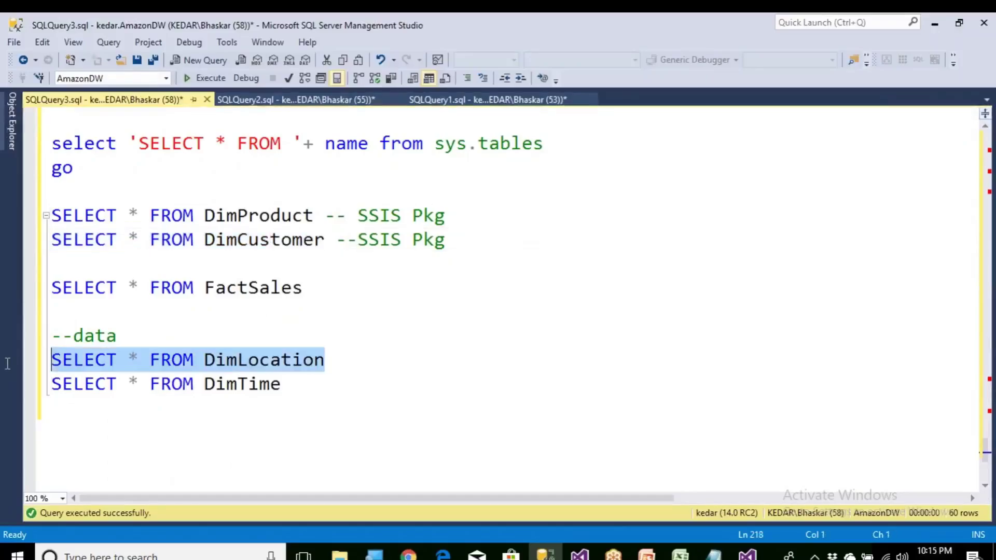
{"action": "left_click_drag", "start_coordinate": [305, 387], "coordinate": [7, 356]}
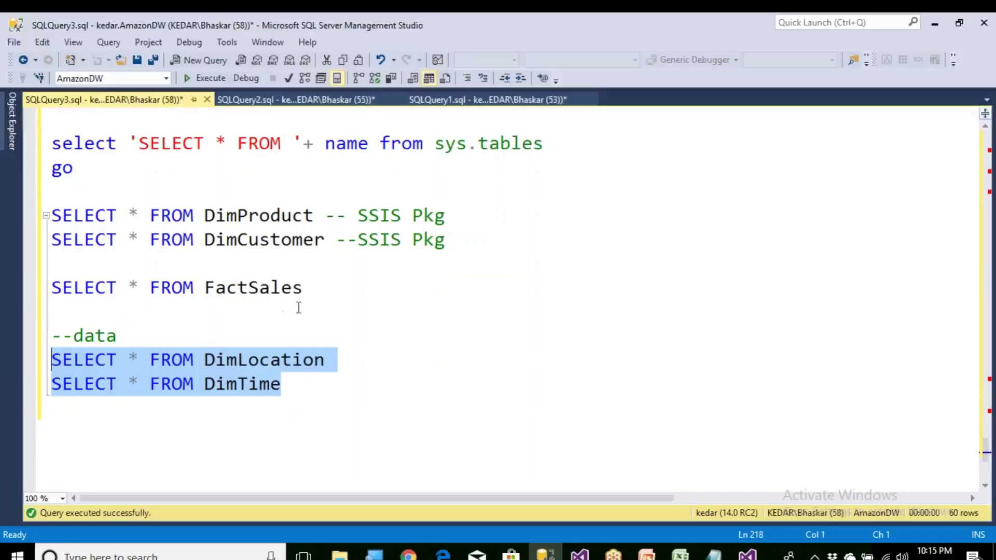
{"action": "left_click_drag", "start_coordinate": [301, 289], "coordinate": [50, 289]}
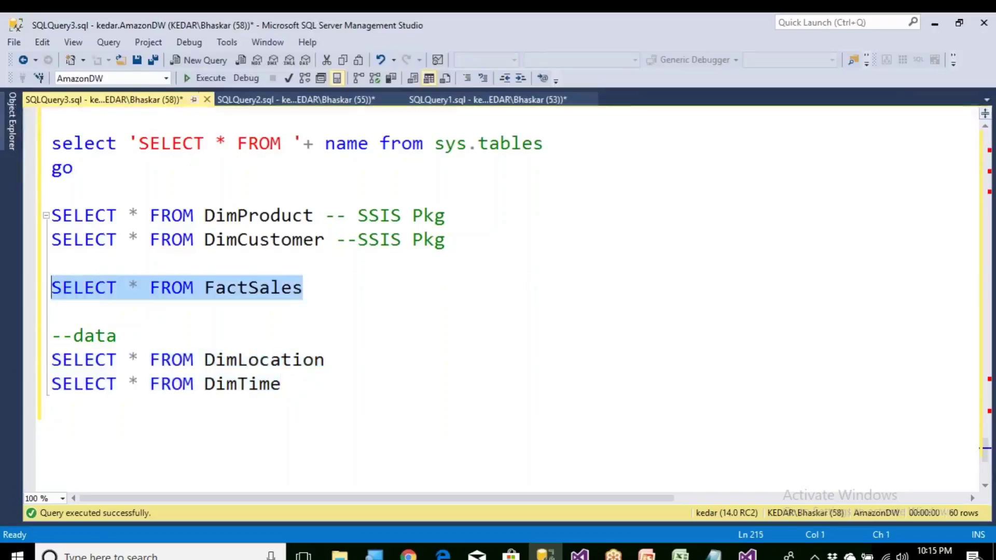
{"action": "left_click", "coordinate": [201, 79]}
{"action": "key", "text": "ctrl+r"}
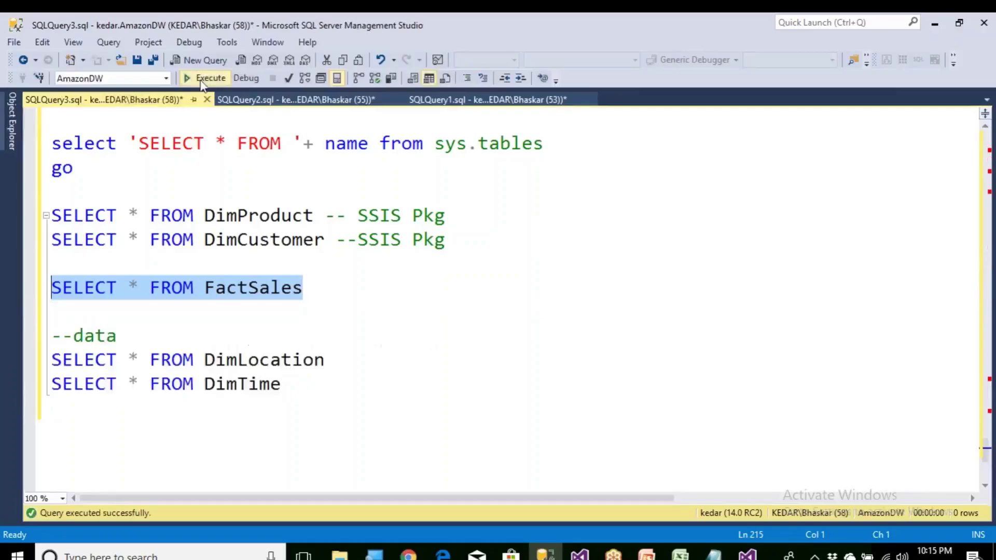
Step: Run SELECT * FROM DimLocation against AmazonDW and hide the results
{"action": "left_click_drag", "start_coordinate": [332, 363], "coordinate": [51, 361]}
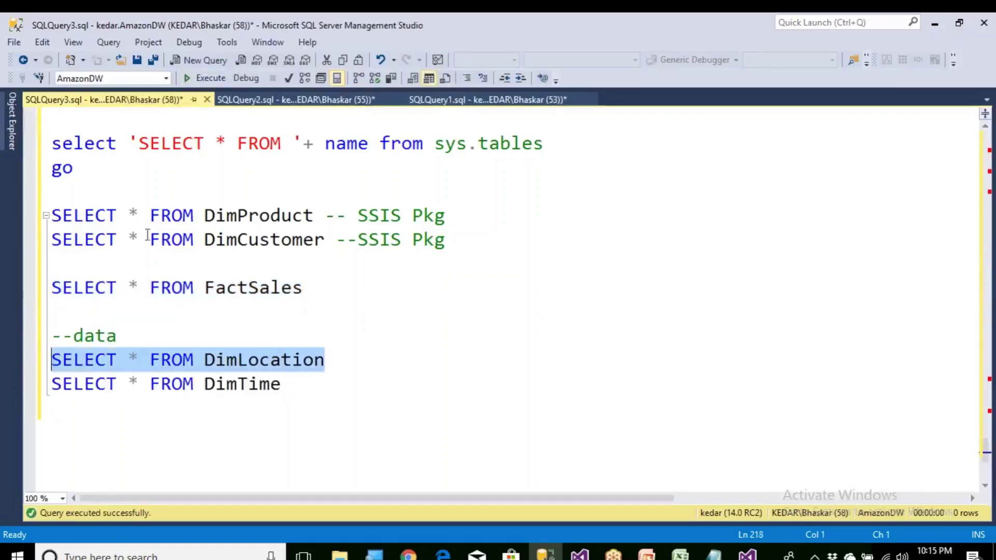
{"action": "left_click", "coordinate": [203, 78]}
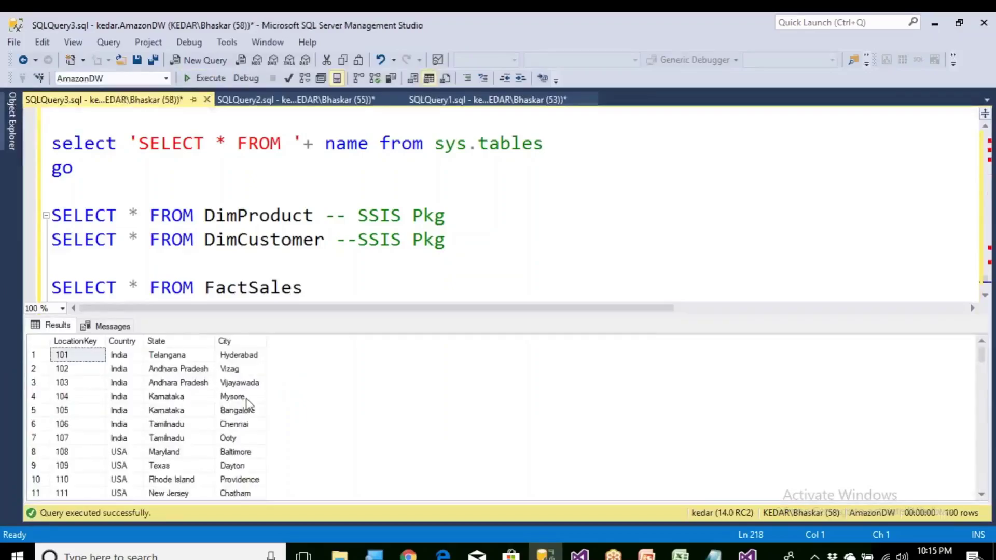
{"action": "key", "text": "ctrl+r"}
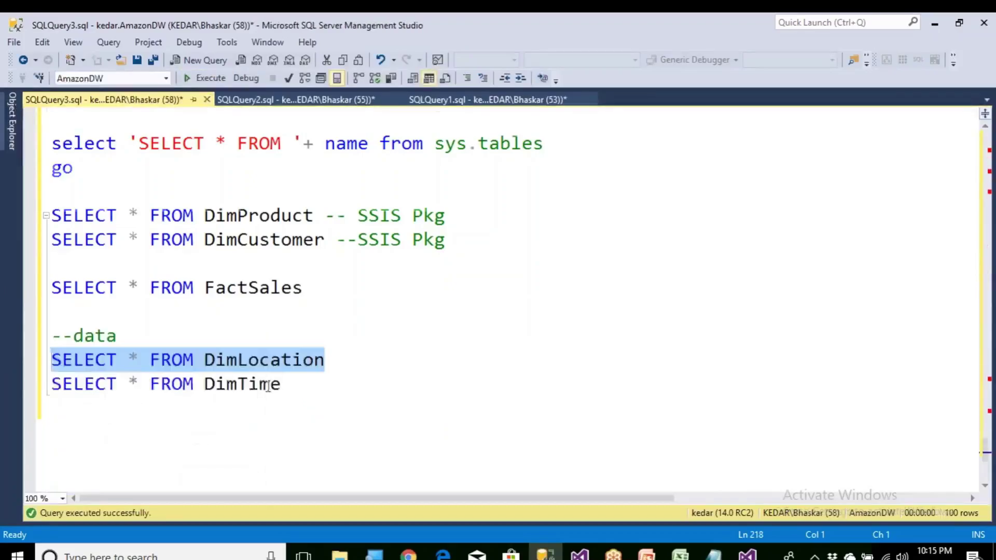
Step: Examine the script's DimLocation table definition and INSERT statements, continuing to the DimTime section
{"action": "scroll", "coordinate": [267, 385], "scroll_direction": "up", "scroll_amount": 5}
{"action": "scroll", "coordinate": [268, 386], "scroll_direction": "up", "scroll_amount": 20}
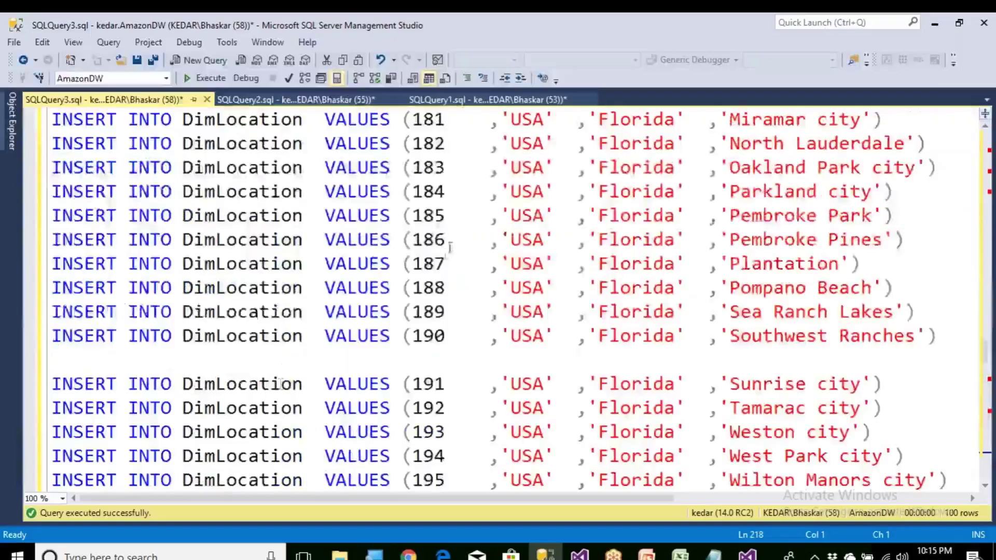
{"action": "scroll", "coordinate": [459, 354], "scroll_direction": "up", "scroll_amount": 12}
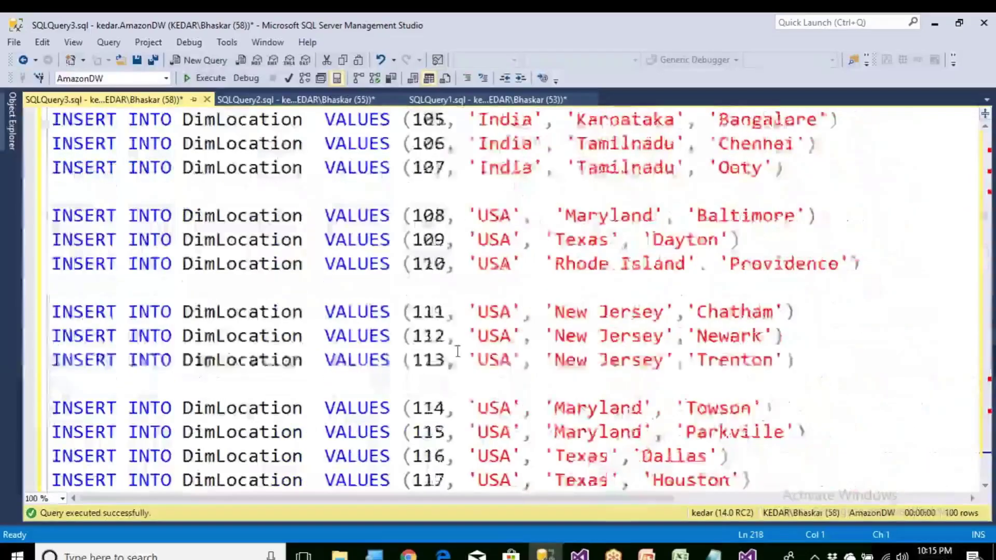
{"action": "scroll", "coordinate": [456, 350], "scroll_direction": "up", "scroll_amount": 2, "text": "ctrl"}
{"action": "scroll", "coordinate": [456, 370], "scroll_direction": "up", "scroll_amount": 6}
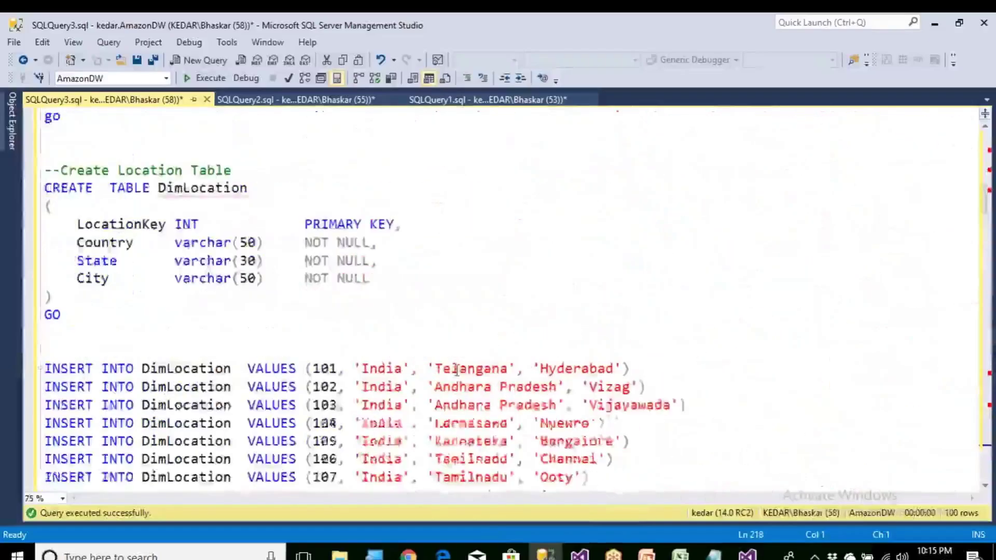
{"action": "scroll", "coordinate": [226, 242], "scroll_direction": "down", "scroll_amount": 1}
{"action": "scroll", "coordinate": [226, 241], "scroll_direction": "down", "scroll_amount": 20}
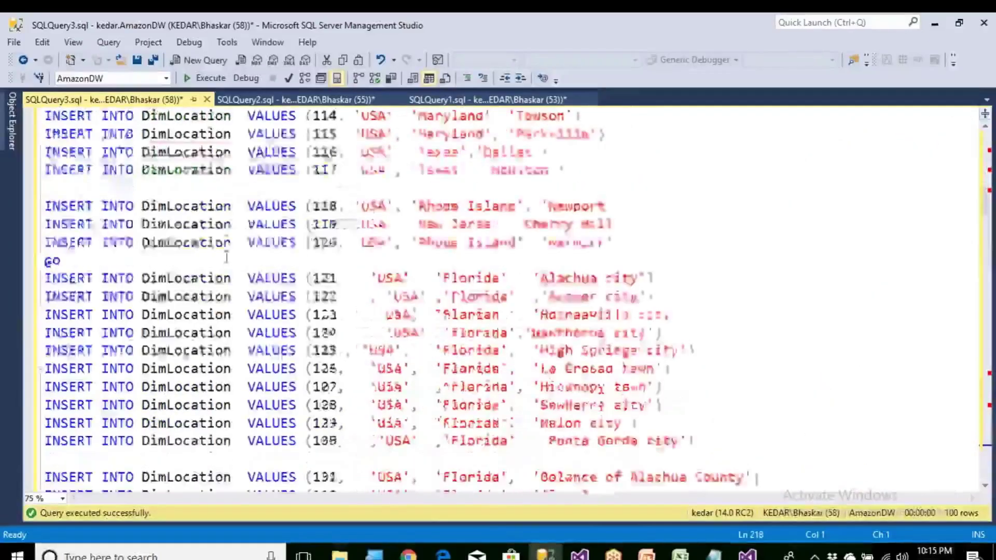
{"action": "scroll", "coordinate": [235, 299], "scroll_direction": "down", "scroll_amount": 12}
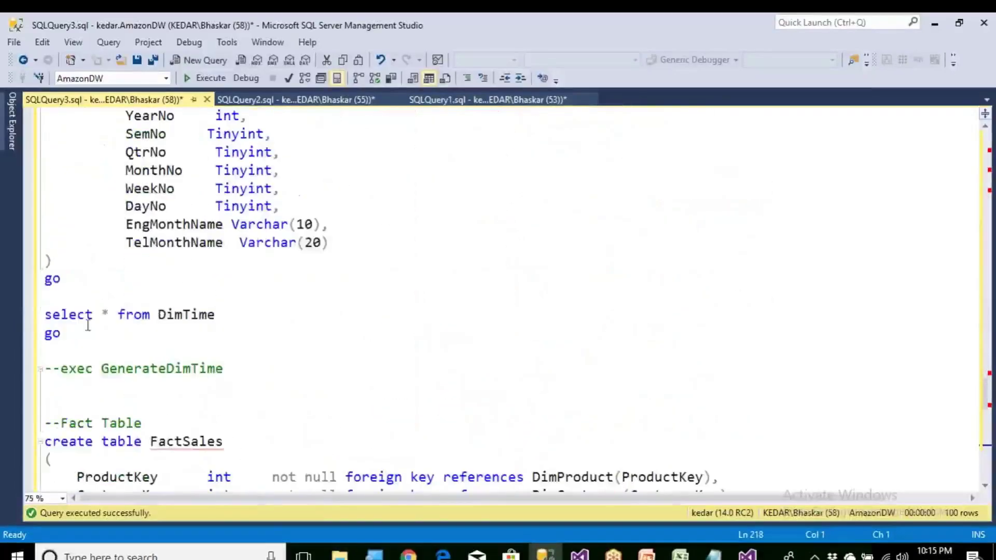
Step: Highlight the exec GenerateDimTime comment, run select * from DimTime, and hide the results
{"action": "left_click_drag", "start_coordinate": [61, 369], "coordinate": [252, 369]}
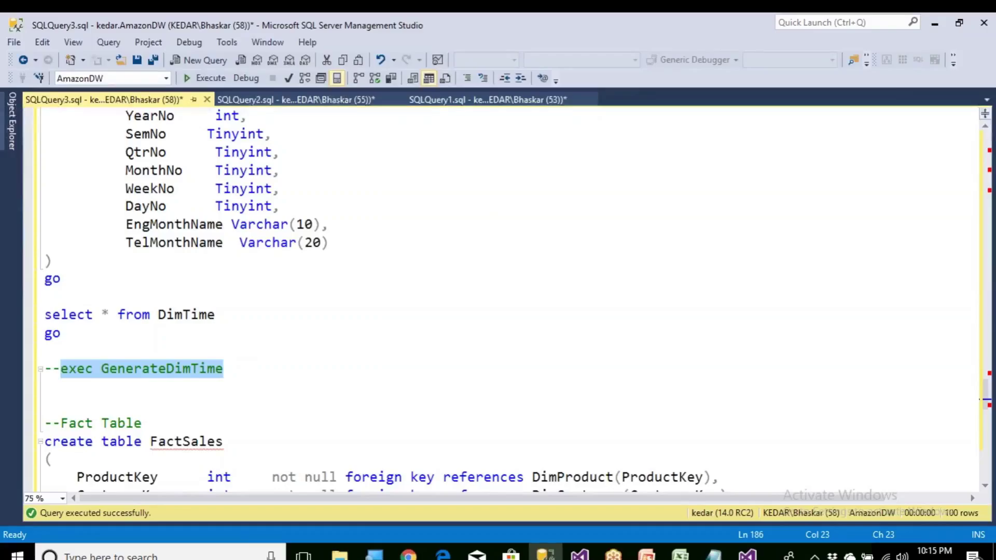
{"action": "left_click_drag", "start_coordinate": [156, 317], "coordinate": [240, 308]}
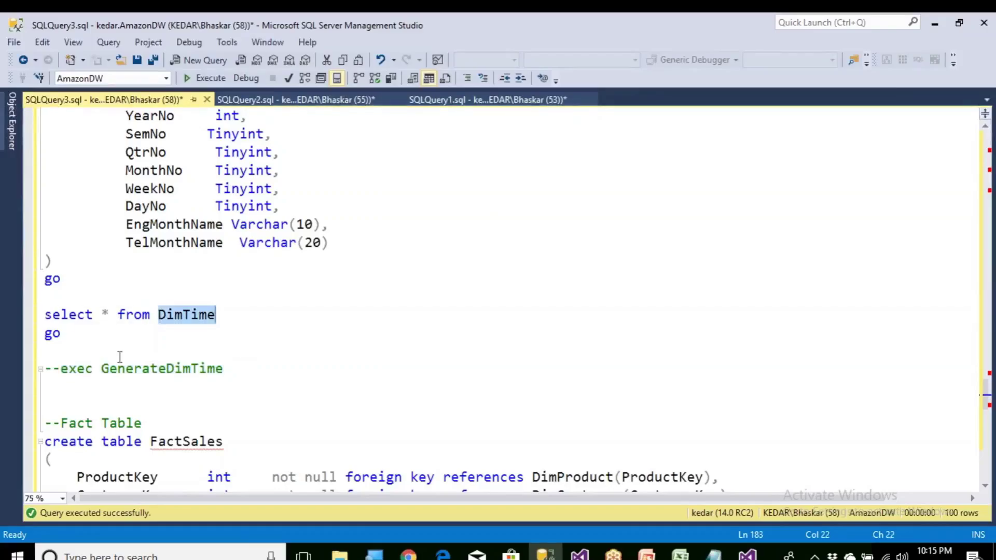
{"action": "left_click_drag", "start_coordinate": [69, 337], "coordinate": [34, 306]}
{"action": "left_click", "coordinate": [204, 78]}
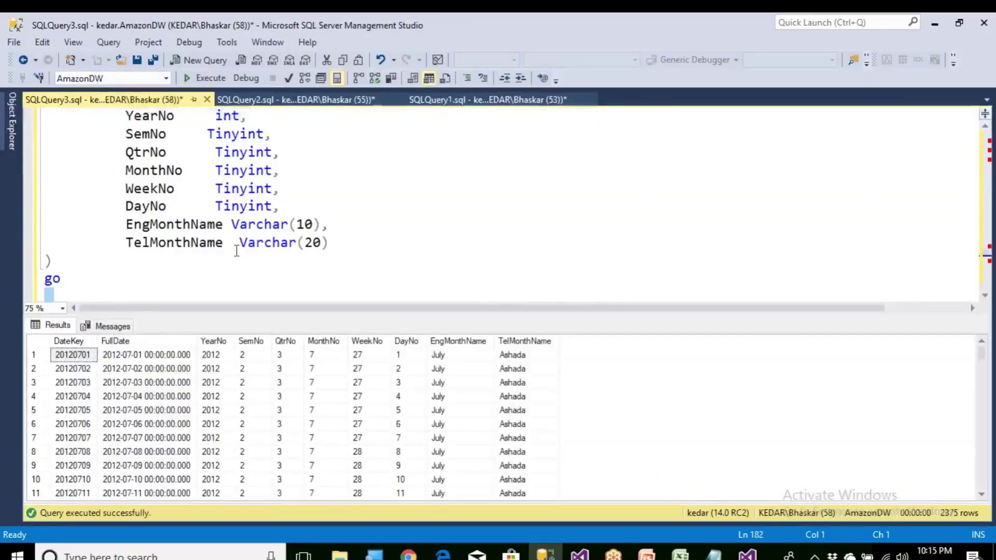
{"action": "key", "text": "ctrl+r"}
Step: Return to the table queries at the end of the script and select the FactSales query
{"action": "key", "text": "ctrl+End"}
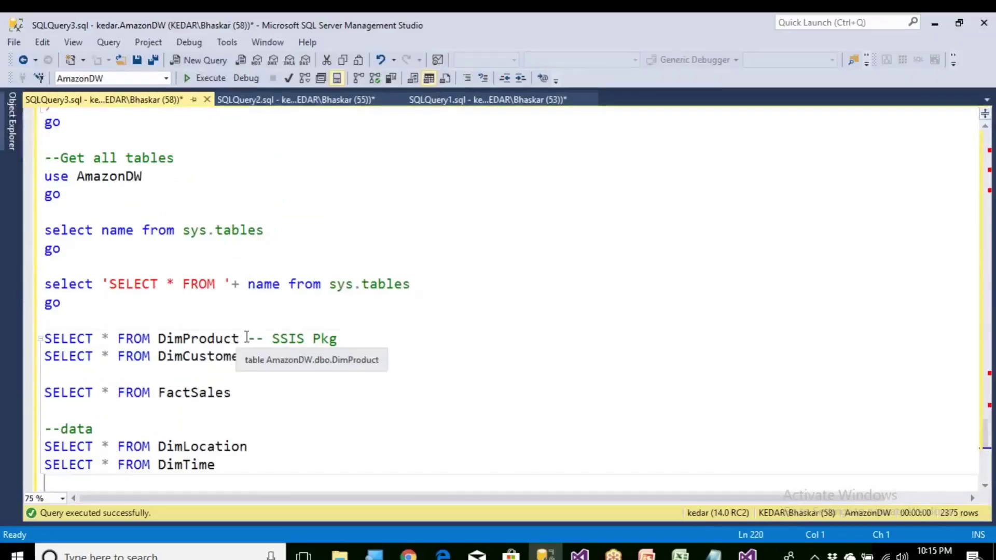
{"action": "left_click_drag", "start_coordinate": [248, 339], "coordinate": [346, 339]}
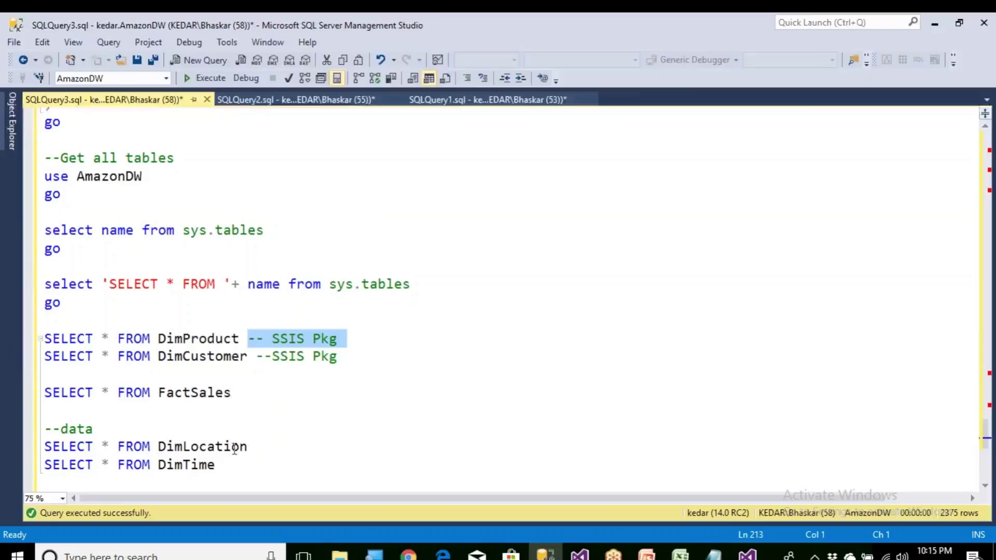
{"action": "left_click_drag", "start_coordinate": [235, 470], "coordinate": [152, 465]}
{"action": "left_click_drag", "start_coordinate": [248, 392], "coordinate": [24, 405]}
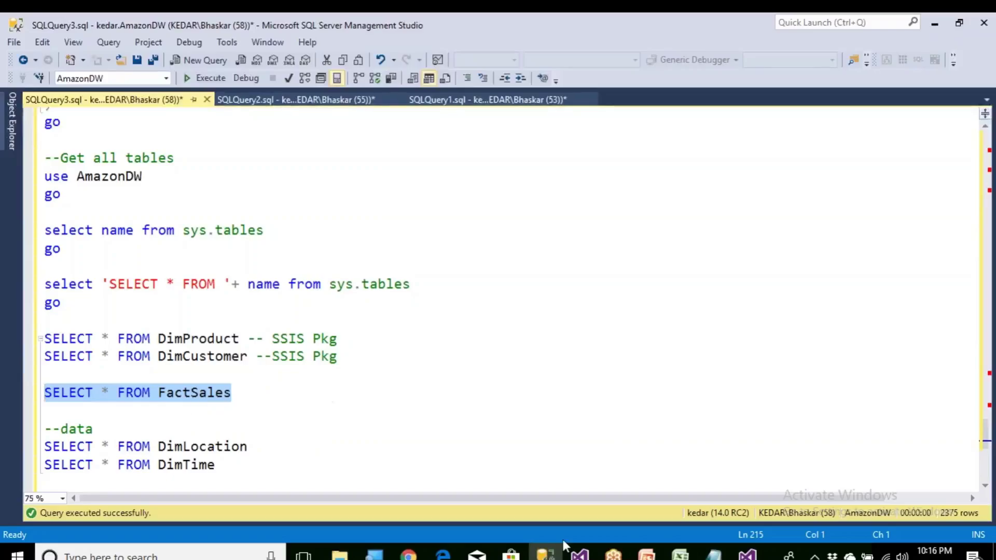
Step: Switch to ETL Mapping Doc.xlsx in Excel and examine the FactSales sheet's column mappings, including SaleDate to SaleDateKey and their data types
{"action": "mouse_move", "coordinate": [680, 554]}
{"action": "left_click", "coordinate": [723, 527]}
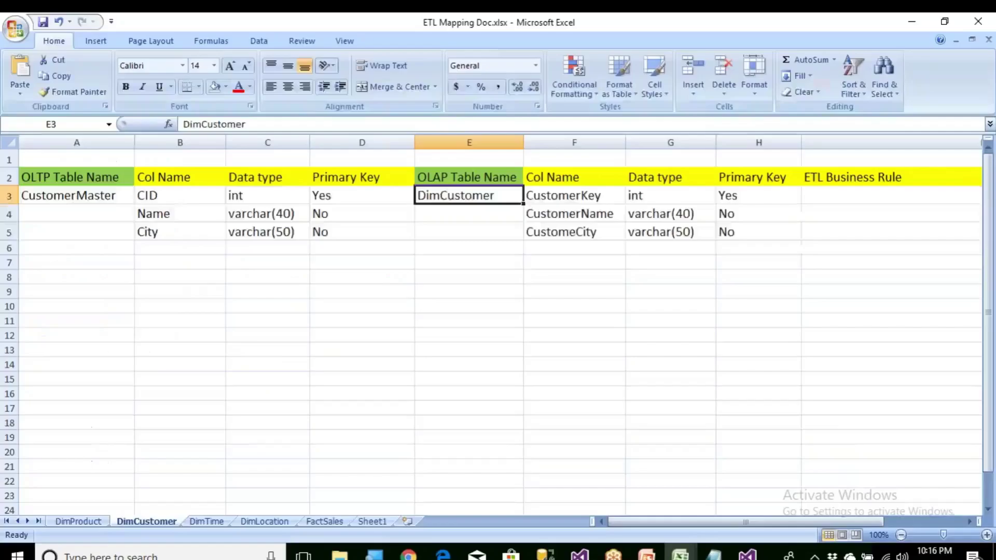
{"action": "left_click", "coordinate": [326, 522]}
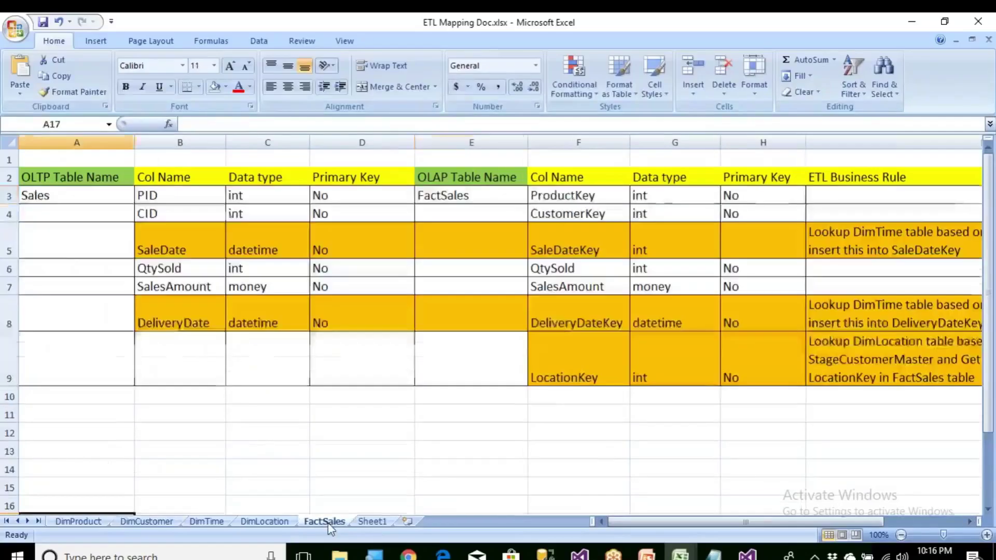
{"action": "left_click", "coordinate": [360, 457]}
{"action": "left_click", "coordinate": [234, 249]}
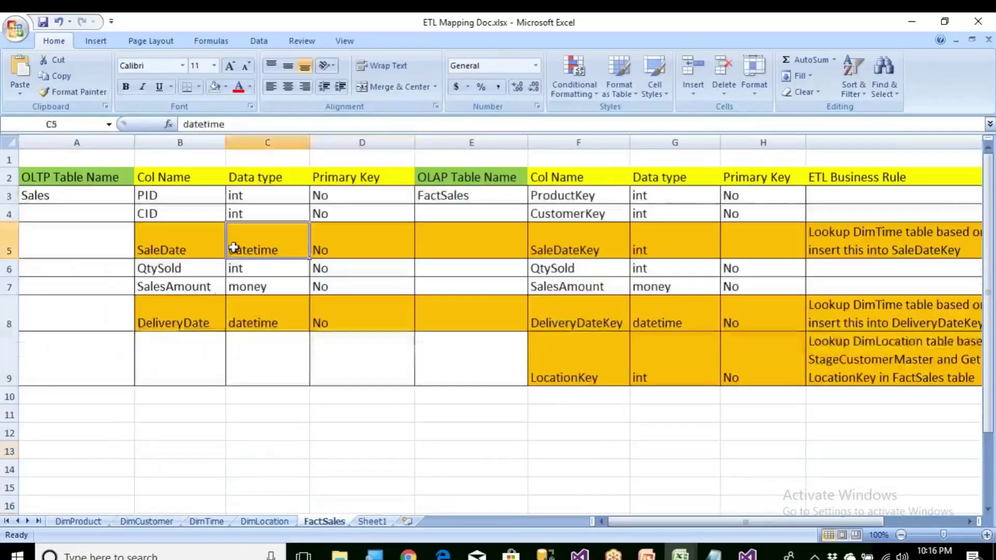
{"action": "left_click", "coordinate": [208, 317]}
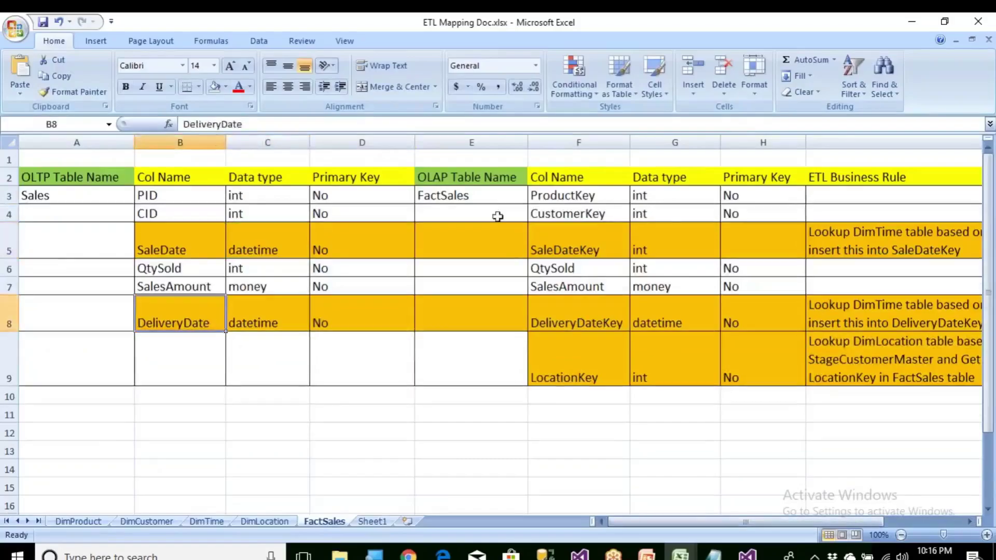
{"action": "left_click", "coordinate": [179, 196]}
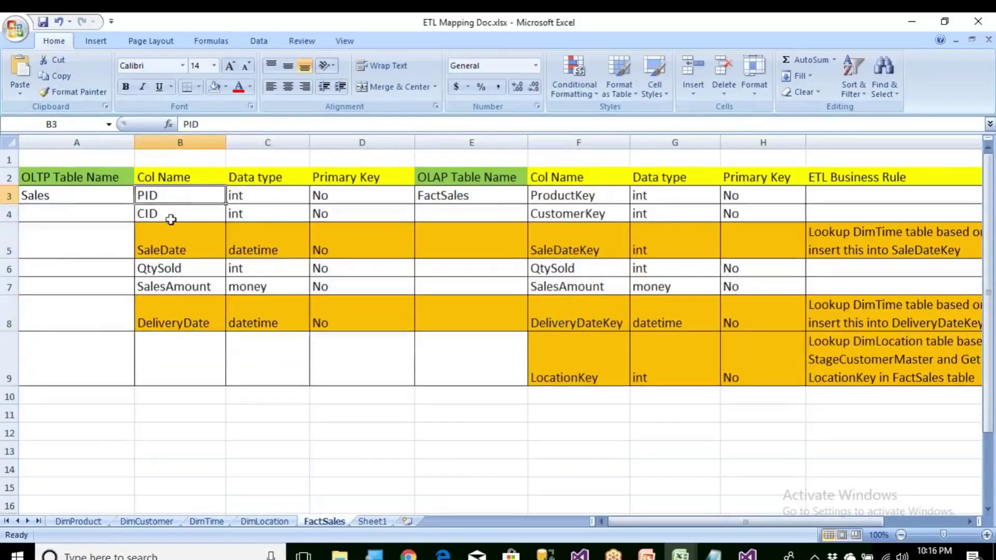
{"action": "left_click", "coordinate": [172, 217]}
{"action": "left_click", "coordinate": [182, 247]}
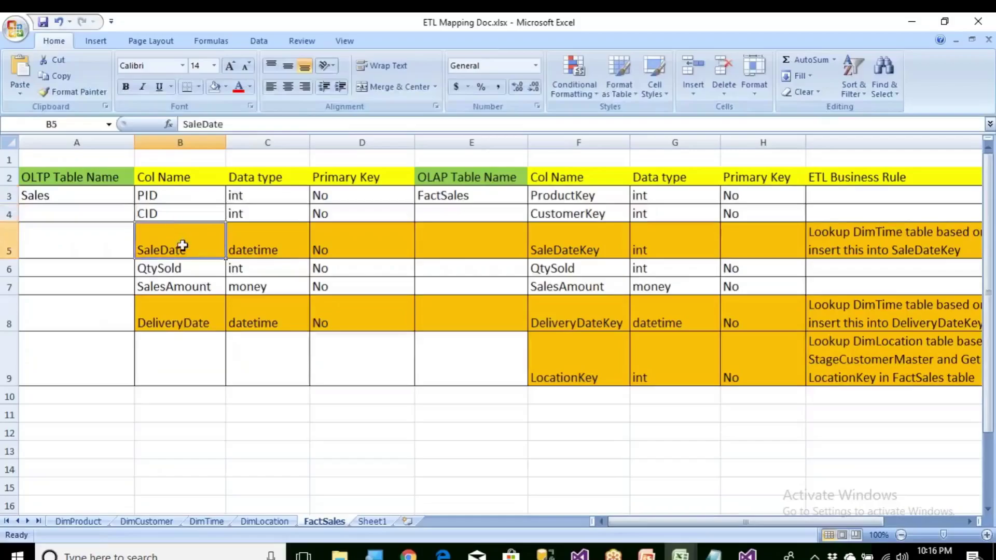
{"action": "left_click", "coordinate": [267, 249]}
{"action": "left_click", "coordinate": [552, 238]}
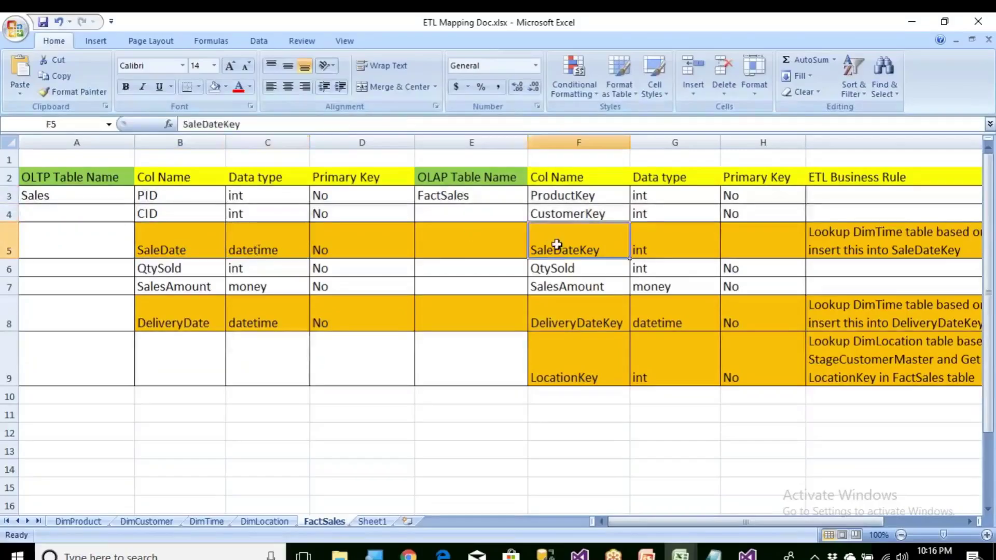
{"action": "left_click", "coordinate": [646, 241]}
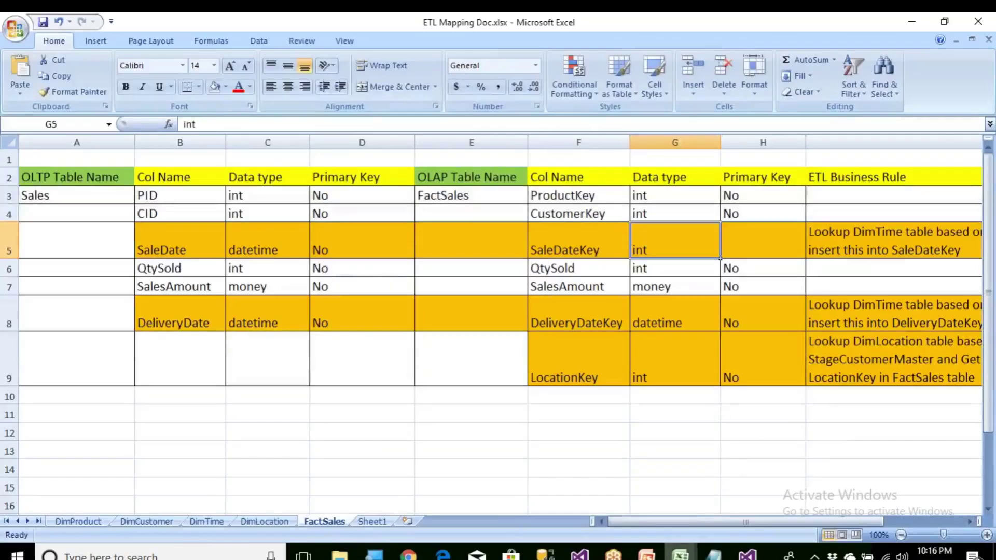
Step: Switch to the Amazon OLTP.xlsx workbook and view the Sales table on the OLTP sheet
{"action": "left_click", "coordinate": [680, 554]}
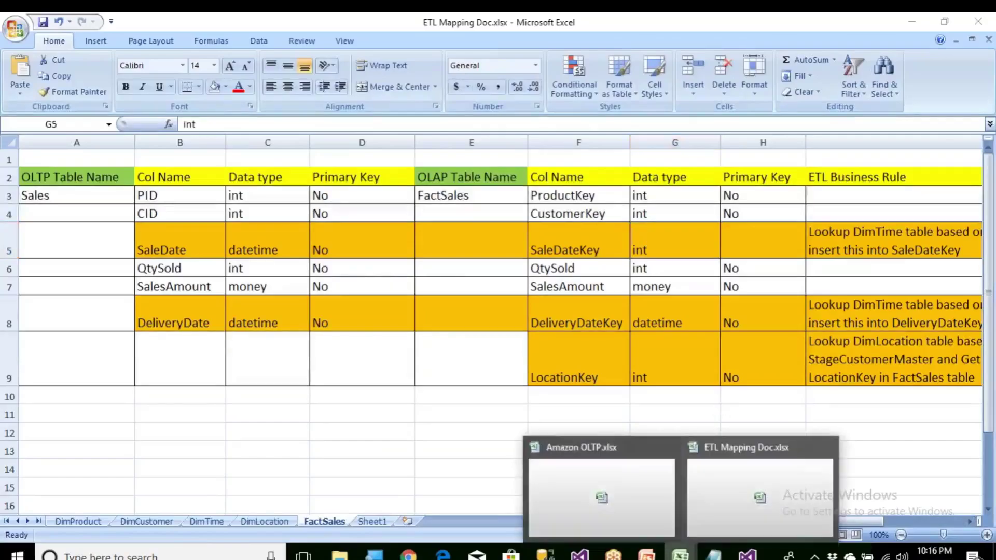
{"action": "left_click", "coordinate": [638, 520]}
{"action": "left_click", "coordinate": [255, 523]}
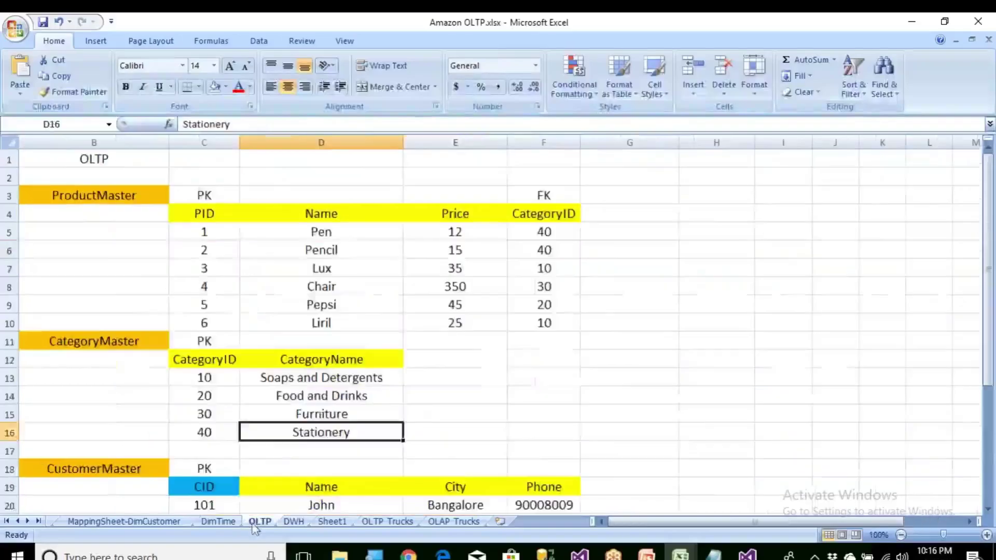
{"action": "scroll", "coordinate": [289, 450], "scroll_direction": "down", "scroll_amount": 7}
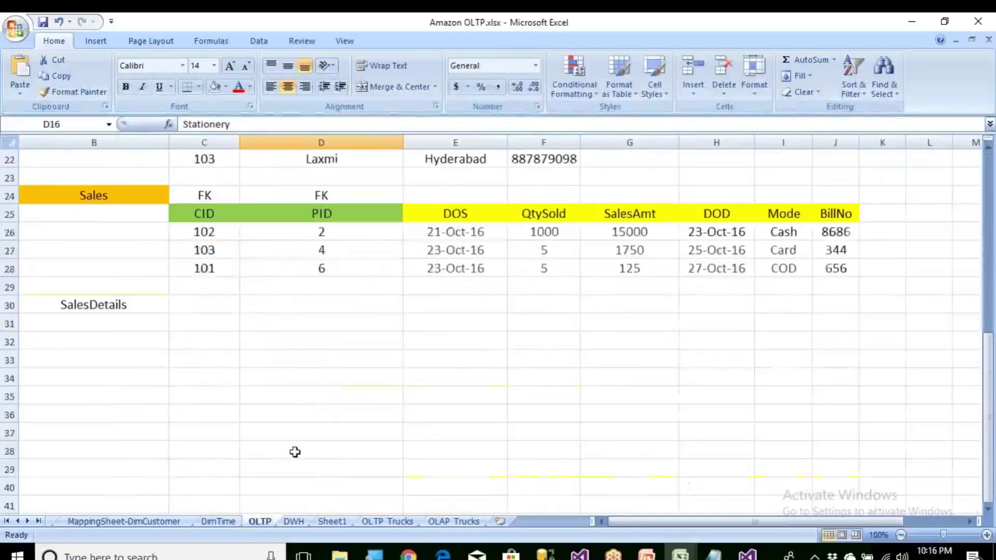
Step: Compare the first sale's DOS on the OLTP sheet with DimTime's first DateKey and FactSales' SaleDateKey and DeliveryDateKey on the DWH sheet
{"action": "left_click", "coordinate": [452, 233]}
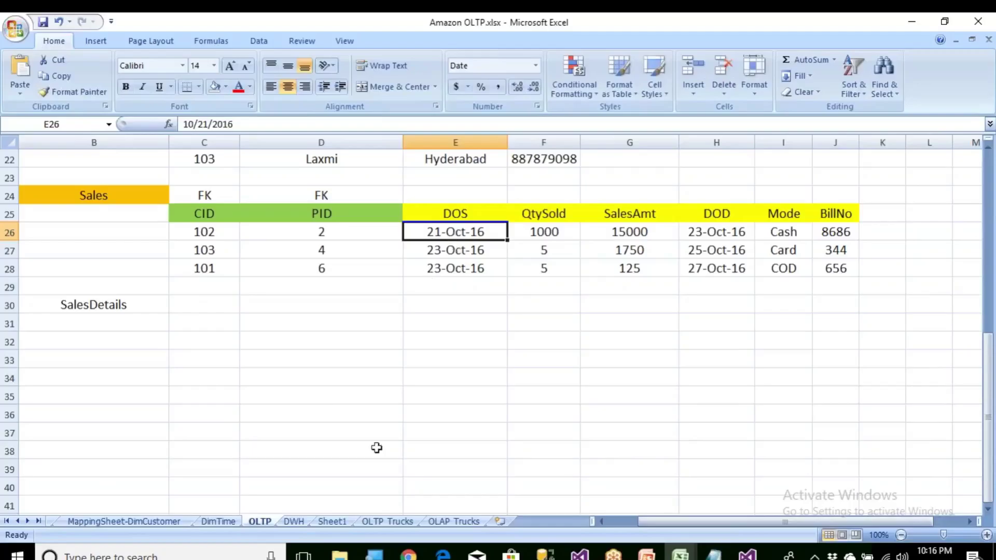
{"action": "left_click", "coordinate": [294, 521]}
{"action": "scroll", "coordinate": [283, 400], "scroll_direction": "down", "scroll_amount": 3}
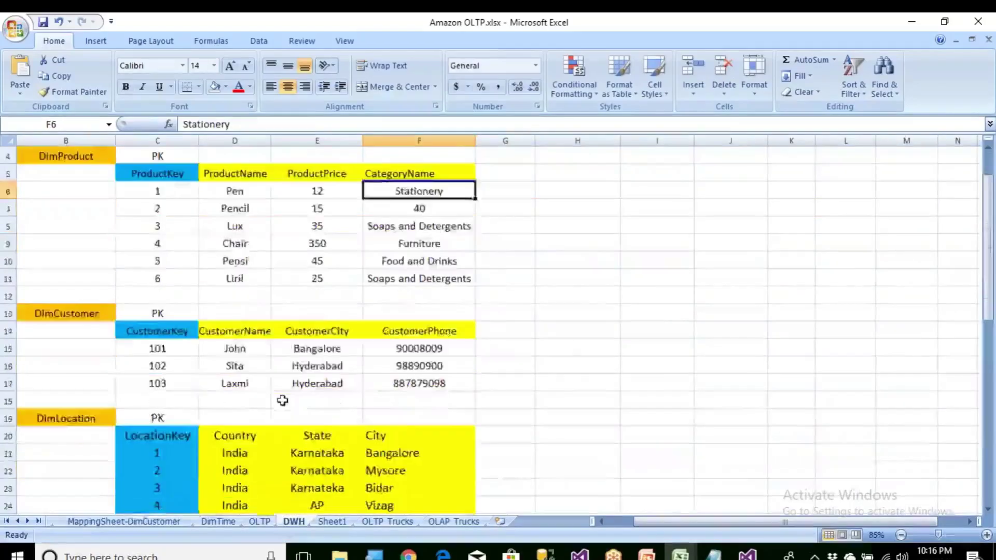
{"action": "scroll", "coordinate": [283, 400], "scroll_direction": "down", "scroll_amount": 2}
{"action": "left_click", "coordinate": [245, 332]}
{"action": "left_click", "coordinate": [176, 325]}
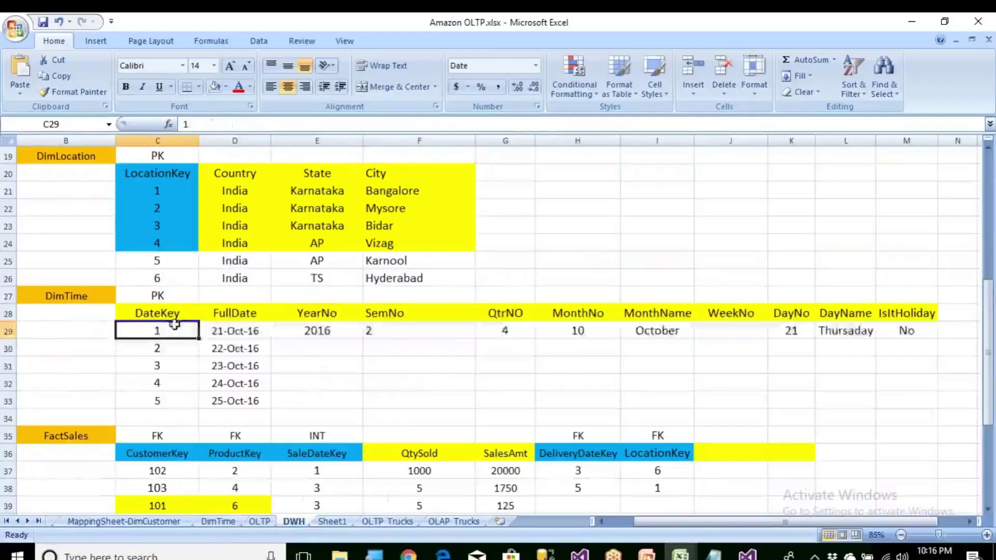
{"action": "left_click", "coordinate": [318, 474]}
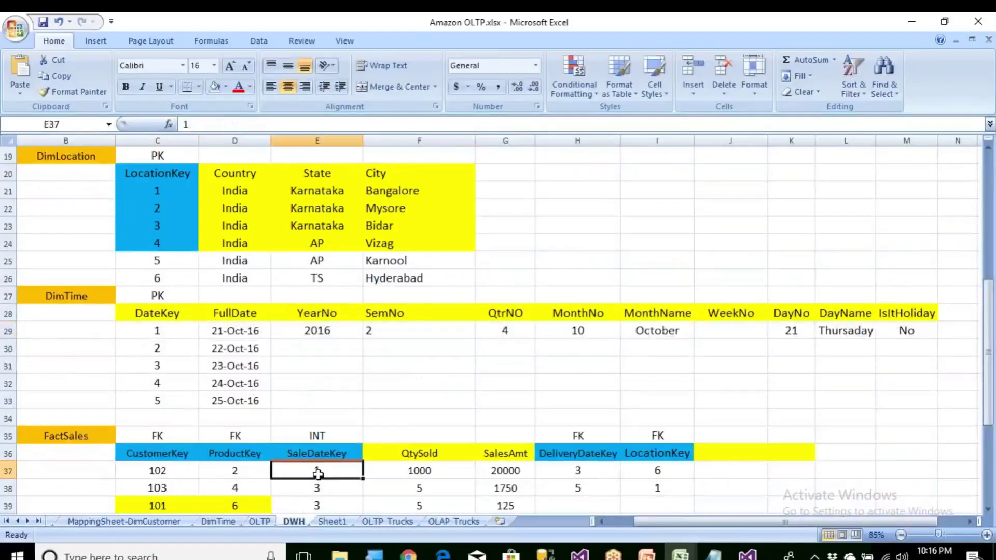
{"action": "left_click", "coordinate": [582, 474]}
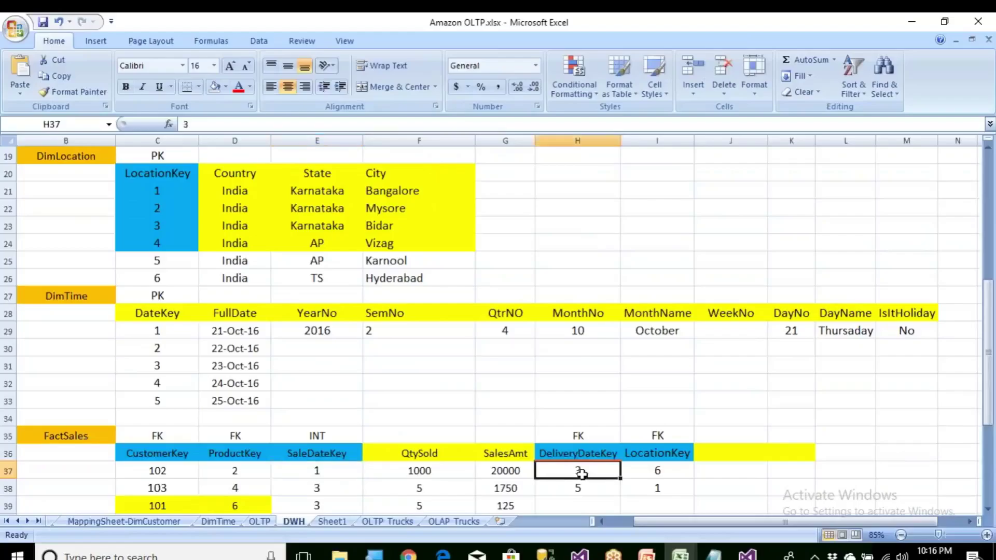
Step: Return to the OLTP sheet and highlight the DOS and DOD dates in the Sales table
{"action": "left_click", "coordinate": [260, 522]}
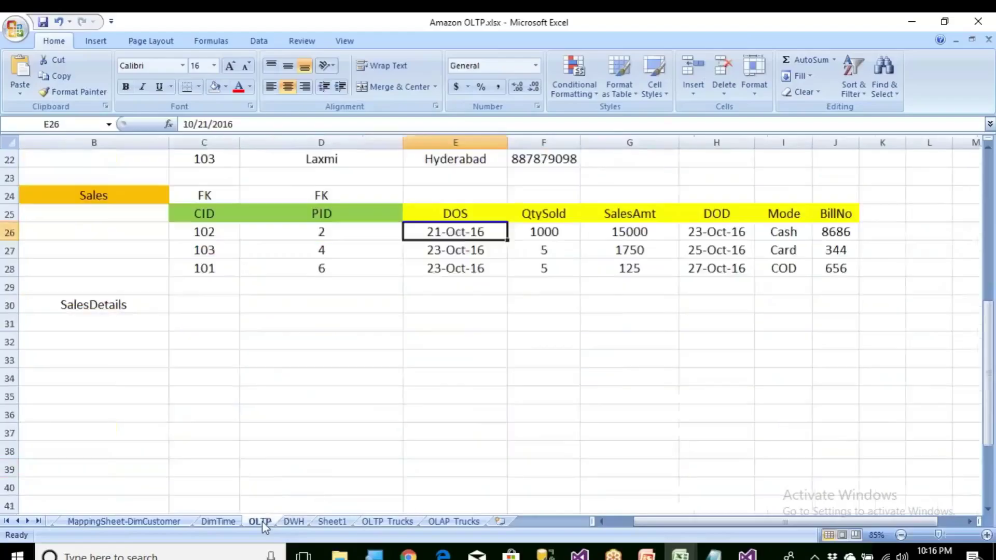
{"action": "left_click_drag", "start_coordinate": [478, 266], "coordinate": [478, 231]}
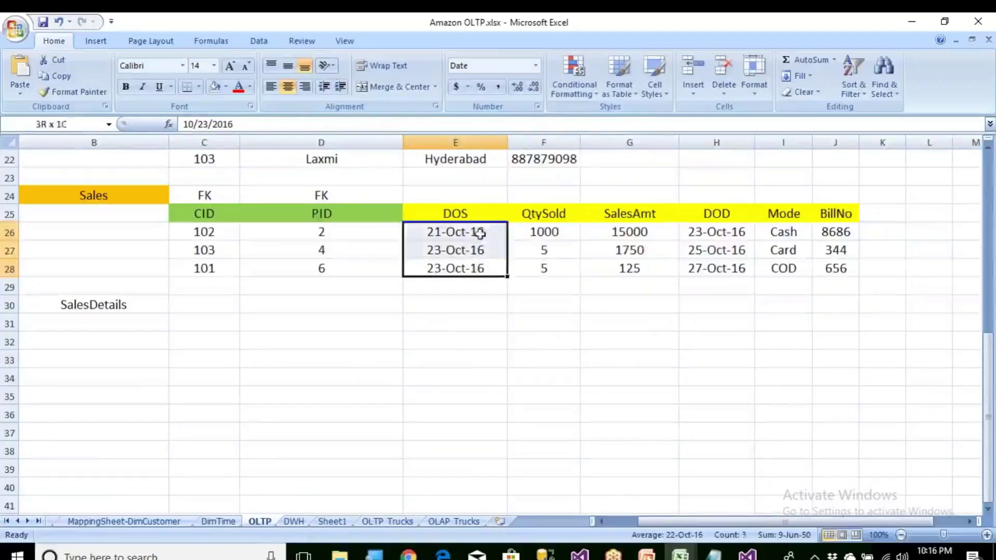
{"action": "left_click_drag", "start_coordinate": [696, 231], "coordinate": [703, 269]}
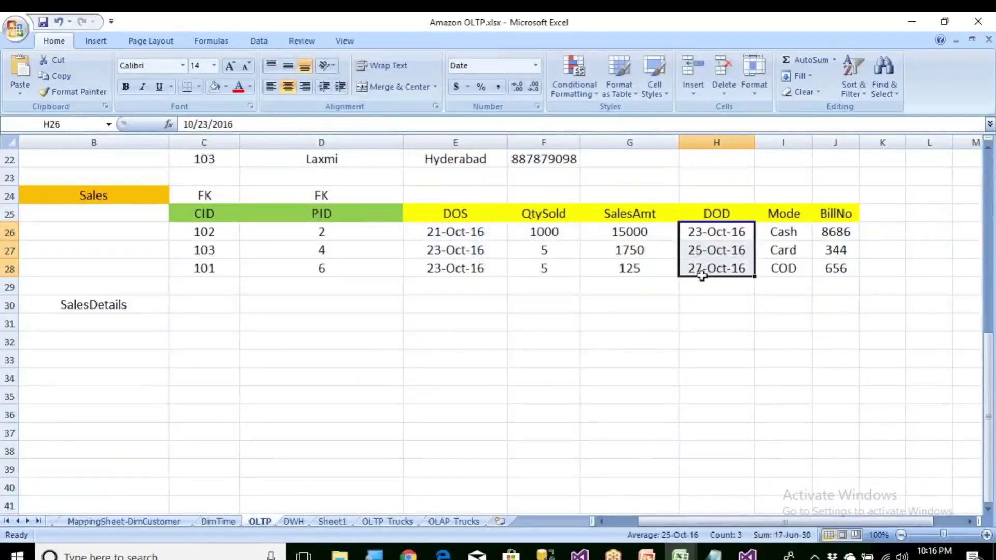
Step: On the DWH sheet, highlight the FactSales LocationKey column and select the first row's CustomerKey
{"action": "left_click", "coordinate": [294, 521]}
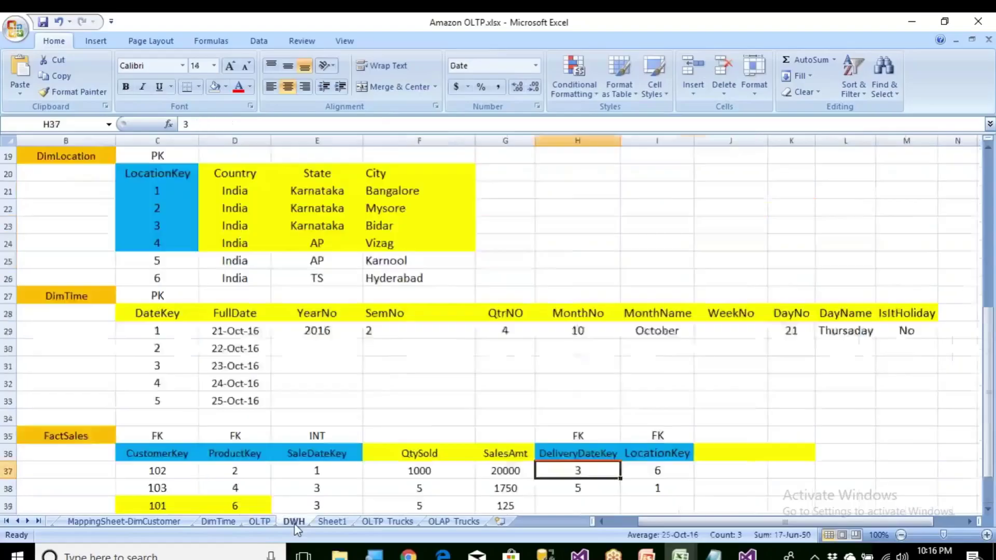
{"action": "scroll", "coordinate": [611, 462], "scroll_direction": "down", "scroll_amount": 1}
{"action": "left_click_drag", "start_coordinate": [654, 401], "coordinate": [659, 435]}
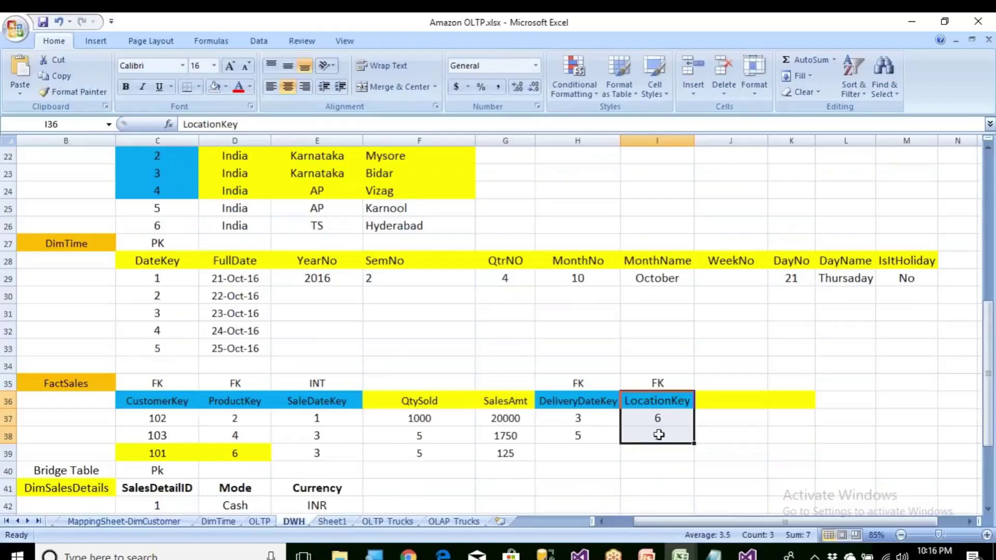
{"action": "left_click", "coordinate": [171, 422]}
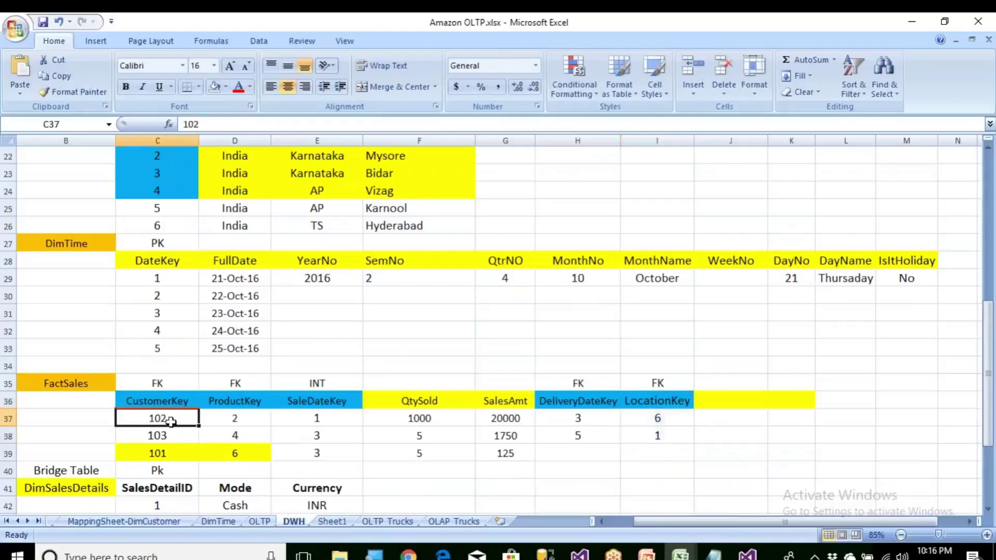
Step: Trace the first sale's customer to its City in the CustomerMaster table on the OLTP sheet
{"action": "left_click", "coordinate": [260, 522]}
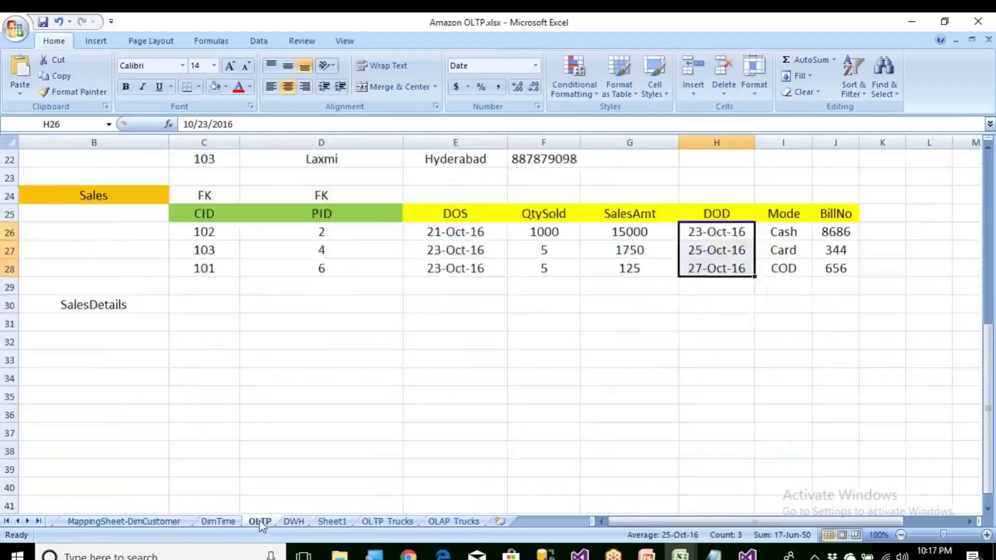
{"action": "scroll", "coordinate": [197, 311], "scroll_direction": "up", "scroll_amount": 1}
{"action": "scroll", "coordinate": [162, 303], "scroll_direction": "up", "scroll_amount": 4}
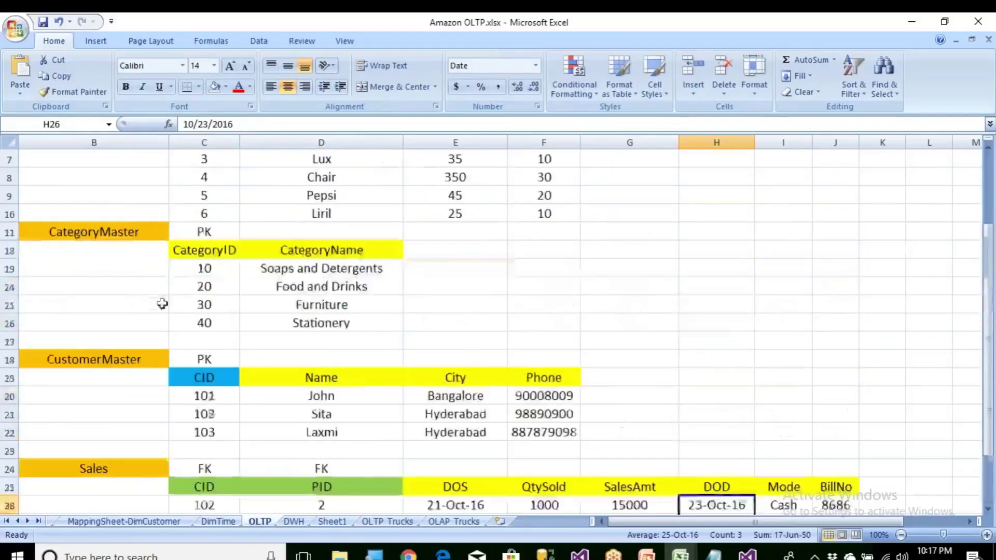
{"action": "left_click", "coordinate": [215, 412]}
{"action": "left_click", "coordinate": [412, 413]}
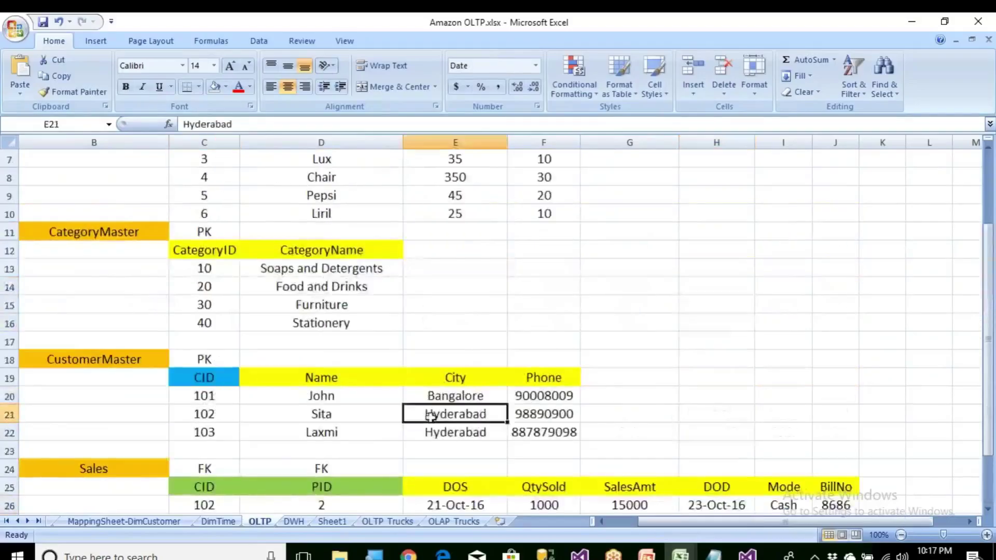
Step: Look up the LocationKey for Hyderabad in the DimLocation table on the DWH sheet
{"action": "left_click", "coordinate": [294, 521]}
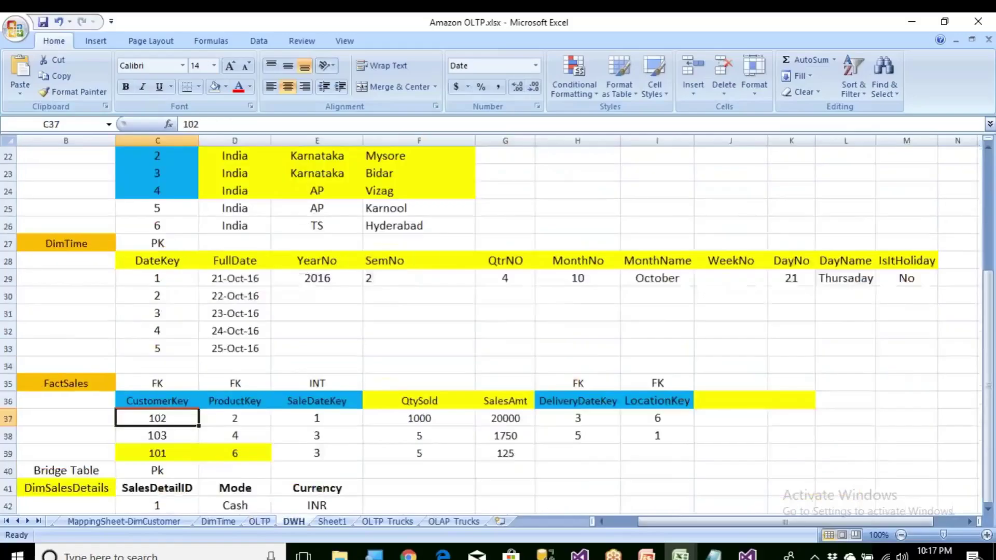
{"action": "scroll", "coordinate": [305, 297], "scroll_direction": "up", "scroll_amount": 2}
{"action": "left_click", "coordinate": [417, 332]}
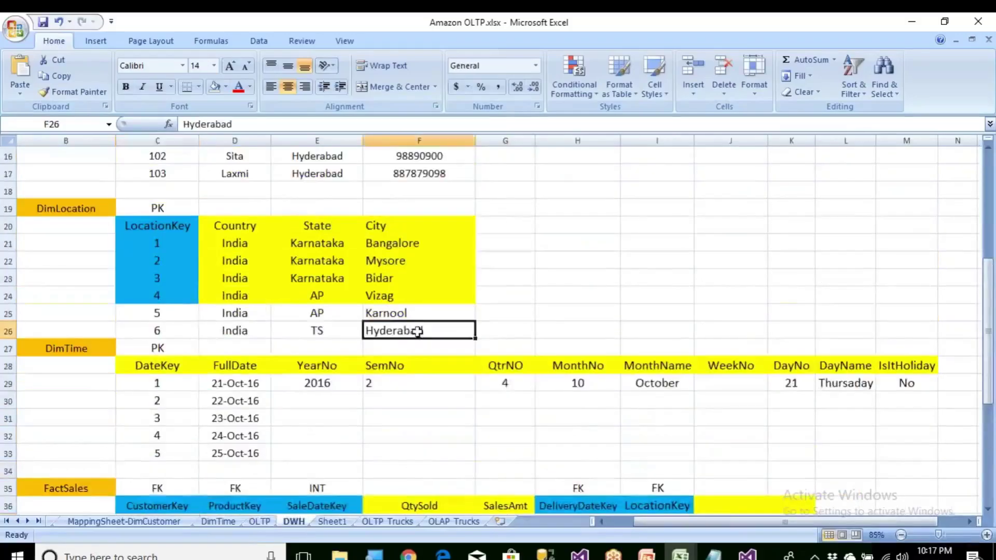
{"action": "left_click", "coordinate": [186, 334]}
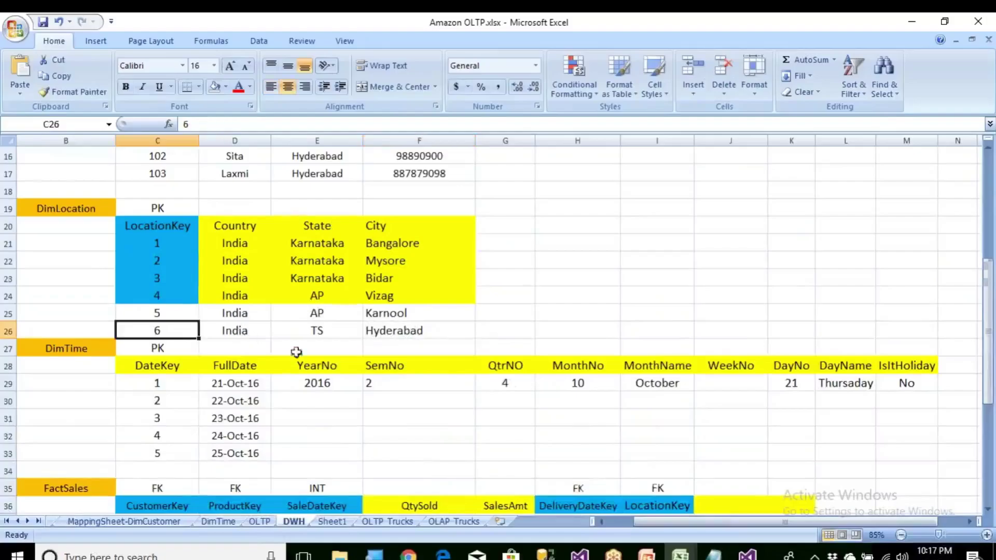
Step: Highlight the SaleDateKey, DeliveryDateKey and LocationKey columns of FactSales in turn
{"action": "scroll", "coordinate": [297, 352], "scroll_direction": "down", "scroll_amount": 3}
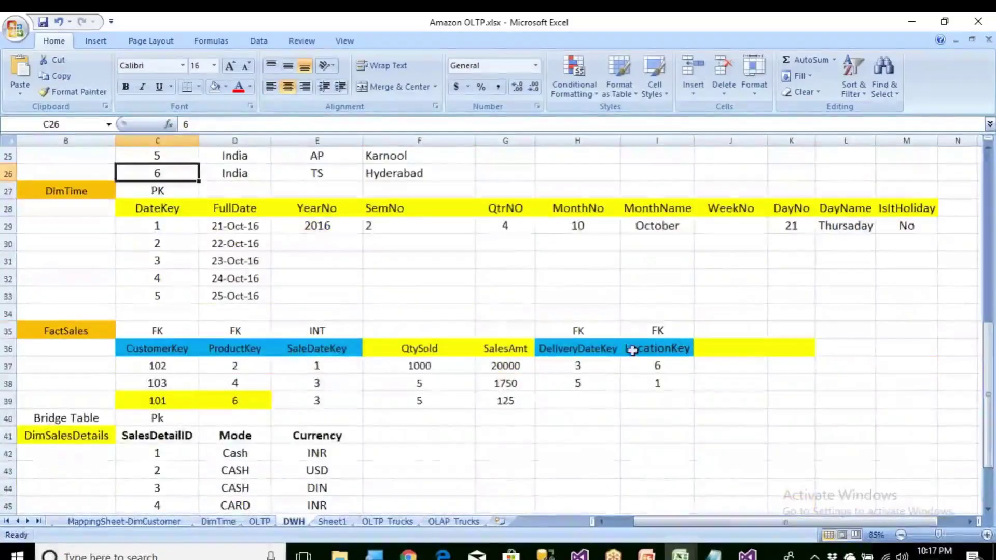
{"action": "left_click_drag", "start_coordinate": [338, 348], "coordinate": [343, 400]}
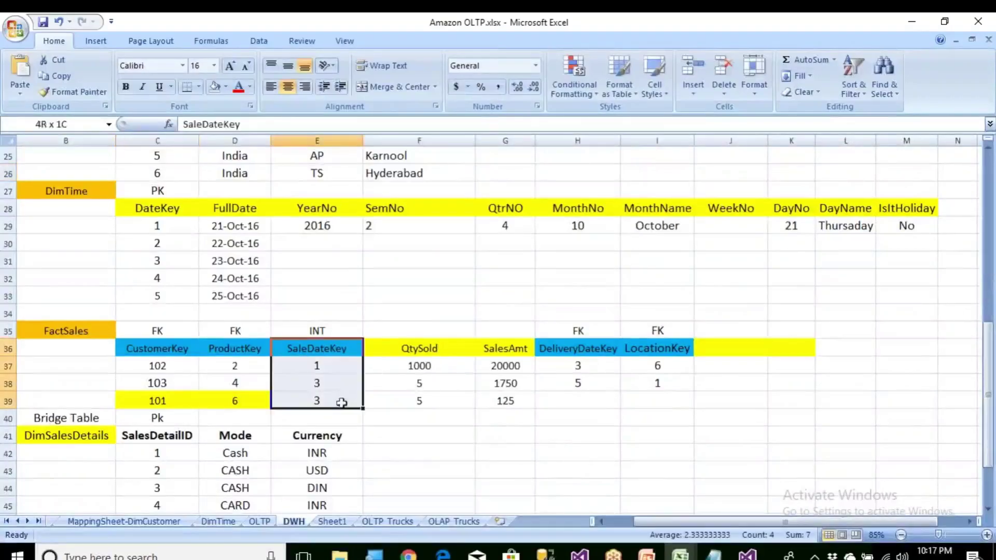
{"action": "left_click_drag", "start_coordinate": [591, 349], "coordinate": [580, 400]}
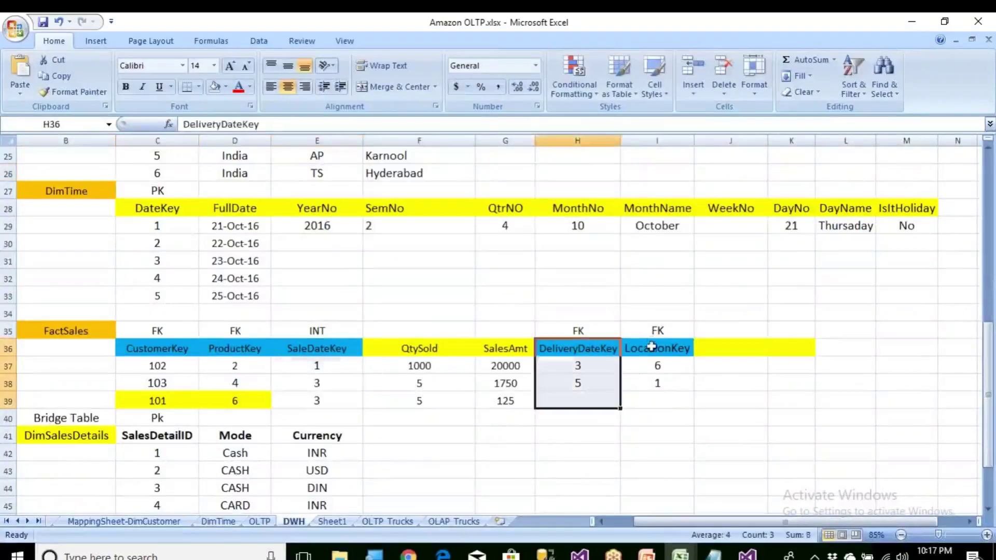
{"action": "left_click_drag", "start_coordinate": [652, 345], "coordinate": [660, 392]}
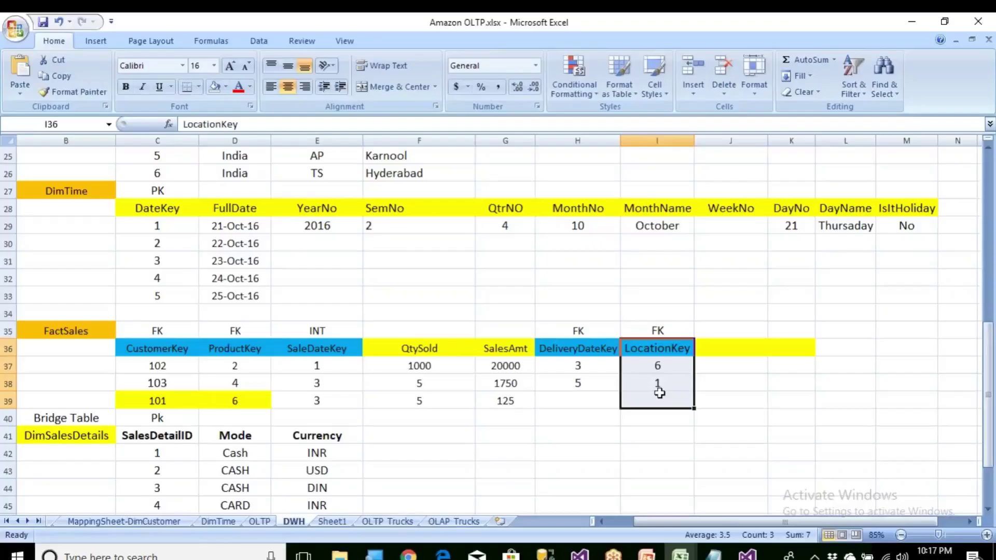
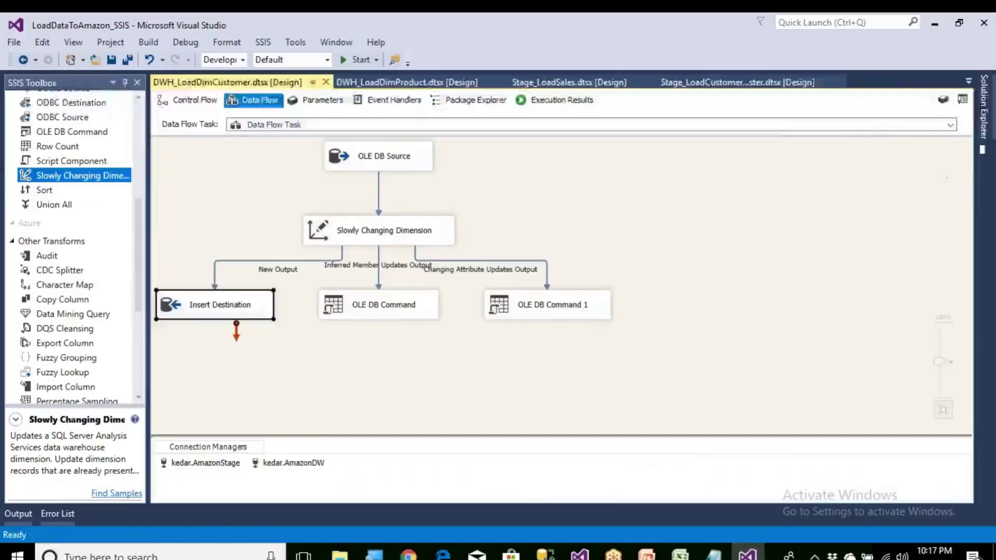
Step: Switch to the LoadDataToAmazon_SSIS project in Visual Studio and add a new SSIS package
{"action": "left_click", "coordinate": [983, 109]}
{"action": "left_click", "coordinate": [846, 190]}
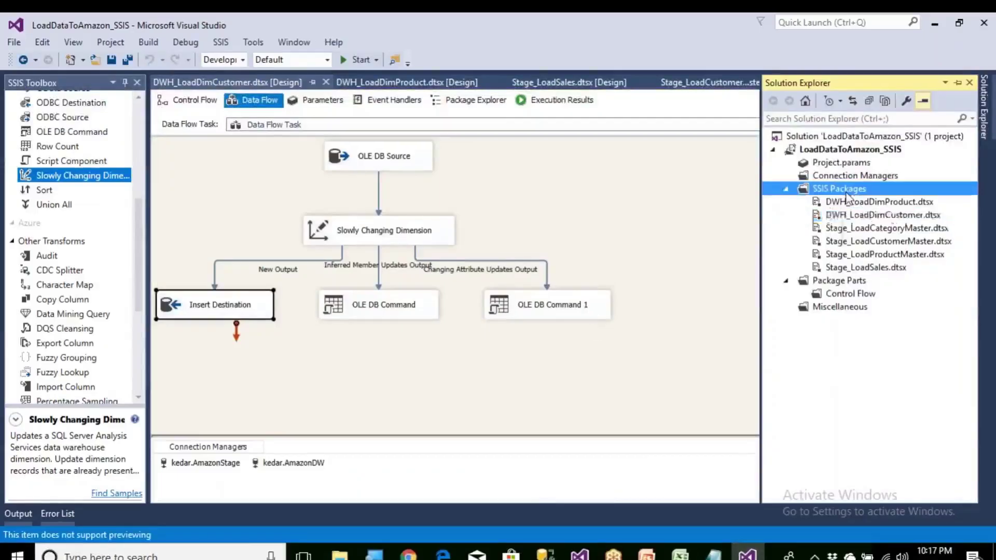
{"action": "right_click", "coordinate": [846, 195]}
{"action": "left_click", "coordinate": [711, 203]}
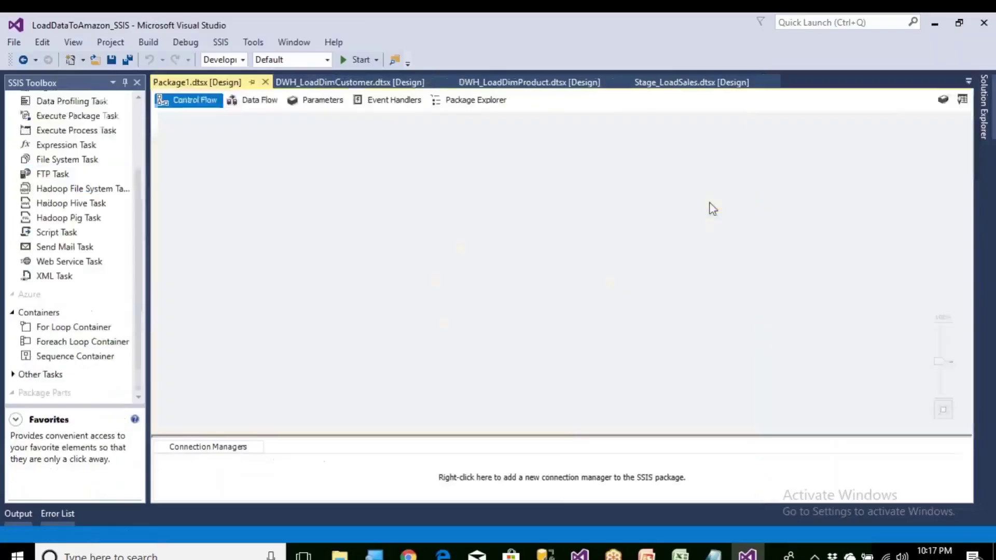
Step: Rename the package Package1.dtsx as DWH_LoadFactSales.dtsx
{"action": "left_click", "coordinate": [983, 109]}
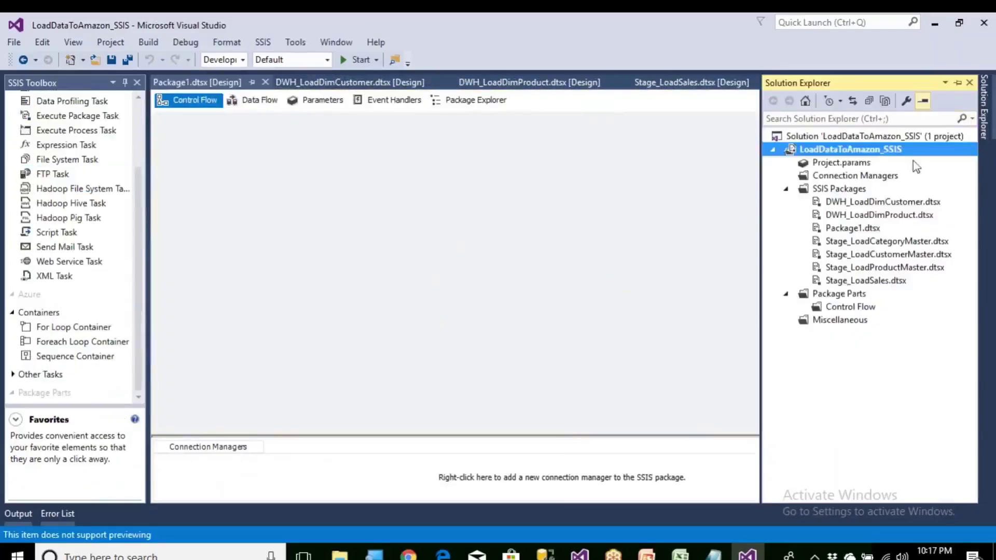
{"action": "left_click", "coordinate": [868, 229]}
{"action": "left_click", "coordinate": [867, 229]}
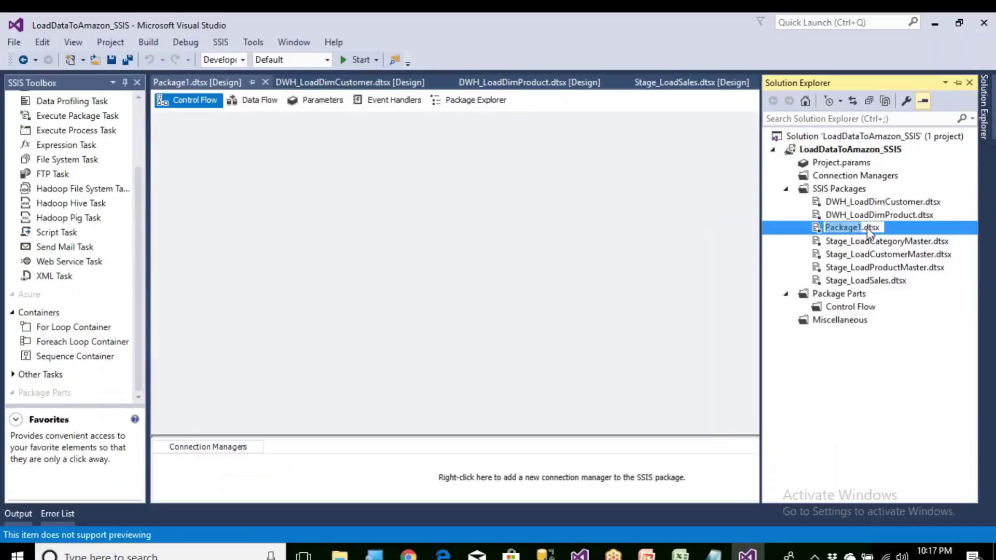
{"action": "type", "text": "DWH_LoadFactSal"}
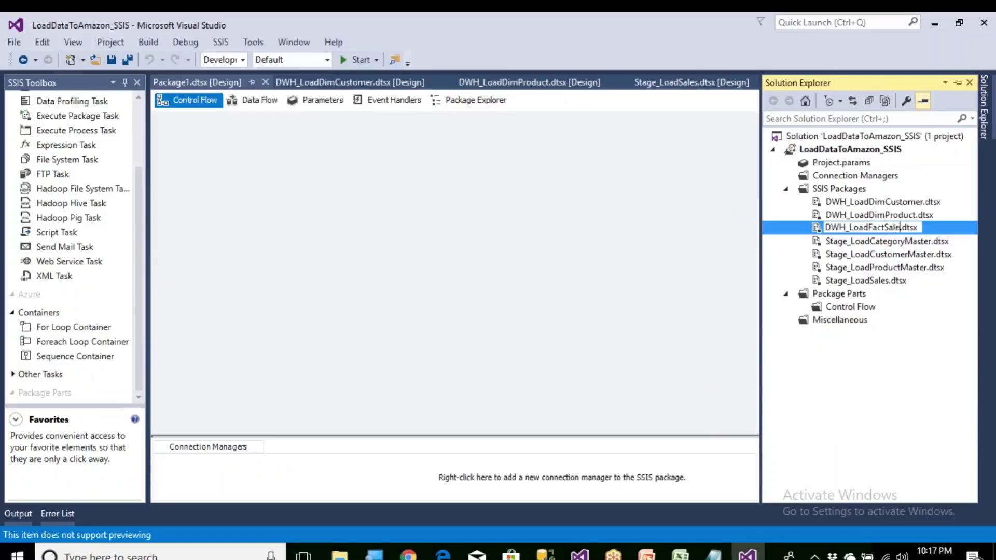
{"action": "type", "text": "es"}
{"action": "key", "text": "Return"}
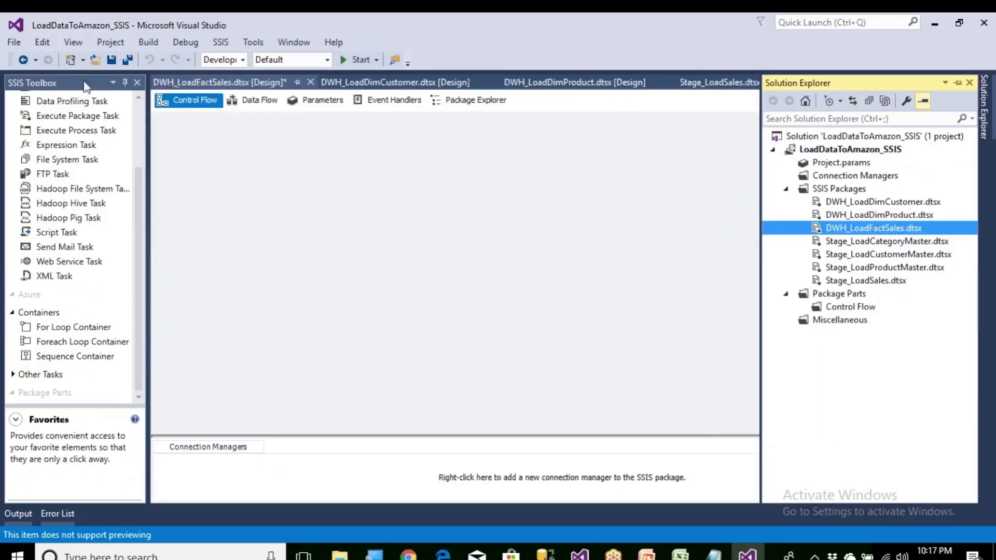
Step: Add a Data Flow Task to the DWH_LoadFactSales control flow and open its data flow
{"action": "scroll", "coordinate": [68, 122], "scroll_direction": "up", "scroll_amount": 2}
{"action": "left_click", "coordinate": [69, 129]}
{"action": "double_click", "coordinate": [66, 113]}
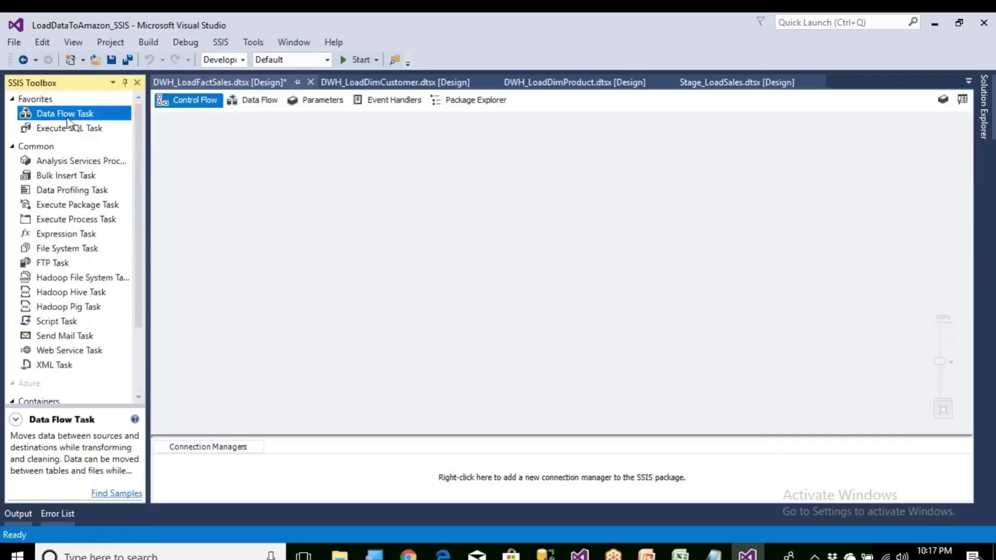
{"action": "double_click", "coordinate": [256, 222]}
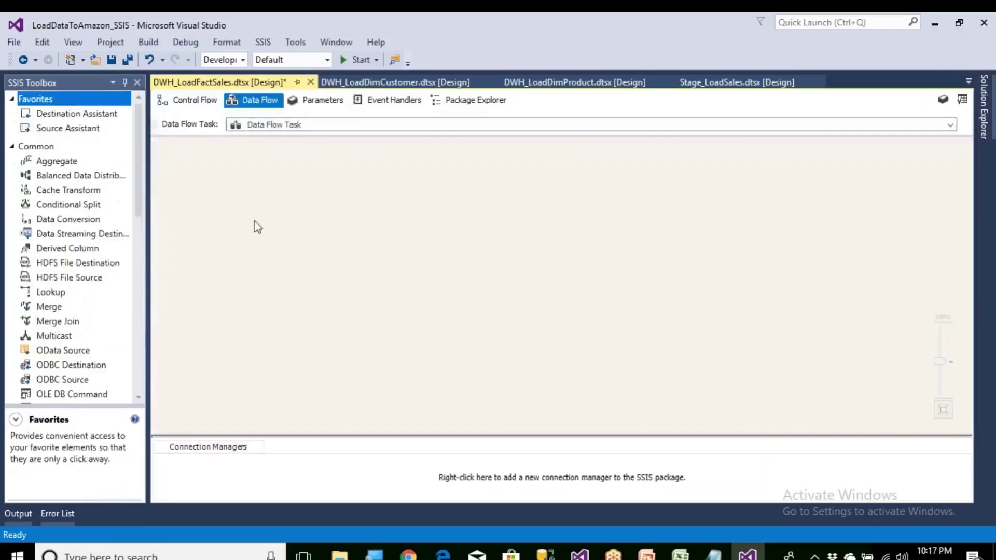
Step: Collapse the unneeded toolbox groups and add an OLE DB Source to the data flow
{"action": "left_click", "coordinate": [12, 99]}
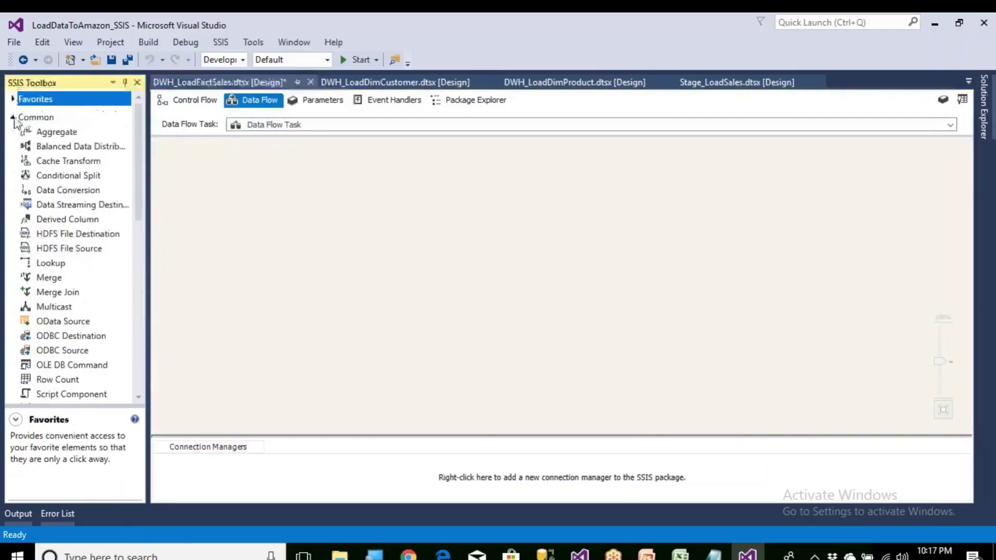
{"action": "left_click", "coordinate": [12, 118]}
{"action": "left_click", "coordinate": [12, 154]}
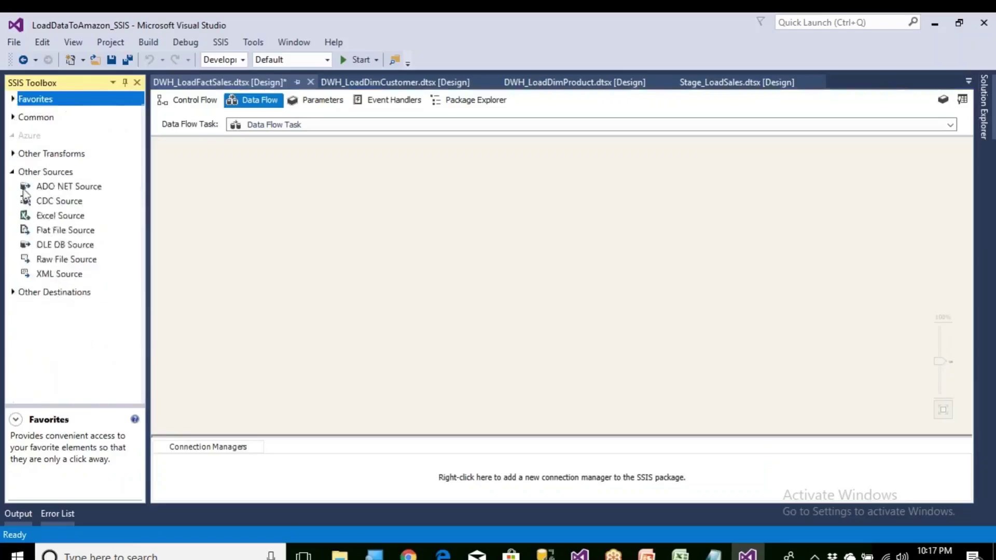
{"action": "double_click", "coordinate": [65, 247]}
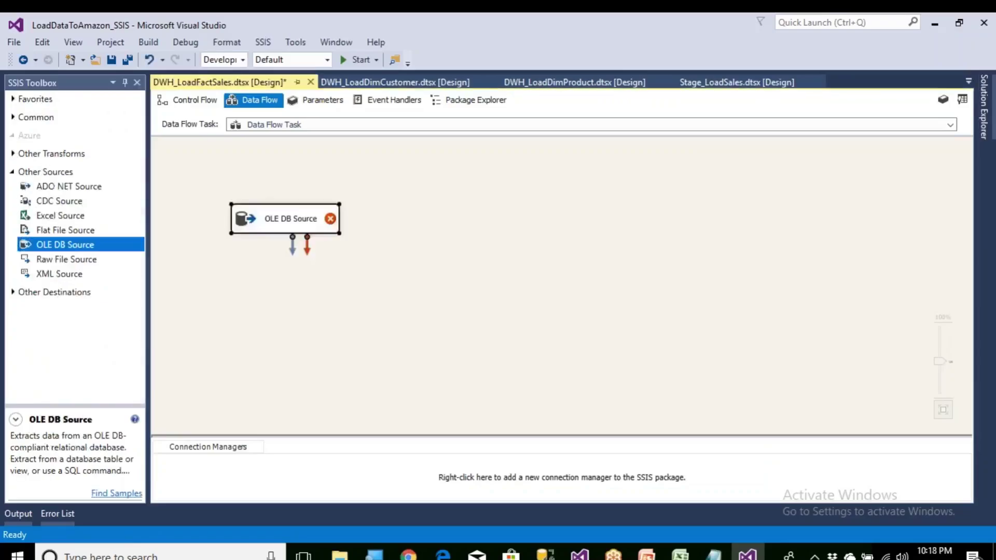
Step: Configure the OLE DB Source to read [dbo].[StageSales] through a new AmazonStage connection, preview its data, and reposition it on the canvas
{"action": "double_click", "coordinate": [275, 226]}
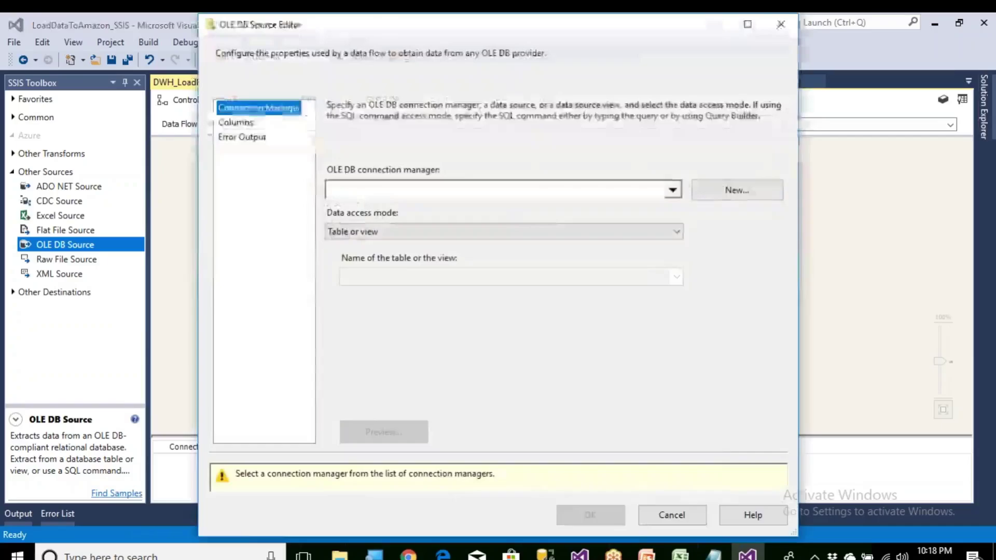
{"action": "left_click", "coordinate": [719, 192]}
{"action": "left_click", "coordinate": [342, 210]}
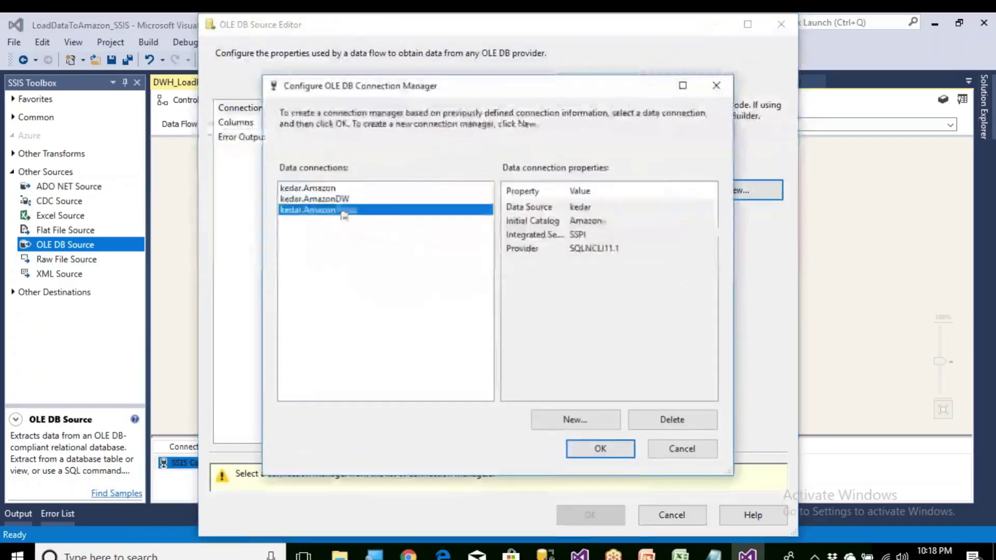
{"action": "left_click", "coordinate": [582, 451]}
{"action": "left_click", "coordinate": [454, 283]}
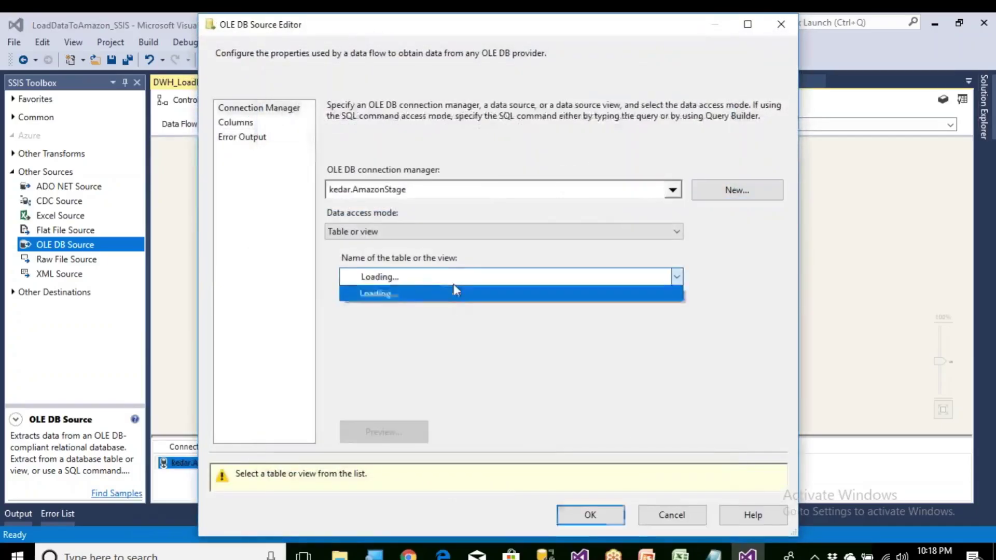
{"action": "left_click", "coordinate": [394, 335]}
{"action": "left_click", "coordinate": [407, 433]}
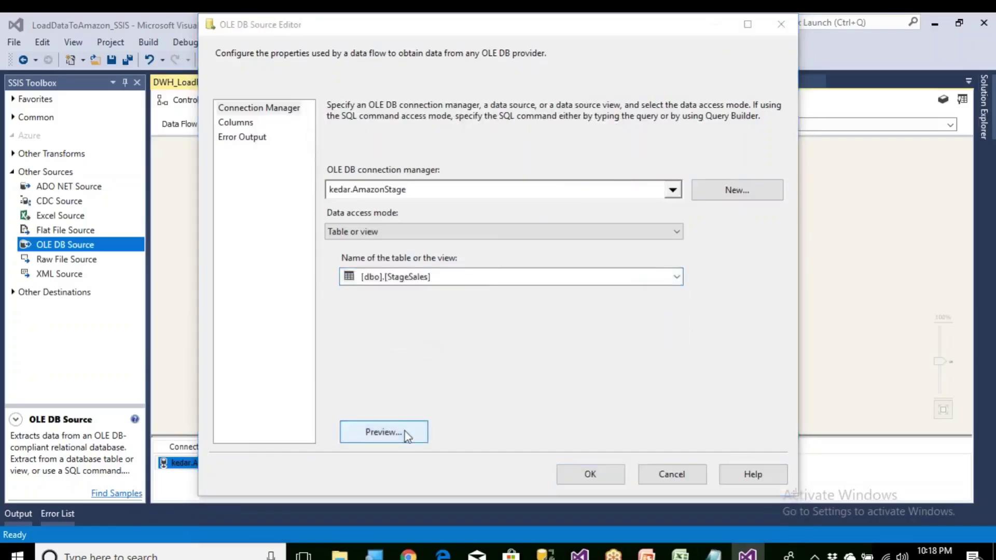
{"action": "left_click", "coordinate": [628, 404]}
{"action": "left_click", "coordinate": [590, 473]}
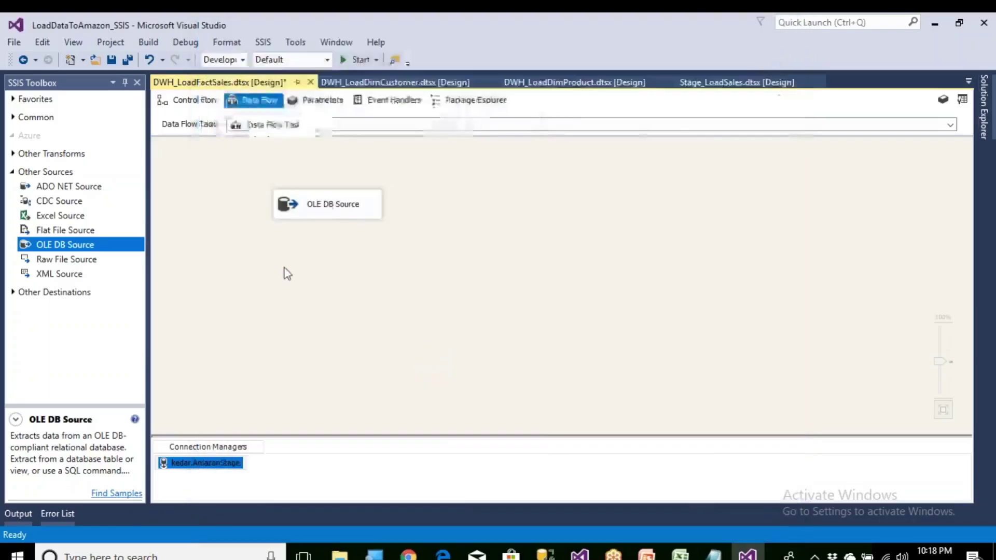
{"action": "left_click", "coordinate": [328, 206]}
{"action": "left_click_drag", "start_coordinate": [329, 206], "coordinate": [370, 205]}
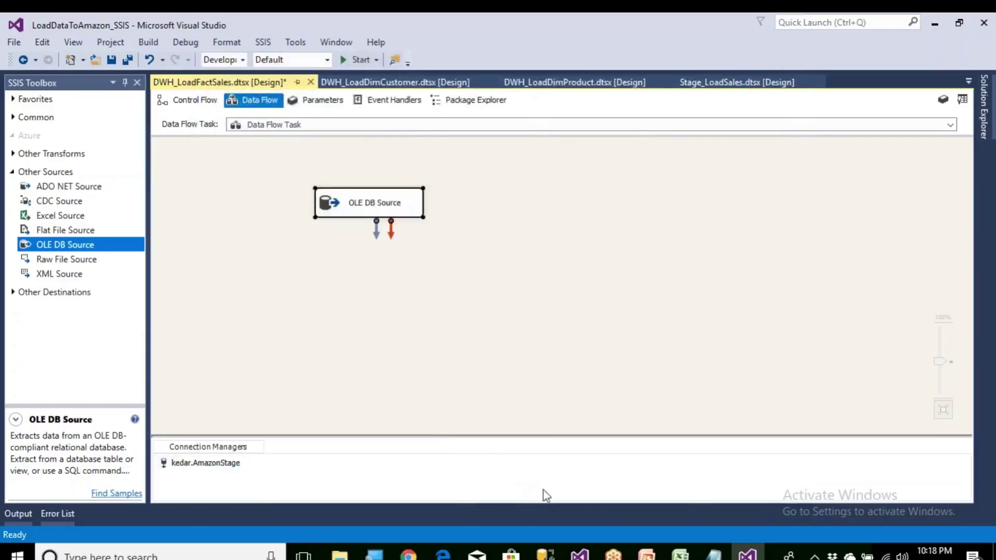
Step: Review the FactSales sheet of ETL Mapping Doc.xlsx for the key columns and their lookup business rules
{"action": "mouse_move", "coordinate": [680, 555]}
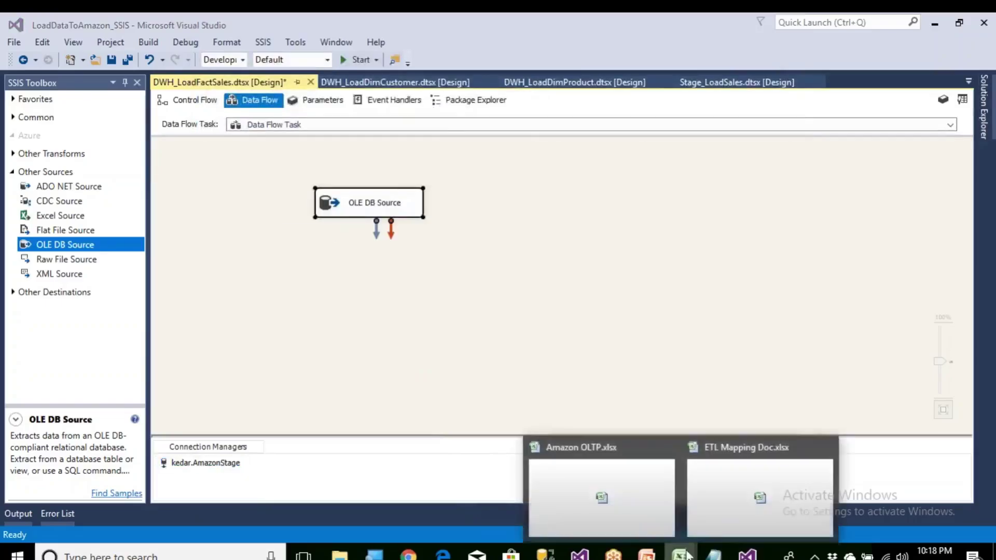
{"action": "left_click", "coordinate": [714, 517]}
{"action": "left_click", "coordinate": [161, 196]}
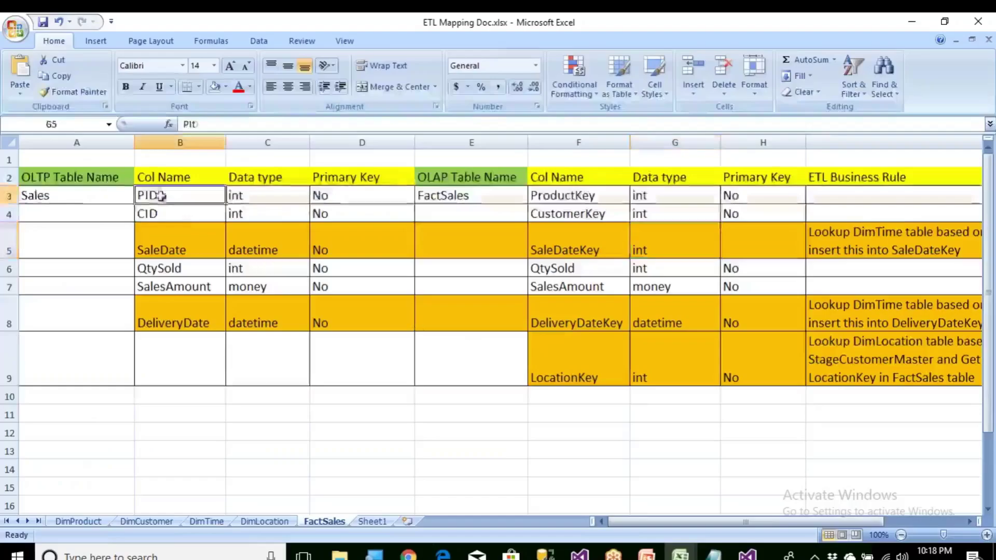
{"action": "left_click_drag", "start_coordinate": [161, 196], "coordinate": [733, 210]}
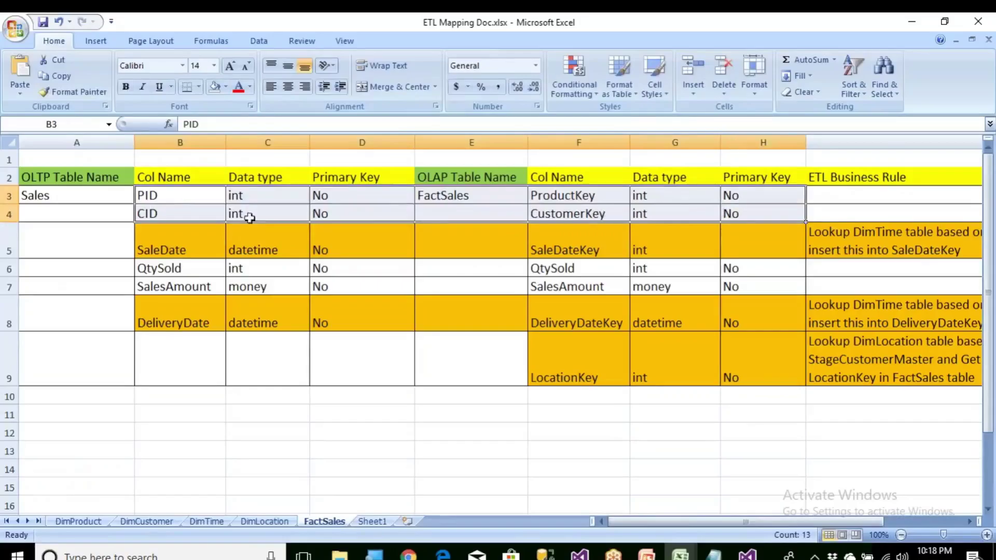
{"action": "left_click", "coordinate": [163, 238]}
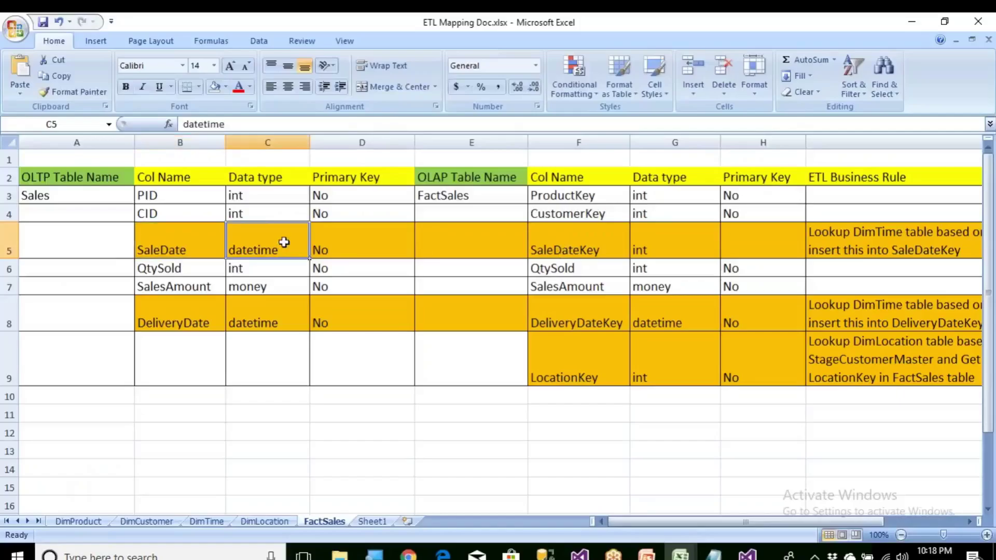
{"action": "left_click", "coordinate": [653, 248]}
{"action": "left_click", "coordinate": [837, 243]}
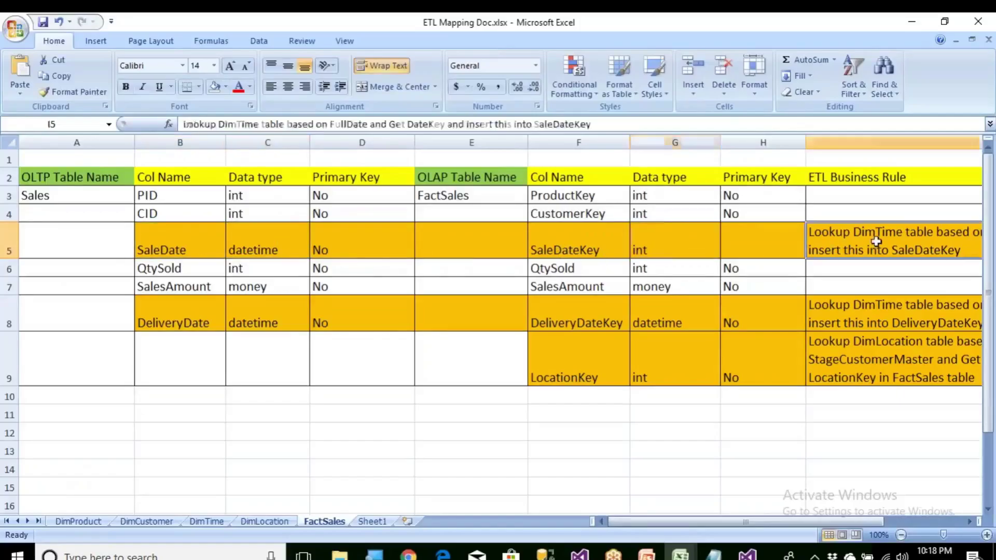
{"action": "left_click_drag", "start_coordinate": [863, 521], "coordinate": [925, 523]}
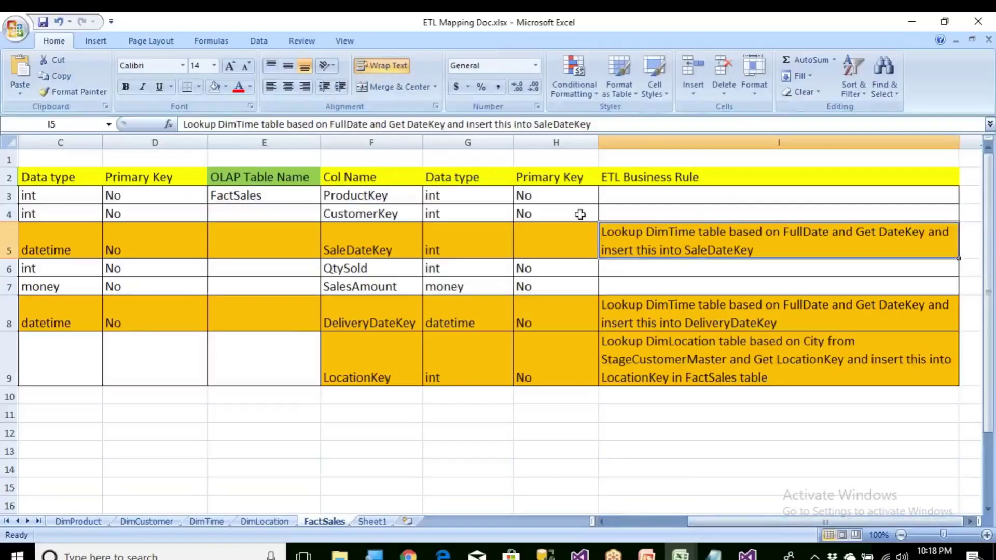
{"action": "left_click", "coordinate": [380, 218]}
{"action": "left_click", "coordinate": [377, 247]}
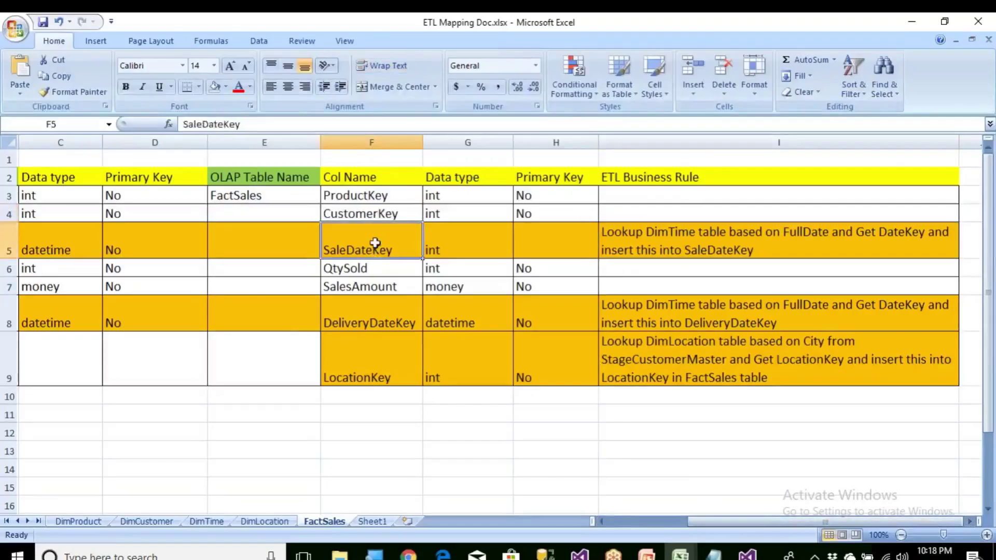
{"action": "left_click", "coordinate": [367, 313]}
{"action": "left_click", "coordinate": [366, 375]}
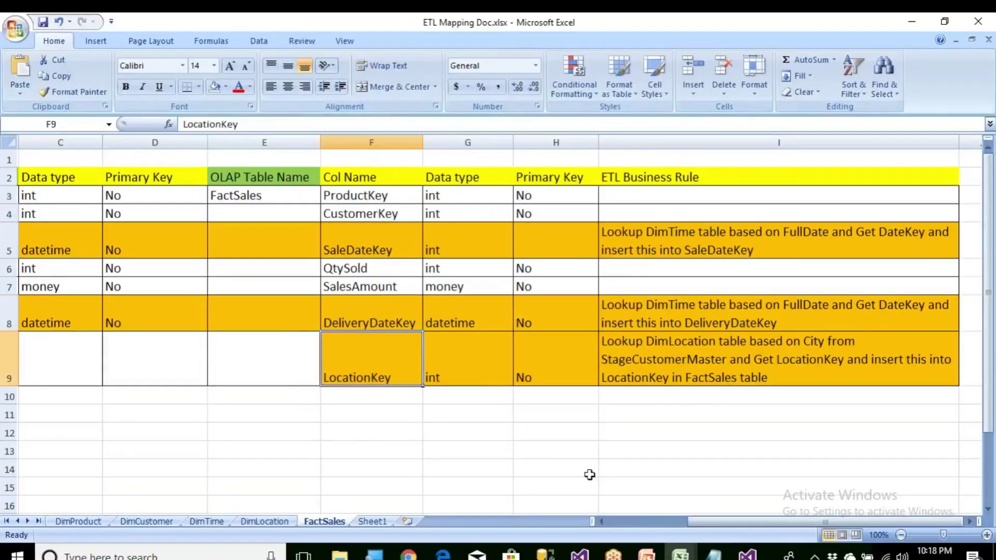
Step: Switch back to the Visual Studio data flow and add a Lookup transformation connected to the OLE DB Source
{"action": "left_click", "coordinate": [748, 554]}
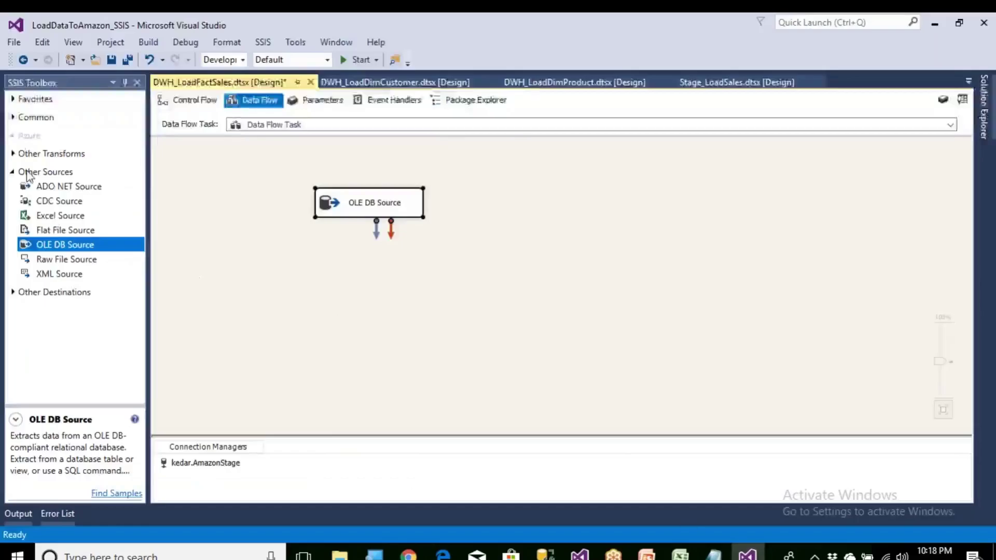
{"action": "left_click", "coordinate": [16, 119]}
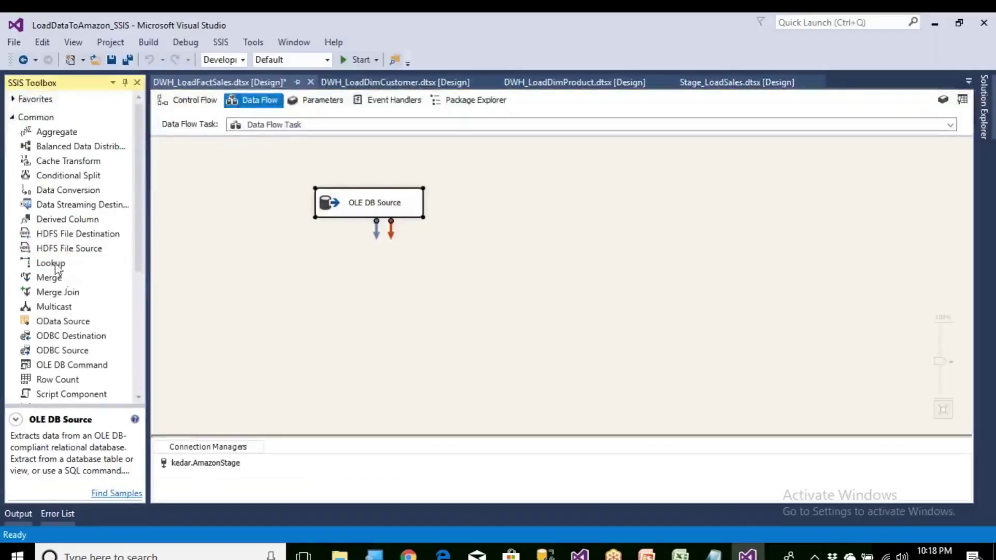
{"action": "left_click_drag", "start_coordinate": [57, 266], "coordinate": [415, 285]}
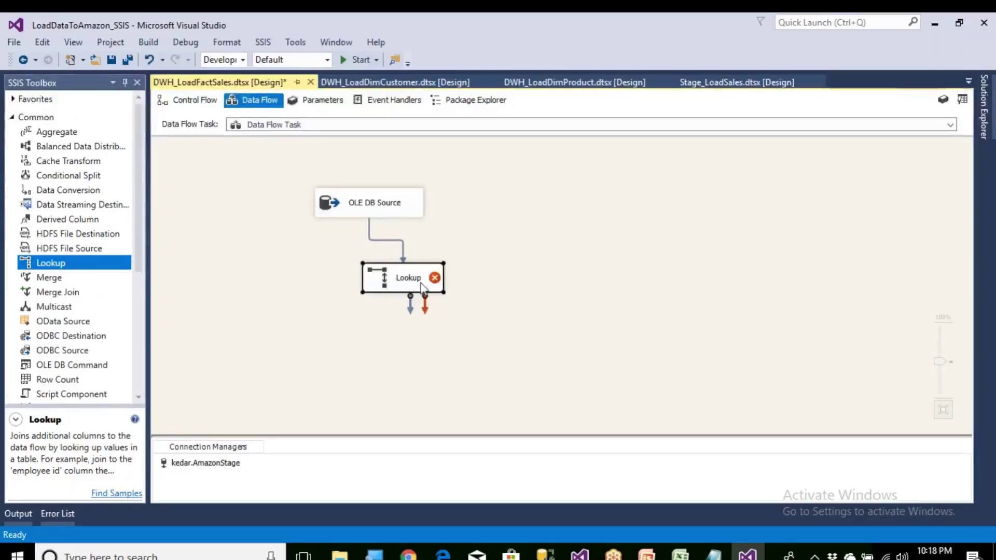
Step: Rename the Lookup transformation as "Lookup on DimTime and get SaleDateKey"
{"action": "left_click", "coordinate": [422, 288]}
{"action": "type", "text": "Lookup o"}
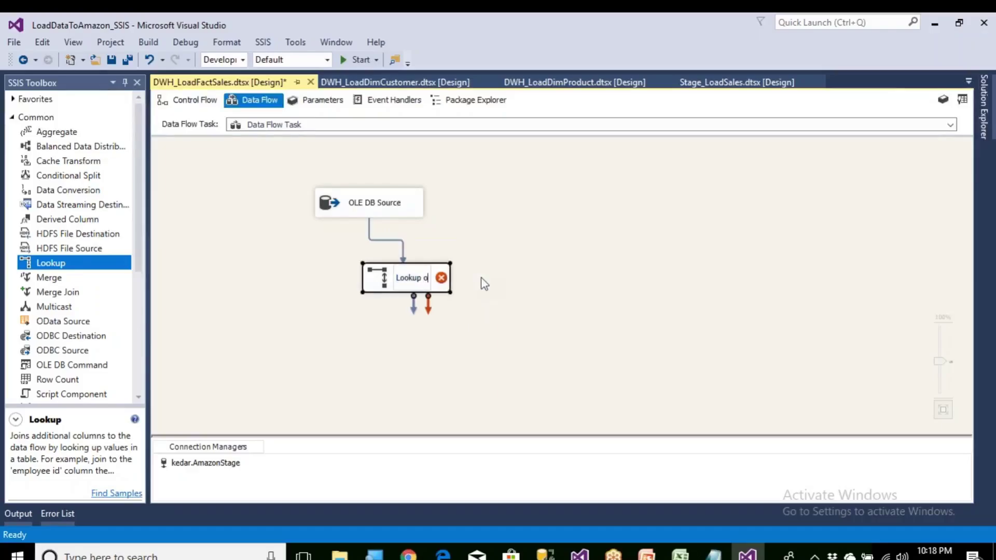
{"action": "type", "text": "n Dim"}
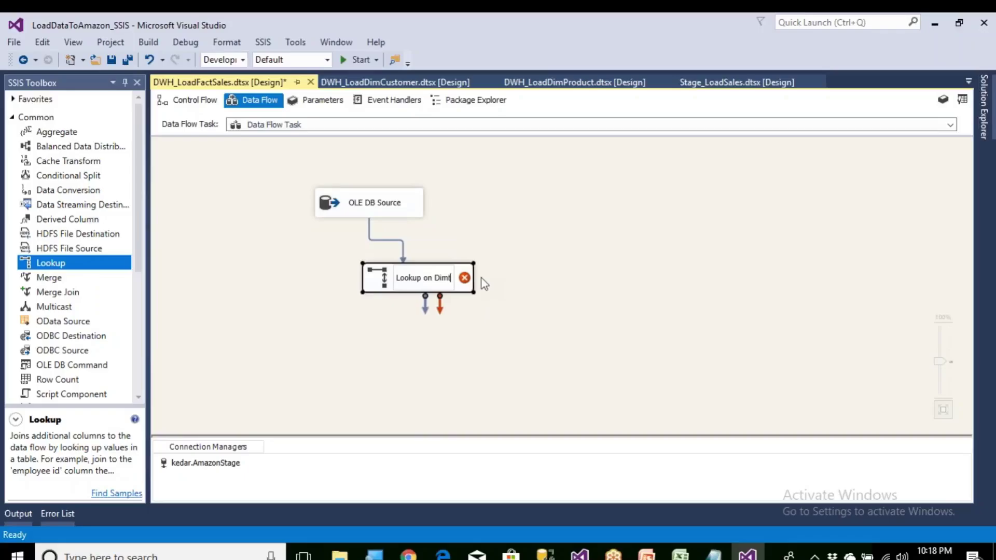
{"action": "type", "text": "Time"}
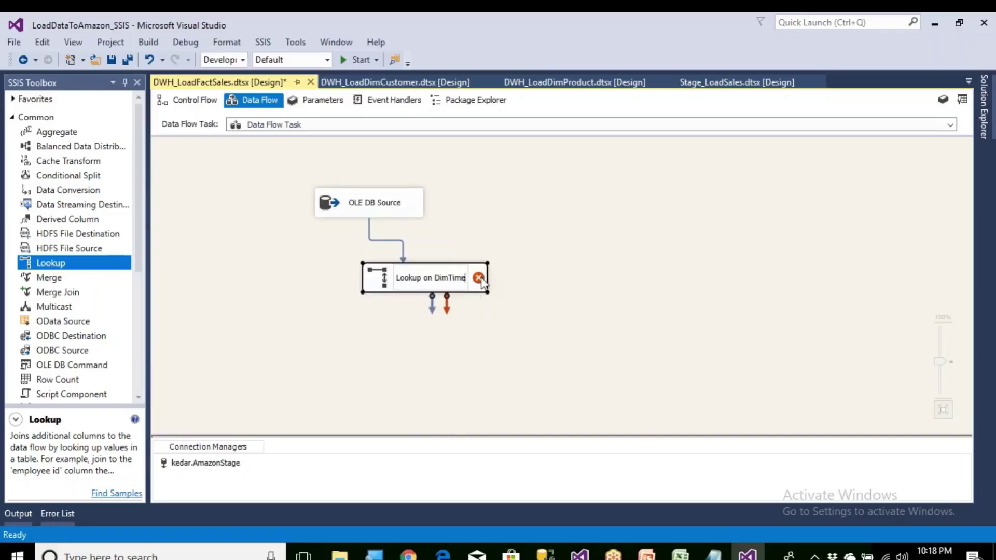
{"action": "type", "text": " and g"}
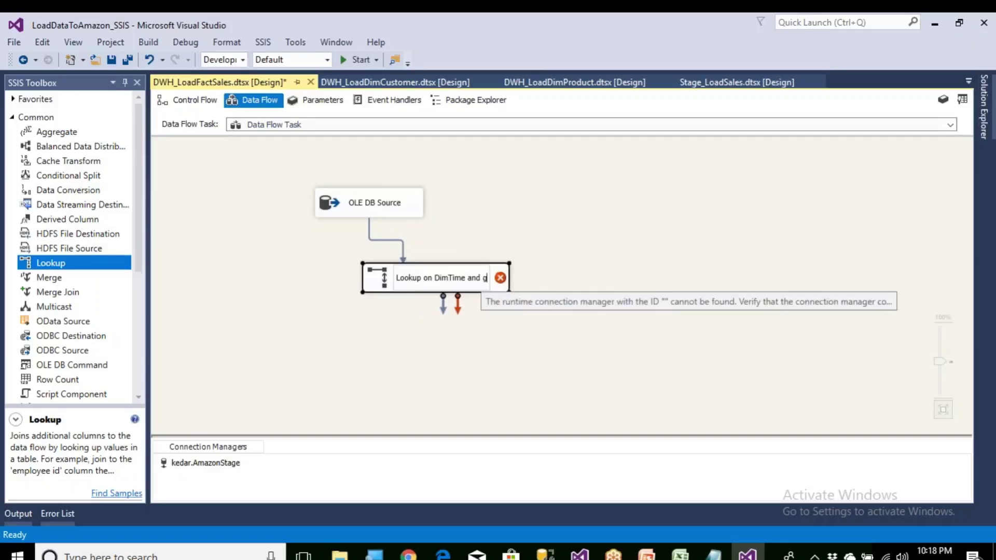
{"action": "type", "text": "et Sale"}
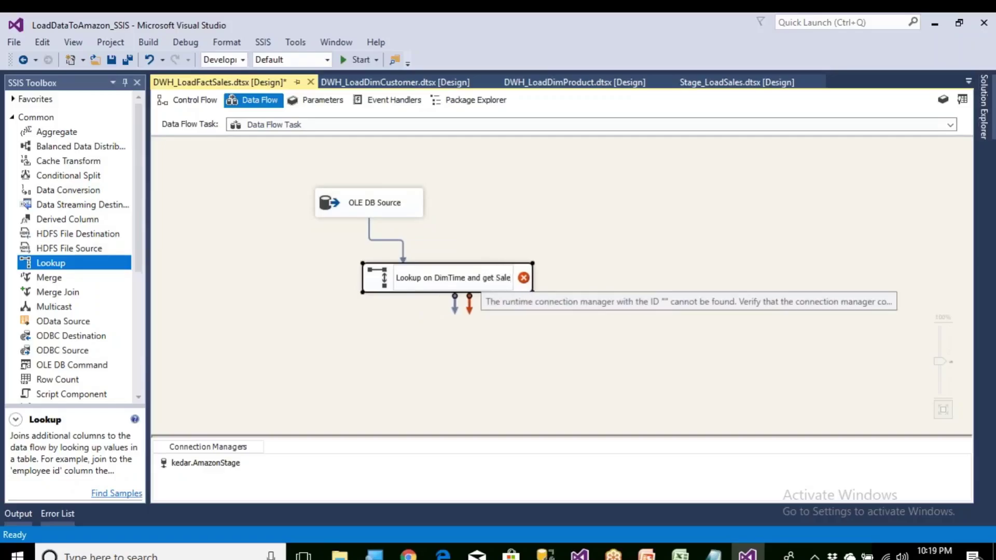
{"action": "type", "text": "DateKey"}
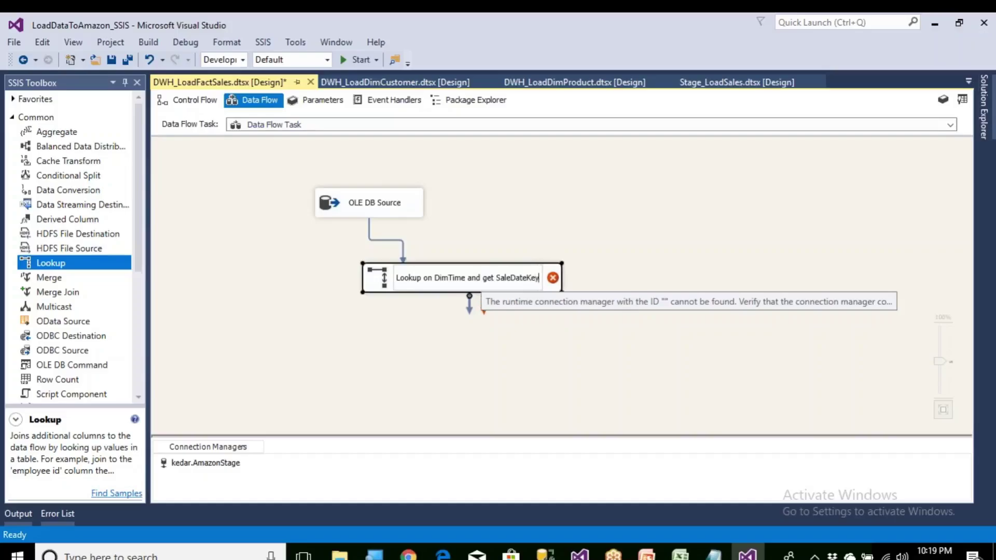
{"action": "key", "text": "ctrl+a"}
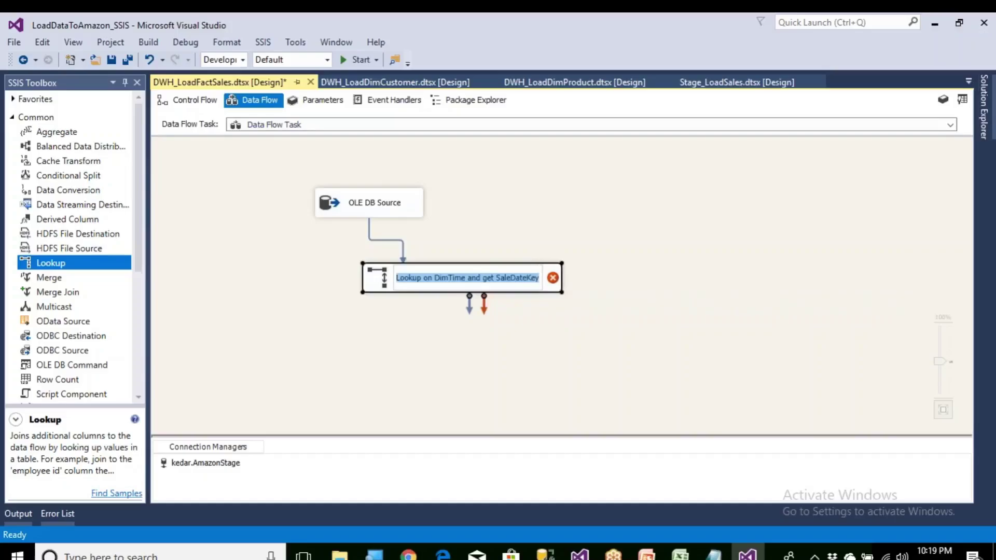
{"action": "left_click", "coordinate": [553, 373]}
Step: Set the SaleDateKey lookup to redirect rows with no matching entries to the no match output
{"action": "double_click", "coordinate": [520, 283]}
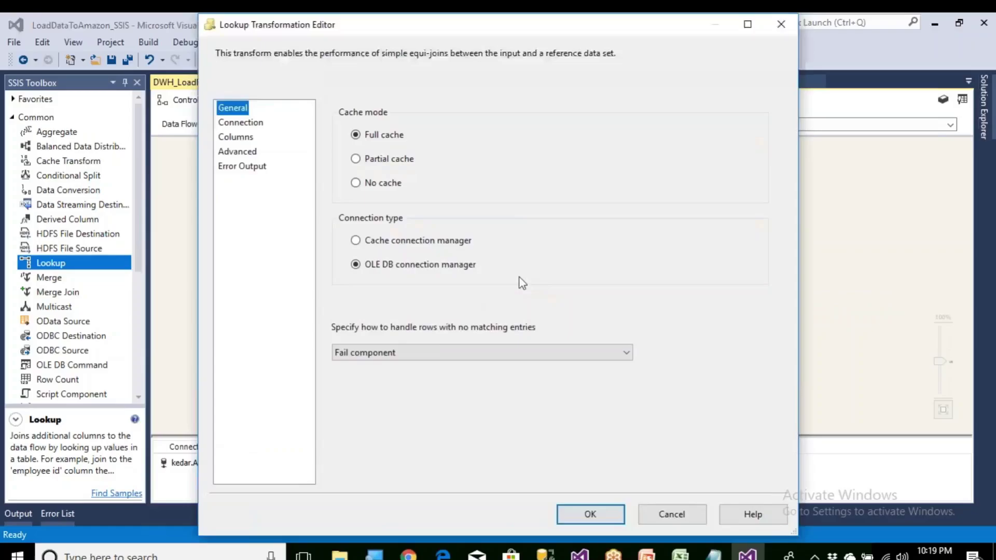
{"action": "left_click", "coordinate": [433, 353]}
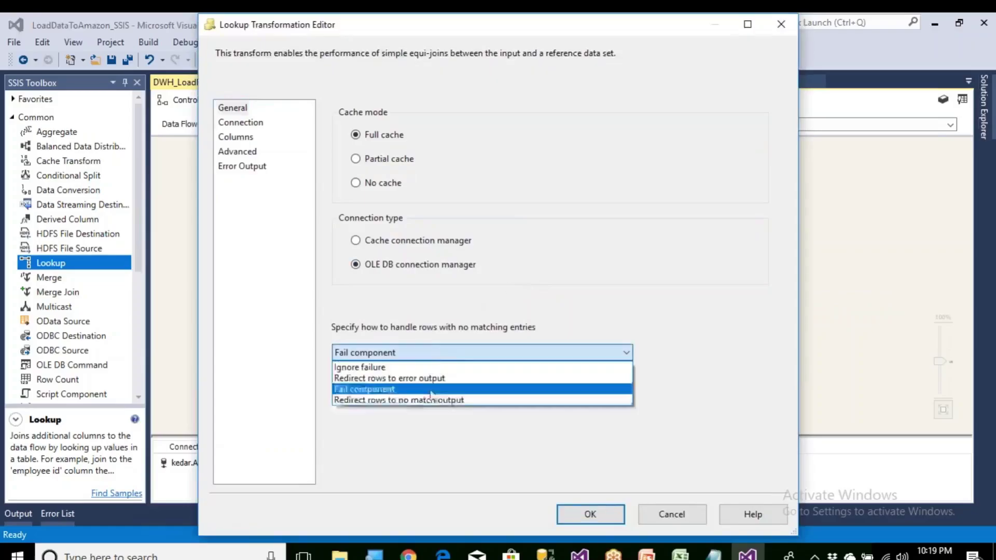
{"action": "left_click", "coordinate": [431, 400]}
Step: Point the lookup to the [dbo].[DimTime] table through a new AmazonDW connection
{"action": "left_click", "coordinate": [250, 125]}
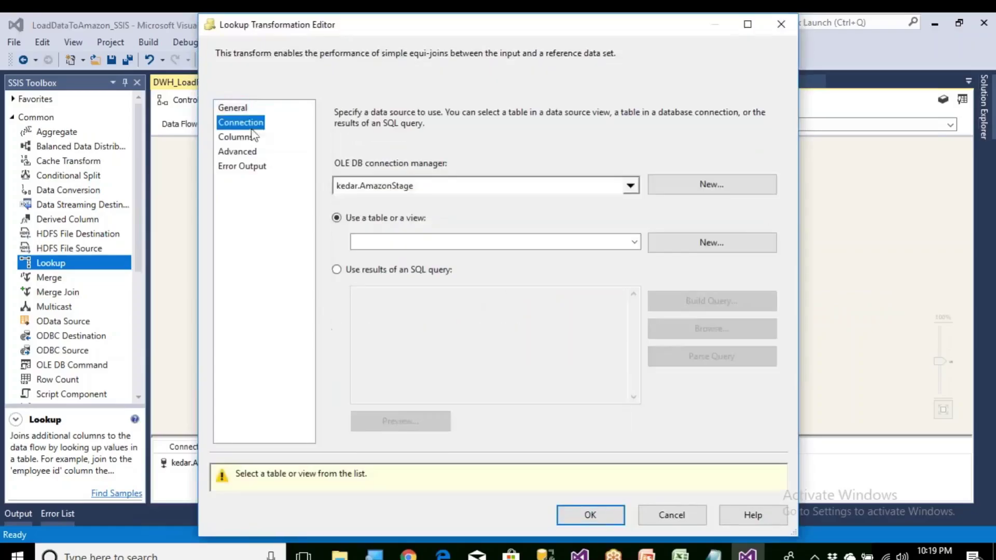
{"action": "left_click", "coordinate": [443, 193]}
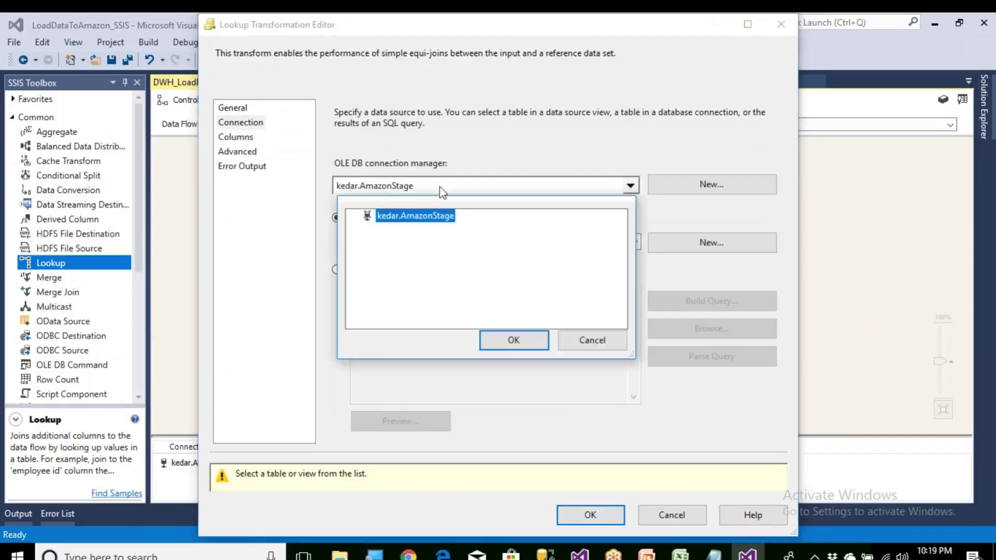
{"action": "left_click", "coordinate": [596, 344]}
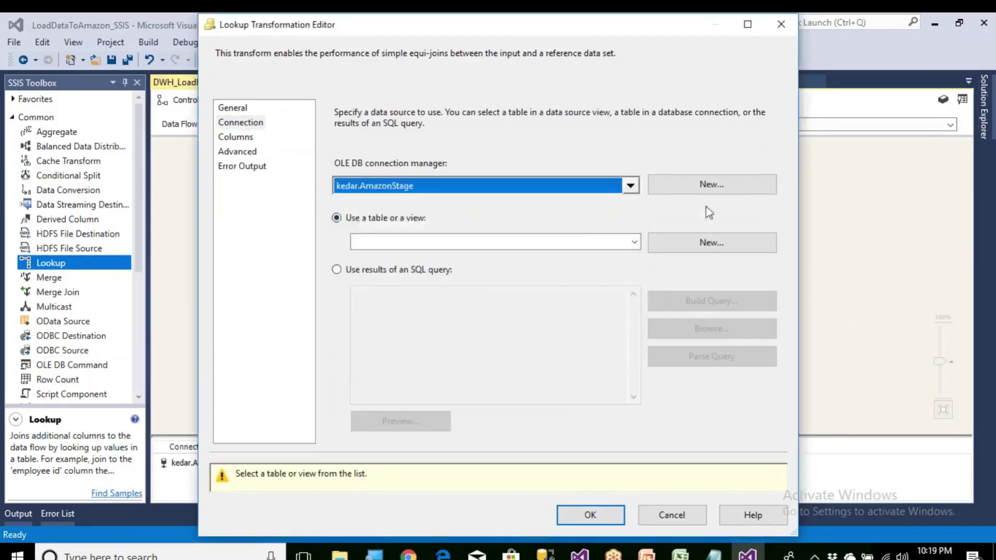
{"action": "left_click", "coordinate": [707, 185]}
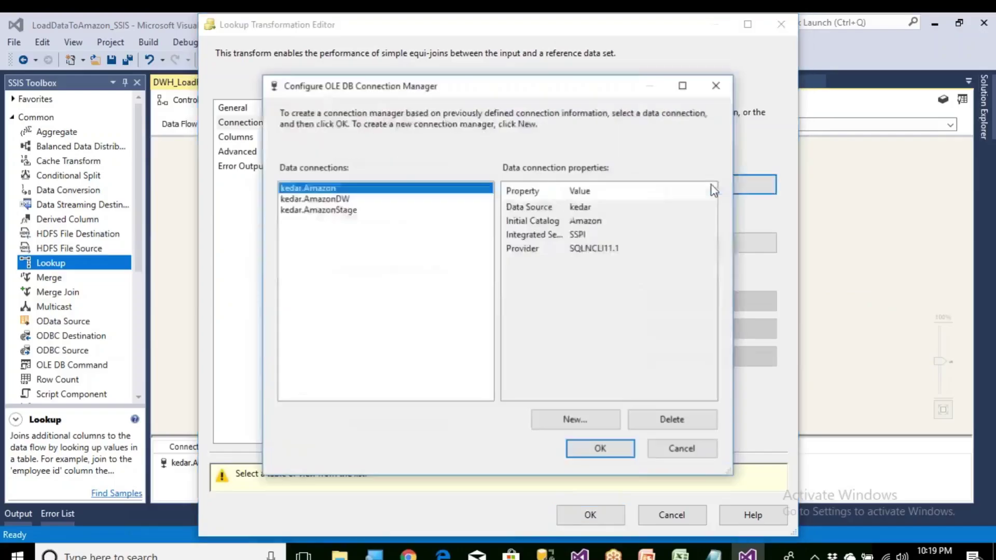
{"action": "left_click", "coordinate": [336, 200]}
{"action": "left_click", "coordinate": [598, 449]}
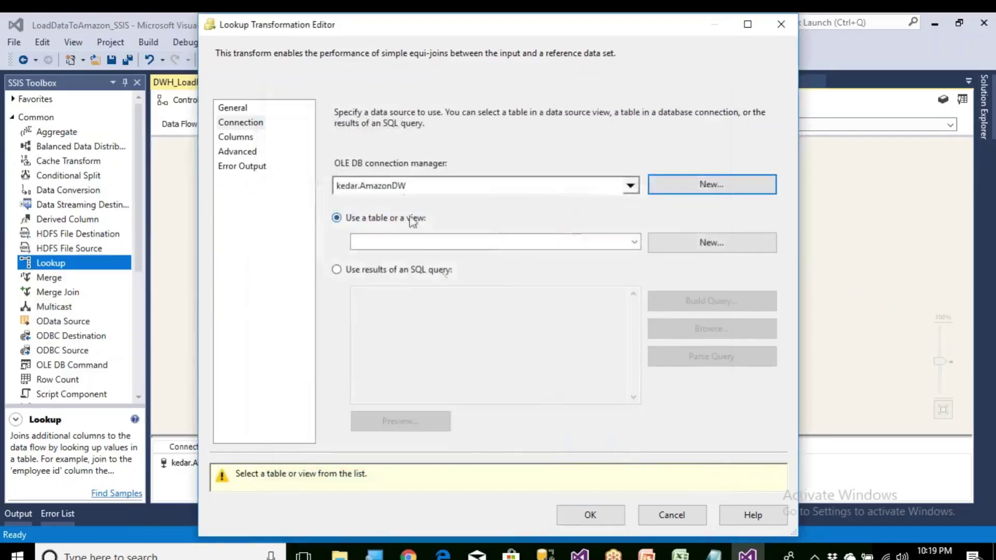
{"action": "left_click", "coordinate": [427, 243]}
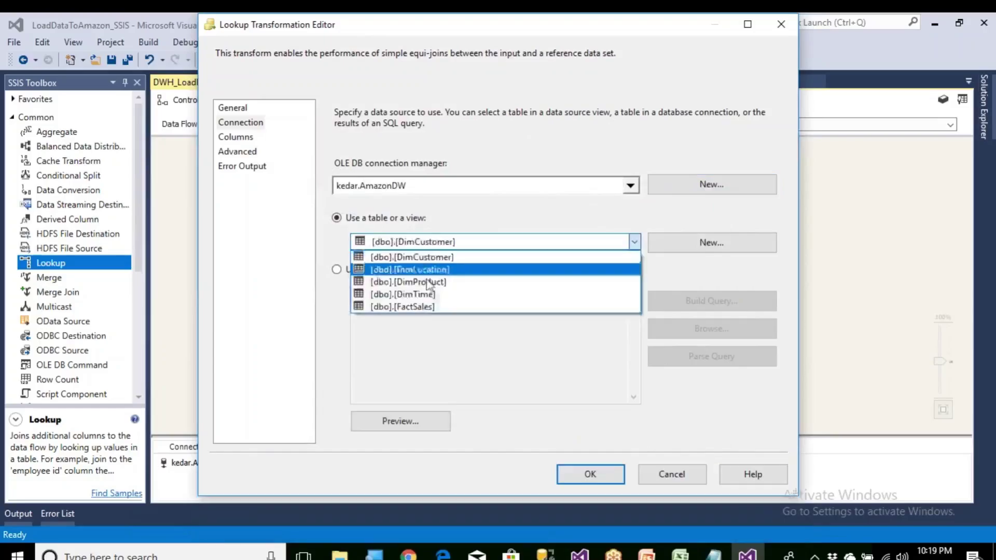
{"action": "left_click", "coordinate": [427, 295]}
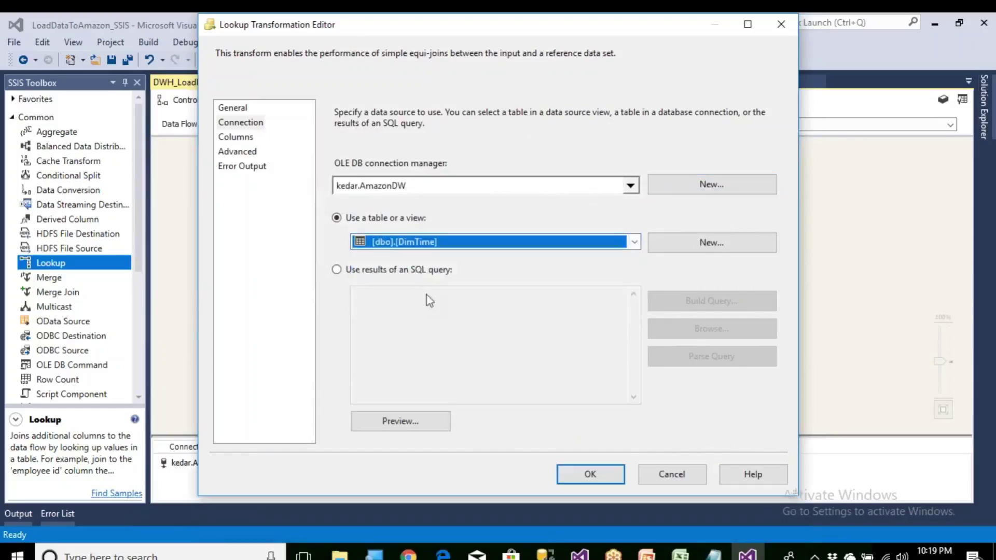
Step: Map the SaleDate input column to FullDate in DimTime and return DateKey as a new column
{"action": "left_click", "coordinate": [247, 141]}
{"action": "left_click_drag", "start_coordinate": [480, 257], "coordinate": [510, 288]}
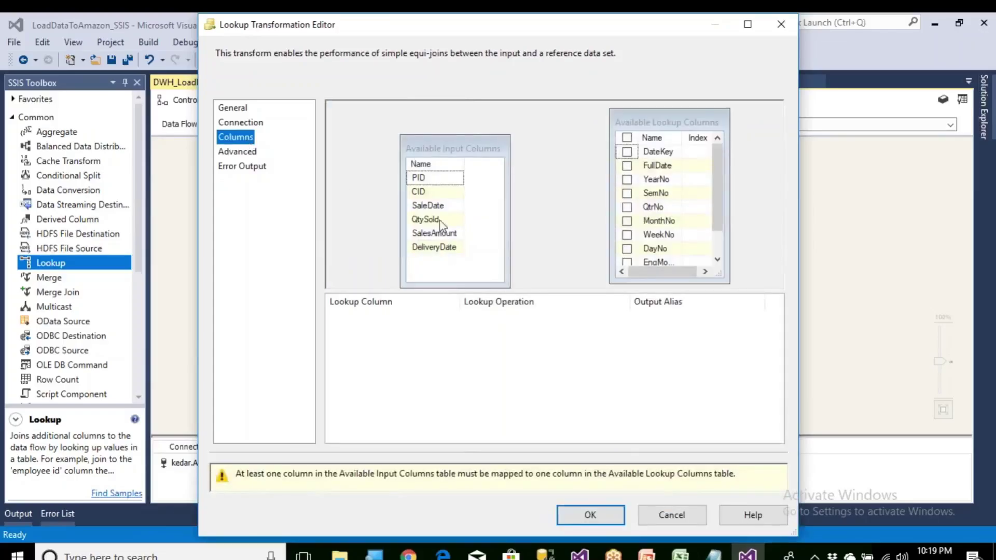
{"action": "left_click_drag", "start_coordinate": [439, 210], "coordinate": [659, 166]}
{"action": "left_click", "coordinate": [625, 153]}
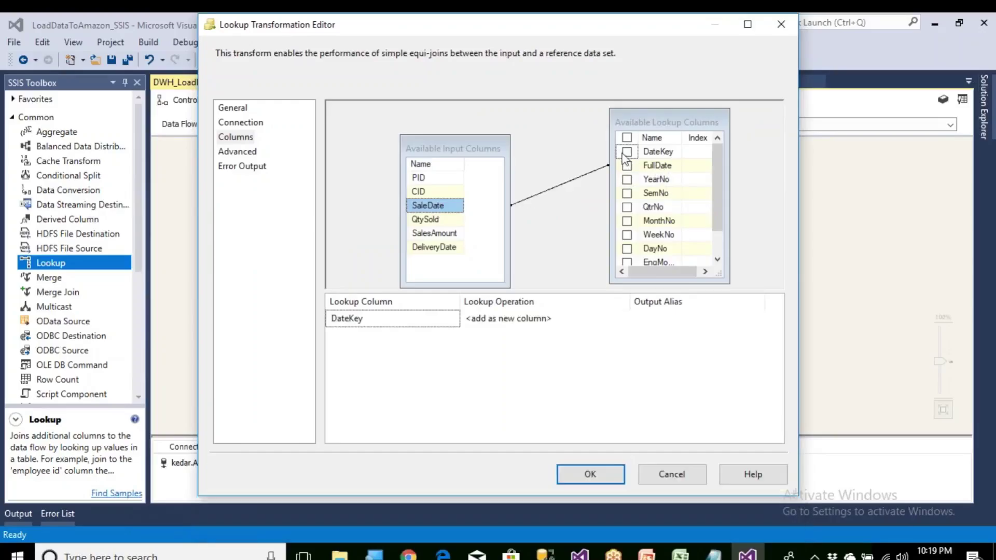
Step: Set the output alias of the DateKey lookup column to SaleDateKey
{"action": "left_click", "coordinate": [646, 319]}
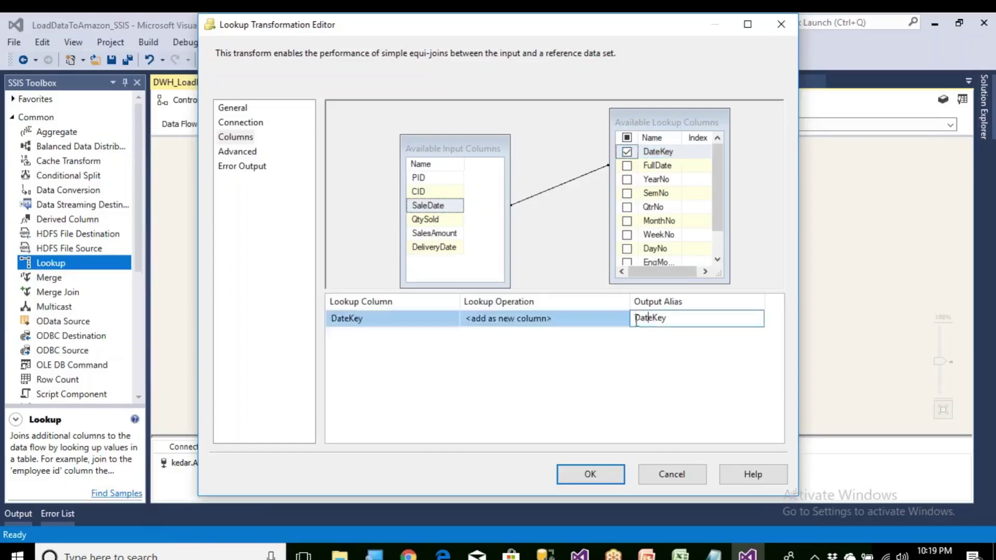
{"action": "type", "text": "Sale"}
{"action": "left_click", "coordinate": [444, 209]}
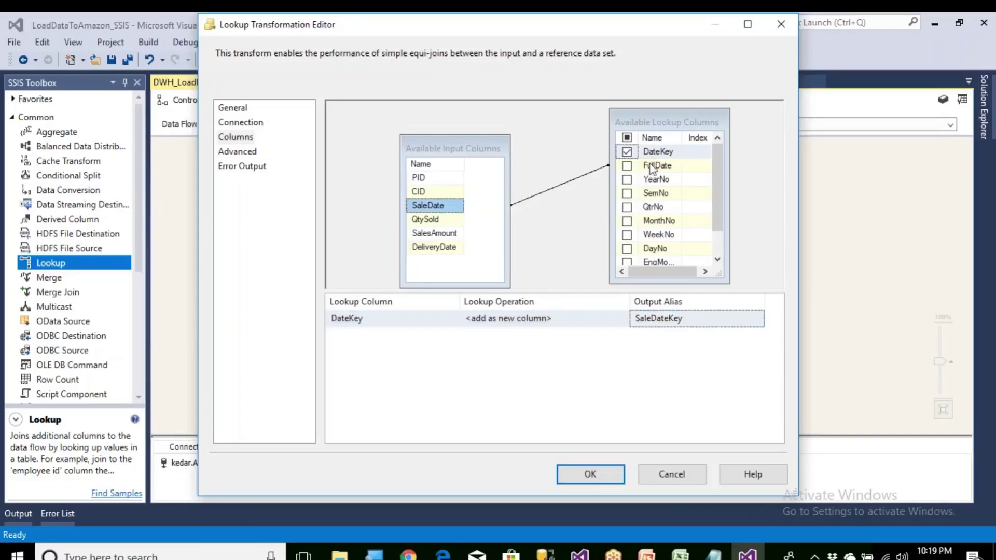
Step: Switch to Amazon OLTP.xlsx in Excel and examine how the Sales dates on the OLTP sheet relate to DimTime and FactSales on the DWH sheet
{"action": "left_click", "coordinate": [680, 554]}
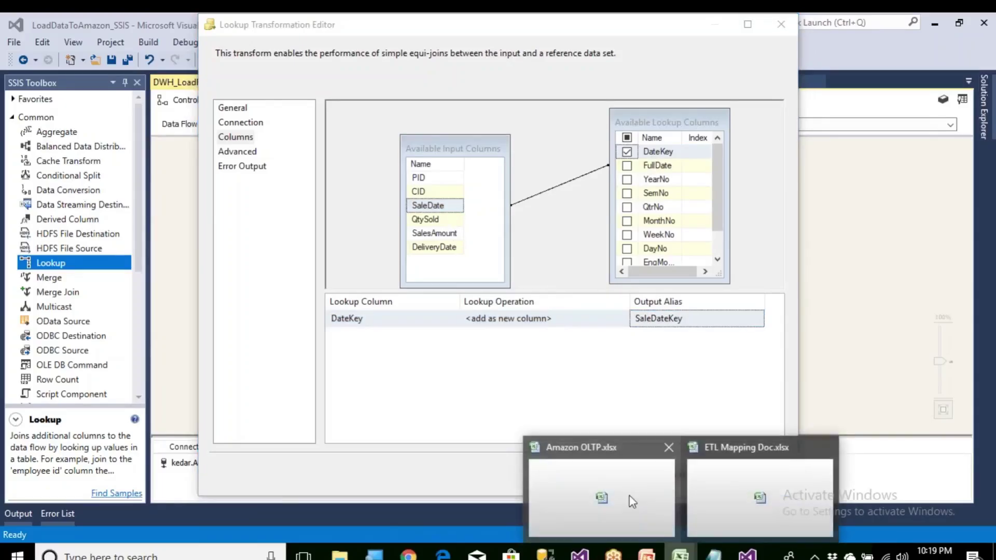
{"action": "left_click", "coordinate": [632, 501]}
{"action": "left_click", "coordinate": [262, 523]}
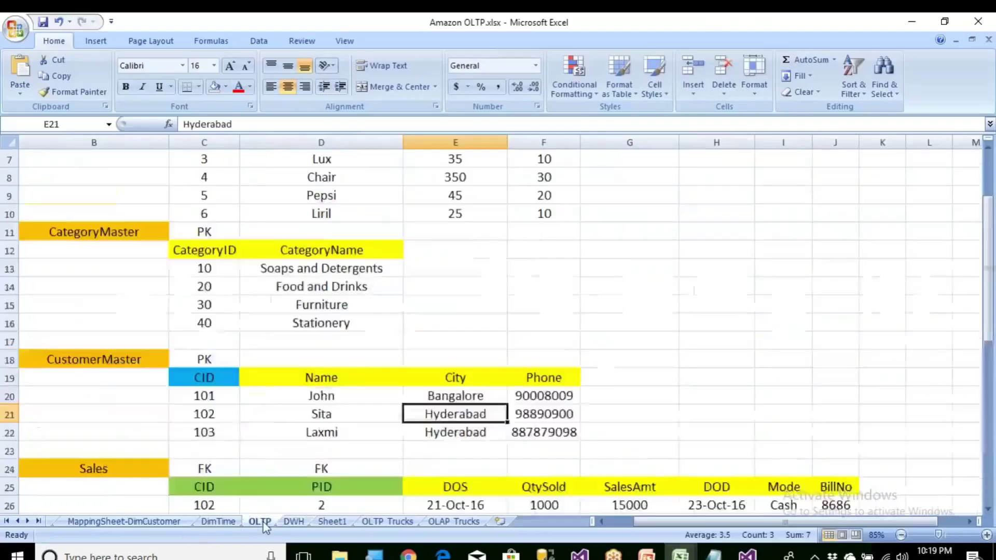
{"action": "scroll", "coordinate": [347, 394], "scroll_direction": "down", "scroll_amount": 1}
{"action": "left_click", "coordinate": [466, 453]}
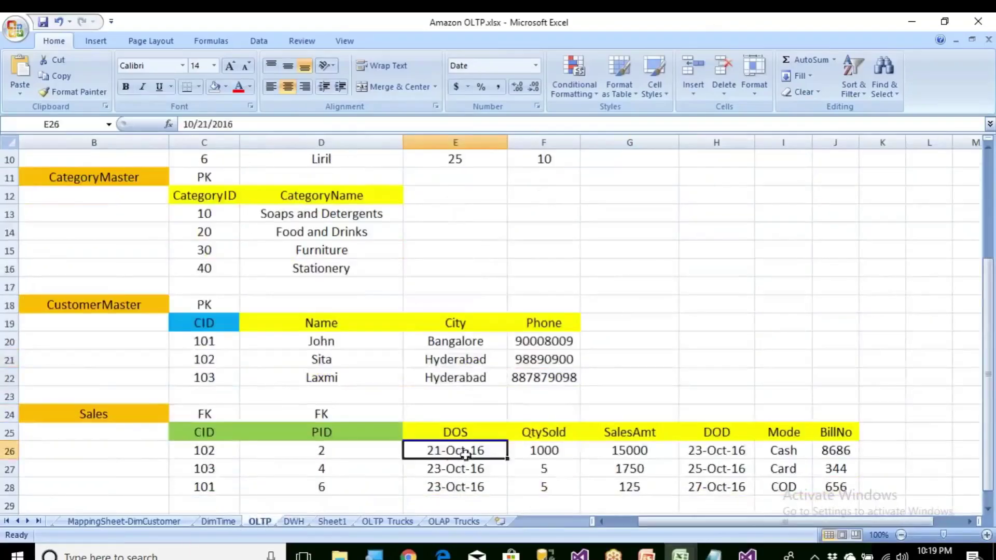
{"action": "left_click", "coordinate": [294, 521]}
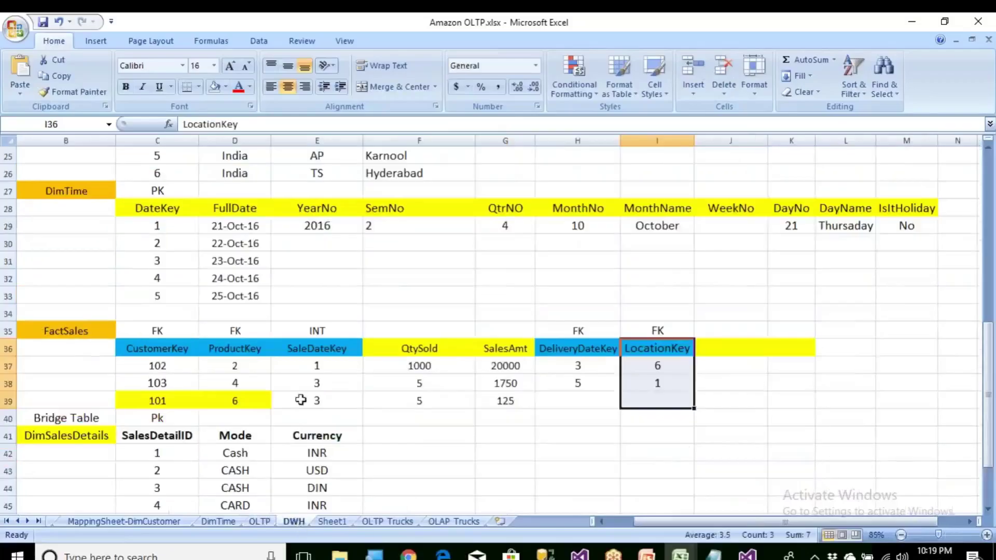
{"action": "left_click", "coordinate": [249, 226]}
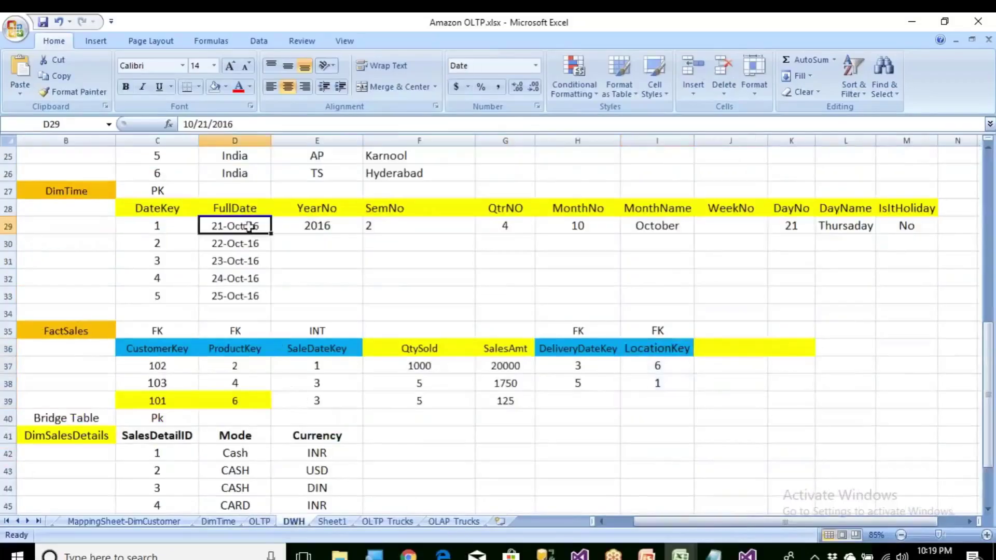
{"action": "left_click", "coordinate": [179, 221]}
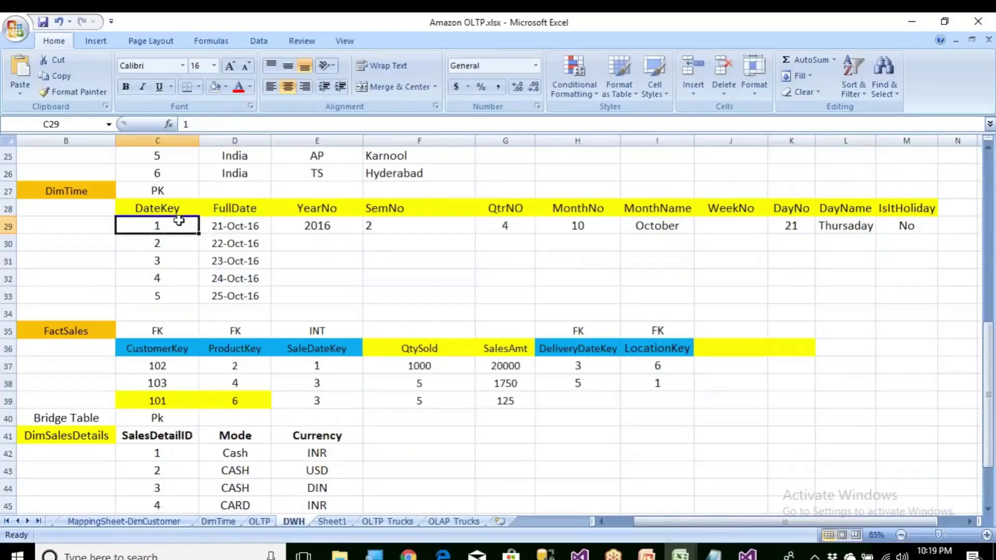
{"action": "key", "text": "Up"}
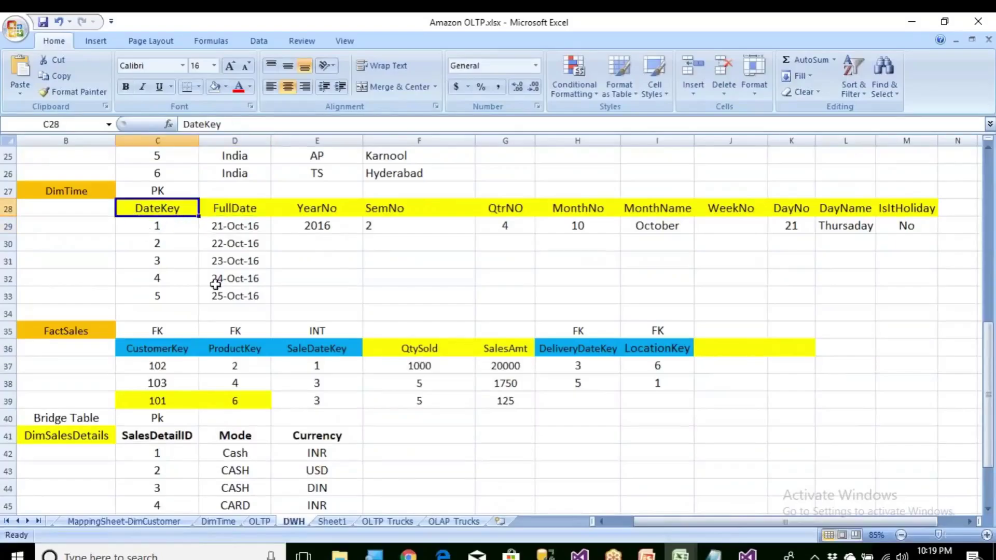
{"action": "scroll", "coordinate": [223, 288], "scroll_direction": "down", "scroll_amount": 4}
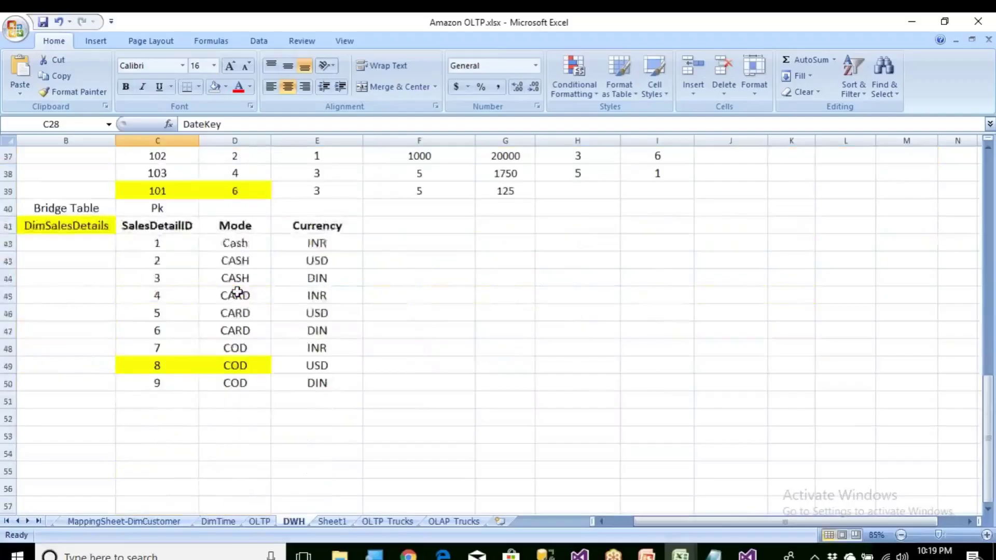
{"action": "scroll", "coordinate": [237, 293], "scroll_direction": "up", "scroll_amount": 3}
{"action": "left_click", "coordinate": [343, 297]}
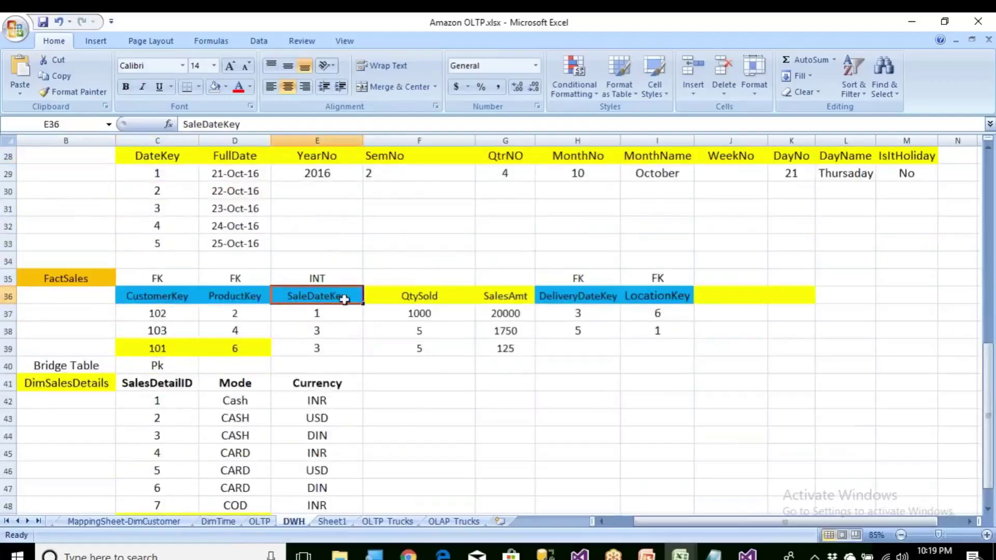
Step: Switch back to Visual Studio, accept the SaleDateKey lookup and connect its Lookup Match Output to a new Lookup transformation placed below it
{"action": "left_click", "coordinate": [747, 554]}
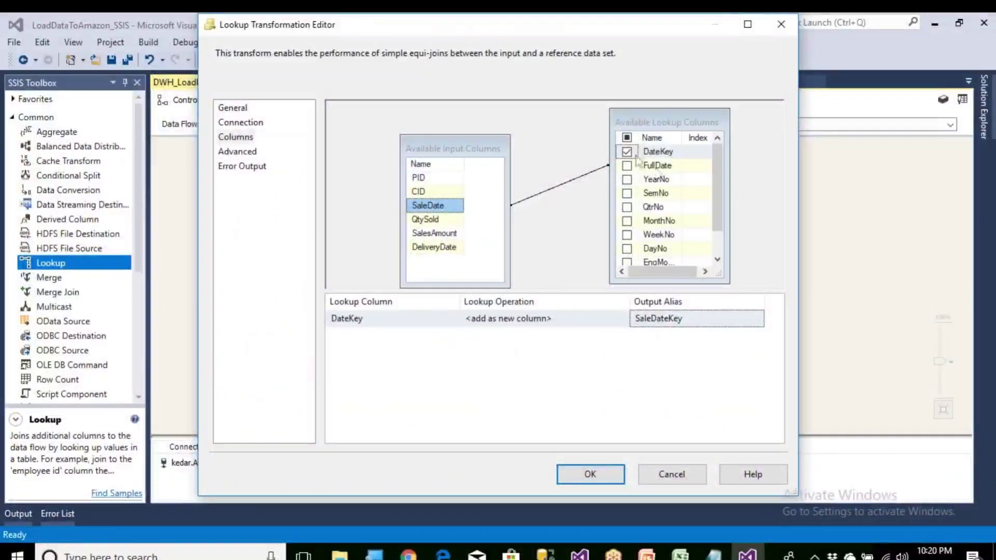
{"action": "left_click", "coordinate": [598, 481]}
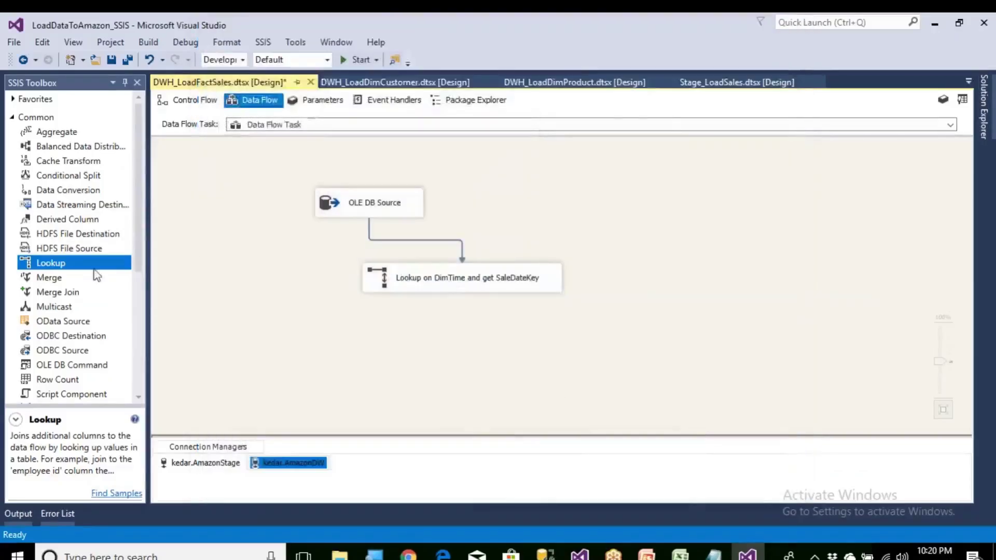
{"action": "left_click_drag", "start_coordinate": [77, 275], "coordinate": [500, 350]}
{"action": "left_click", "coordinate": [467, 283]}
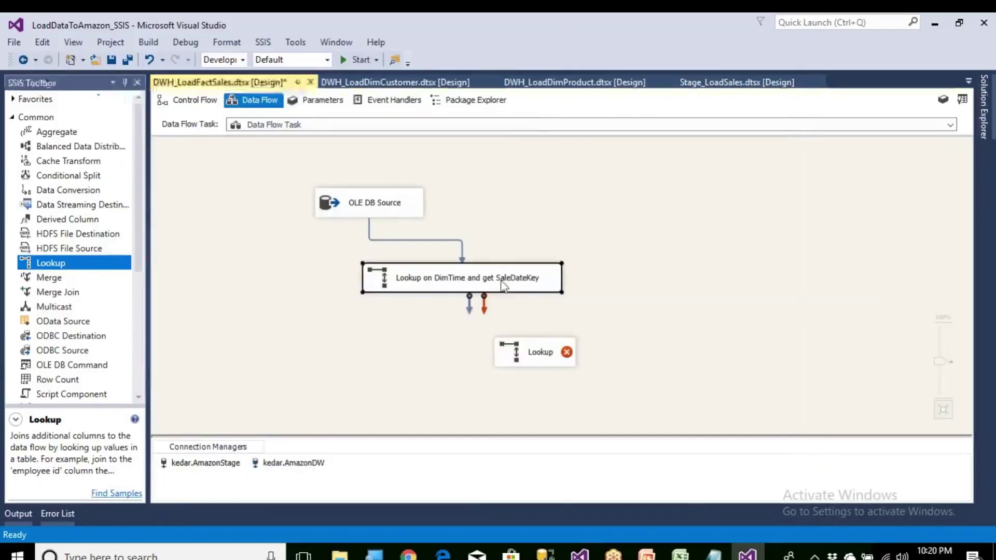
{"action": "left_click_drag", "start_coordinate": [471, 312], "coordinate": [543, 356]}
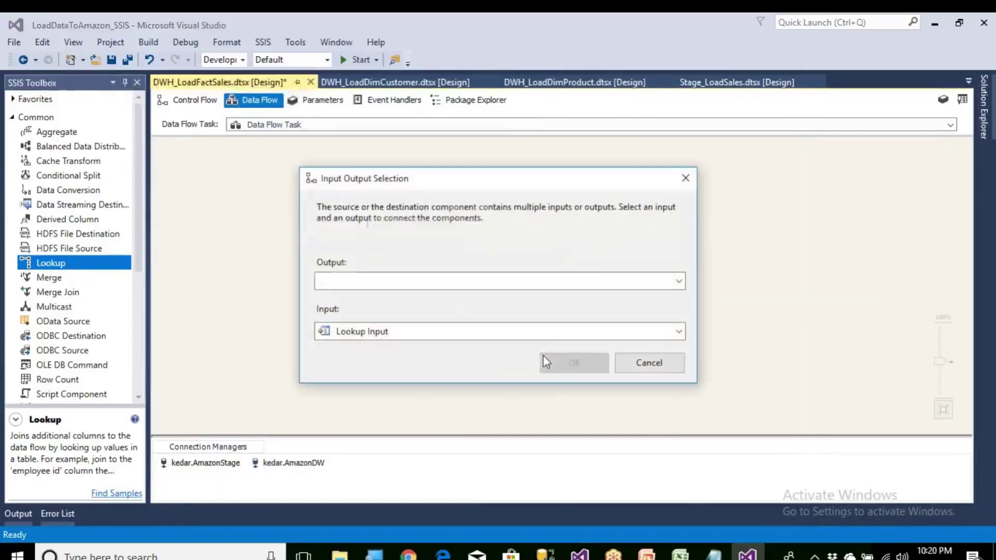
{"action": "left_click", "coordinate": [502, 283]}
{"action": "left_click", "coordinate": [427, 297]}
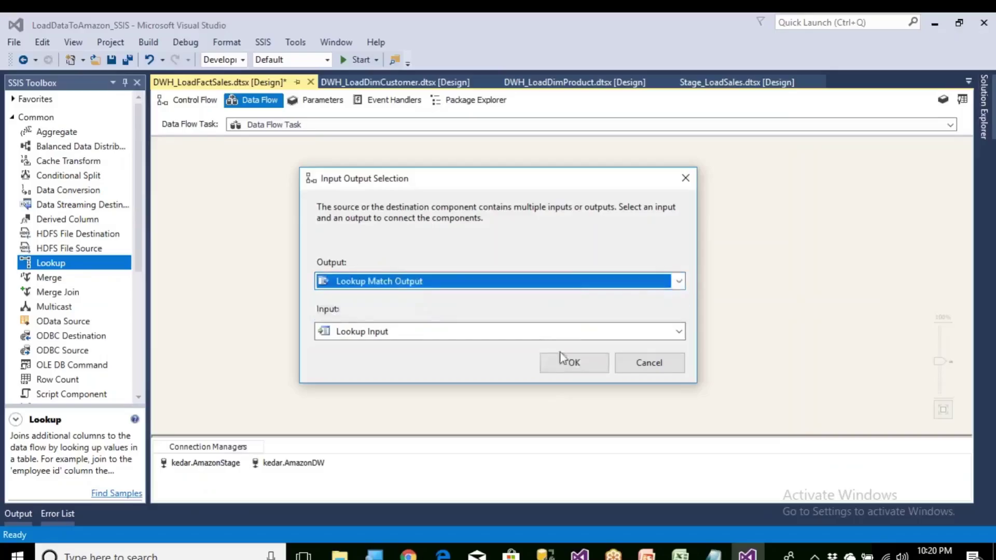
{"action": "left_click", "coordinate": [567, 361]}
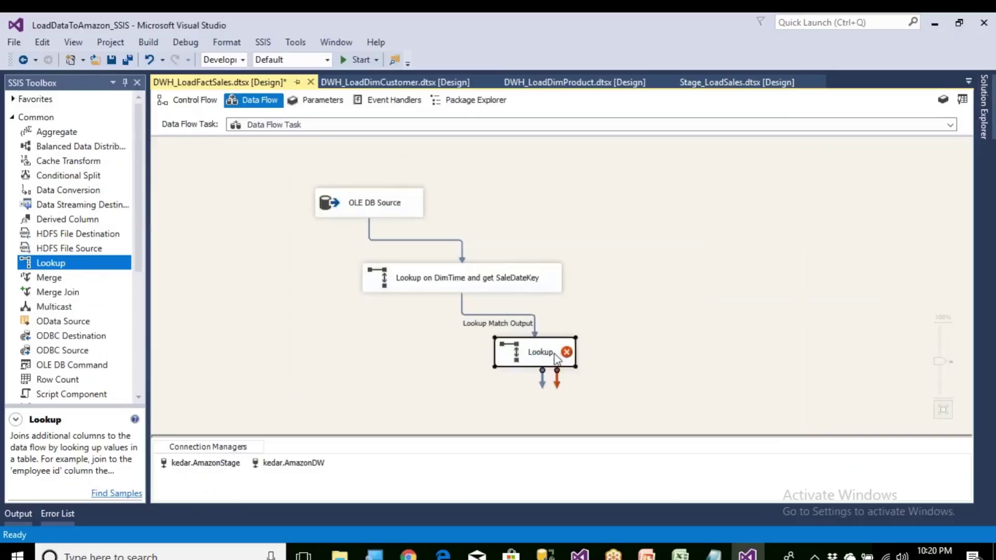
Step: Rename the new Lookup transformation as "Lookup on DimTime and get DeliveryDateKey"
{"action": "left_click", "coordinate": [554, 356]}
{"action": "type", "text": "Lookup on DimTime and get SaleDateKey"}
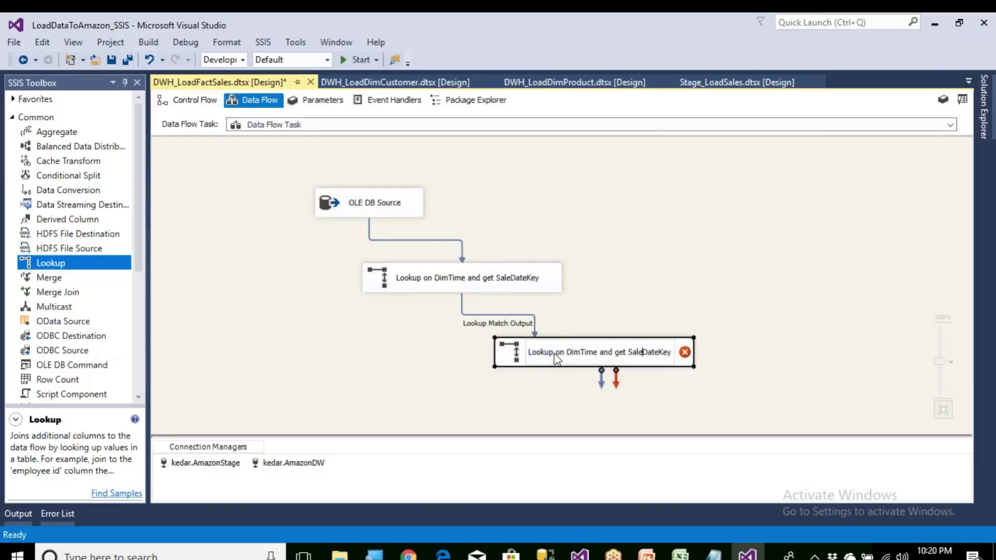
{"action": "type", "text": "Delive"}
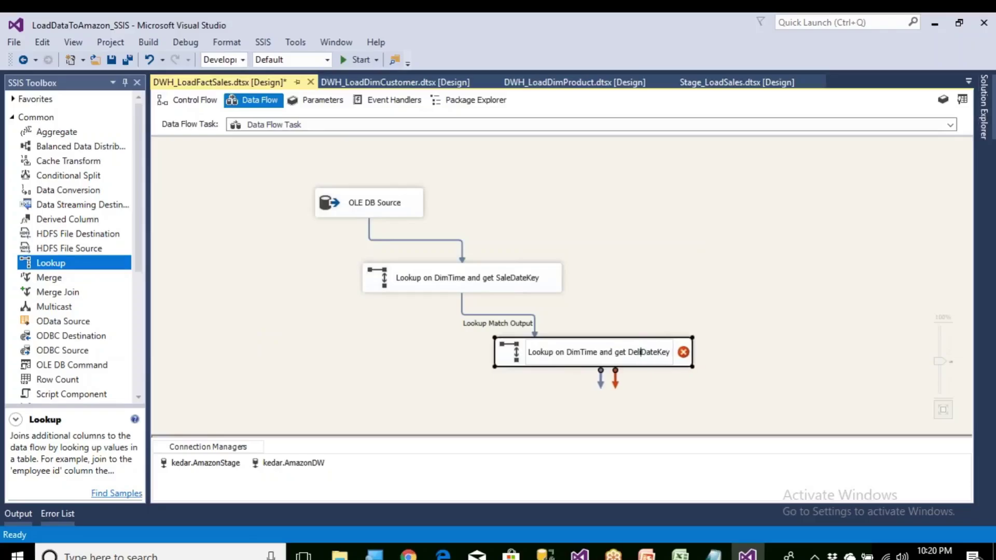
{"action": "type", "text": "ry"}
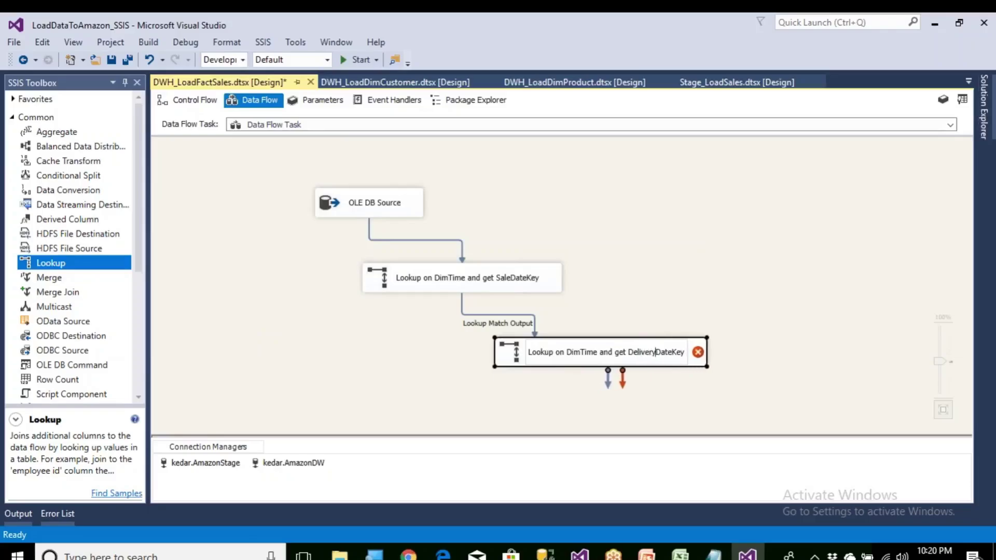
{"action": "left_click", "coordinate": [530, 388]}
Step: Set the DeliveryDateKey lookup to redirect rows with no matching entries to the no match output
{"action": "double_click", "coordinate": [559, 358]}
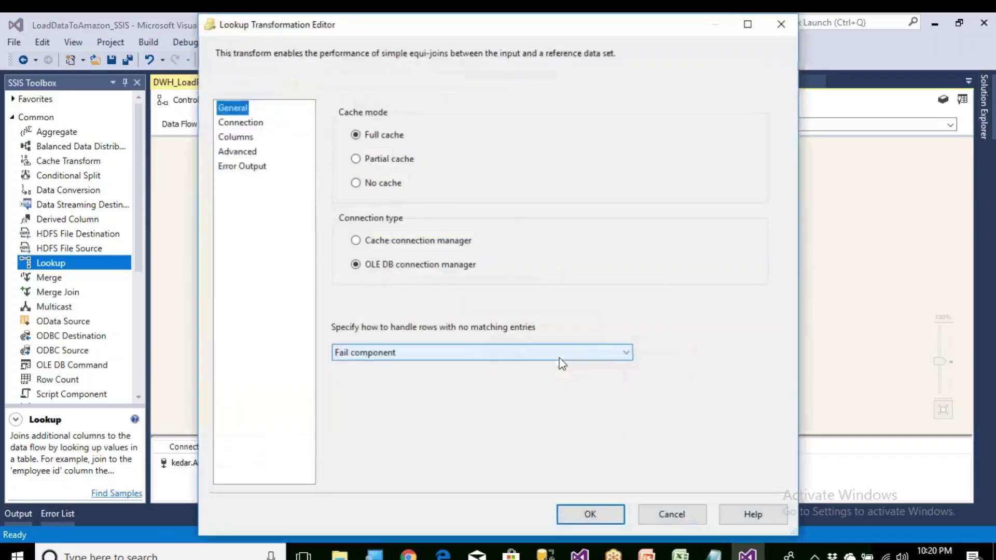
{"action": "left_click", "coordinate": [469, 354]}
{"action": "left_click", "coordinate": [415, 400]}
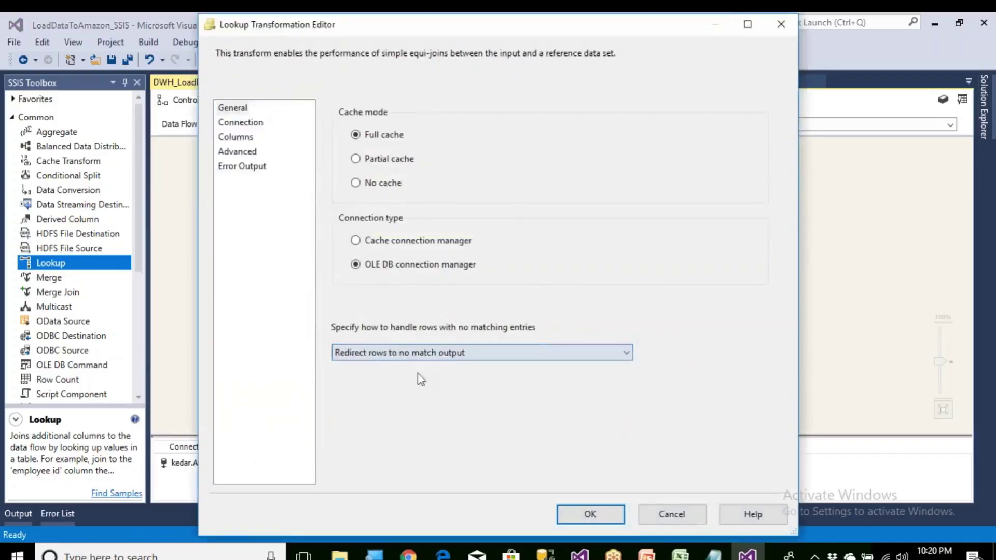
Step: Point the DeliveryDateKey lookup to the [dbo].[DimTime] table in AmazonDW and enlarge the input column list to show all columns for mapping
{"action": "left_click", "coordinate": [245, 126]}
{"action": "left_click", "coordinate": [245, 127]}
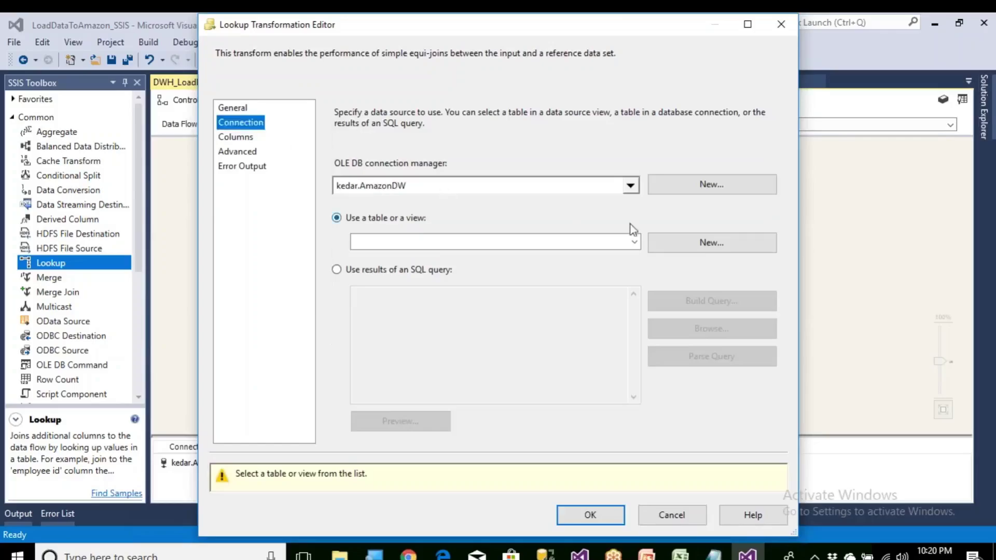
{"action": "left_click", "coordinate": [634, 242]}
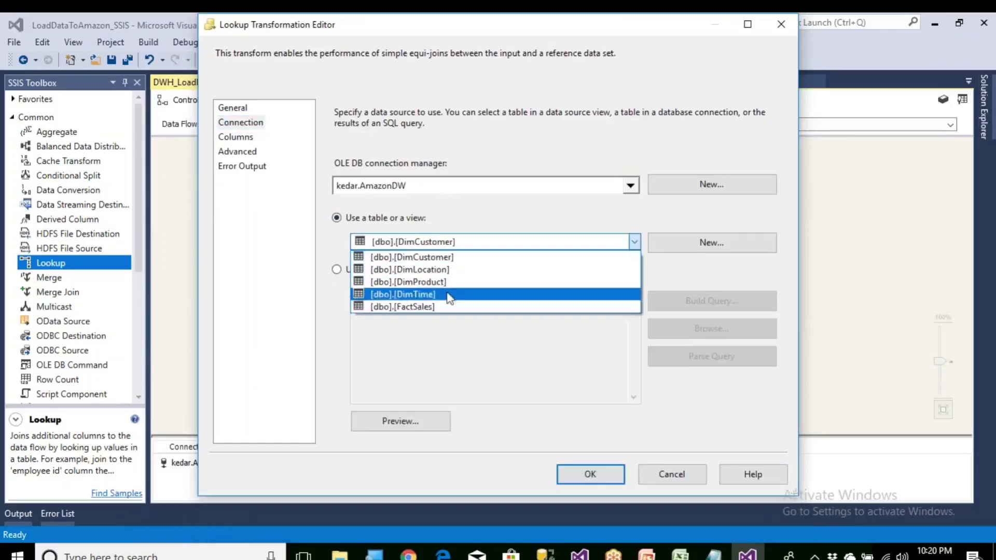
{"action": "left_click", "coordinate": [449, 295]}
{"action": "left_click", "coordinate": [236, 137]}
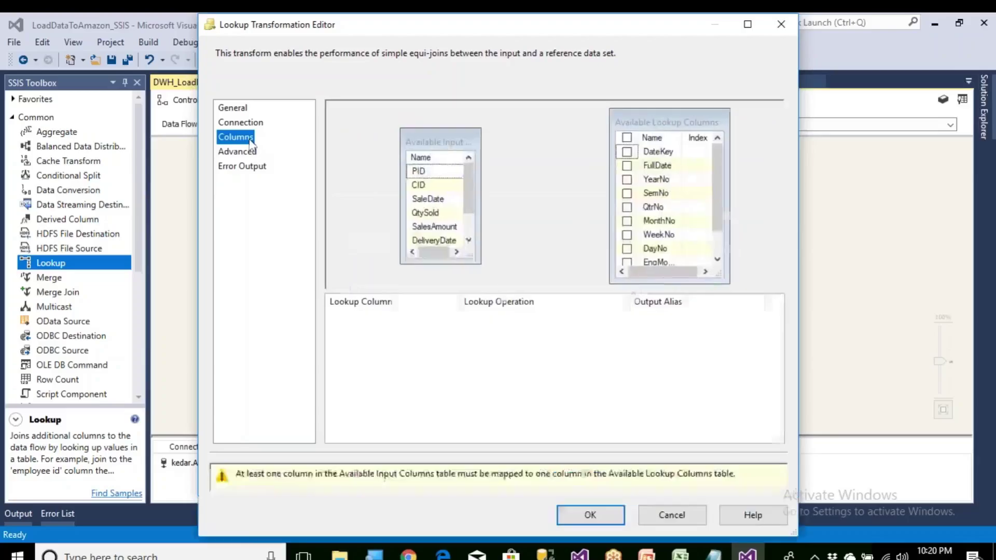
{"action": "left_click_drag", "start_coordinate": [475, 257], "coordinate": [498, 287]}
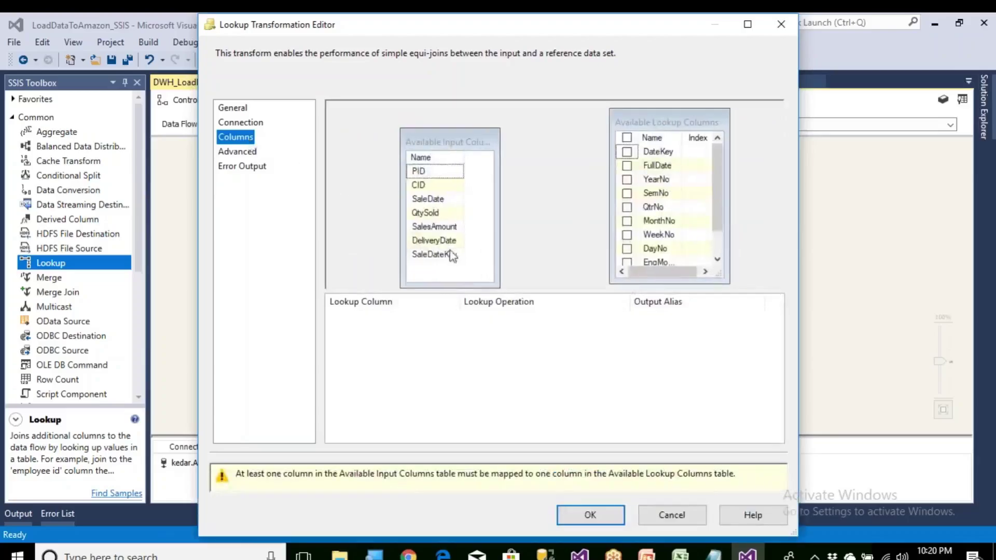
{"action": "left_click_drag", "start_coordinate": [449, 241], "coordinate": [658, 165]}
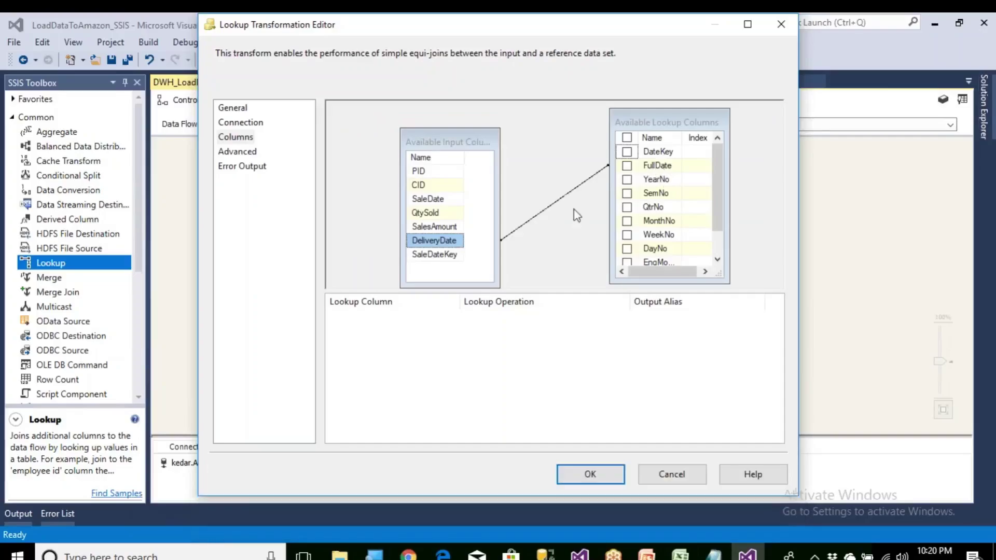
{"action": "left_click", "coordinate": [531, 225]}
{"action": "key", "text": "Delete"}
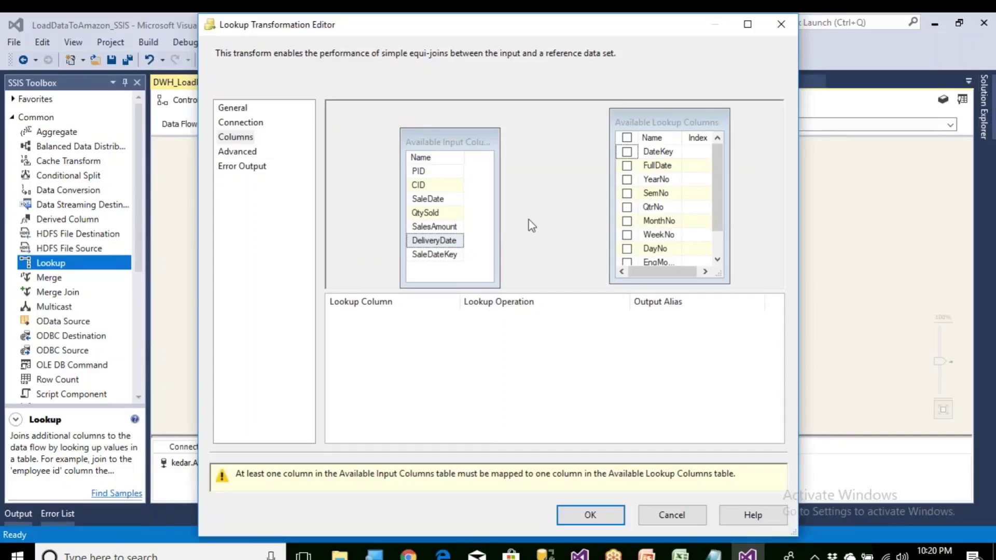
Step: Map the DeliveryDate input column to FullDate in DimTime and return DateKey as a new column with the output alias DeliveryDateKey
{"action": "left_click", "coordinate": [432, 240]}
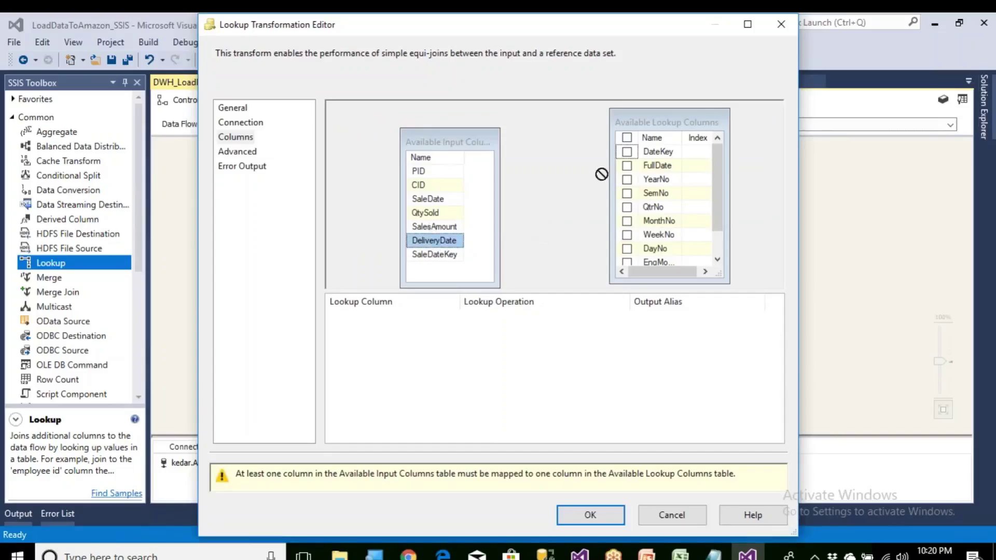
{"action": "left_click_drag", "start_coordinate": [601, 174], "coordinate": [654, 167]}
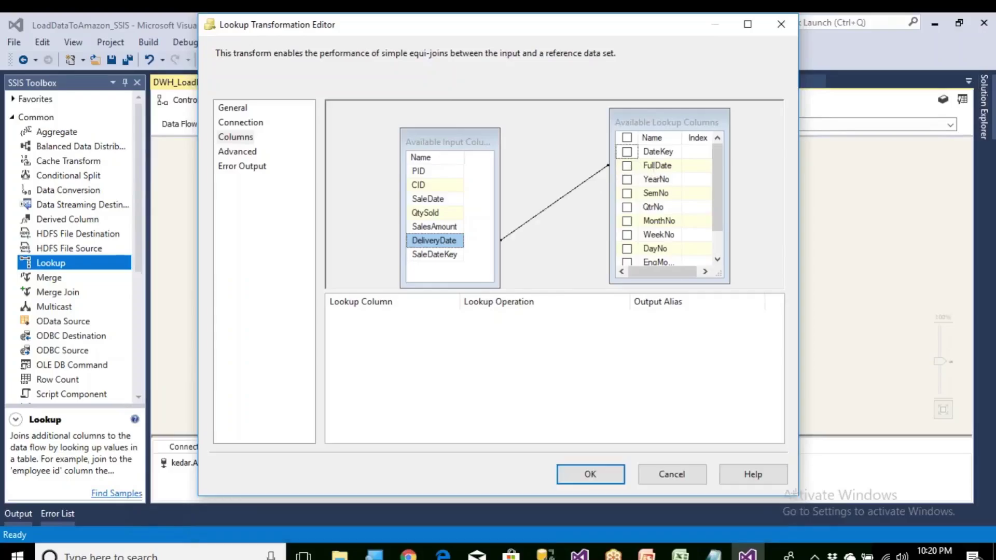
{"action": "left_click", "coordinate": [627, 152]}
{"action": "left_click", "coordinate": [634, 317]}
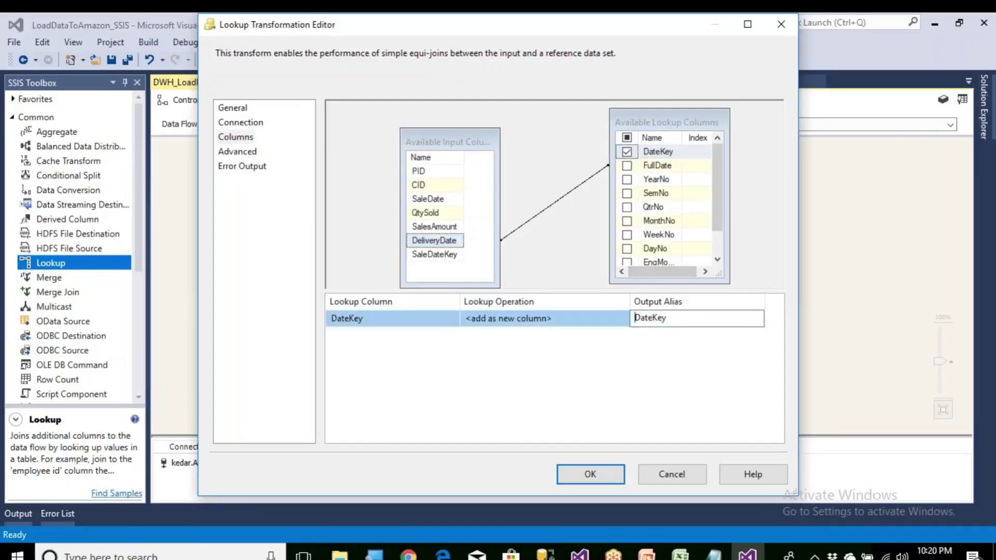
{"action": "type", "text": "Delivery"}
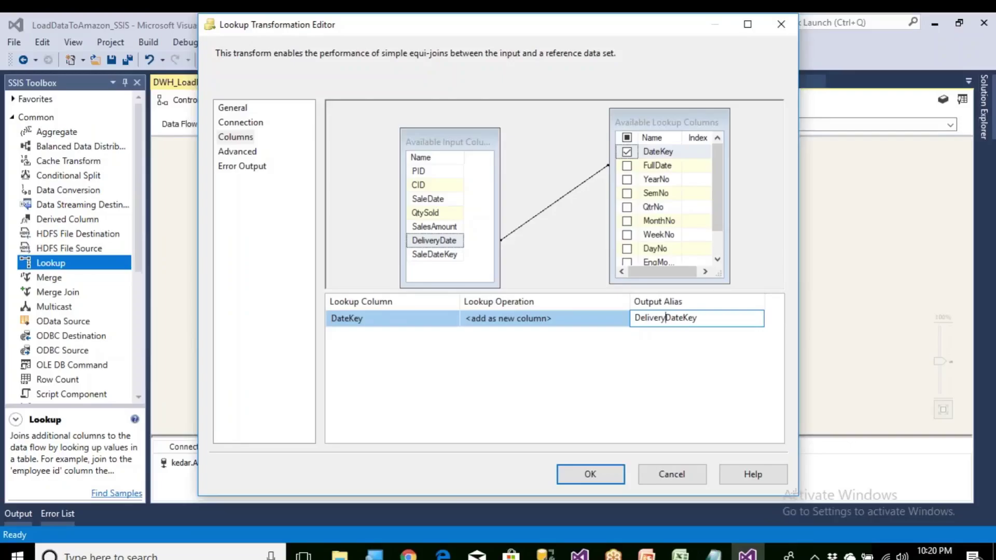
{"action": "left_click", "coordinate": [612, 476]}
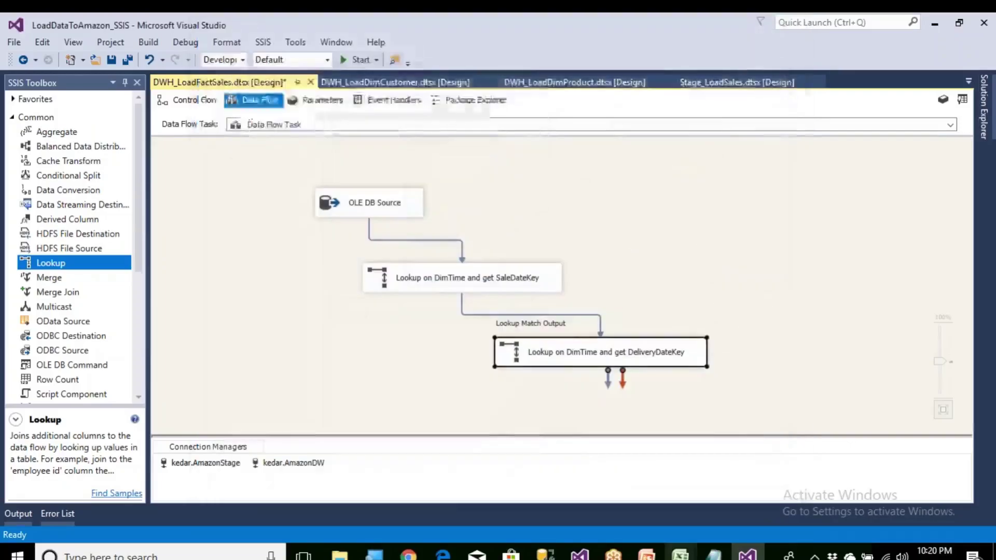
Step: Switch to ETL Mapping Doc.xlsx in Excel and review the SaleDateKey business rule on the FactSales sheet
{"action": "mouse_move", "coordinate": [680, 554]}
{"action": "left_click", "coordinate": [747, 498]}
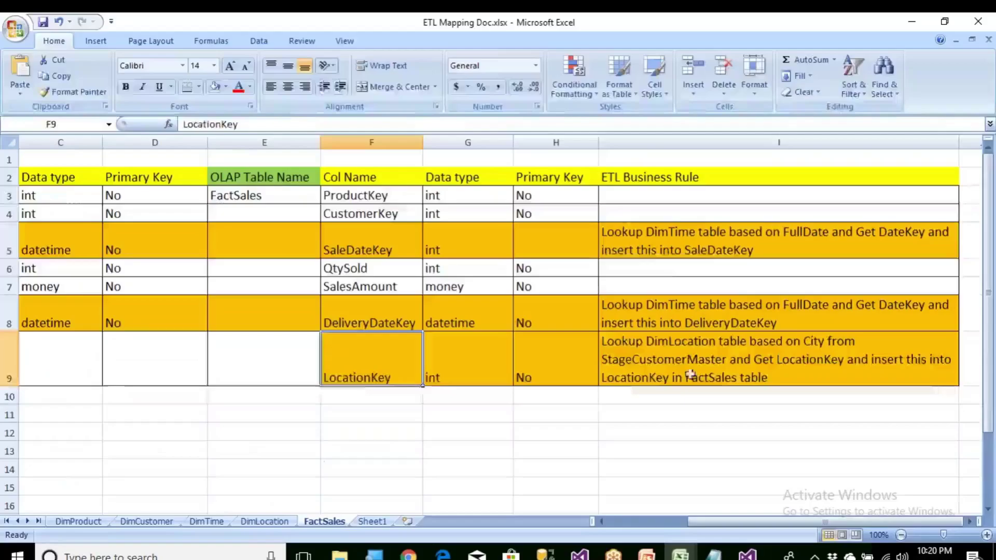
{"action": "left_click", "coordinate": [670, 245]}
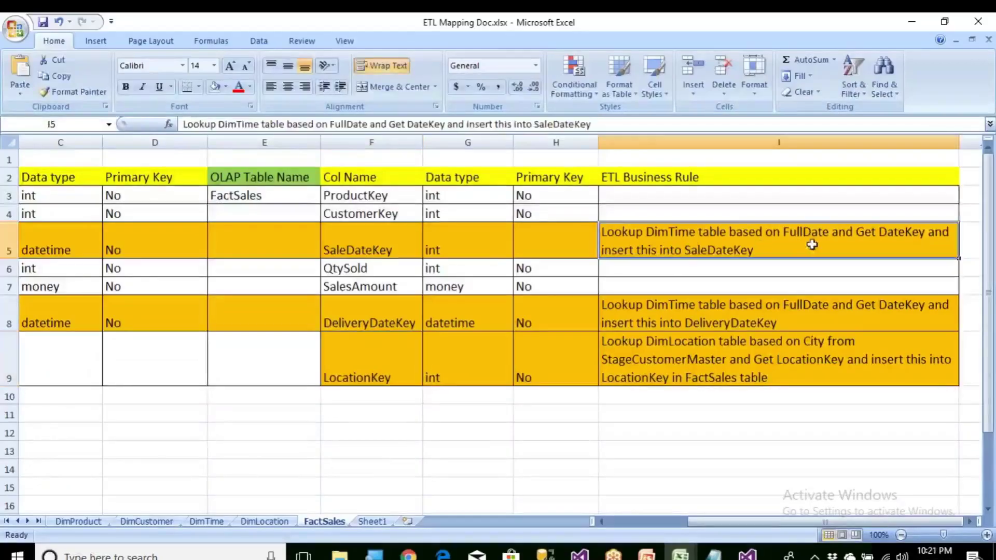
Step: Review the DeliveryDateKey business rule on the FactSales sheet and check the source columns in the LocationKey row
{"action": "left_click", "coordinate": [720, 311]}
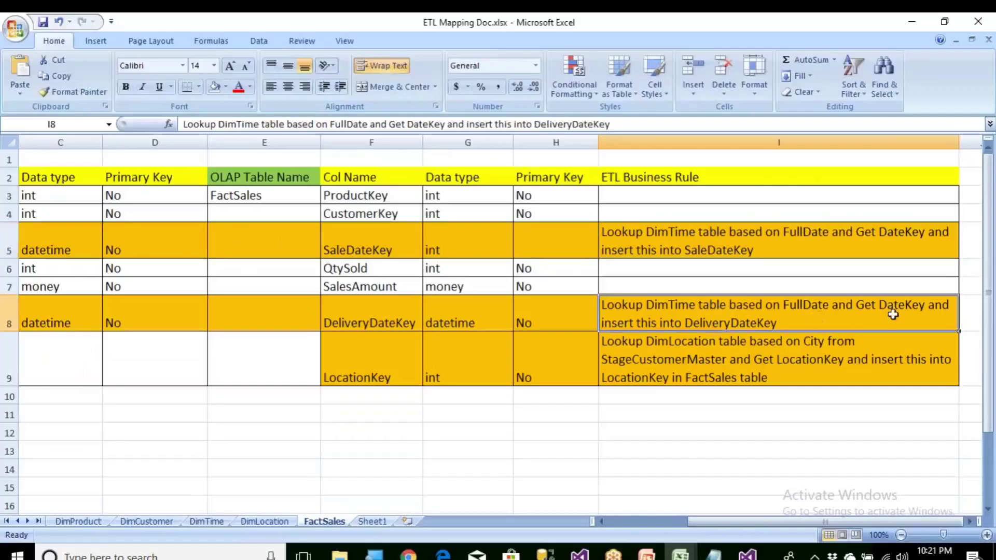
{"action": "left_click", "coordinate": [626, 522]}
{"action": "left_click_drag", "start_coordinate": [61, 366], "coordinate": [406, 369]}
{"action": "left_click", "coordinate": [543, 370]}
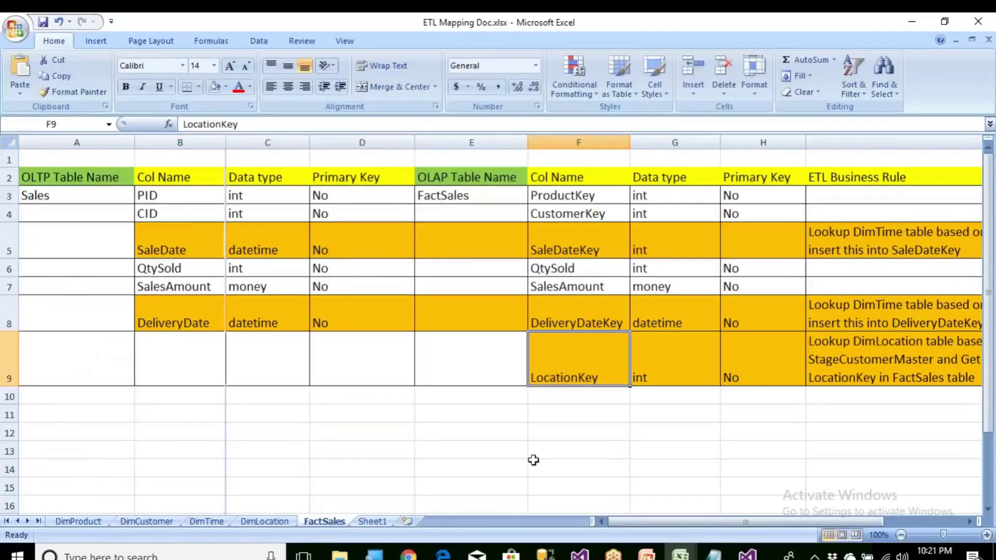
Step: Switch to SQL Server Management Studio and select all rows from FactSales in AmazonDW and from Sales in Amazon to compare their columns
{"action": "left_click", "coordinate": [545, 553]}
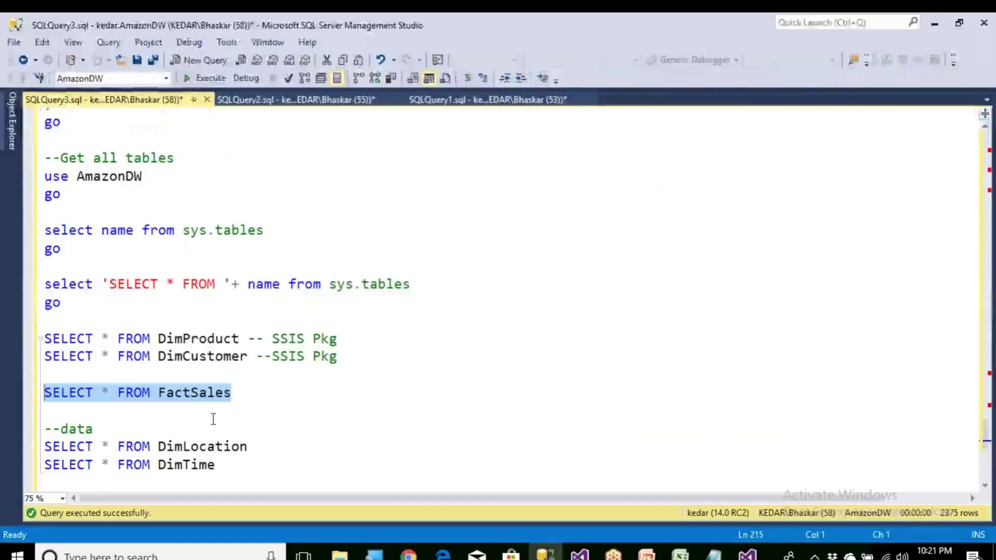
{"action": "left_click", "coordinate": [208, 78]}
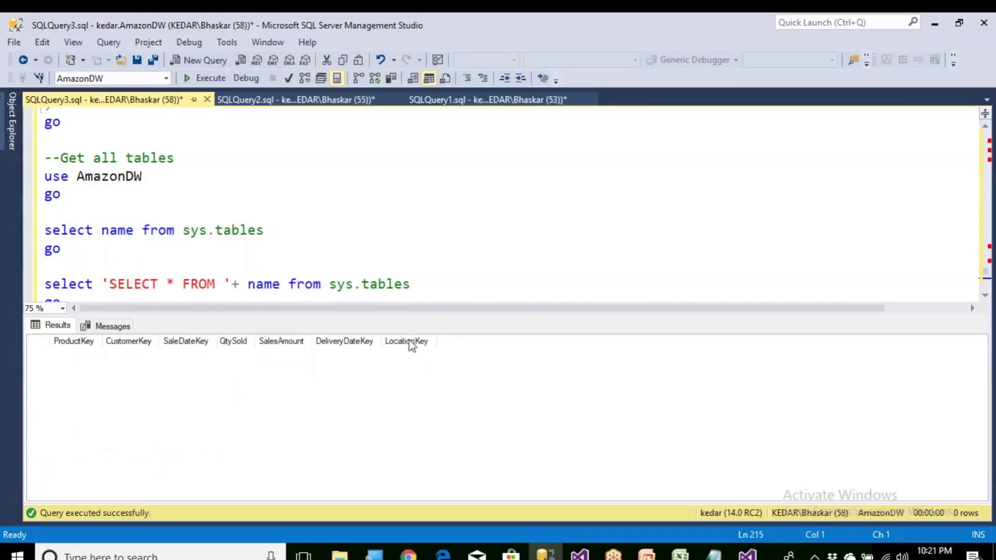
{"action": "left_click", "coordinate": [441, 101]}
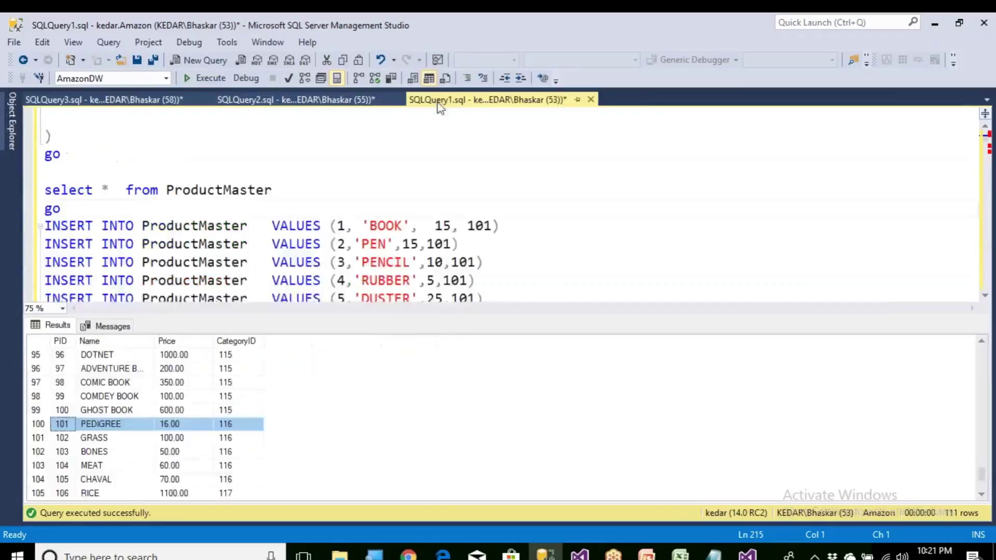
{"action": "left_click", "coordinate": [270, 225]}
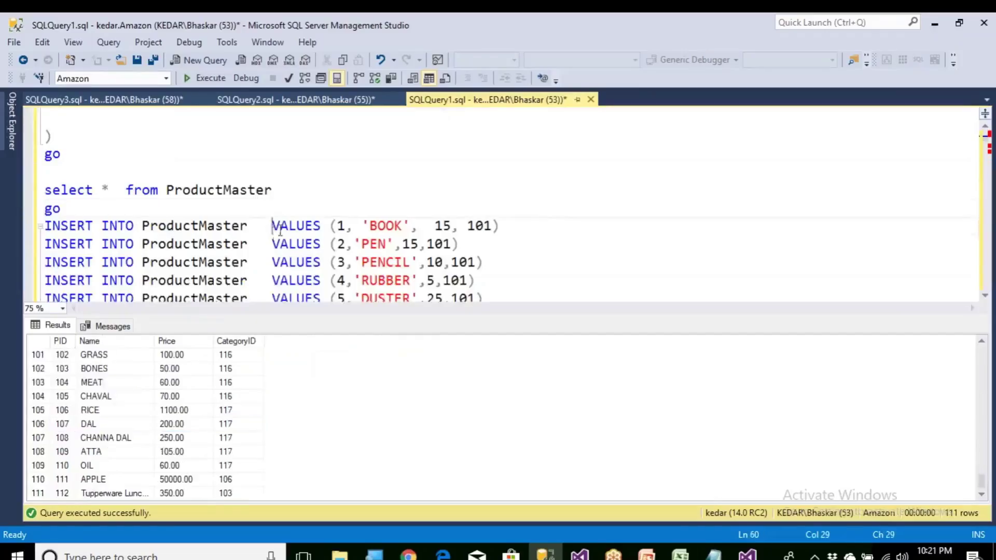
{"action": "scroll", "coordinate": [274, 223], "scroll_direction": "down", "scroll_amount": 5}
{"action": "scroll", "coordinate": [288, 235], "scroll_direction": "down", "scroll_amount": 6}
{"action": "key", "text": "ctrl+End"}
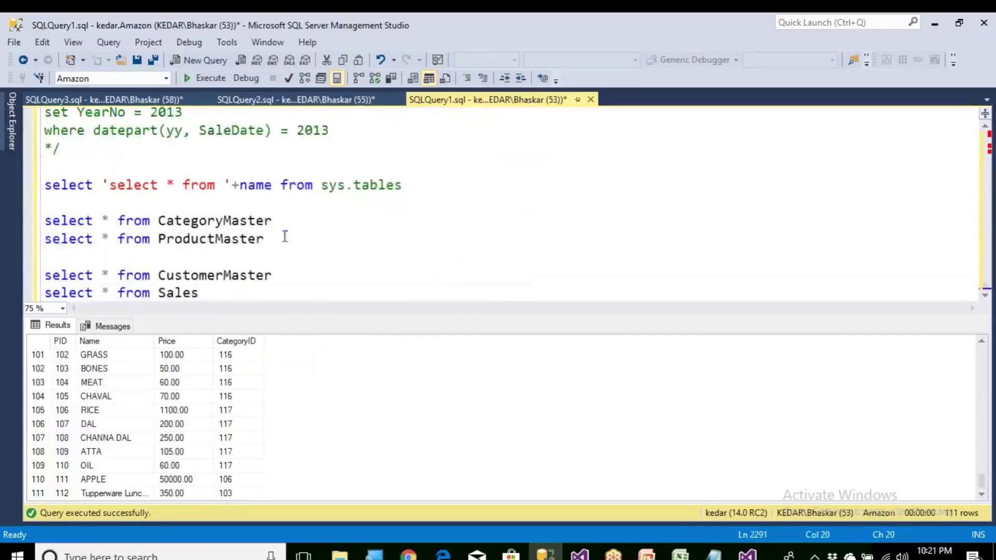
{"action": "left_click_drag", "start_coordinate": [206, 296], "coordinate": [21, 298]}
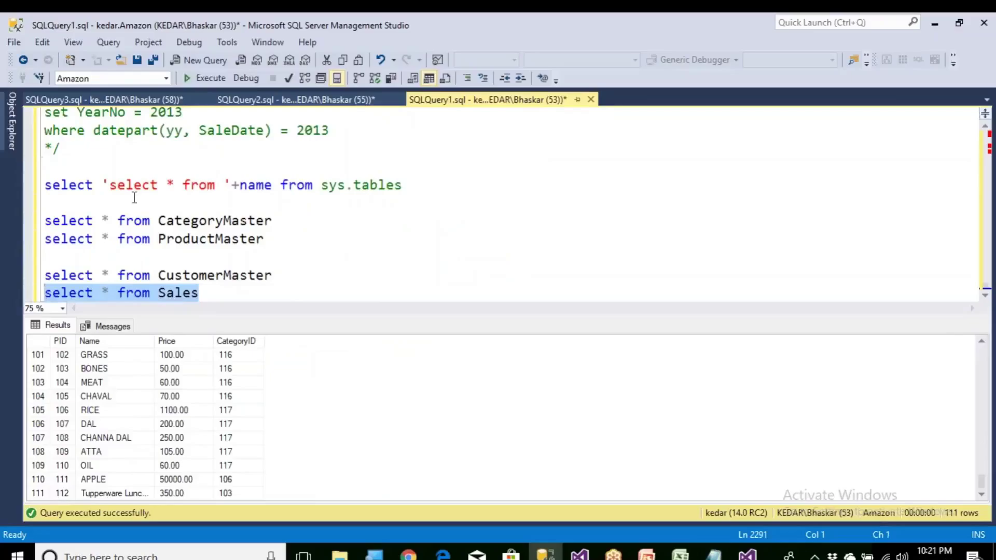
{"action": "left_click", "coordinate": [201, 80]}
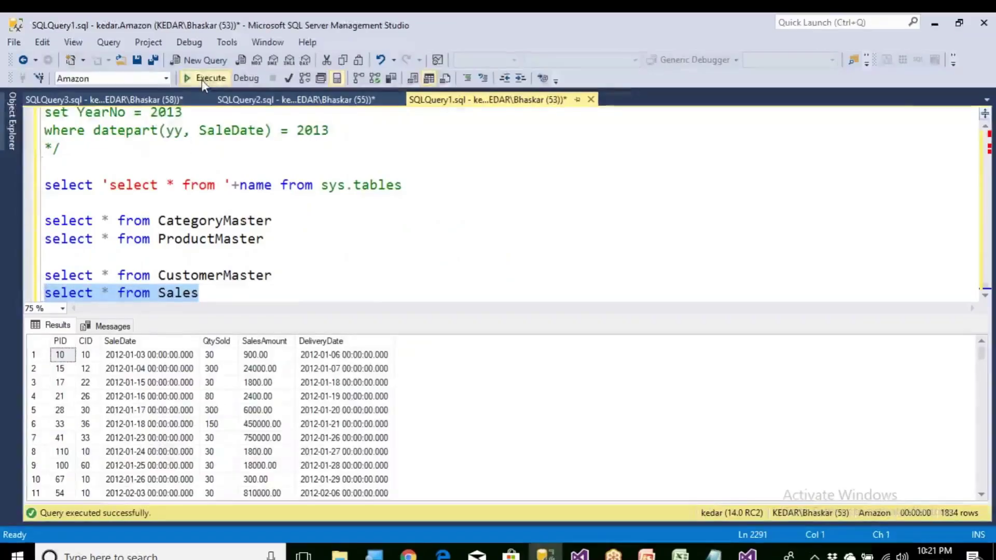
{"action": "left_click", "coordinate": [91, 357]}
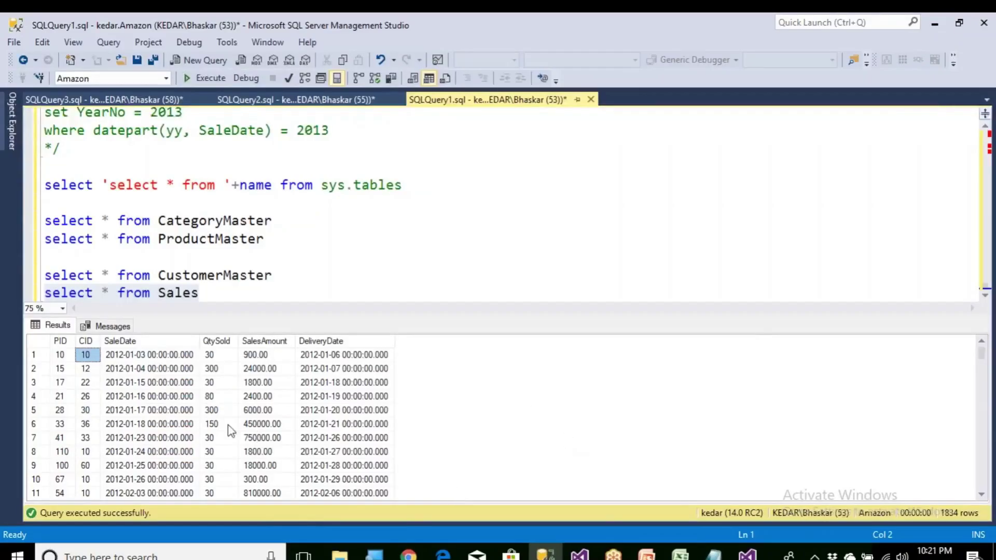
Step: Switch to Amazon OLTP.xlsx in Excel and examine the LocationKey and CustomerKey samples of FactSales on the DWH sheet
{"action": "left_click", "coordinate": [747, 556]}
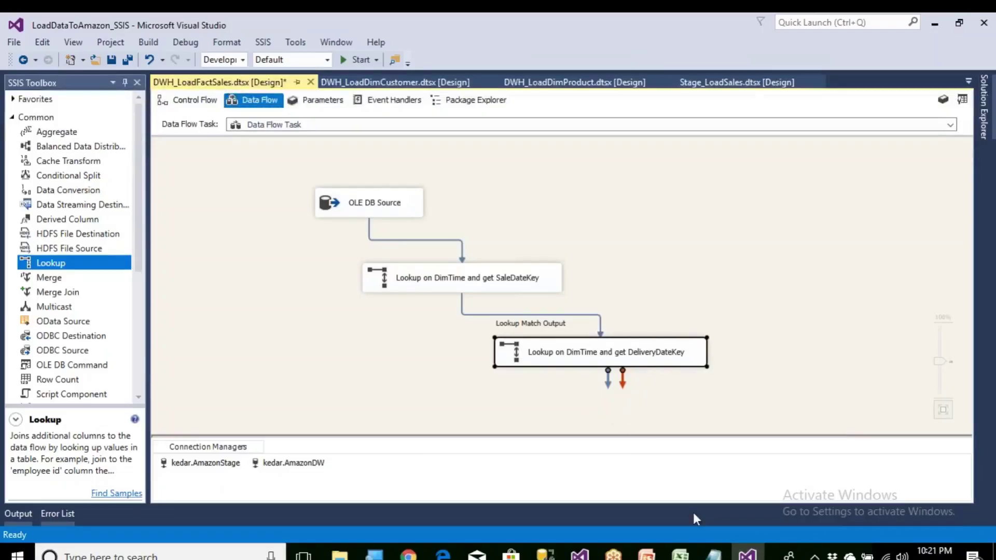
{"action": "mouse_move", "coordinate": [680, 556]}
{"action": "left_click", "coordinate": [710, 504]}
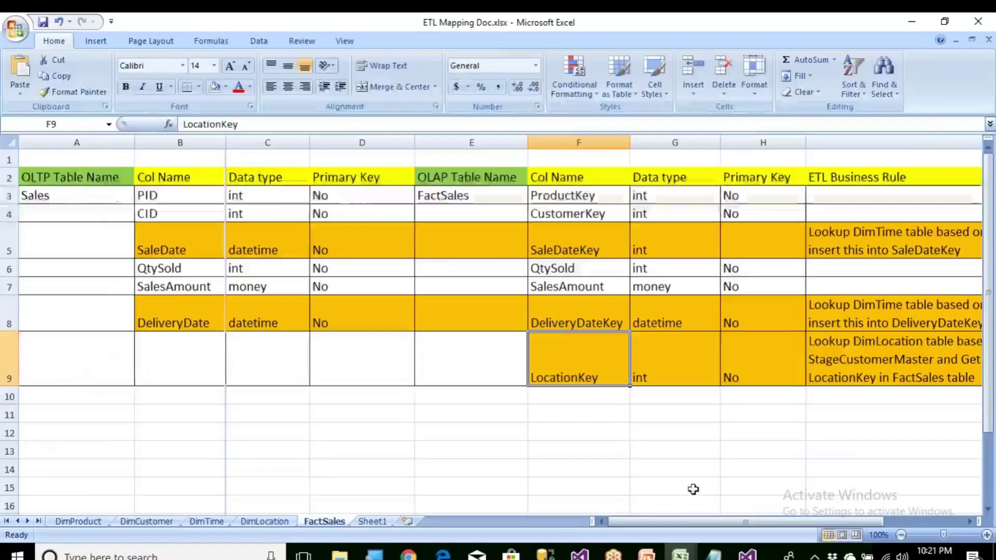
{"action": "mouse_move", "coordinate": [680, 556]}
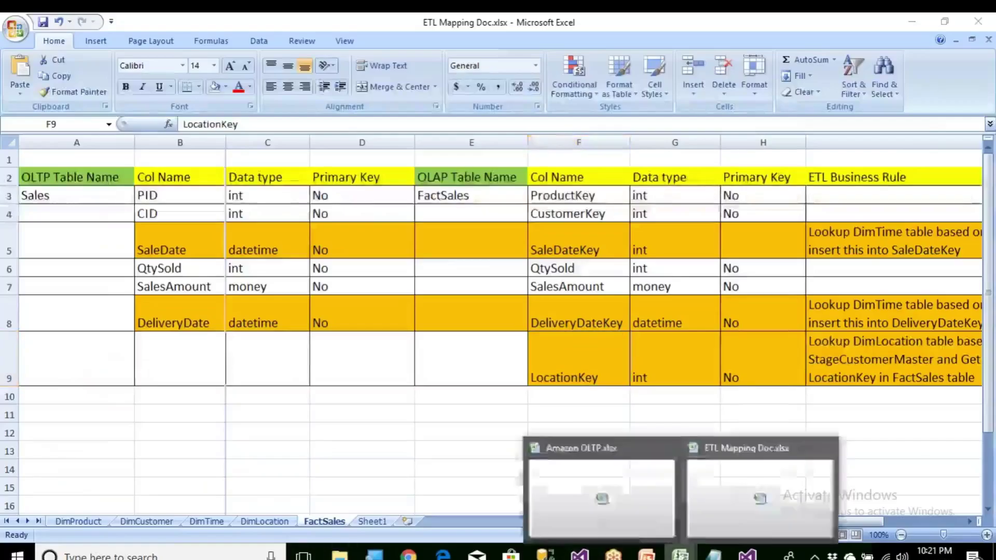
{"action": "left_click", "coordinate": [622, 517]}
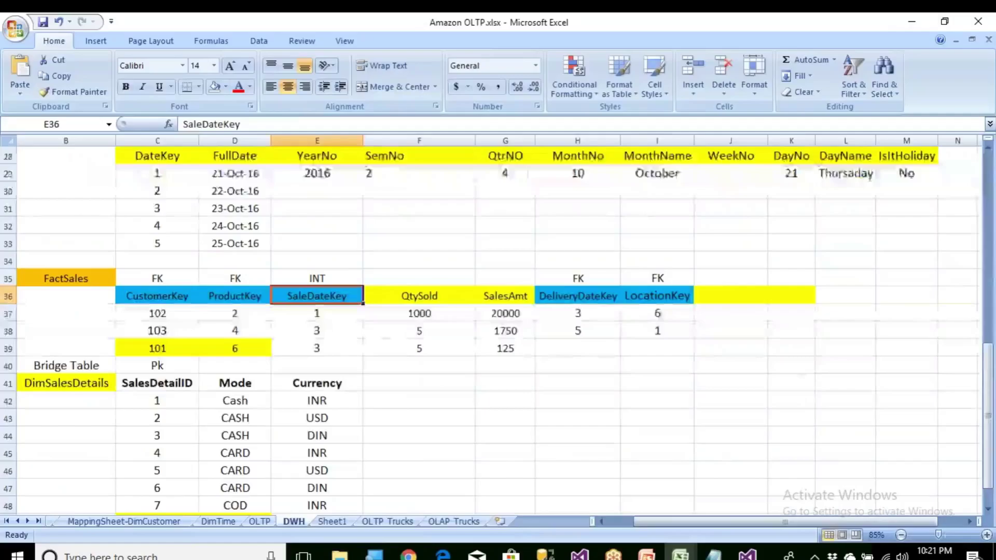
{"action": "left_click_drag", "start_coordinate": [659, 314], "coordinate": [665, 326]}
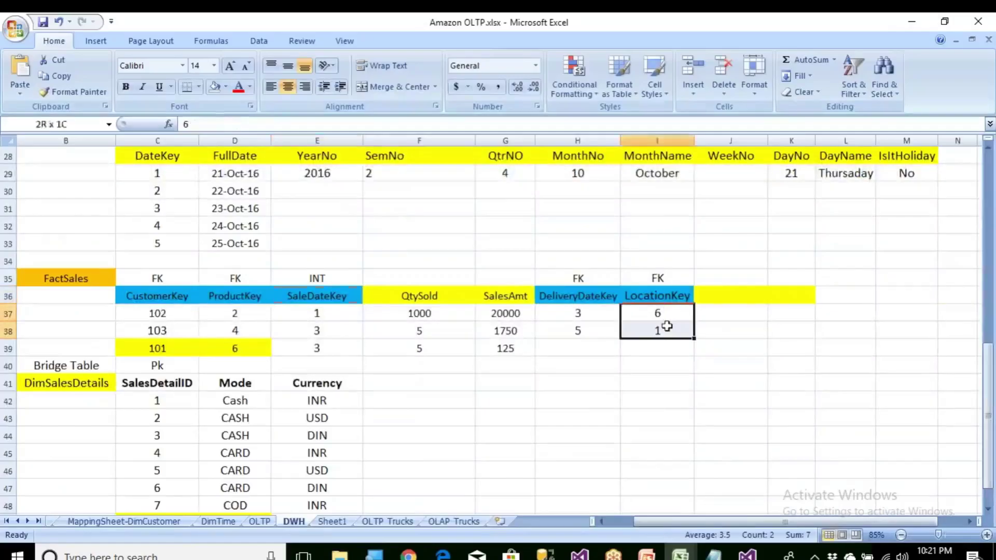
{"action": "left_click", "coordinate": [179, 317]}
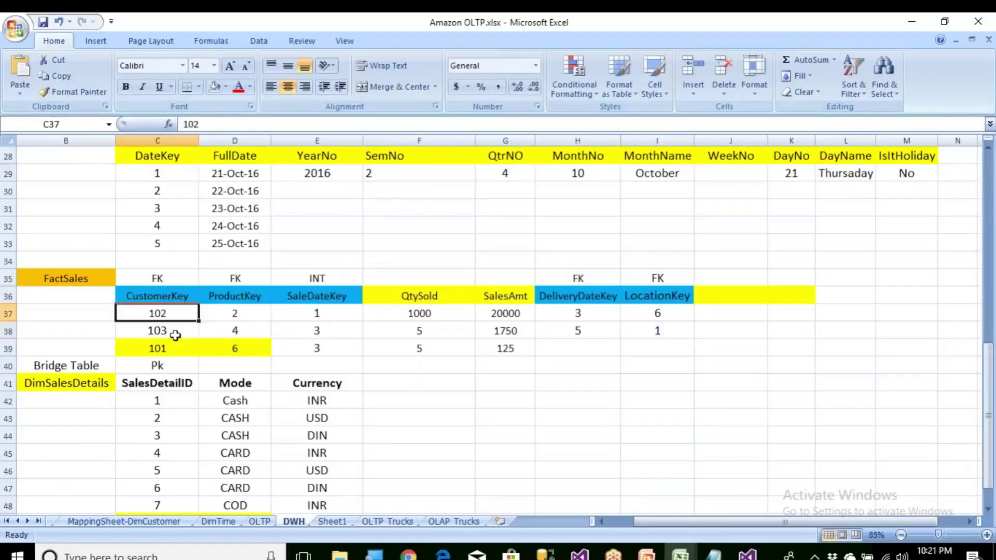
Step: Examine how the CustomerMaster table on the OLTP sheet links each CID to a City
{"action": "left_click", "coordinate": [259, 522]}
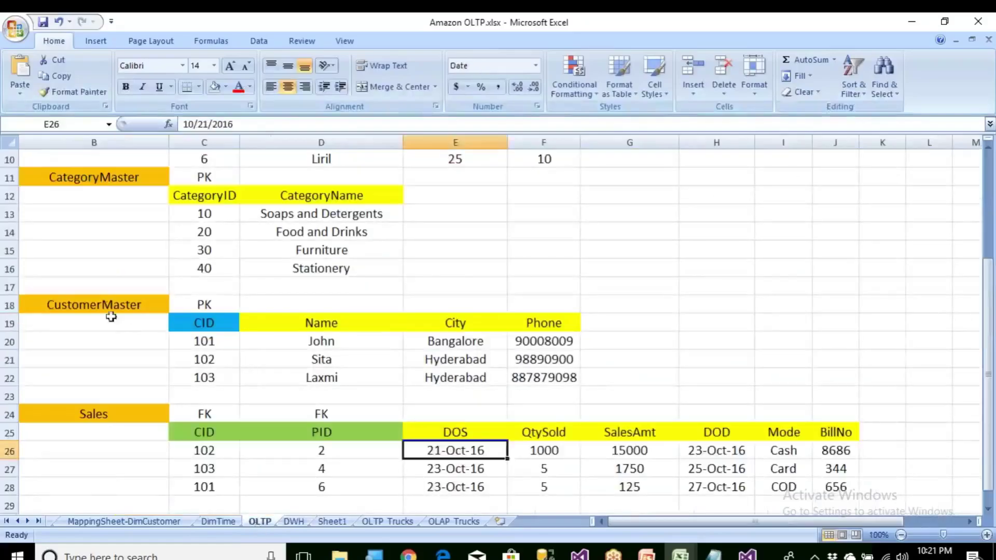
{"action": "left_click", "coordinate": [108, 306]}
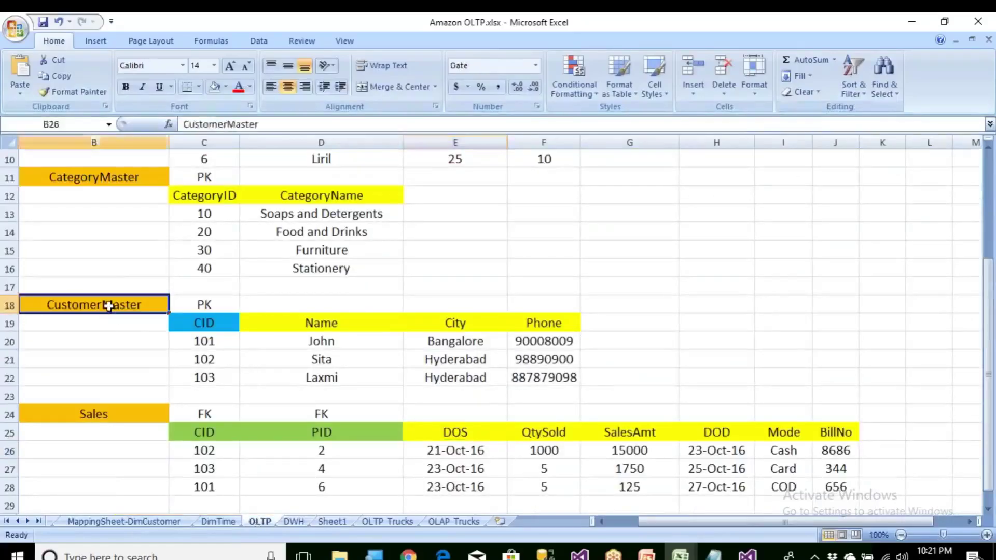
{"action": "left_click", "coordinate": [206, 377]}
{"action": "left_click", "coordinate": [436, 379]}
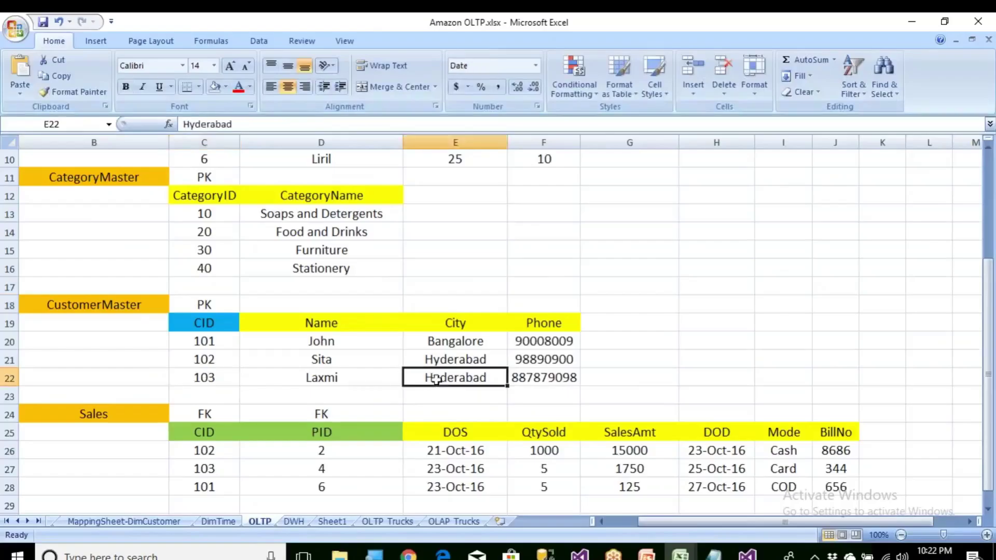
{"action": "left_click", "coordinate": [121, 305]}
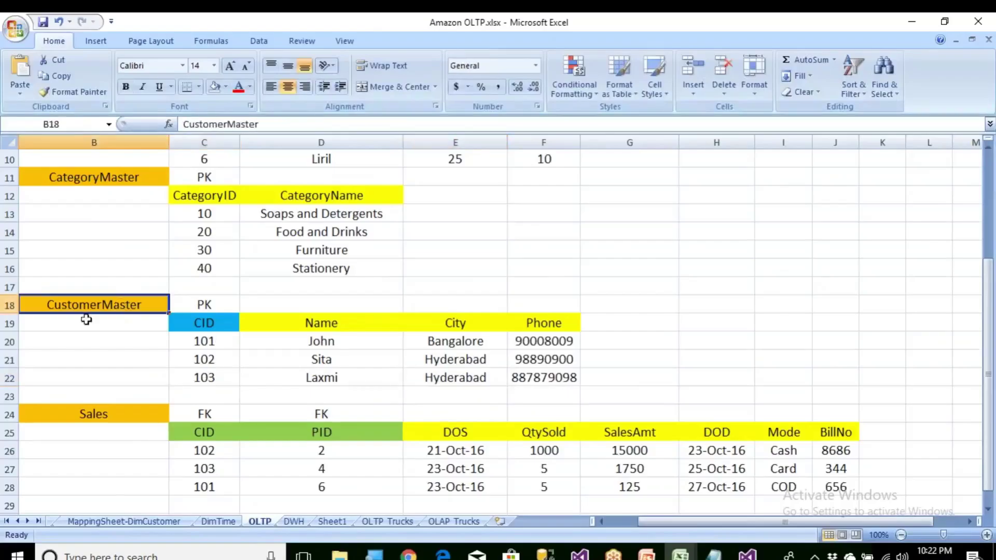
Step: Trace the customer of the first FactSales row on the DWH sheet to its City in CustomerMaster on the OLTP sheet
{"action": "left_click", "coordinate": [300, 521]}
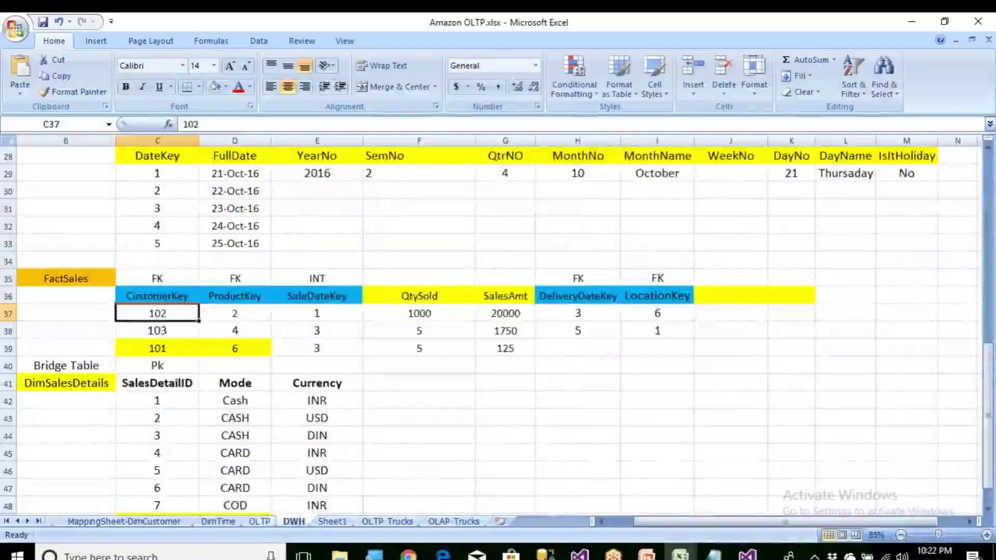
{"action": "left_click", "coordinate": [260, 521]}
{"action": "left_click", "coordinate": [218, 363]}
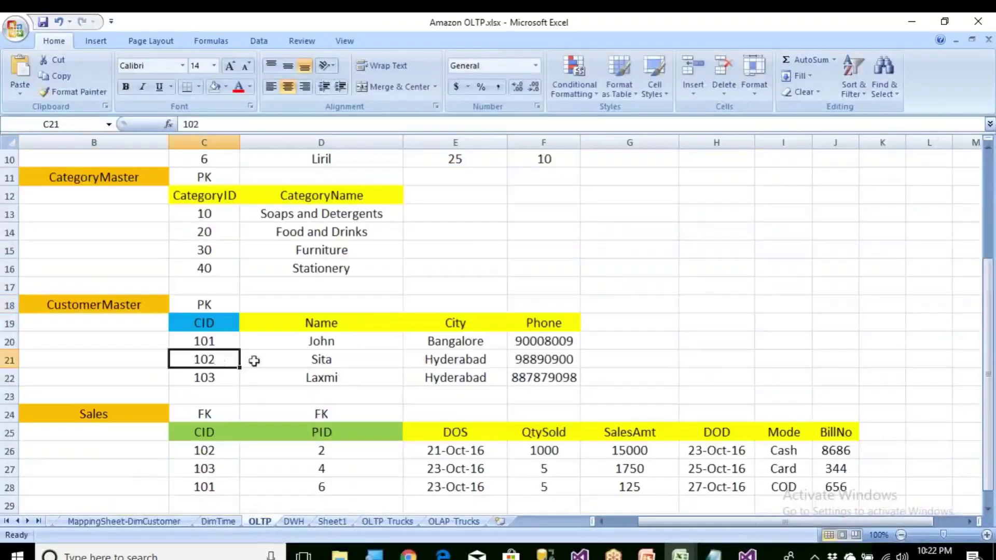
{"action": "left_click", "coordinate": [435, 363]}
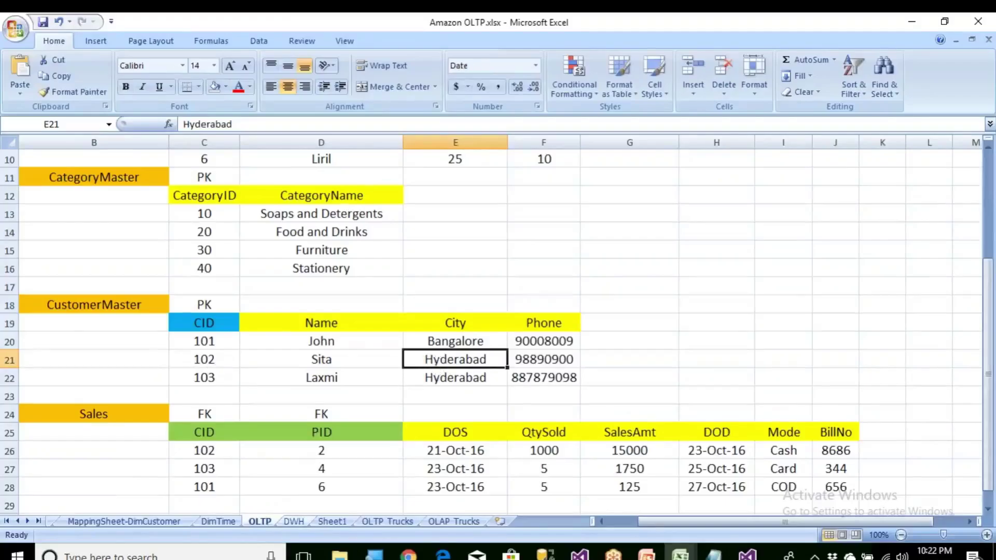
Step: Find the LocationKey for Hyderabad in the DimLocation table on the DWH sheet
{"action": "left_click", "coordinate": [294, 522]}
{"action": "scroll", "coordinate": [404, 420], "scroll_direction": "up", "scroll_amount": 3}
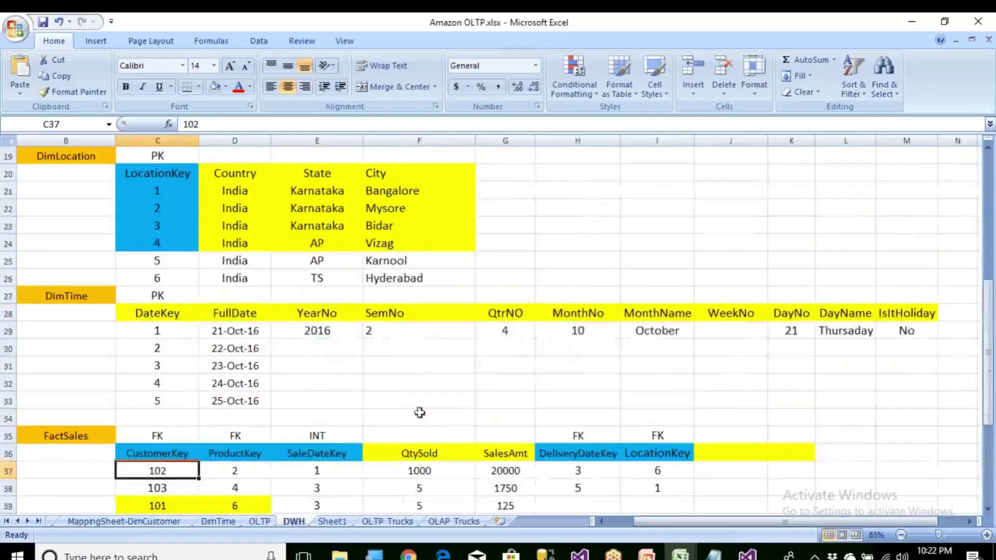
{"action": "left_click", "coordinate": [407, 279]}
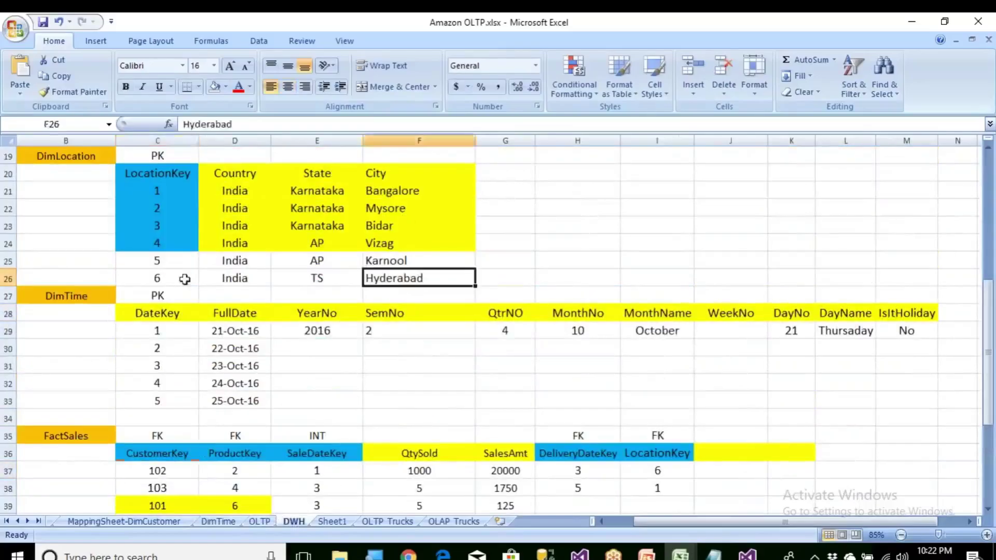
{"action": "left_click", "coordinate": [164, 278]}
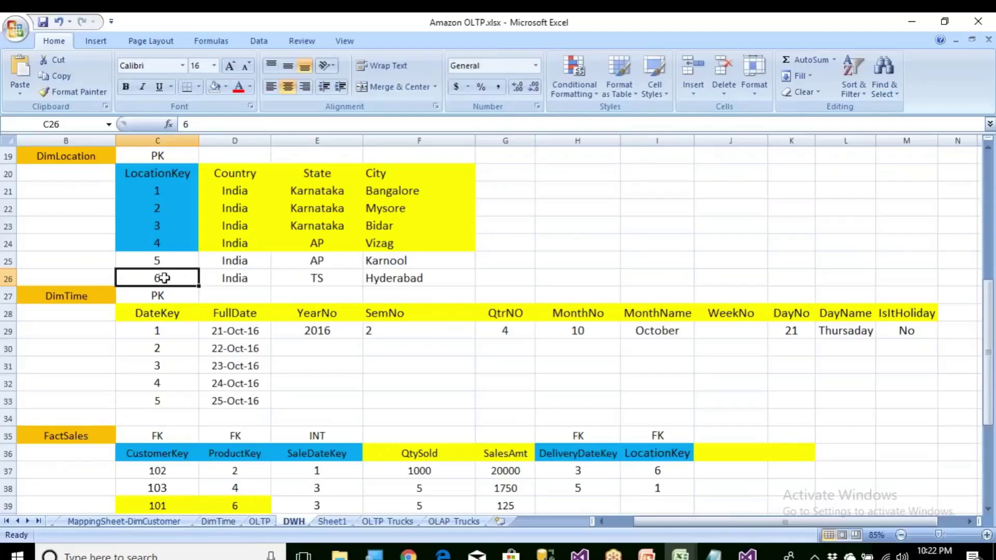
Step: Compare the OLTP and DWH sheets again, and review the LocationKey business rule on the FactSales sheet of ETL Mapping Doc.xlsx
{"action": "left_click", "coordinate": [259, 522]}
{"action": "scroll", "coordinate": [531, 410], "scroll_direction": "down", "scroll_amount": 4}
{"action": "scroll", "coordinate": [531, 409], "scroll_direction": "up", "scroll_amount": 7}
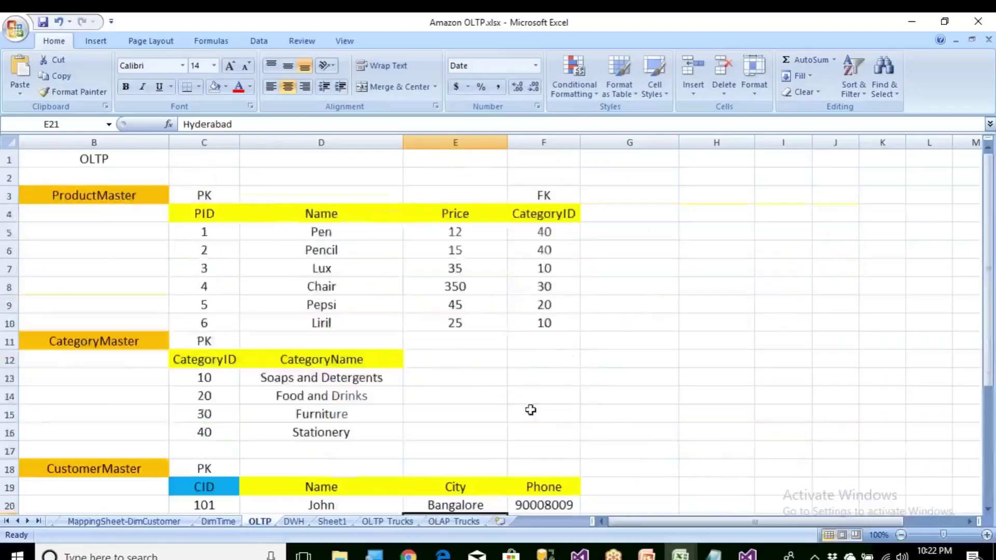
{"action": "left_click", "coordinate": [293, 522]}
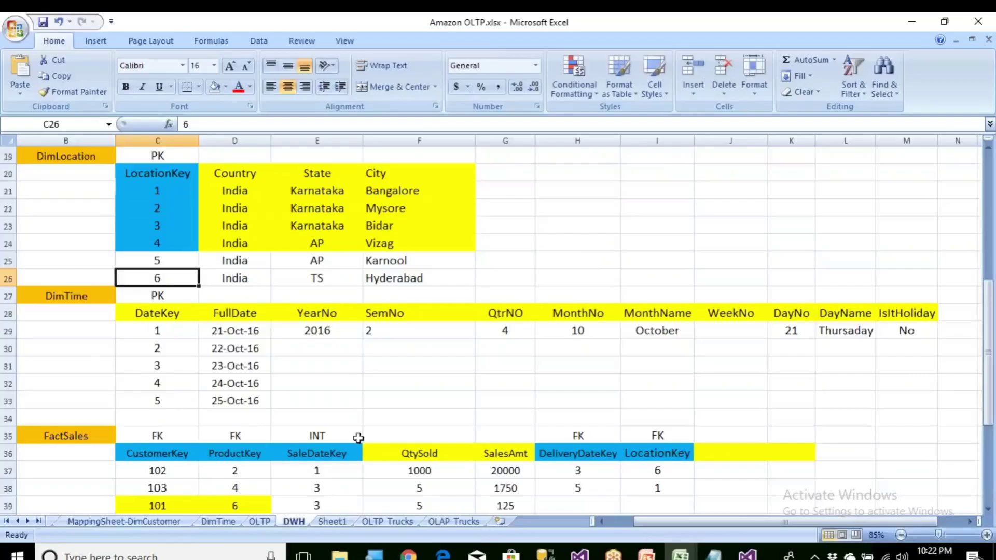
{"action": "scroll", "coordinate": [359, 438], "scroll_direction": "down", "scroll_amount": 3}
{"action": "mouse_move", "coordinate": [680, 553]}
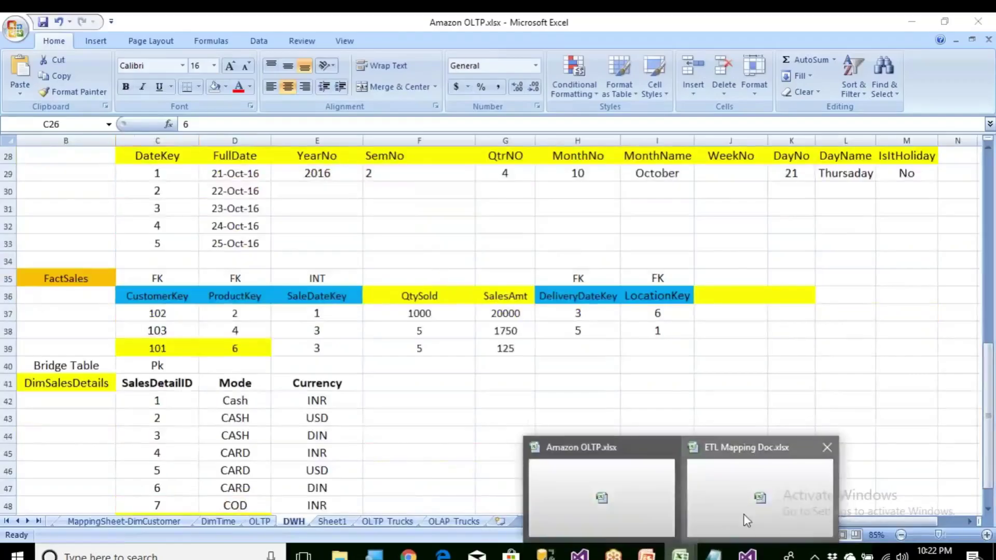
{"action": "left_click", "coordinate": [752, 493]}
{"action": "left_click", "coordinate": [843, 352]}
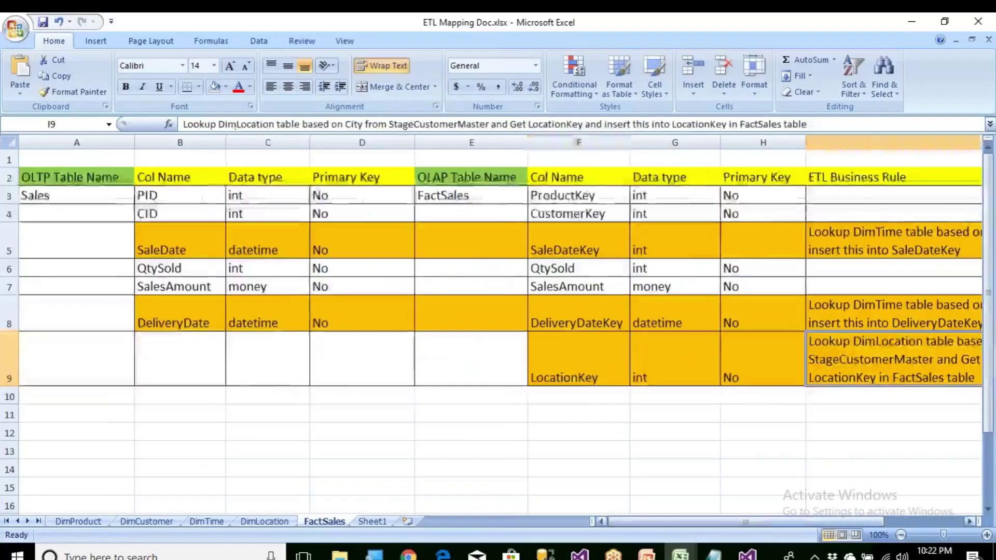
{"action": "left_click_drag", "start_coordinate": [799, 522], "coordinate": [842, 519]}
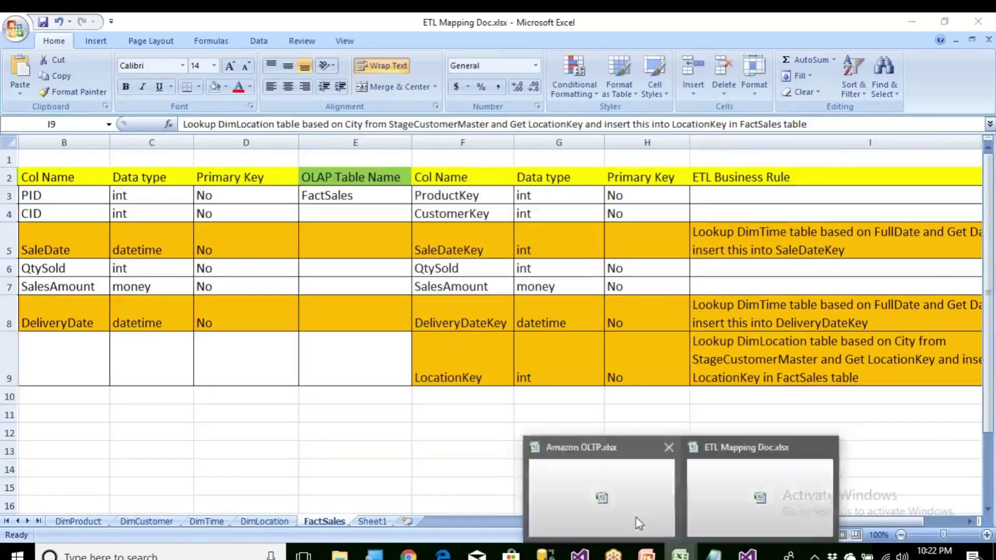
Step: Return to Amazon OLTP.xlsx, examine the first FactSales sample row from CustomerKey to LocationKey, and reopen the OLTP sheet
{"action": "left_click", "coordinate": [638, 524]}
{"action": "scroll", "coordinate": [458, 441], "scroll_direction": "down", "scroll_amount": 1}
{"action": "scroll", "coordinate": [458, 441], "scroll_direction": "up", "scroll_amount": 1}
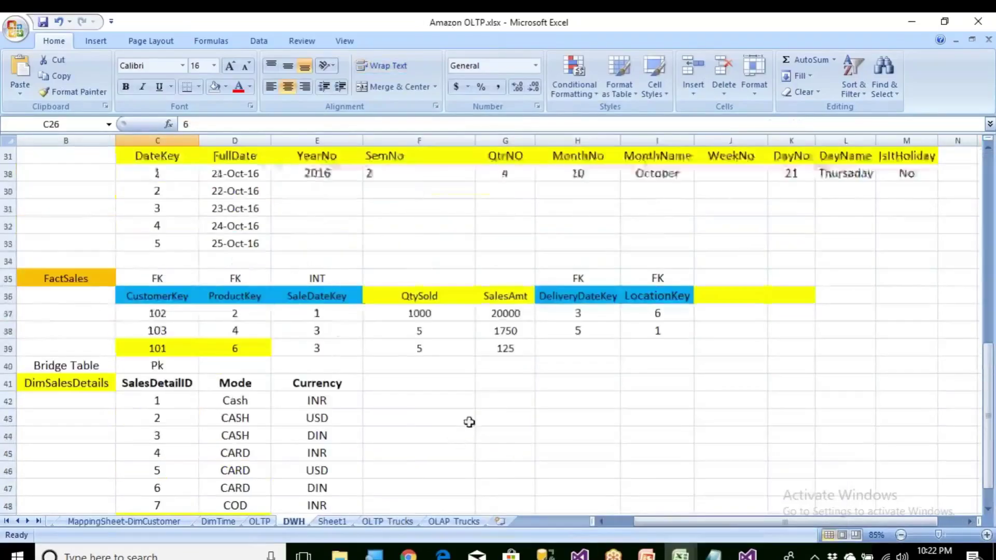
{"action": "left_click_drag", "start_coordinate": [180, 316], "coordinate": [646, 314]}
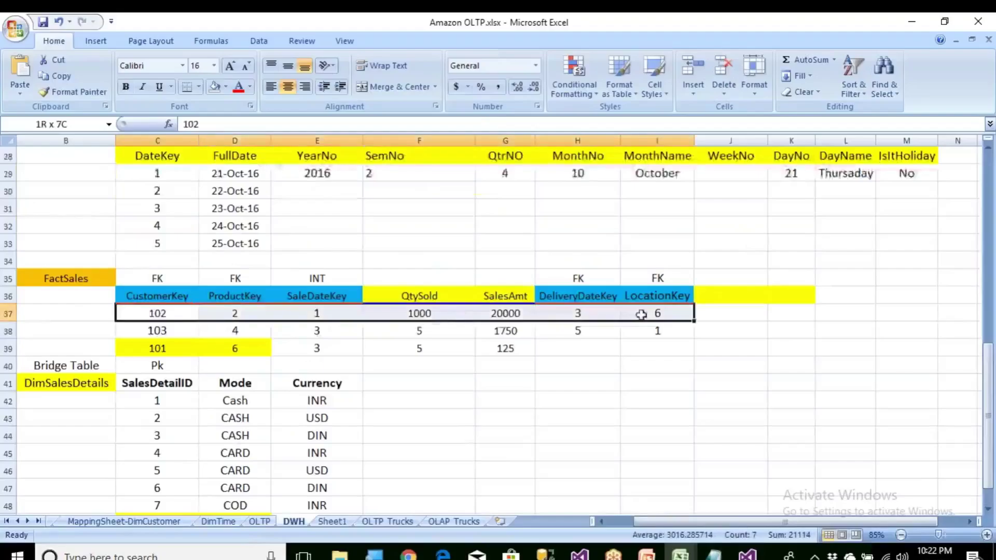
{"action": "left_click", "coordinate": [164, 315]}
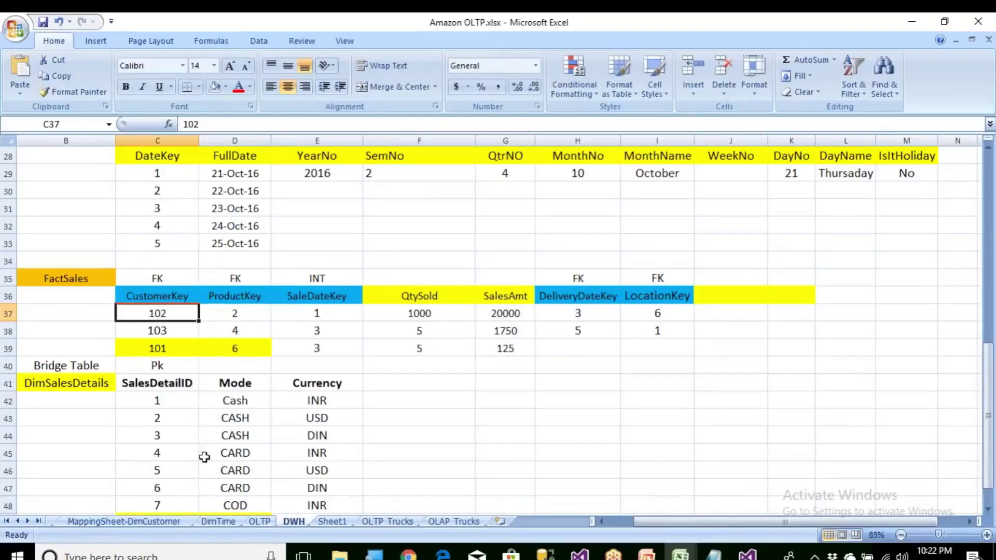
{"action": "left_click", "coordinate": [260, 522]}
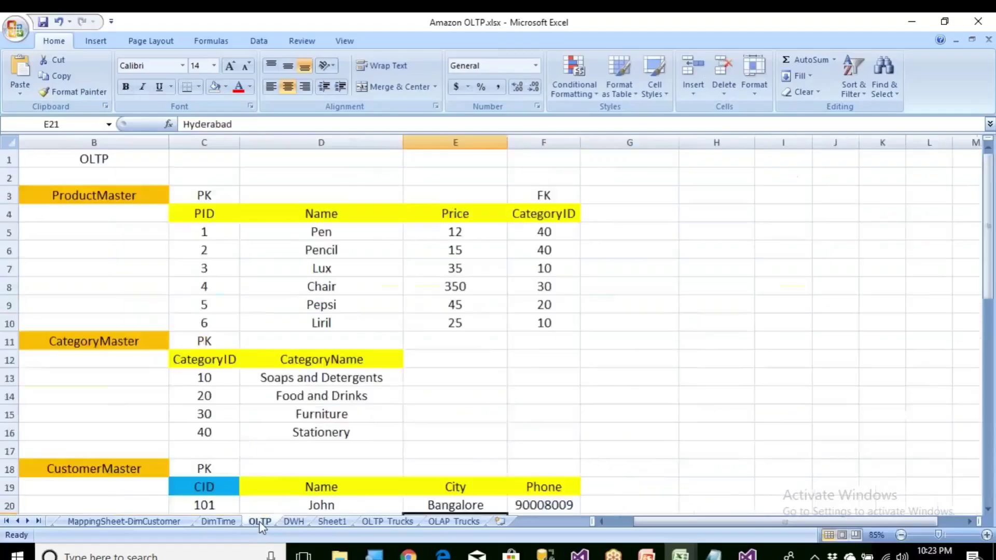
Step: Trace customer 102's City in CustomerMaster on the OLTP sheet to the matching LocationKey in DimLocation on the DWH sheet
{"action": "scroll", "coordinate": [242, 450], "scroll_direction": "down", "scroll_amount": 2}
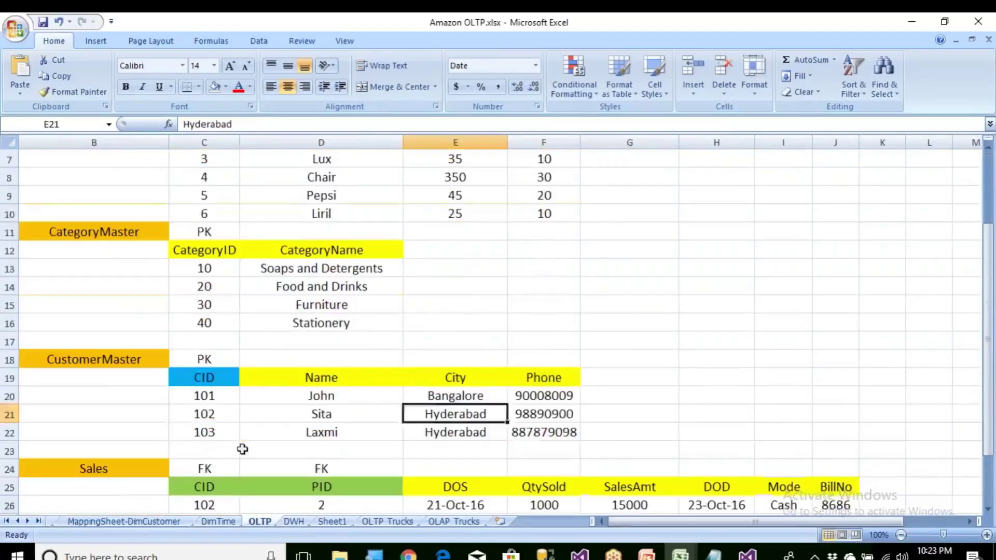
{"action": "left_click", "coordinate": [206, 413]}
{"action": "left_click", "coordinate": [425, 416]}
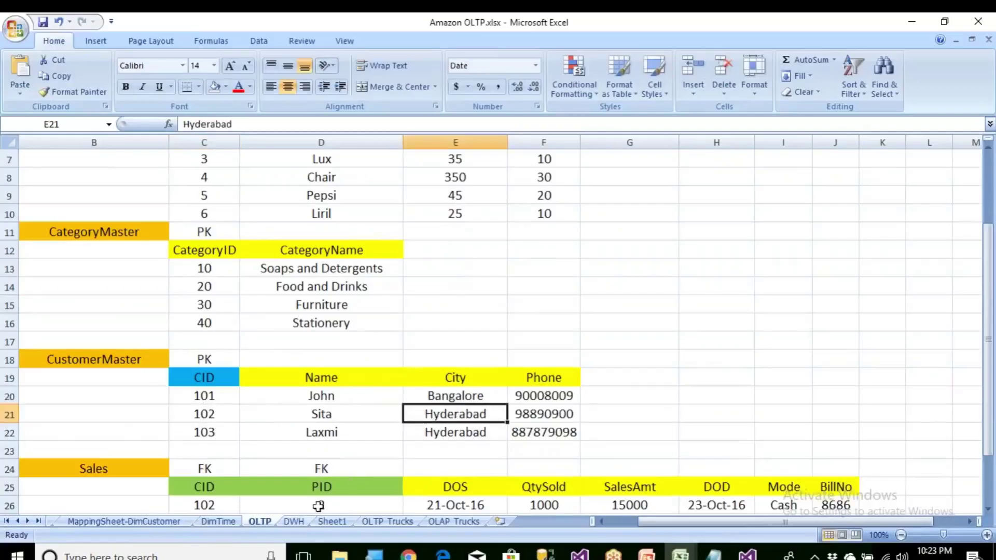
{"action": "left_click", "coordinate": [293, 521]}
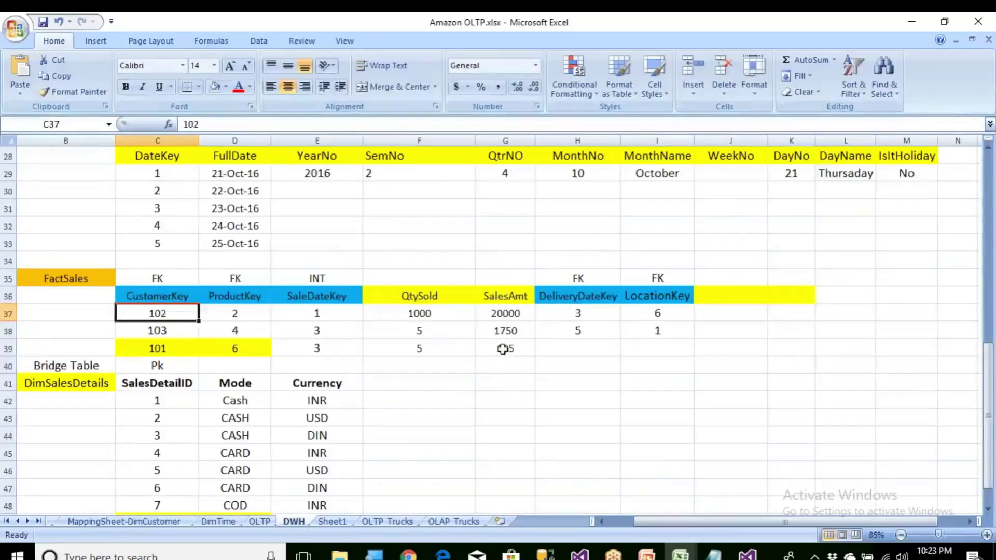
{"action": "scroll", "coordinate": [502, 349], "scroll_direction": "up", "scroll_amount": 4}
{"action": "left_click", "coordinate": [424, 332]}
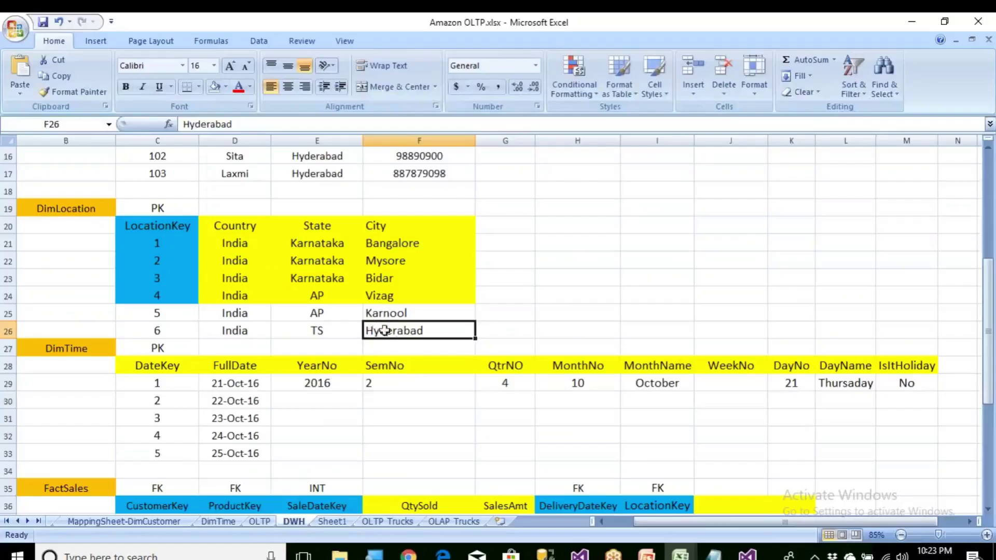
{"action": "left_click", "coordinate": [179, 328]}
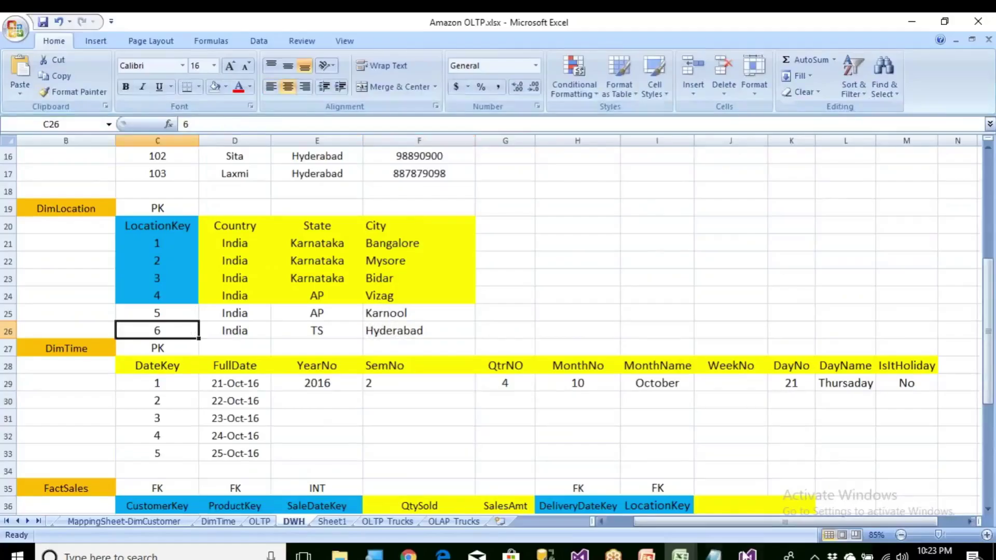
Step: Switch to Visual Studio, add a Lookup to the data flow, and connect the DeliveryDateKey lookup's Lookup Match Output to it
{"action": "left_click", "coordinate": [748, 554]}
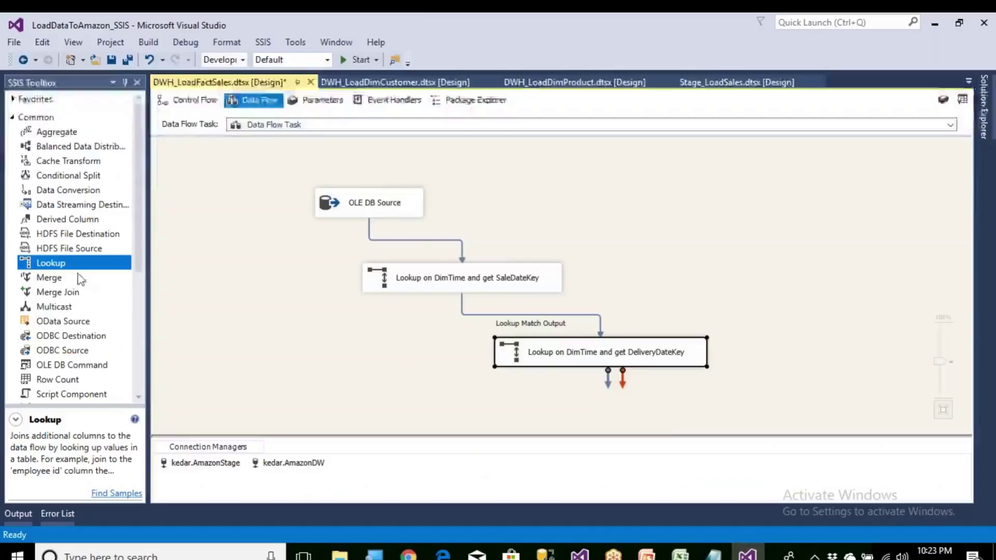
{"action": "left_click", "coordinate": [66, 267]}
{"action": "left_click_drag", "start_coordinate": [618, 407], "coordinate": [685, 415]}
{"action": "left_click_drag", "start_coordinate": [608, 345], "coordinate": [734, 396]}
{"action": "left_click", "coordinate": [427, 283]}
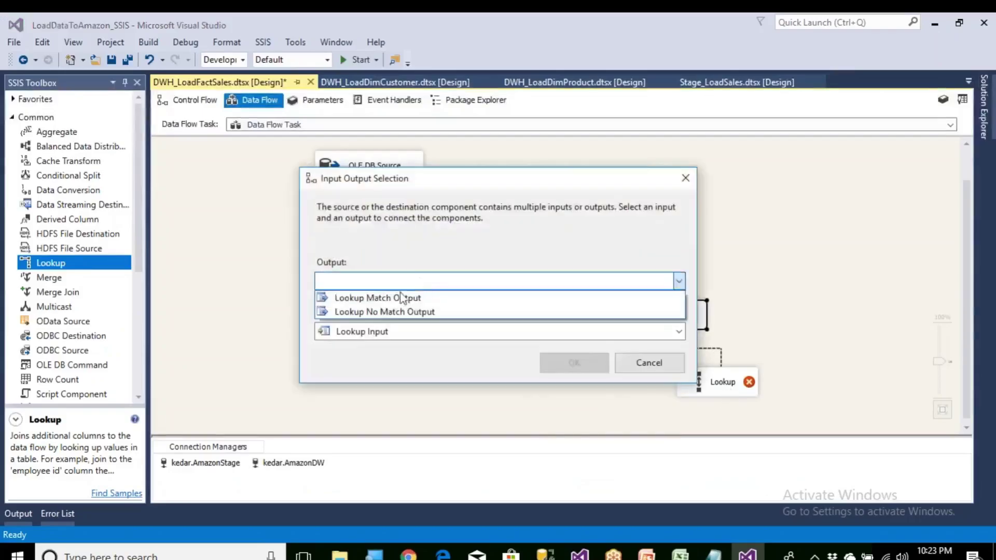
{"action": "left_click", "coordinate": [407, 296]}
{"action": "key", "text": "Return"}
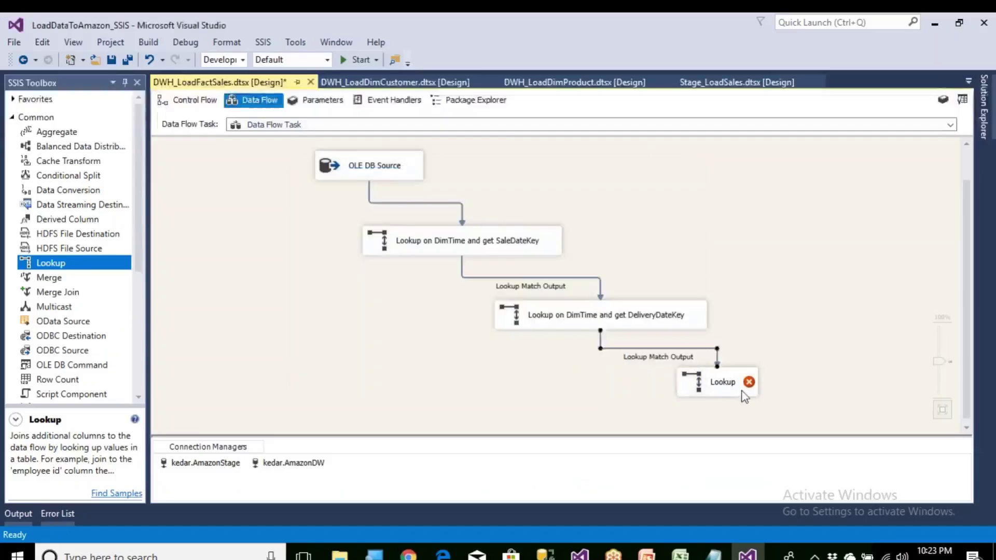
Step: Rename the new Lookup as "Lookup on StageCustomer and Get City"
{"action": "left_click", "coordinate": [741, 390]}
{"action": "left_click", "coordinate": [741, 390]}
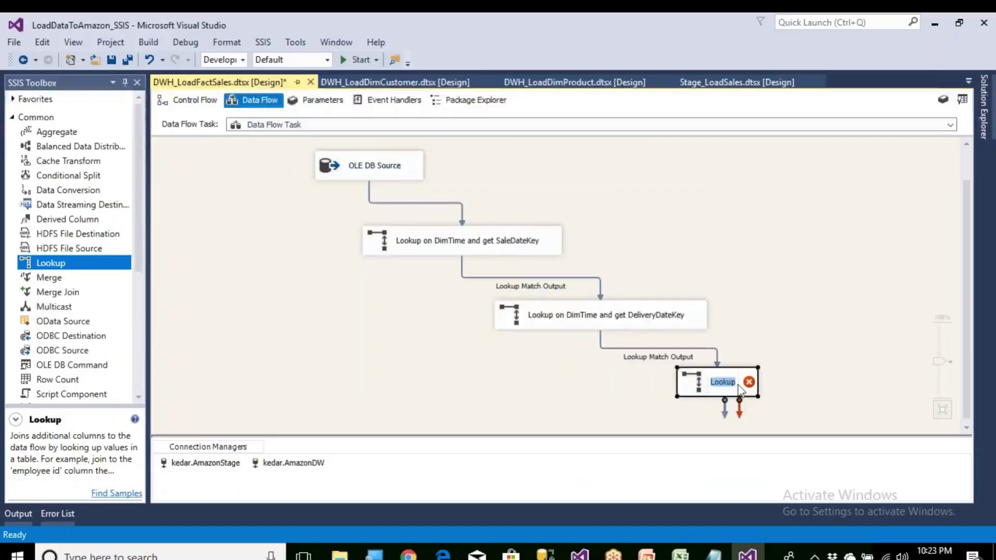
{"action": "type", "text": "Lookup on "}
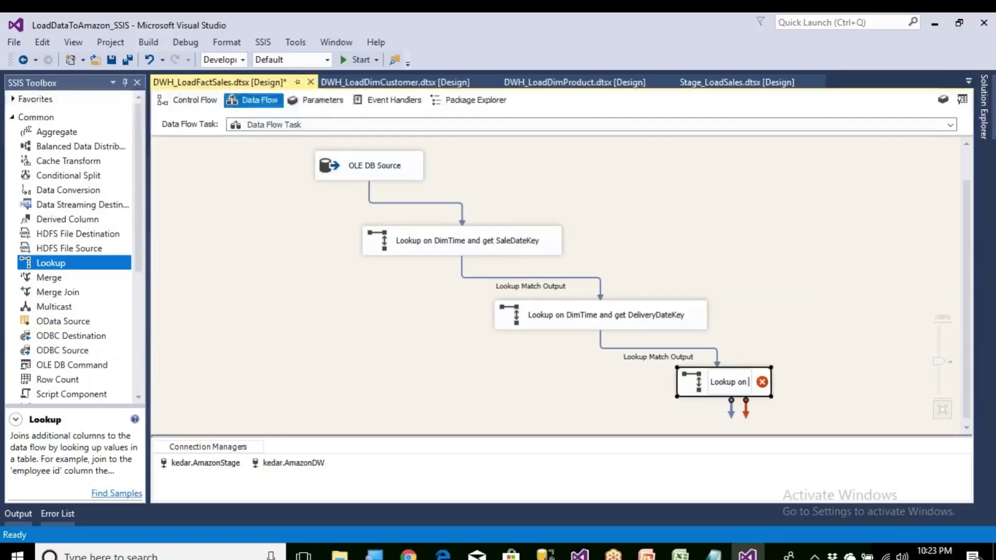
{"action": "type", "text": "Stage"}
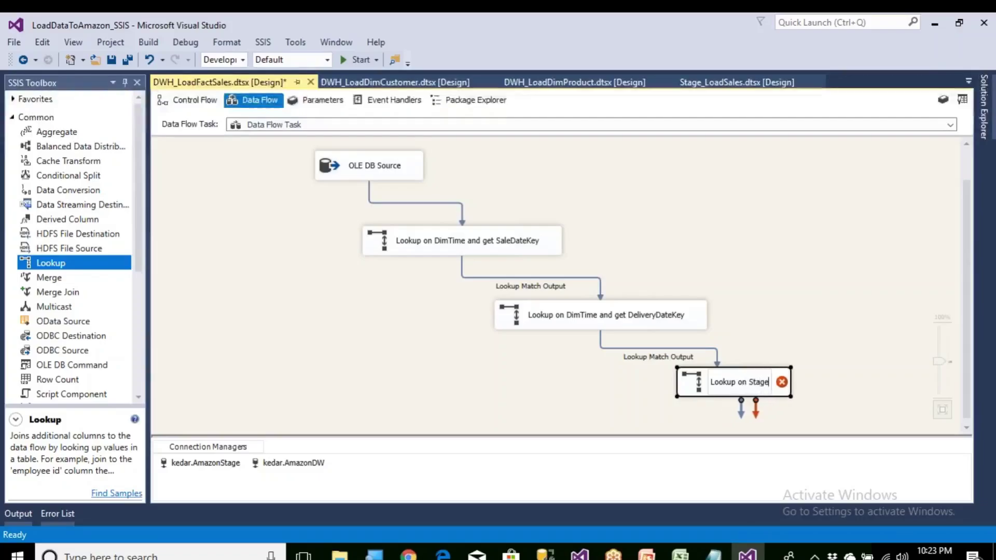
{"action": "type", "text": "Custom"}
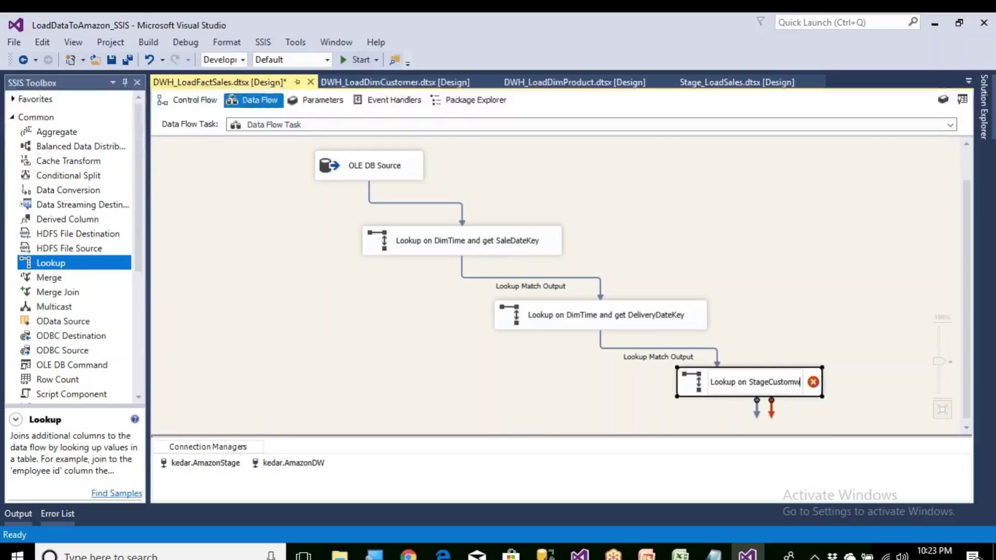
{"action": "type", "text": "er and Get City"}
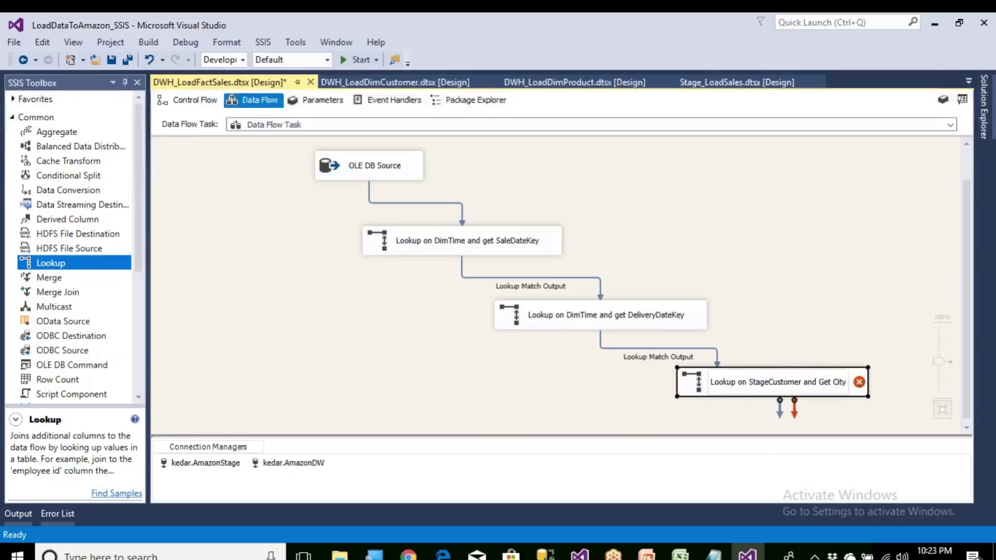
{"action": "left_click", "coordinate": [789, 293]}
Step: Set the StageCustomer lookup to redirect rows to no match output, and open its connection settings
{"action": "double_click", "coordinate": [773, 378]}
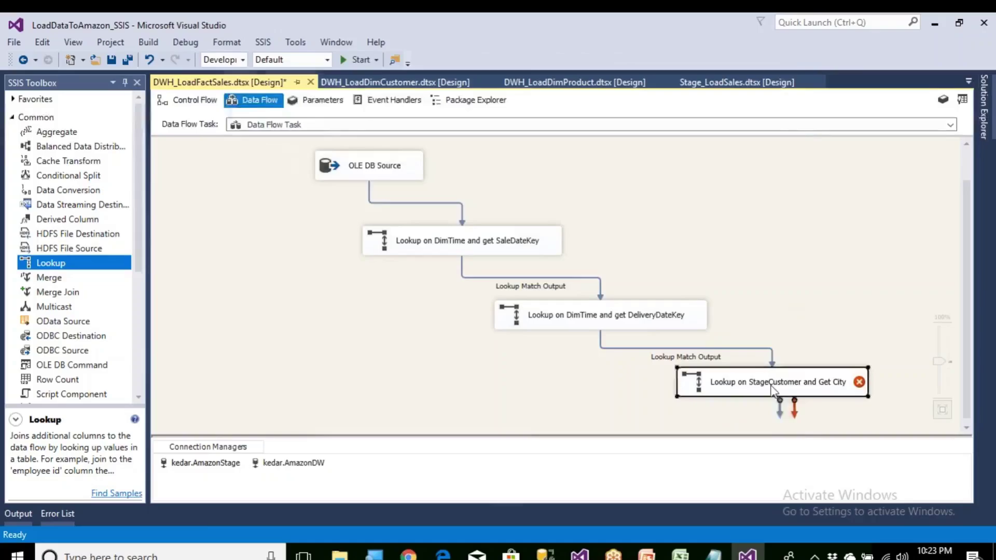
{"action": "left_click", "coordinate": [375, 356]}
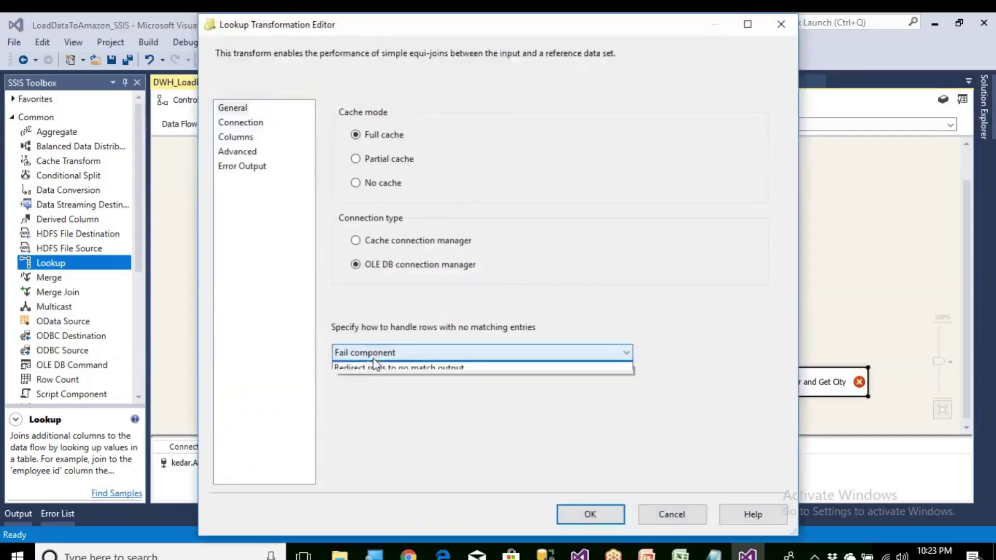
{"action": "left_click", "coordinate": [388, 400]}
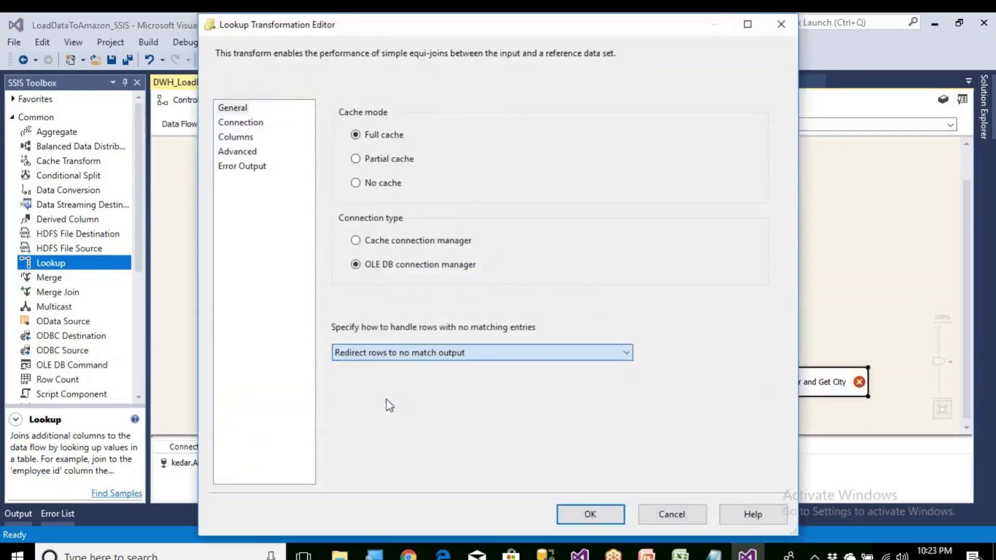
{"action": "left_click", "coordinate": [254, 123]}
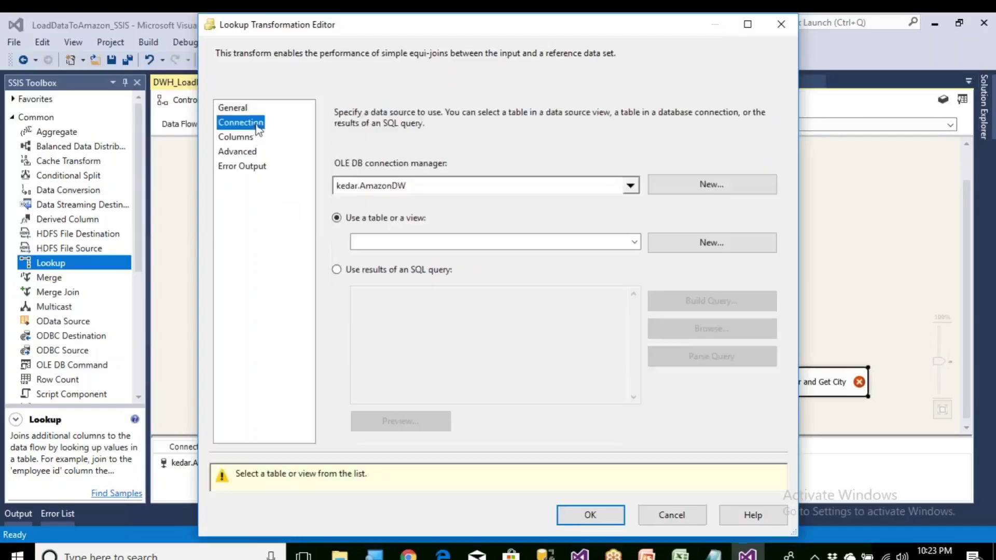
Step: Try the AmazonStage connection for the StageCustomer lookup, and switch it back to AmazonDW
{"action": "left_click", "coordinate": [426, 188]}
{"action": "left_click", "coordinate": [434, 230]}
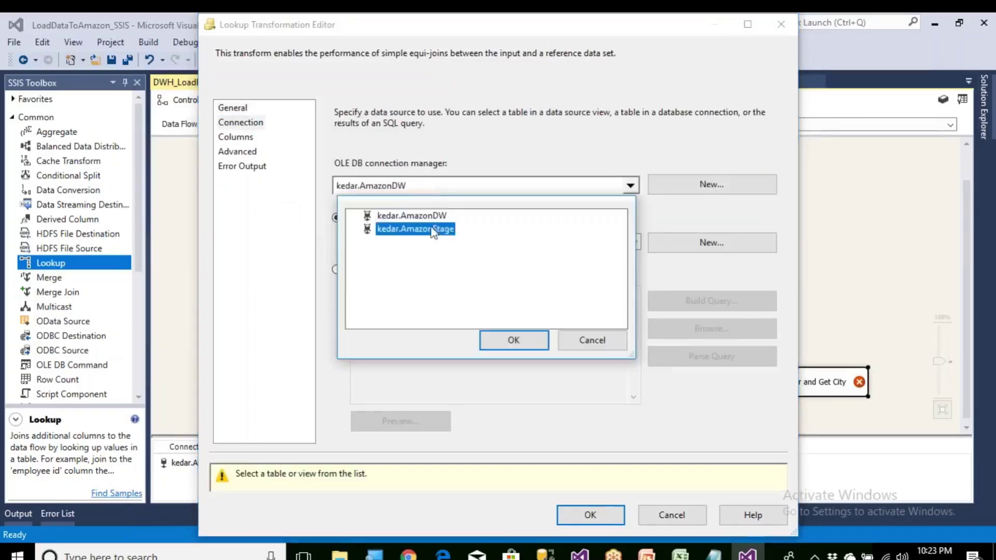
{"action": "left_click", "coordinate": [513, 340]}
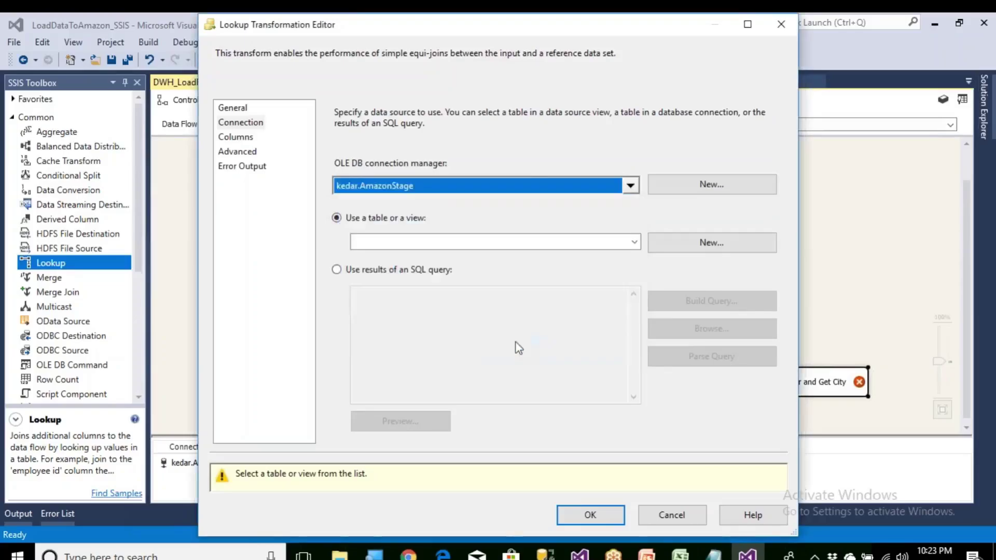
{"action": "left_click", "coordinate": [429, 193]}
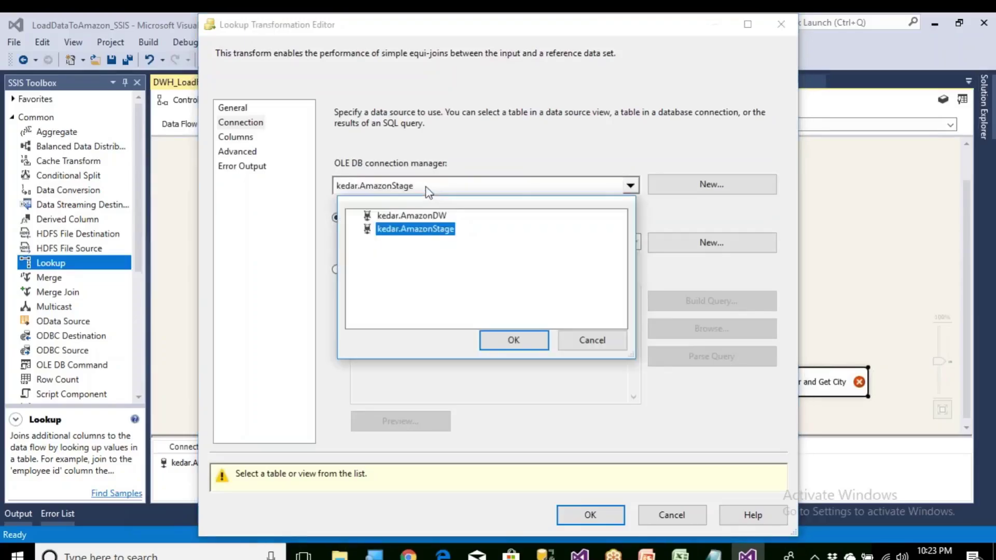
{"action": "left_click", "coordinate": [427, 217]}
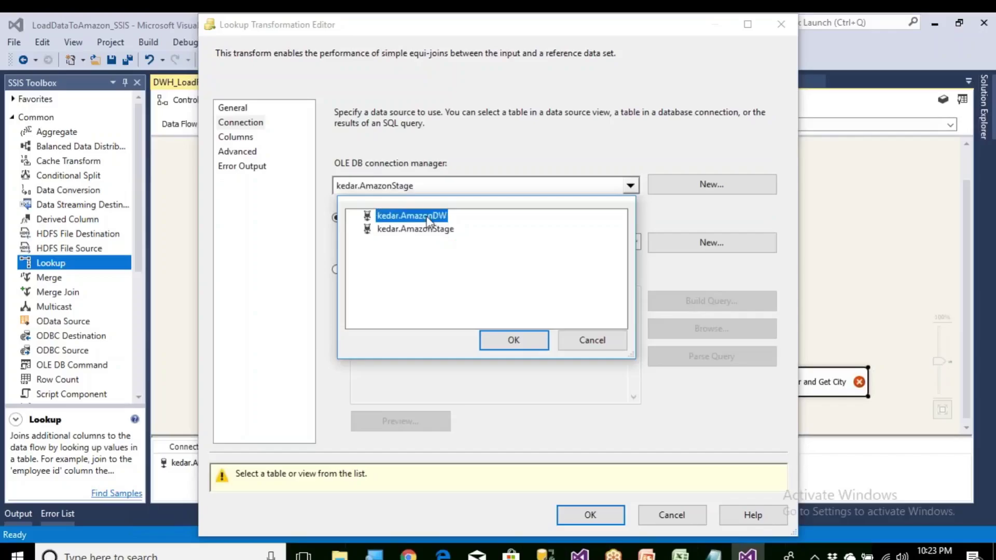
{"action": "left_click", "coordinate": [513, 341]}
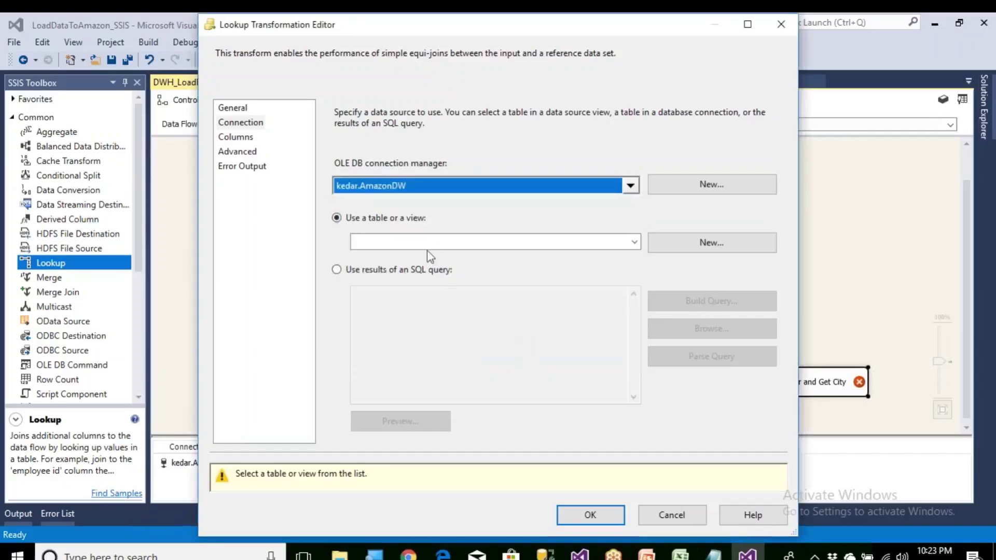
Step: Choose [dbo].[DimCustomer] as the lookup's reference table and preview its rows
{"action": "left_click", "coordinate": [425, 242]}
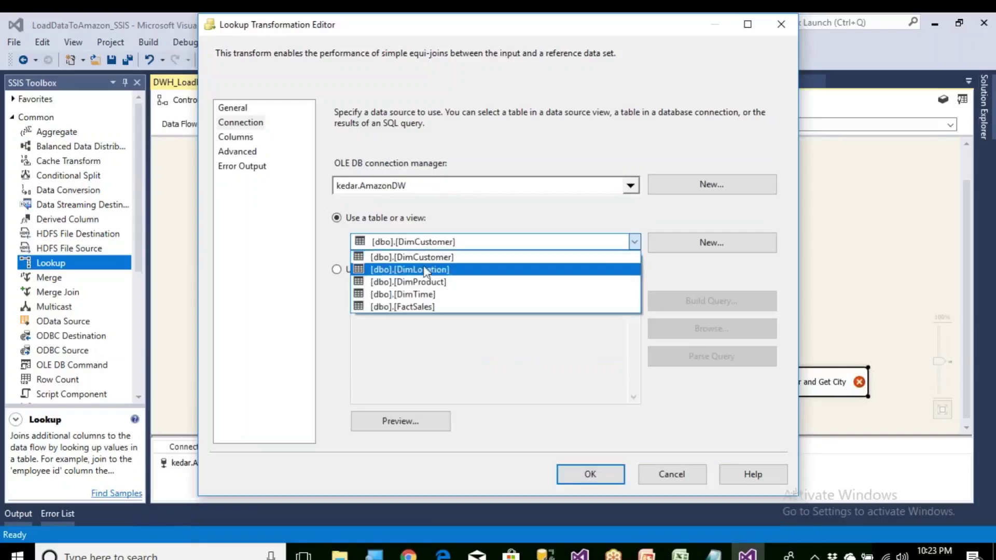
{"action": "left_click", "coordinate": [426, 262]}
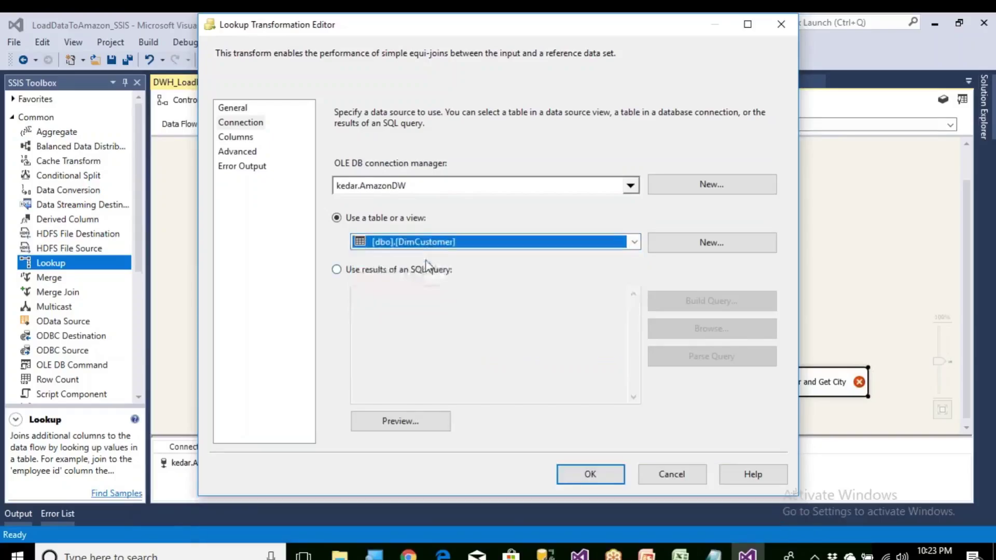
{"action": "left_click", "coordinate": [400, 421]}
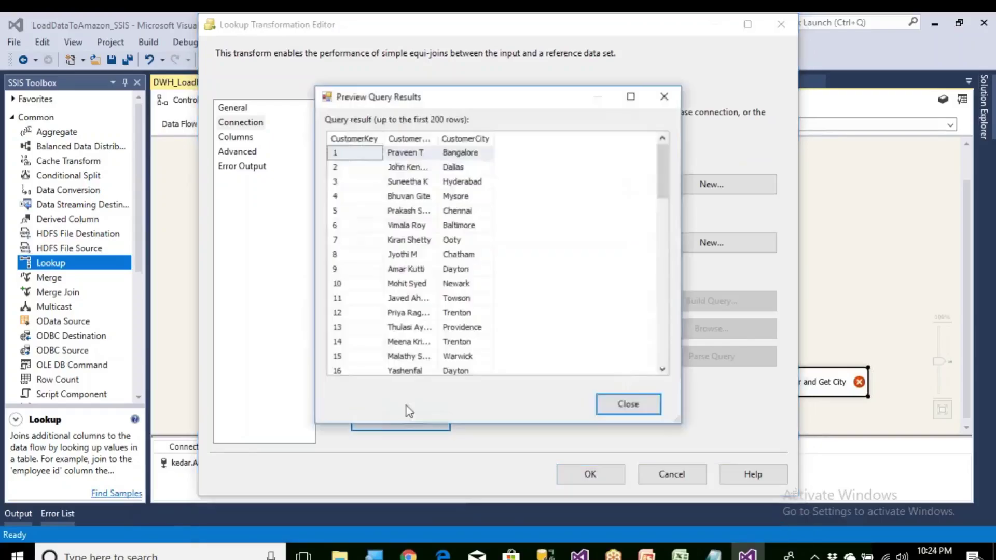
{"action": "left_click", "coordinate": [641, 405]}
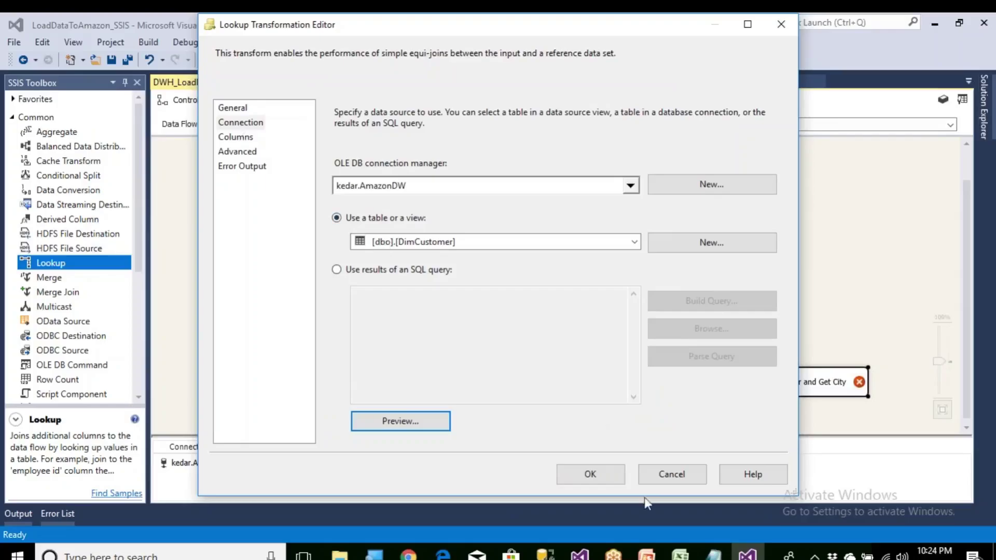
Step: Map the CID input column to CustomerKey, return CustomerCity as a new column, and accept the lookup settings
{"action": "left_click", "coordinate": [239, 139]}
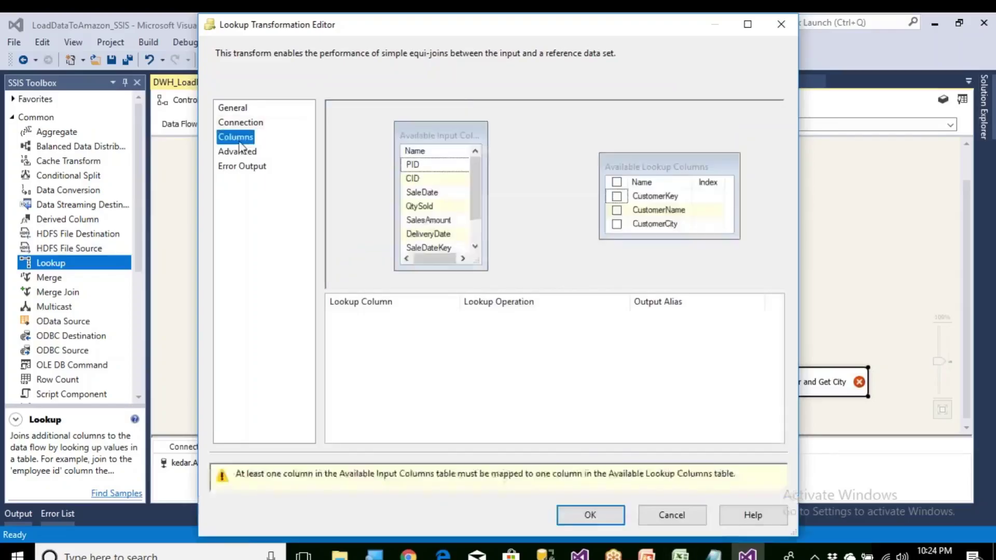
{"action": "left_click_drag", "start_coordinate": [476, 261], "coordinate": [508, 288]}
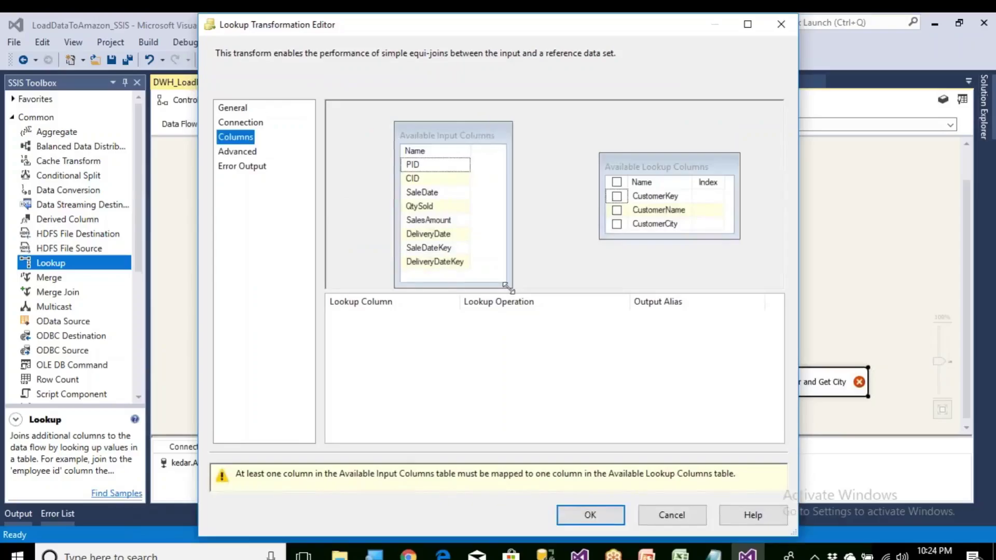
{"action": "left_click", "coordinate": [436, 179]}
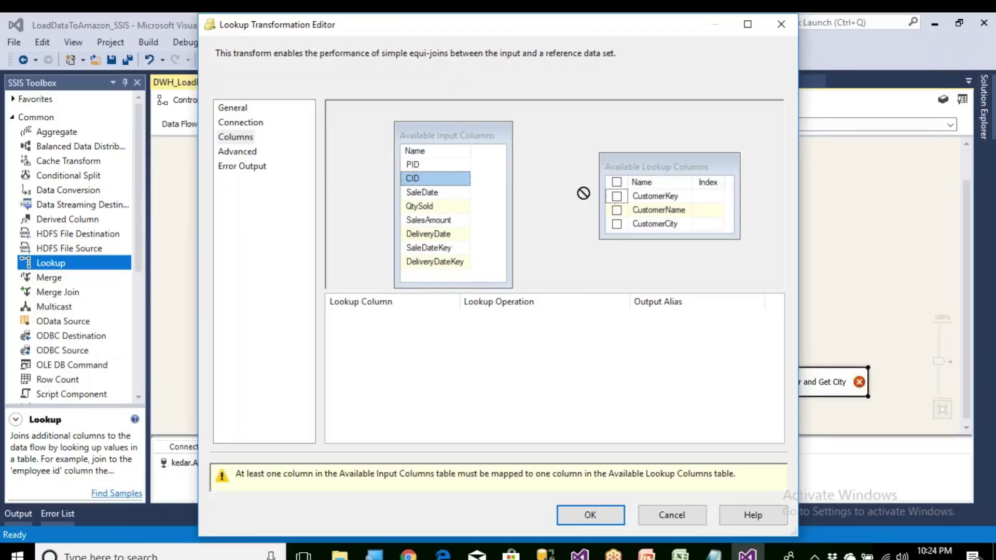
{"action": "left_click_drag", "start_coordinate": [584, 193], "coordinate": [618, 196]}
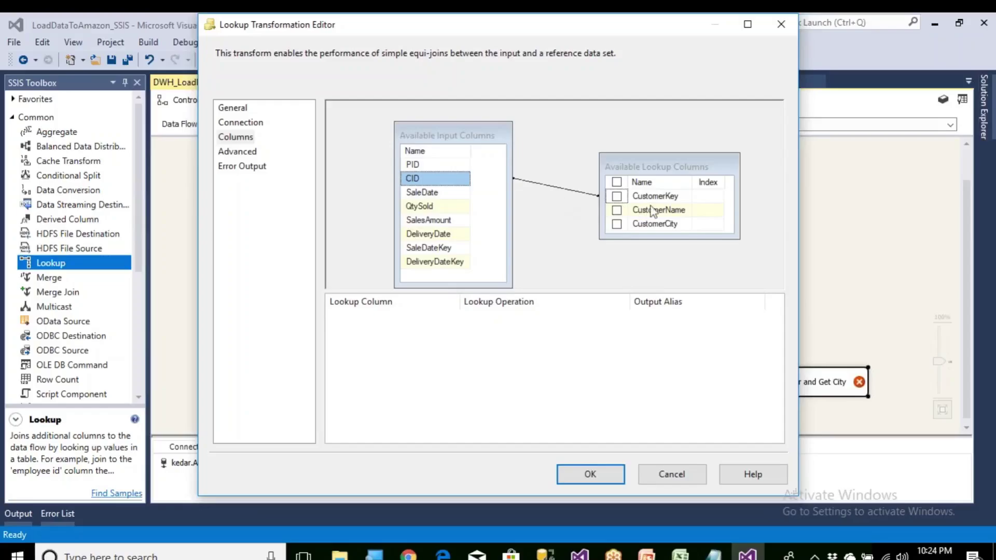
{"action": "left_click", "coordinate": [617, 224]}
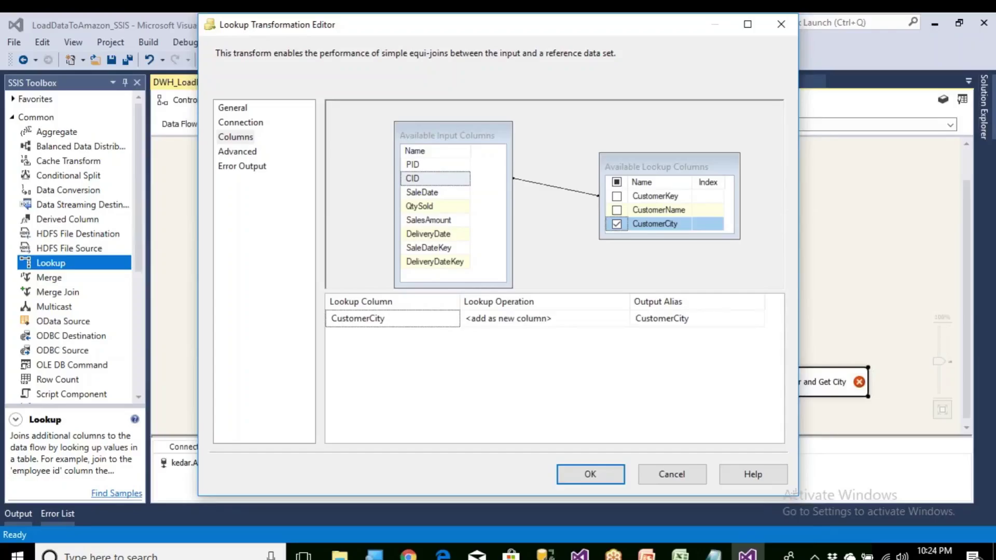
{"action": "left_click", "coordinate": [609, 477]}
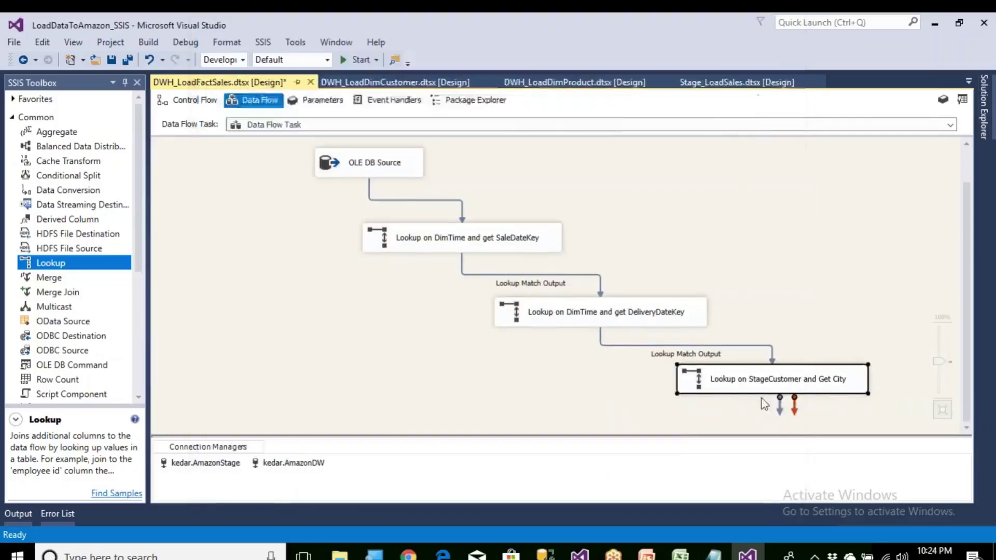
Step: Add another Lookup below the StageCustomer lookup and connect the StageCustomer lookup's Lookup Match Output to it
{"action": "left_click_drag", "start_coordinate": [802, 383], "coordinate": [792, 362]}
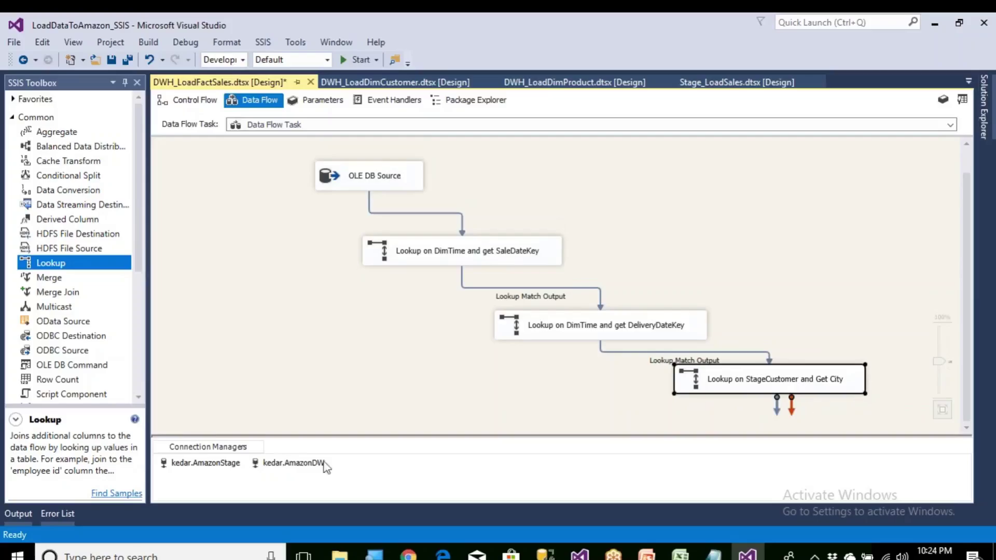
{"action": "left_click_drag", "start_coordinate": [85, 263], "coordinate": [677, 415]}
{"action": "left_click_drag", "start_coordinate": [753, 408], "coordinate": [817, 418]}
{"action": "left_click", "coordinate": [790, 361]}
{"action": "left_click_drag", "start_coordinate": [783, 378], "coordinate": [783, 415]}
{"action": "left_click", "coordinate": [577, 288]}
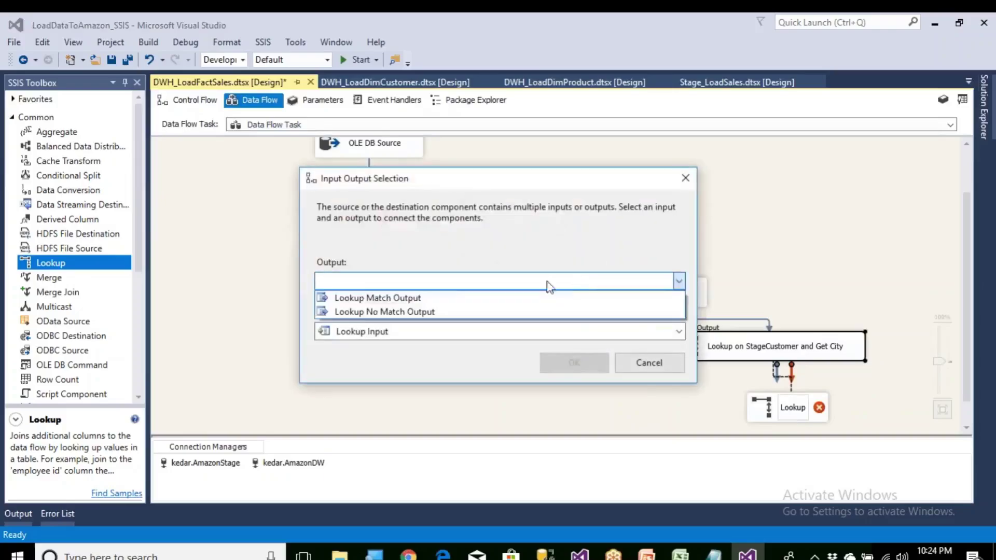
{"action": "left_click", "coordinate": [415, 295]}
{"action": "left_click", "coordinate": [563, 373]}
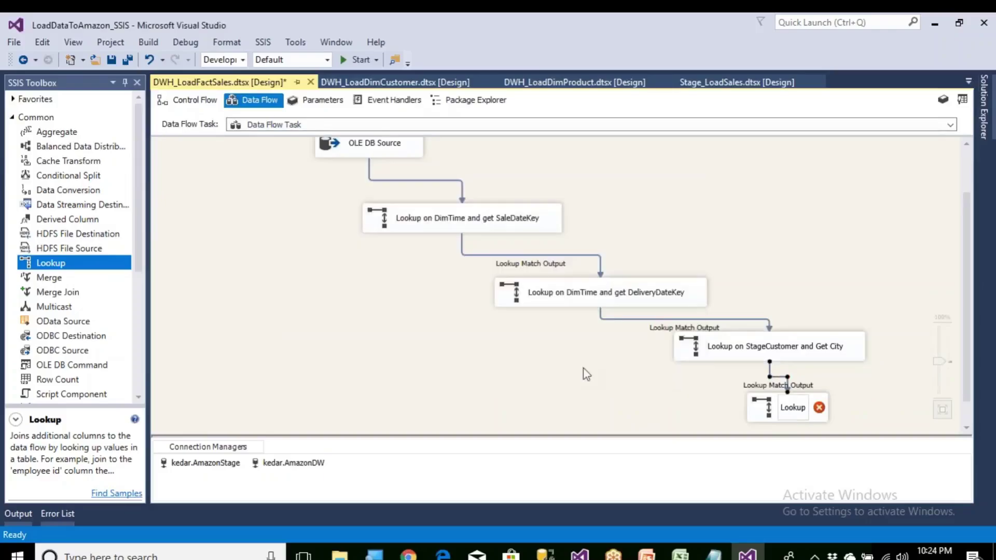
Step: Rename the new Lookup as "Lookup on DimLocation based City and Get LocKey"
{"action": "left_click", "coordinate": [782, 408]}
{"action": "type", "text": "on DimT"}
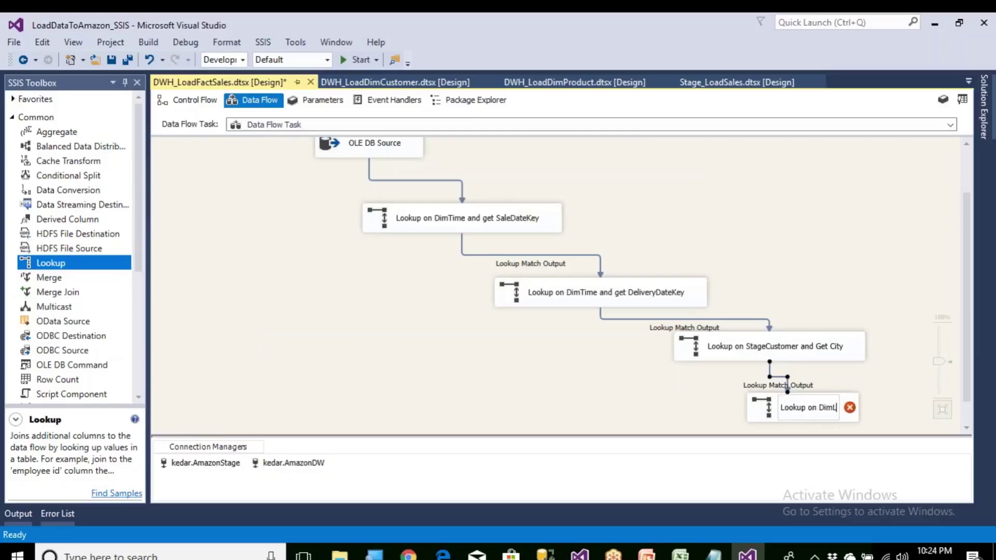
{"action": "type", "text": "ocation"}
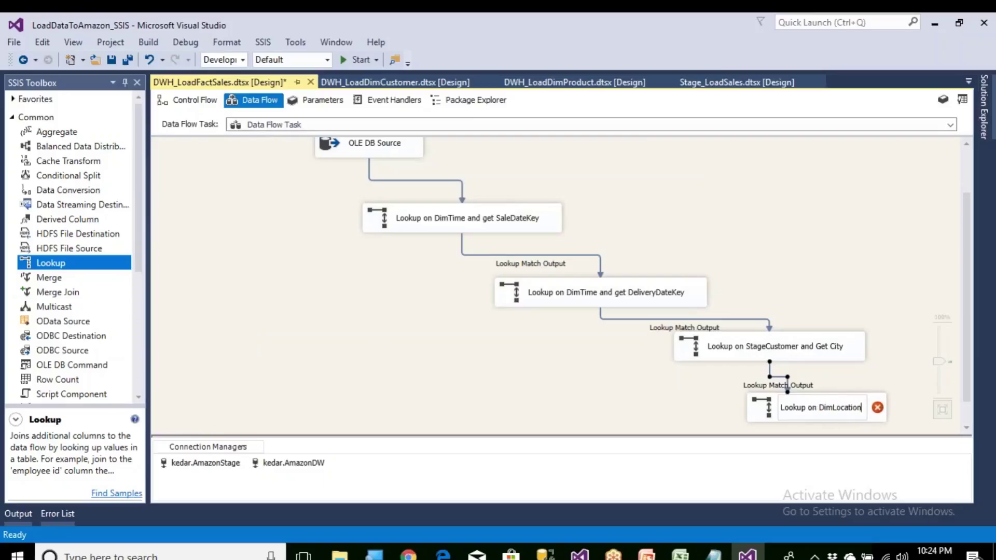
{"action": "type", "text": " and"}
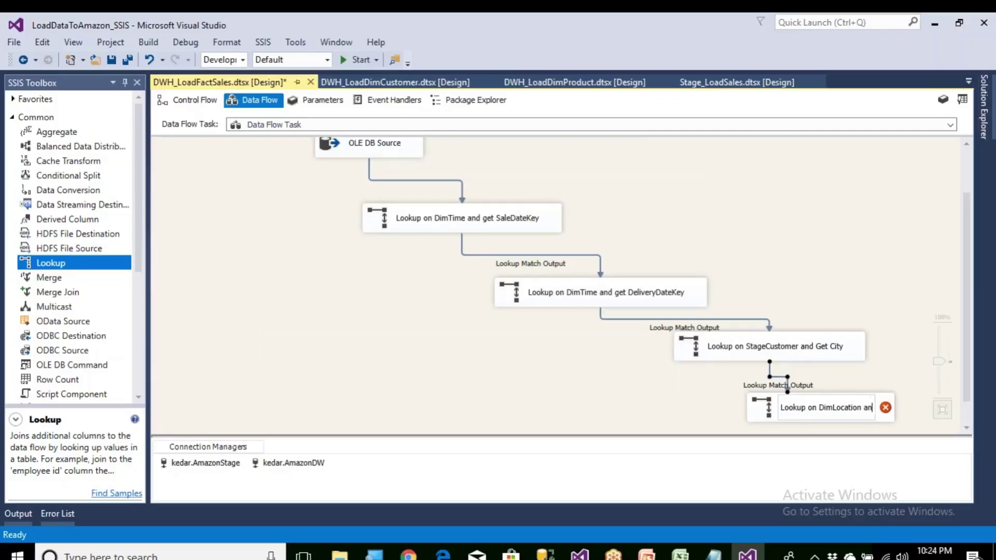
{"action": "key", "text": "BackSpace"}
{"action": "key", "text": "BackSpace"}
{"action": "key", "text": "BackSpace"}
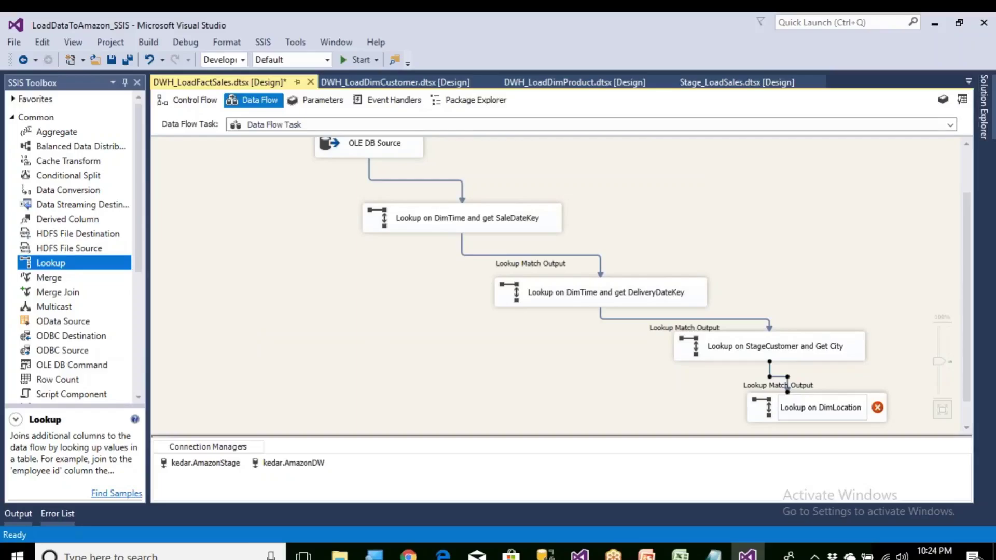
{"action": "type", "text": "based C"}
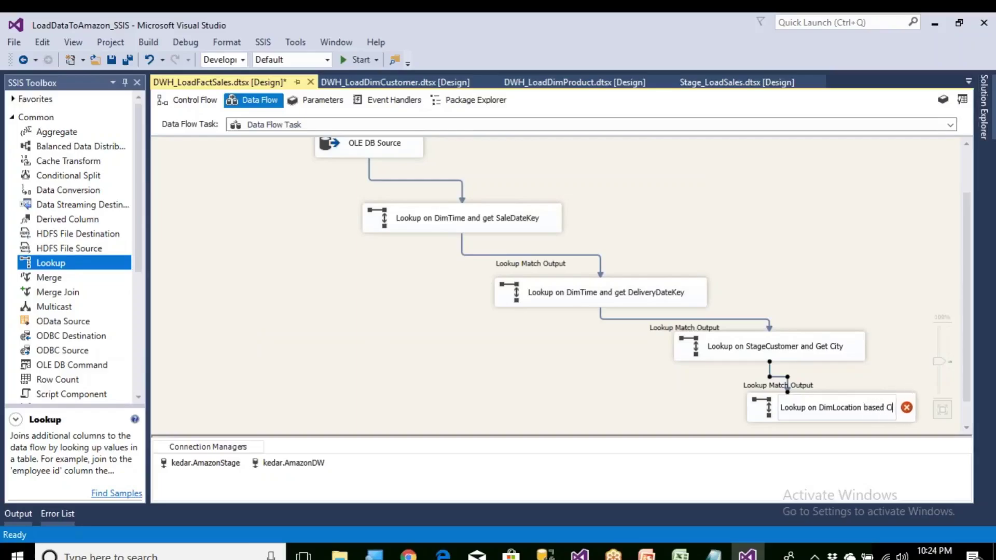
{"action": "type", "text": "ity NA"}
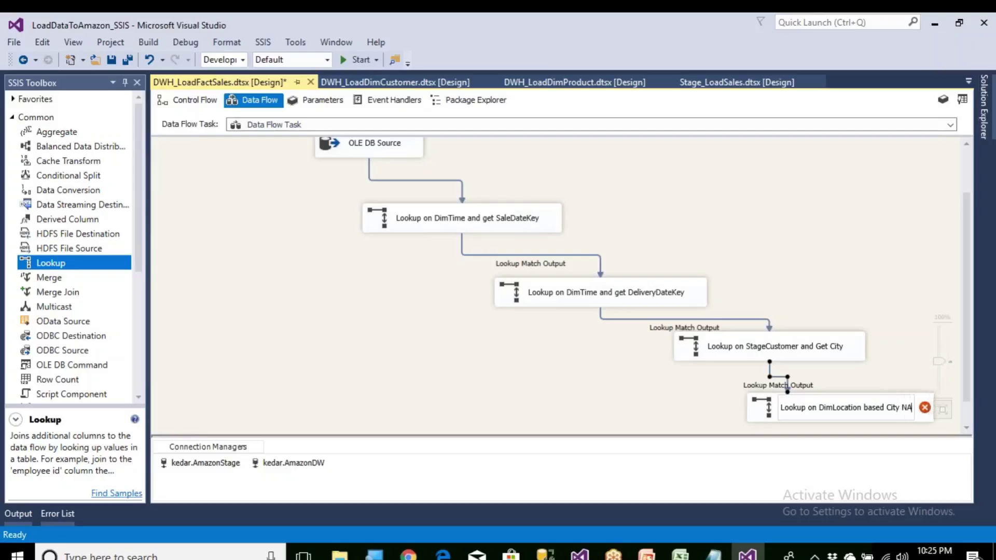
{"action": "key", "text": "BackSpace"}
{"action": "key", "text": "BackSpace"}
{"action": "type", "text": "and G"}
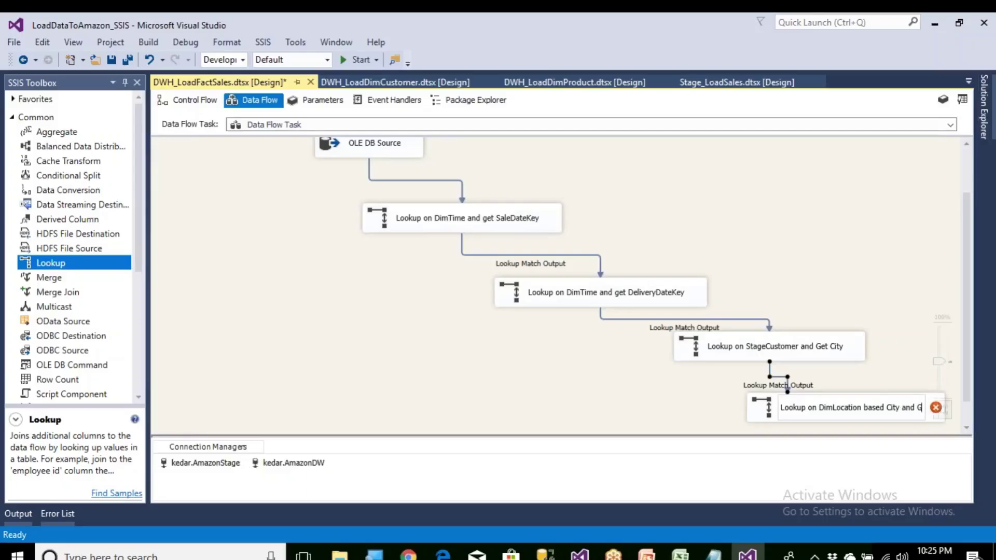
{"action": "type", "text": "et"}
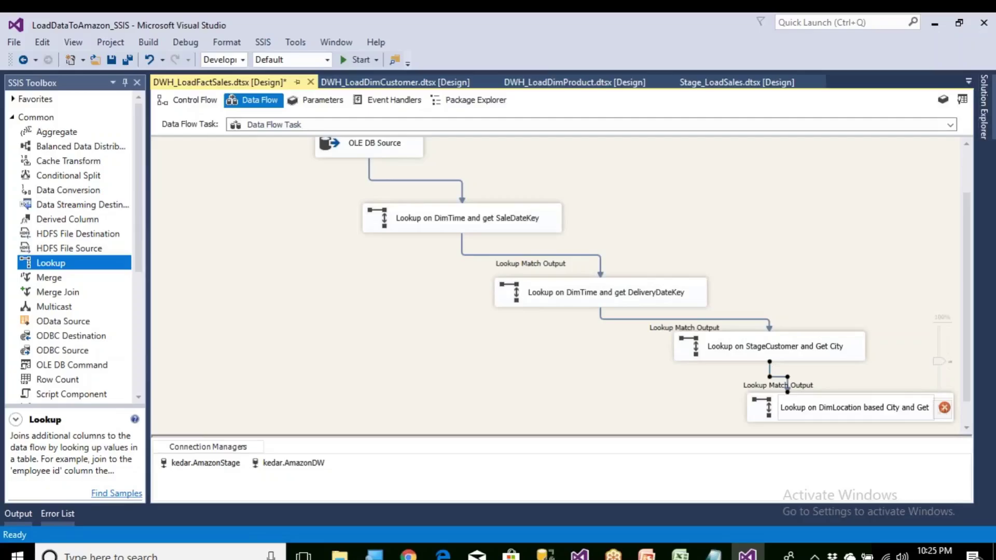
{"action": "type", "text": " LocKey"}
{"action": "left_click", "coordinate": [339, 379]}
Step: Save the package and auto-arrange the data flow diagram
{"action": "scroll", "coordinate": [222, 244], "scroll_direction": "up", "scroll_amount": 2}
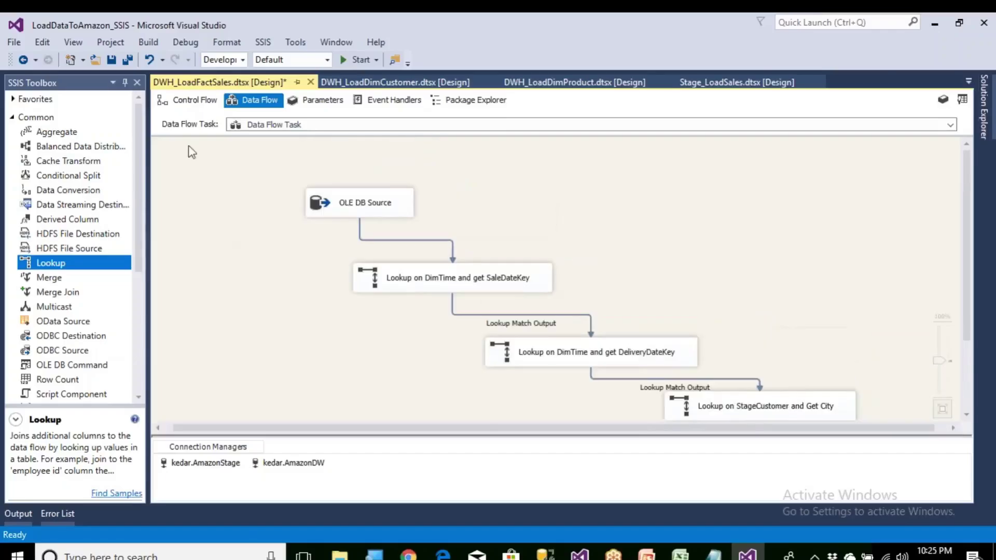
{"action": "left_click", "coordinate": [111, 60]}
{"action": "left_click", "coordinate": [227, 42]}
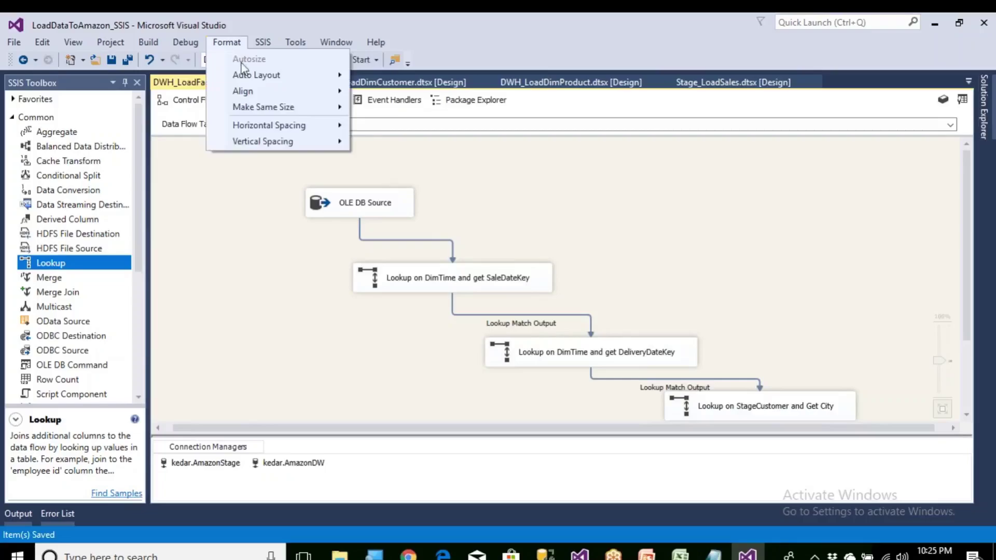
{"action": "mouse_move", "coordinate": [249, 74]}
{"action": "left_click", "coordinate": [389, 77]}
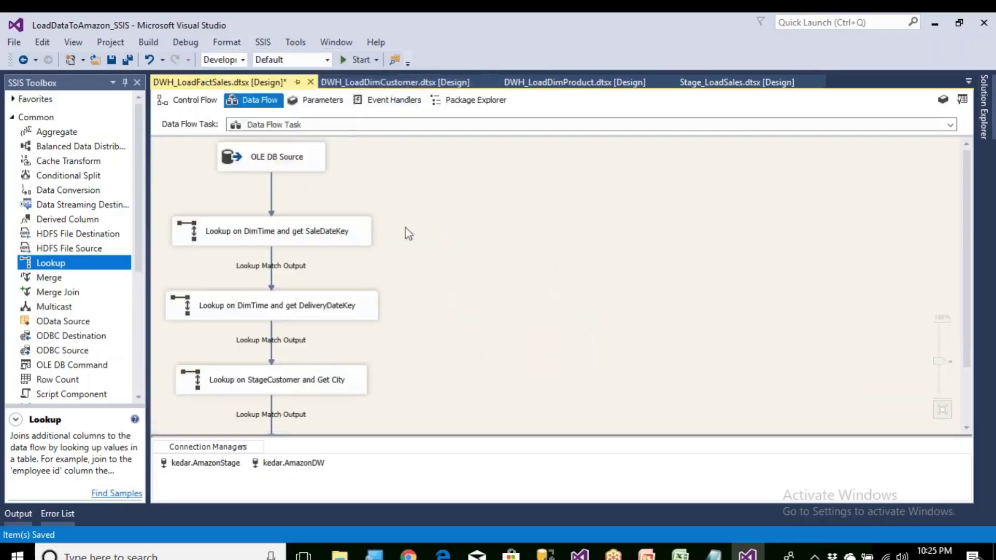
Step: Set the DimLocation lookup to redirect unmatched rows to the no match output and use [dbo].[DimLocation] as its reference table
{"action": "scroll", "coordinate": [407, 239], "scroll_direction": "down", "scroll_amount": 1}
{"action": "left_click", "coordinate": [348, 386]}
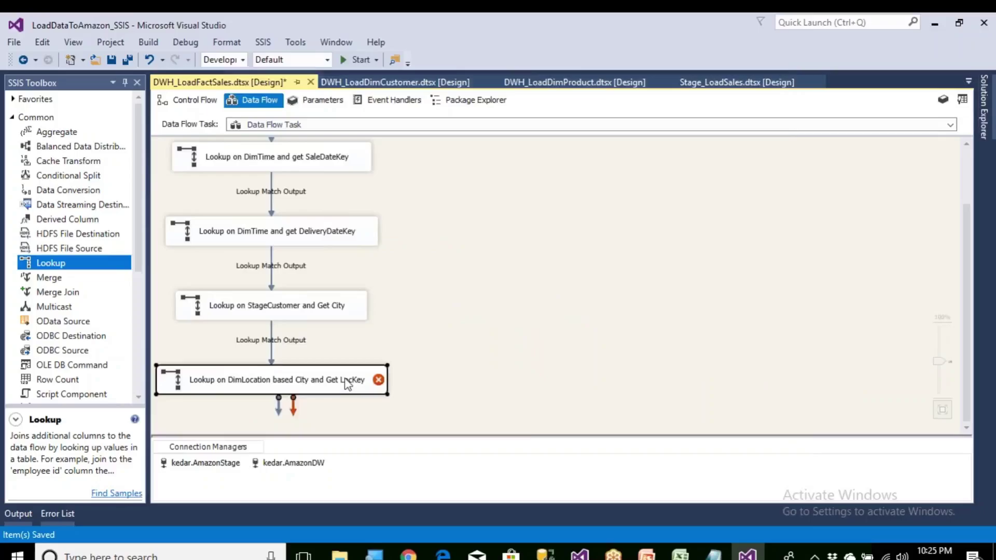
{"action": "double_click", "coordinate": [346, 383]}
{"action": "left_click", "coordinate": [362, 361]}
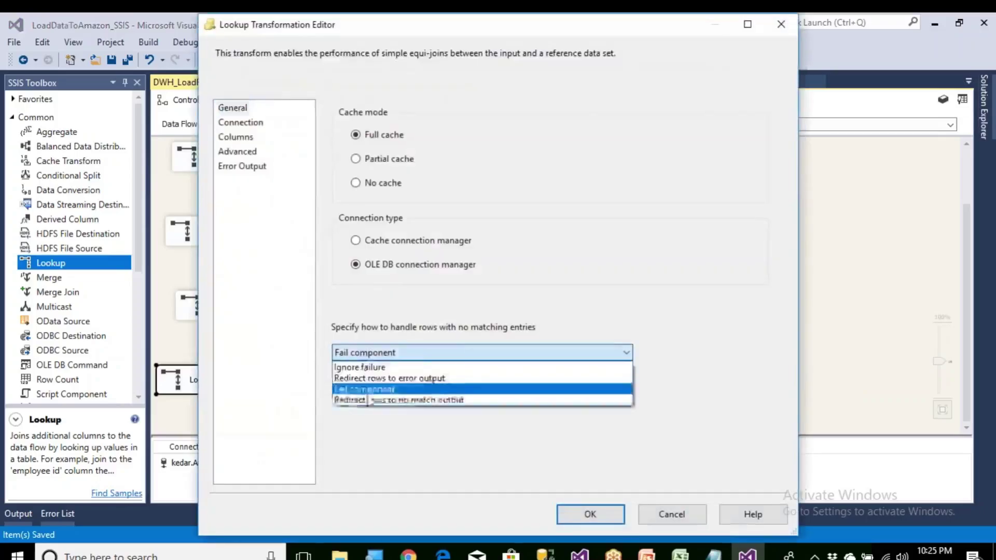
{"action": "left_click", "coordinate": [371, 399]}
{"action": "left_click", "coordinate": [253, 124]}
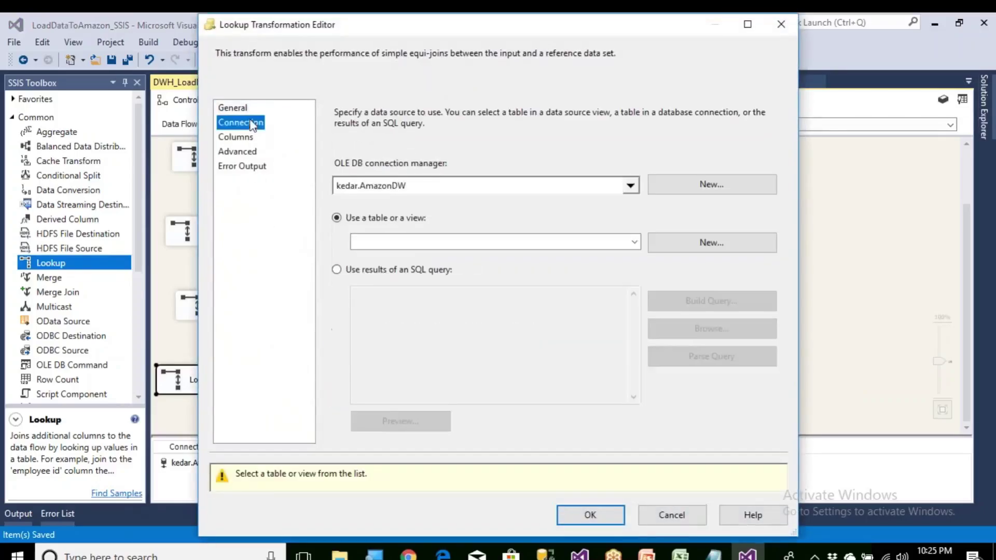
{"action": "left_click", "coordinate": [415, 242]}
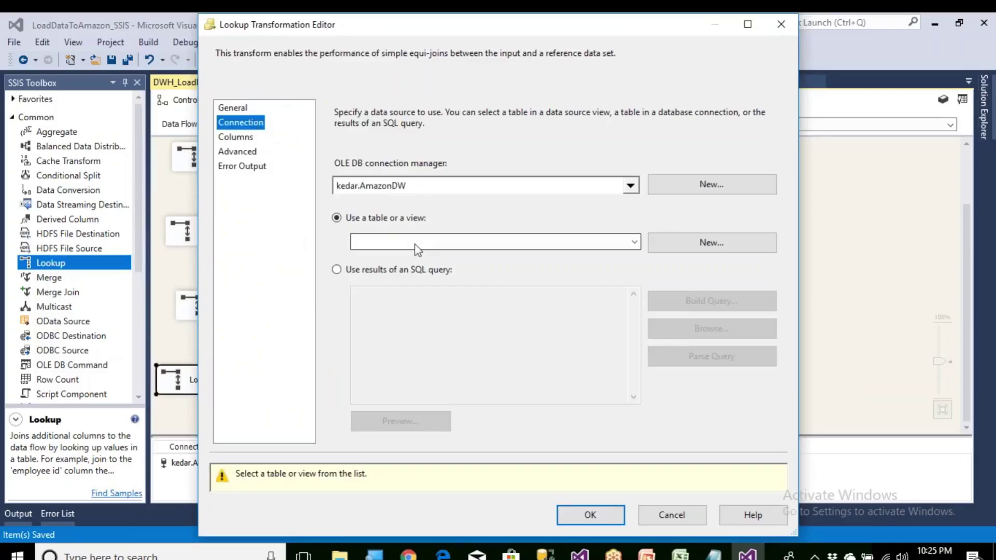
{"action": "left_click", "coordinate": [425, 269]}
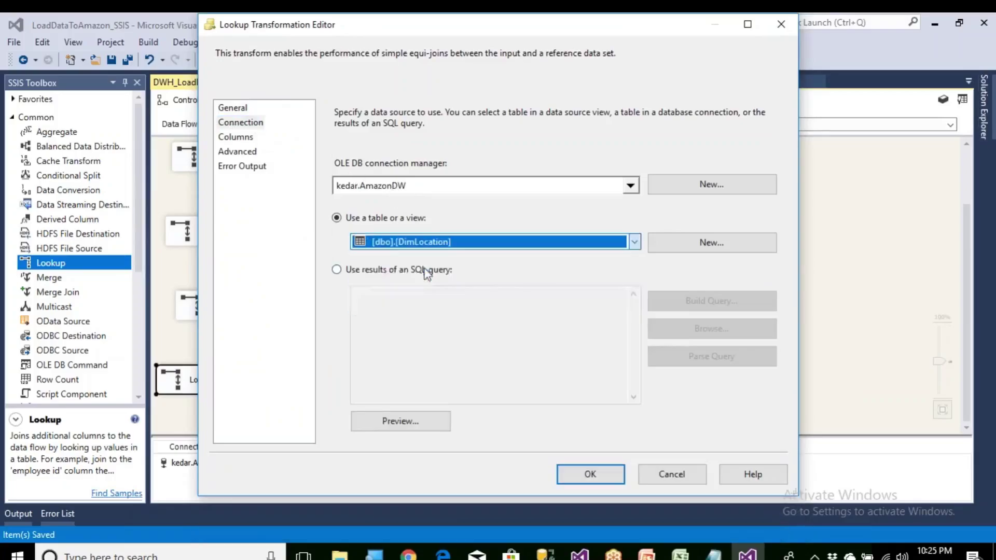
Step: Map the CustomerCity input column to City, return LocationKey as a new column, and accept the lookup settings
{"action": "left_click", "coordinate": [246, 139]}
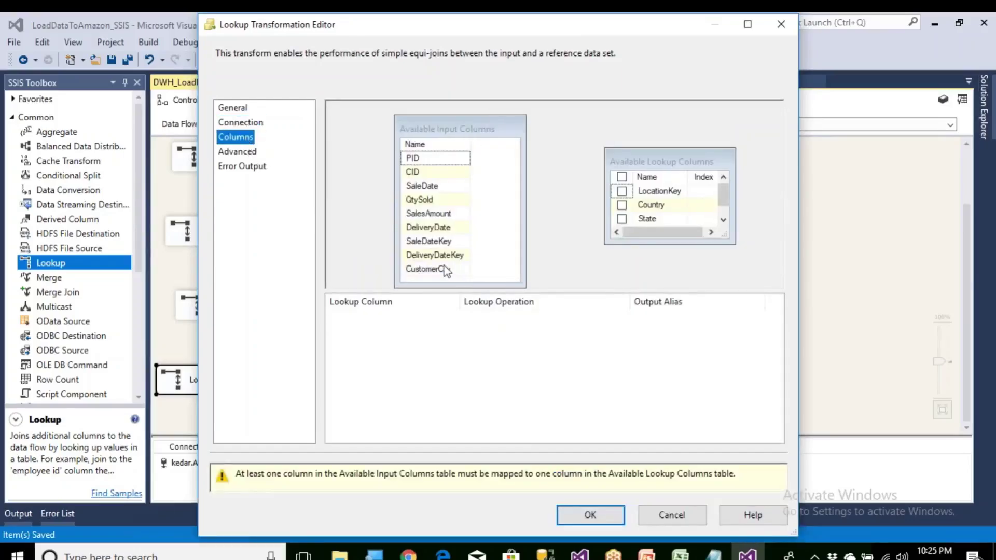
{"action": "left_click_drag", "start_coordinate": [443, 268], "coordinate": [758, 286]}
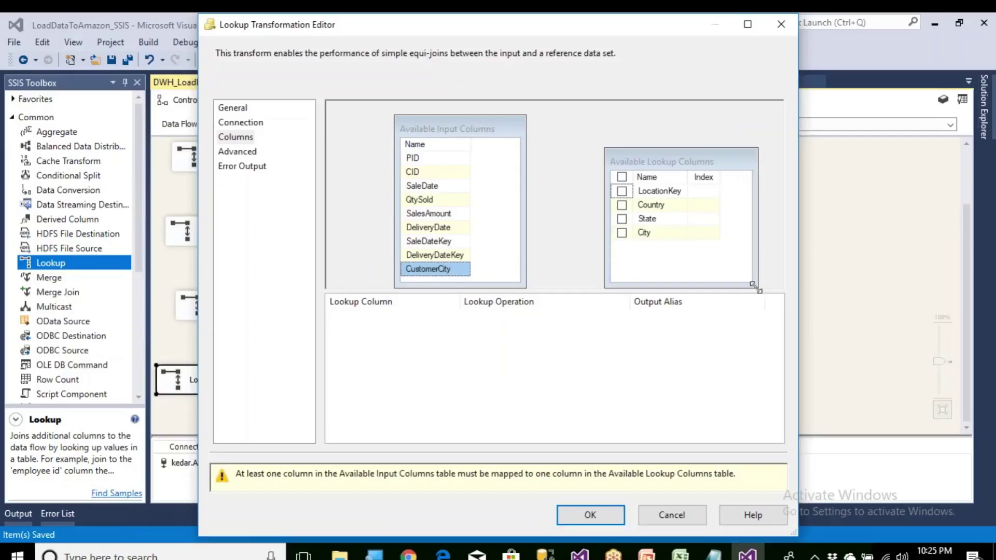
{"action": "left_click_drag", "start_coordinate": [467, 269], "coordinate": [652, 234]}
{"action": "left_click", "coordinate": [622, 191]}
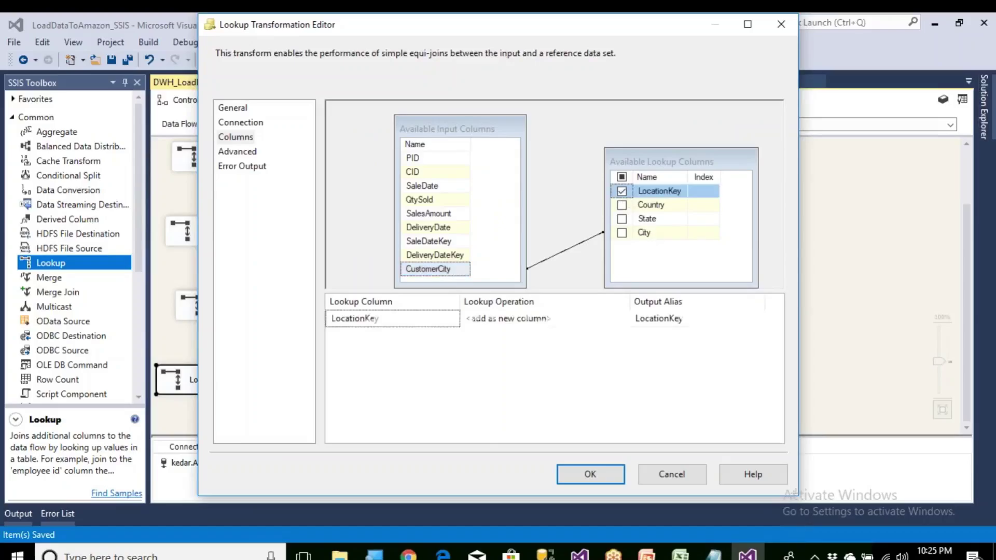
{"action": "left_click", "coordinate": [612, 474]}
{"action": "left_click", "coordinate": [576, 353]}
Step: Add an OLE DB Destination to the data flow beside the DimLocation lookup
{"action": "scroll", "coordinate": [575, 353], "scroll_direction": "up", "scroll_amount": 3}
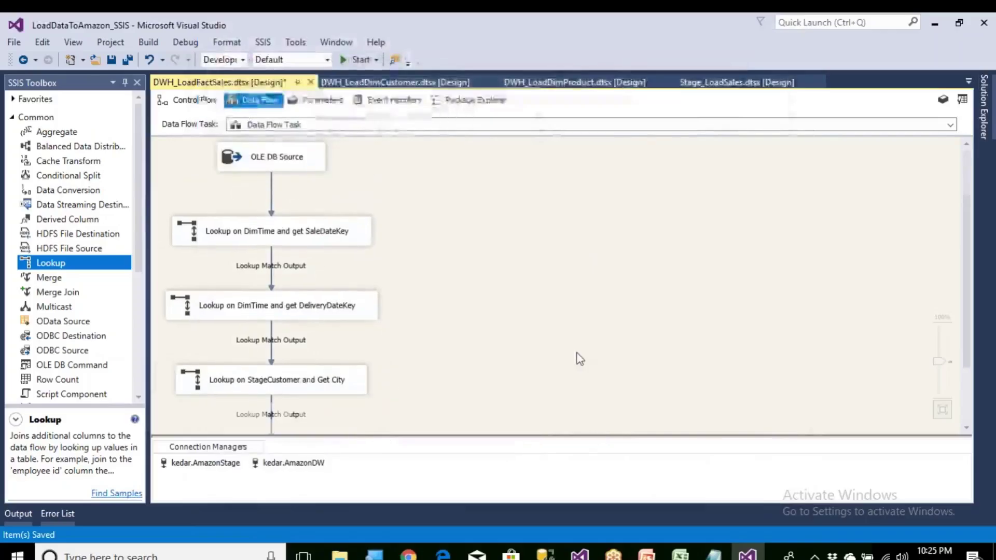
{"action": "scroll", "coordinate": [576, 353], "scroll_direction": "down", "scroll_amount": 3}
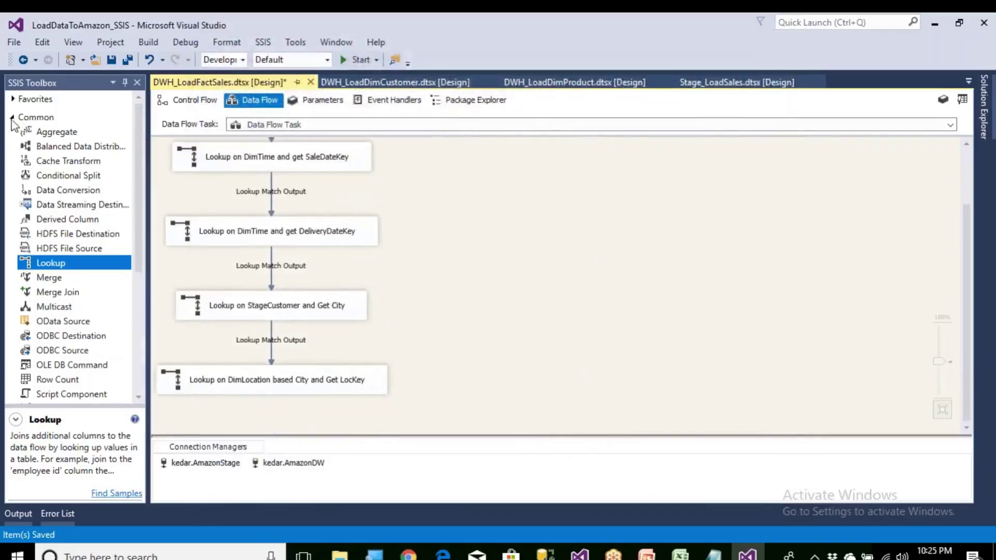
{"action": "left_click", "coordinate": [12, 118]}
{"action": "left_click", "coordinate": [23, 294]}
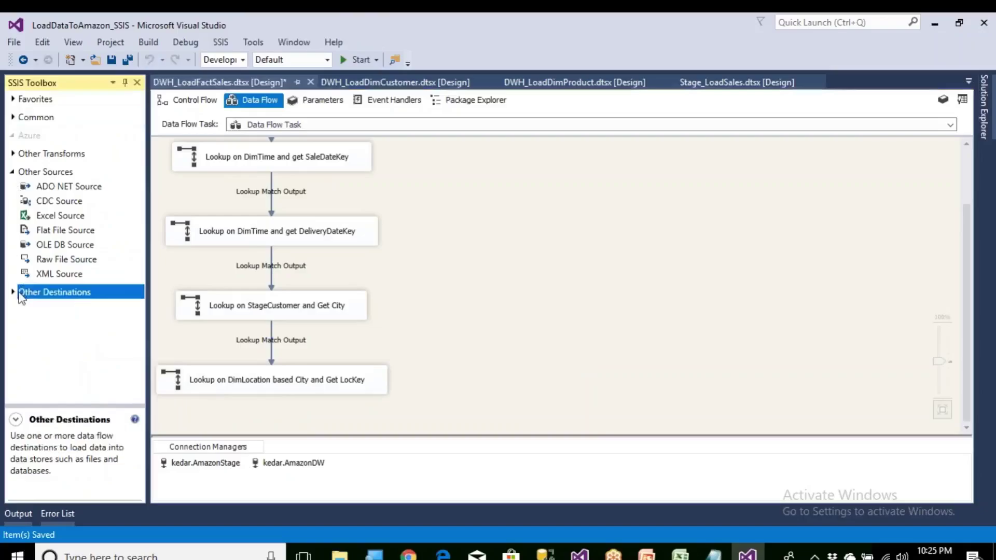
{"action": "left_click", "coordinate": [13, 292]}
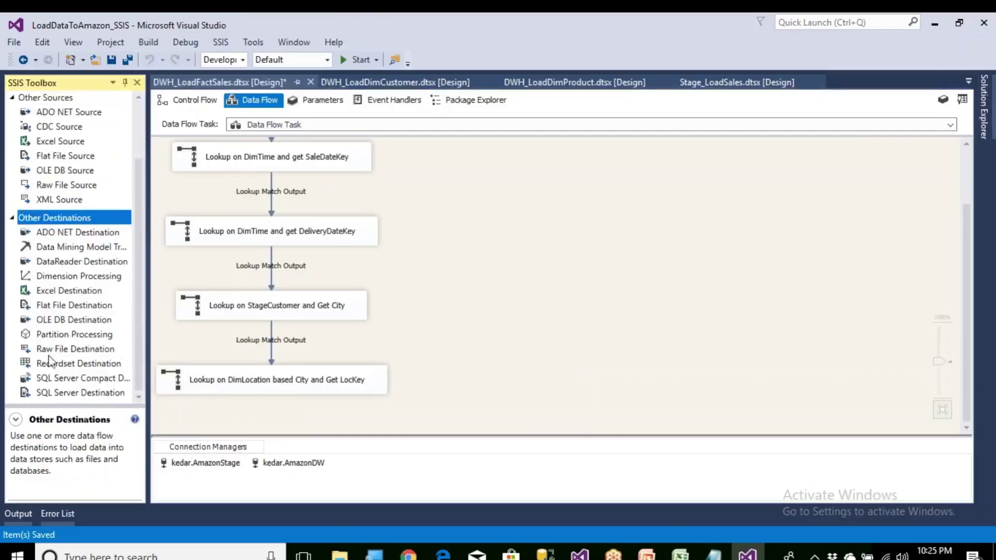
{"action": "left_click_drag", "start_coordinate": [66, 321], "coordinate": [502, 373]}
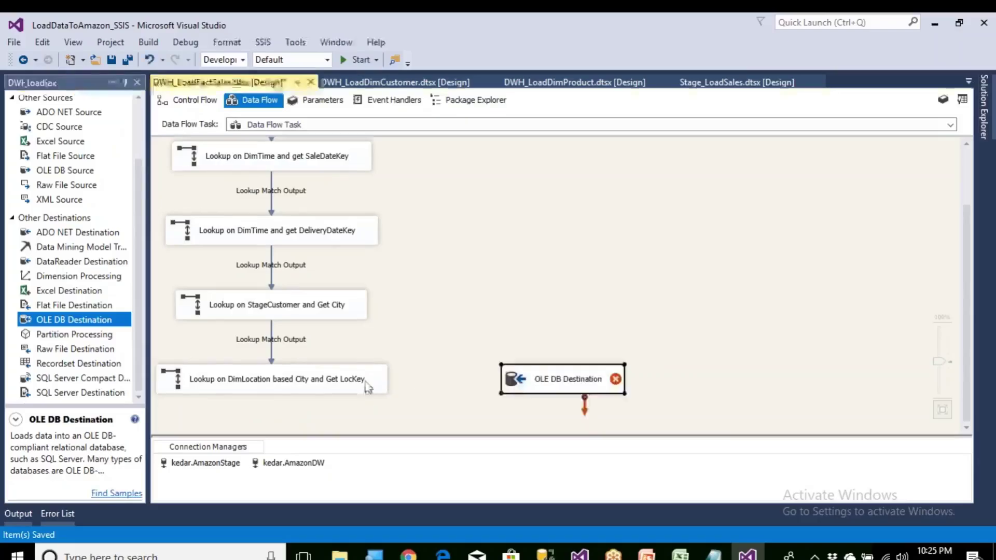
Step: Connect the DimLocation lookup's Lookup Match Output to the OLE DB Destination
{"action": "left_click", "coordinate": [367, 383]}
{"action": "left_click_drag", "start_coordinate": [279, 412], "coordinate": [519, 382]}
{"action": "left_click", "coordinate": [434, 284]}
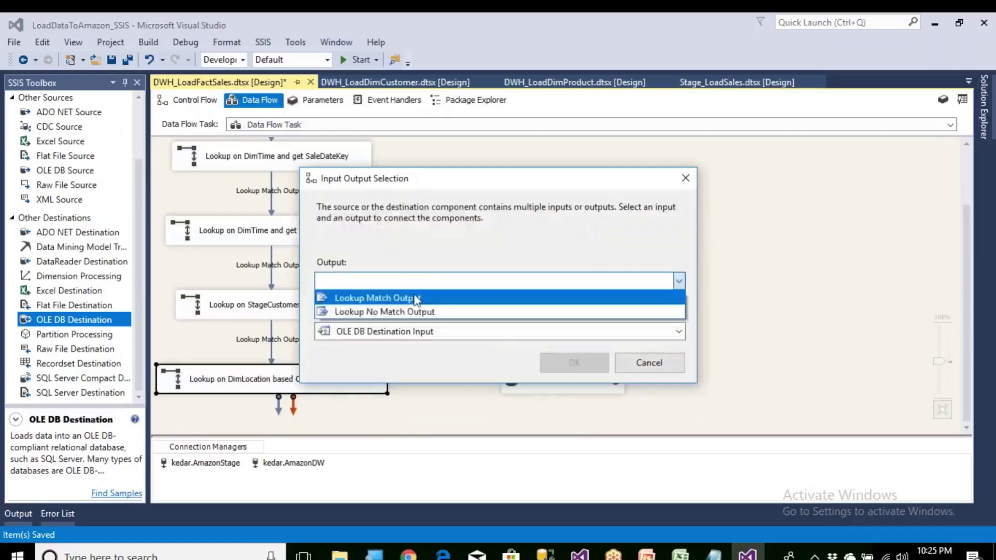
{"action": "left_click", "coordinate": [415, 297]}
{"action": "left_click", "coordinate": [573, 362]}
Step: Choose [dbo].[FactSales] as the table that the OLE DB Destination loads
{"action": "double_click", "coordinate": [569, 388]}
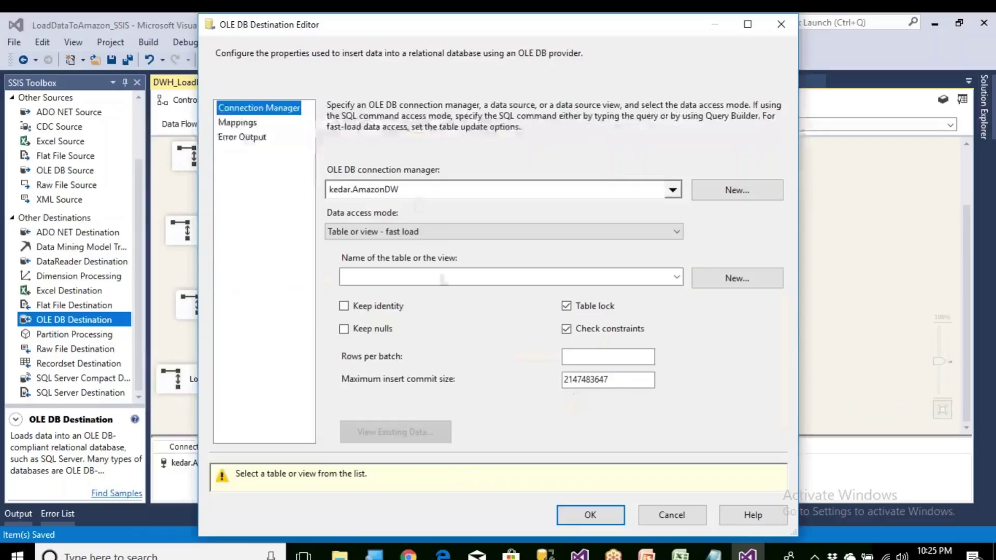
{"action": "left_click", "coordinate": [443, 279]}
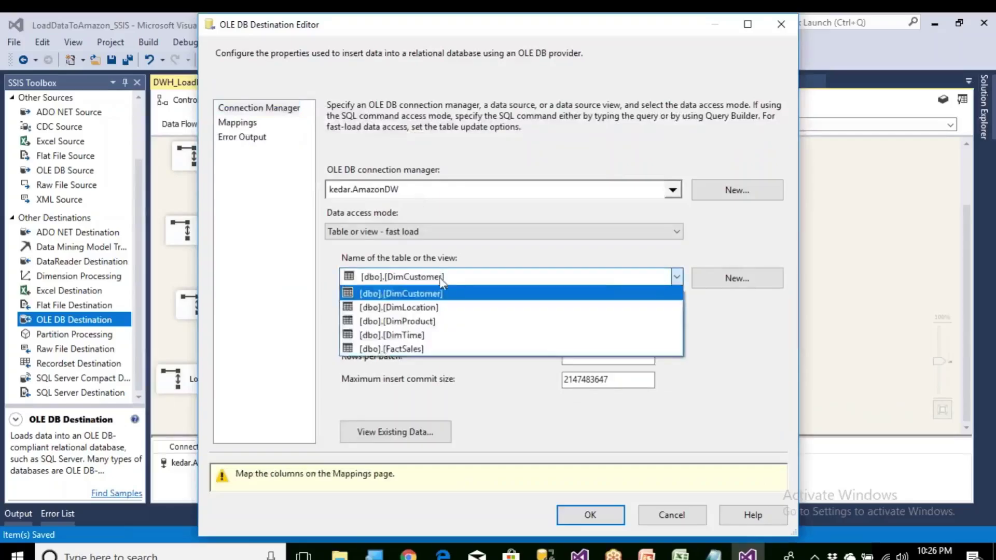
{"action": "left_click", "coordinate": [420, 349]}
Step: Map the PID input column to ProductKey and CID to CustomerKey, and accept the destination settings
{"action": "left_click", "coordinate": [252, 128]}
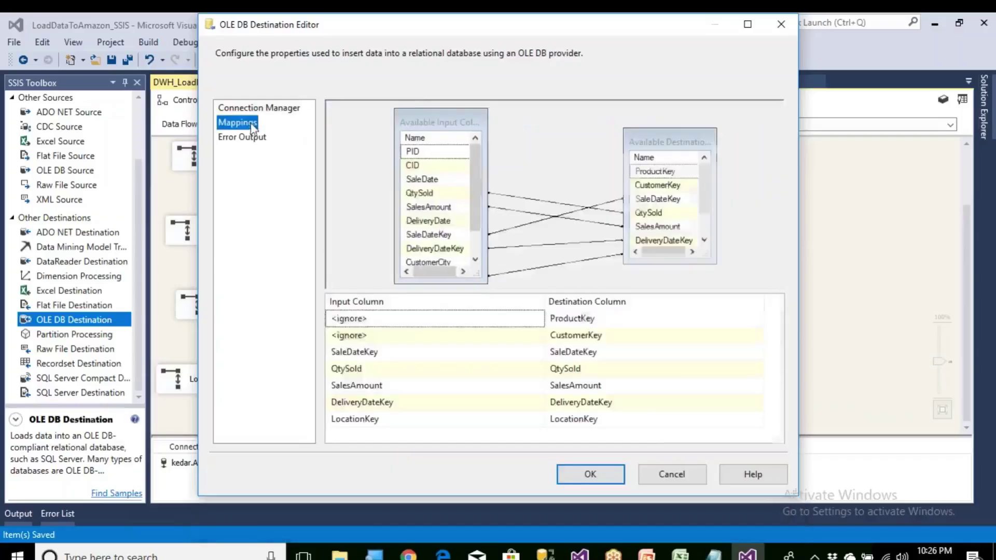
{"action": "left_click", "coordinate": [408, 323]}
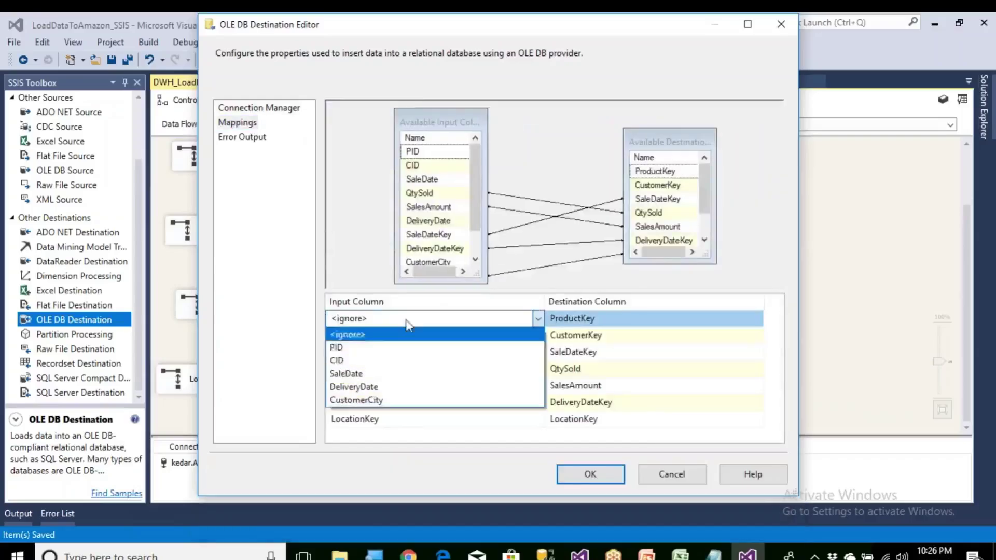
{"action": "left_click", "coordinate": [374, 347]}
{"action": "left_click", "coordinate": [381, 335]}
{"action": "left_click", "coordinate": [376, 363]}
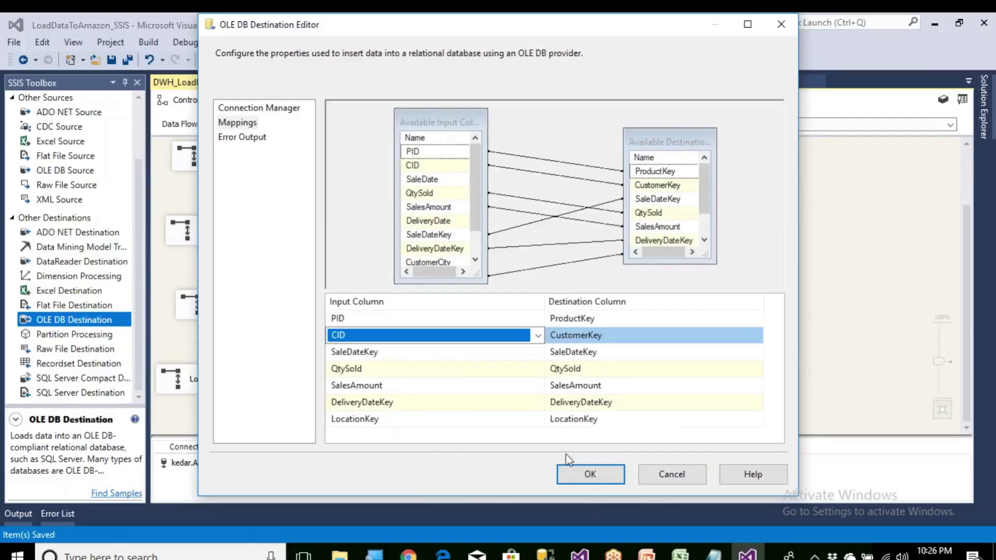
{"action": "left_click", "coordinate": [589, 473]}
Step: Save and run the DWH_LoadFactSales package, and review the row counts passing through each data flow component
{"action": "scroll", "coordinate": [674, 322], "scroll_direction": "up", "scroll_amount": 2}
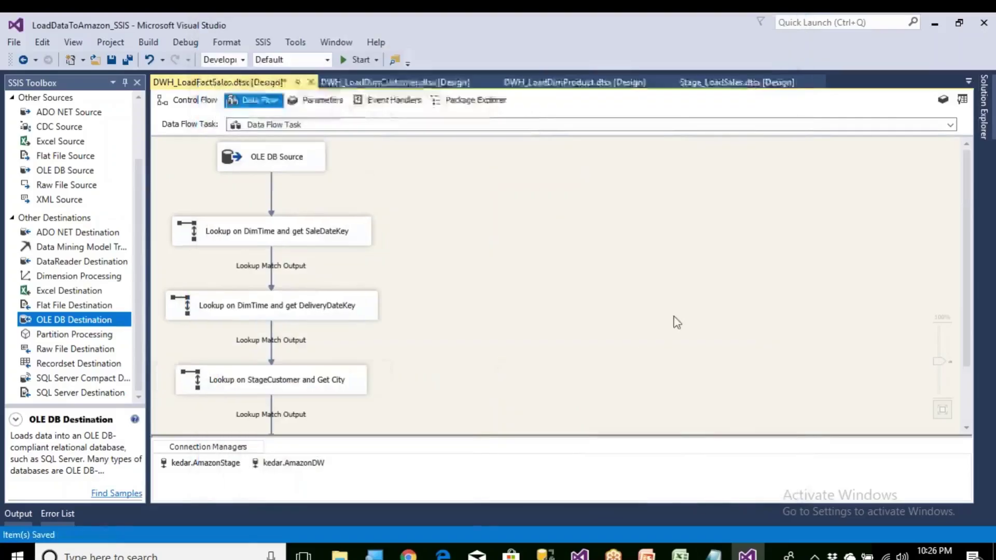
{"action": "left_click", "coordinate": [110, 61]}
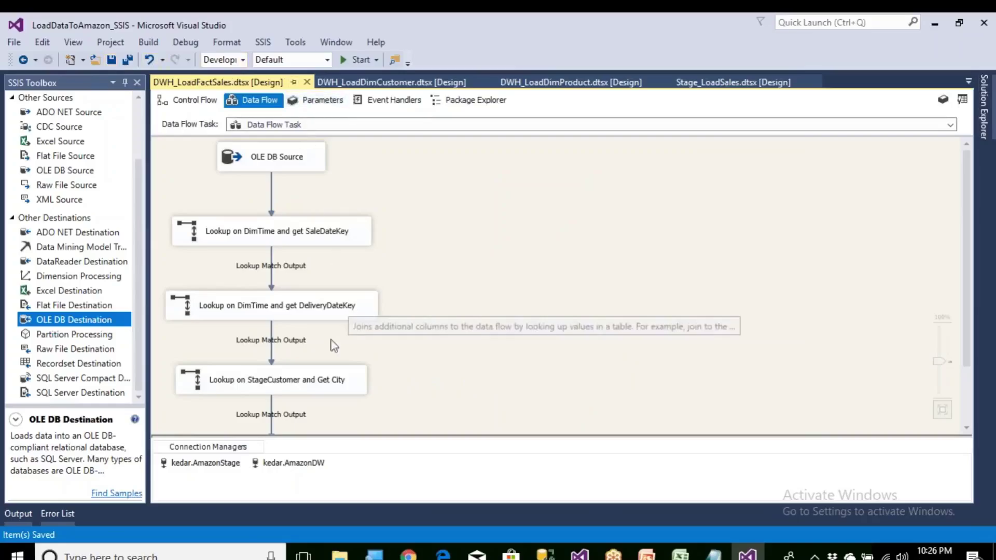
{"action": "left_click", "coordinate": [357, 60]}
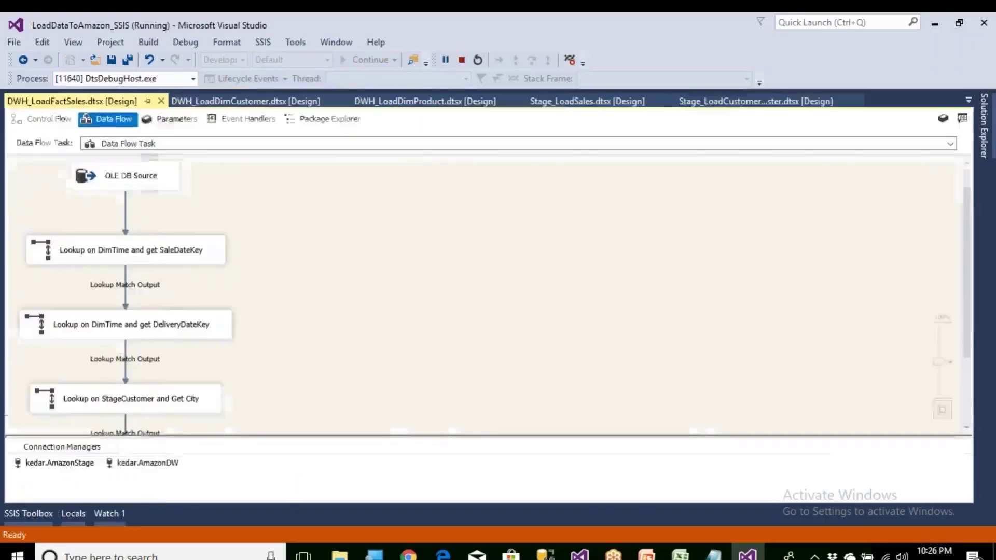
{"action": "scroll", "coordinate": [338, 240], "scroll_direction": "down", "scroll_amount": 3}
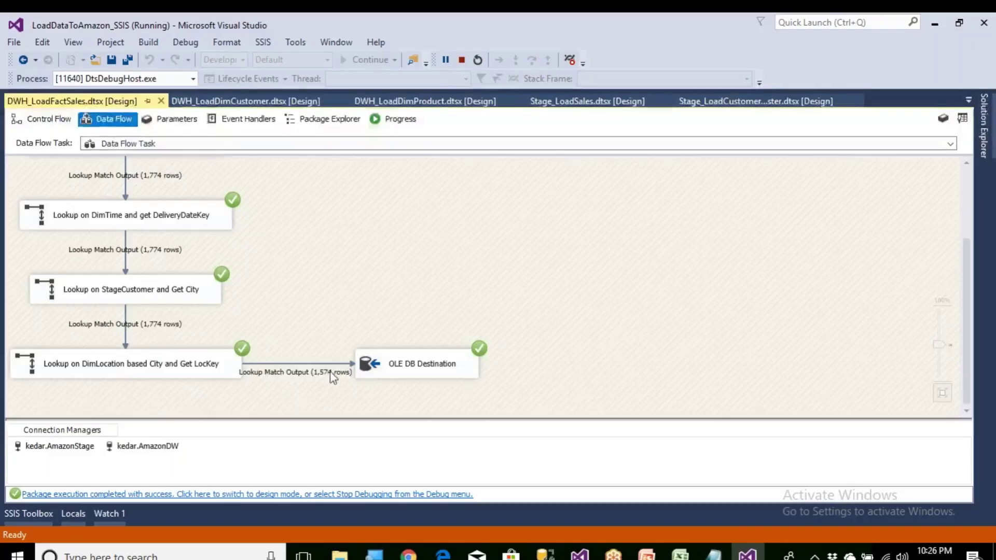
{"action": "scroll", "coordinate": [324, 382], "scroll_direction": "up", "scroll_amount": 3}
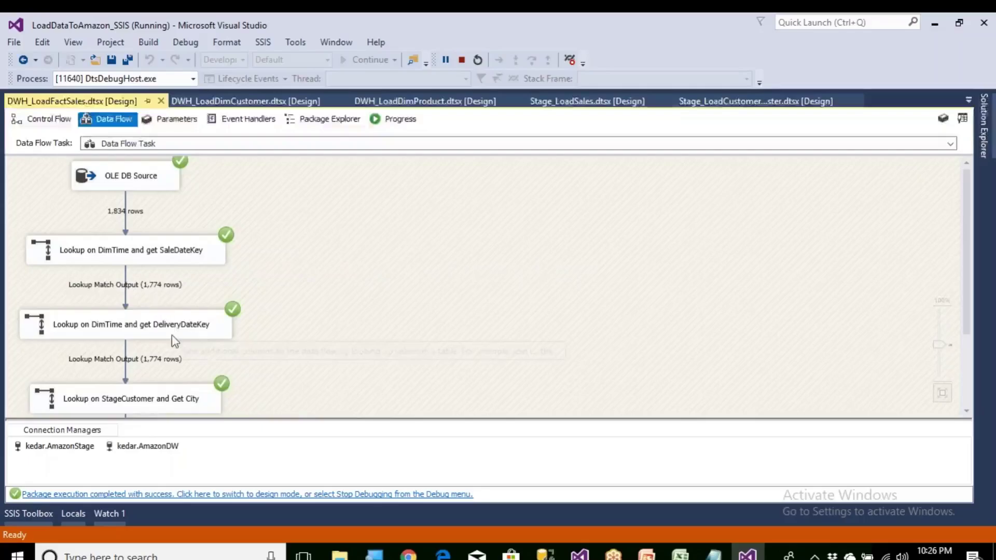
Step: Compare the row counts between the source, lookups and destination in the data flow, and end the package's debug run
{"action": "scroll", "coordinate": [157, 355], "scroll_direction": "down", "scroll_amount": 1}
{"action": "scroll", "coordinate": [192, 367], "scroll_direction": "down", "scroll_amount": 2}
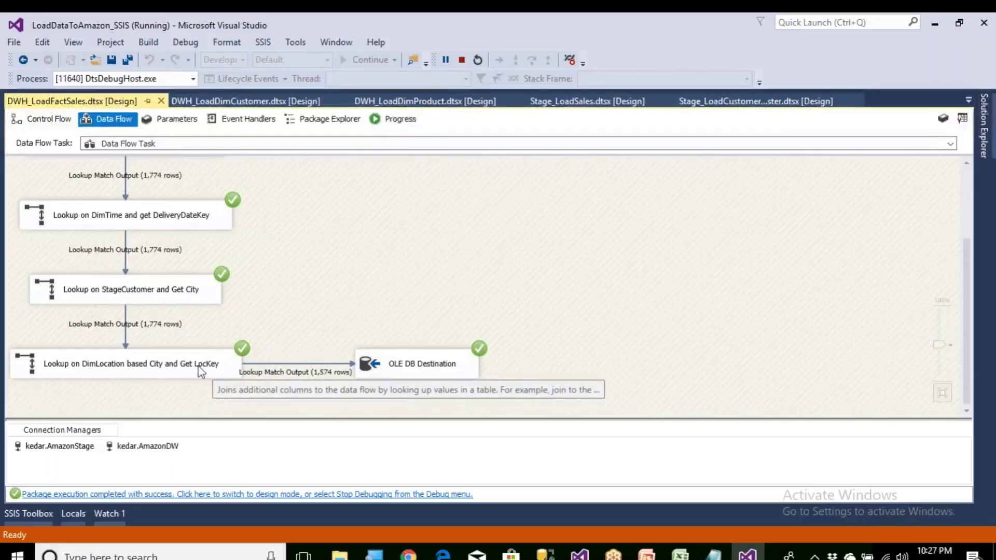
{"action": "scroll", "coordinate": [199, 371], "scroll_direction": "up", "scroll_amount": 3}
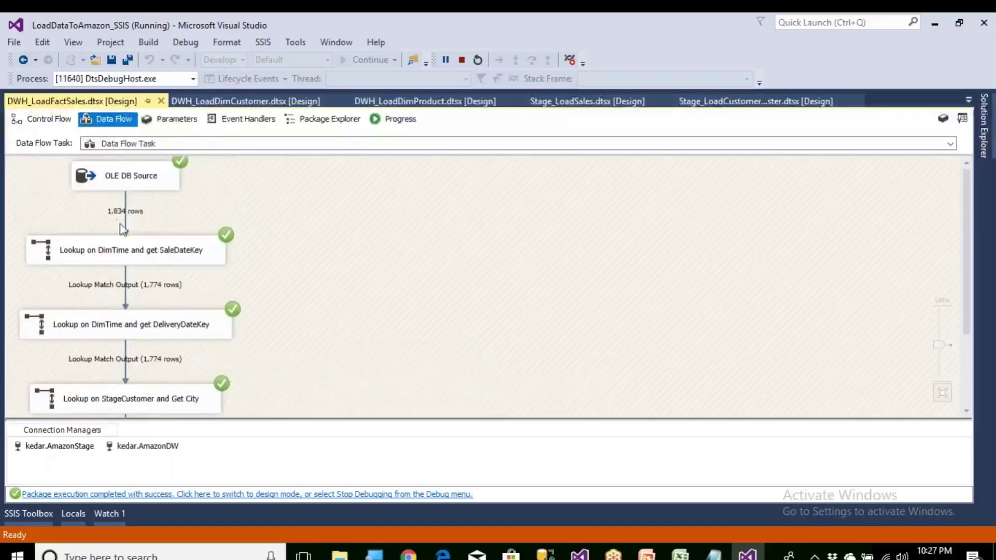
{"action": "scroll", "coordinate": [137, 249], "scroll_direction": "down", "scroll_amount": 3}
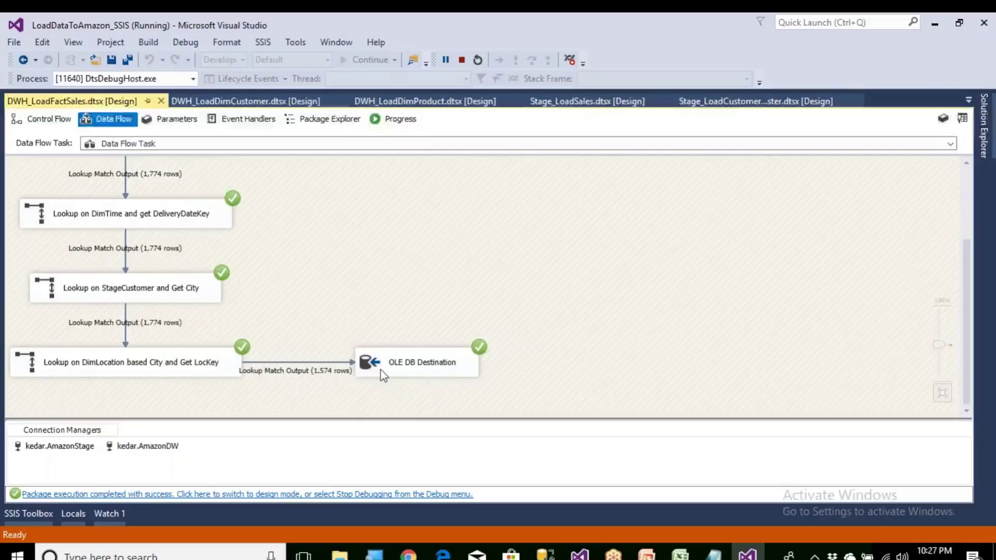
{"action": "left_click", "coordinate": [440, 494]}
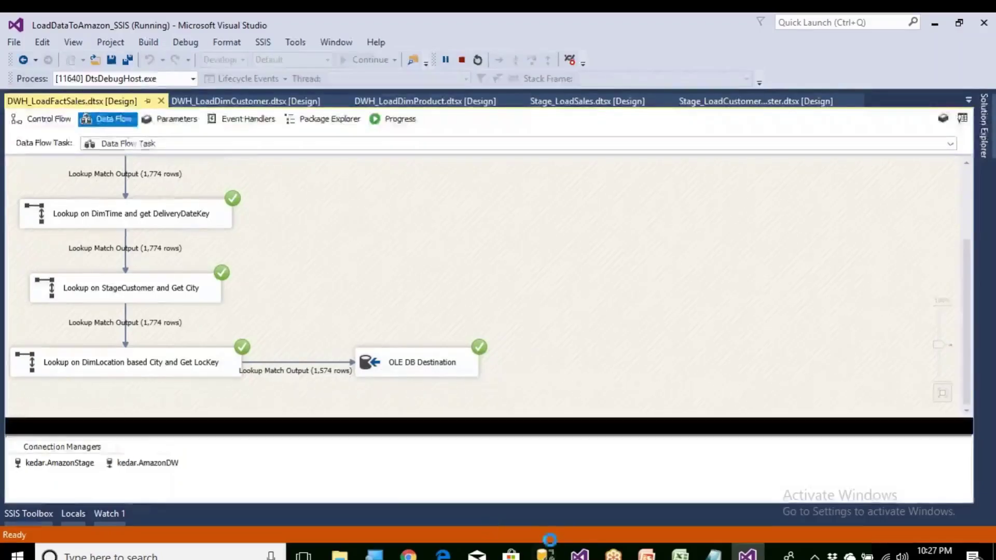
Step: Switch to SQL Server Management Studio and run SELECT * FROM FactSales against the AmazonDW database
{"action": "left_click", "coordinate": [545, 553]}
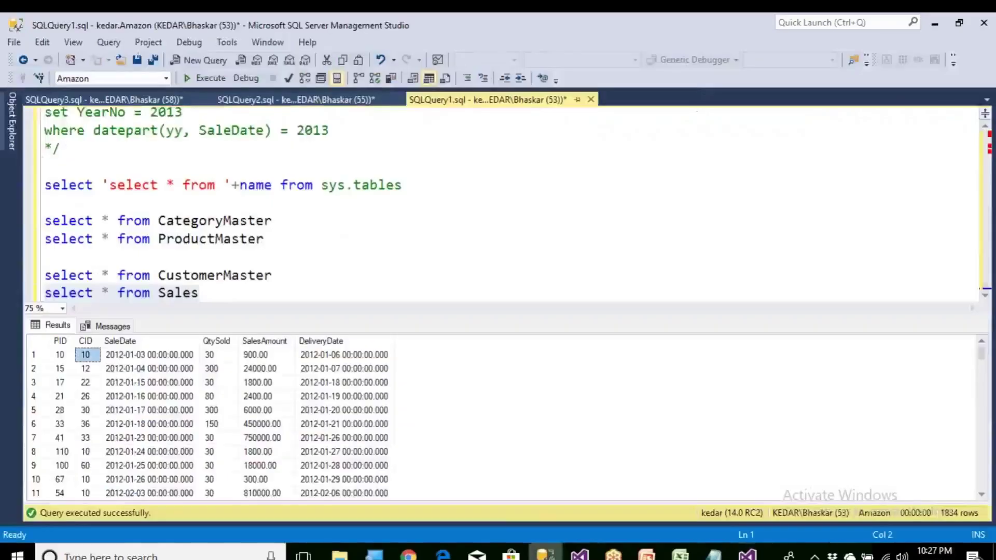
{"action": "left_click", "coordinate": [275, 294]}
{"action": "left_click", "coordinate": [125, 100]}
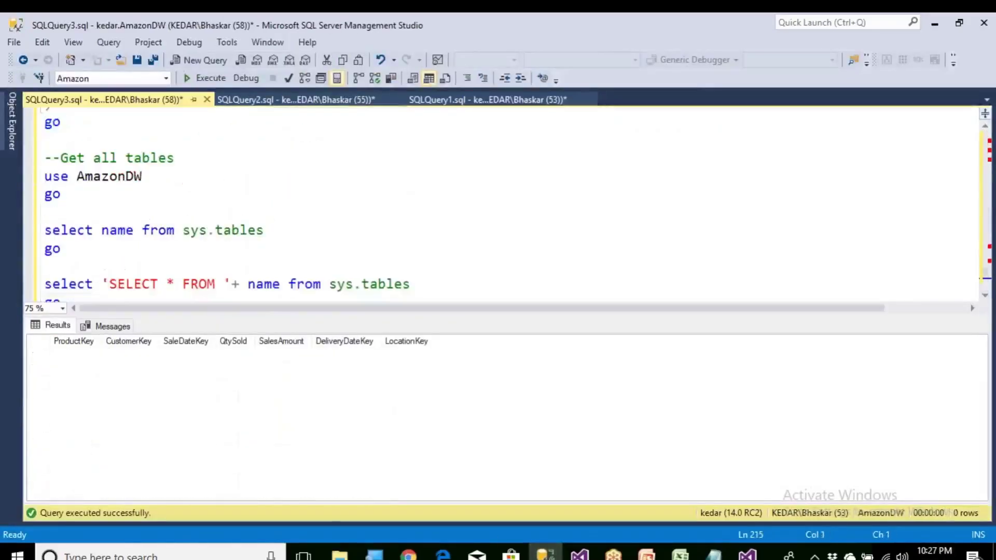
{"action": "scroll", "coordinate": [177, 246], "scroll_direction": "down", "scroll_amount": 2}
{"action": "left_click_drag", "start_coordinate": [45, 284], "coordinate": [231, 283]}
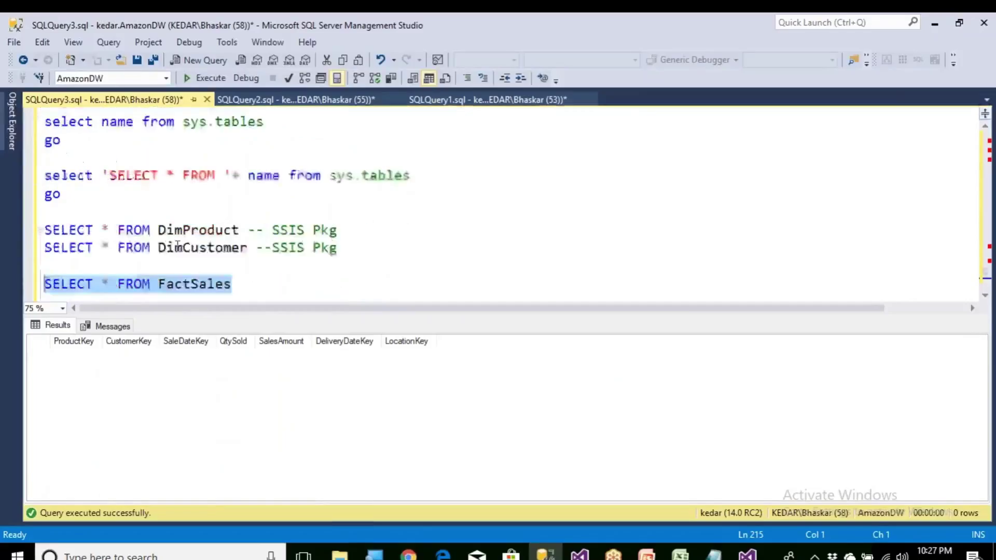
{"action": "left_click", "coordinate": [206, 78]}
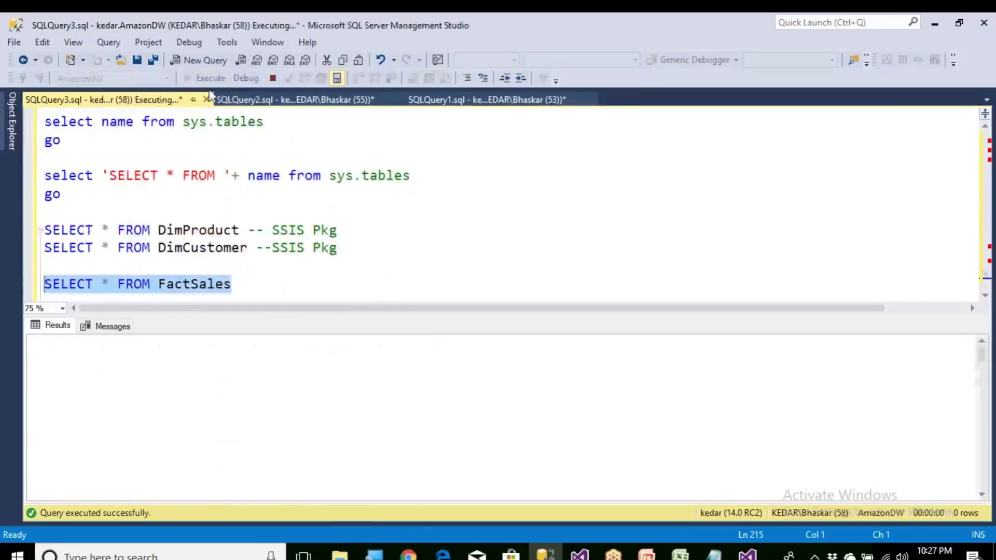
Step: Examine the SaleDateKey, DeliveryDateKey, LocationKey, QtySold and SalesAmount columns in the FactSales results
{"action": "left_click", "coordinate": [186, 340]}
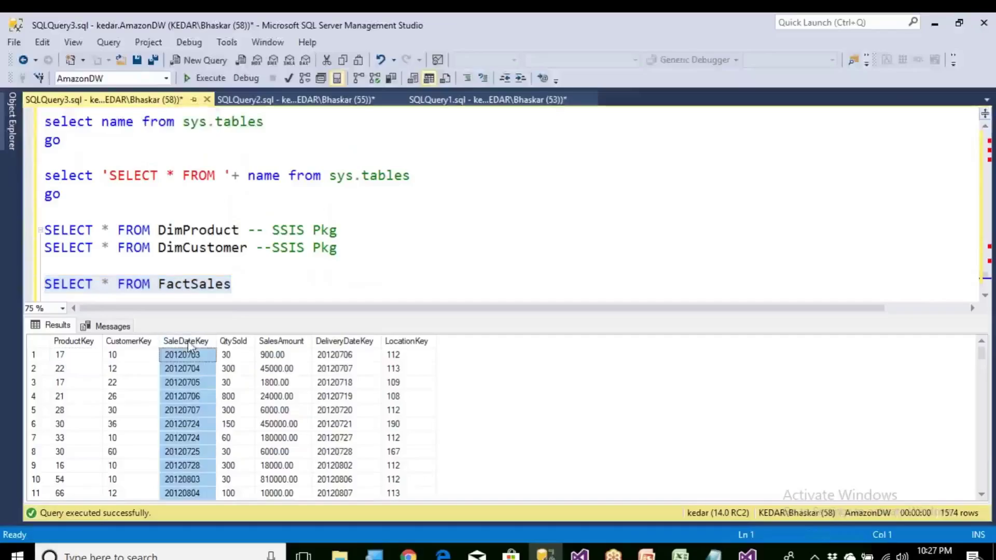
{"action": "left_click", "coordinate": [357, 343]}
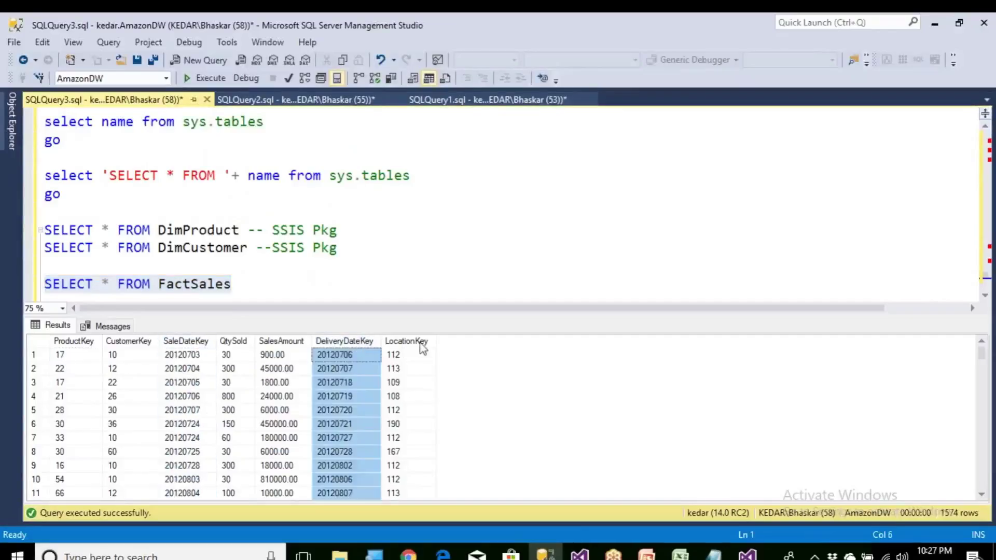
{"action": "left_click", "coordinate": [421, 342]}
{"action": "left_click", "coordinate": [233, 341]}
{"action": "left_click", "coordinate": [280, 341]}
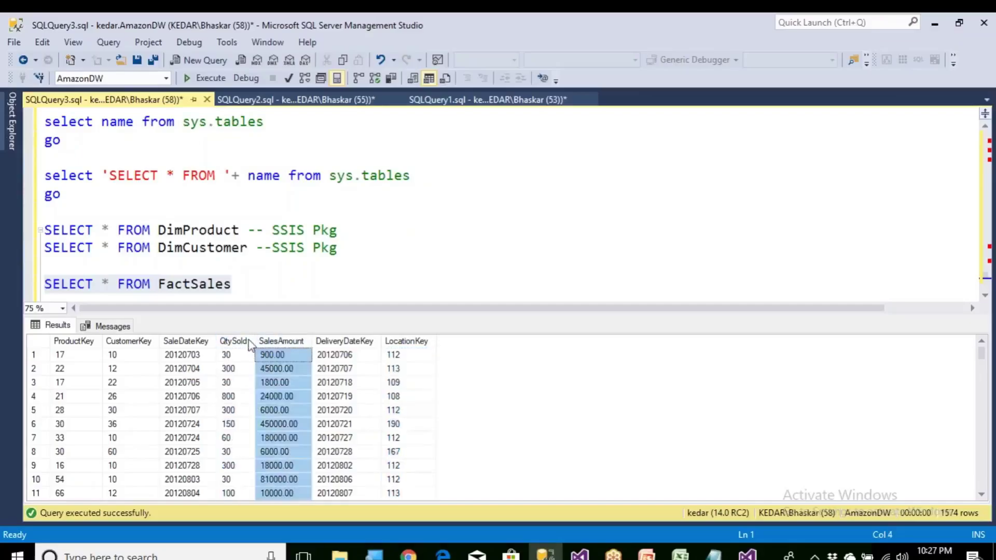
{"action": "left_click", "coordinate": [233, 341]}
{"action": "left_click", "coordinate": [273, 280]}
Step: Query the DimProduct, DimCustomer and FactSales tables one after another to check their loaded rows
{"action": "left_click_drag", "start_coordinate": [239, 229], "coordinate": [8, 227]}
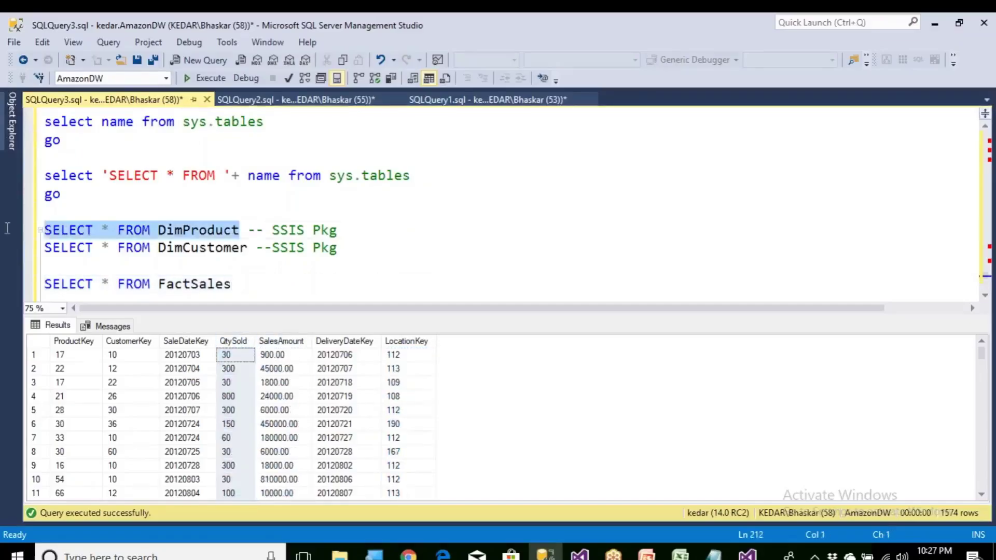
{"action": "left_click", "coordinate": [213, 78]}
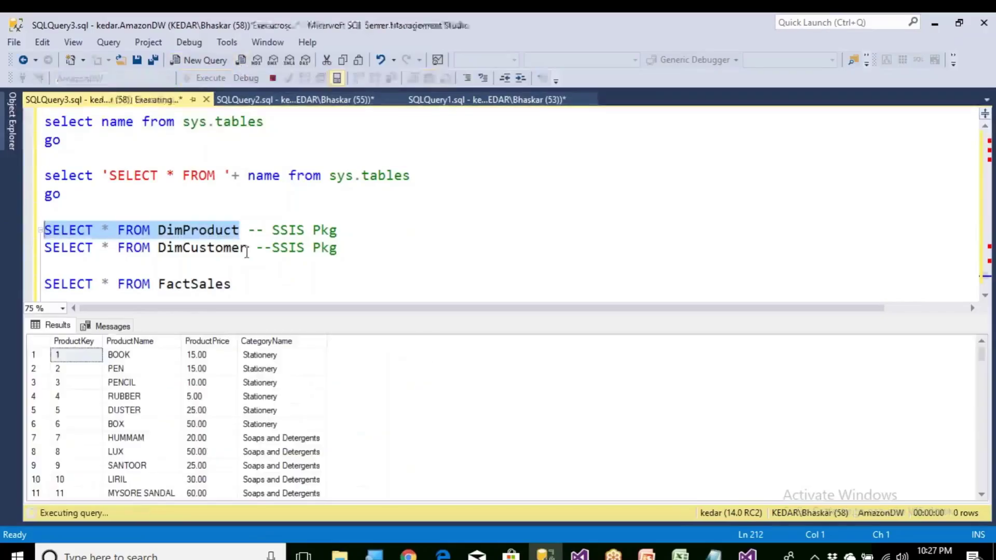
{"action": "left_click_drag", "start_coordinate": [248, 248], "coordinate": [29, 250]}
{"action": "left_click", "coordinate": [206, 78]}
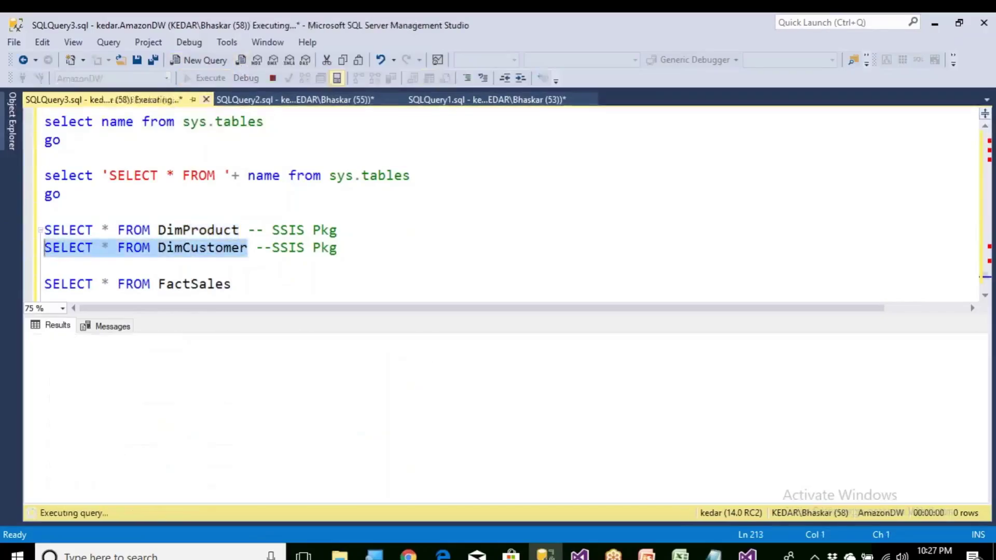
{"action": "left_click_drag", "start_coordinate": [232, 284], "coordinate": [14, 284]}
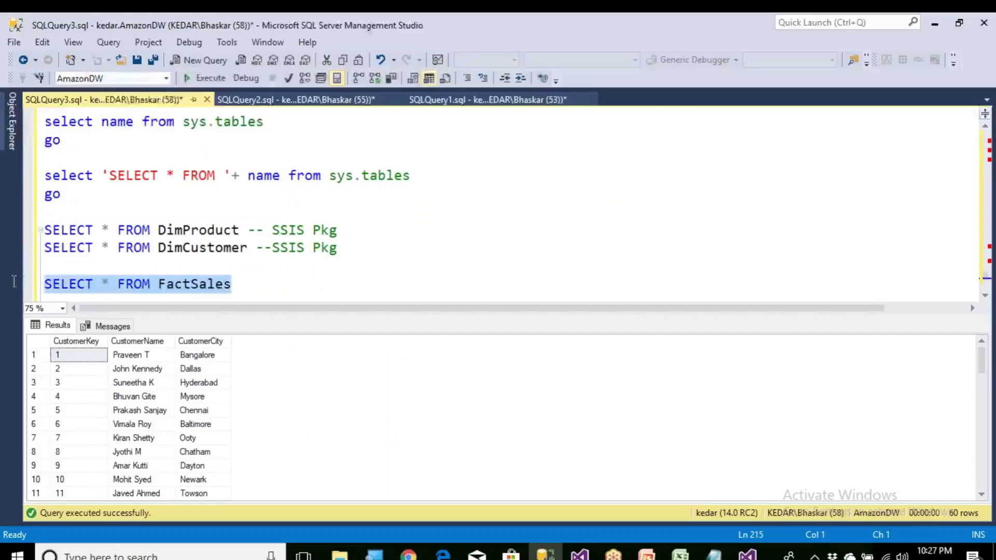
{"action": "left_click", "coordinate": [206, 77]}
Step: Query the DimLocation and DimTime tables, and rerun the FactSales query
{"action": "scroll", "coordinate": [240, 214], "scroll_direction": "down", "scroll_amount": 2}
{"action": "left_click_drag", "start_coordinate": [248, 230], "coordinate": [21, 231]}
{"action": "left_click", "coordinate": [198, 80]}
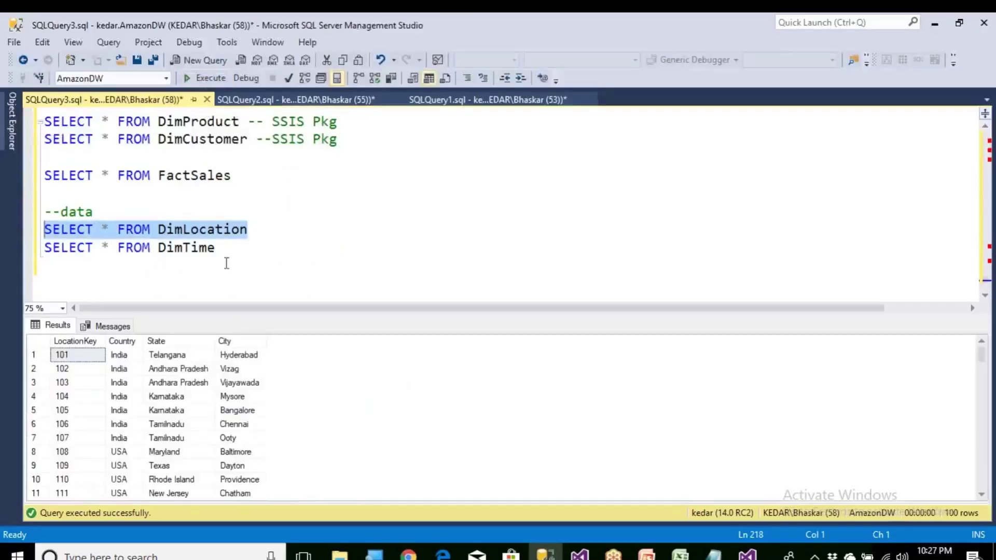
{"action": "left_click_drag", "start_coordinate": [228, 248], "coordinate": [46, 247]}
{"action": "left_click", "coordinate": [208, 81]}
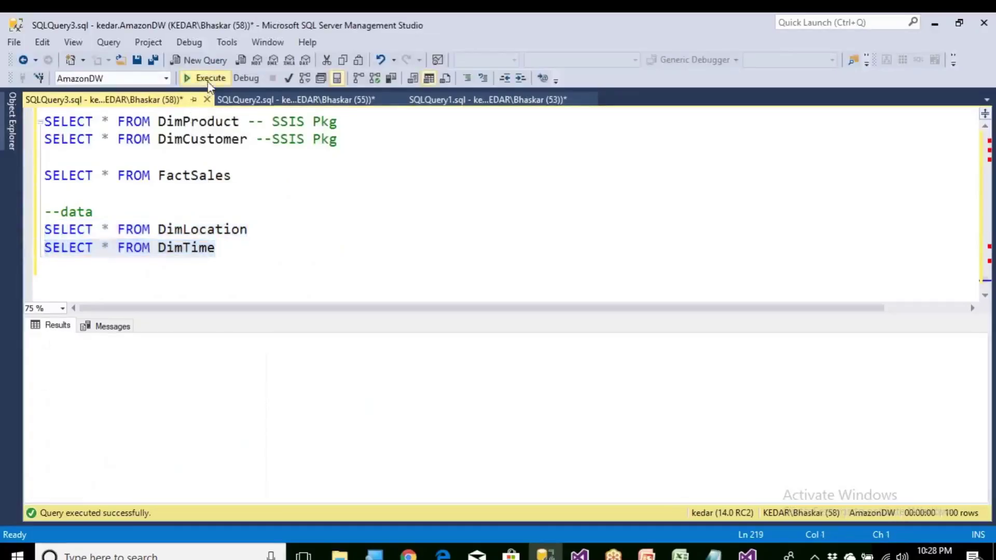
{"action": "left_click_drag", "start_coordinate": [235, 175], "coordinate": [42, 177]}
{"action": "left_click", "coordinate": [208, 79]}
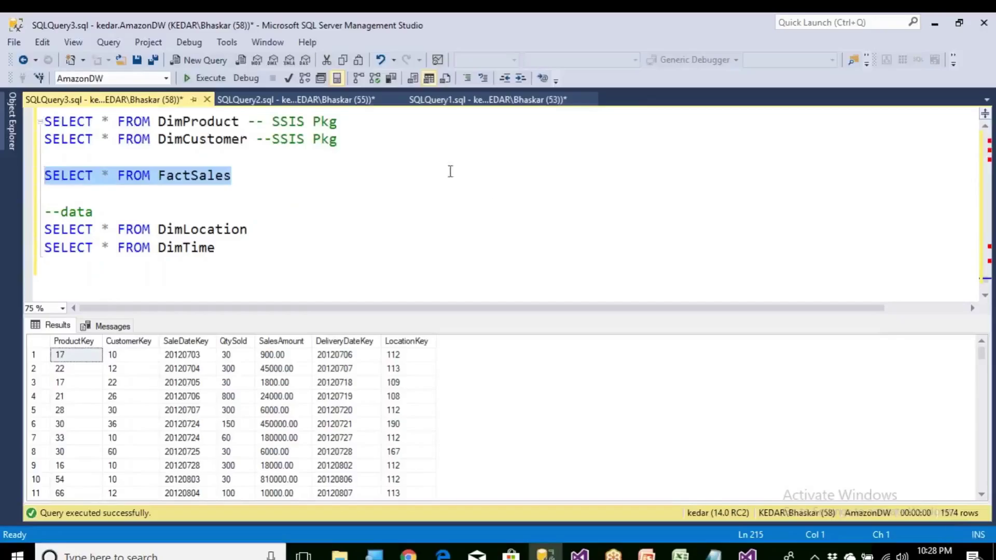
Step: Run select * from Sales against the Amazon source database to compare it with the warehouse fact table
{"action": "left_click", "coordinate": [417, 100]}
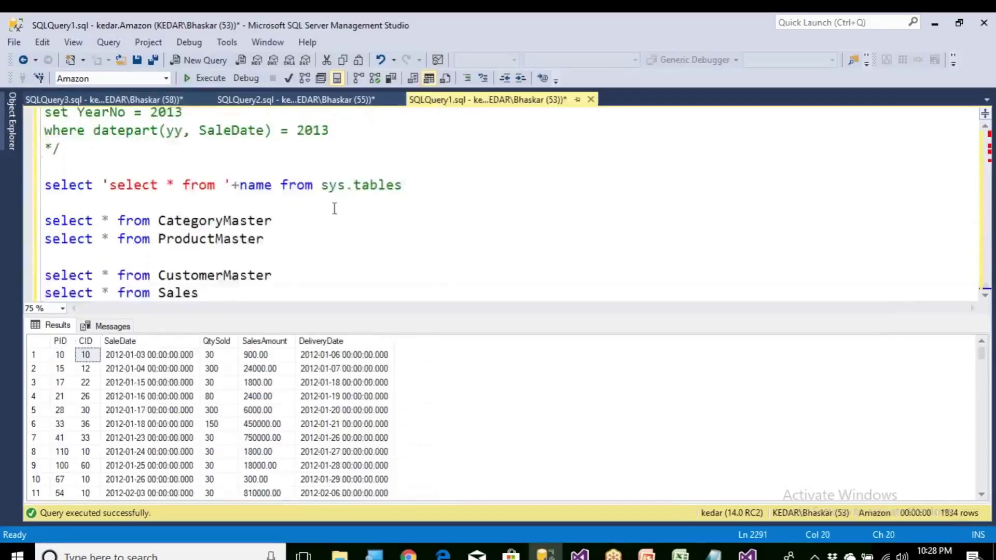
{"action": "scroll", "coordinate": [335, 209], "scroll_direction": "down", "scroll_amount": 1}
{"action": "left_click_drag", "start_coordinate": [229, 234], "coordinate": [45, 238]}
{"action": "left_click", "coordinate": [210, 79]}
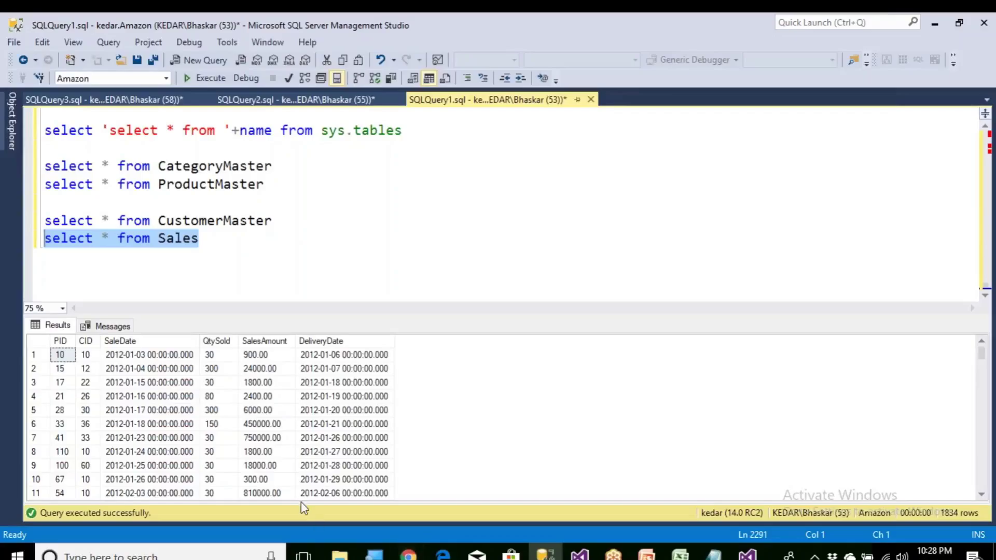
Step: Look over the server's database list in Object Explorer with the Amazon database collapsed, and return to the query
{"action": "left_click", "coordinate": [12, 126]}
{"action": "left_click", "coordinate": [56, 306]}
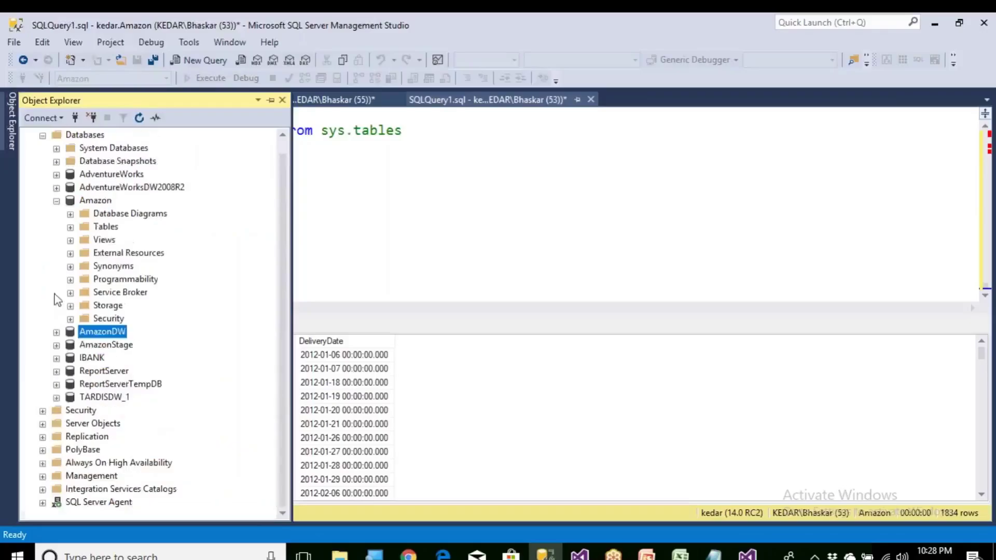
{"action": "left_click", "coordinate": [56, 200]}
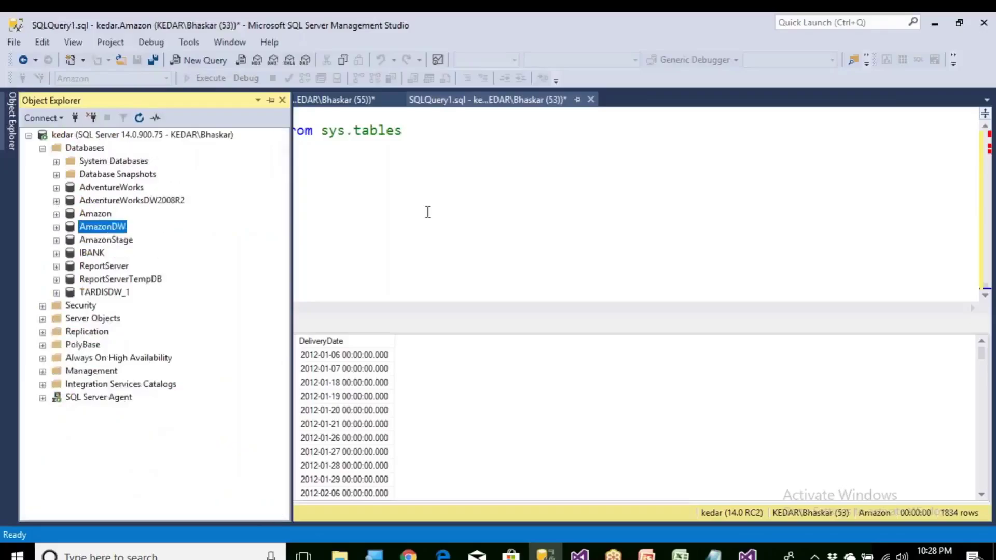
{"action": "left_click", "coordinate": [428, 212]}
Step: Switch to the PowerPoint slide show and view the Deliverables from Case Study, DEV and TEST slides
{"action": "mouse_move", "coordinate": [647, 553]}
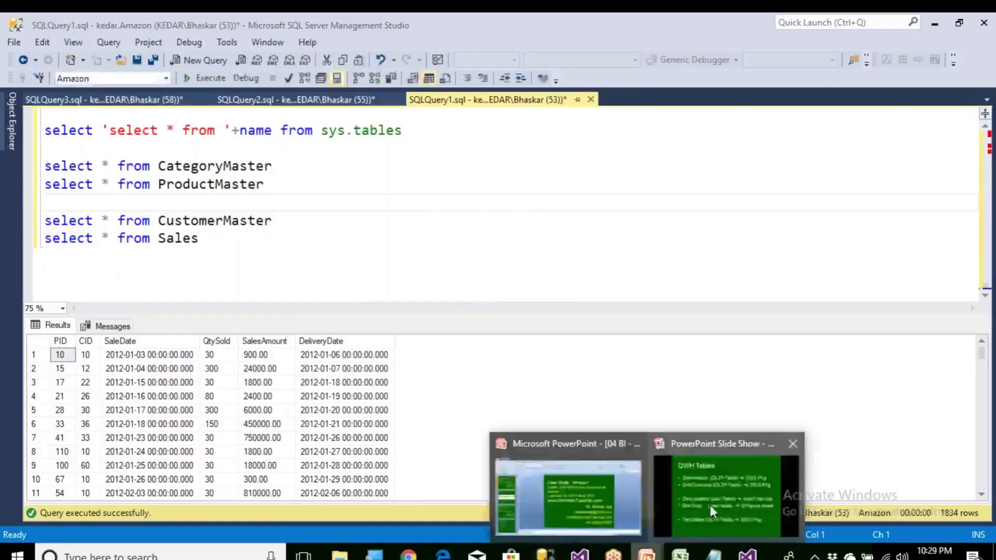
{"action": "left_click", "coordinate": [709, 503]}
{"action": "left_click", "coordinate": [583, 419]}
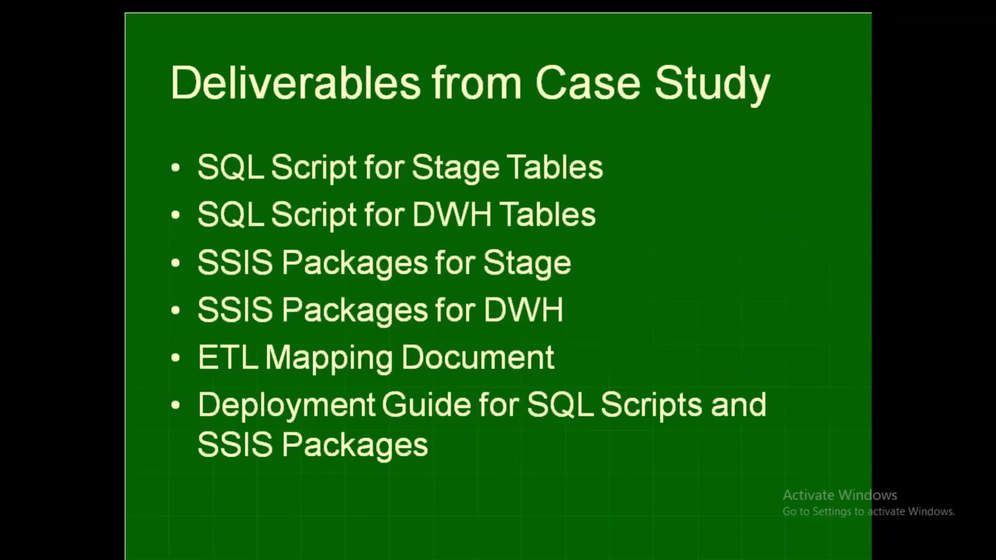
{"action": "key", "text": "Right"}
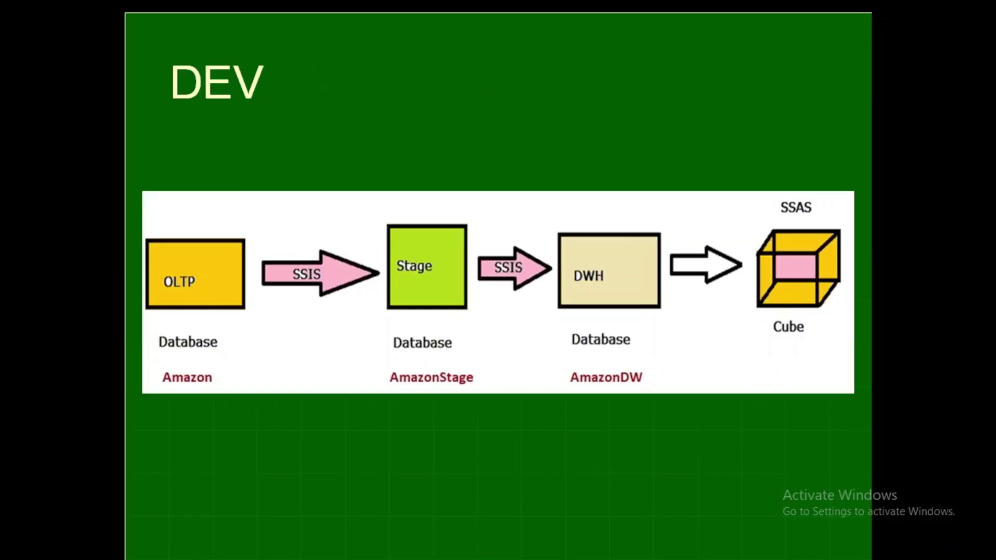
{"action": "key", "text": "Right"}
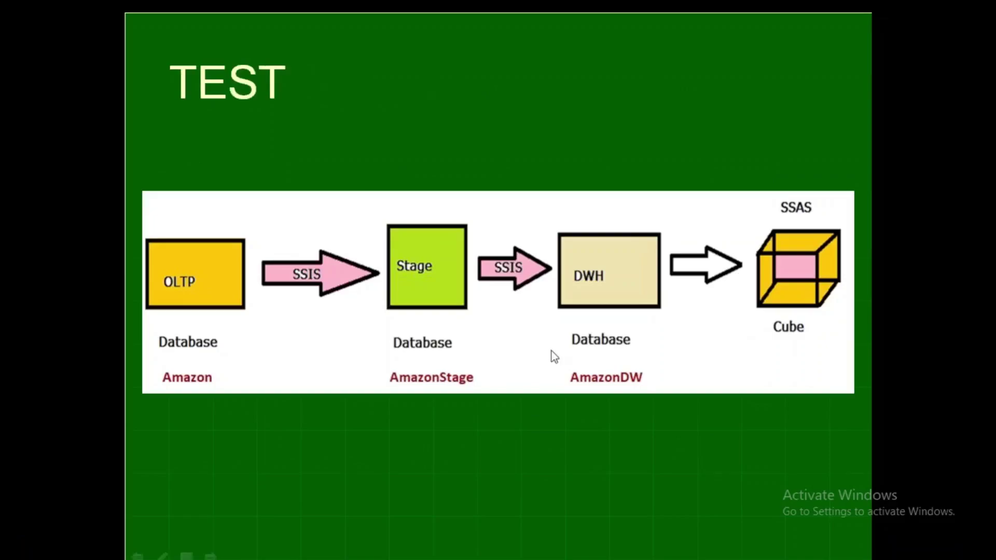